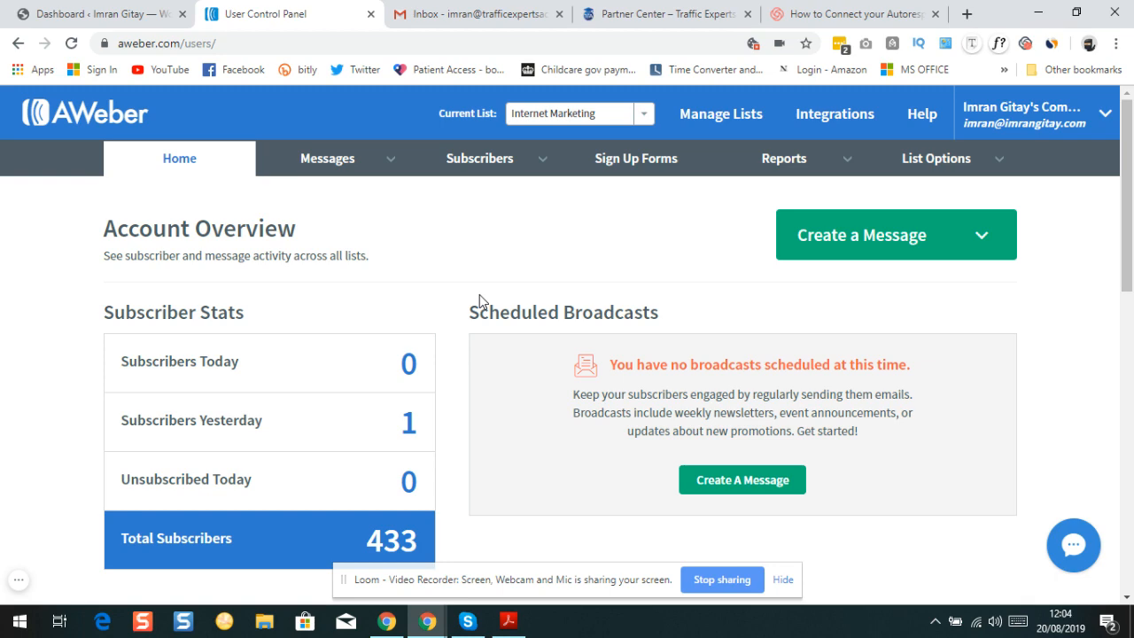
Switch from the AWeber account overview to the WordPress admin dashboard
left_click(56, 20)
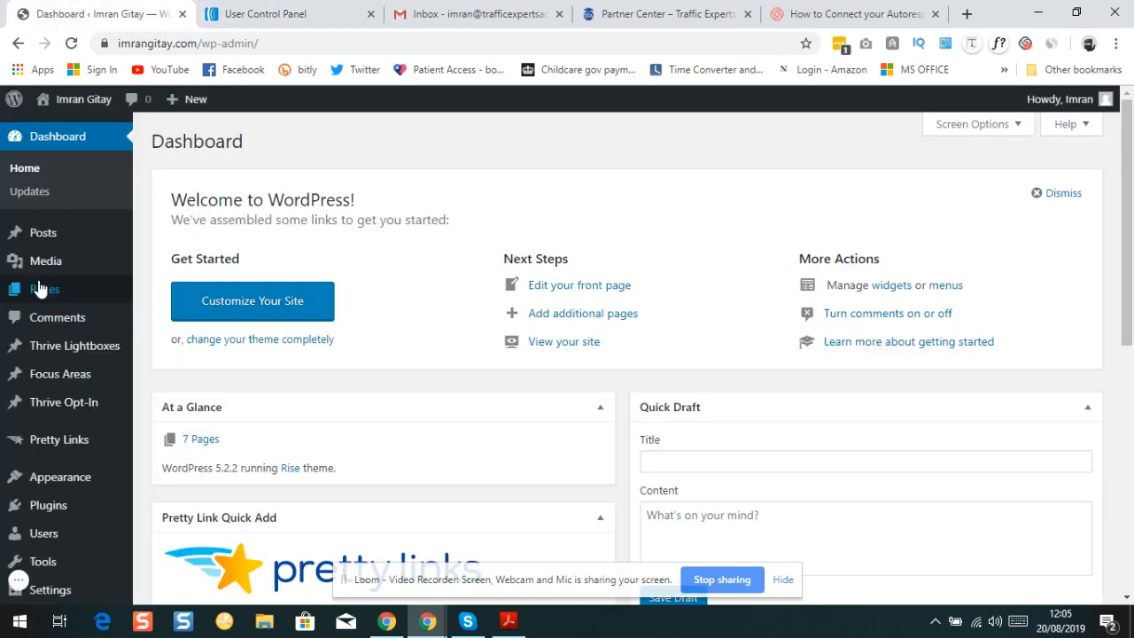
Open the live 'HTAM Special Report – FB Ads' page from the WordPress Pages list
mouse_move(43, 288)
left_click(166, 295)
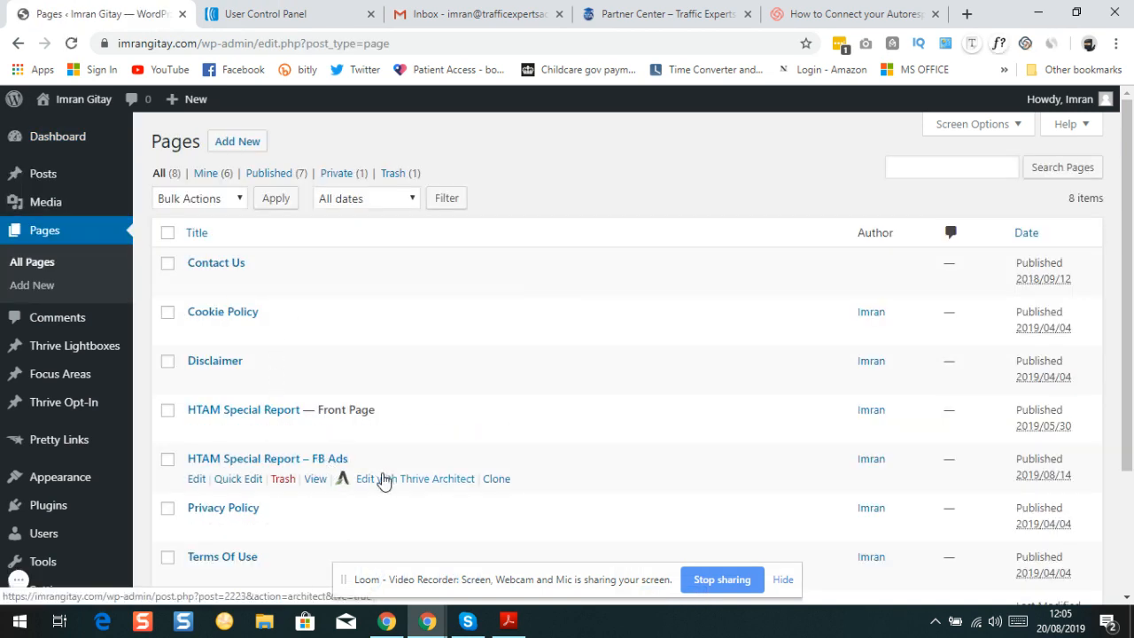
left_click(315, 479)
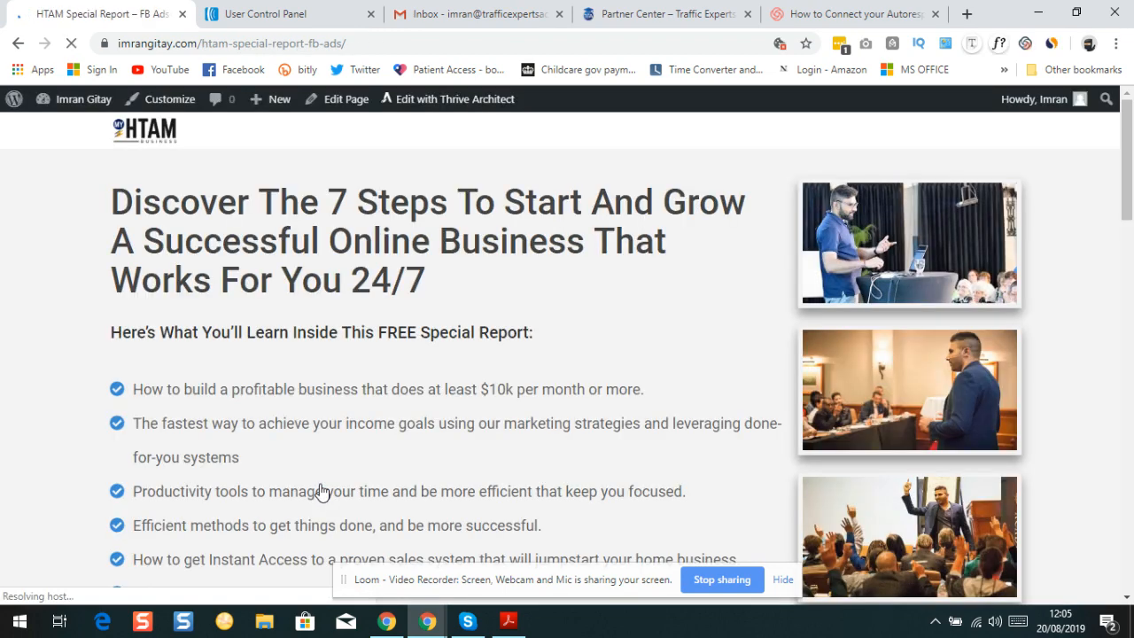
Scroll down and open the signup popup with the orange 'Click here to get instant access' button
scroll(419, 346, "down", 1)
scroll(419, 348, "down", 2)
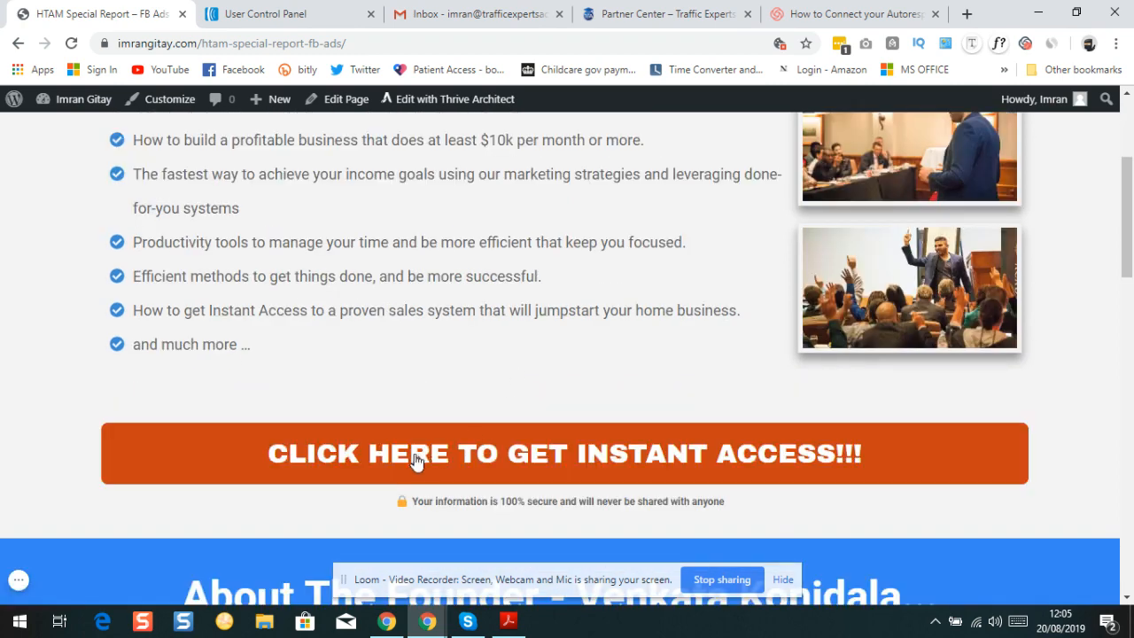
left_click(417, 454)
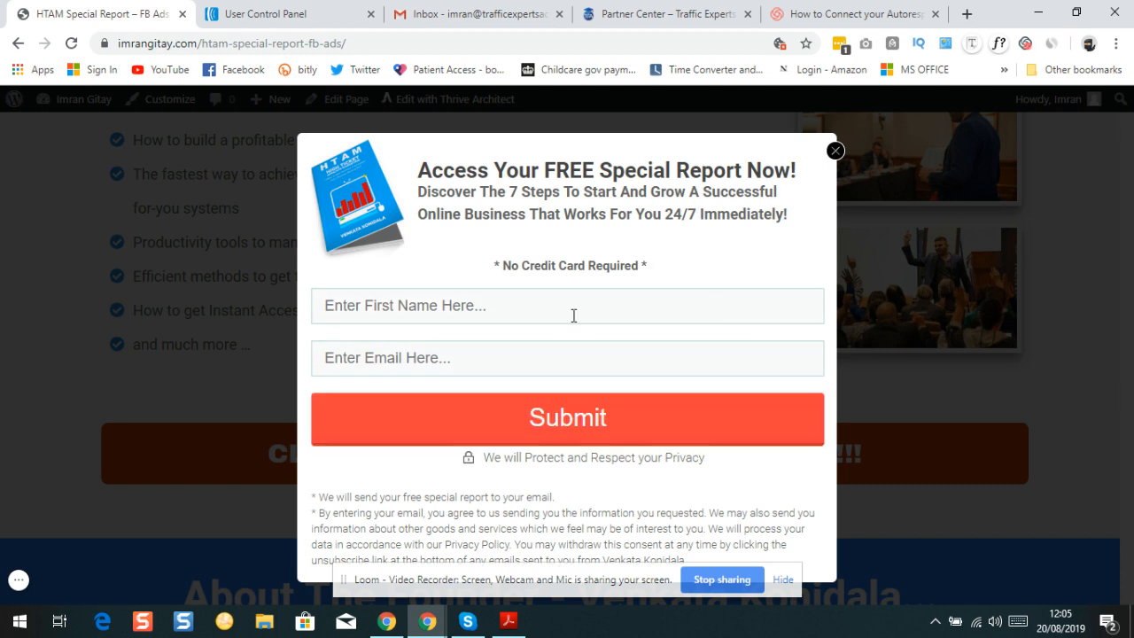
Close the signup popup and return to the AWeber account overview for the Internet Marketing list
left_click(836, 151)
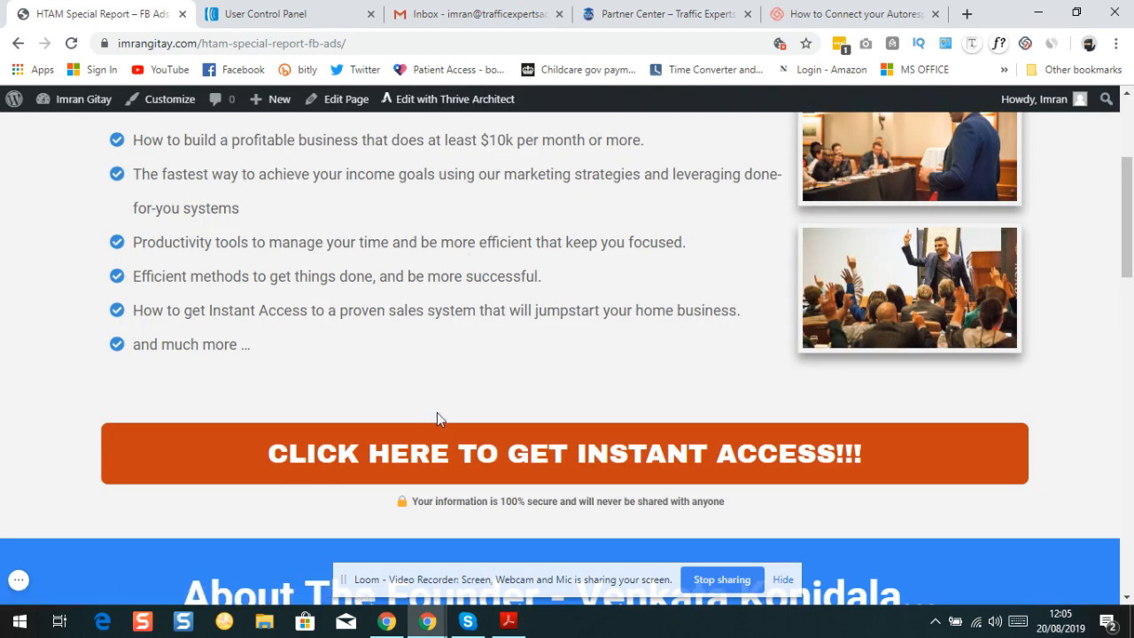
left_click(783, 581)
double_click(785, 584)
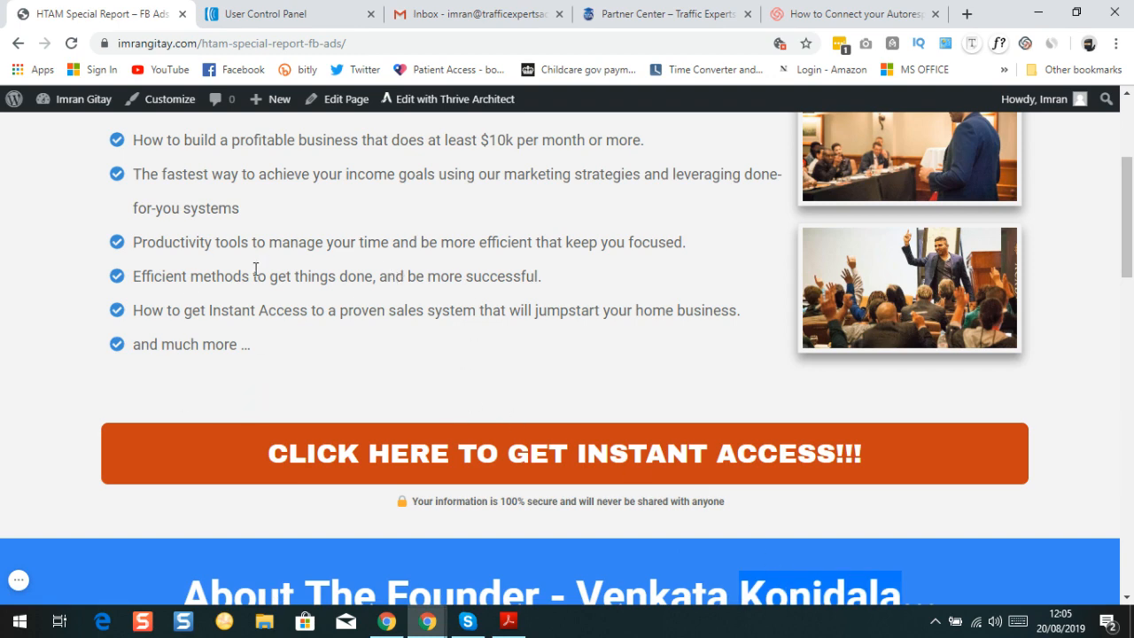
left_click(267, 19)
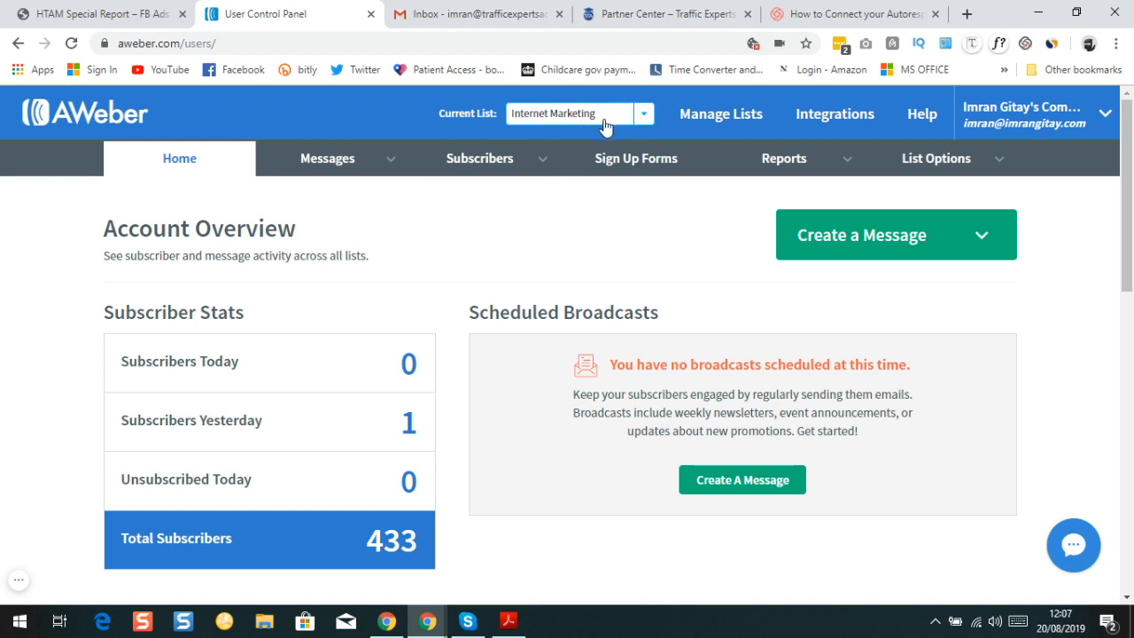
mouse_move(360, 170)
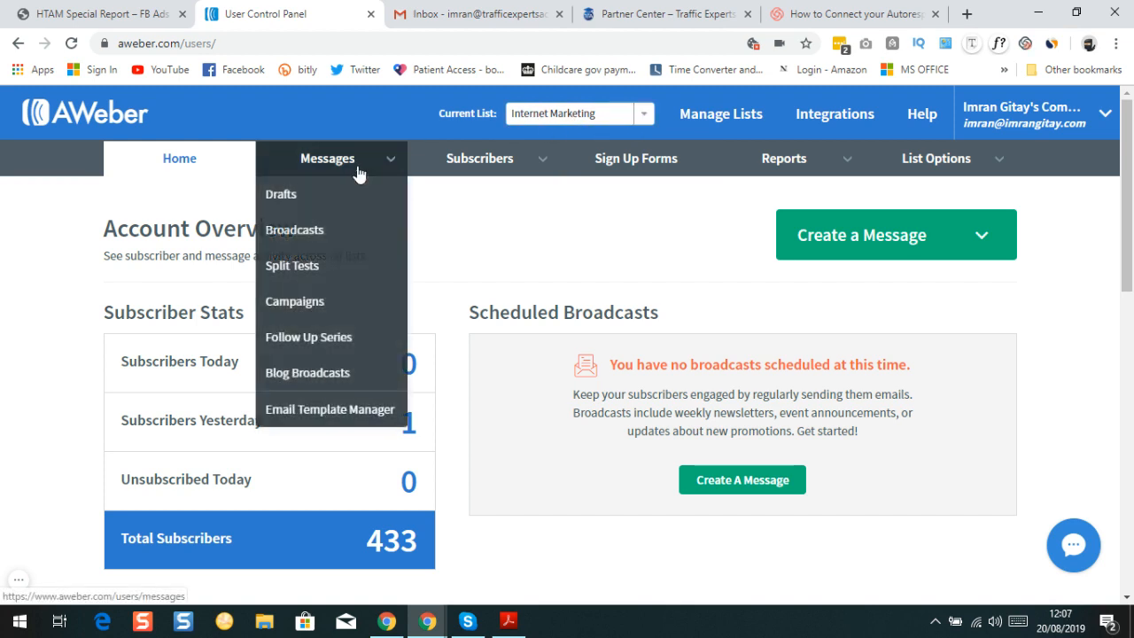
left_click(80, 14)
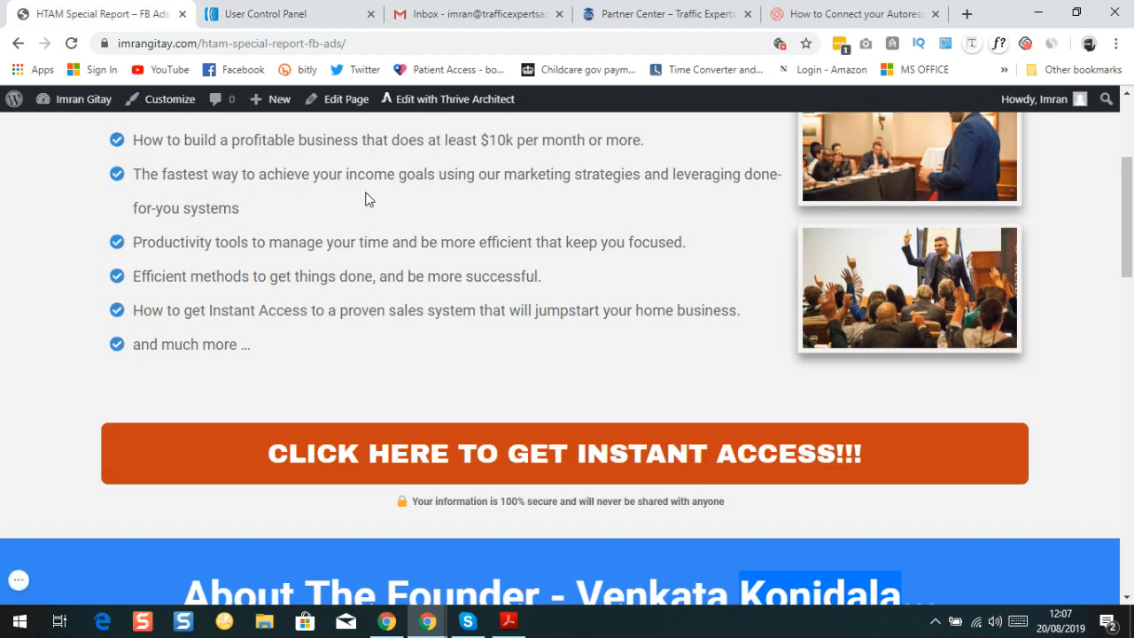
left_click(267, 14)
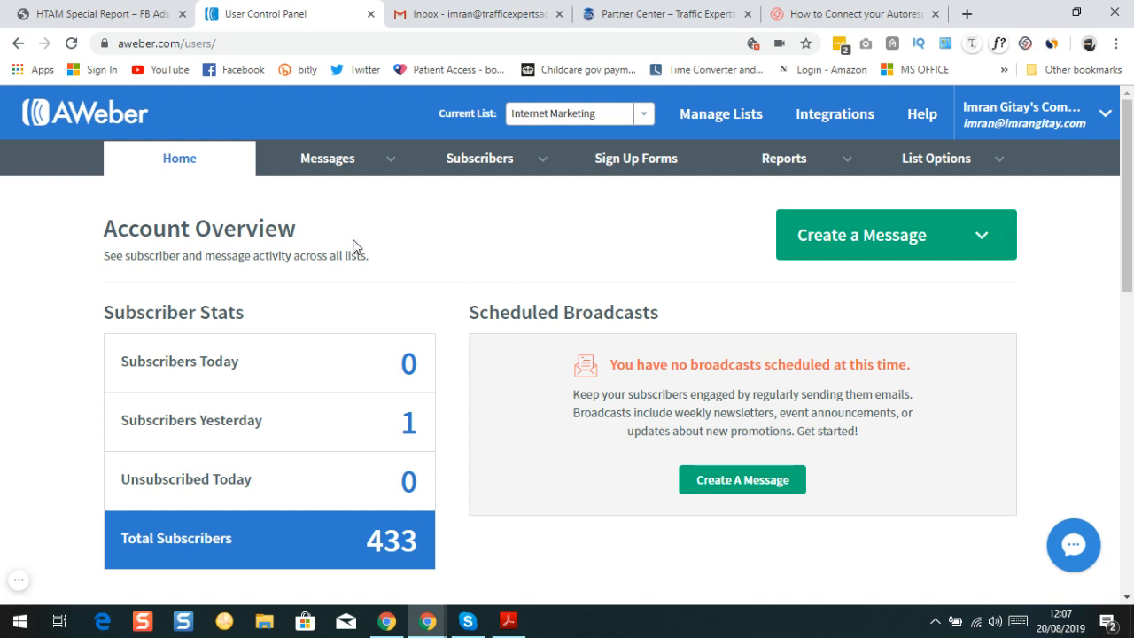
mouse_move(325, 168)
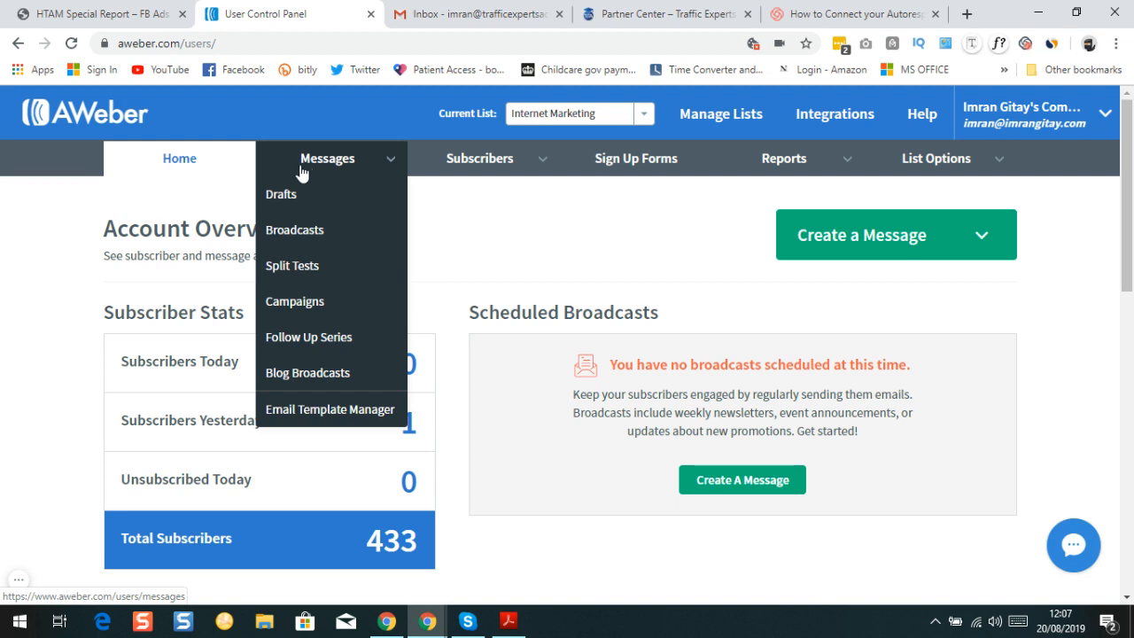
Review the Follow Up Series' single 'Your Special Report Inside' message, then return to the landing page
left_click(288, 350)
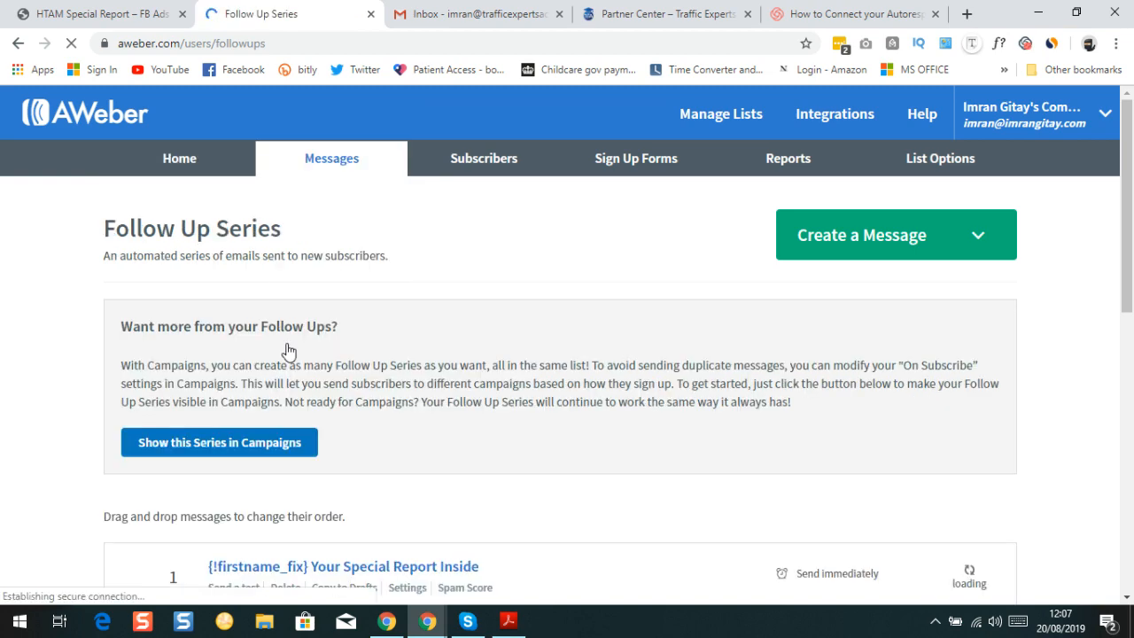
scroll(342, 339, "down", 2)
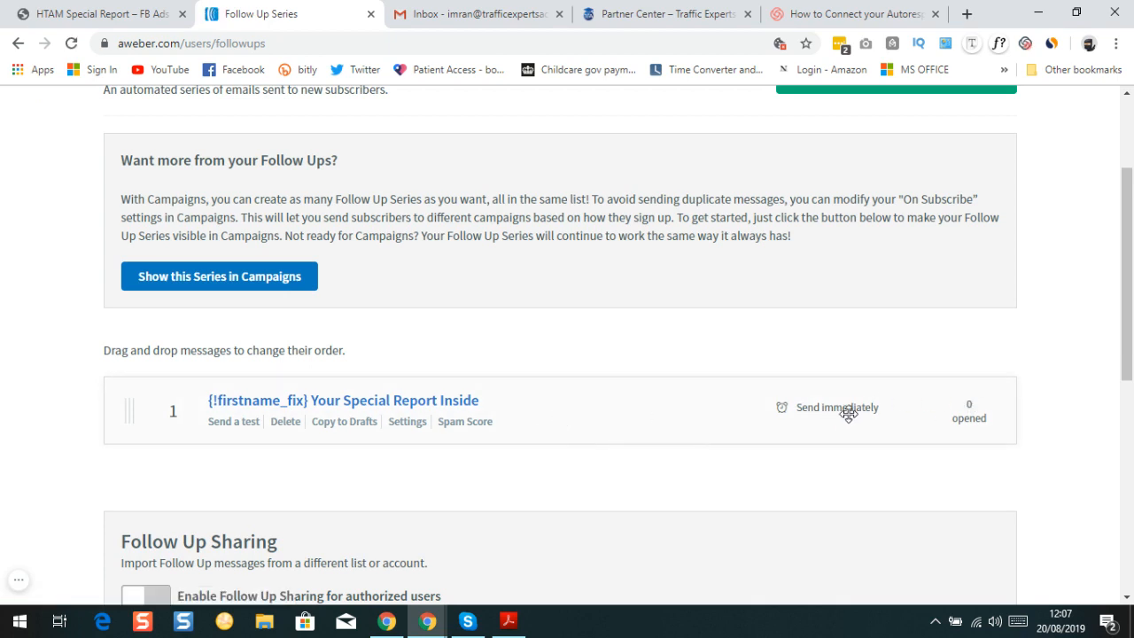
left_click(71, 20)
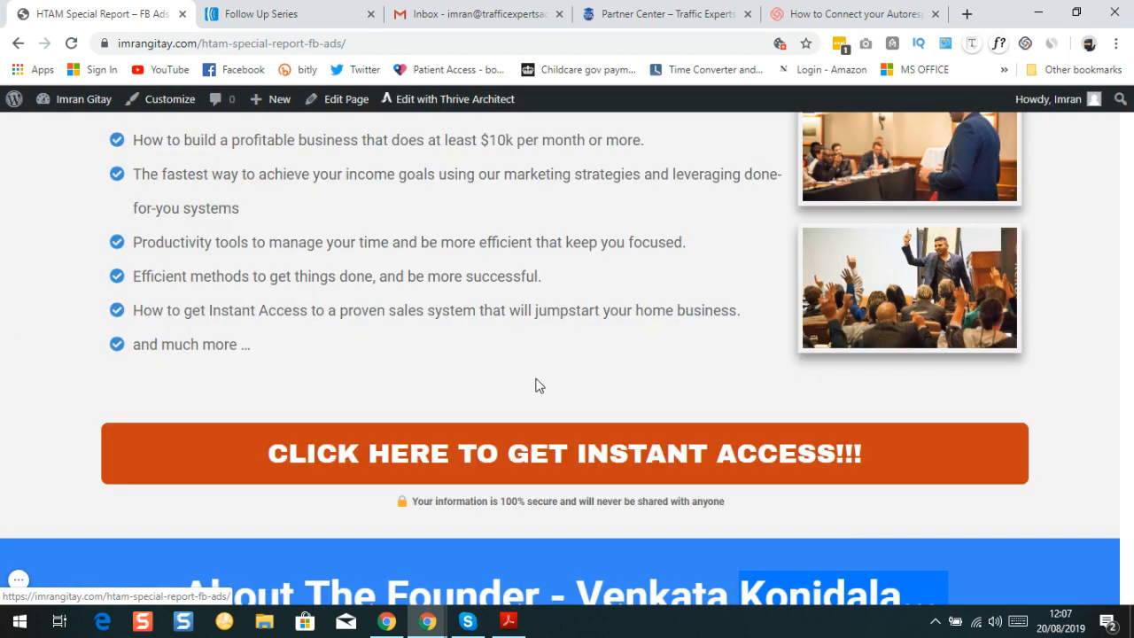
Reload the landing page, reopen the signup popup from the orange button, and close it
left_click(509, 459)
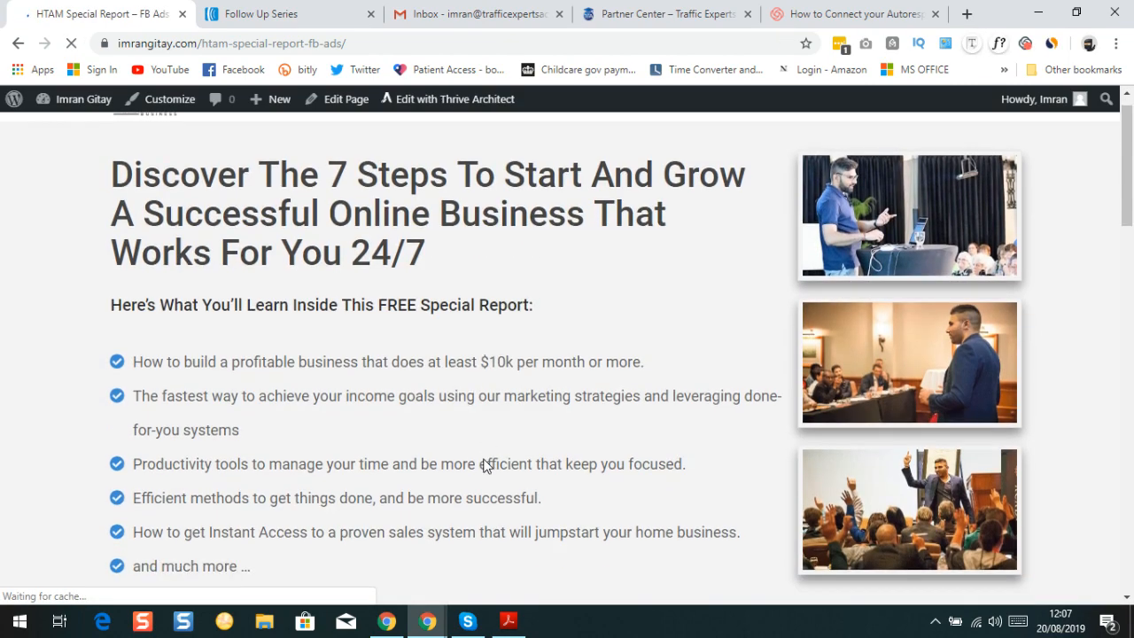
scroll(488, 460, "down", 3)
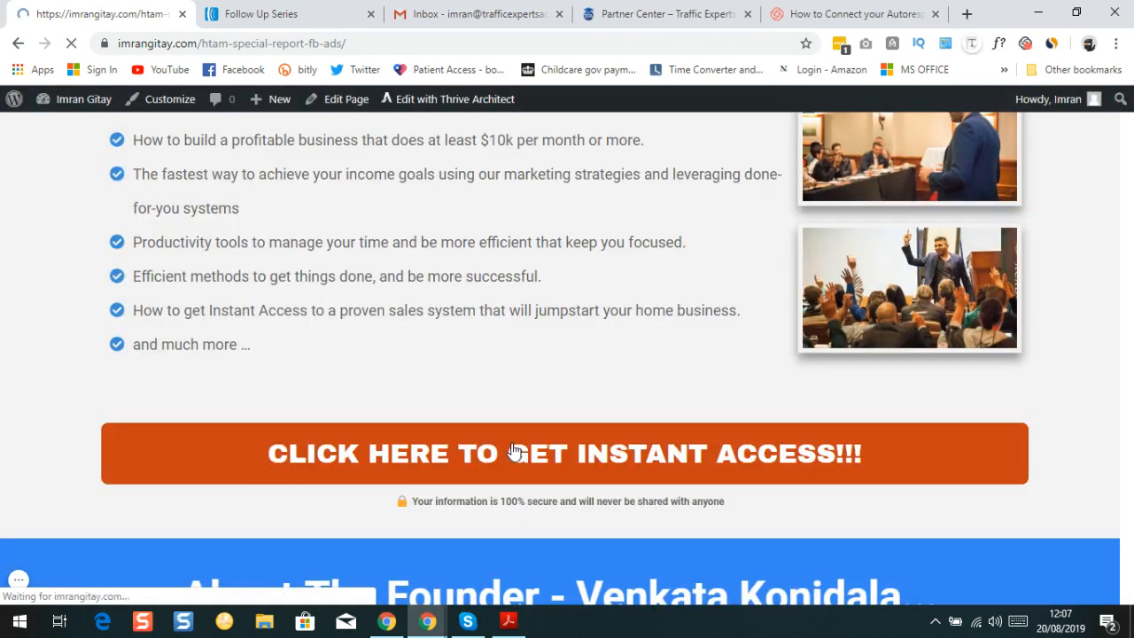
scroll(445, 478, "down", 3)
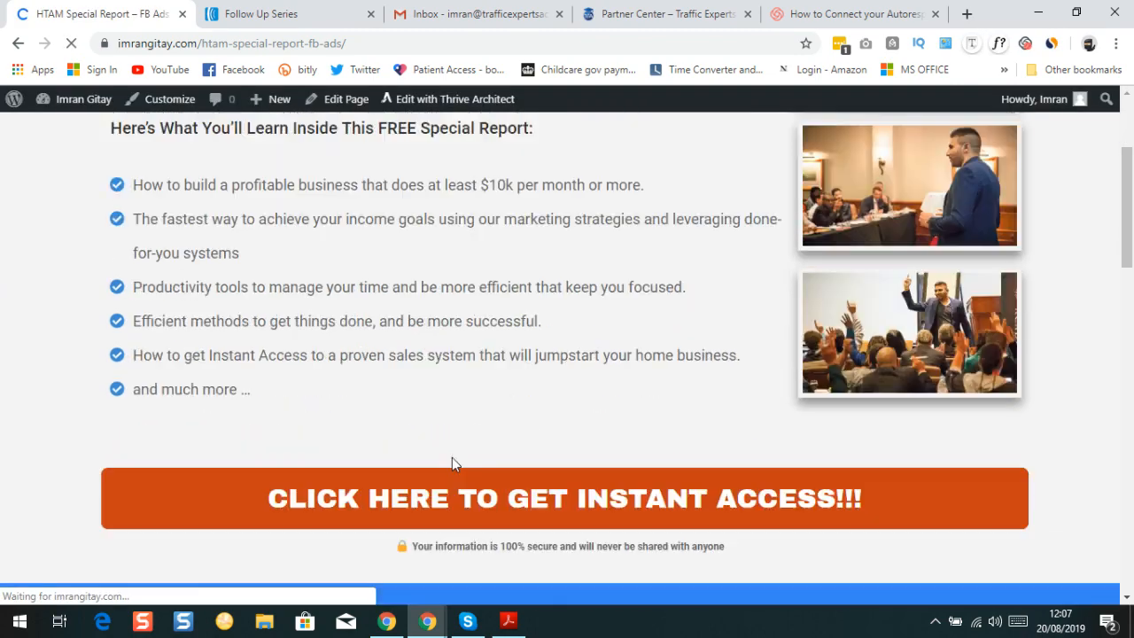
left_click(460, 452)
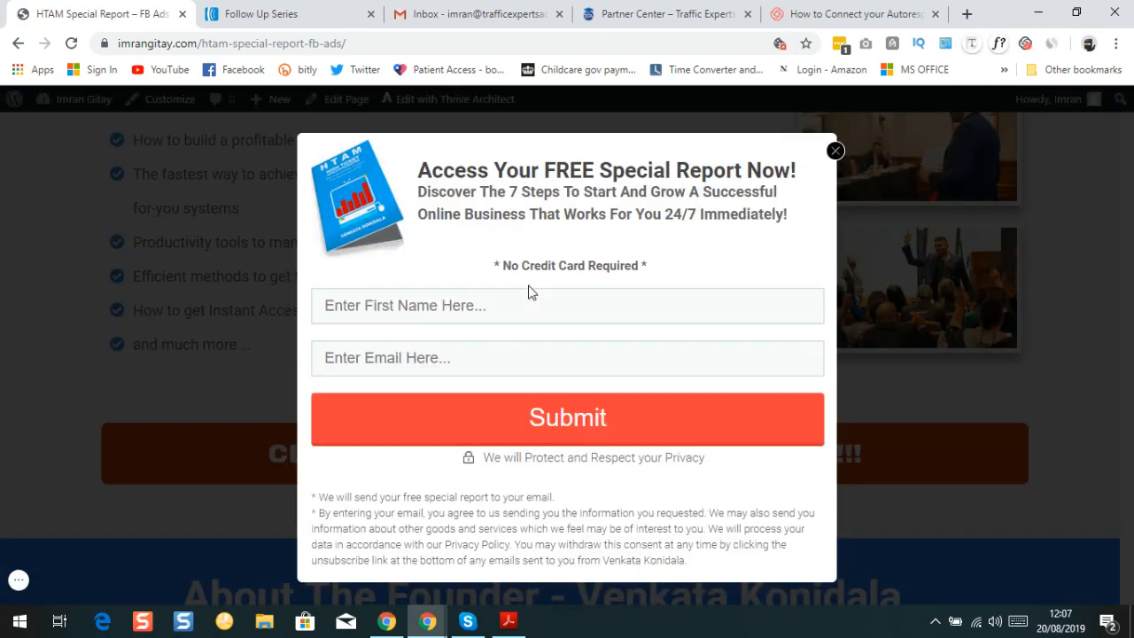
left_click(835, 151)
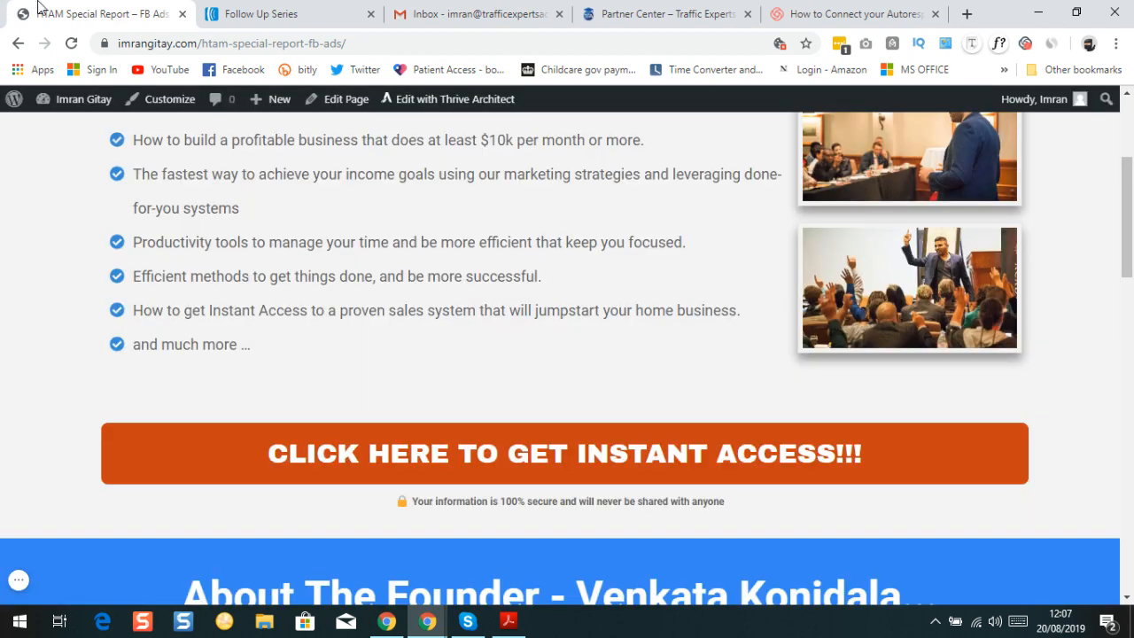
Send WordPress to its dashboard and return to AWeber's Follow Up Series
mouse_move(59, 105)
left_click(56, 129)
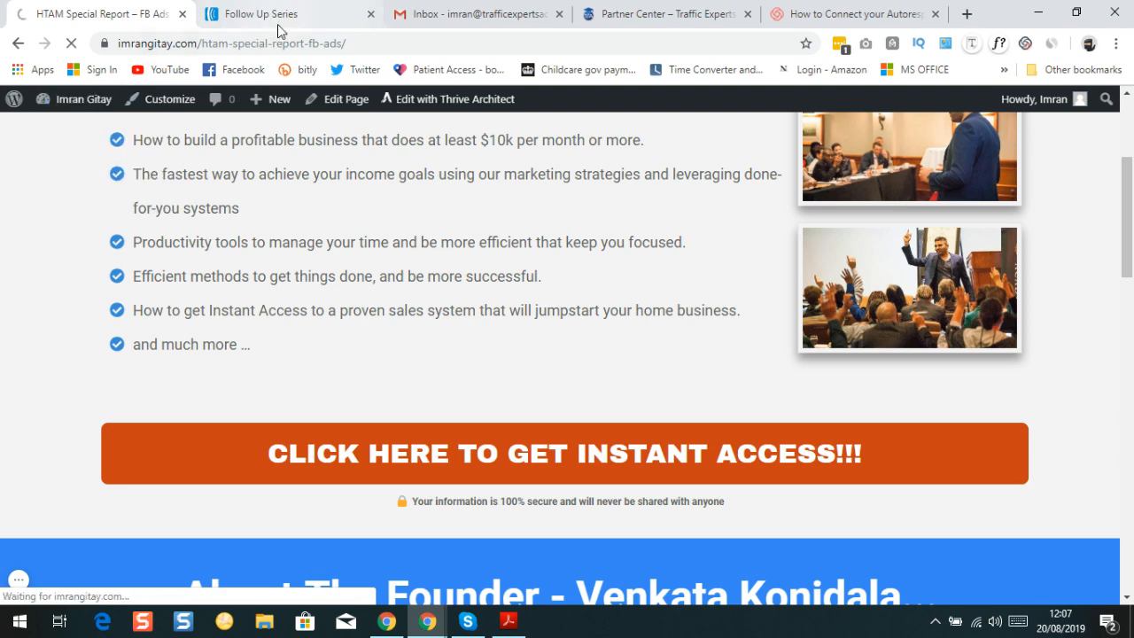
left_click(266, 15)
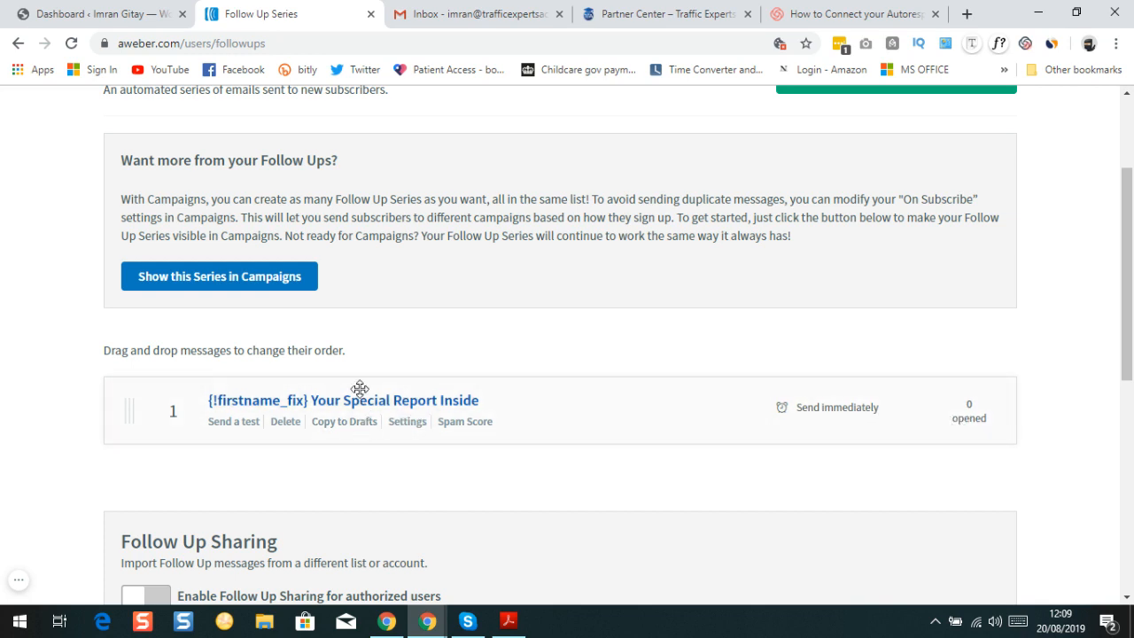
Create a new follow-up message using the Drag & Drop Email Builder
scroll(367, 341, "up", 2)
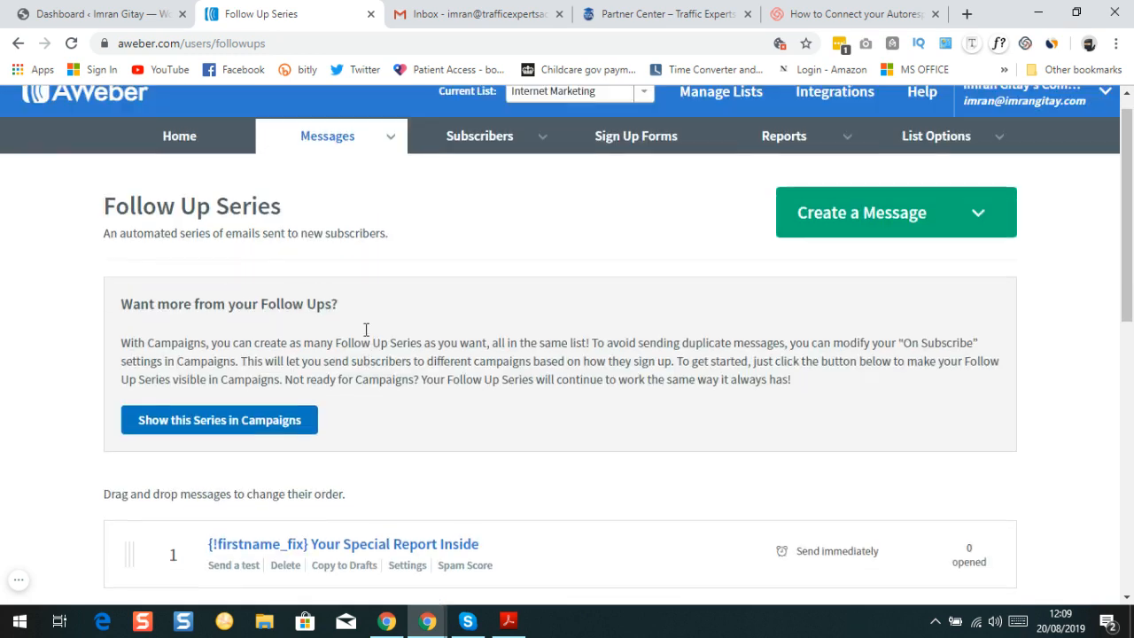
mouse_move(330, 164)
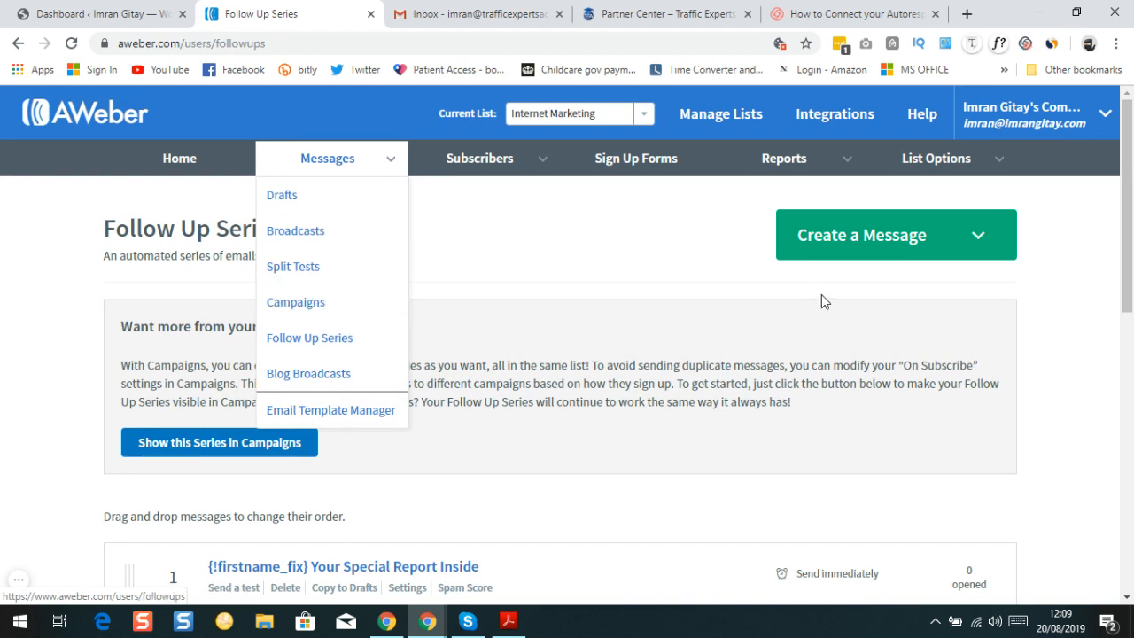
left_click(974, 244)
left_click(880, 284)
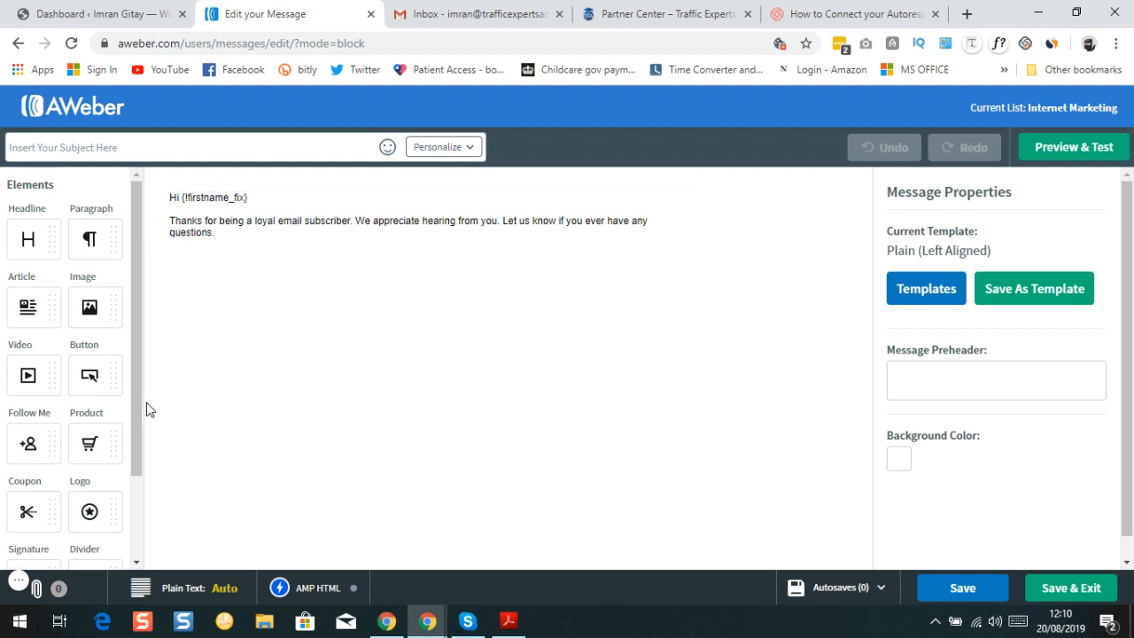
Add an empty row below the greeting and thank-you text
scroll(130, 413, "down", 2)
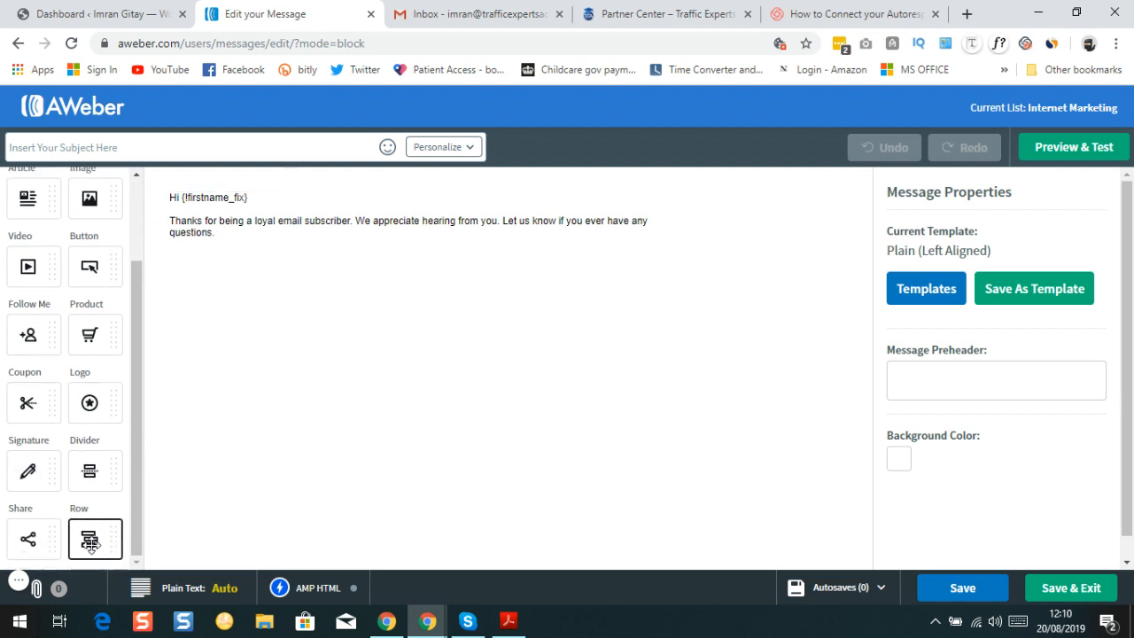
left_click_drag(80, 541, 292, 259)
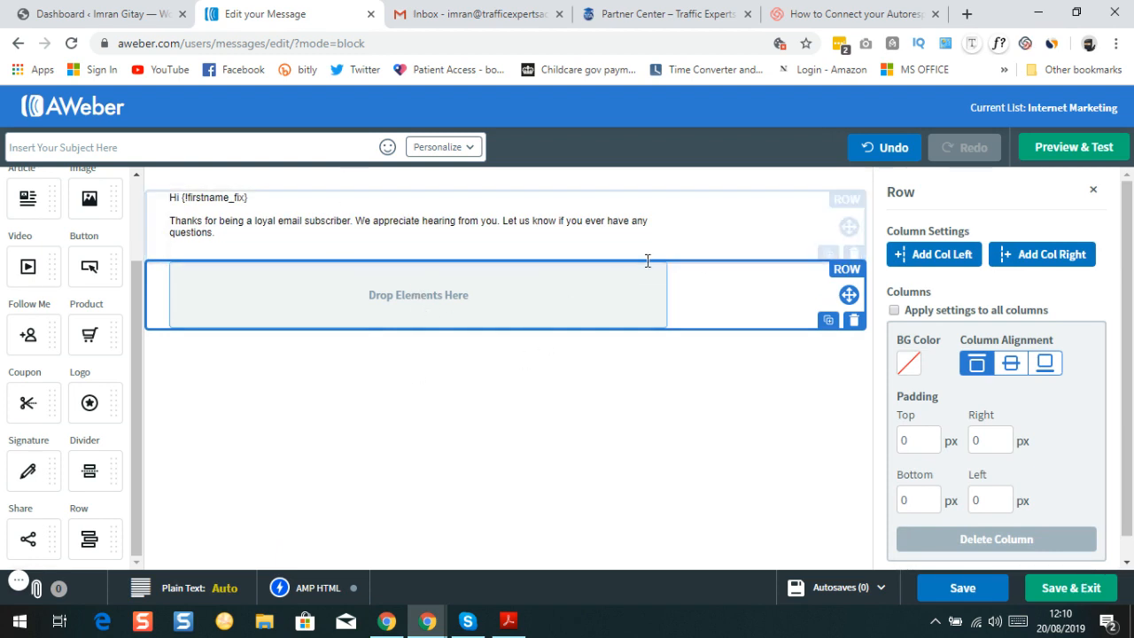
left_click(854, 321)
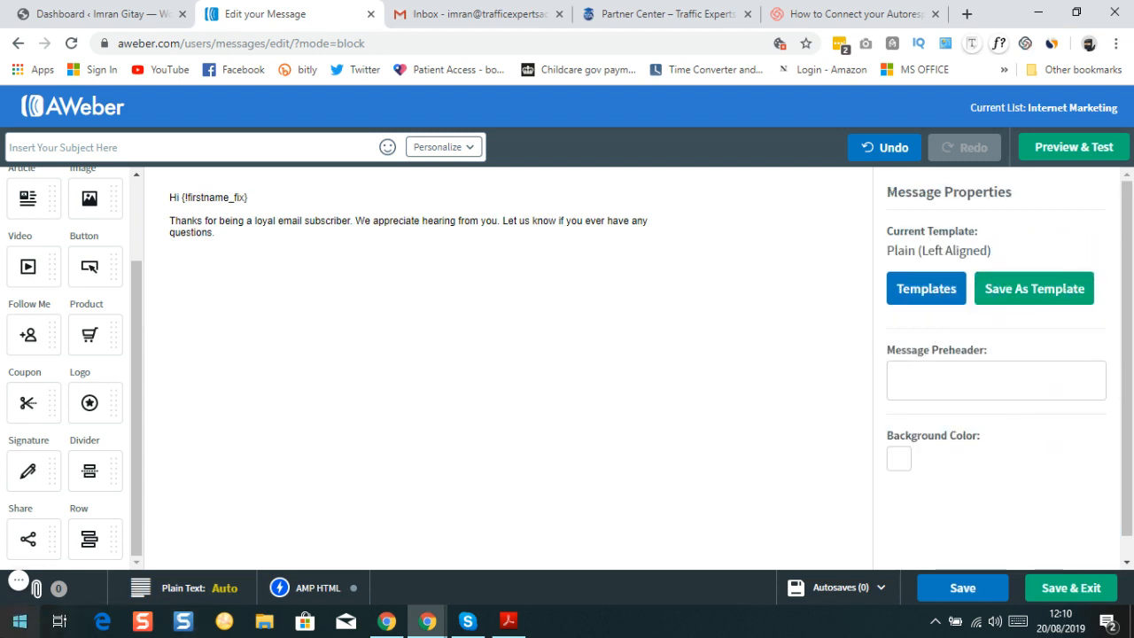
left_click_drag(88, 539, 293, 198)
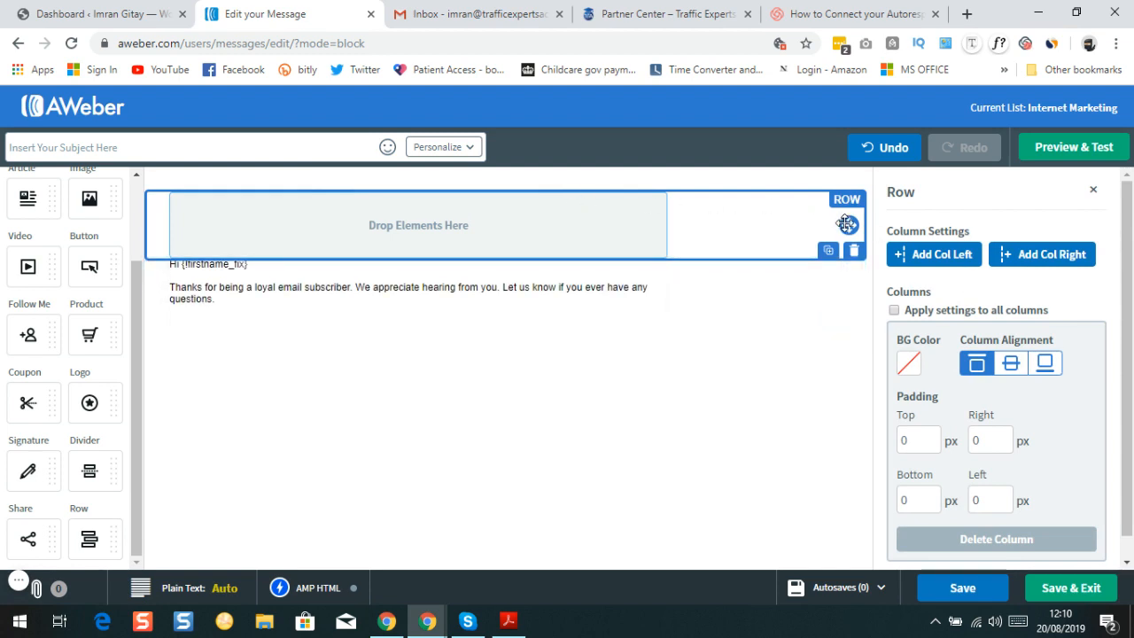
left_click_drag(849, 225, 434, 338)
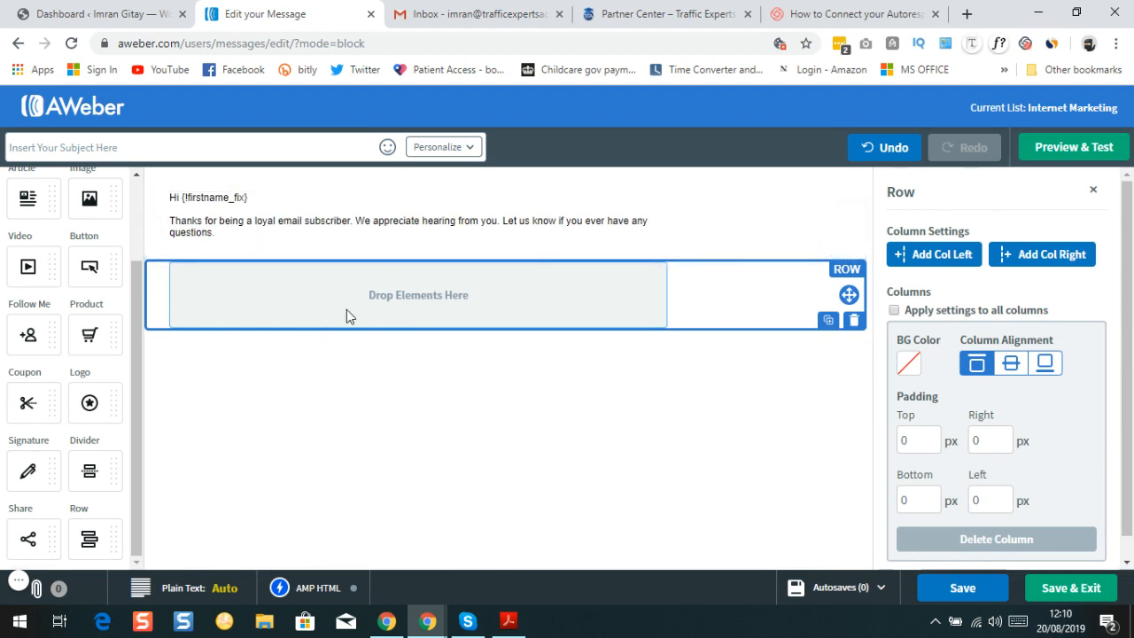
Place an empty Image block in the new row, discarding a trial paragraph block
scroll(99, 384, "up", 2)
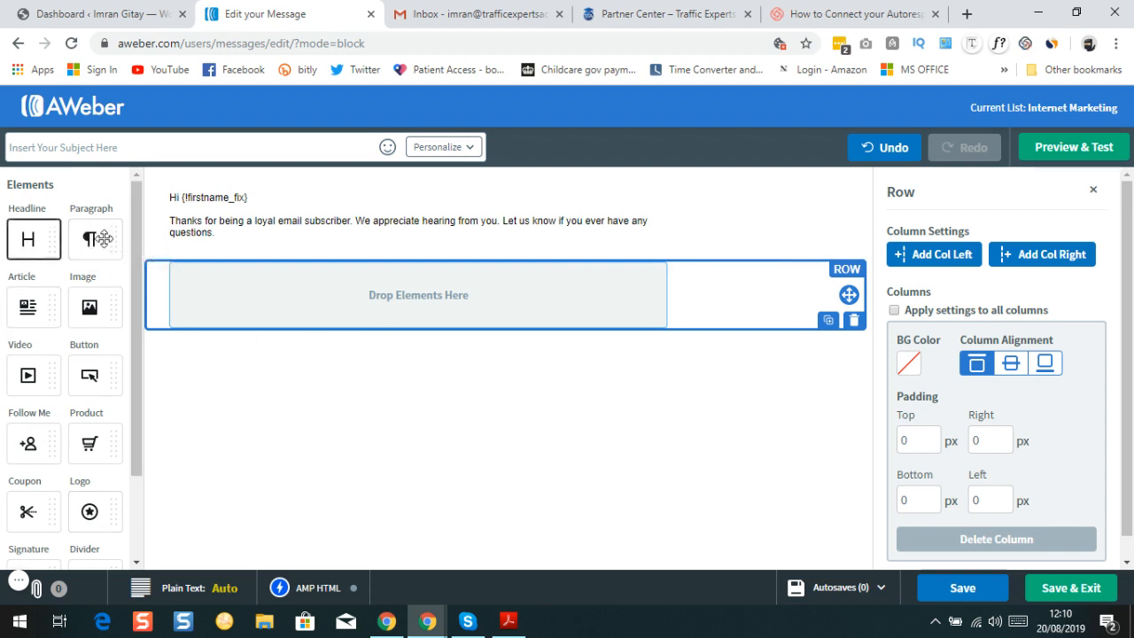
left_click_drag(87, 237, 363, 296)
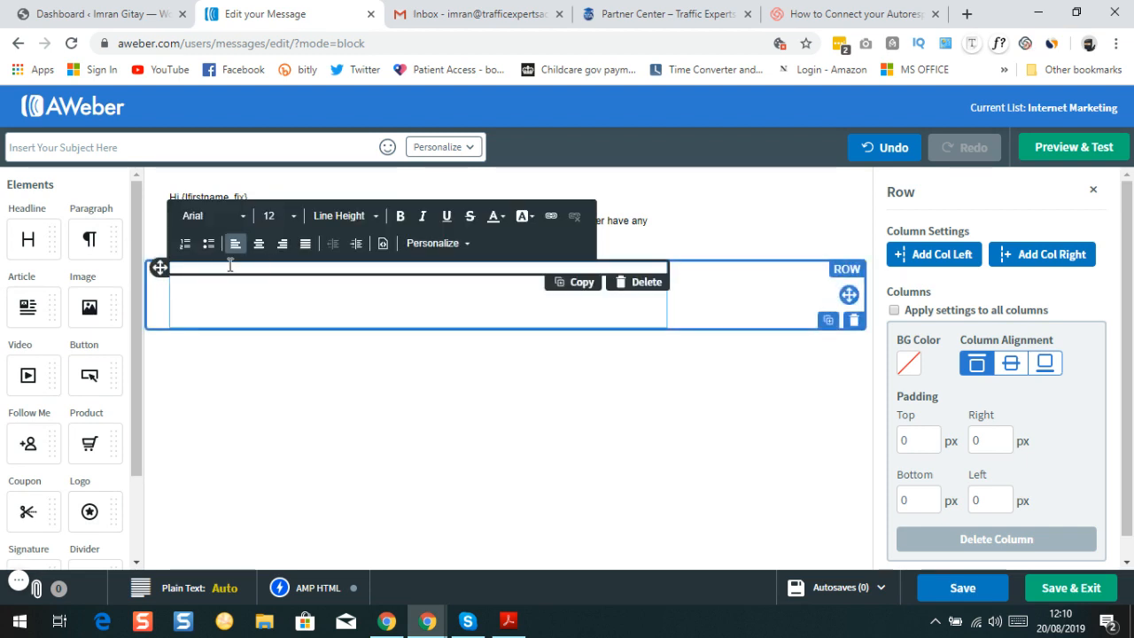
left_click(650, 284)
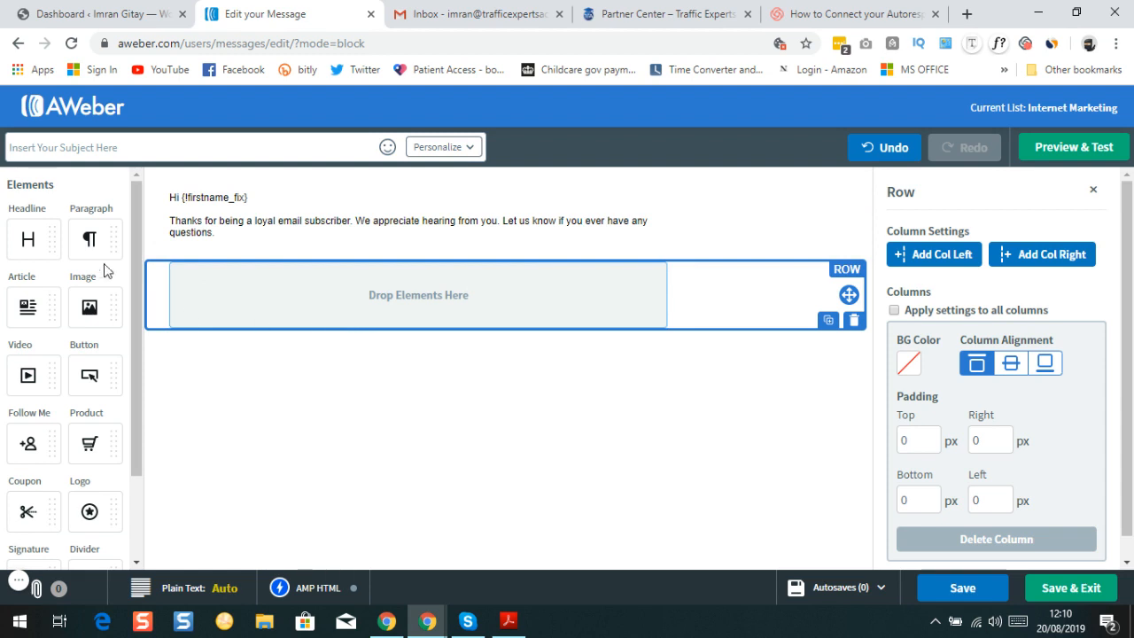
left_click_drag(86, 312, 303, 310)
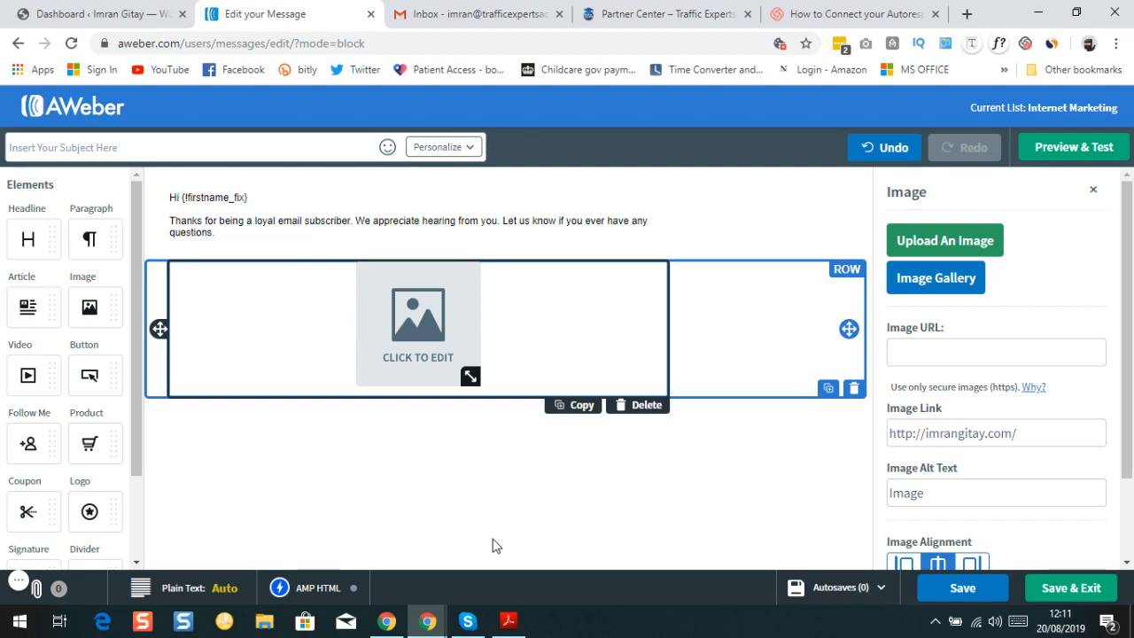
Switch to Email swipes 1-40.pdf and scroll past the cover and disclaimer to page 3, Email #1
left_click(509, 622)
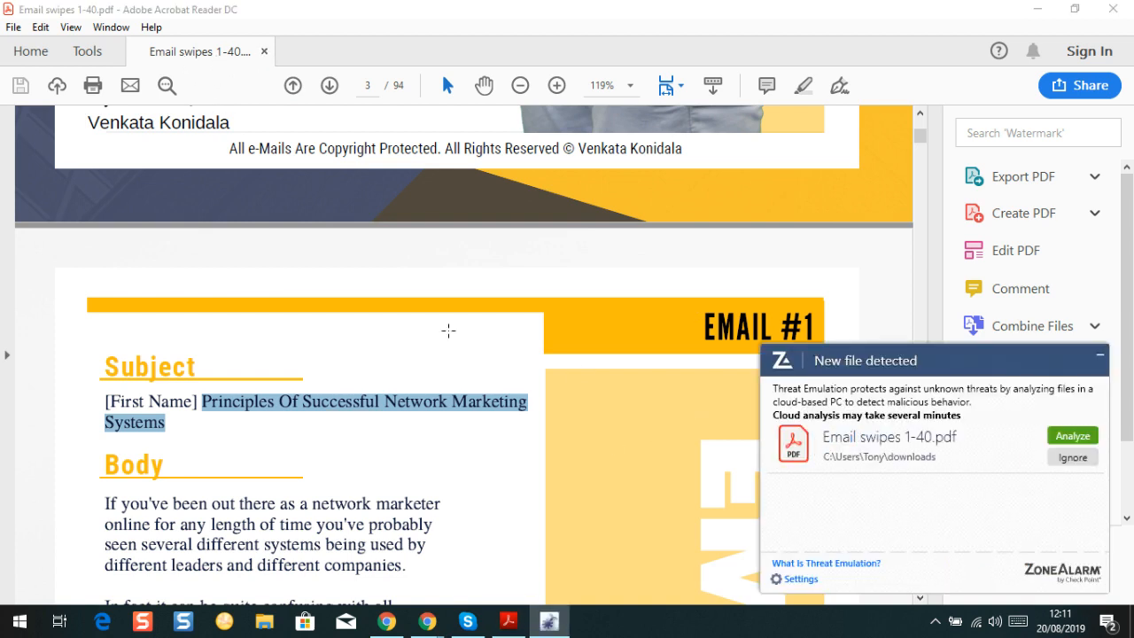
left_click(1069, 459)
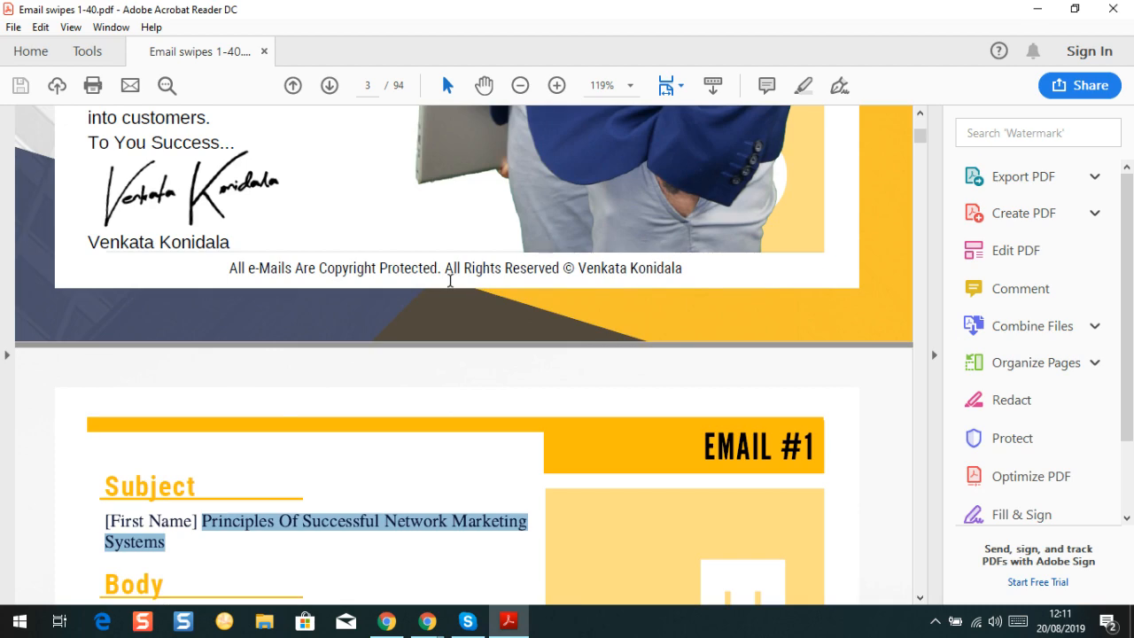
scroll(450, 280, "up", 10)
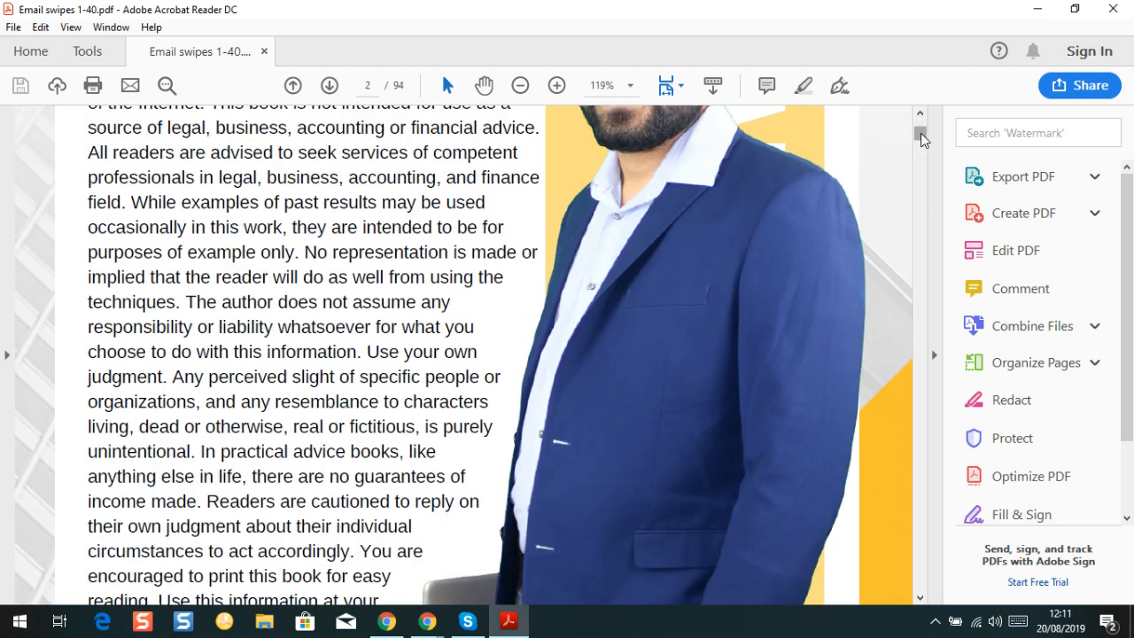
left_click_drag(921, 138, 920, 116)
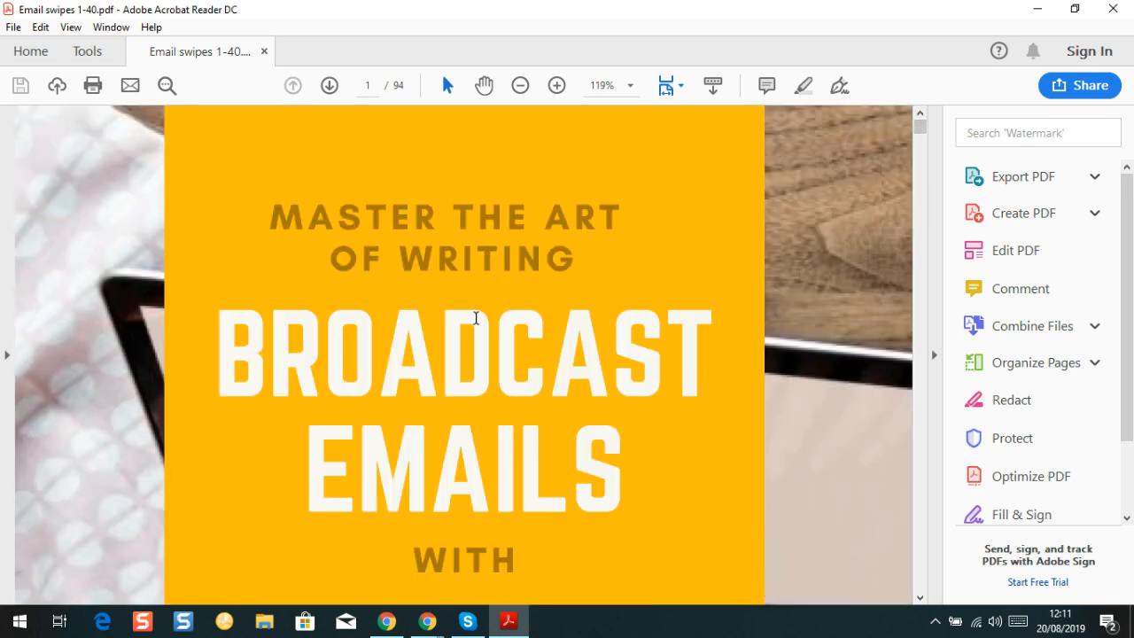
scroll(476, 317, "down", 10)
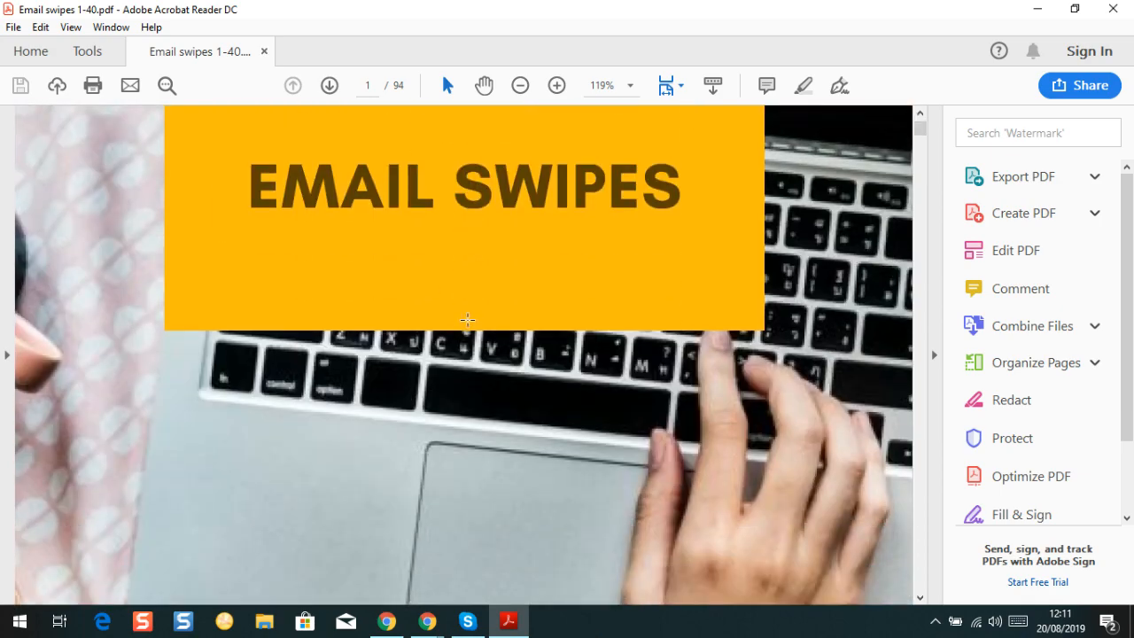
scroll(468, 320, "down", 12)
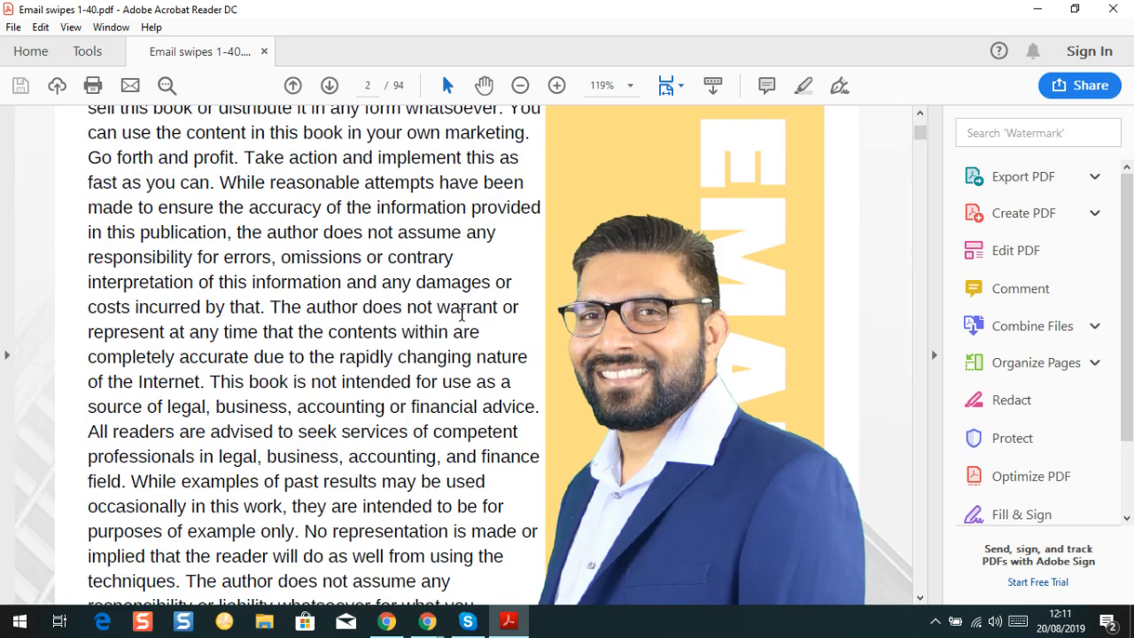
scroll(461, 314, "down", 12)
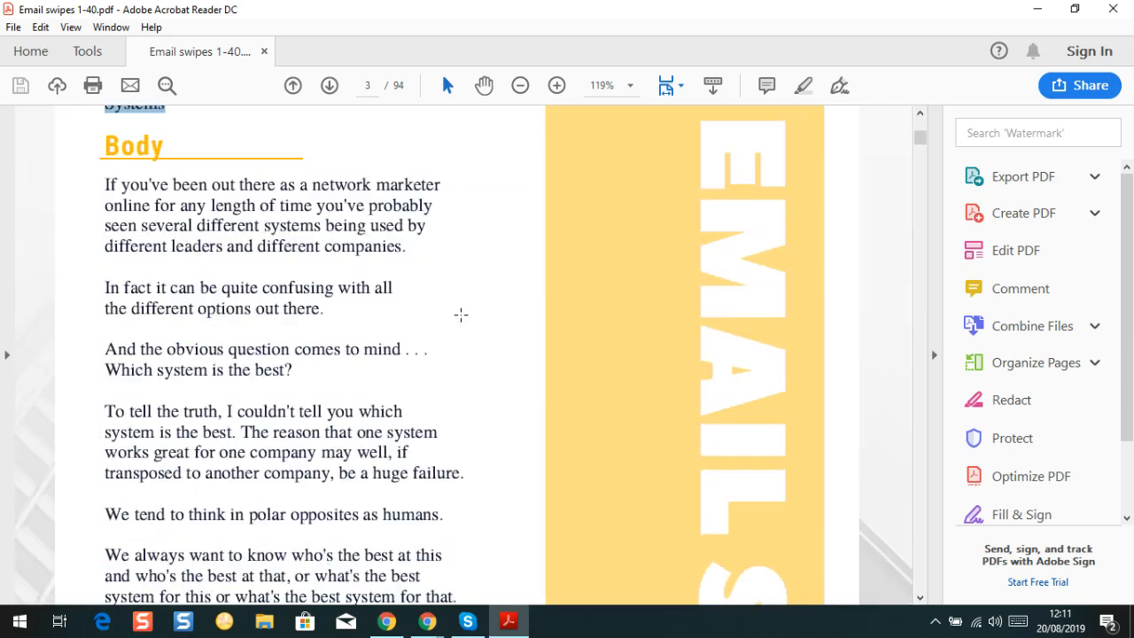
scroll(461, 314, "down", 4)
scroll(460, 312, "up", 8)
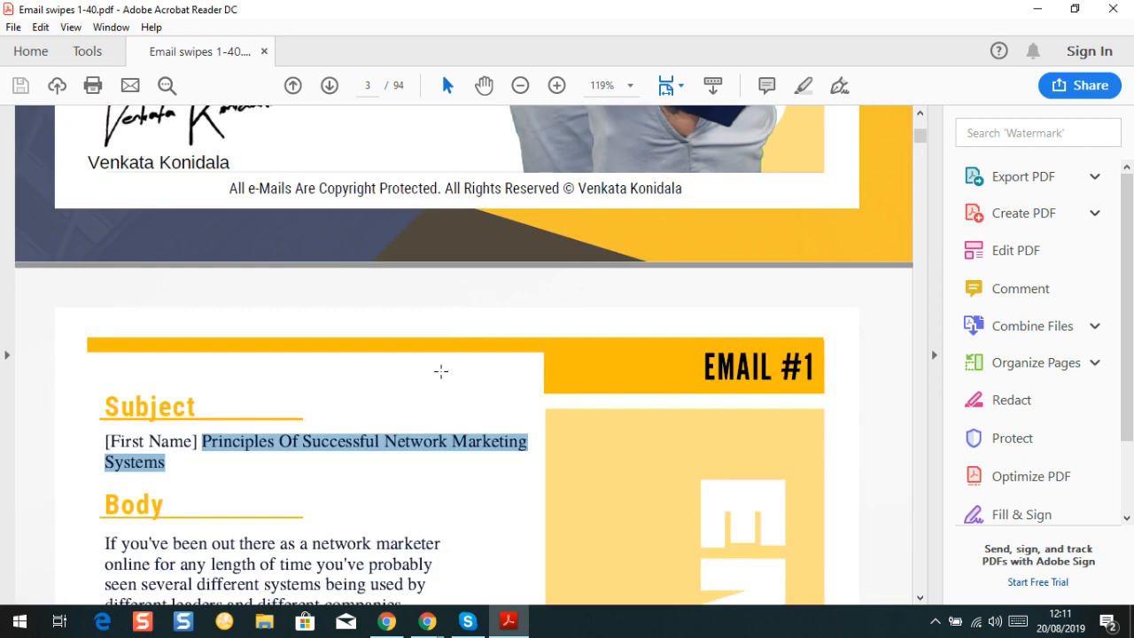
scroll(417, 384, "down", 15)
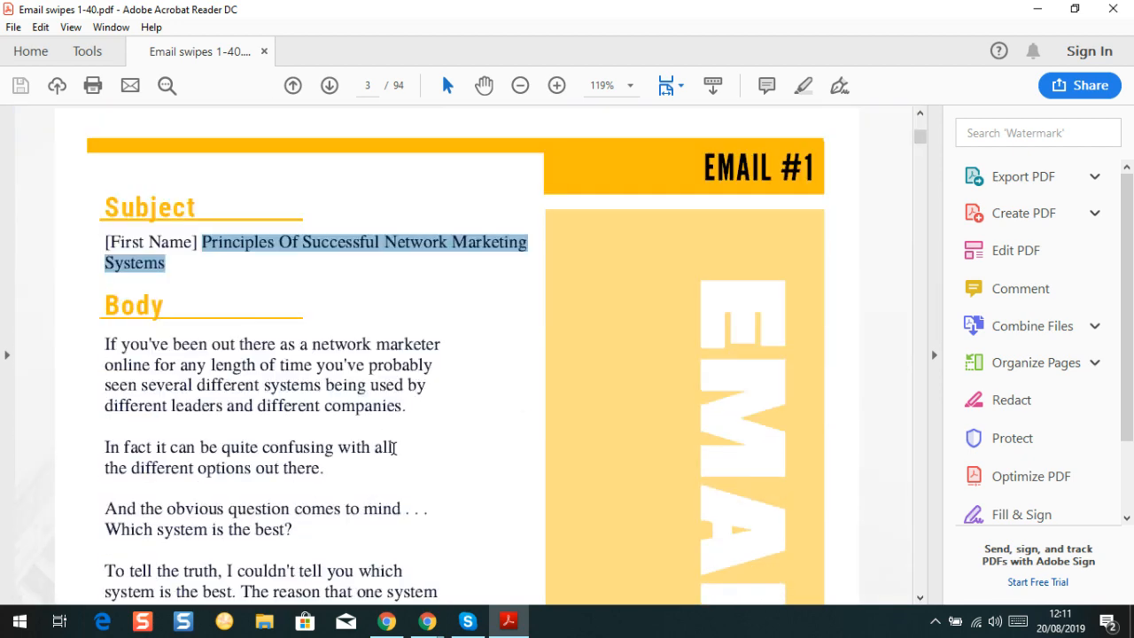
scroll(399, 419, "down", 4)
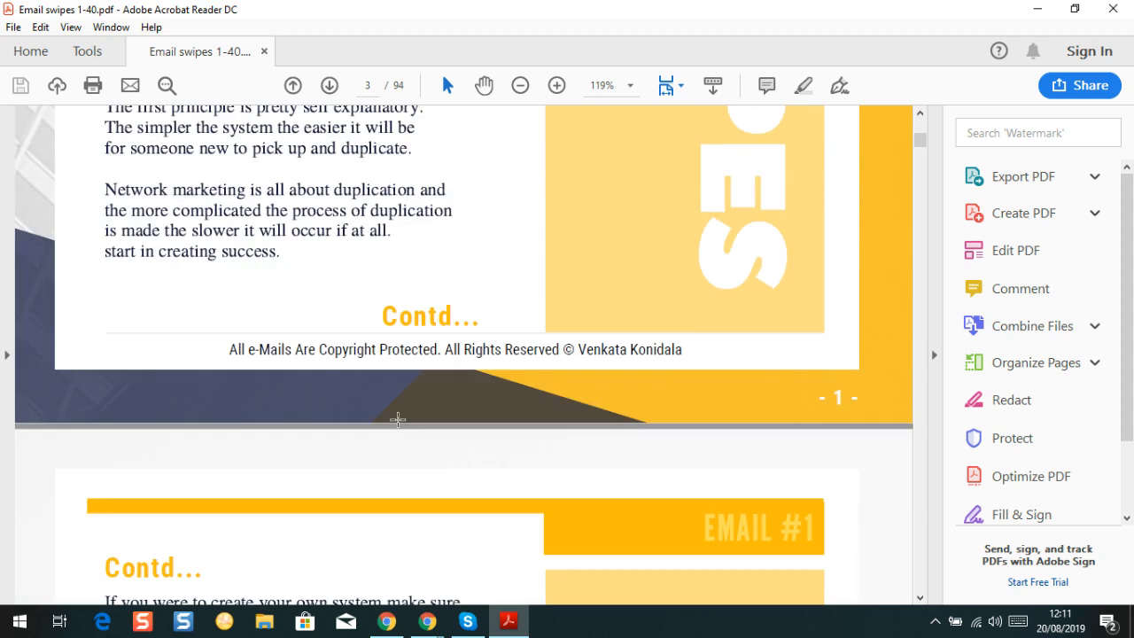
scroll(461, 263, "down", 4)
scroll(461, 224, "up", 5)
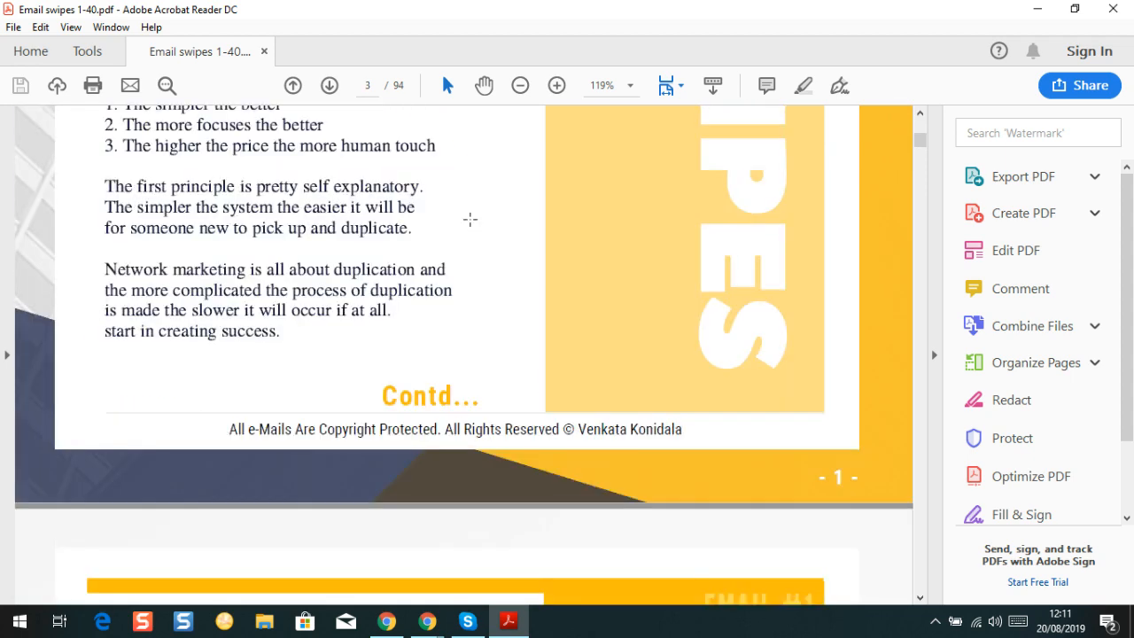
scroll(469, 218, "down", 14)
scroll(350, 390, "down", 13)
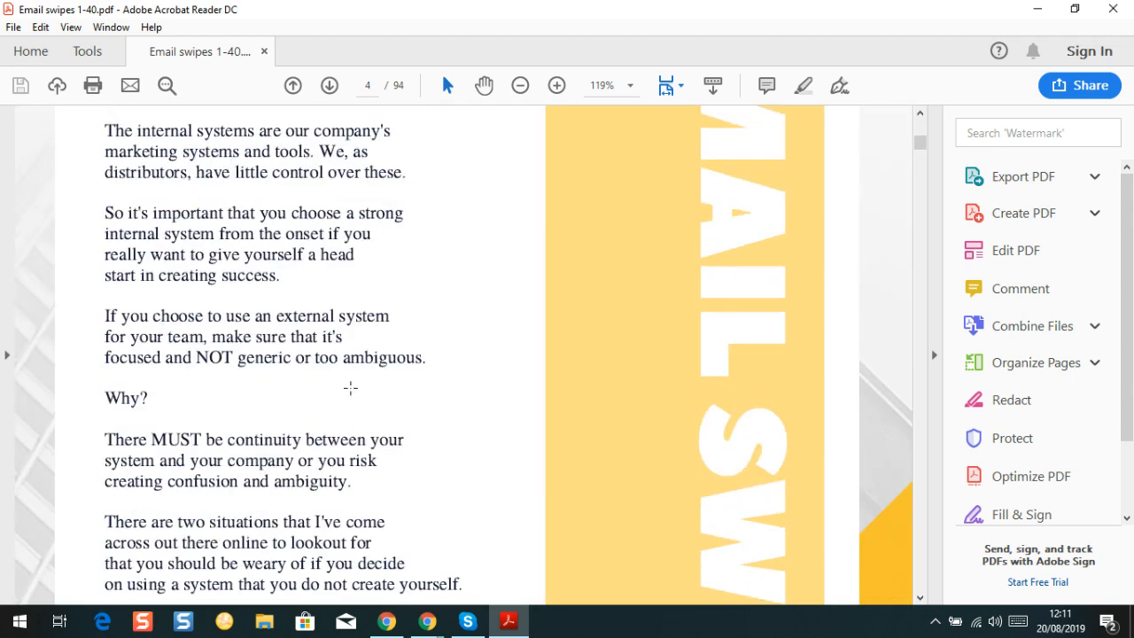
scroll(357, 365, "up", 8)
scroll(357, 364, "up", 2)
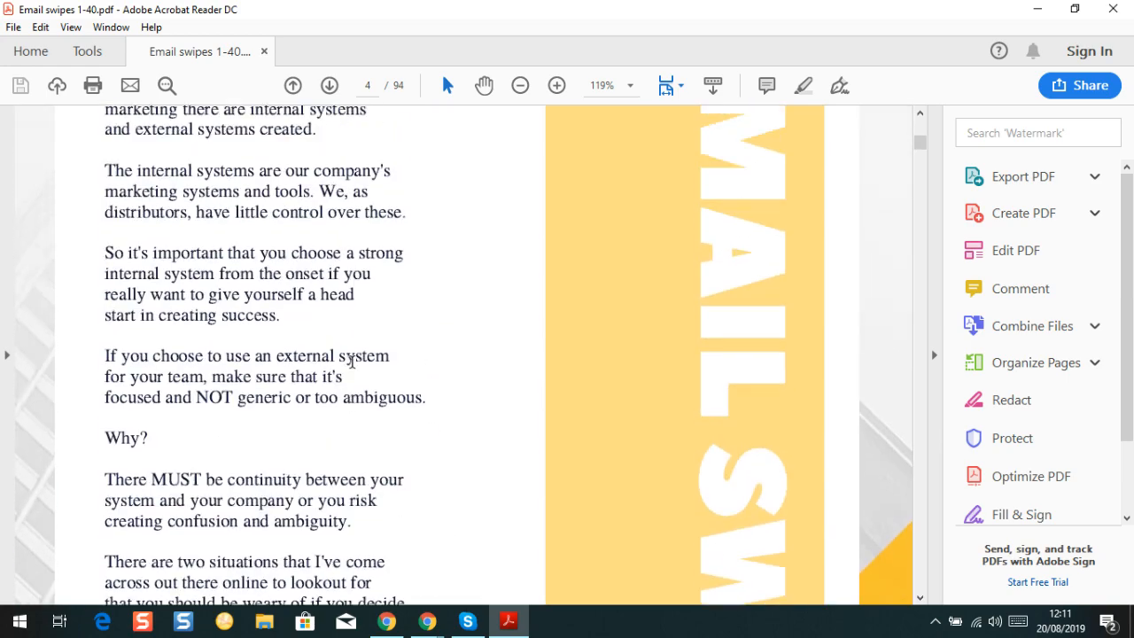
scroll(346, 362, "down", 20)
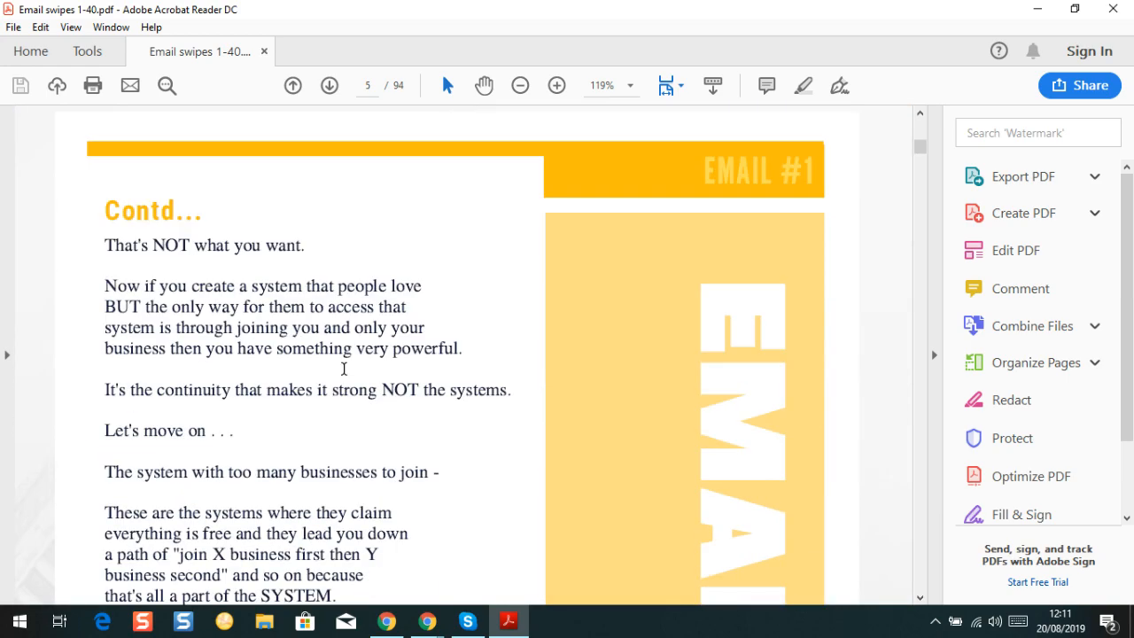
scroll(257, 300, "down", 20)
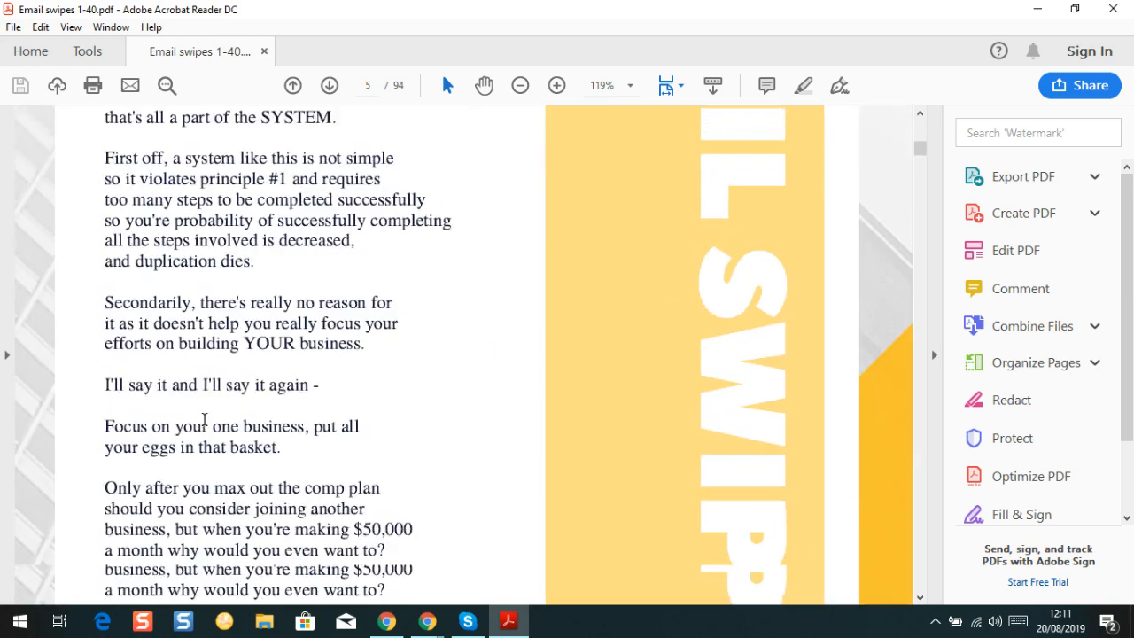
scroll(233, 416, "down", 20)
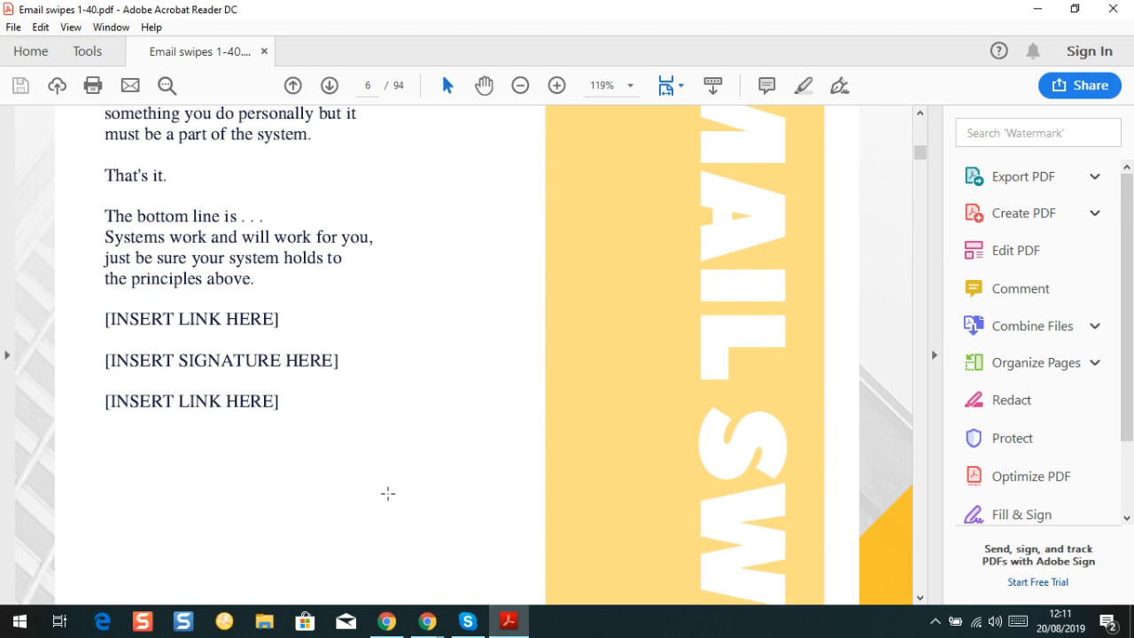
scroll(238, 410, "up", 15)
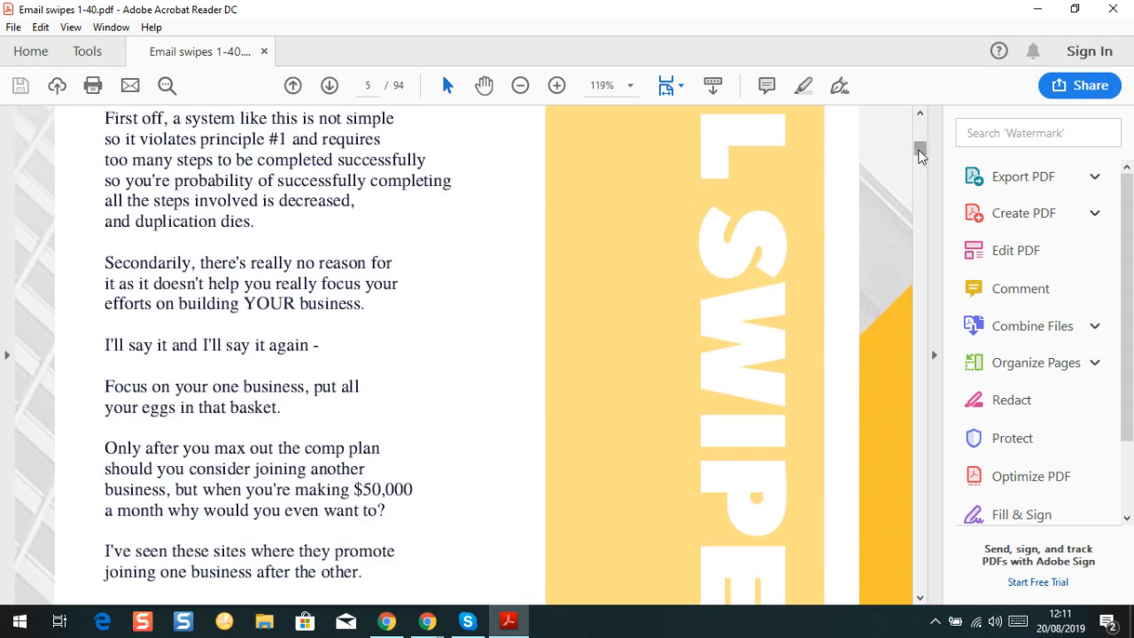
left_click_drag(921, 156, 919, 117)
scroll(351, 308, "down", 3)
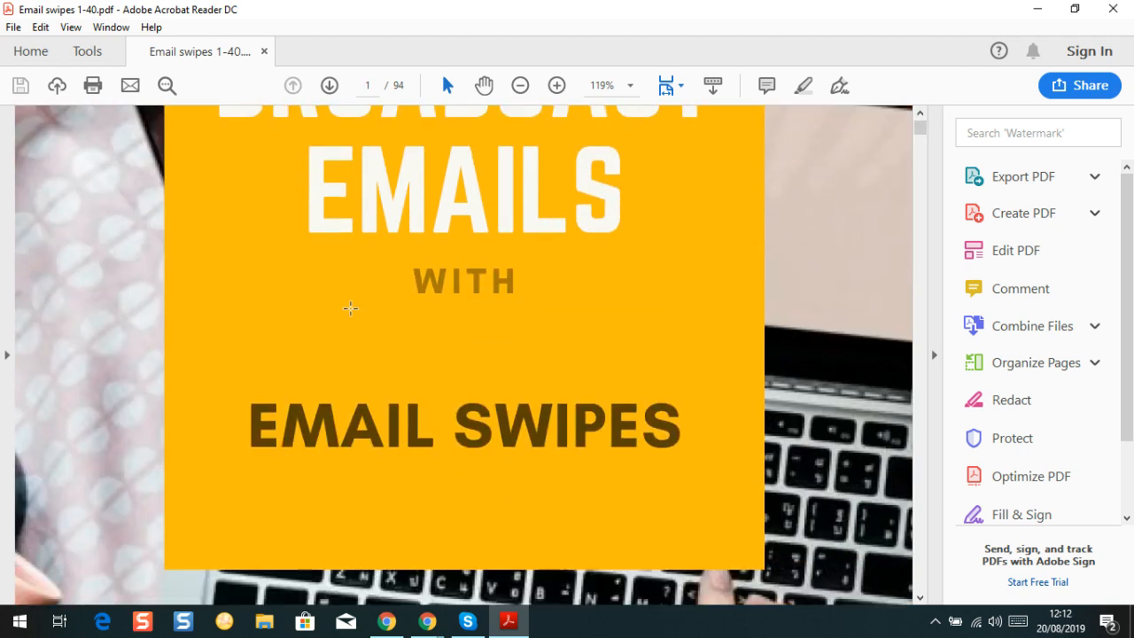
scroll(351, 308, "down", 10)
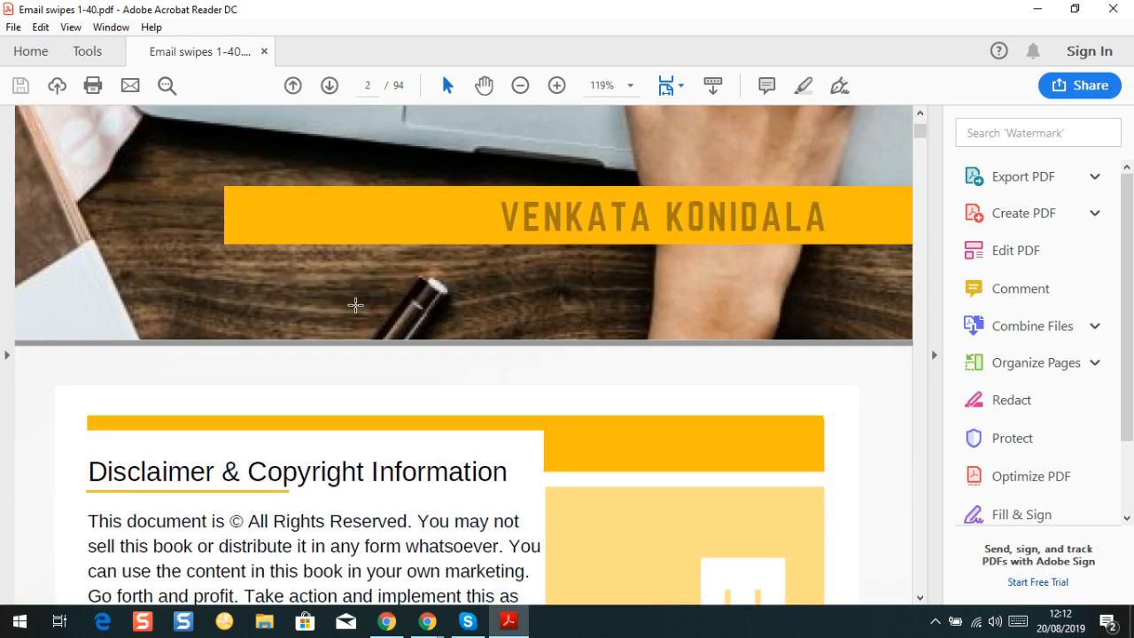
scroll(355, 305, "down", 3)
scroll(316, 321, "down", 20)
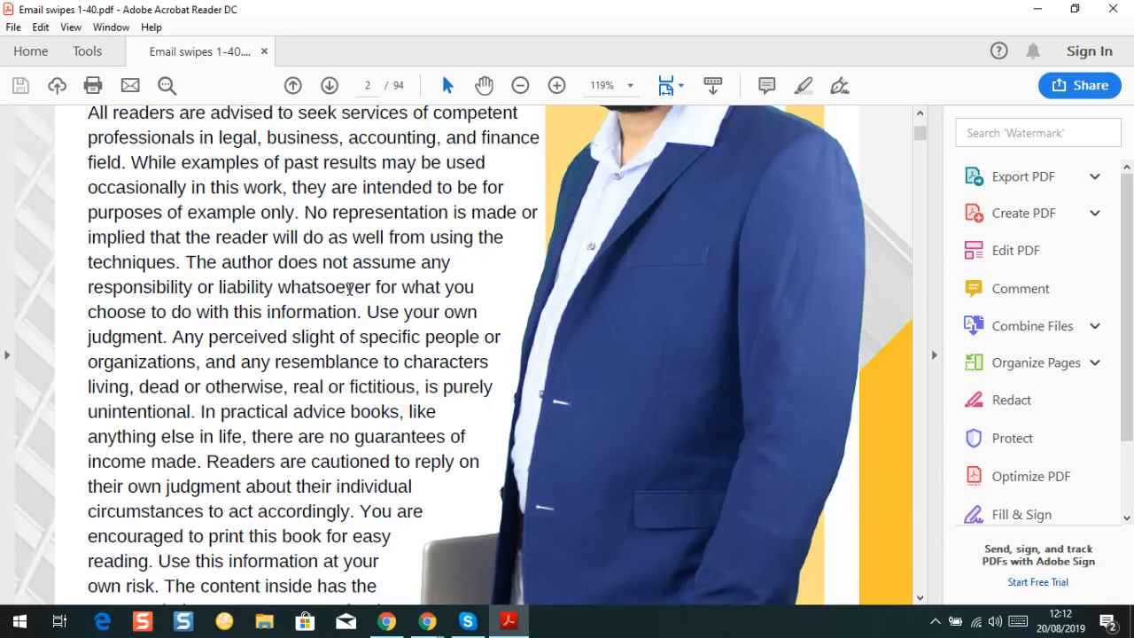
scroll(347, 287, "down", 3)
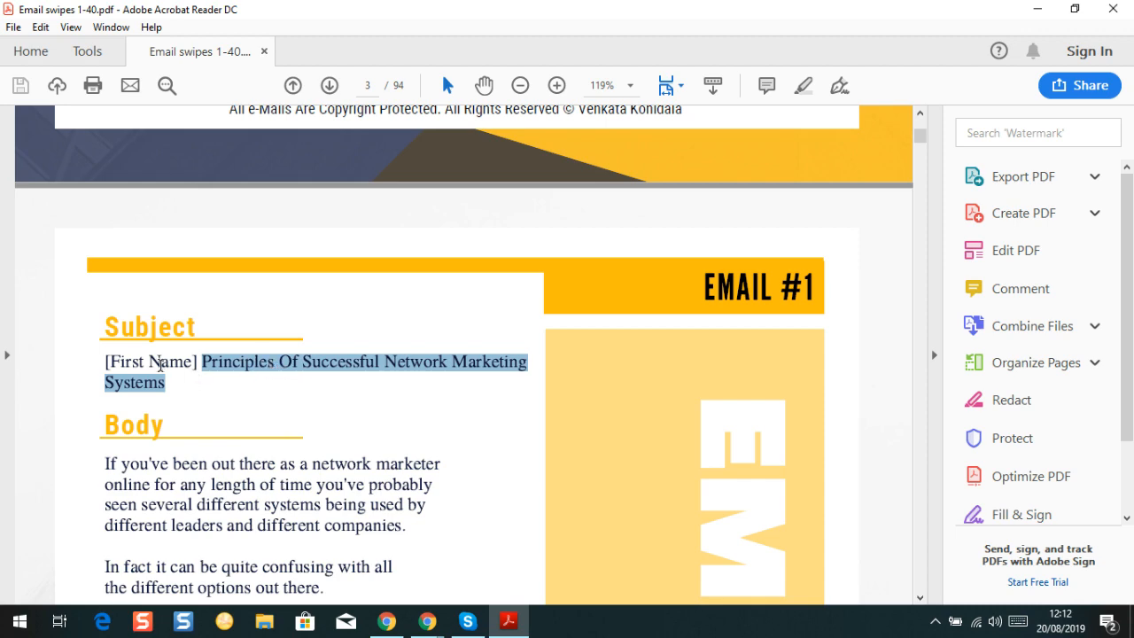
Copy the subject 'Principles Of Successful Network Marketing Systems', leaving out [First Name]
left_click(254, 391)
left_click(196, 384)
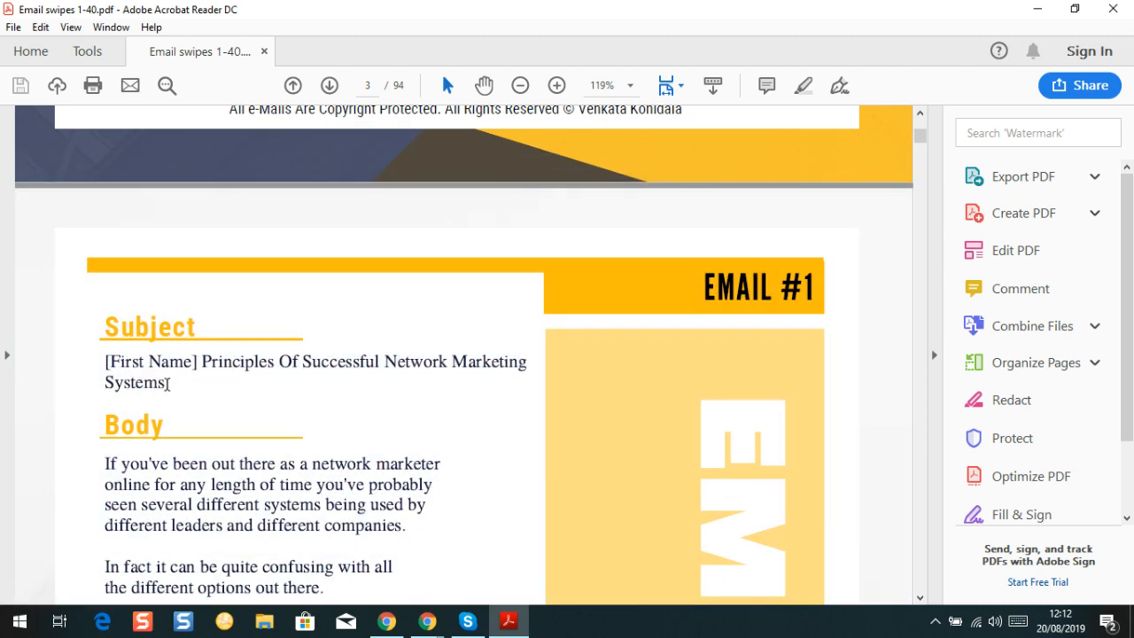
double_click(167, 383)
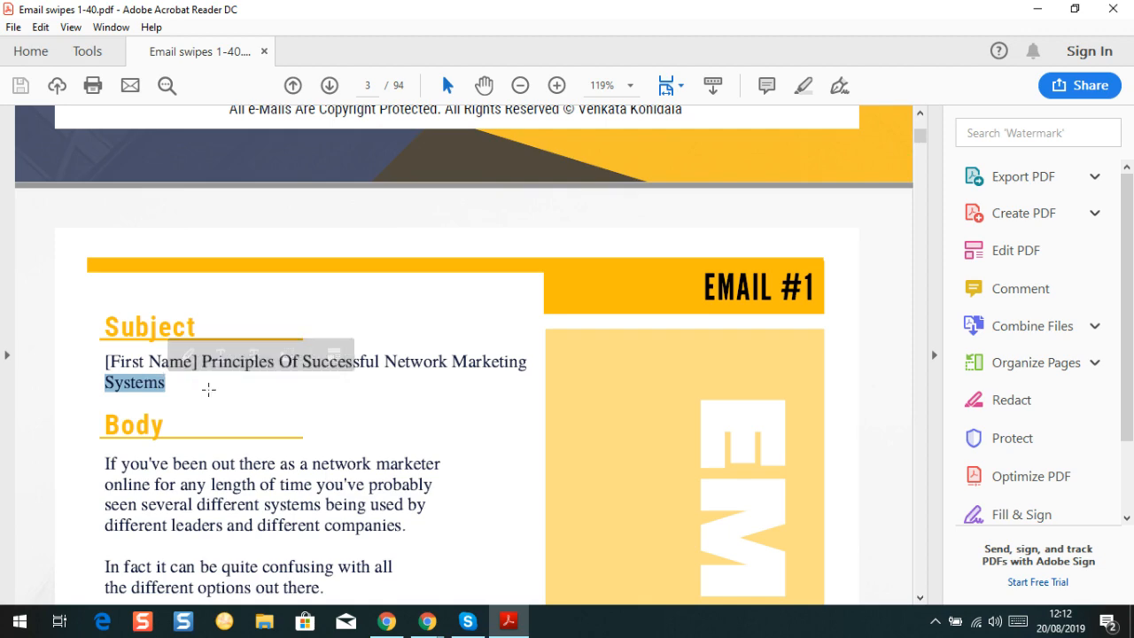
left_click(275, 404)
double_click(214, 364)
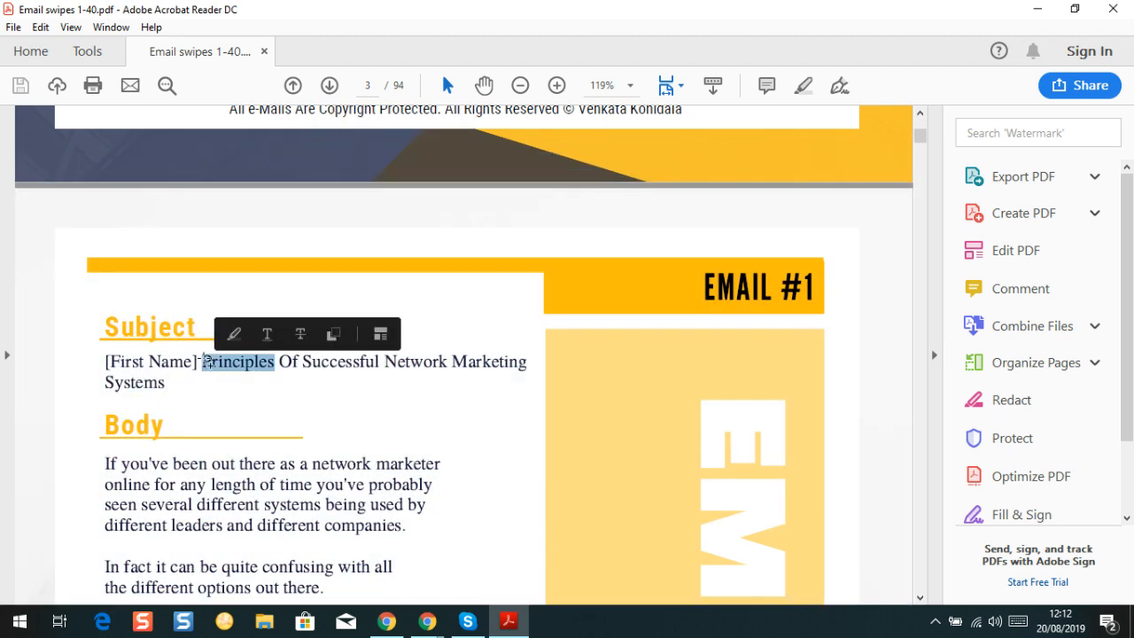
double_click(203, 362)
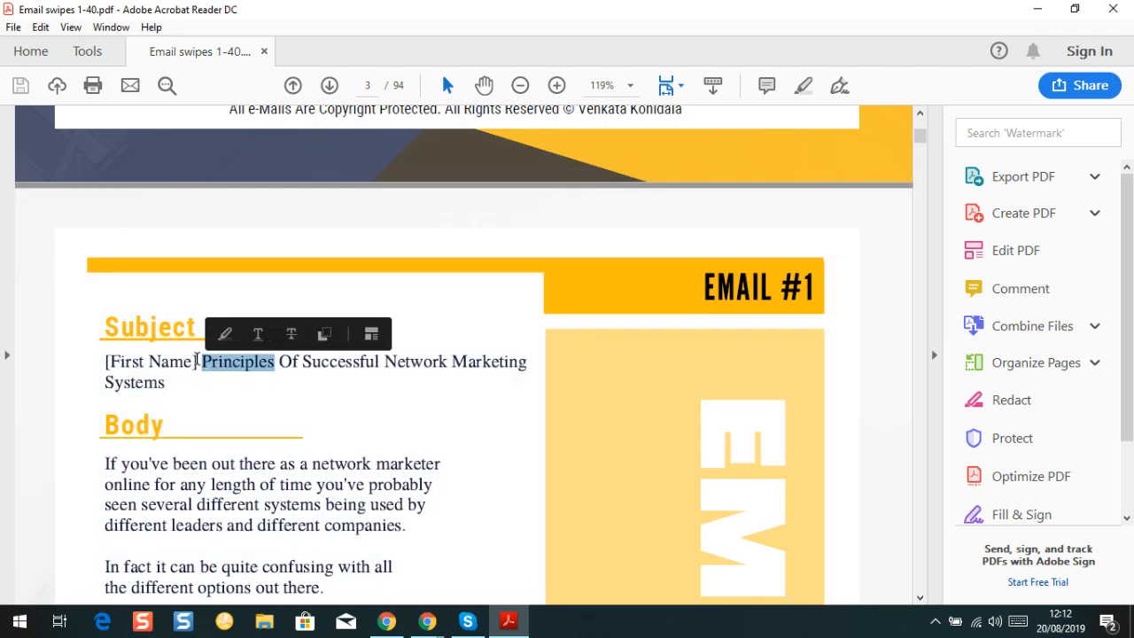
left_click(245, 385)
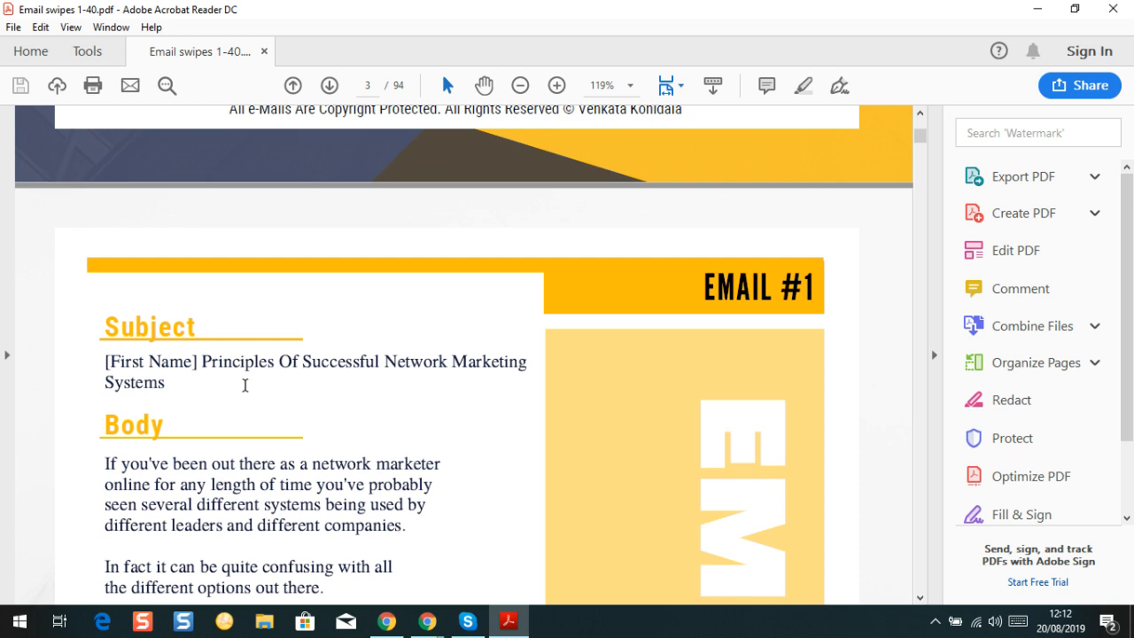
left_click_drag(244, 385, 276, 386)
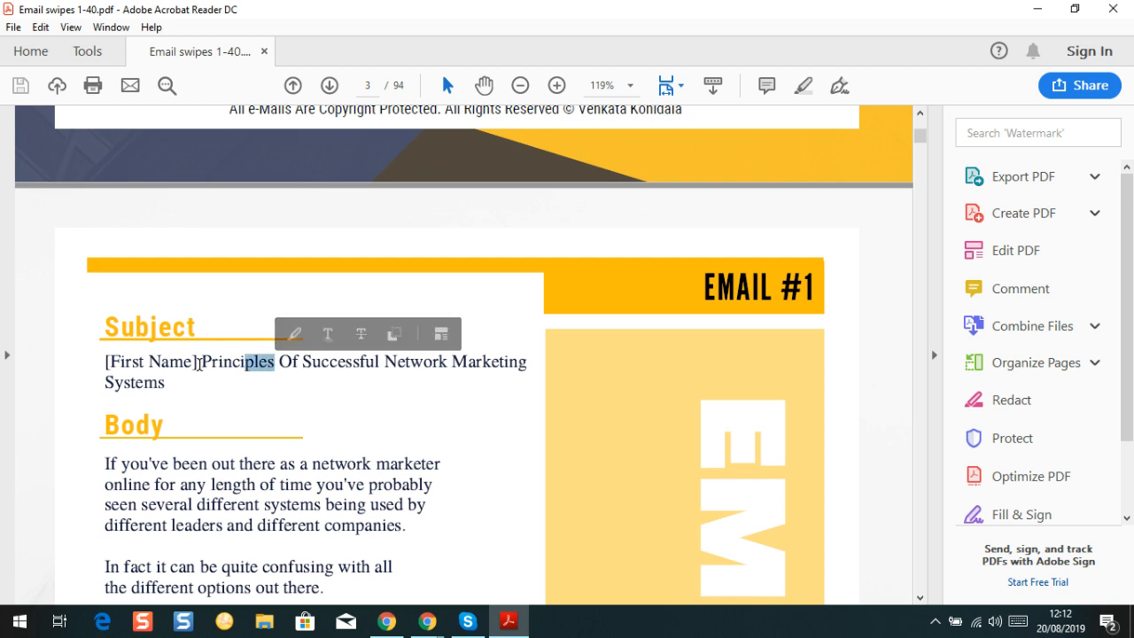
left_click(199, 363)
left_click_drag(203, 362, 314, 429)
left_click_drag(205, 418, 168, 384)
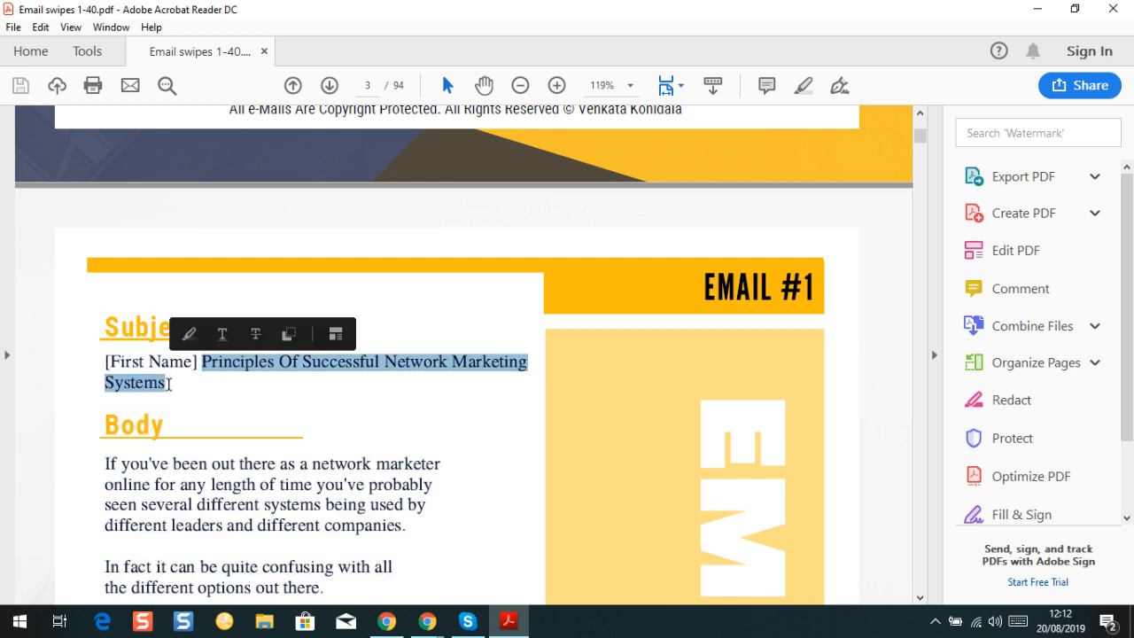
right_click(257, 365)
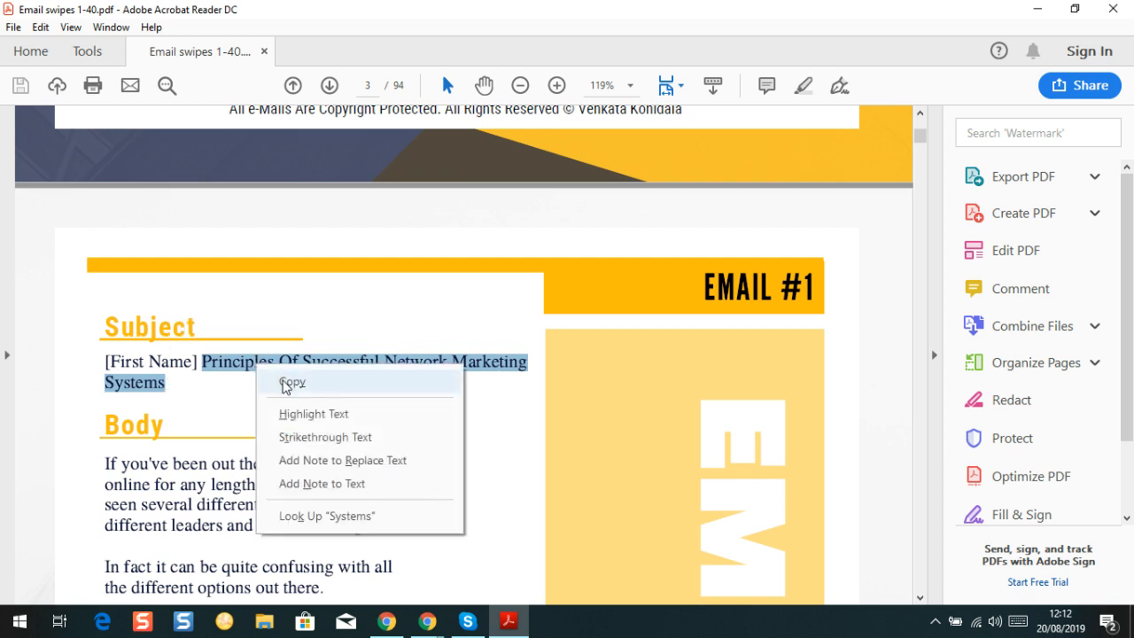
left_click(285, 383)
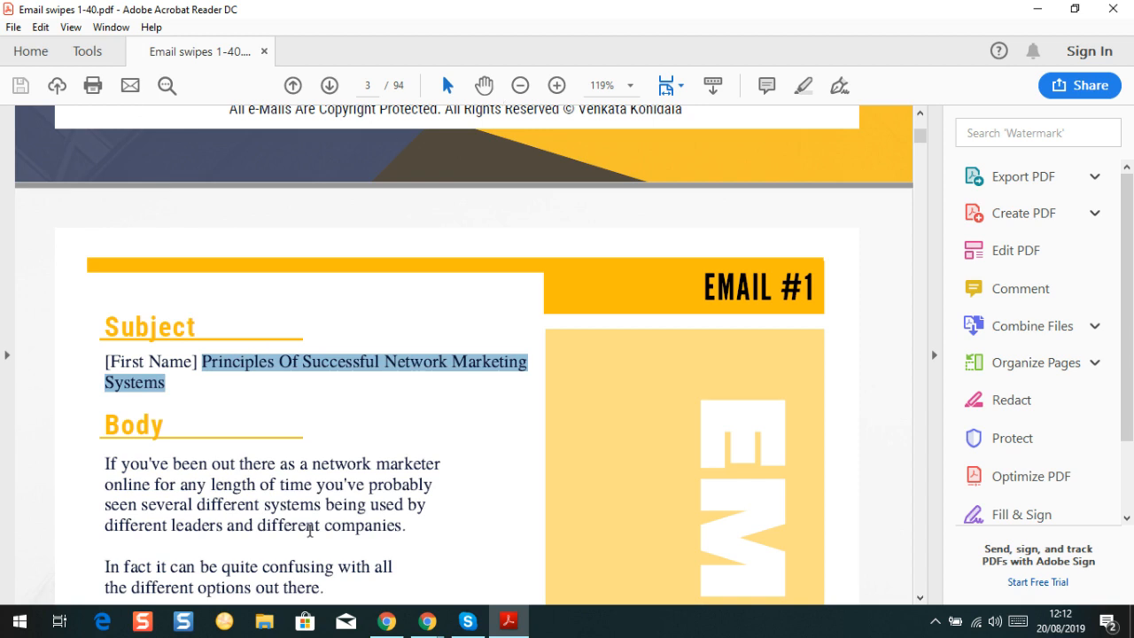
Return to the AWeber message editor in Chrome
mouse_move(412, 630)
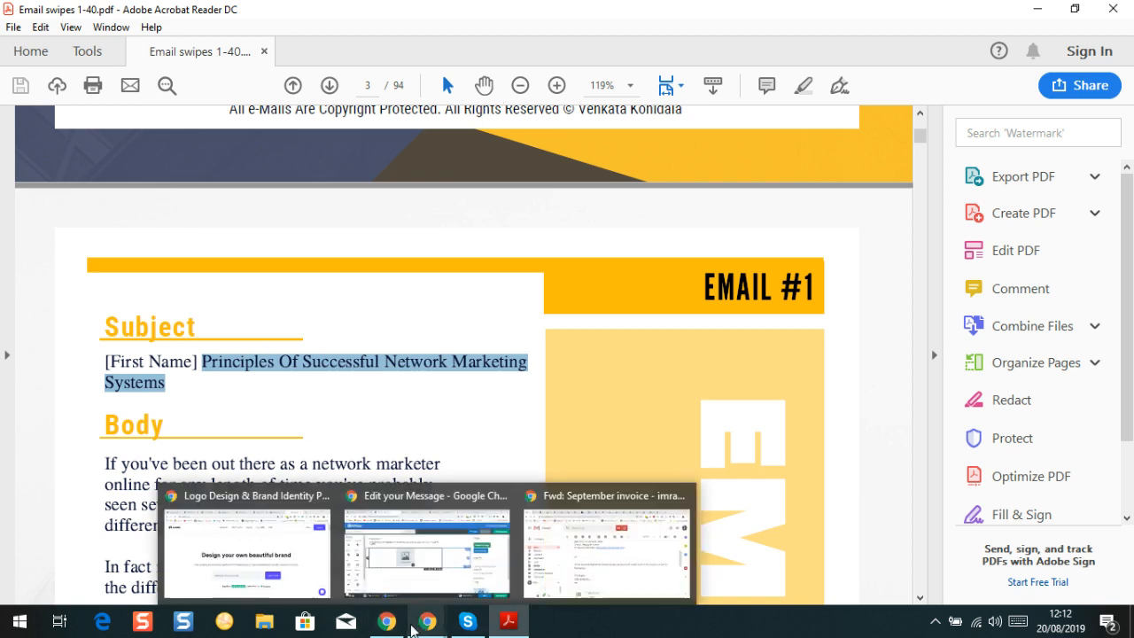
double_click(411, 531)
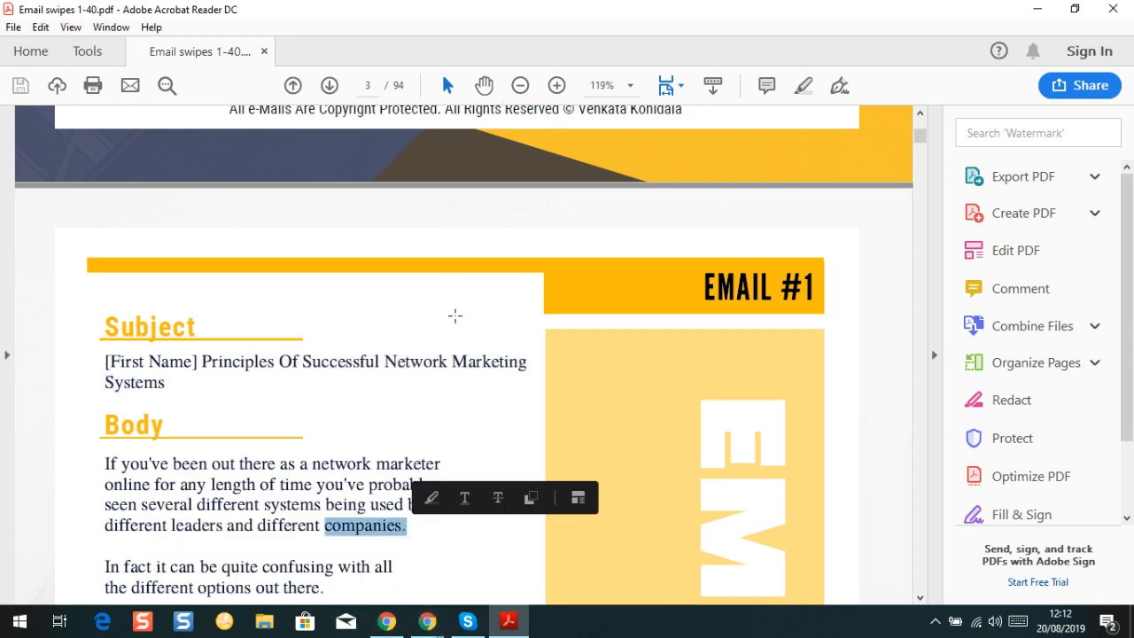
mouse_move(430, 613)
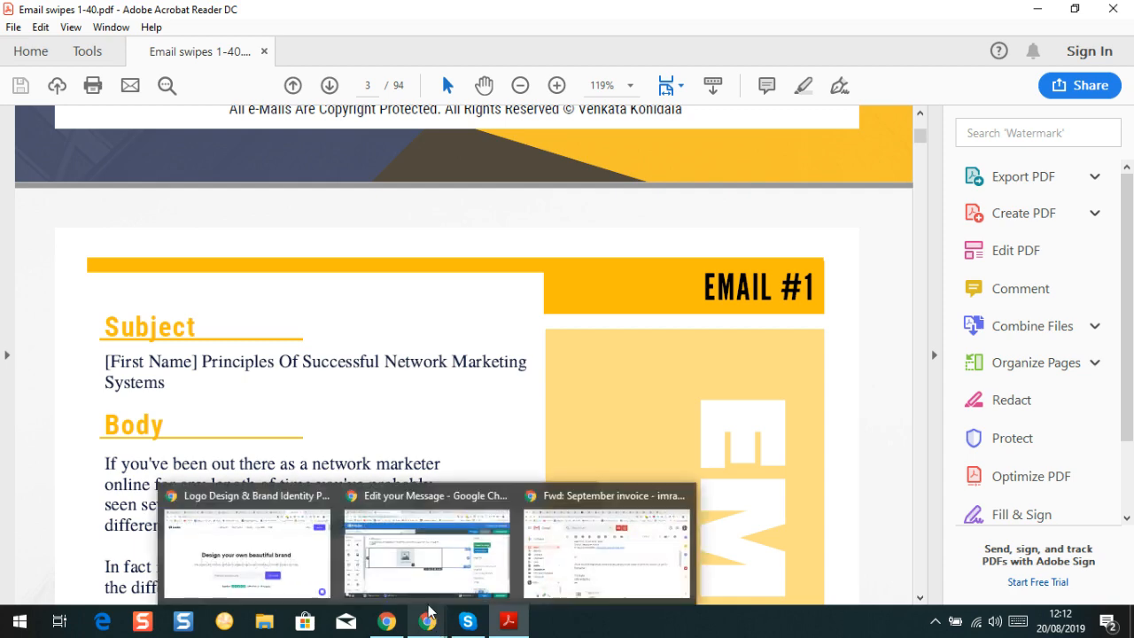
left_click(423, 567)
left_click(334, 291)
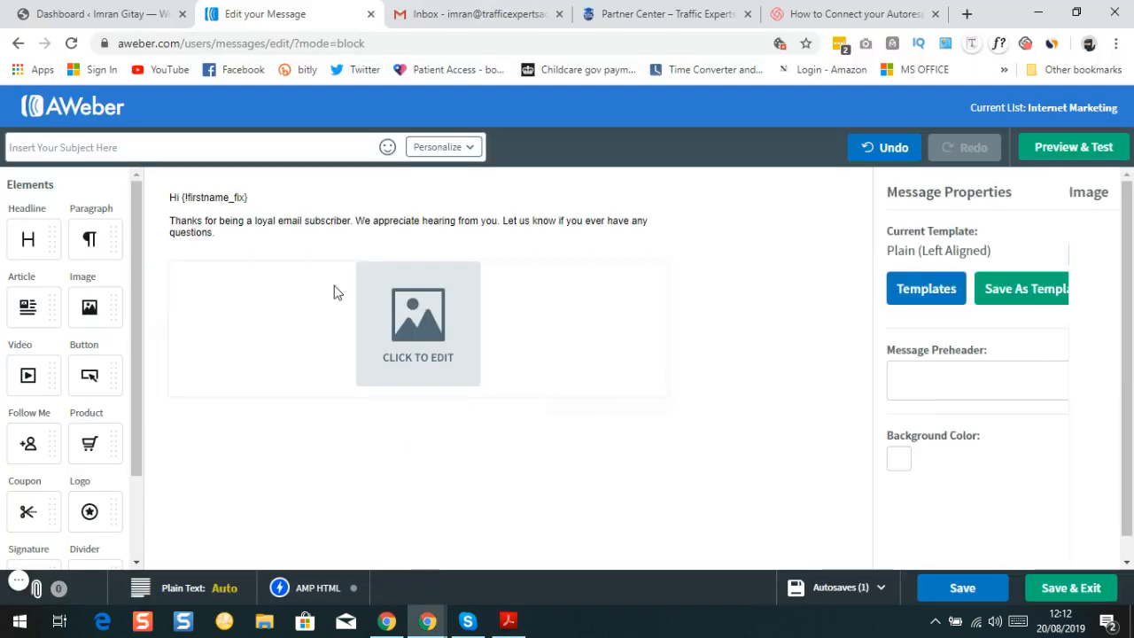
Paste 'Principles Of Successful Network Marketing Systems' into the AWeber message subject field
right_click(115, 144)
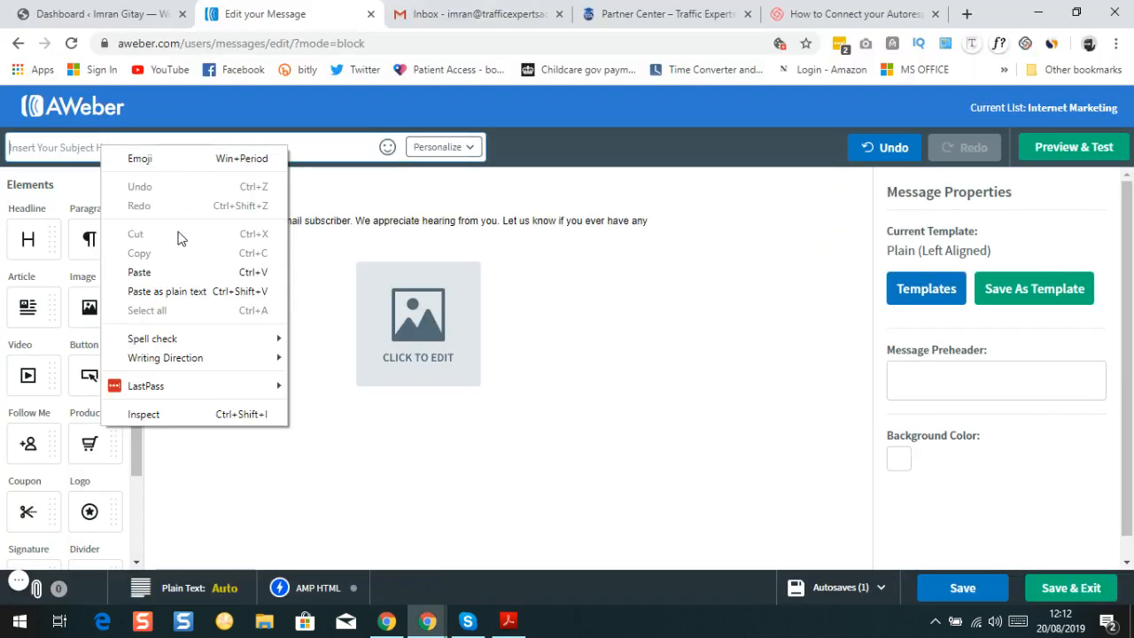
left_click(176, 273)
left_click(174, 278)
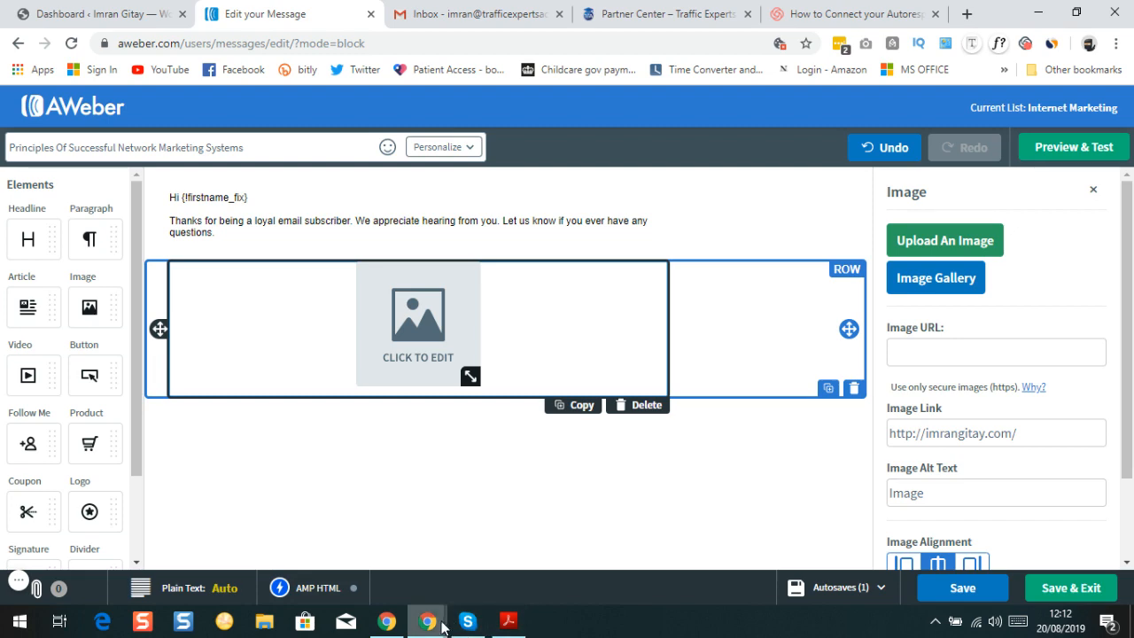
In the swipes PDF, select Email #1's body from 'If you've been out there' down to 'success.'
left_click(507, 620)
scroll(332, 413, "down", 2)
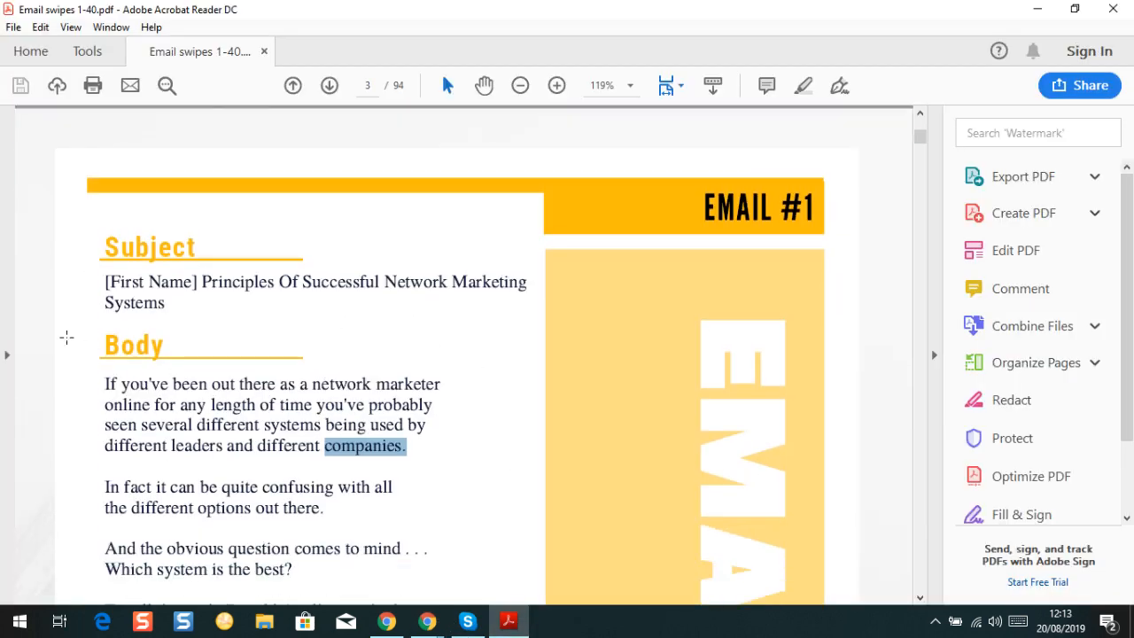
scroll(66, 337, "down", 2)
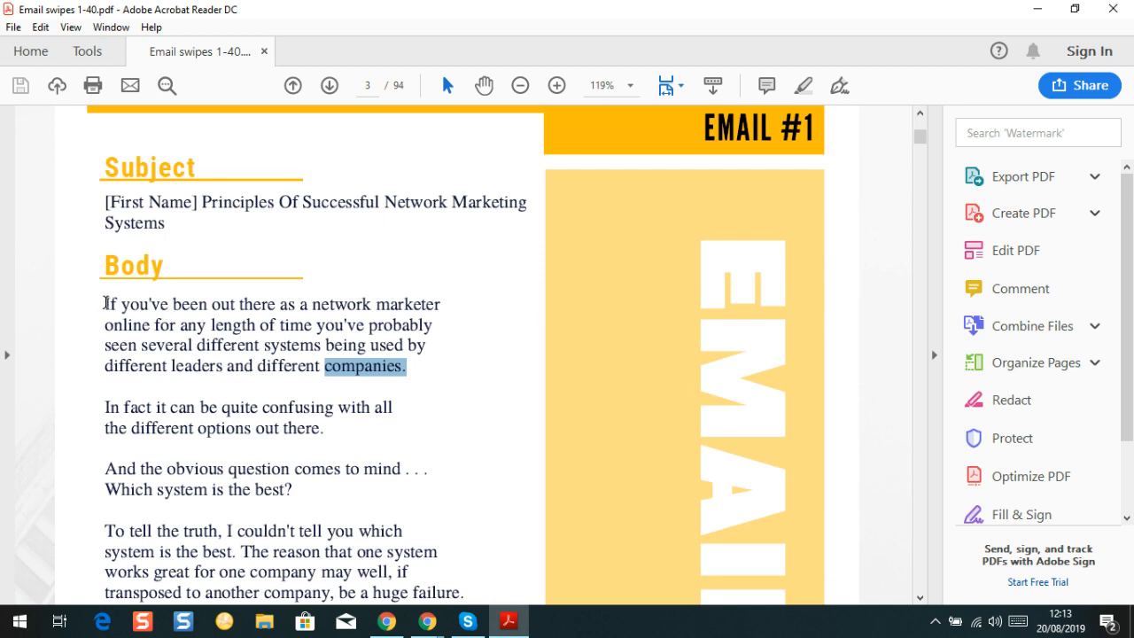
double_click(106, 303)
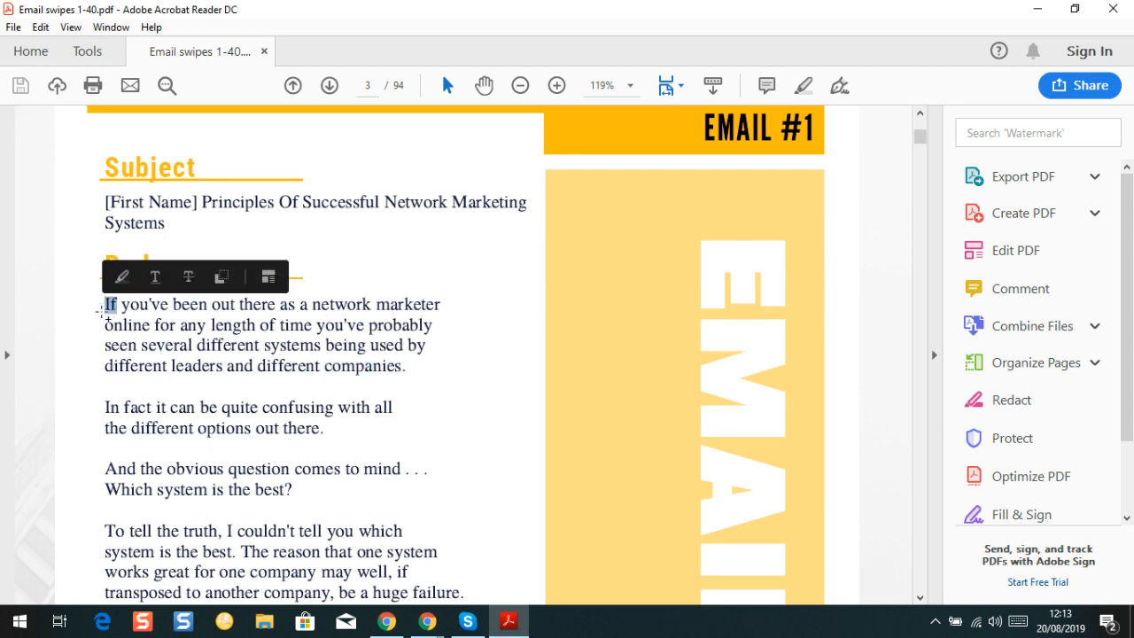
left_click(104, 314)
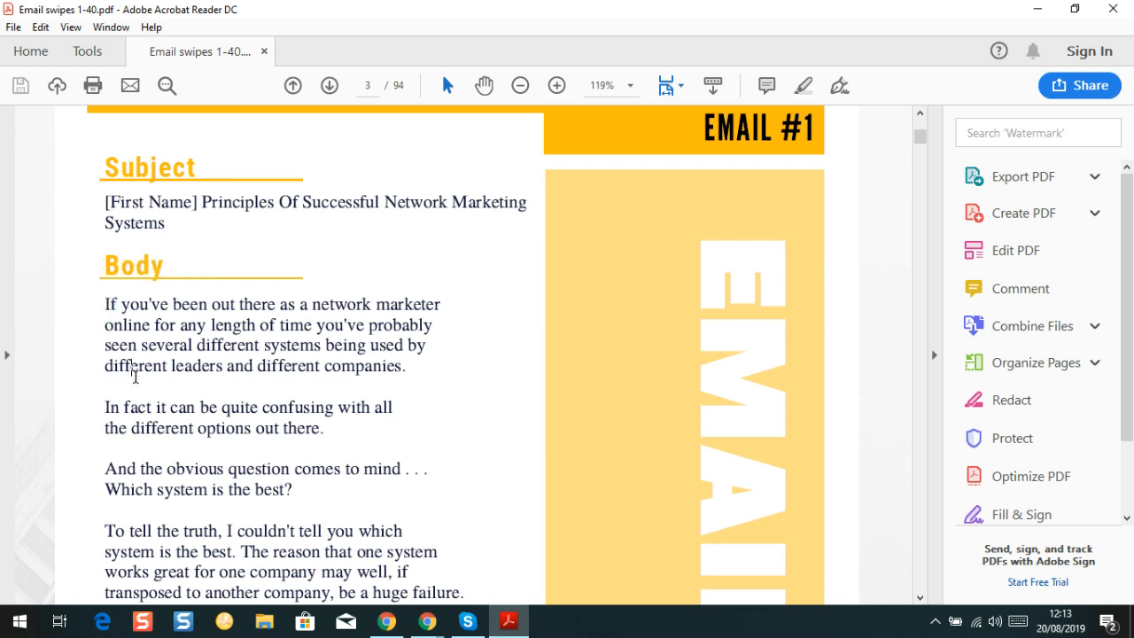
left_click_drag(134, 376, 203, 380)
left_click(110, 305)
left_click_drag(104, 305, 280, 358)
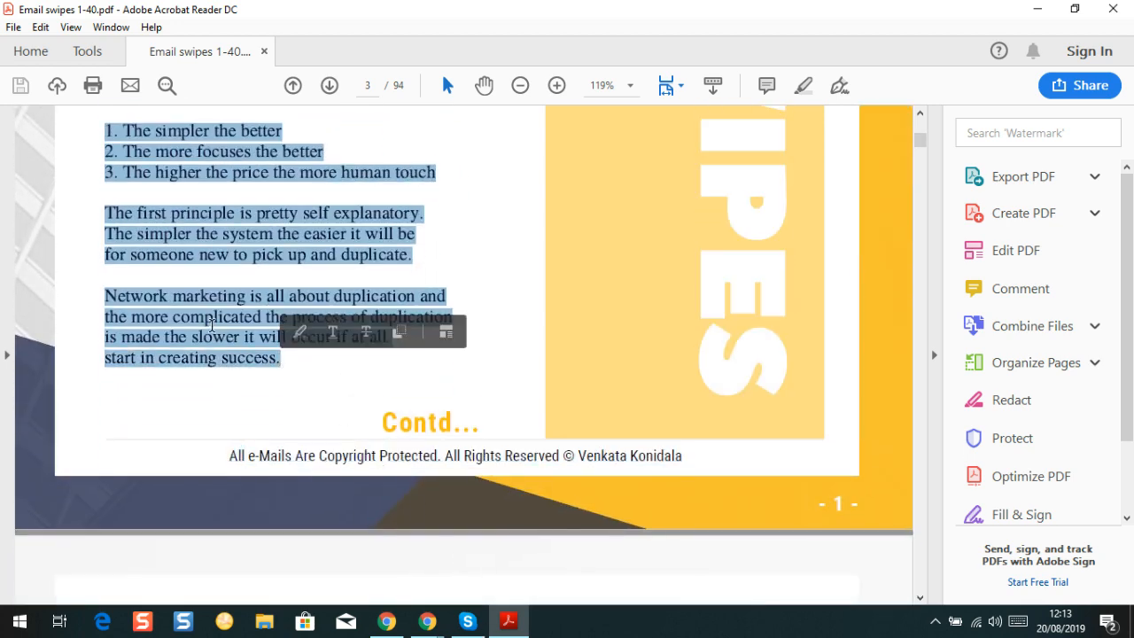
right_click(213, 324)
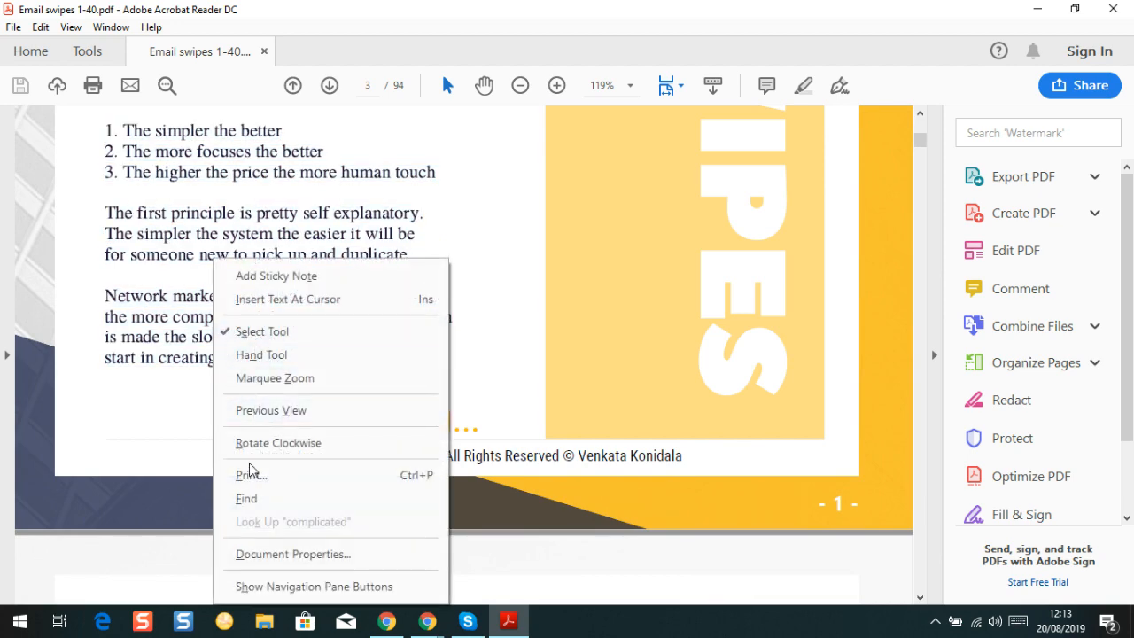
left_click(174, 365)
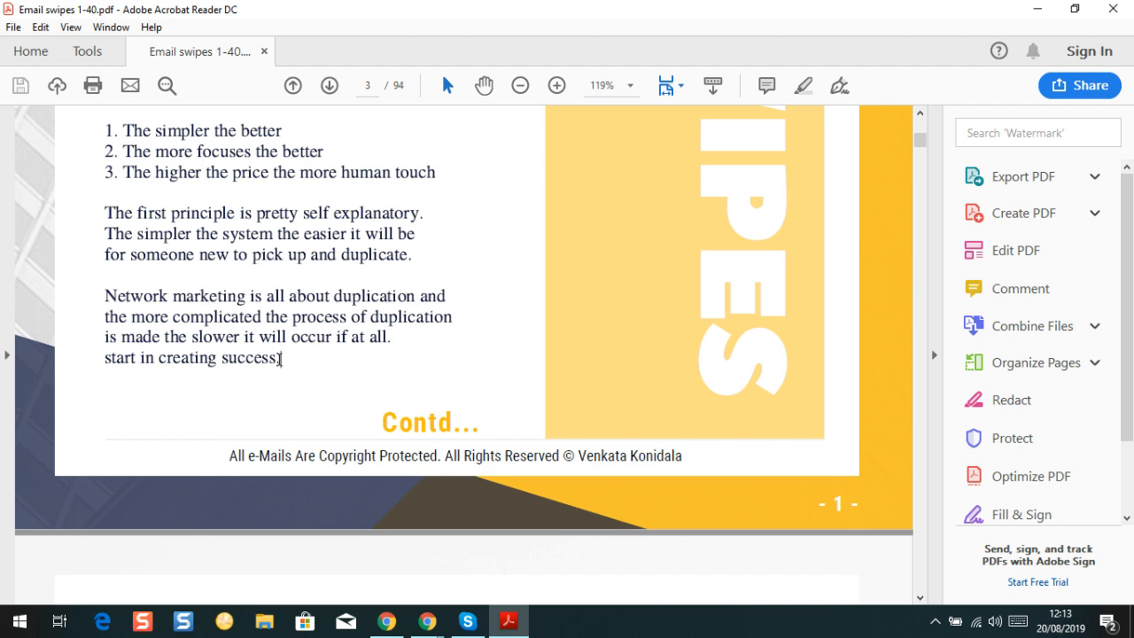
left_click_drag(280, 358, 101, 440)
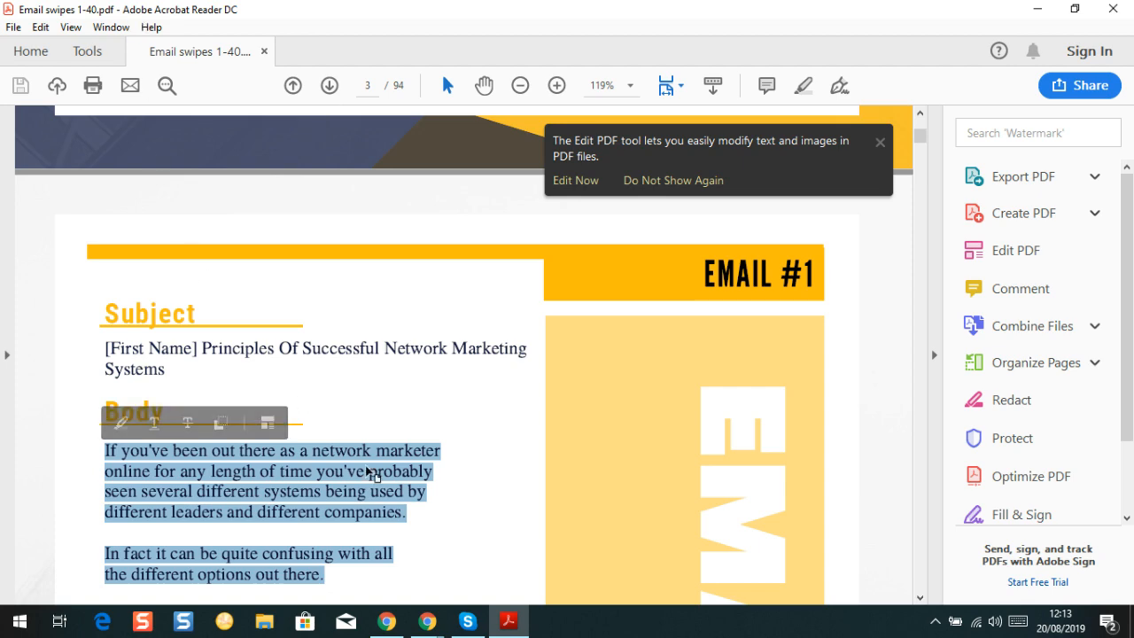
Delete the placeholder greeting text from the AWeber message text block
mouse_move(432, 624)
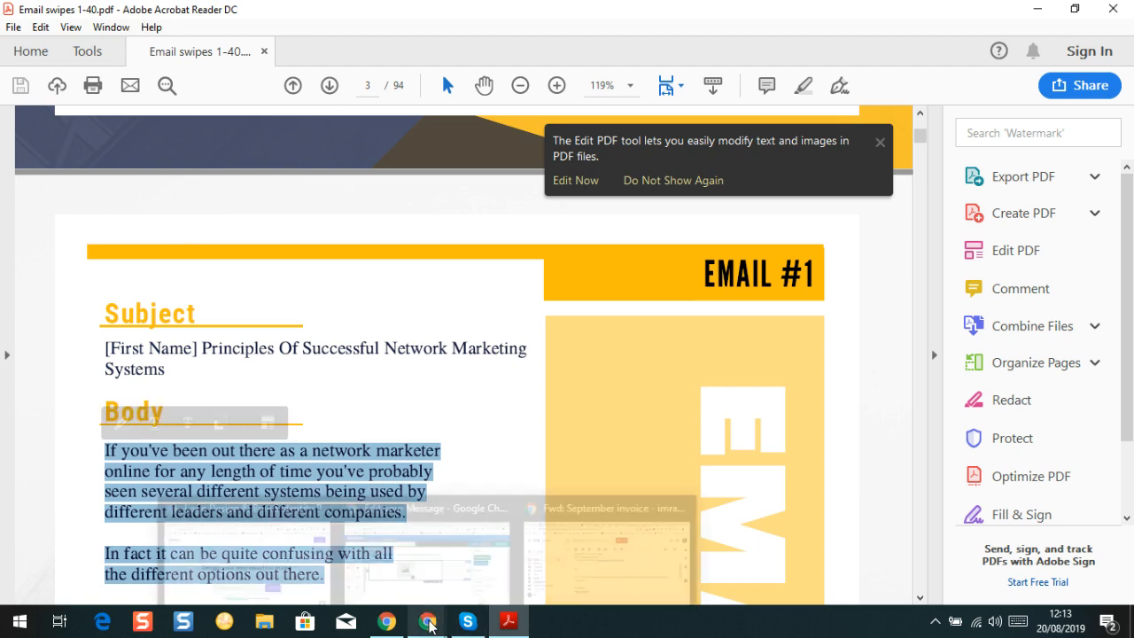
left_click(429, 582)
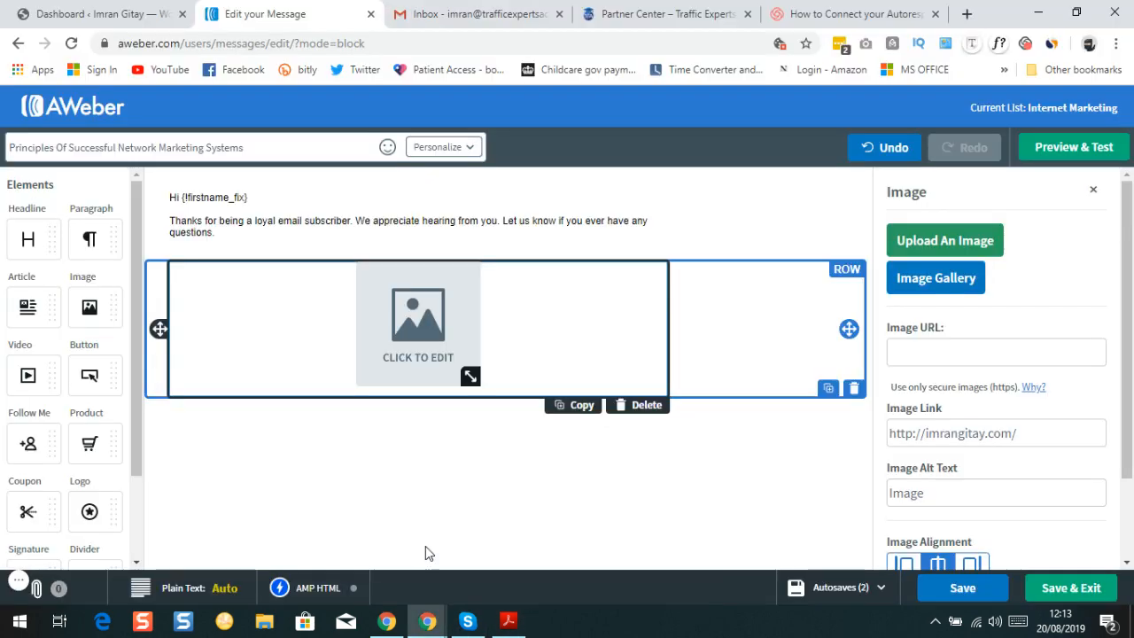
left_click(226, 232)
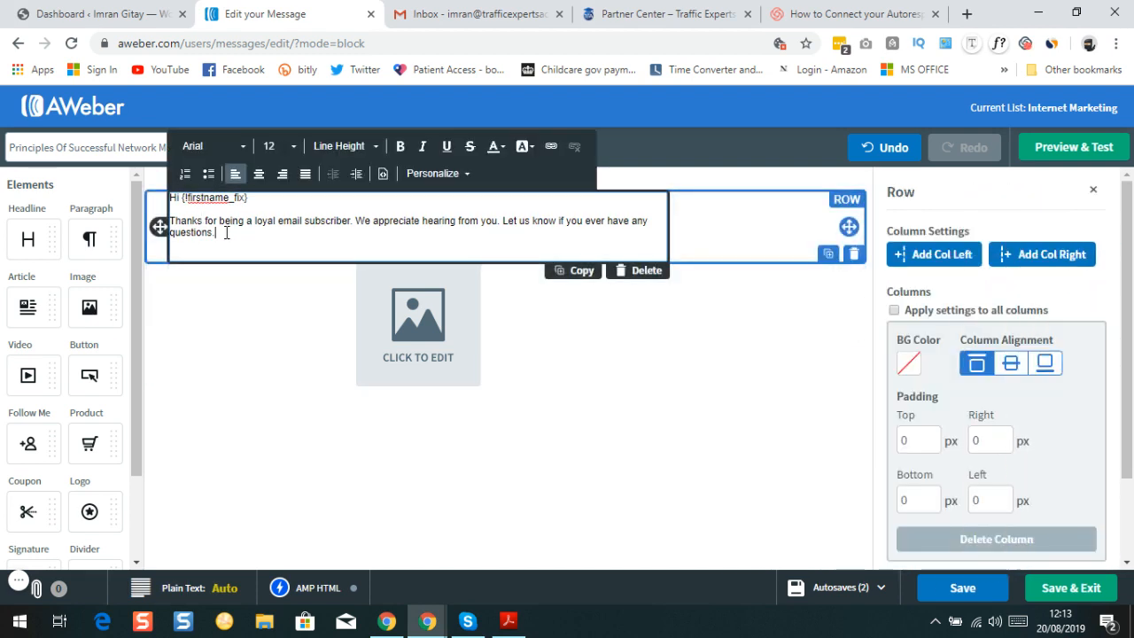
left_click_drag(224, 232, 172, 193)
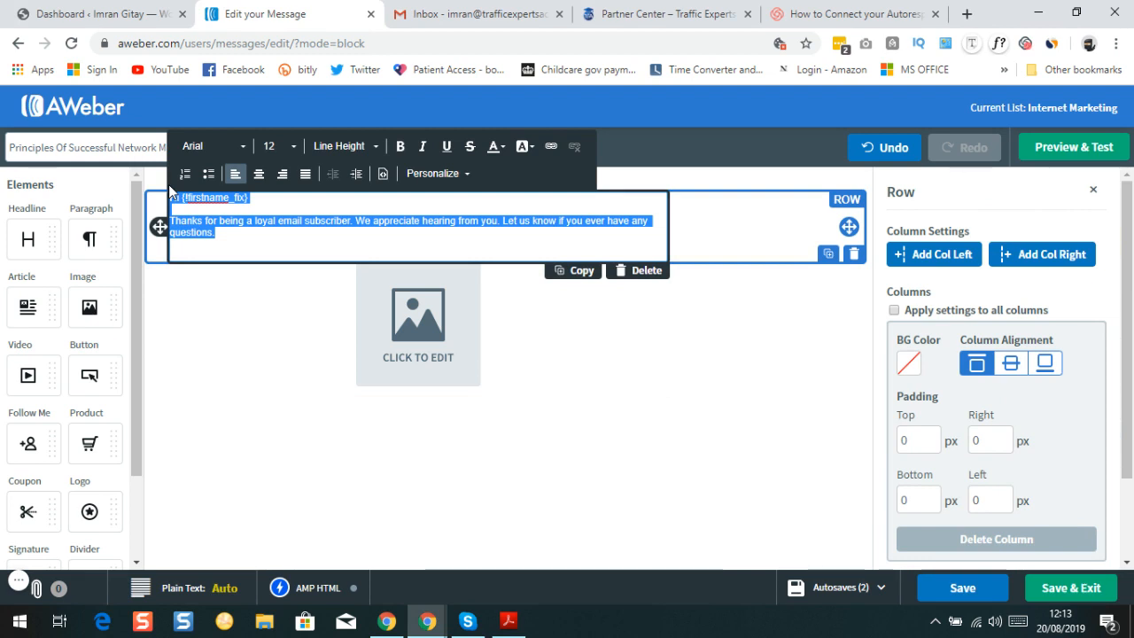
key("BackSpace")
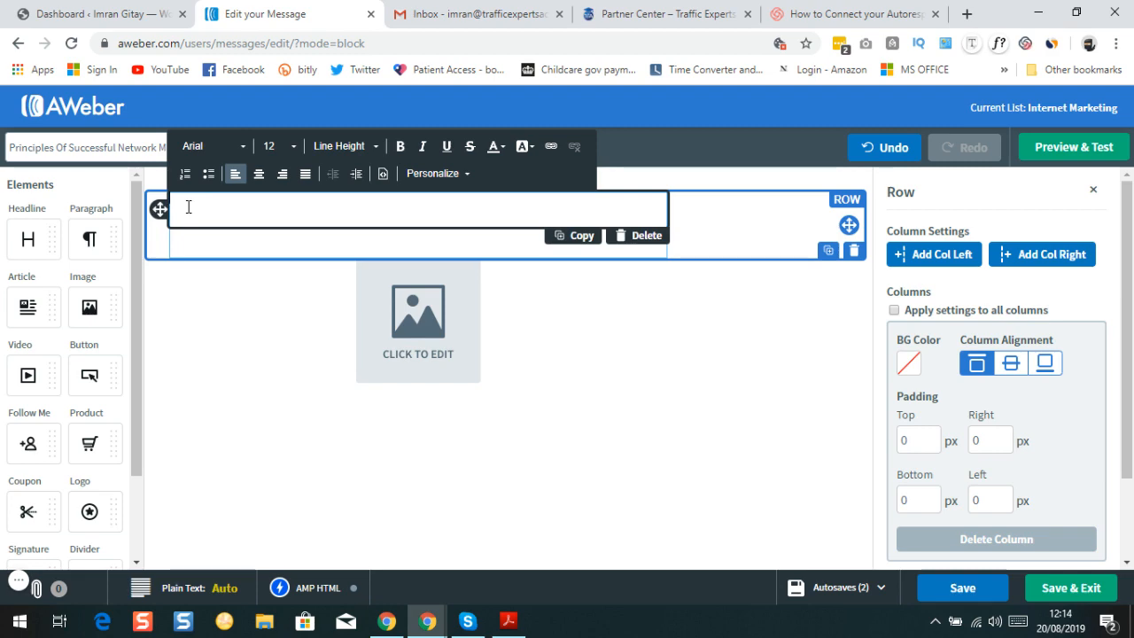
Paste Email #1's body, ending 'start in creating success.', and add an empty line after it
right_click(176, 202)
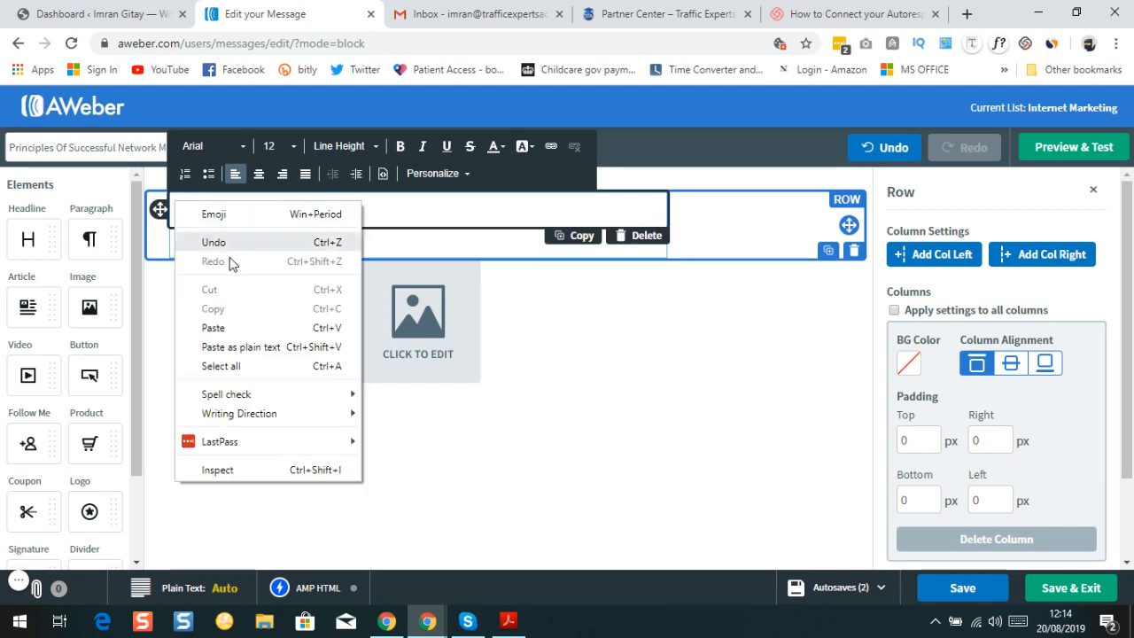
left_click(213, 329)
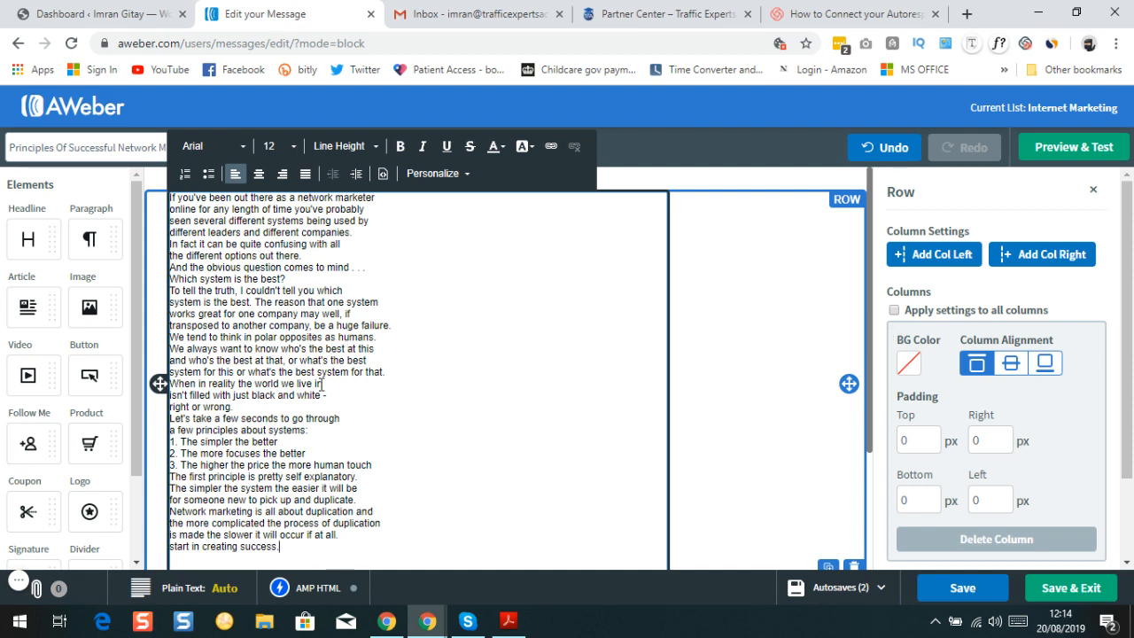
key("Return")
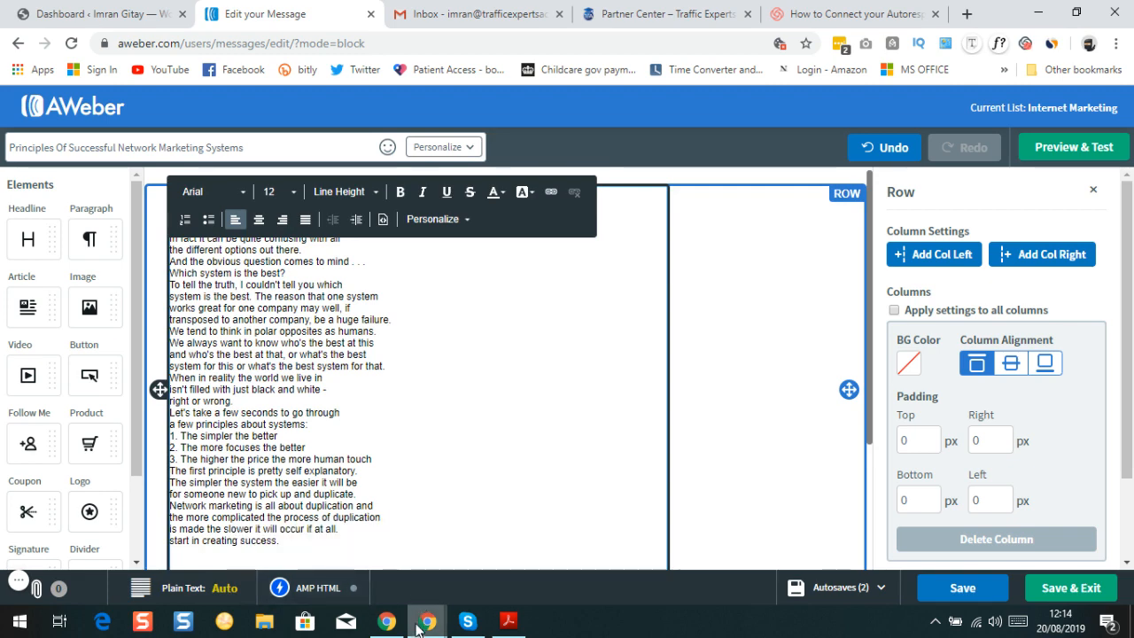
mouse_move(430, 626)
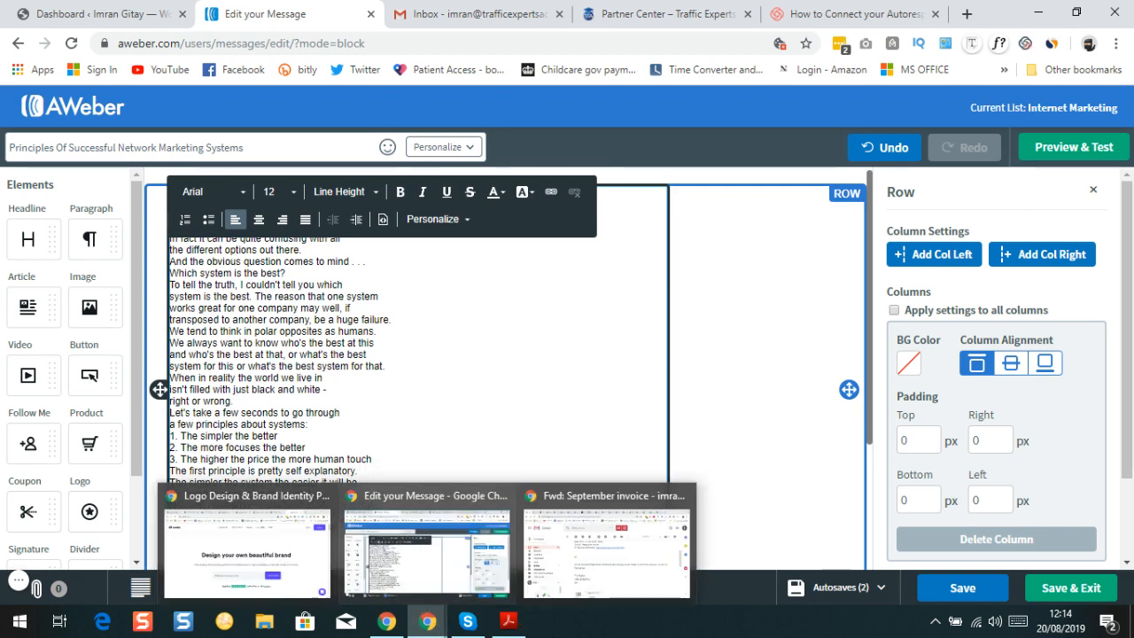
Select Email #1's continued text on page 4, from 'If you were to create' to 'NOT your business.'
left_click(510, 622)
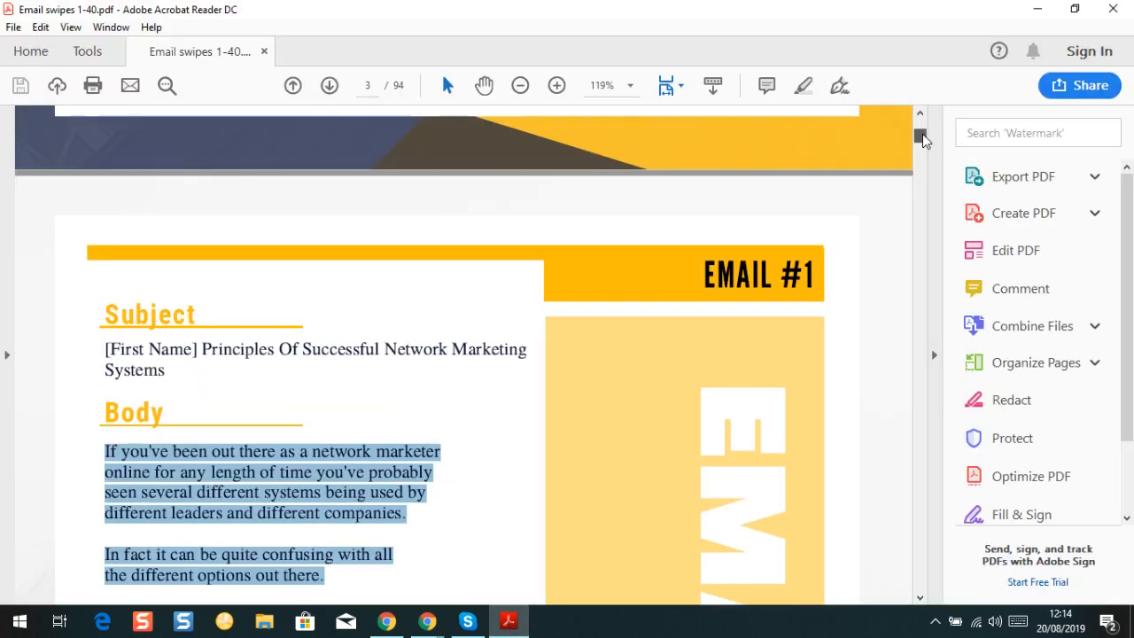
mouse_move(922, 134)
left_mouse_down()
mouse_move(930, 189)
mouse_move(923, 143)
left_mouse_up()
scroll(852, 360, "up", 3)
scroll(824, 390, "up", 15)
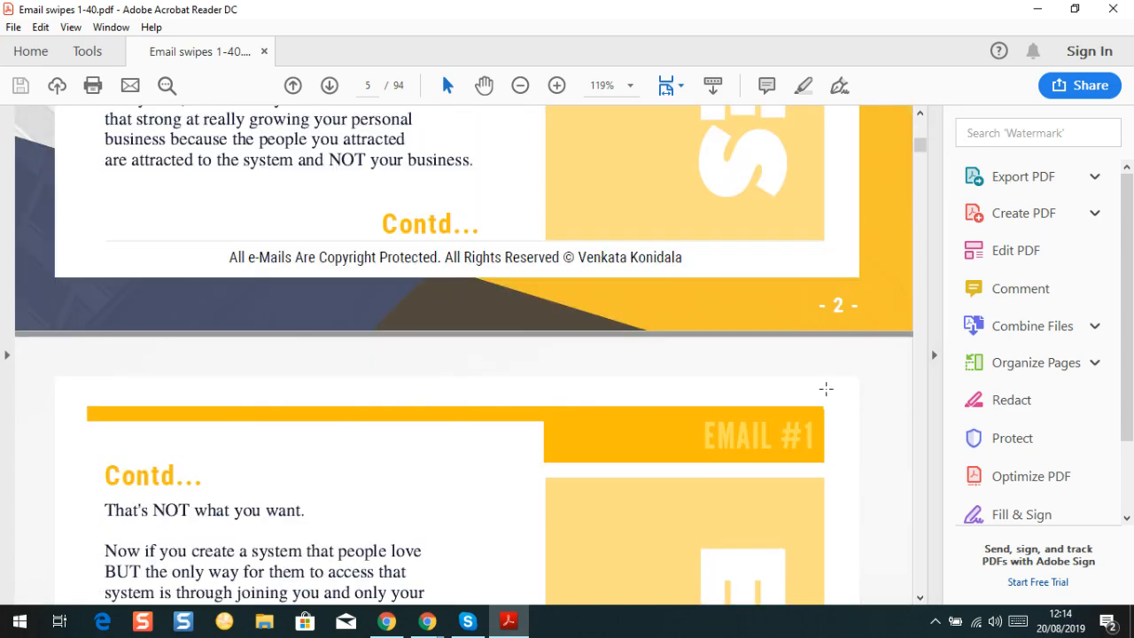
scroll(356, 285, "up", 13)
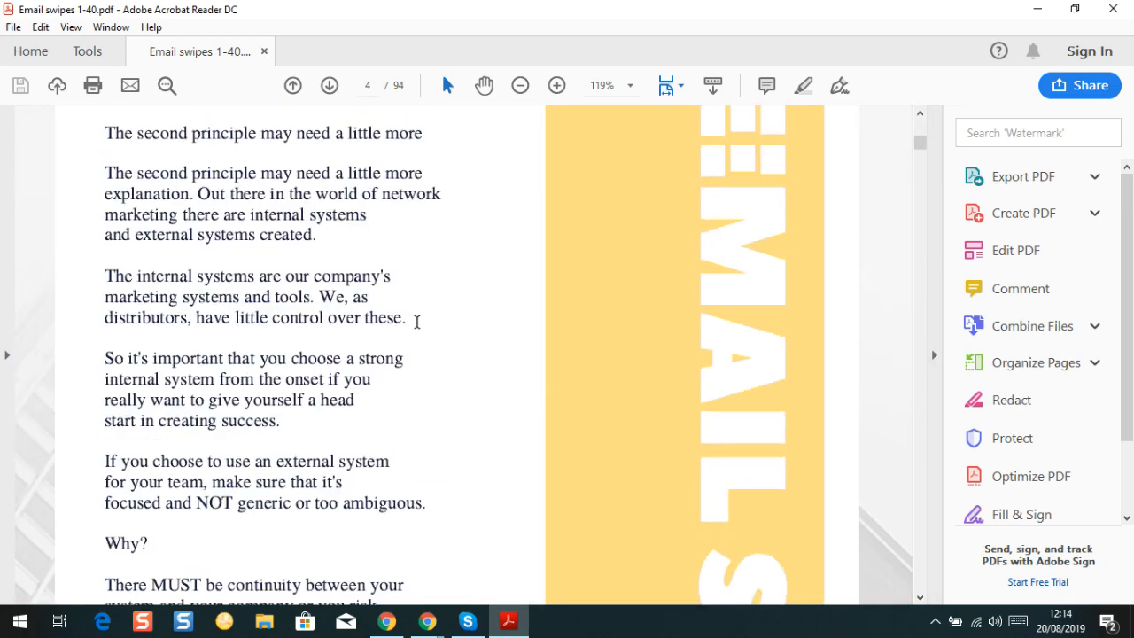
scroll(408, 322, "up", 4)
scroll(368, 350, "down", 8)
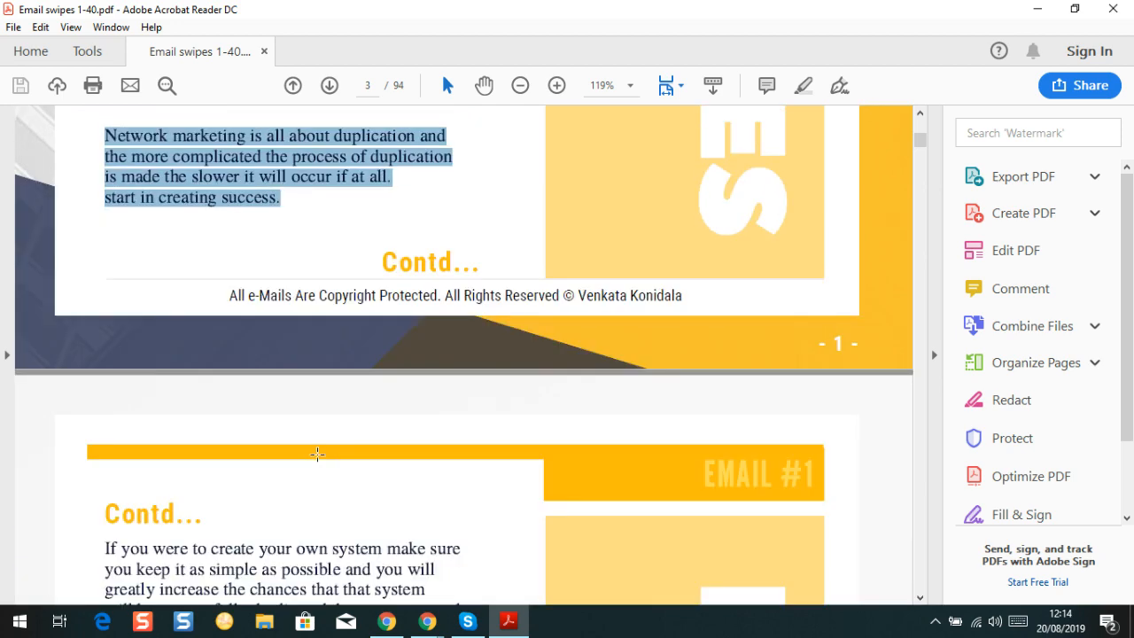
left_click(109, 470)
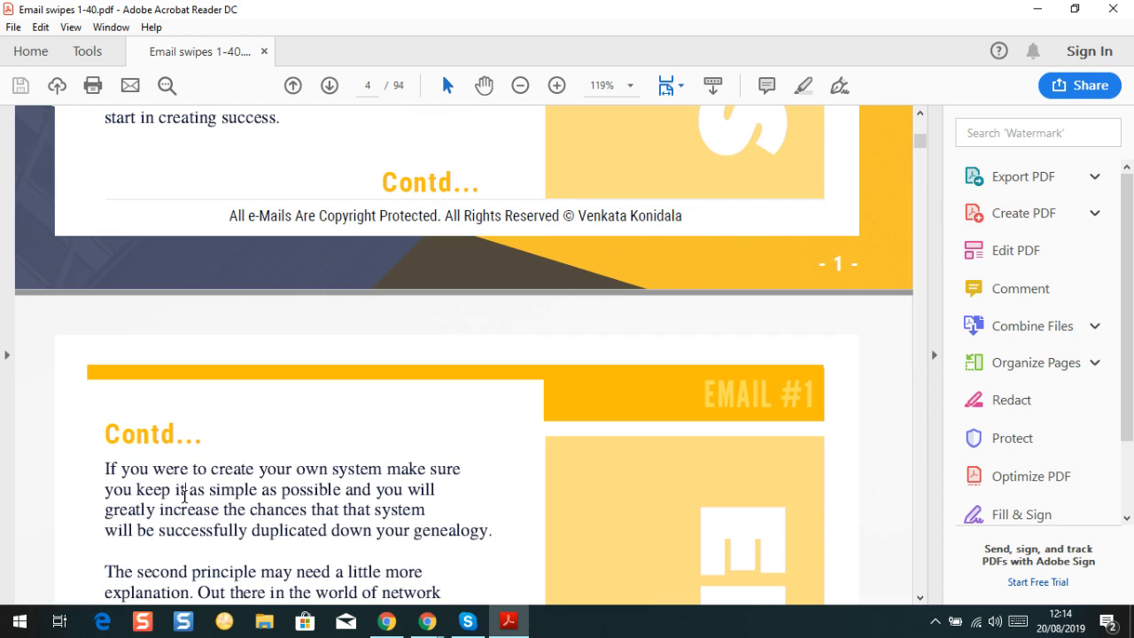
left_click_drag(184, 494, 136, 490)
left_click_drag(106, 469, 454, 387)
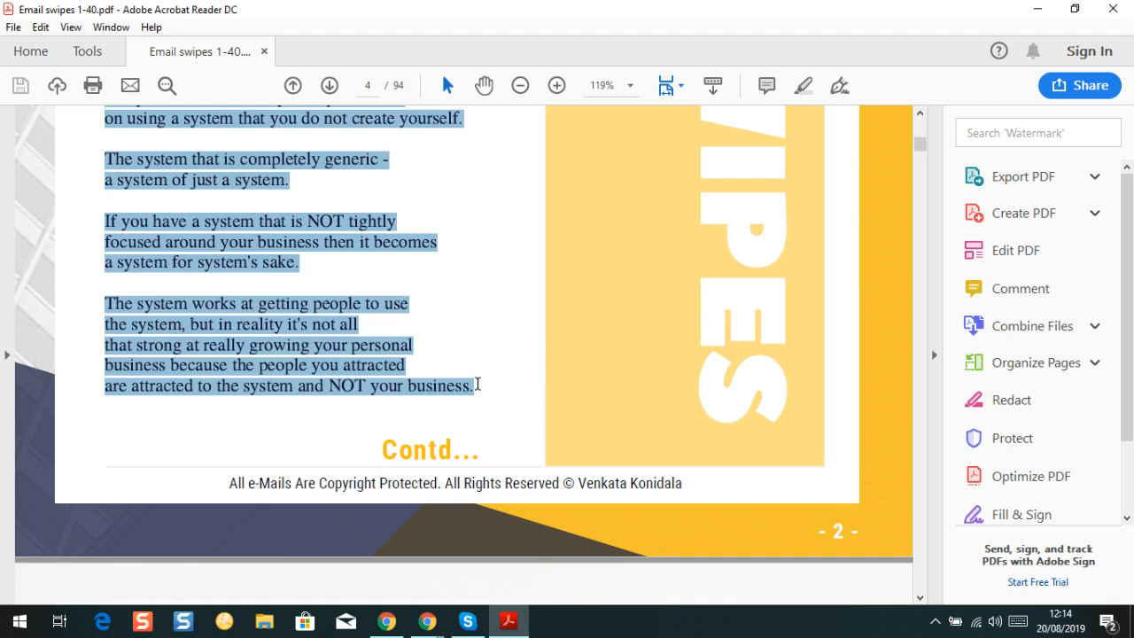
mouse_move(487, 631)
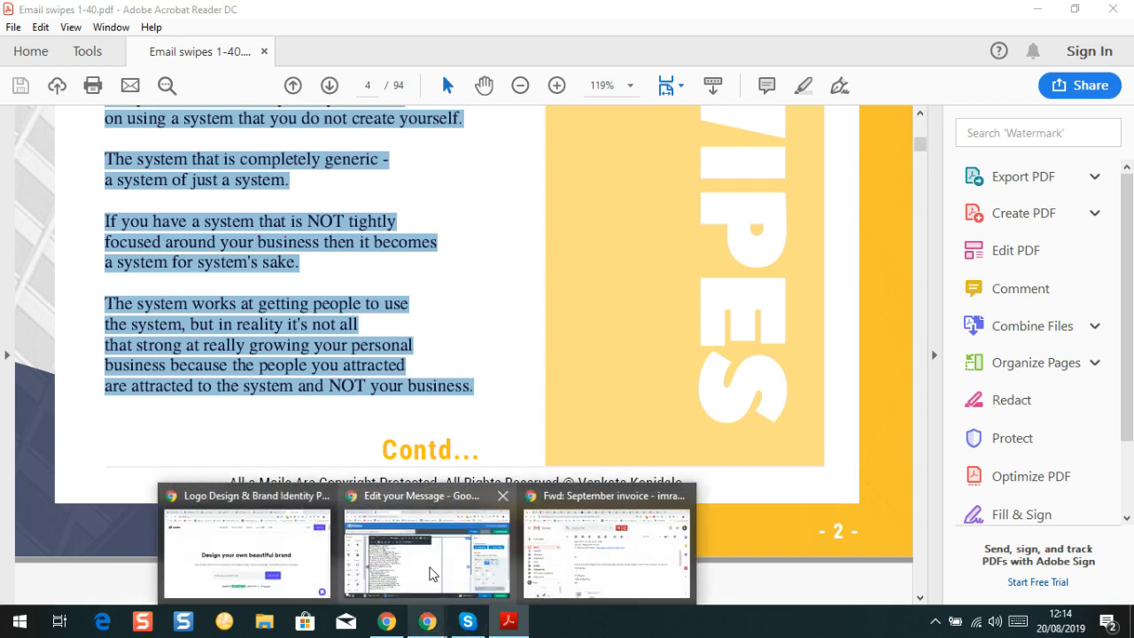
Paste the continued body text at the end of the AWeber message, ending 'NOT your business.'
left_click(432, 559)
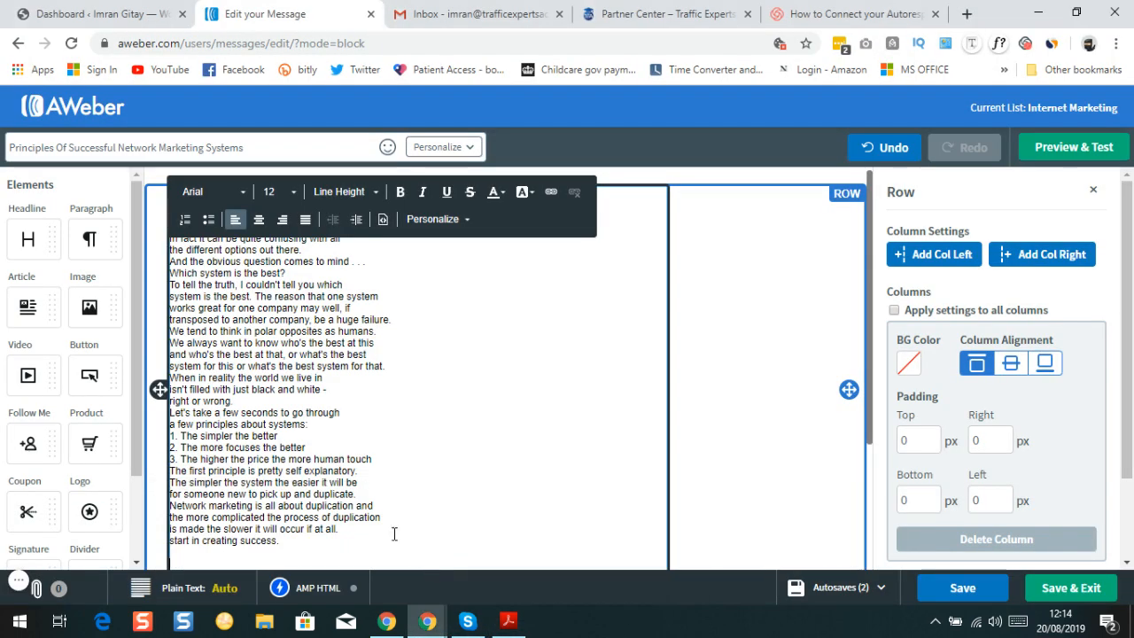
right_click(183, 559)
left_click(222, 405)
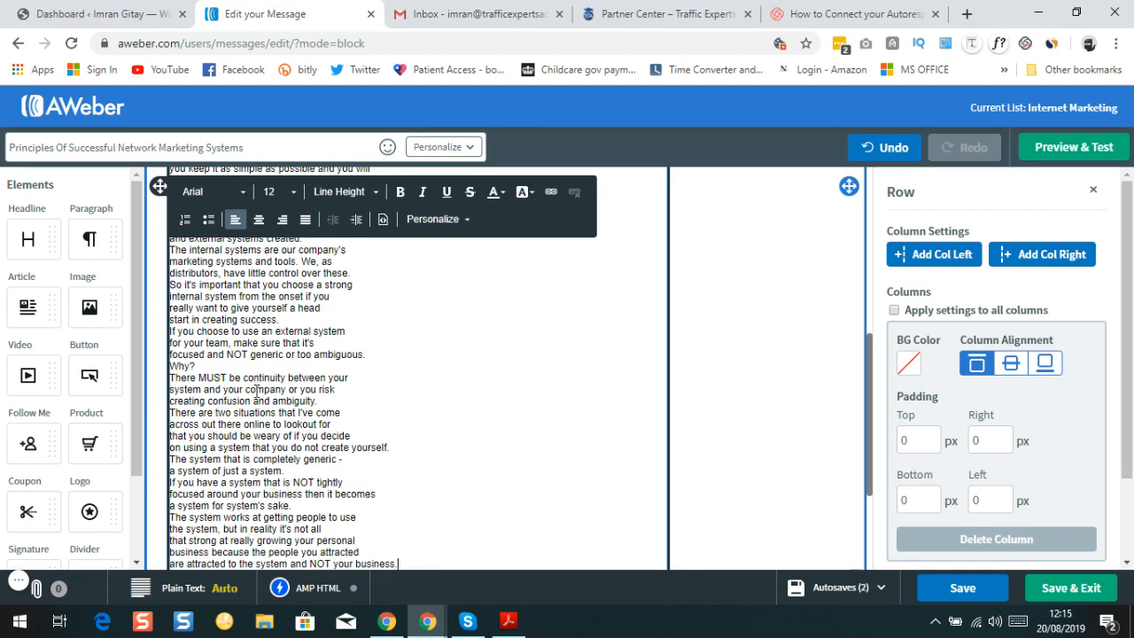
scroll(413, 380, "up", 5)
scroll(229, 390, "down", 2)
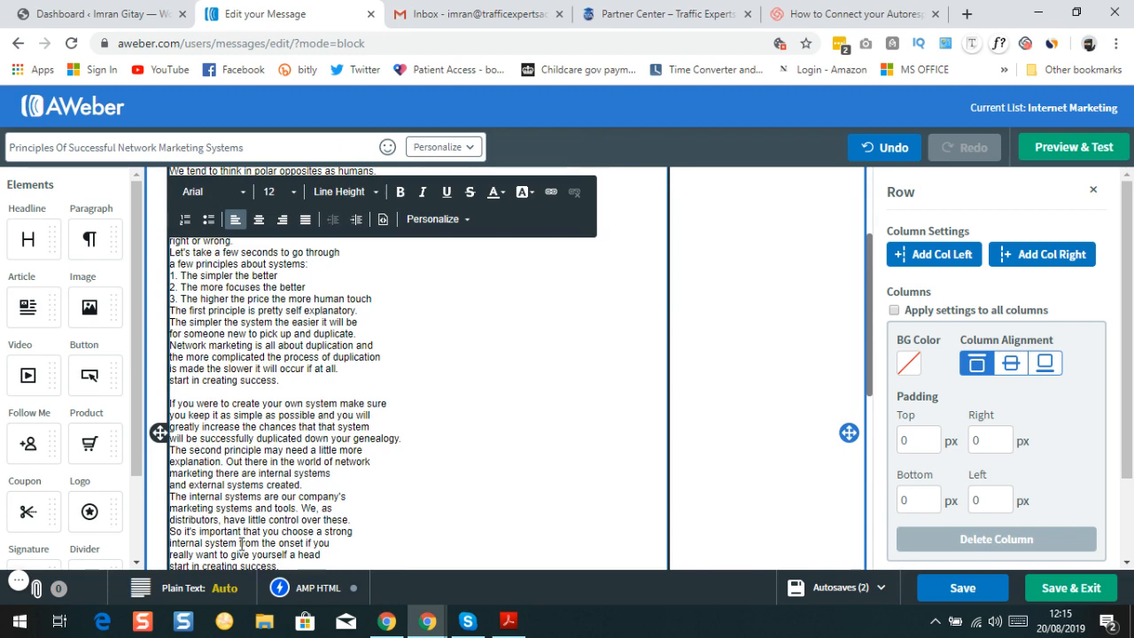
Bring the swipes PDF back and scroll to Email #1's next page
left_click(502, 629)
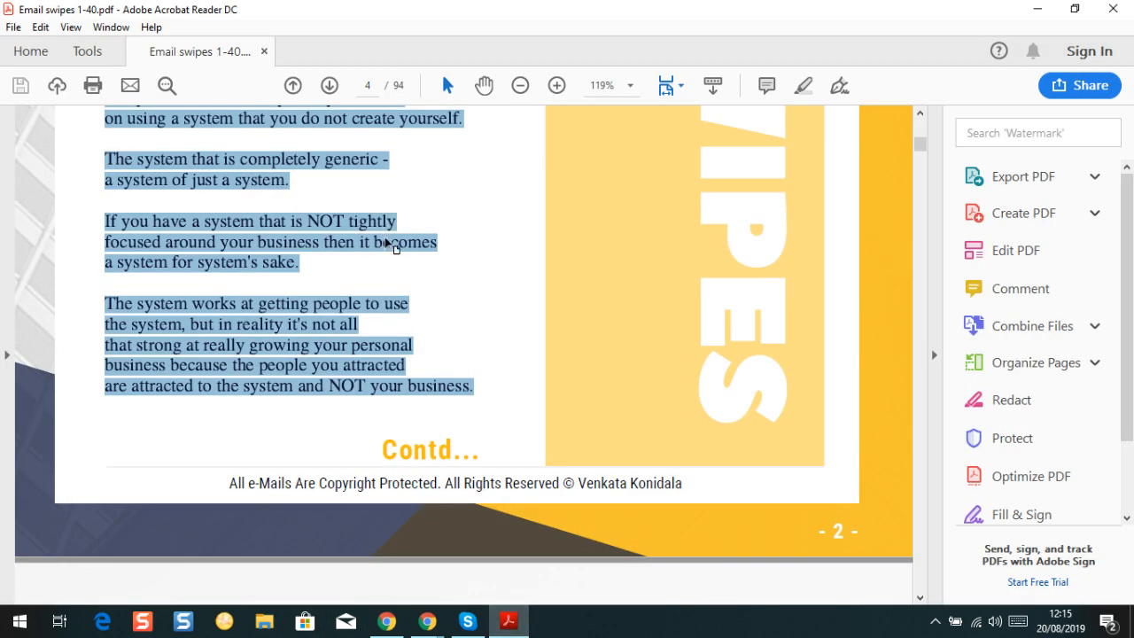
scroll(393, 246, "down", 5)
scroll(377, 279, "down", 3)
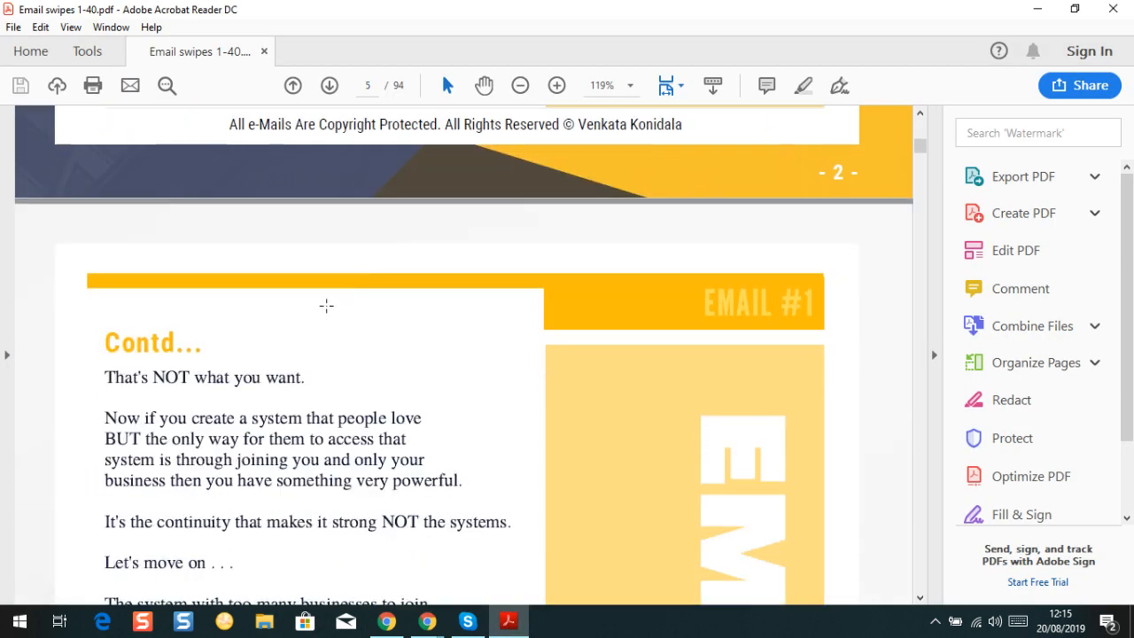
mouse_move(427, 622)
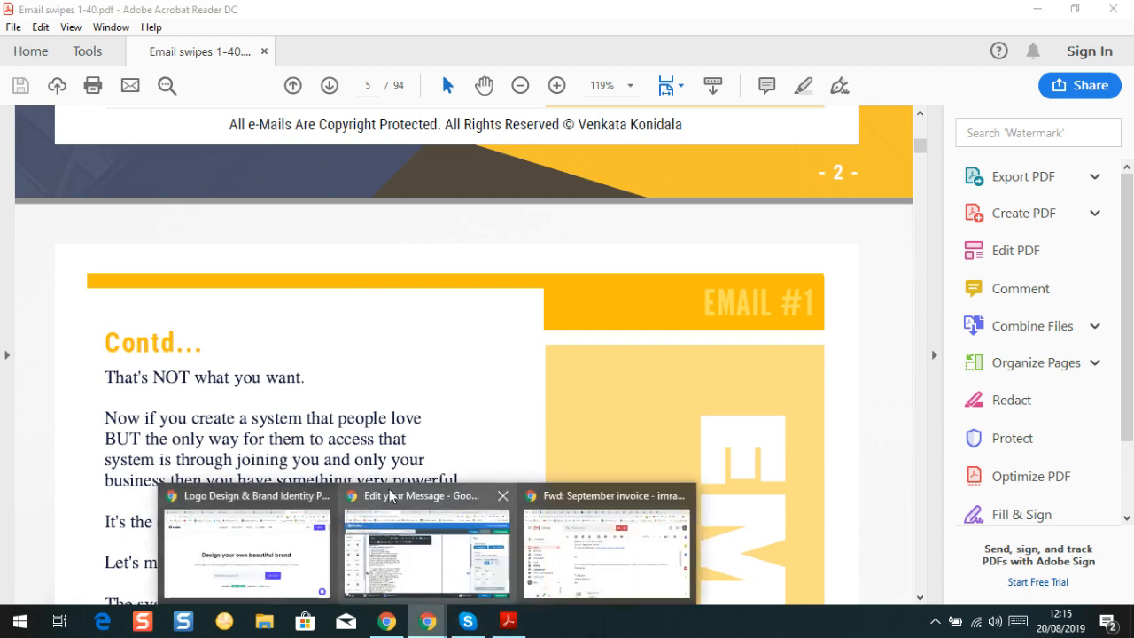
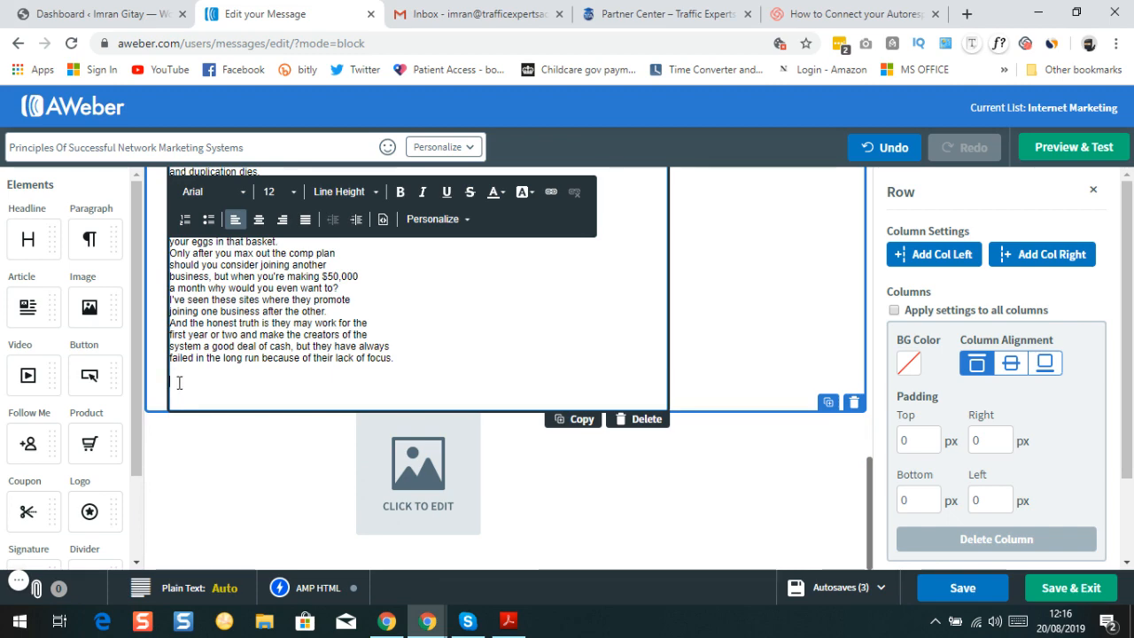
Paste the closing article text, from 'Make sure your system is simple and focused.' through the signature placeholders, and review it
key("ctrl+v")
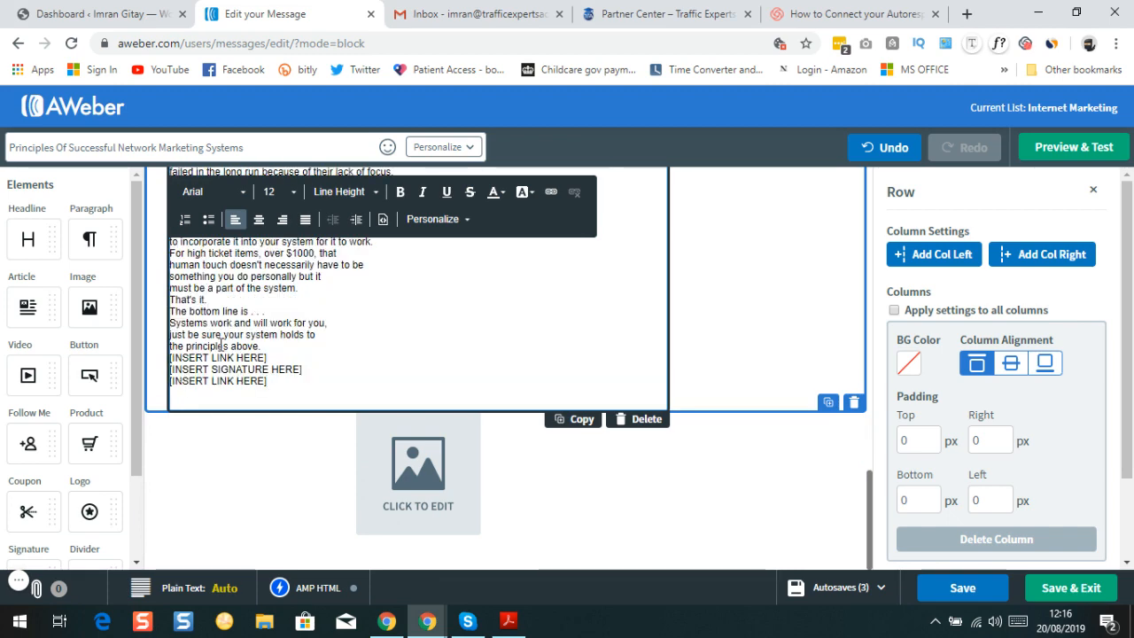
scroll(241, 358, "up", 5)
scroll(241, 358, "up", 10)
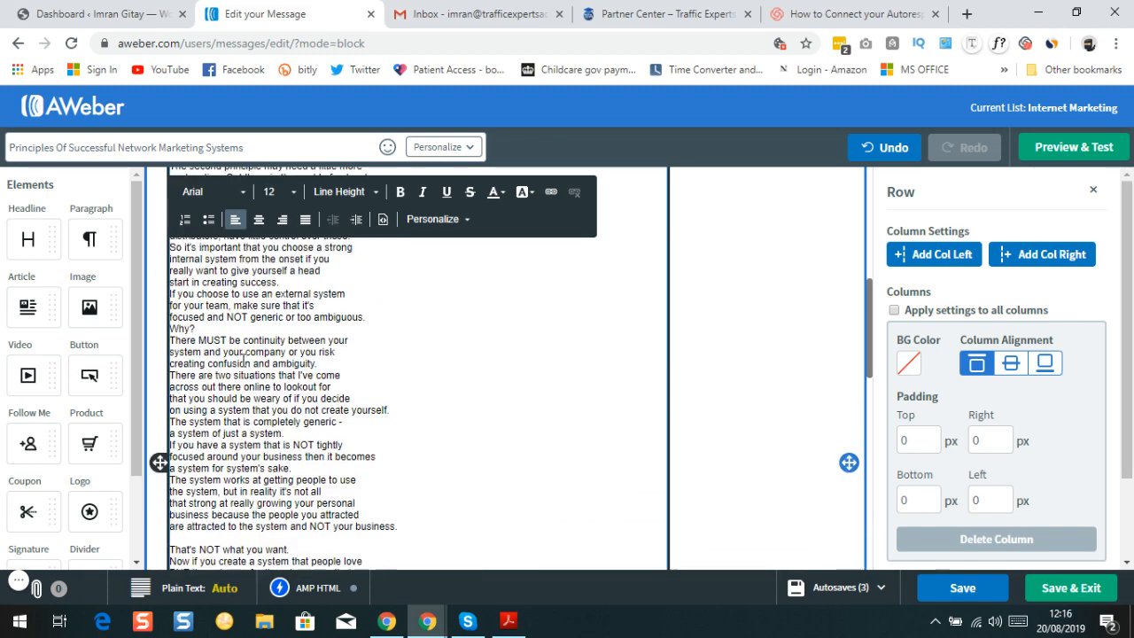
scroll(361, 372, "down", 15)
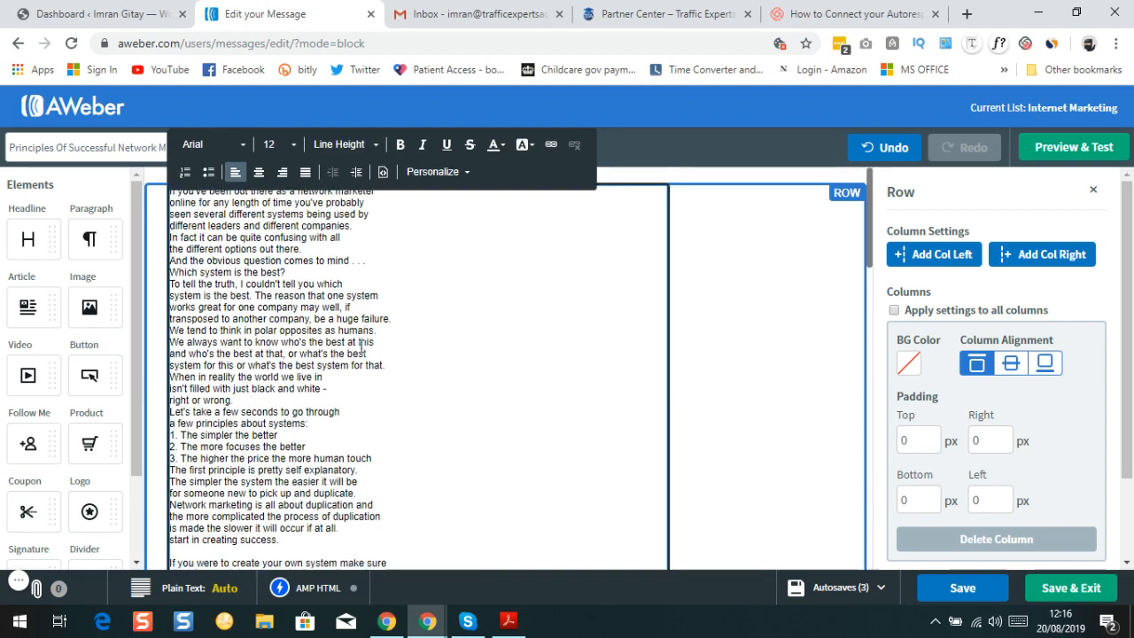
scroll(361, 399, "up", 10)
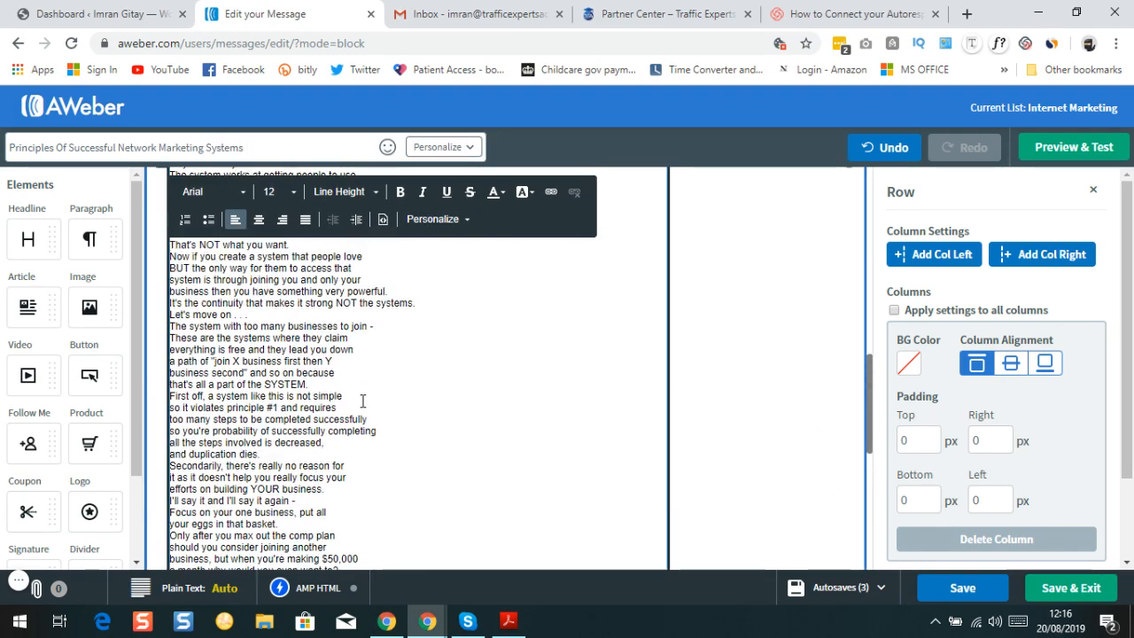
scroll(363, 401, "up", 5)
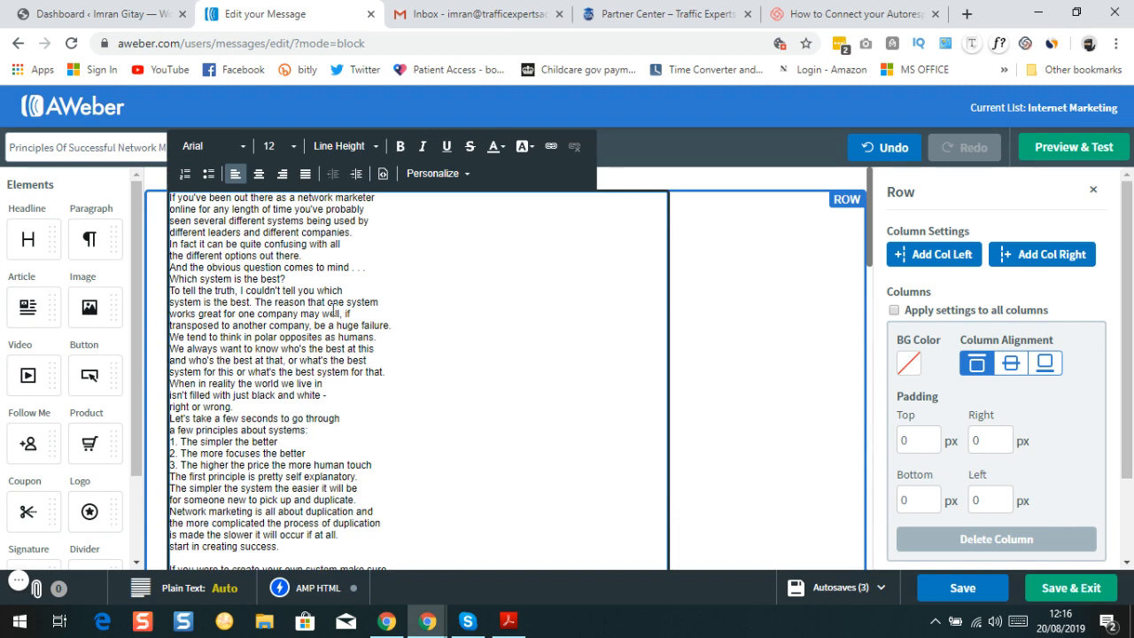
scroll(330, 325, "down", 4)
scroll(331, 326, "down", 8)
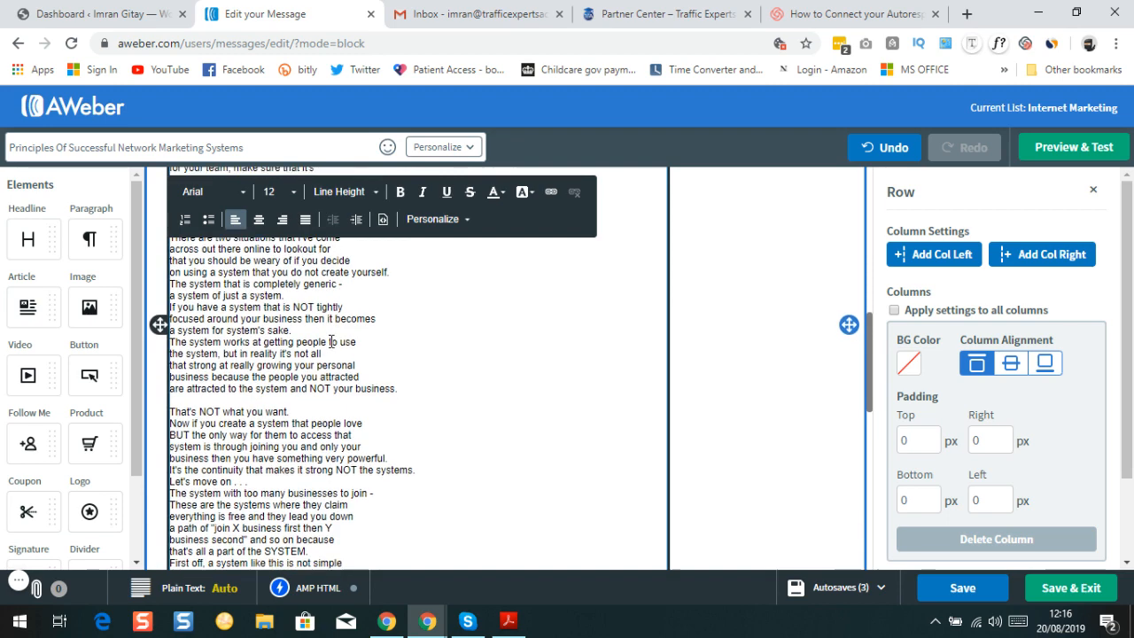
scroll(294, 415, "up", 5)
scroll(294, 415, "up", 5)
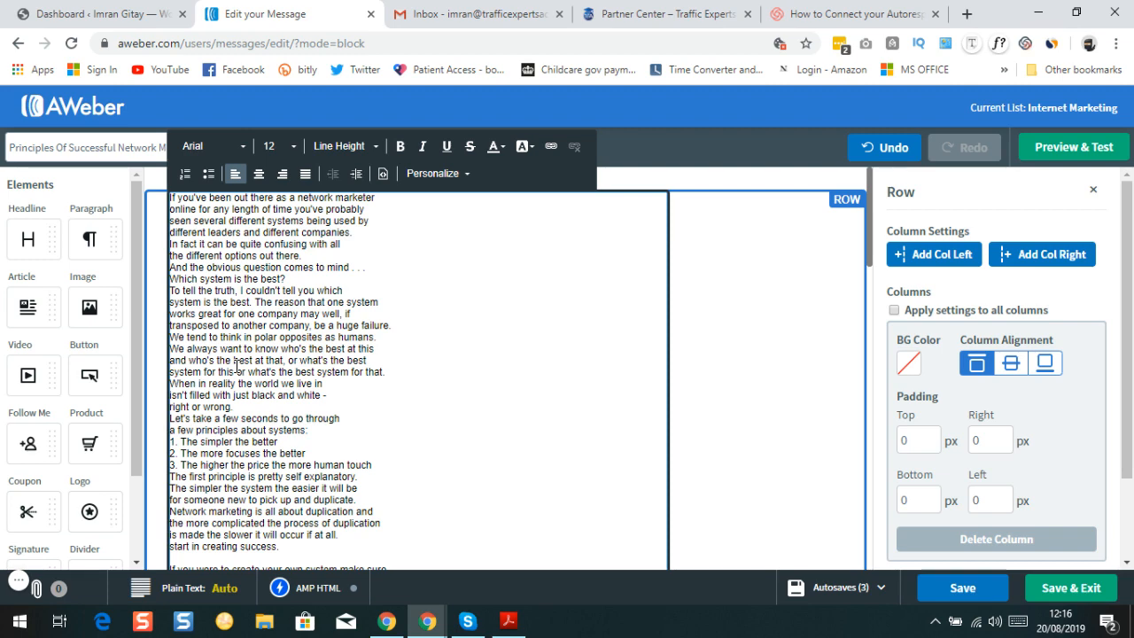
scroll(205, 374, "down", 1)
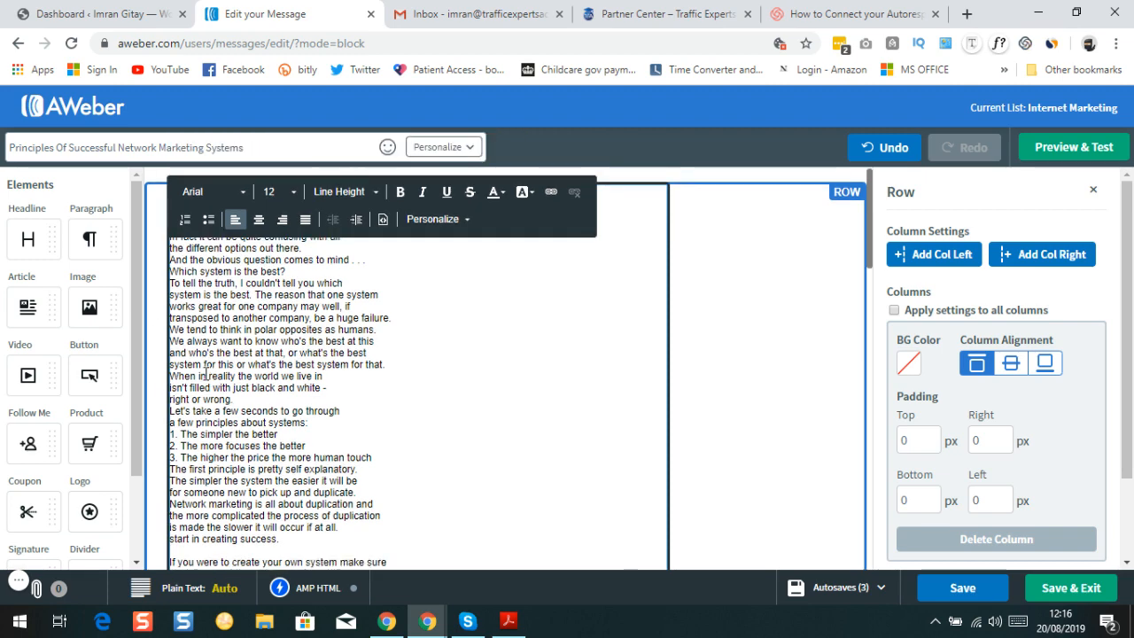
scroll(205, 375, "down", 5)
scroll(205, 364, "up", 4)
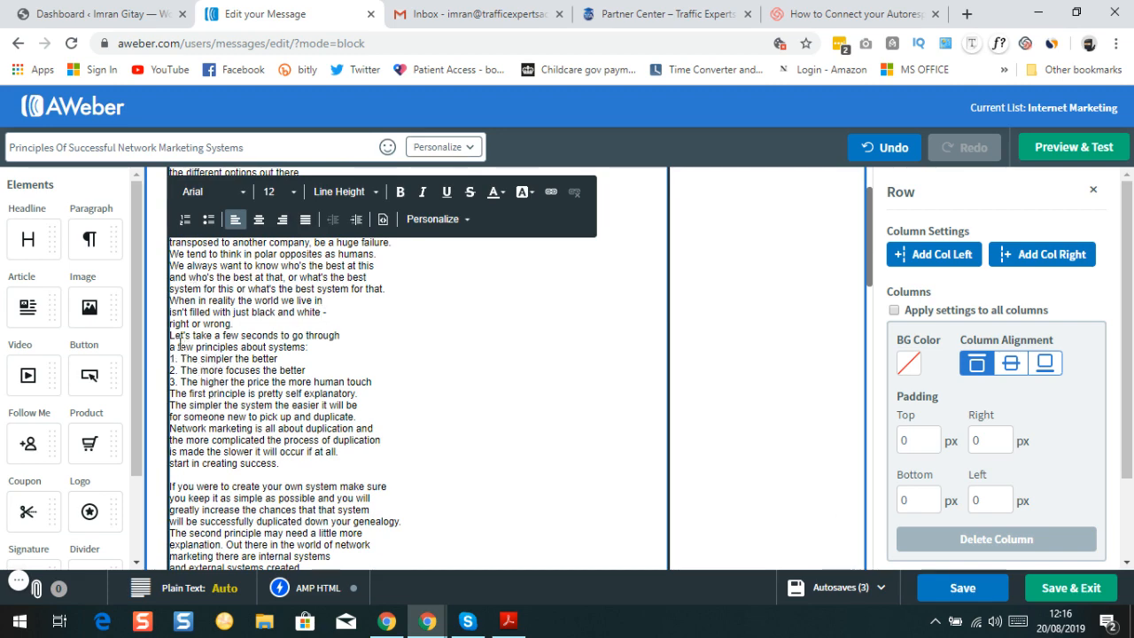
scroll(183, 339, "up", 3)
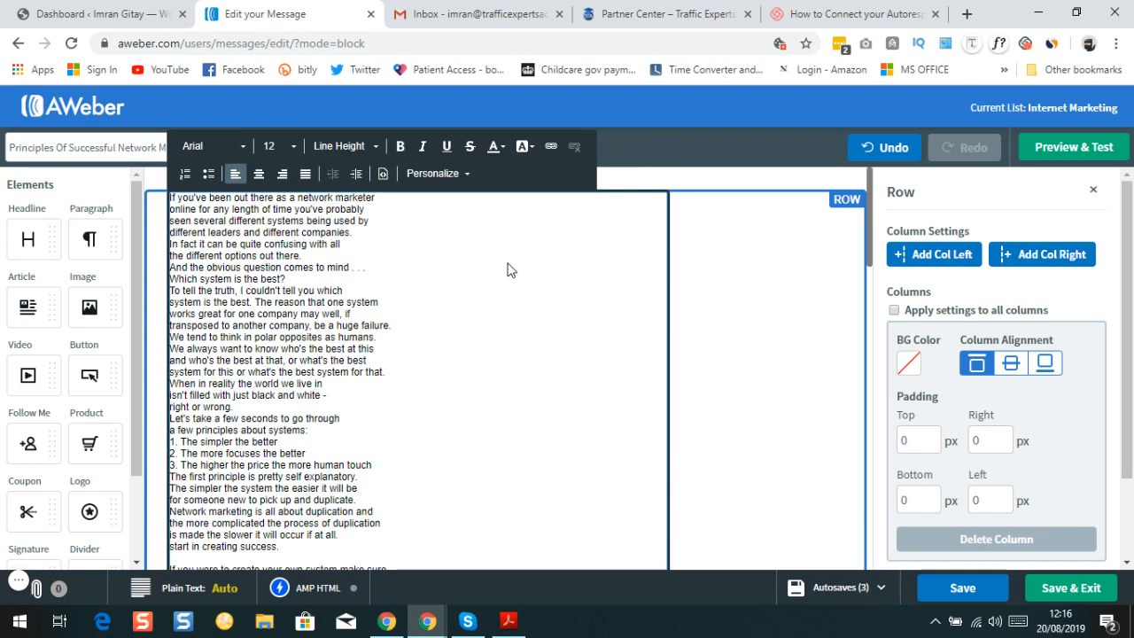
left_click(59, 197)
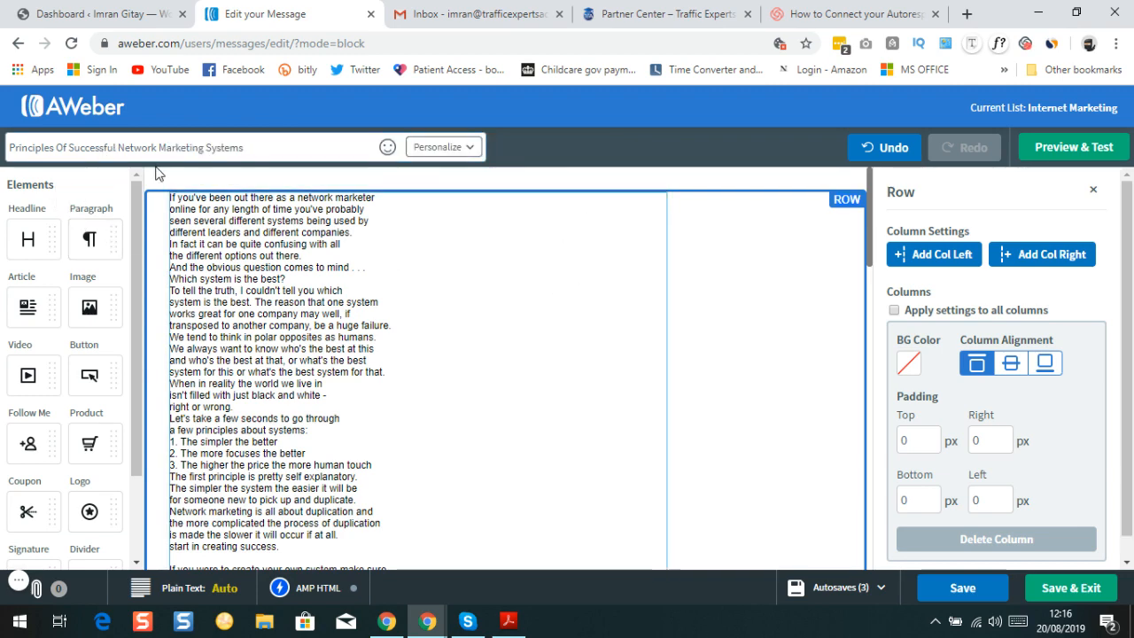
scroll(245, 366, "down", 3)
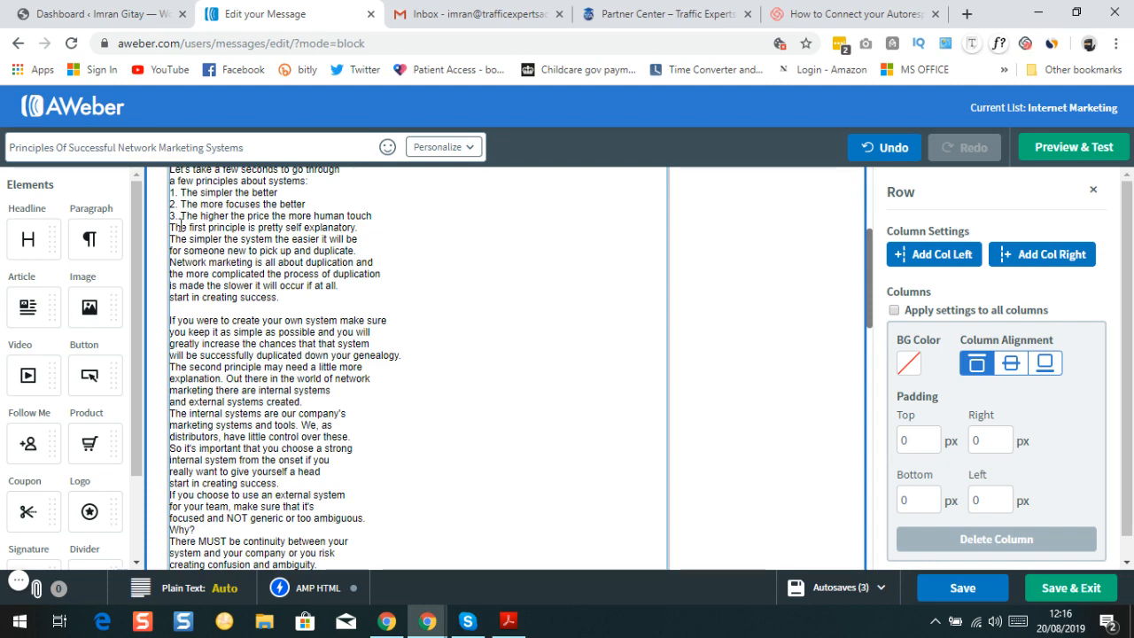
scroll(216, 342, "down", 3)
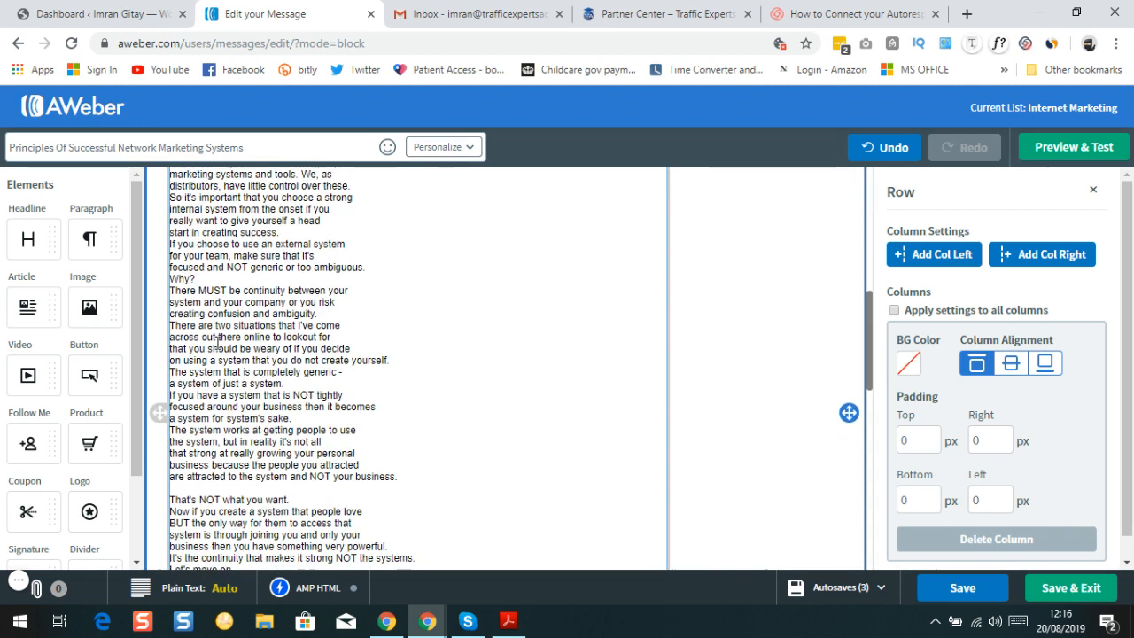
scroll(216, 343, "down", 12)
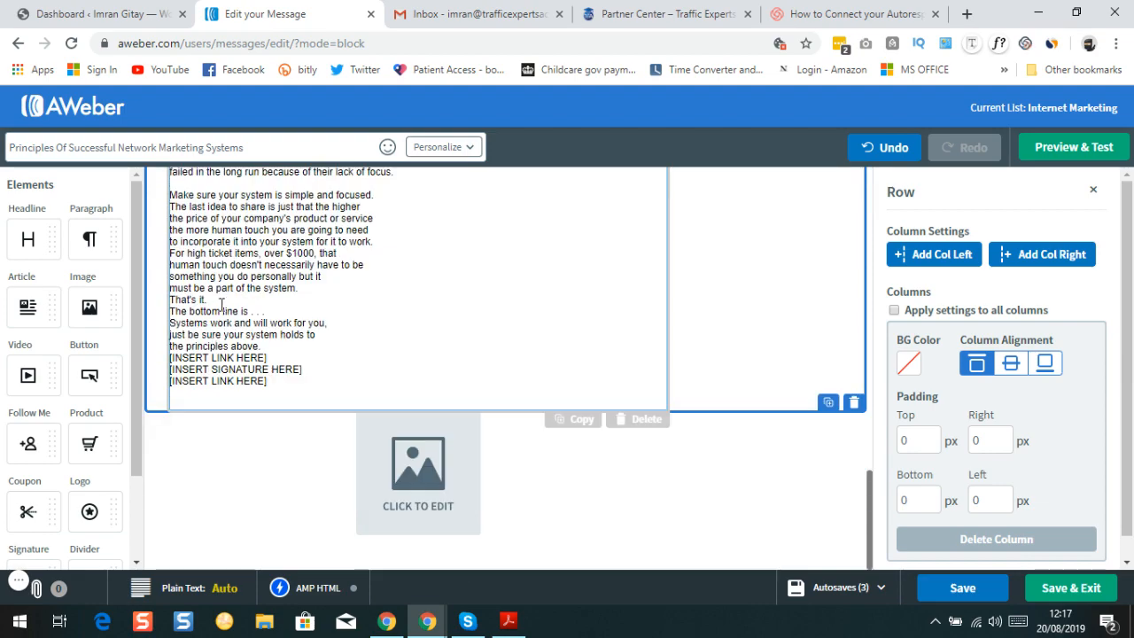
scroll(254, 303, "up", 4)
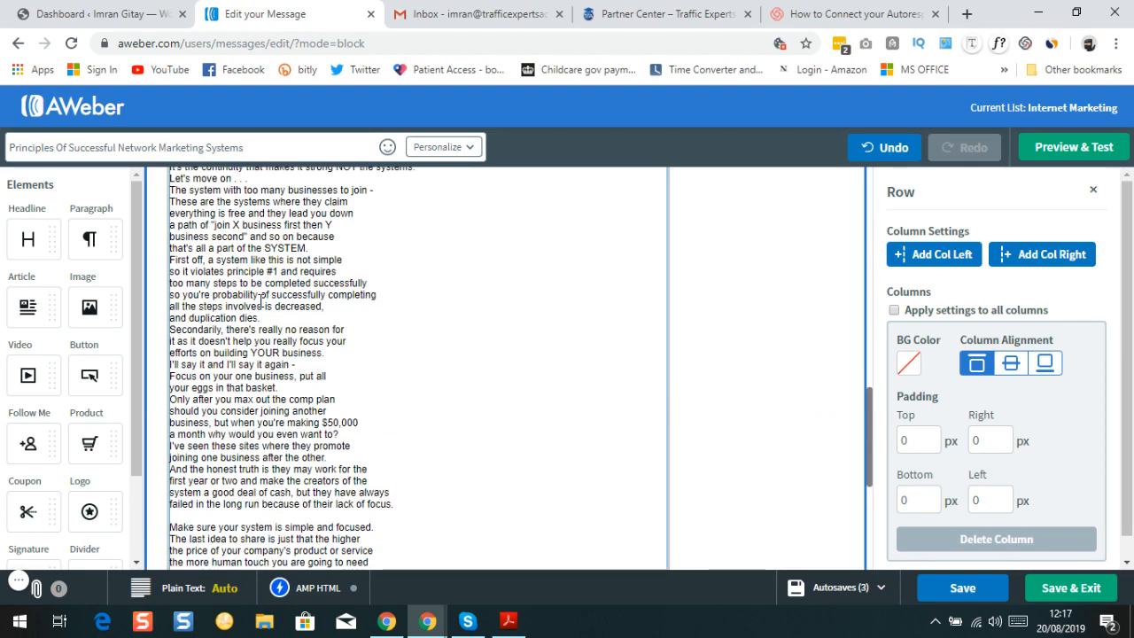
scroll(260, 297, "up", 10)
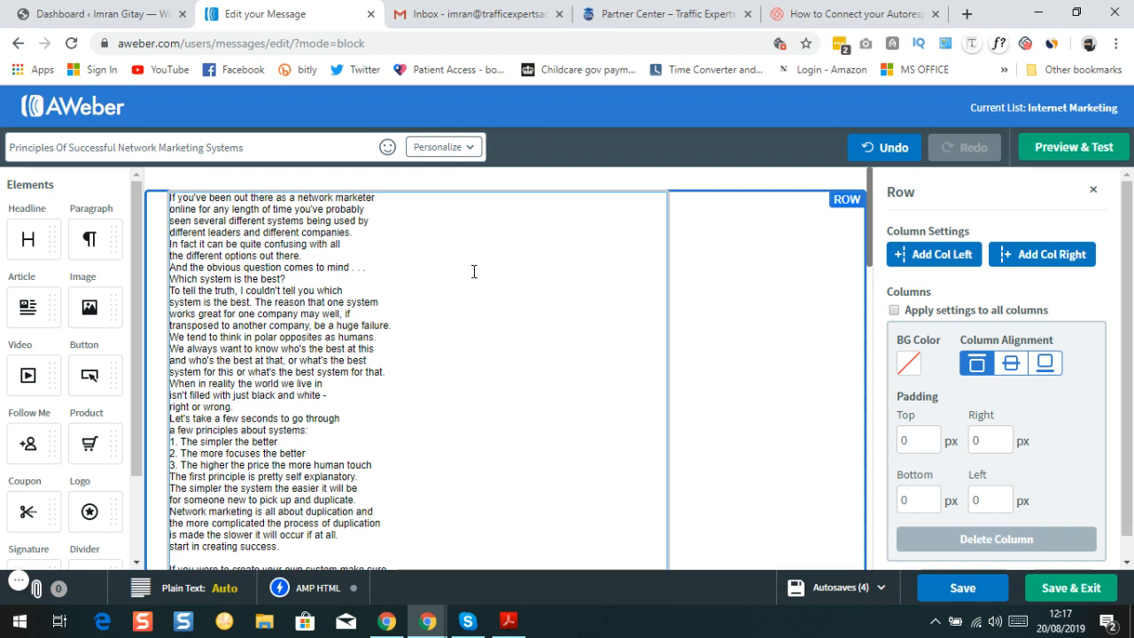
scroll(280, 307, "down", 3)
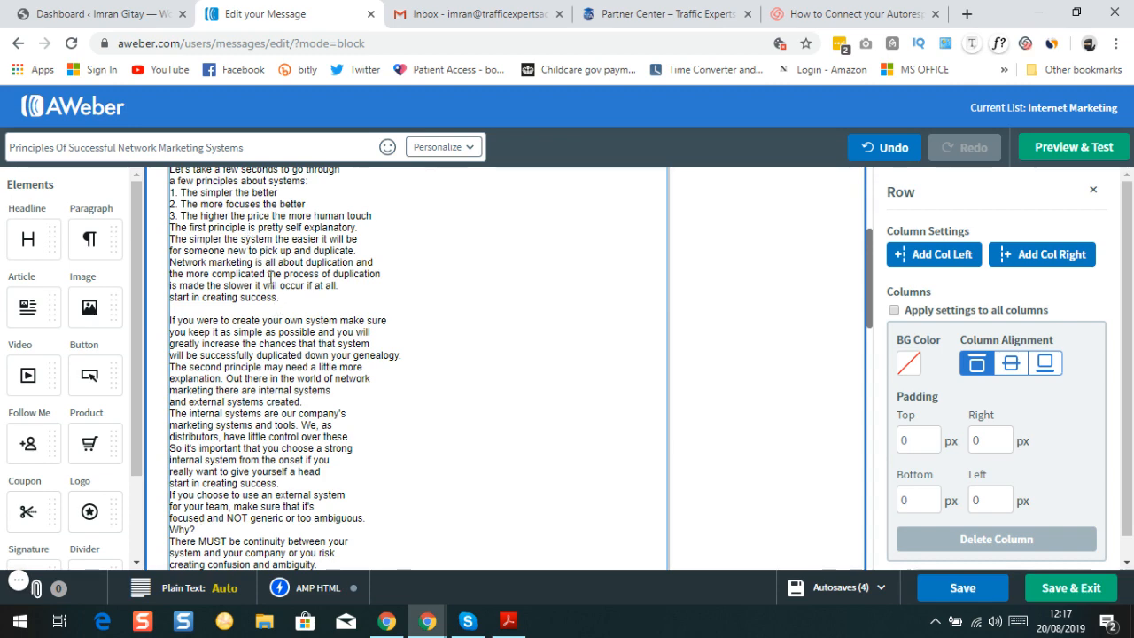
scroll(271, 278, "up", 3)
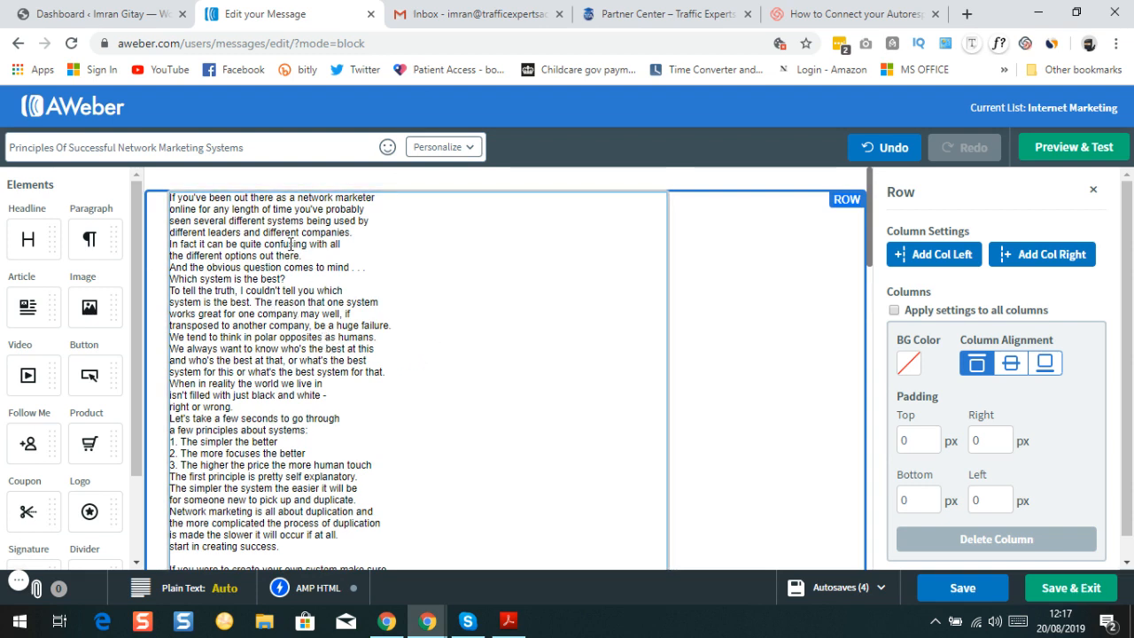
scroll(296, 337, "down", 3)
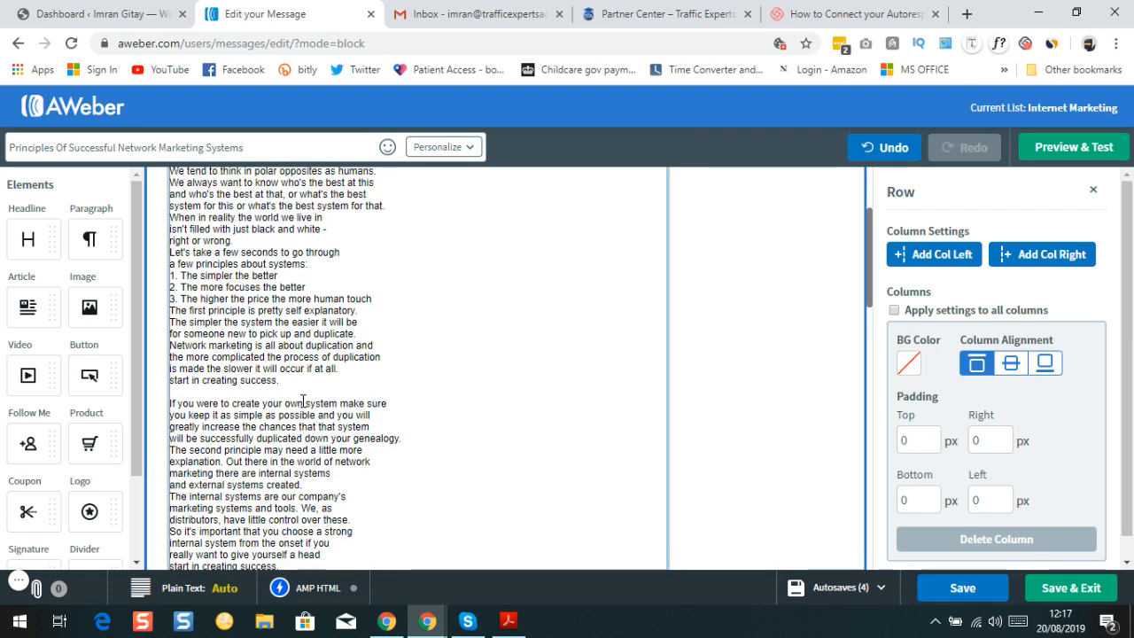
scroll(310, 396, "up", 3)
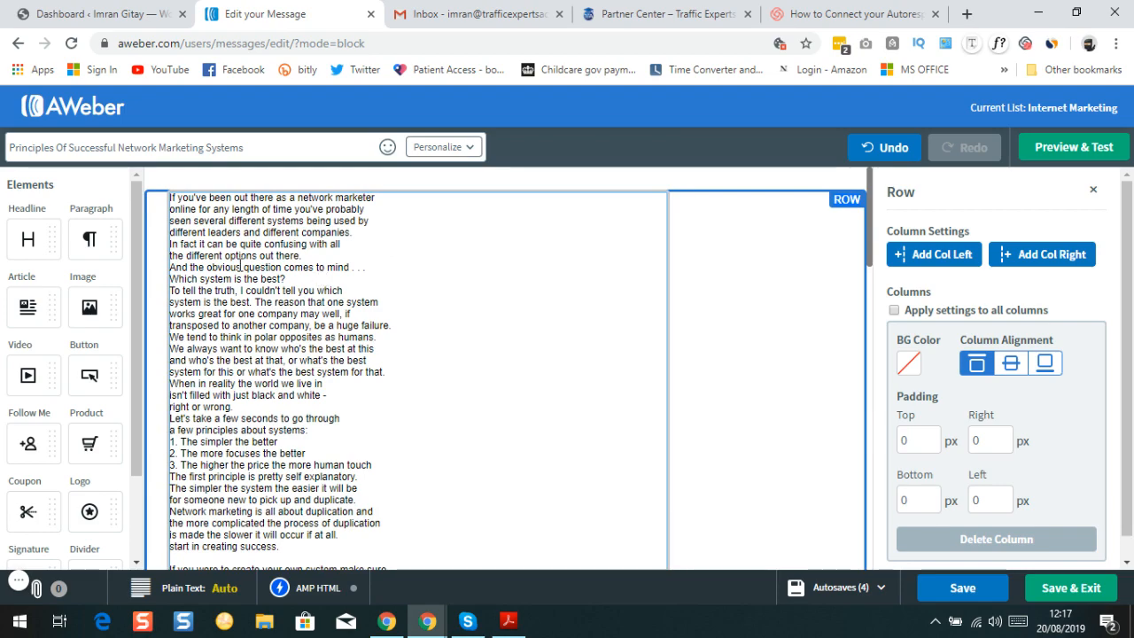
scroll(240, 268, "down", 4)
scroll(240, 270, "up", 4)
scroll(240, 273, "down", 4)
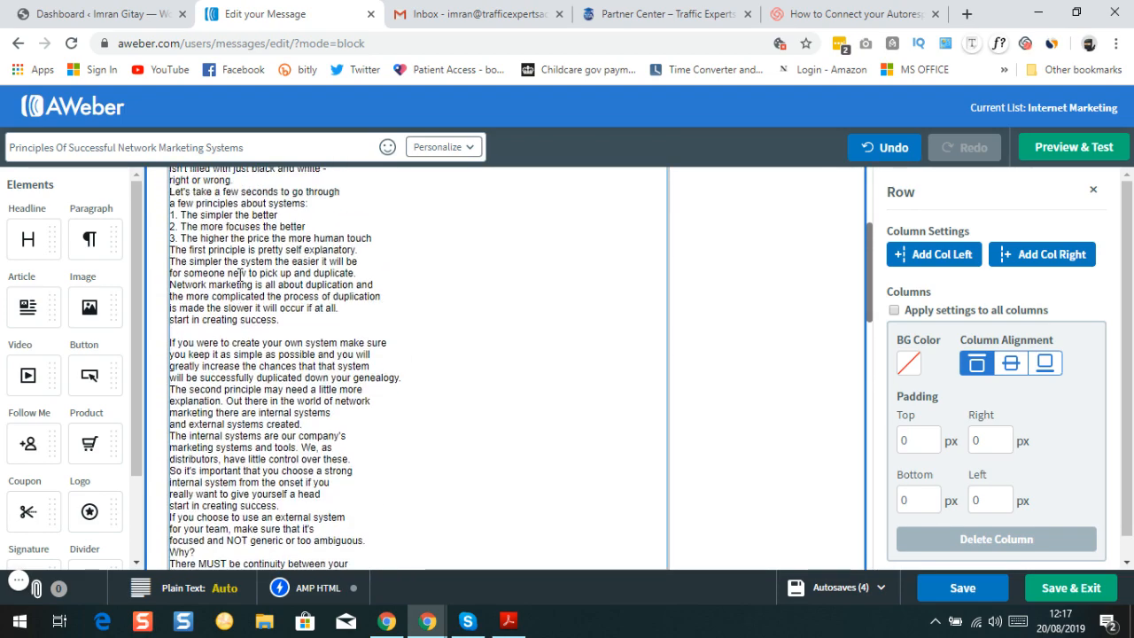
scroll(240, 274, "up", 4)
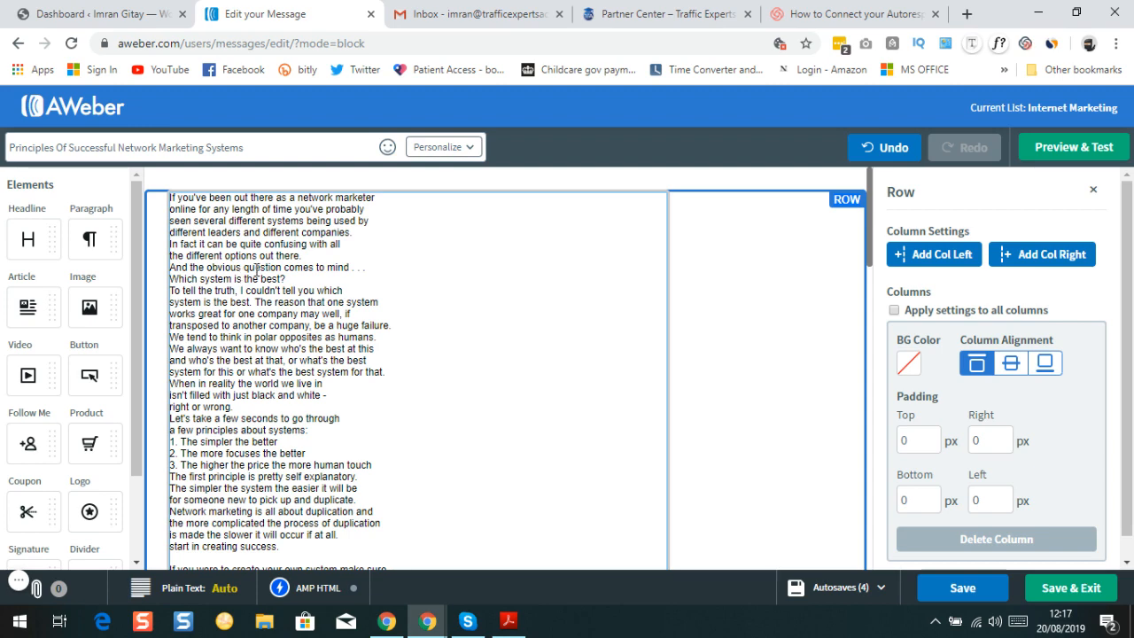
Select all the message body text and change its font size from 12 to 16 px
left_click(435, 310)
key("ctrl+a")
scroll(435, 310, "down", 8)
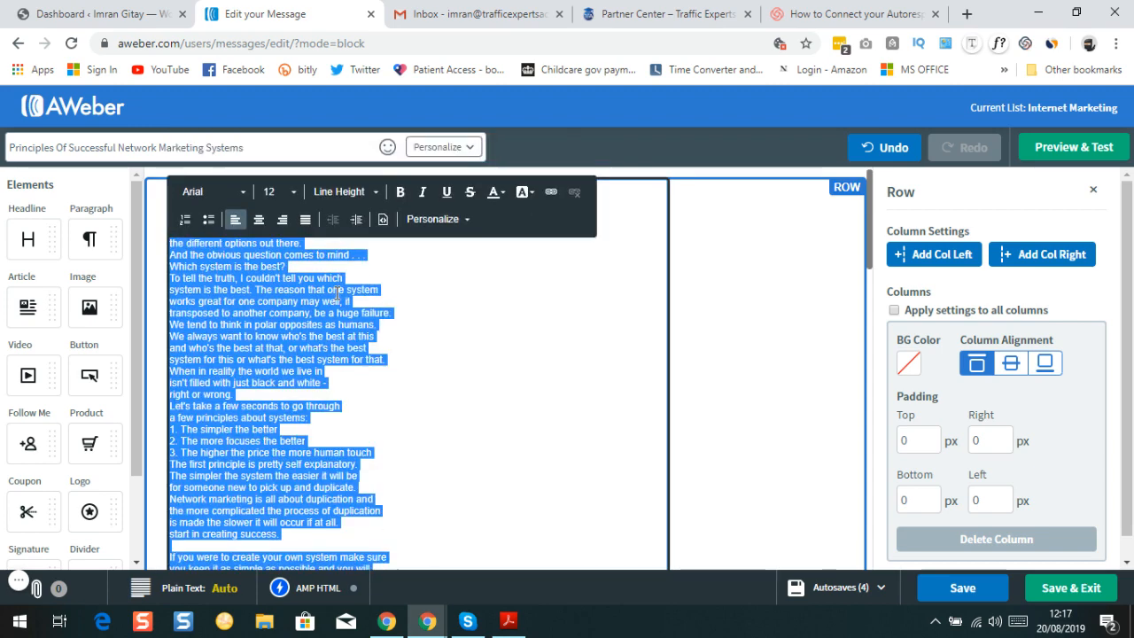
scroll(328, 306, "down", 3)
scroll(329, 355, "up", 12)
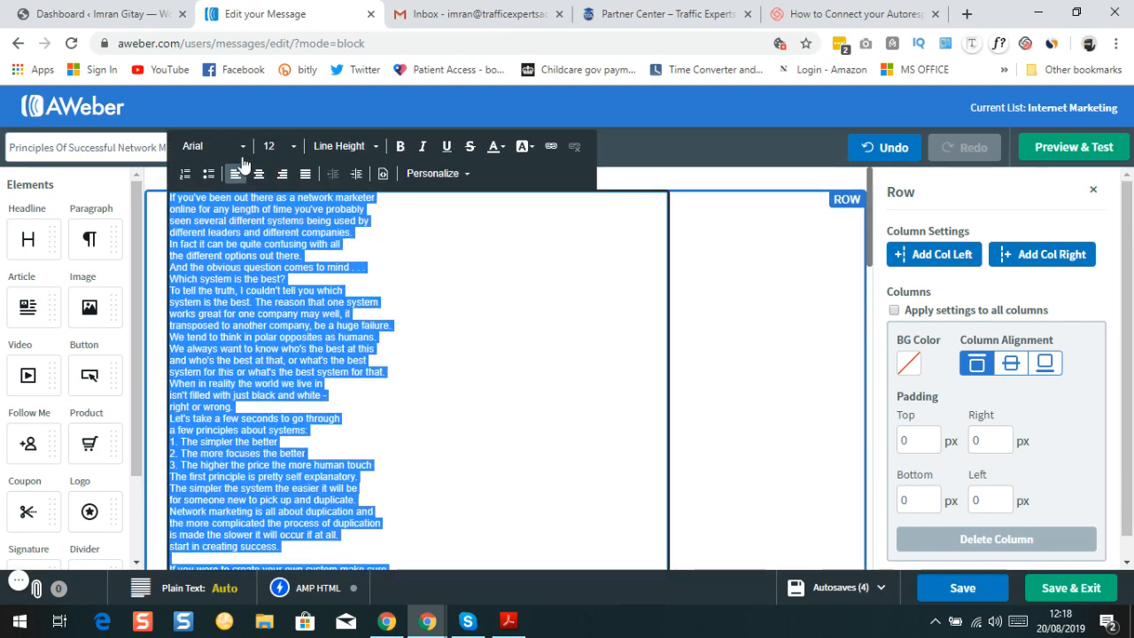
left_click(295, 151)
left_click(296, 150)
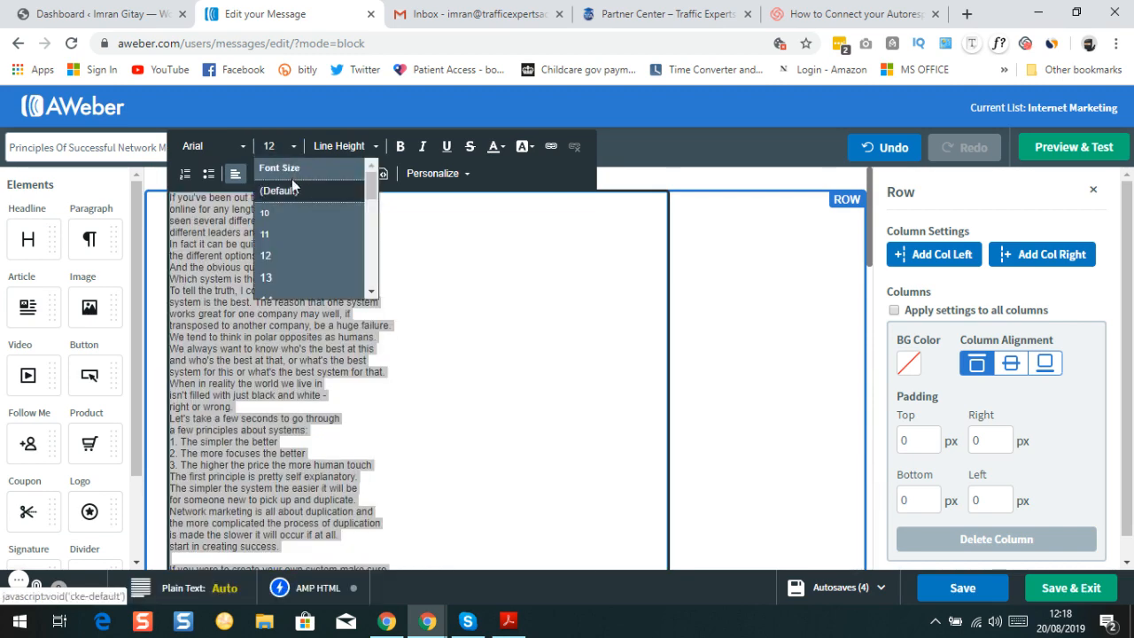
scroll(298, 254, "down", 2)
scroll(298, 257, "down", 1)
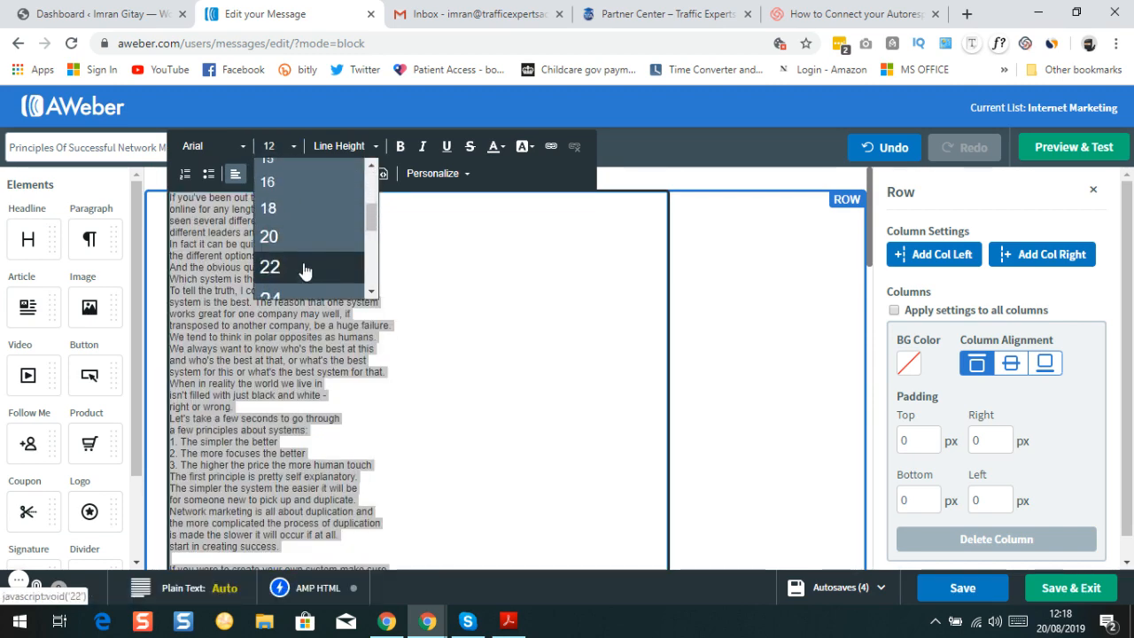
left_click(291, 183)
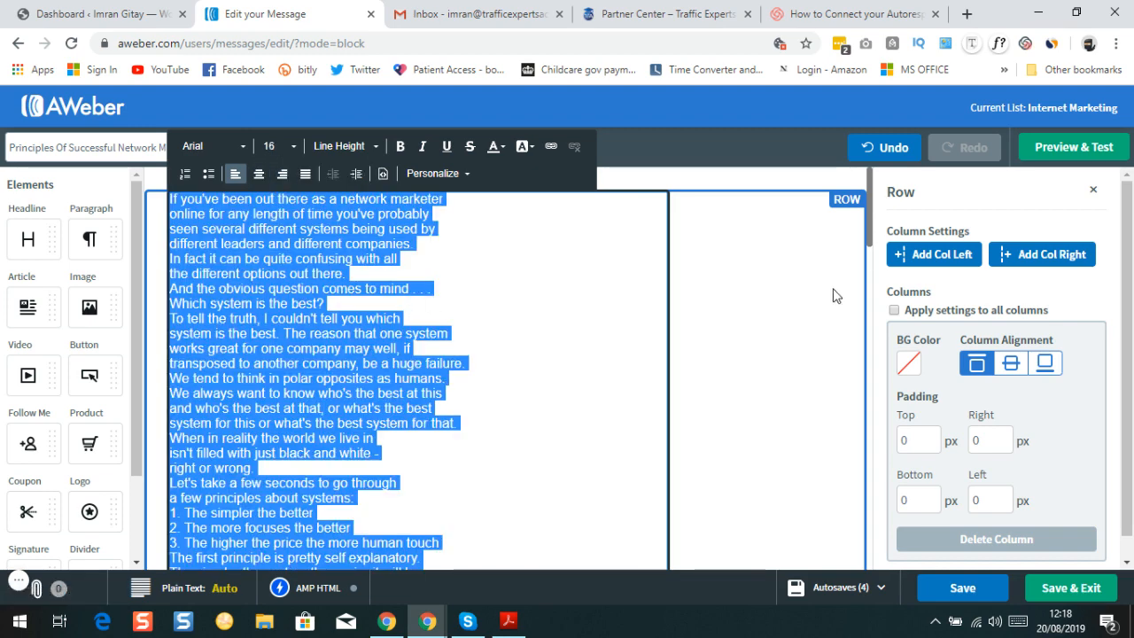
left_click(484, 295)
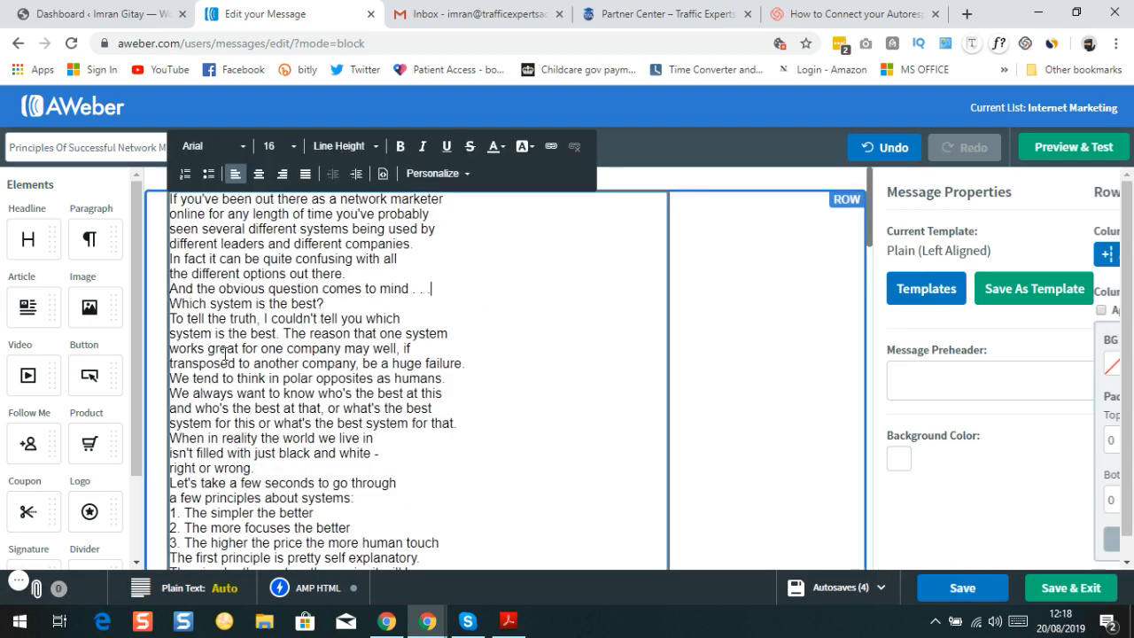
scroll(395, 368, "down", 5)
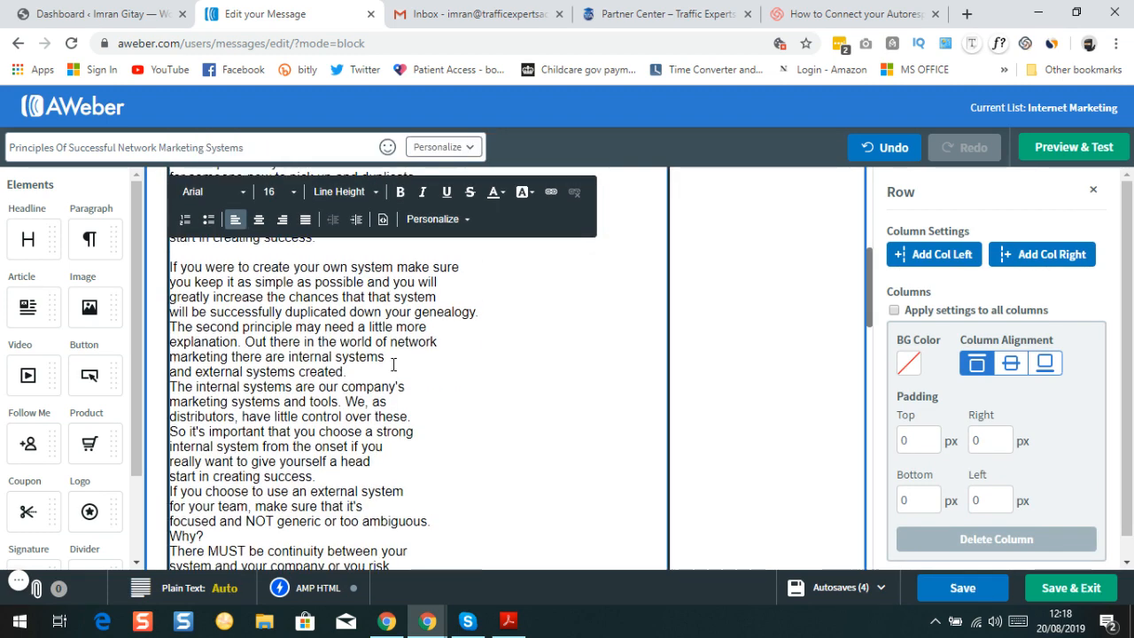
scroll(393, 366, "up", 2)
scroll(391, 365, "up", 3)
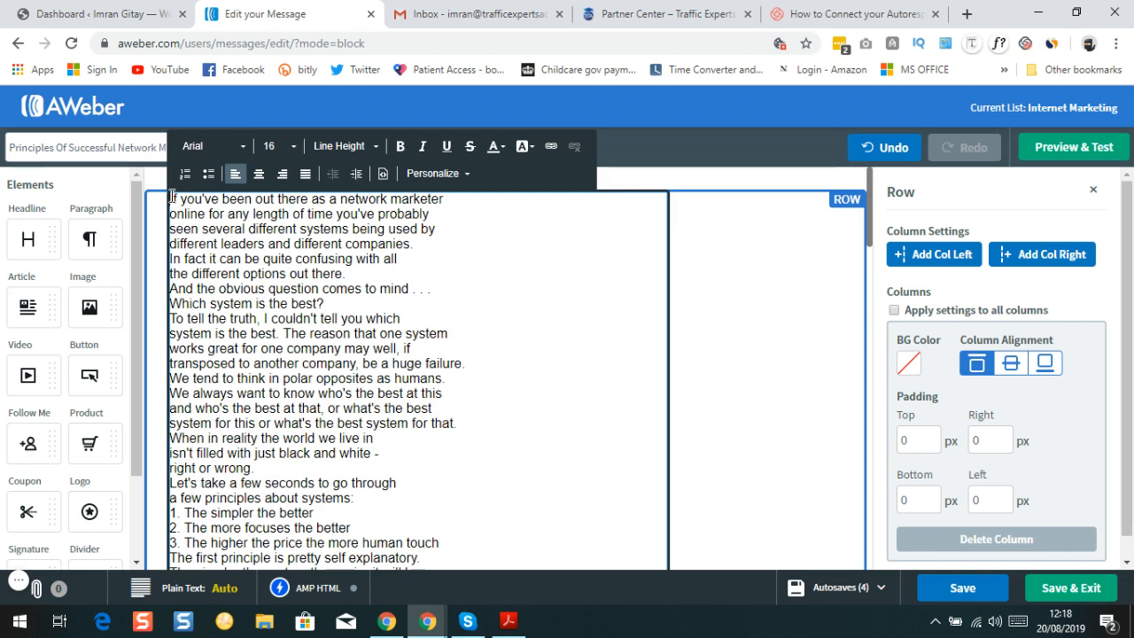
Add a first line reading 'Hello {!firstname_fix},' using the First Name tag, followed by a blank line
key("Return")
key("Return")
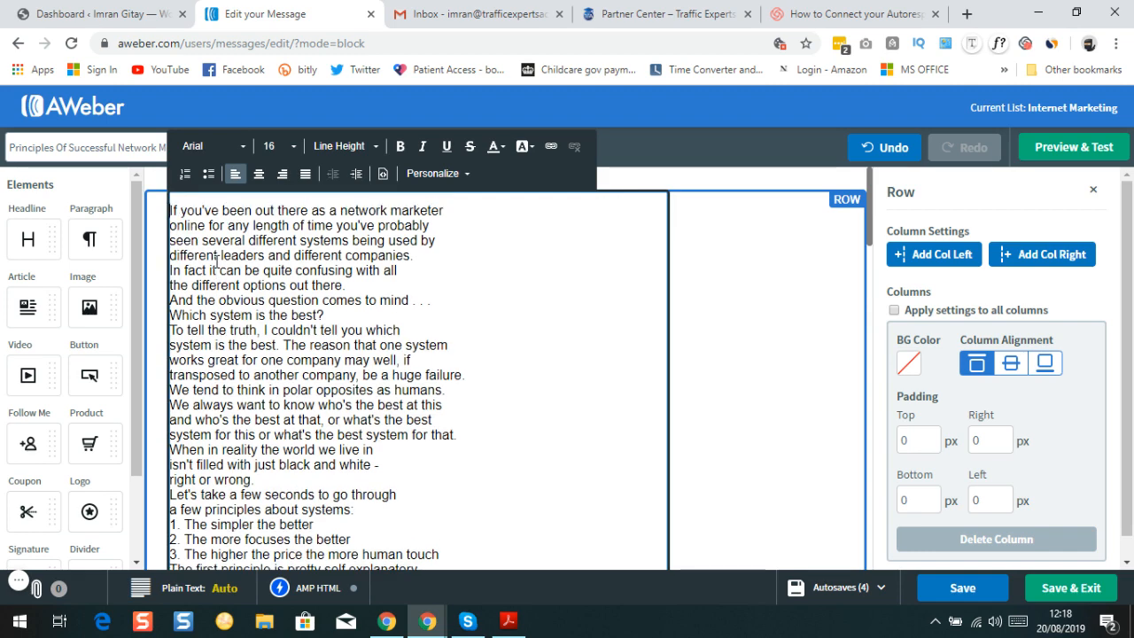
left_click(196, 205)
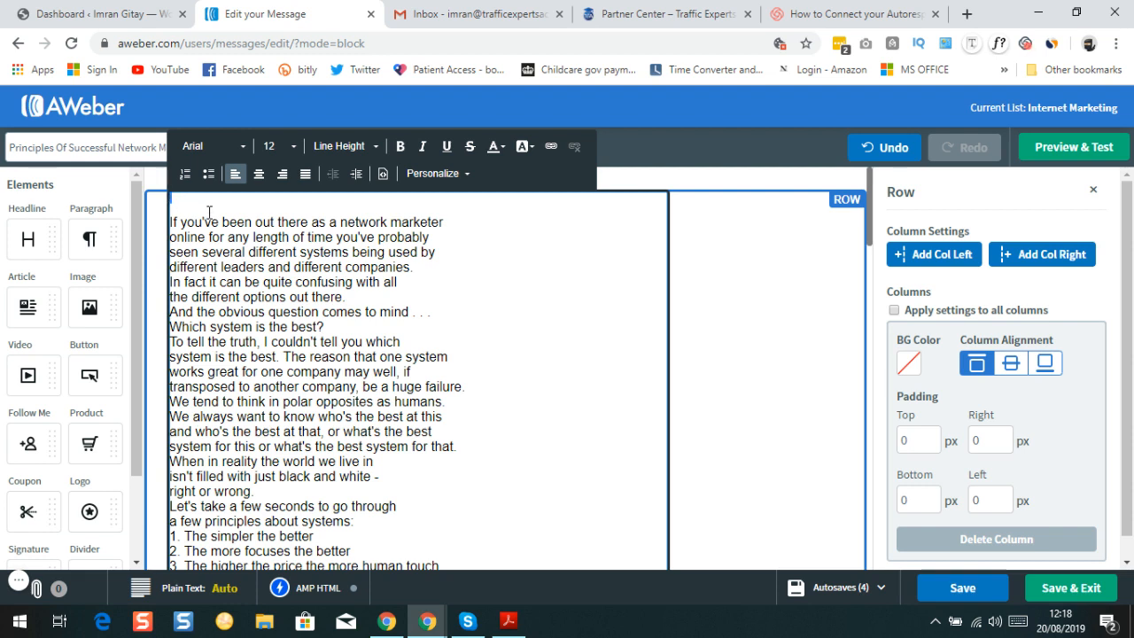
type("H")
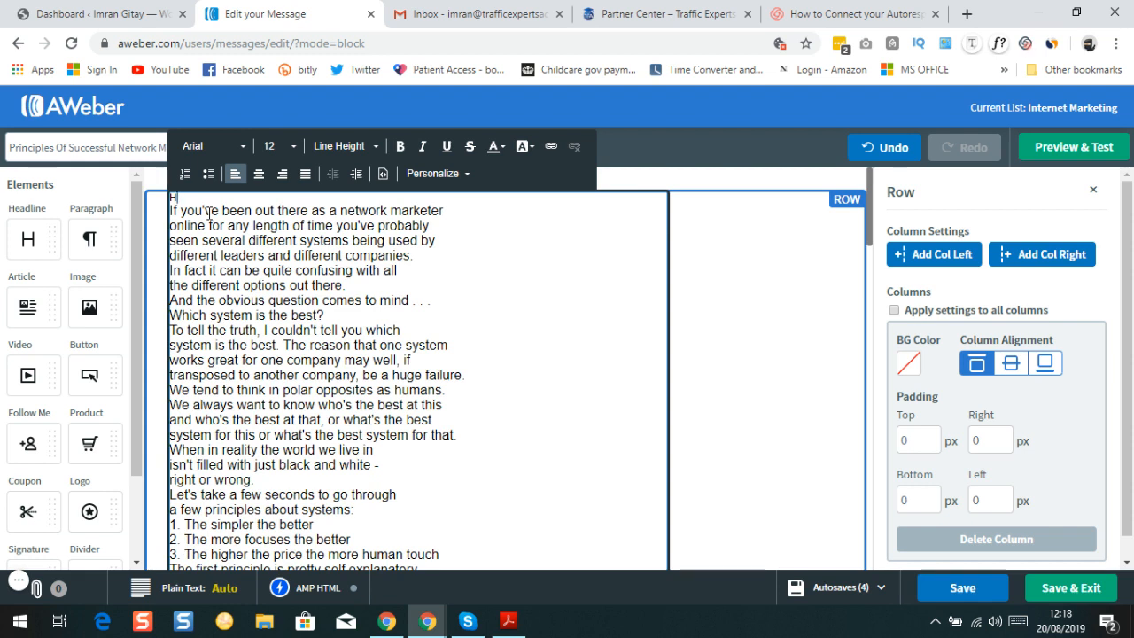
type("iey")
type("ello")
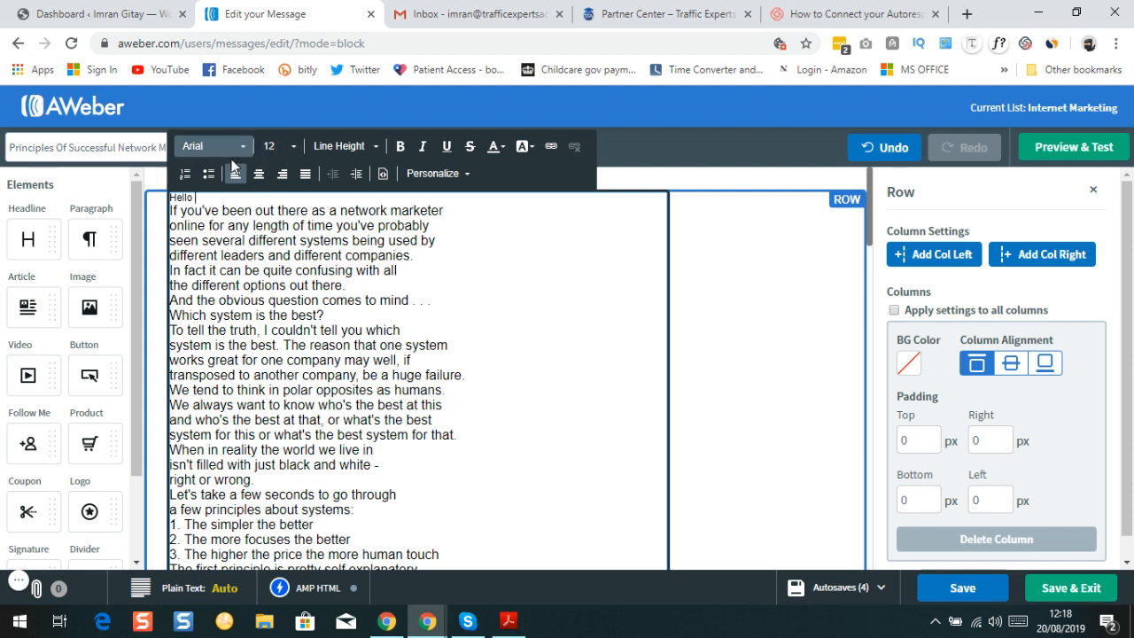
left_click(467, 177)
left_click(464, 200)
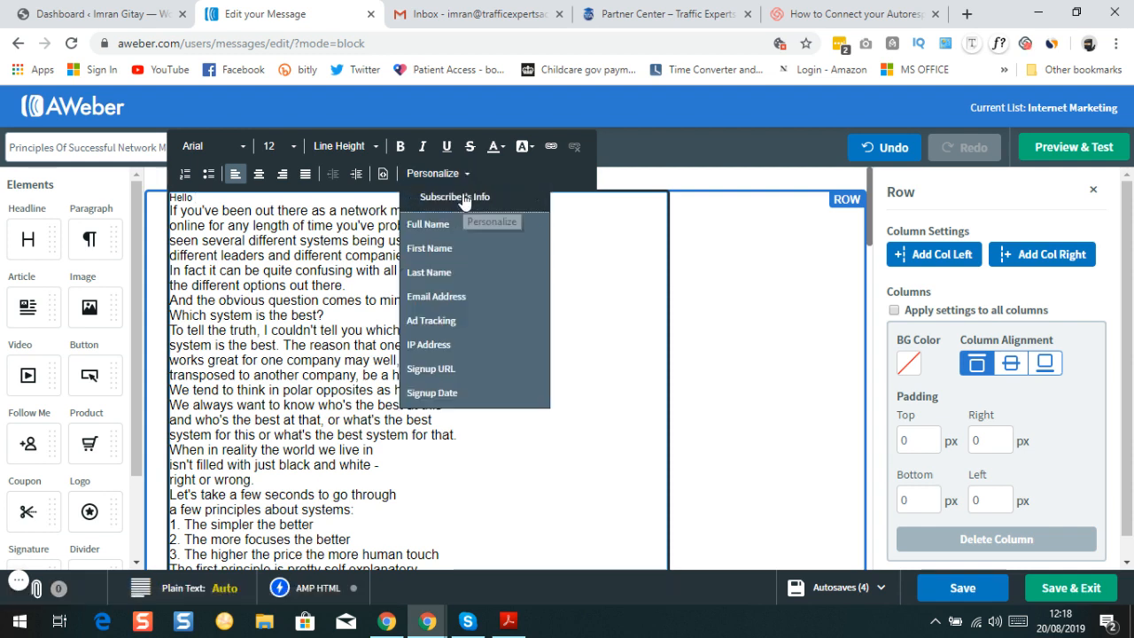
left_click(434, 249)
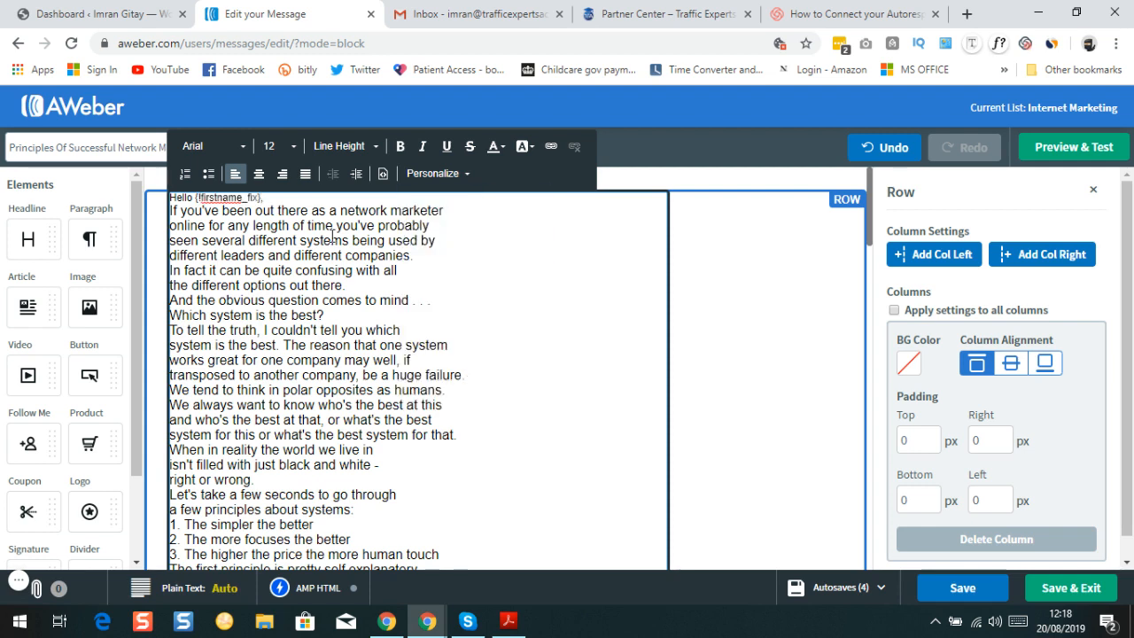
key("Return")
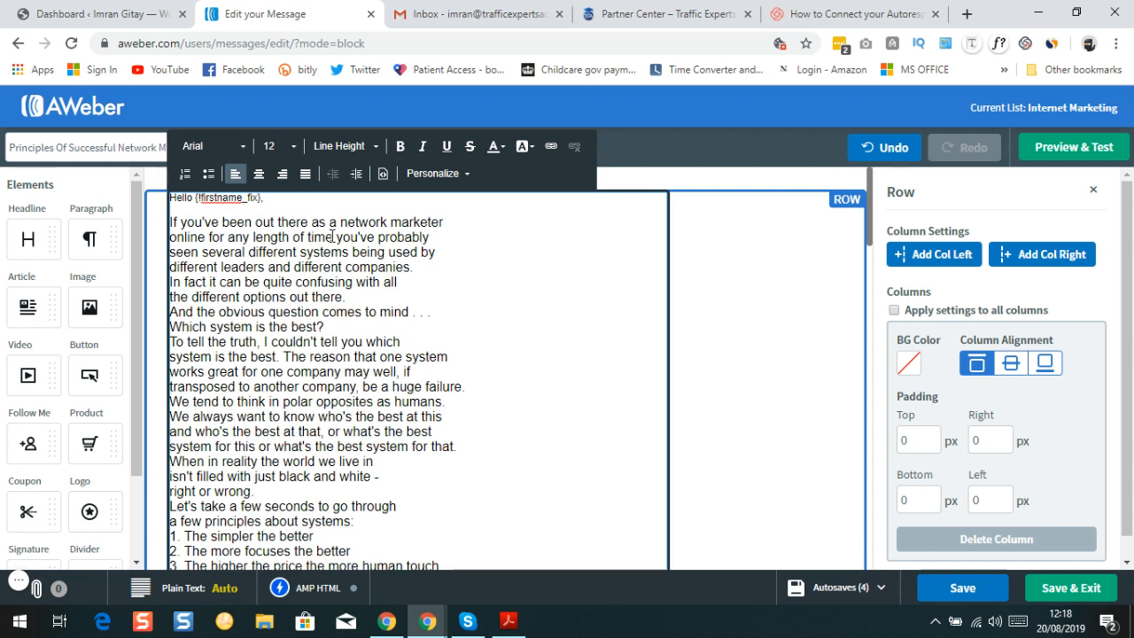
key("Return")
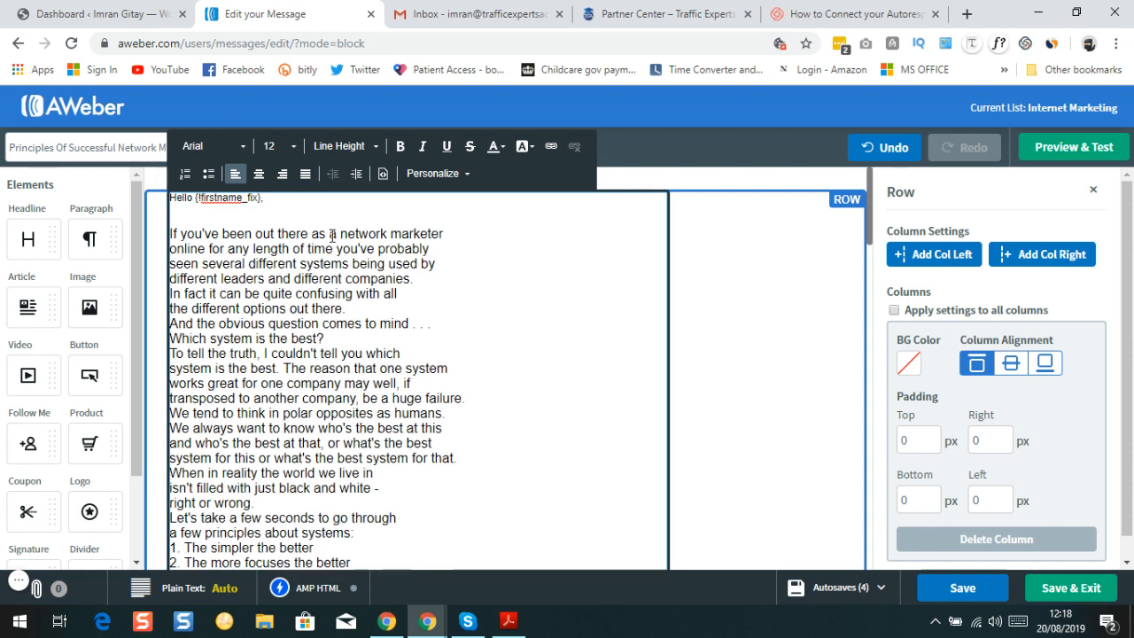
Type an introduction presenting the sender as one of the Elite Business Trainers, correcting the misspelled 'Business'
type("This is Imran")
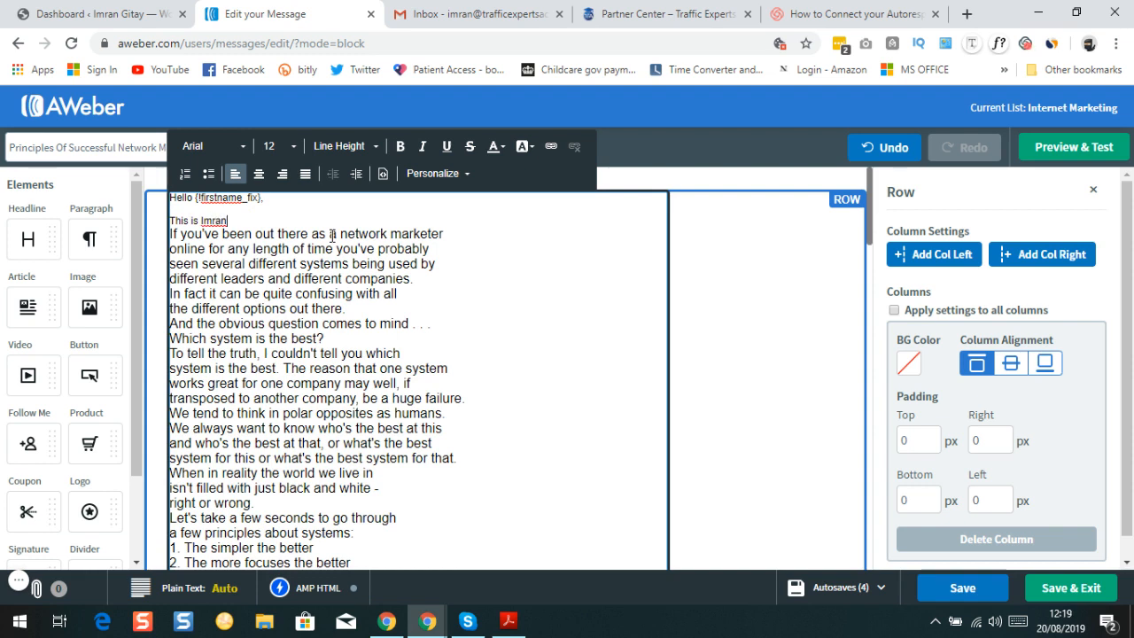
type(", I am one of Venkata's Elit")
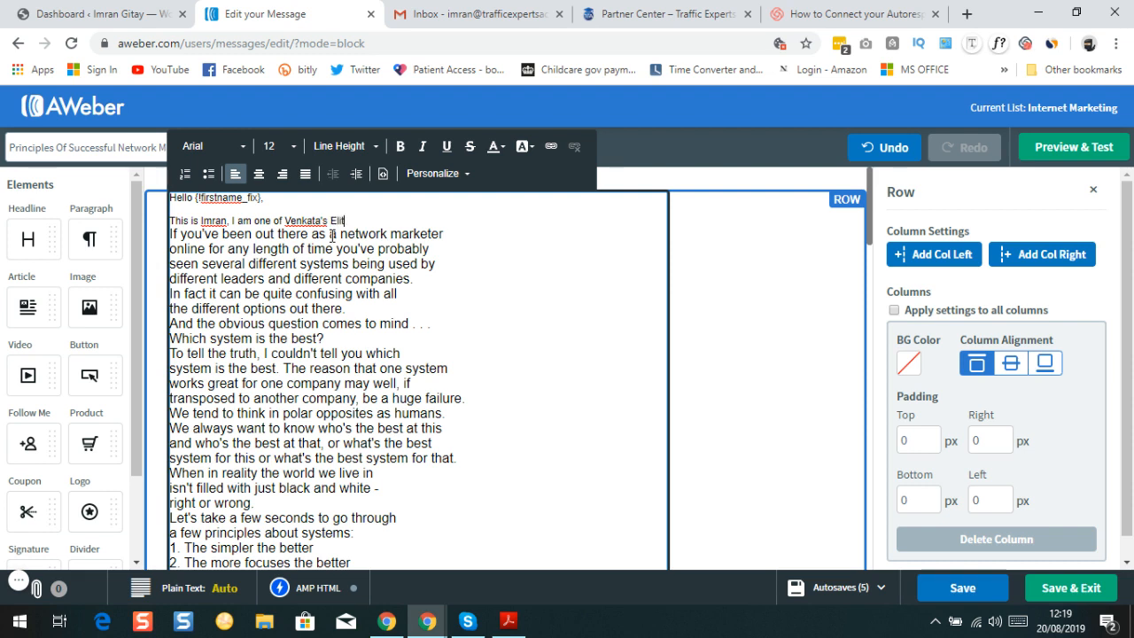
type("siness")
double_click(382, 219)
type("Business")
type("Trainers and I want t")
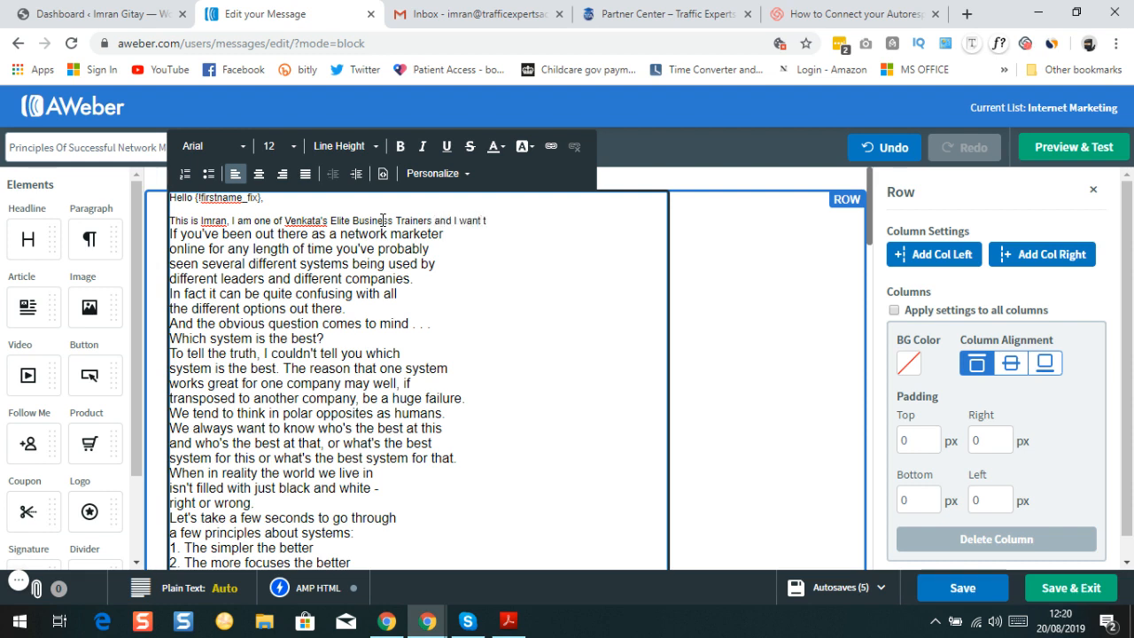
type("o")
Continue the introduction on a second line: 'and I want to offer you some knowledge on Internet Marketing.'
key("Return")
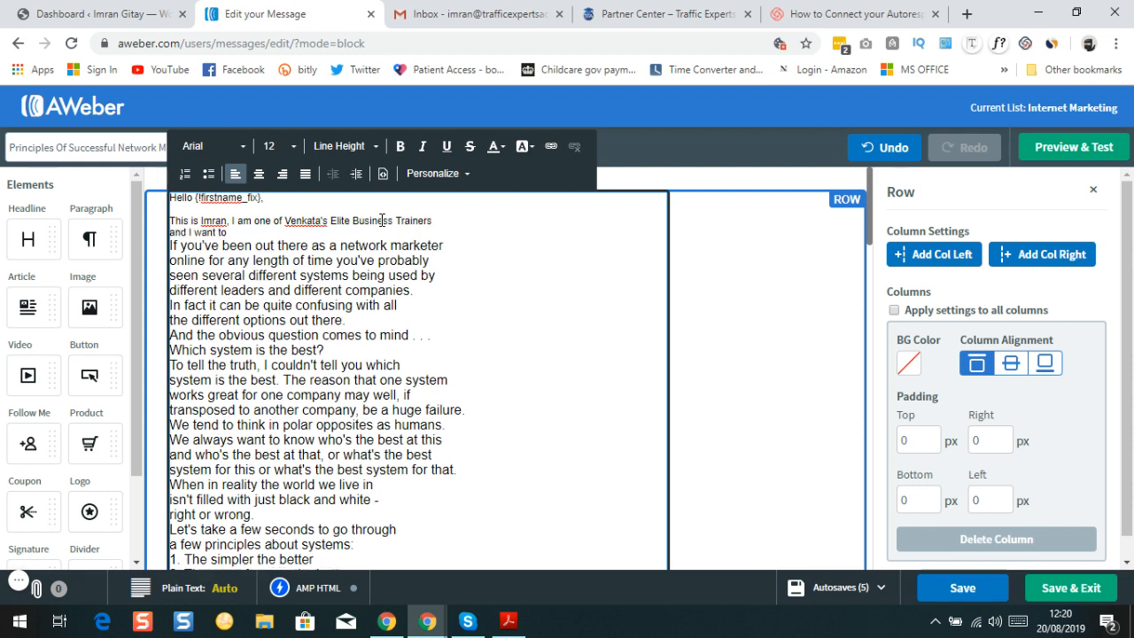
key("Right")
key("Right")
key("Right")
type("so")
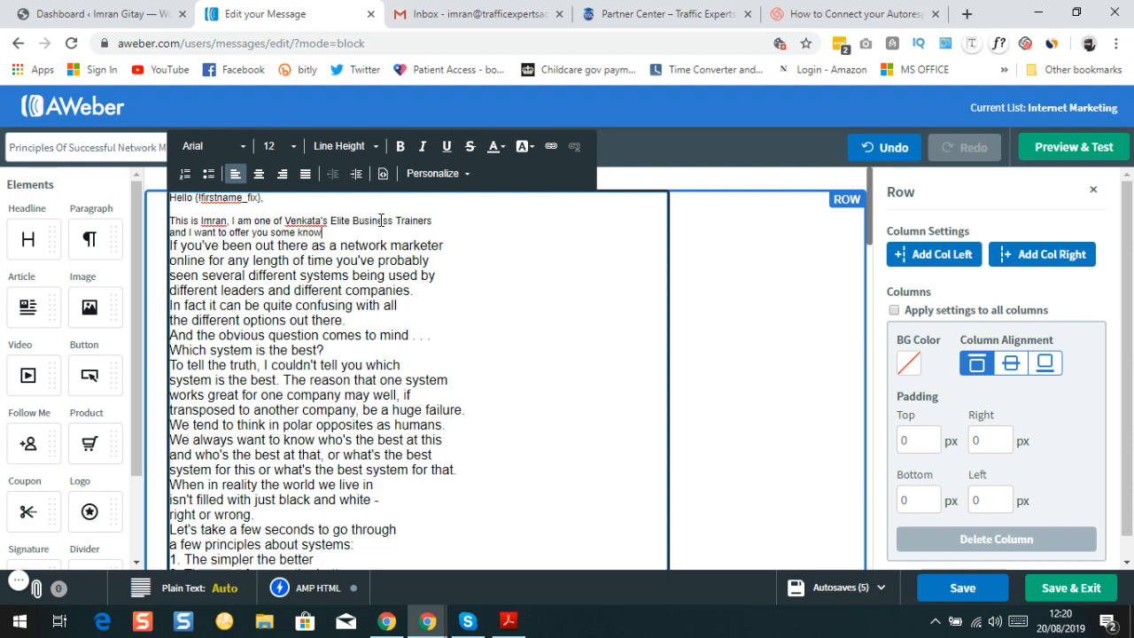
type("ledge on Internet Marketing.")
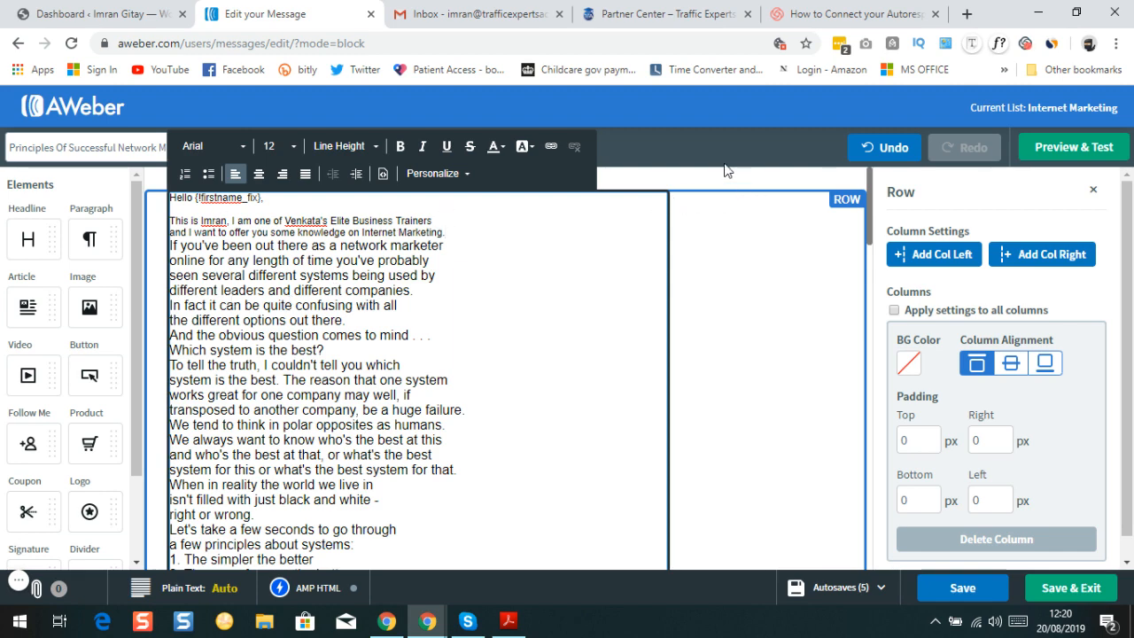
left_click(716, 191)
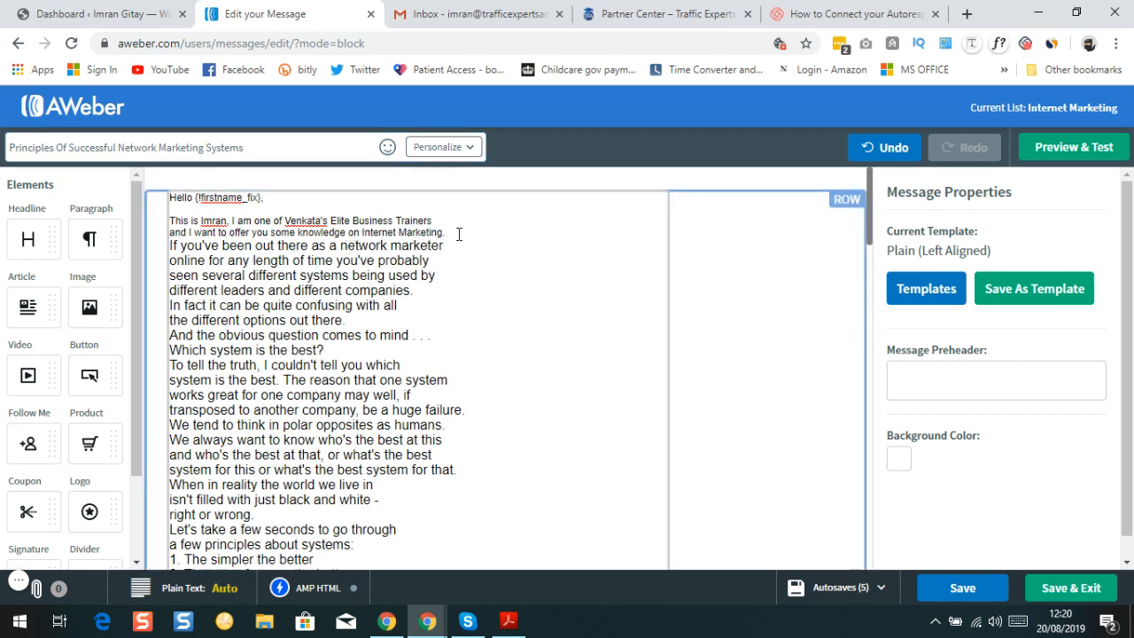
Resize the greeting and both introduction lines, from Hello through Internet Marketing, to 16 px text
triple_click(390, 232)
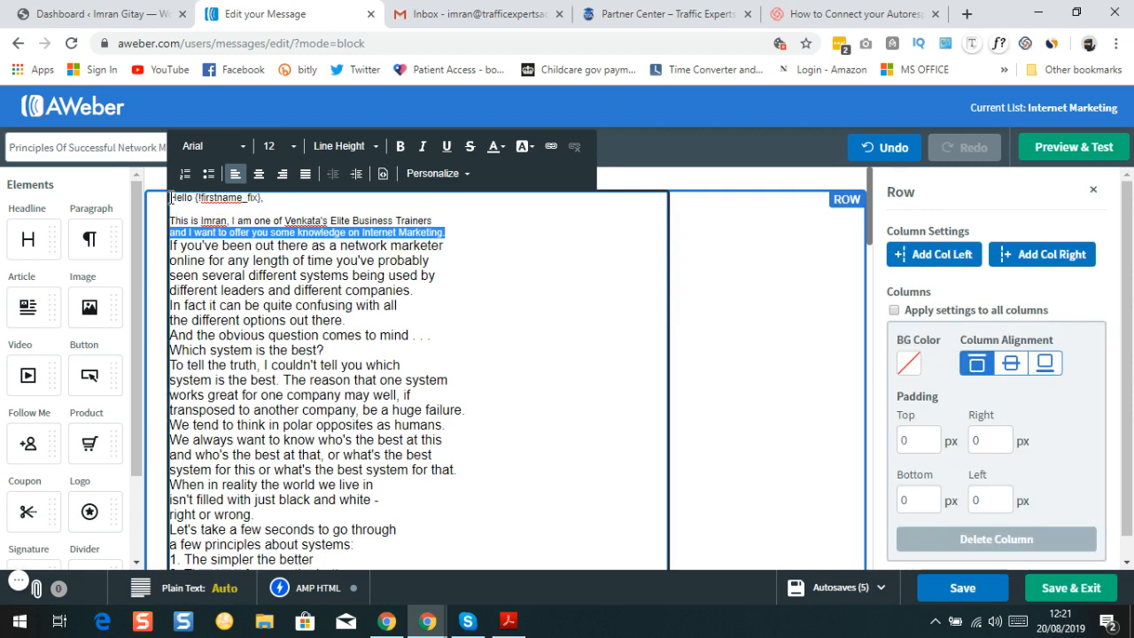
left_click_drag(170, 197, 426, 230)
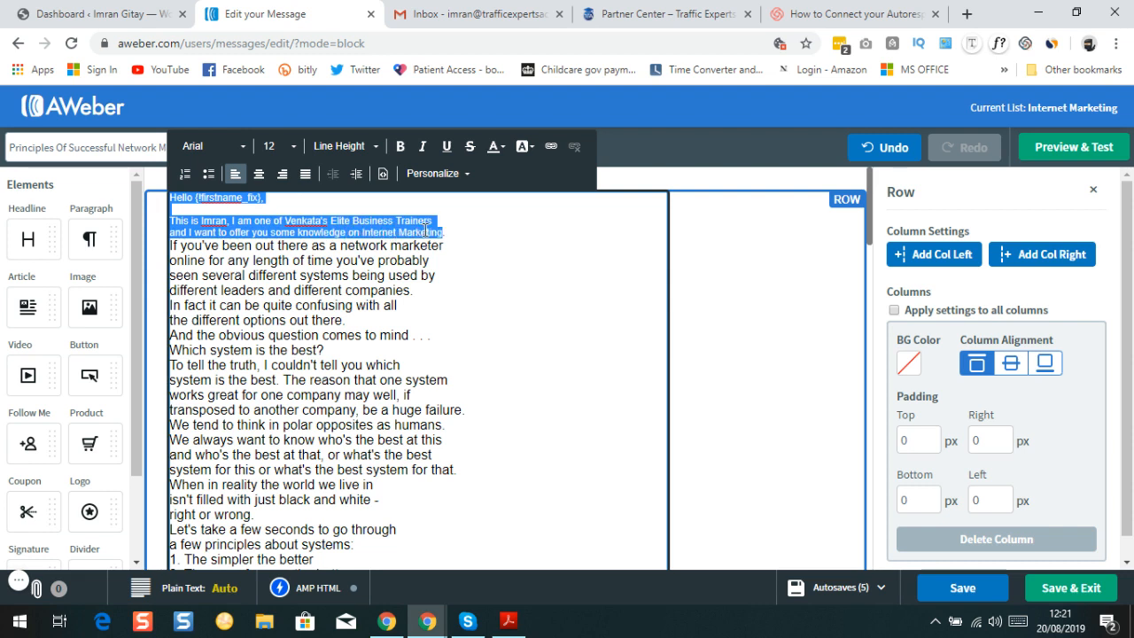
left_click(296, 151)
scroll(301, 263, "down", 1)
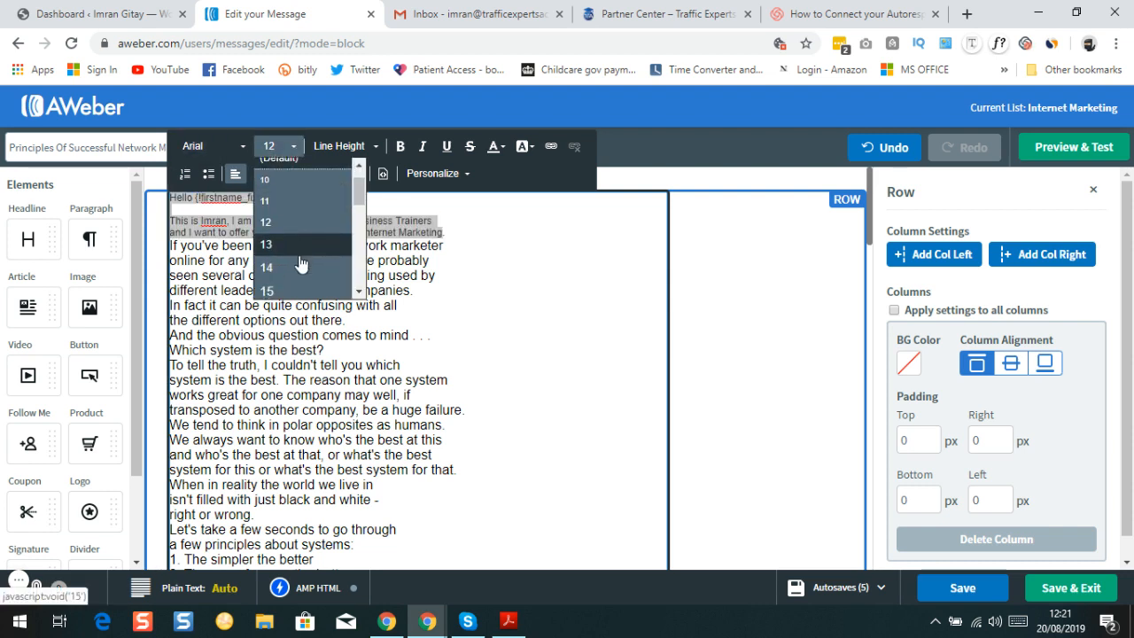
scroll(301, 263, "down", 2)
left_click(300, 268)
left_click(573, 275)
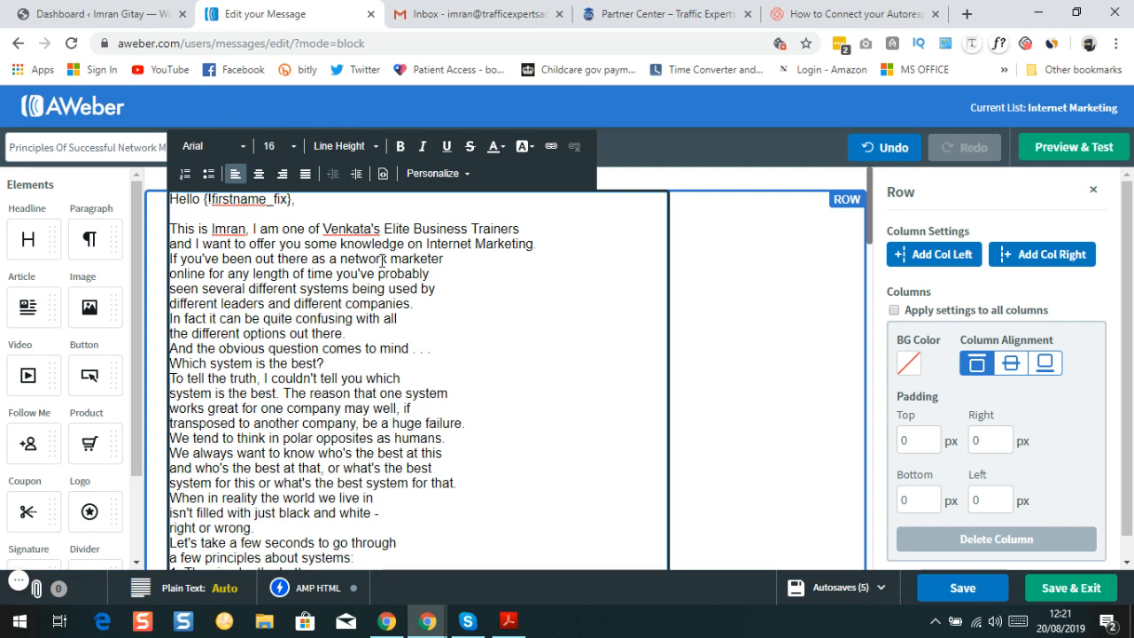
left_click(547, 256)
left_click(545, 255)
Insert a blank line after the introduction and scroll through the message to check it
key("Return")
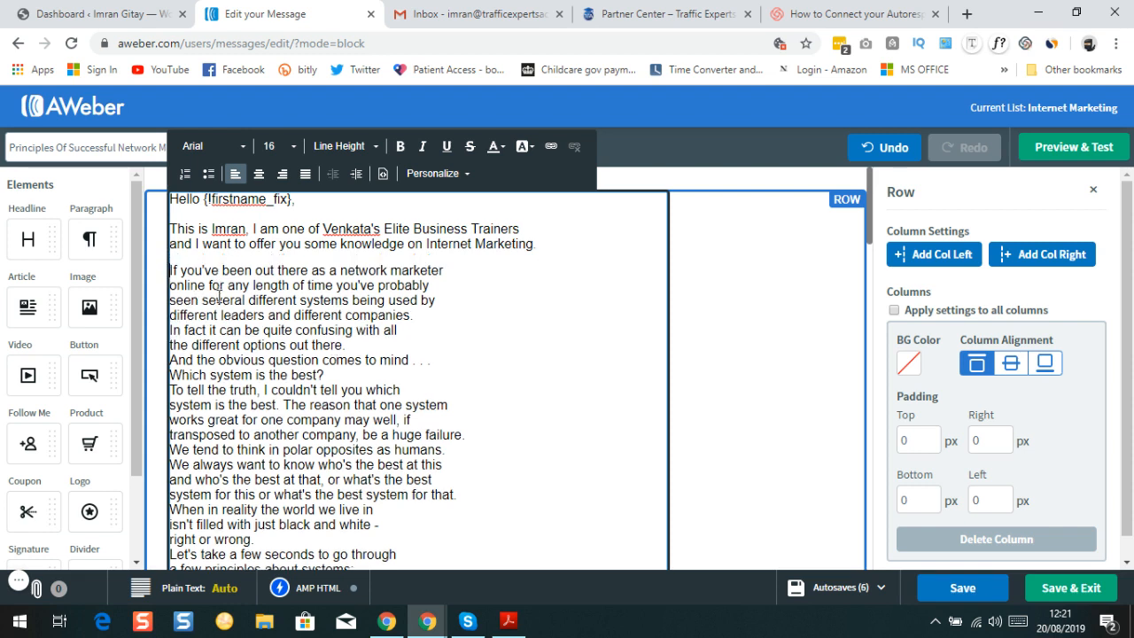
scroll(252, 297, "down", 3)
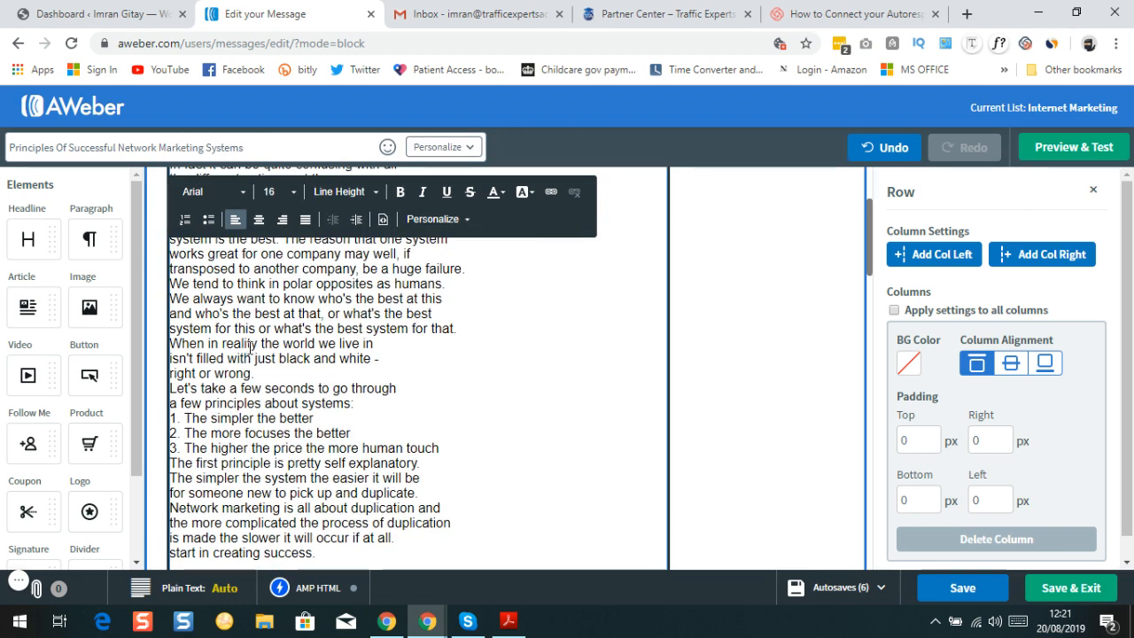
scroll(250, 339, "up", 2)
scroll(249, 339, "up", 1)
scroll(248, 319, "down", 2)
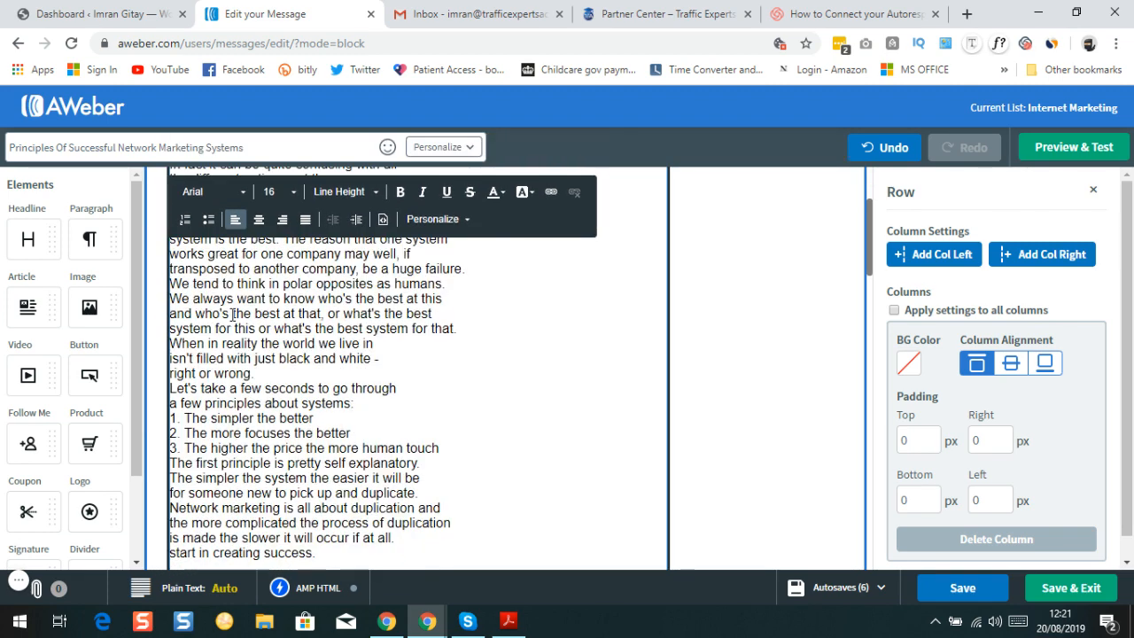
scroll(293, 355, "up", 2)
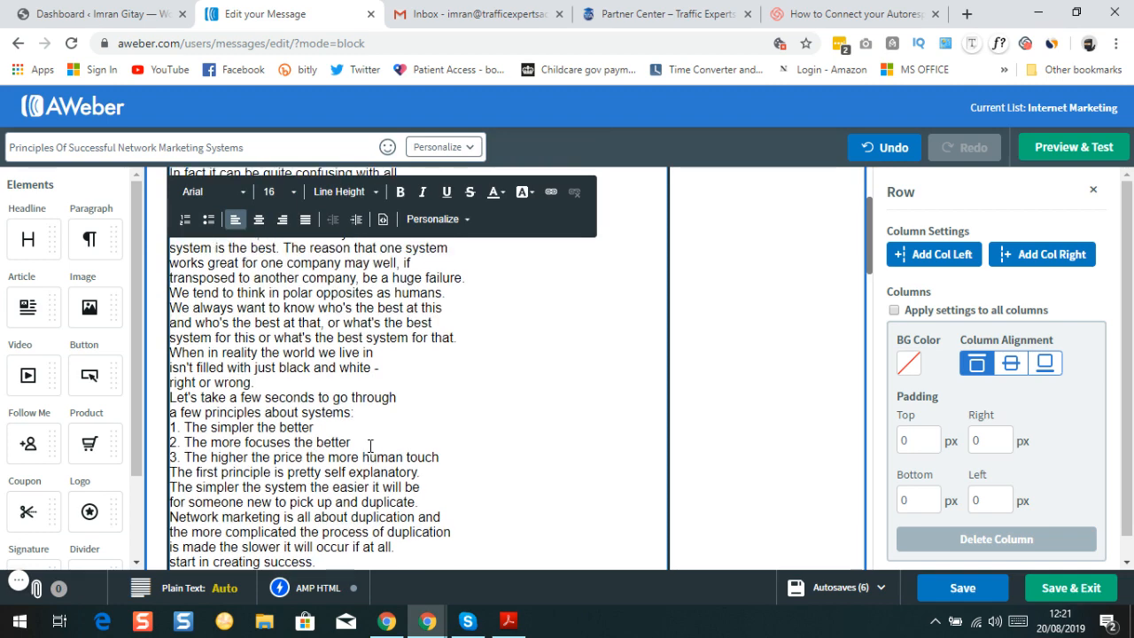
scroll(282, 388, "down", 2)
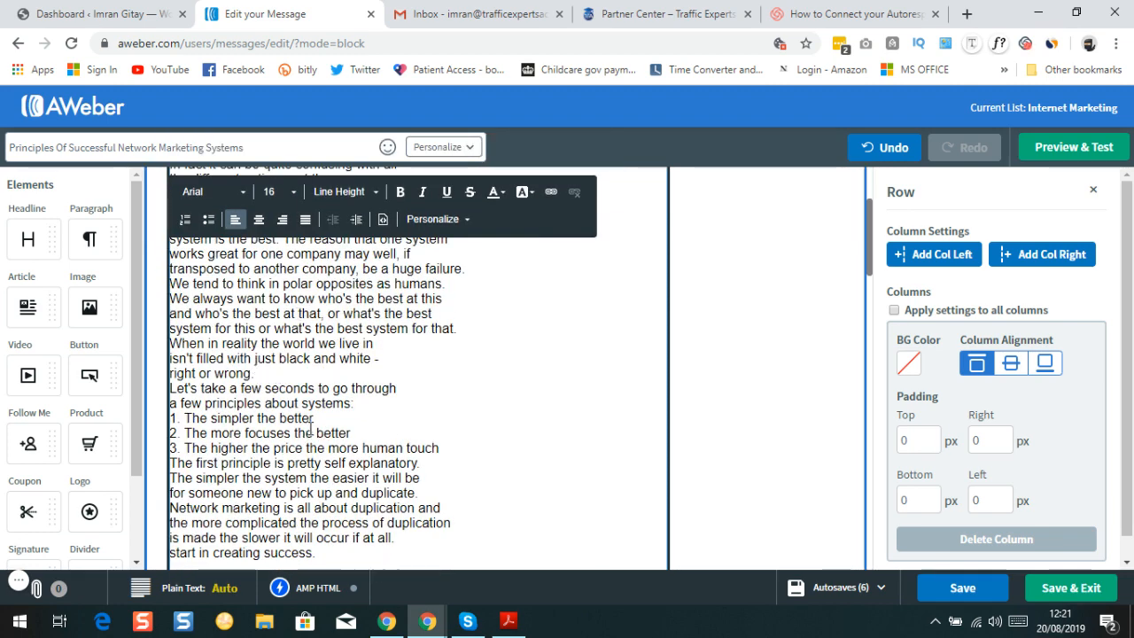
mouse_move(511, 629)
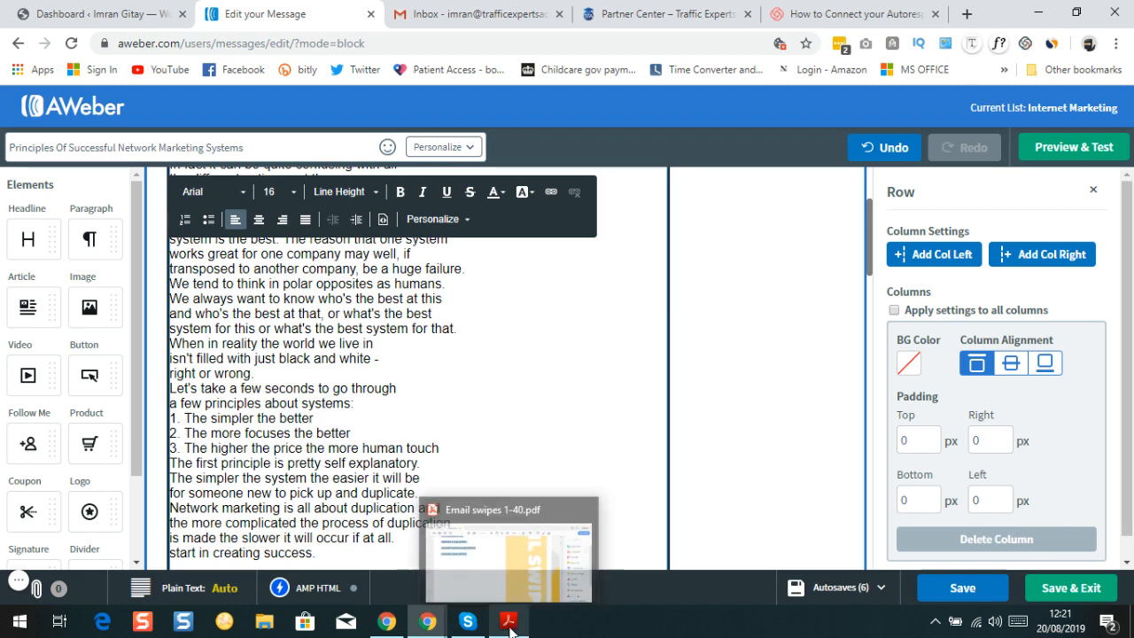
left_click(505, 563)
scroll(365, 345, "down", 10)
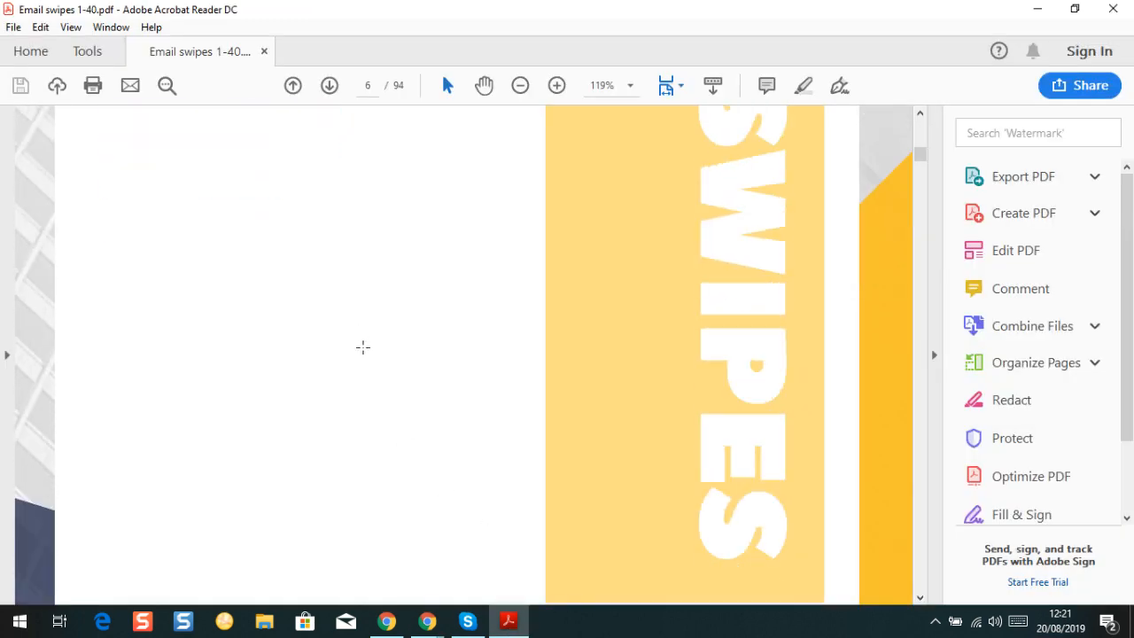
scroll(373, 347, "down", 5)
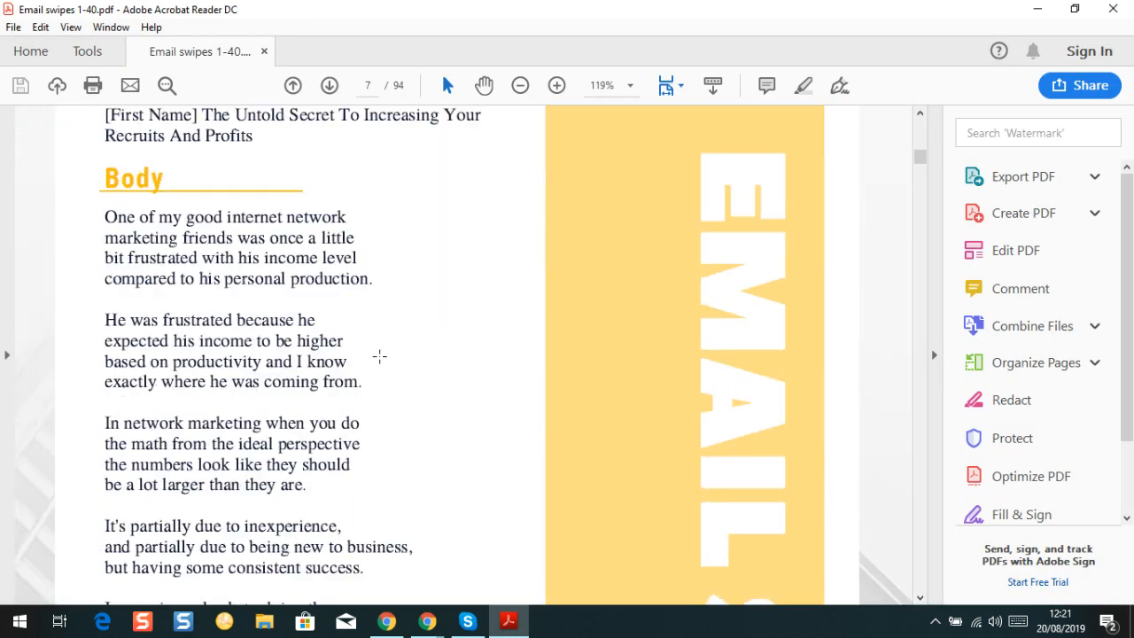
scroll(375, 345, "up", 6)
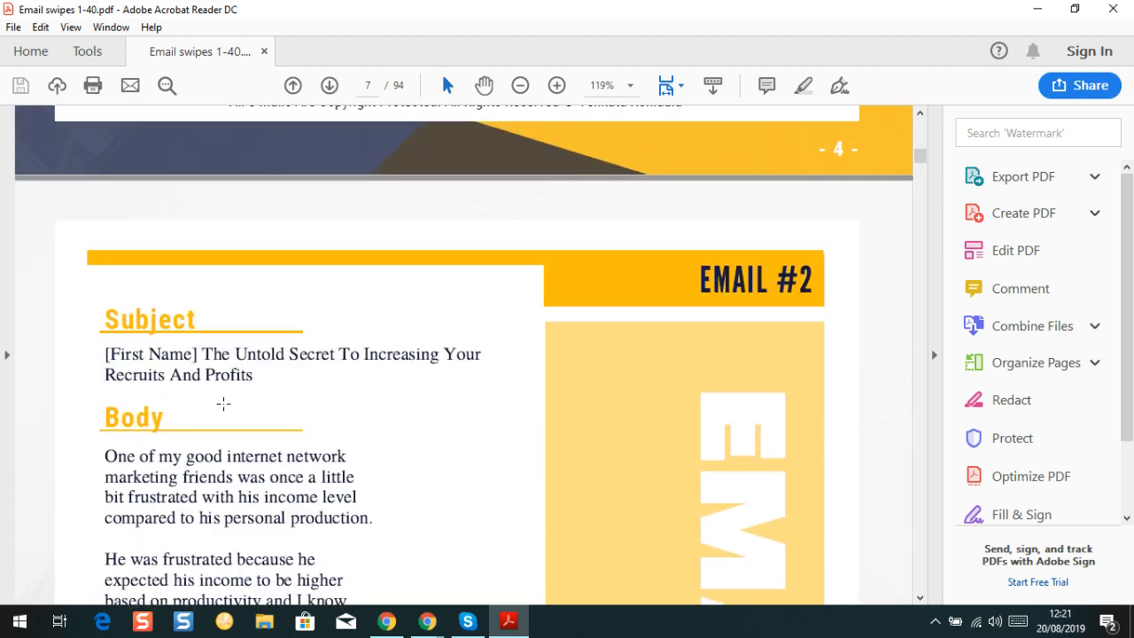
scroll(223, 404, "down", 5)
scroll(284, 328, "up", 2)
scroll(293, 313, "down", 2)
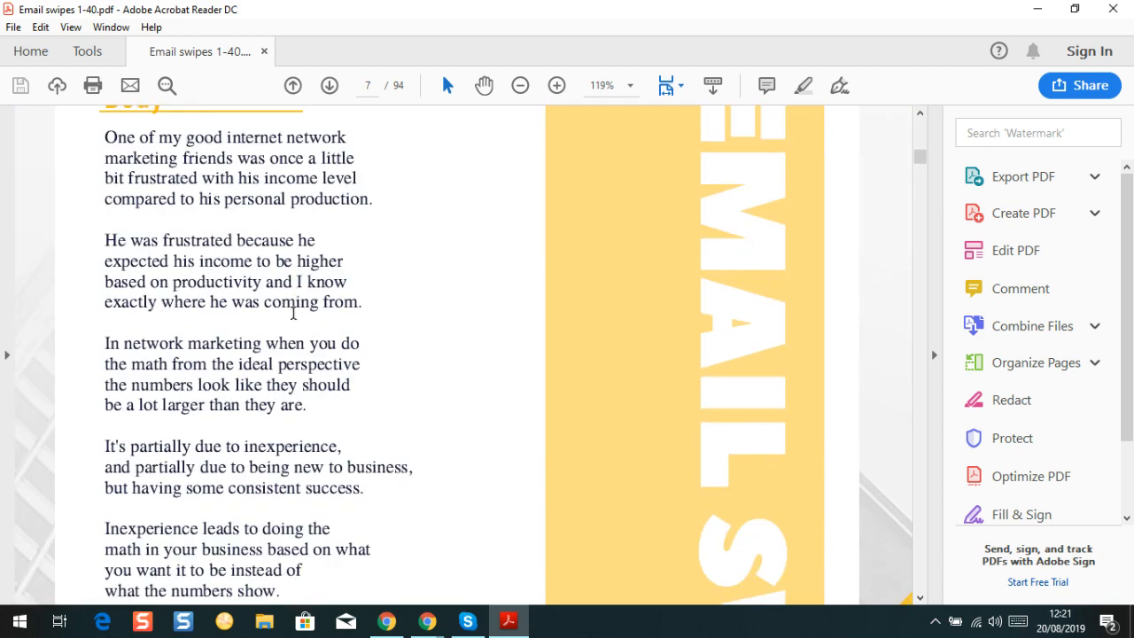
scroll(293, 313, "down", 12)
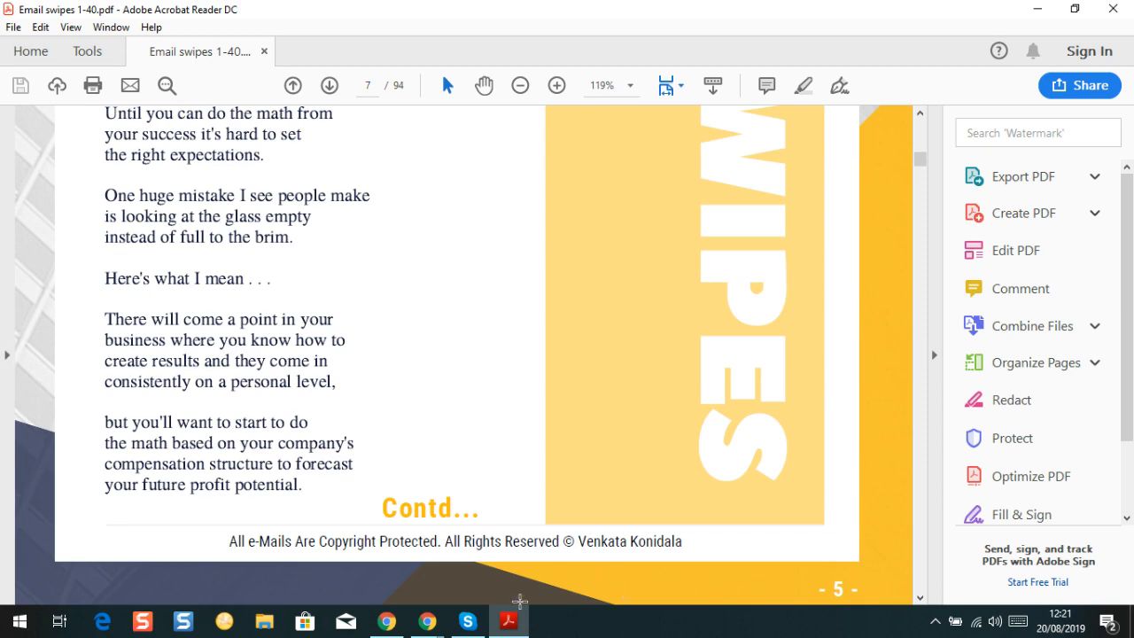
mouse_move(519, 602)
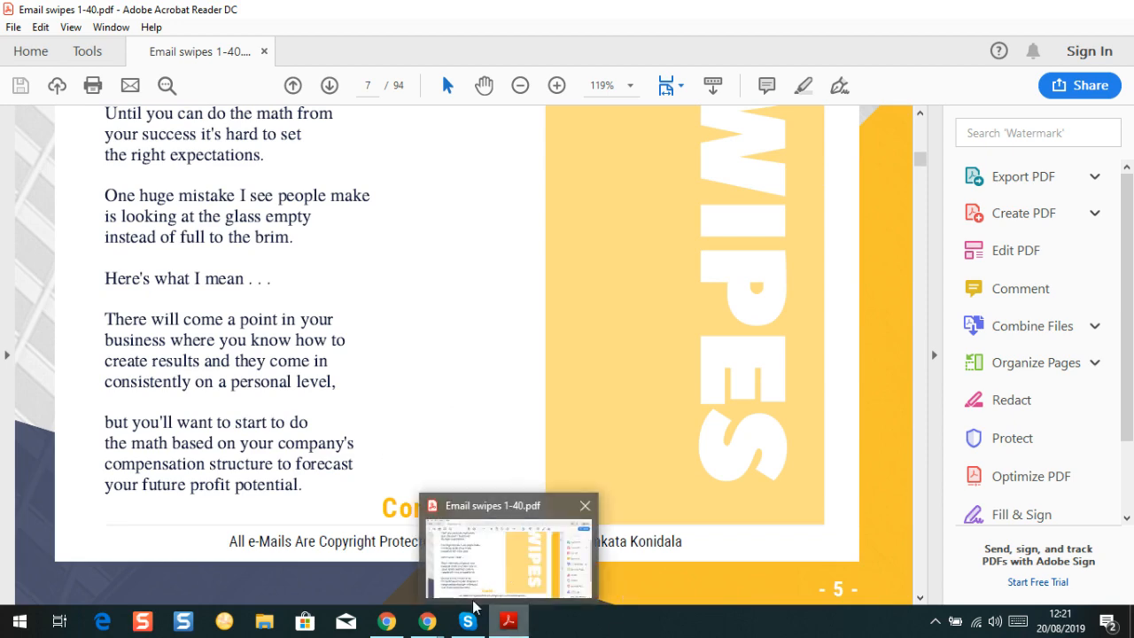
mouse_move(427, 620)
left_click(416, 567)
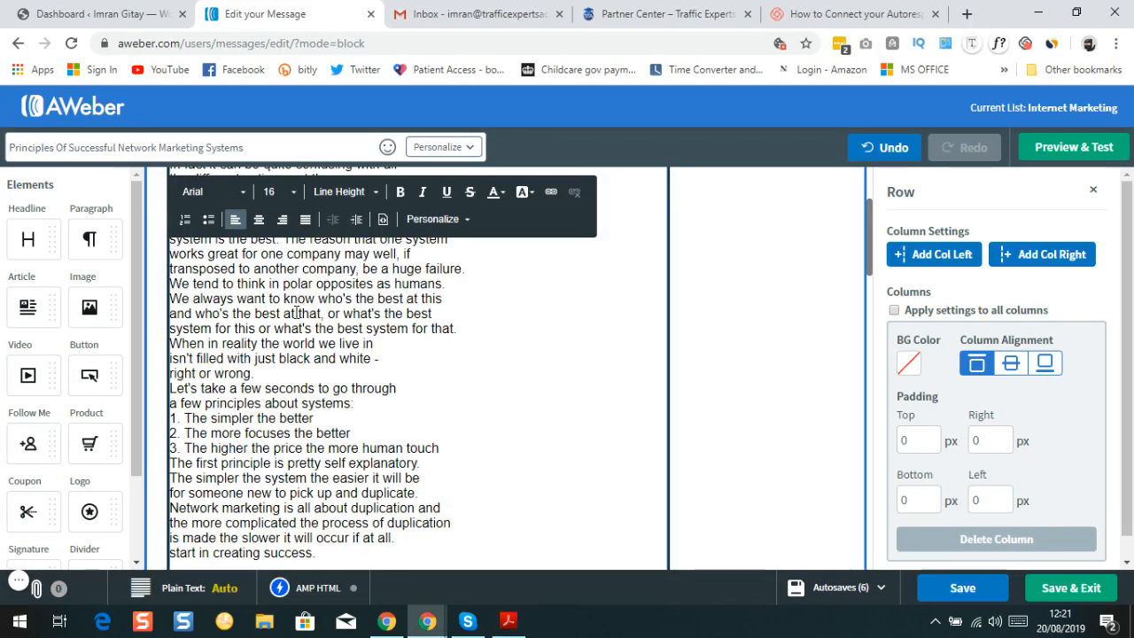
scroll(297, 313, "down", 3)
scroll(283, 354, "up", 5)
scroll(266, 408, "down", 5)
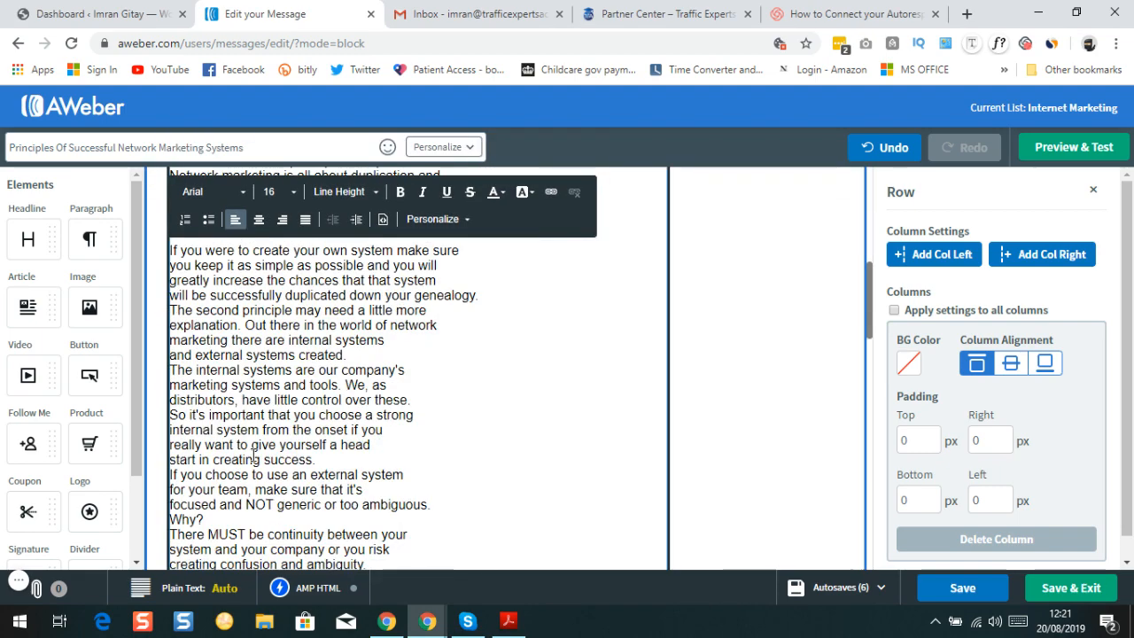
scroll(254, 455, "up", 6)
scroll(376, 315, "down", 5)
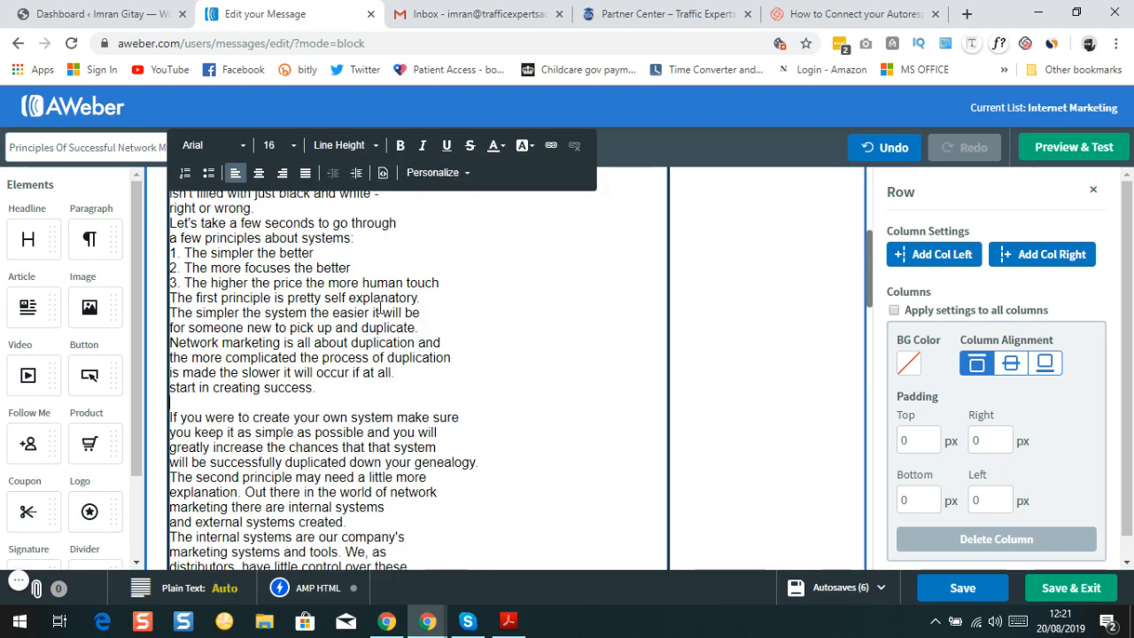
scroll(381, 308, "down", 10)
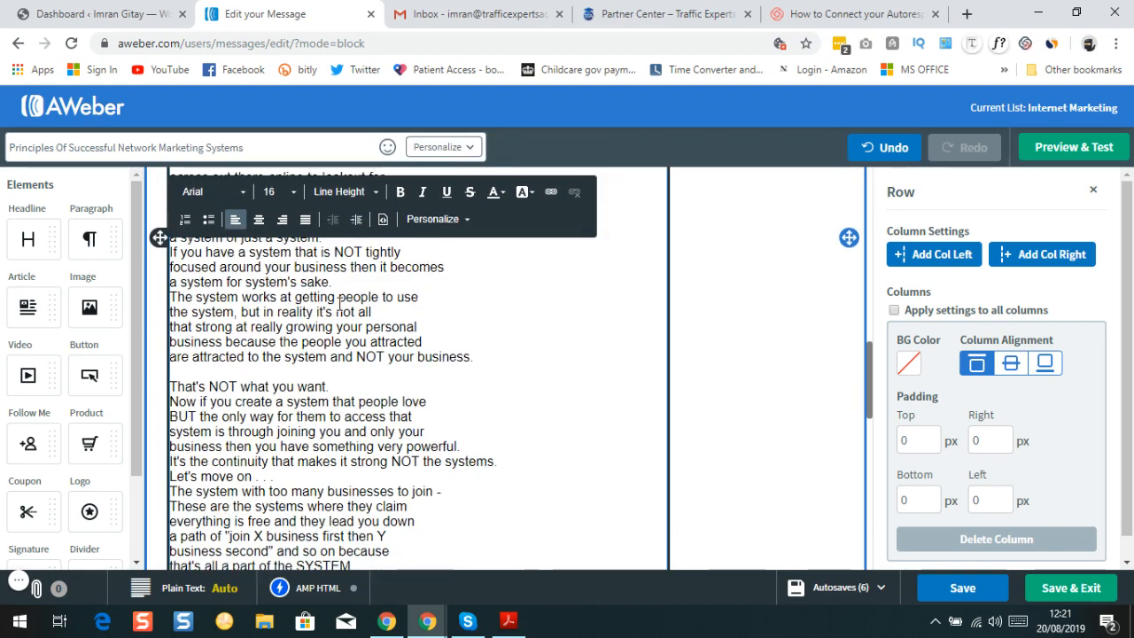
scroll(340, 303, "down", 3)
scroll(254, 347, "down", 4)
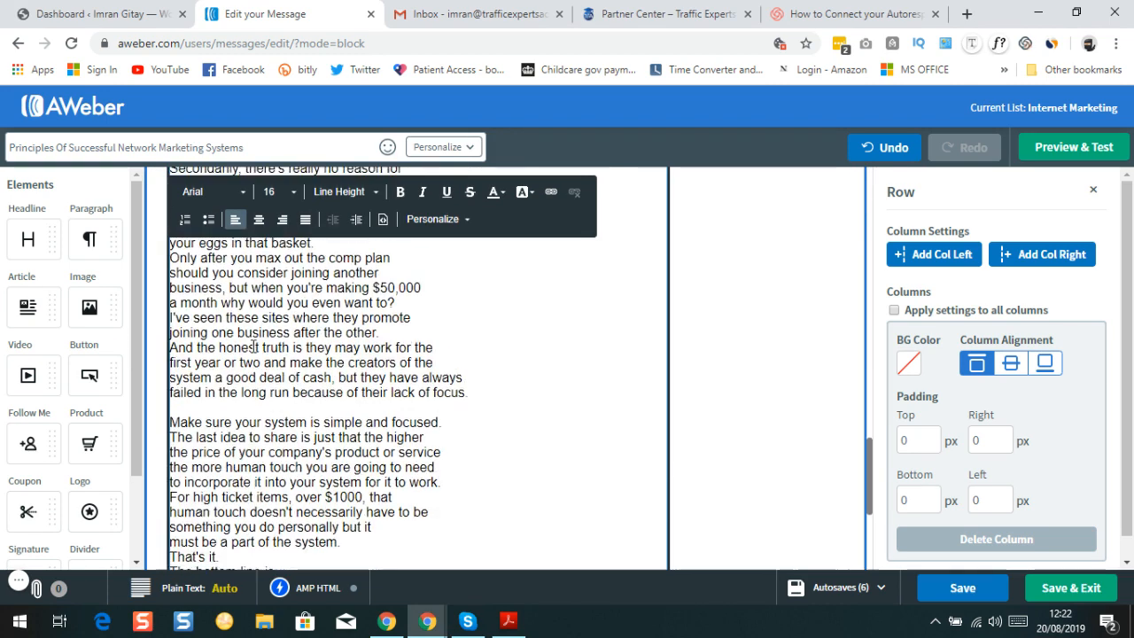
scroll(254, 347, "down", 6)
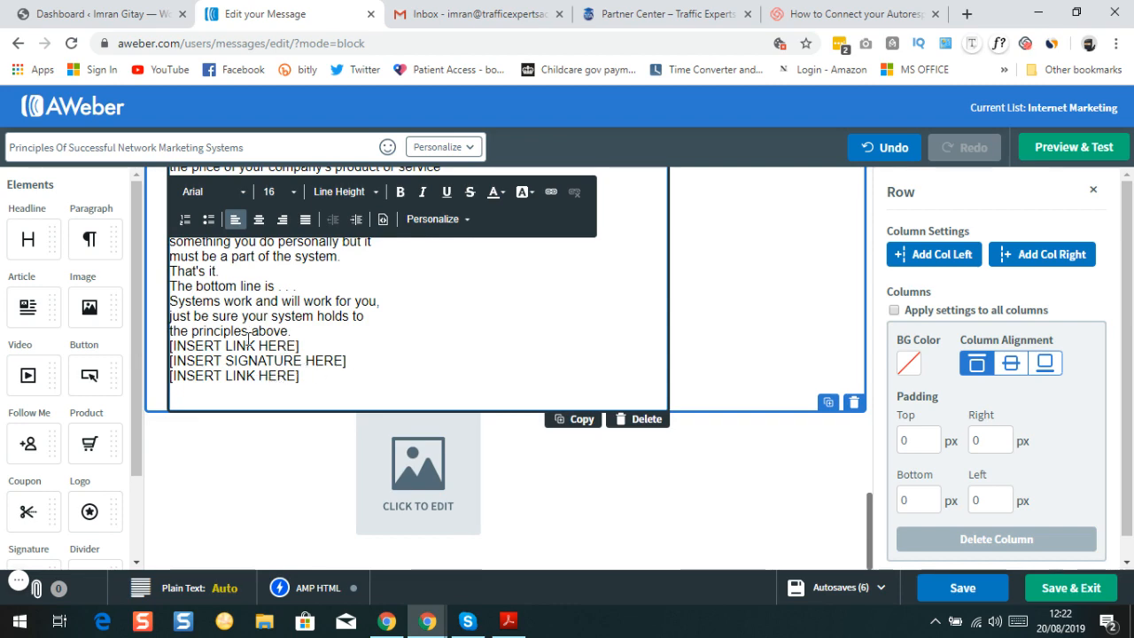
scroll(269, 356, "up", 1)
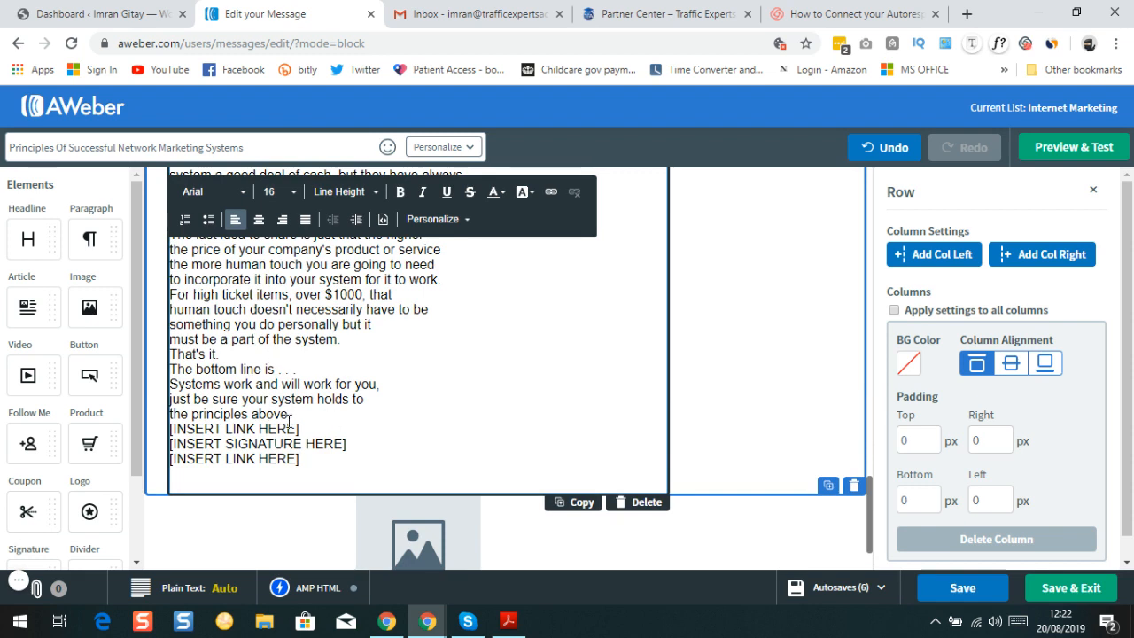
Try removing the break after 'the principles above.', undoing the accidental bracket and line deletions
double_click(303, 414)
key("Delete")
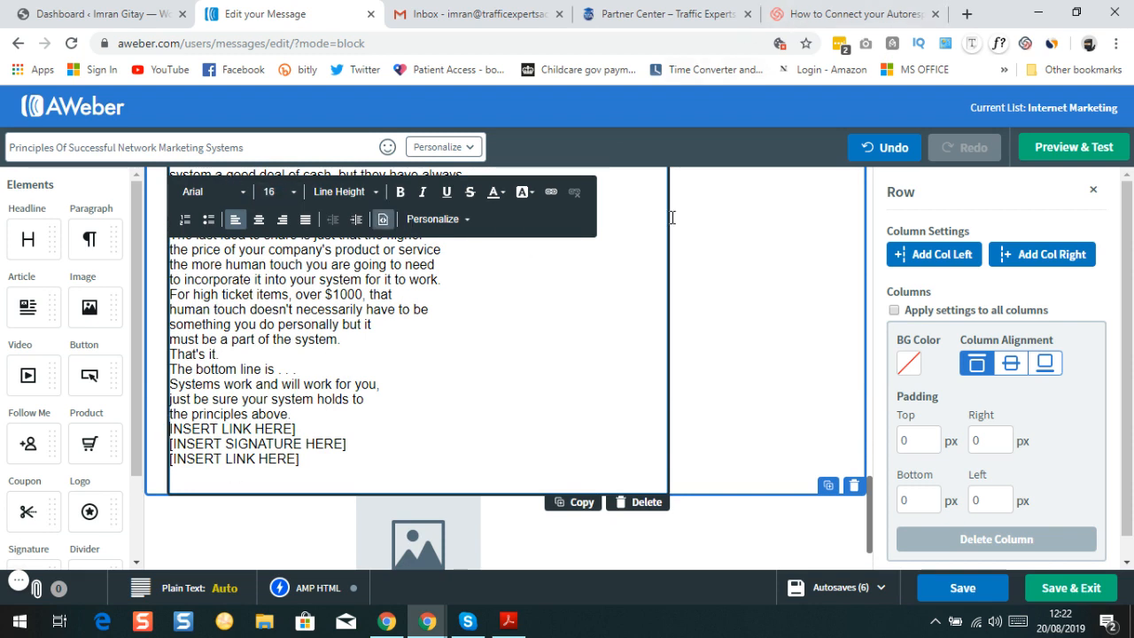
left_click(879, 146)
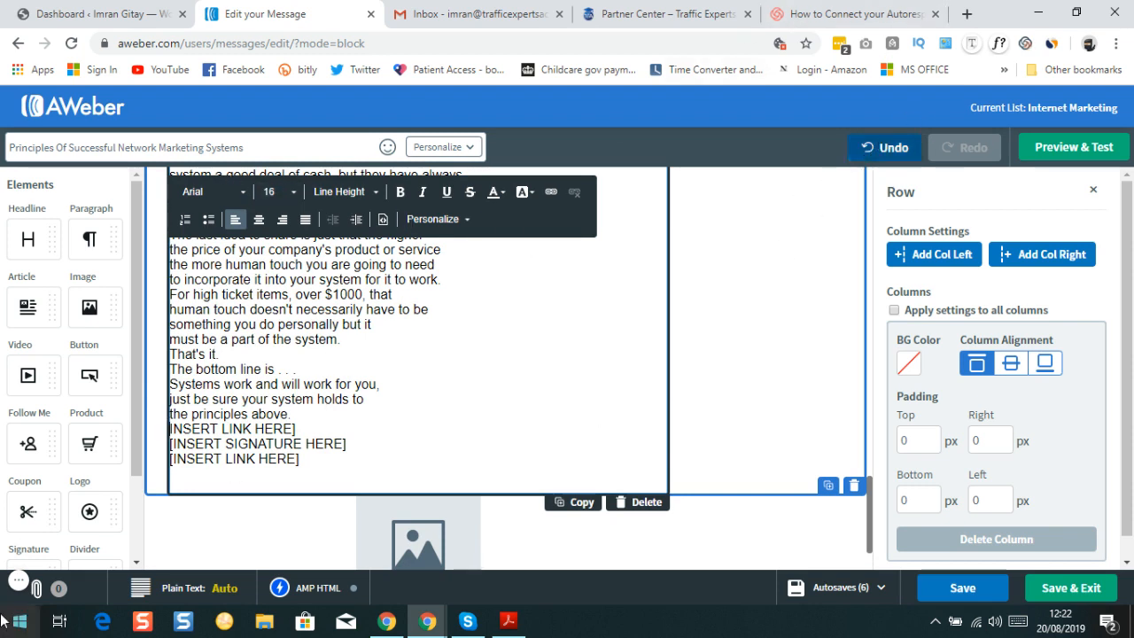
left_click(886, 146)
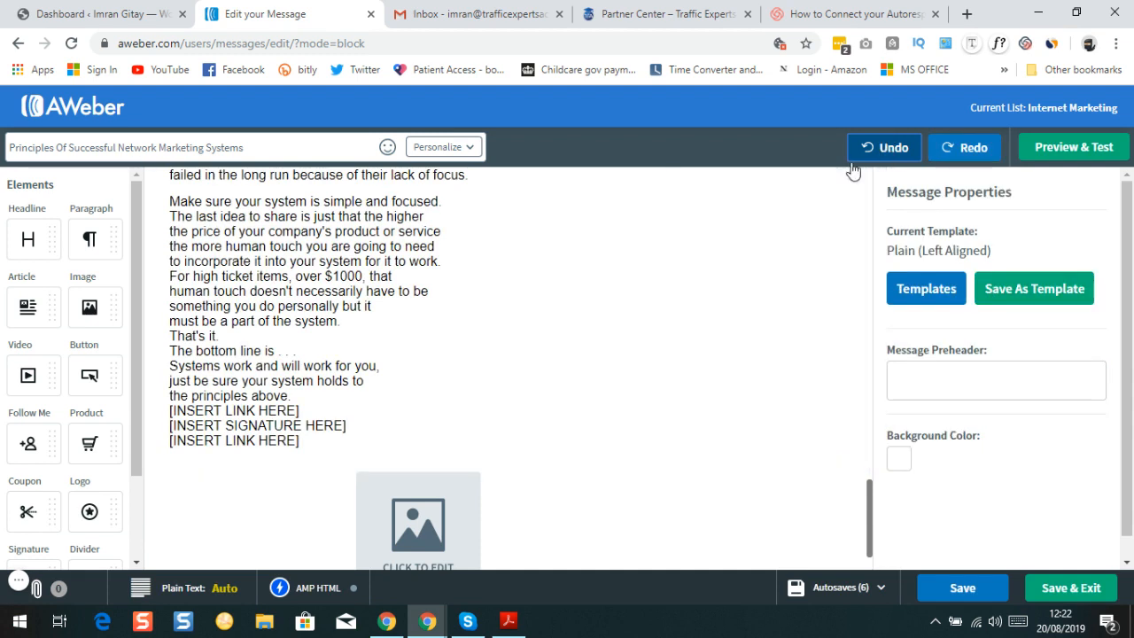
double_click(300, 398)
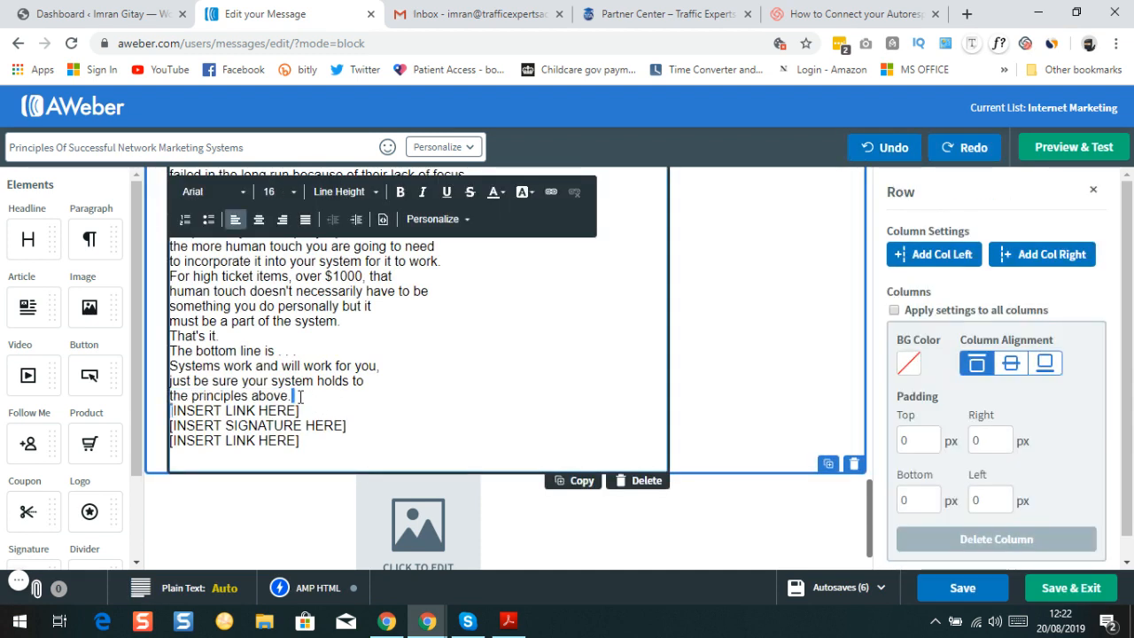
double_click(356, 405)
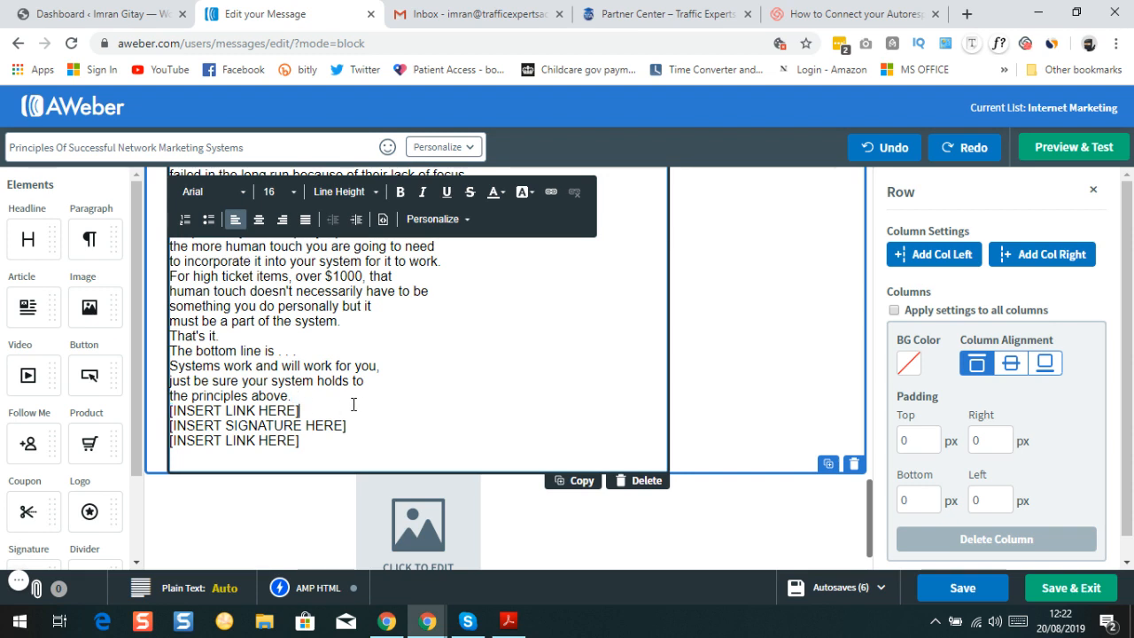
triple_click(303, 396)
key("BackSpace")
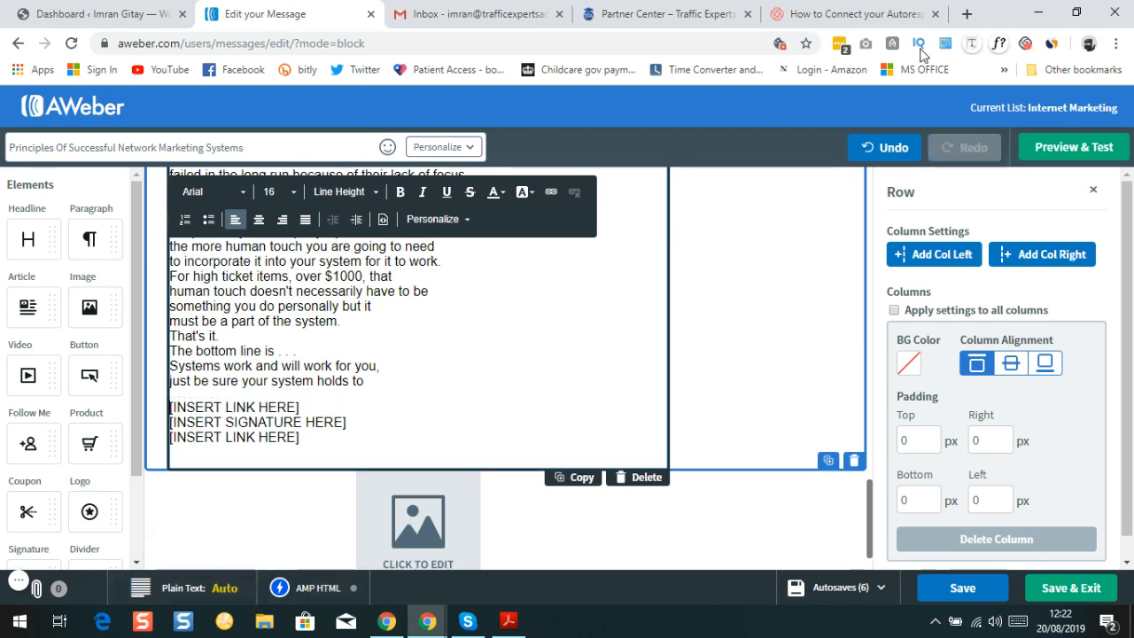
left_click(884, 149)
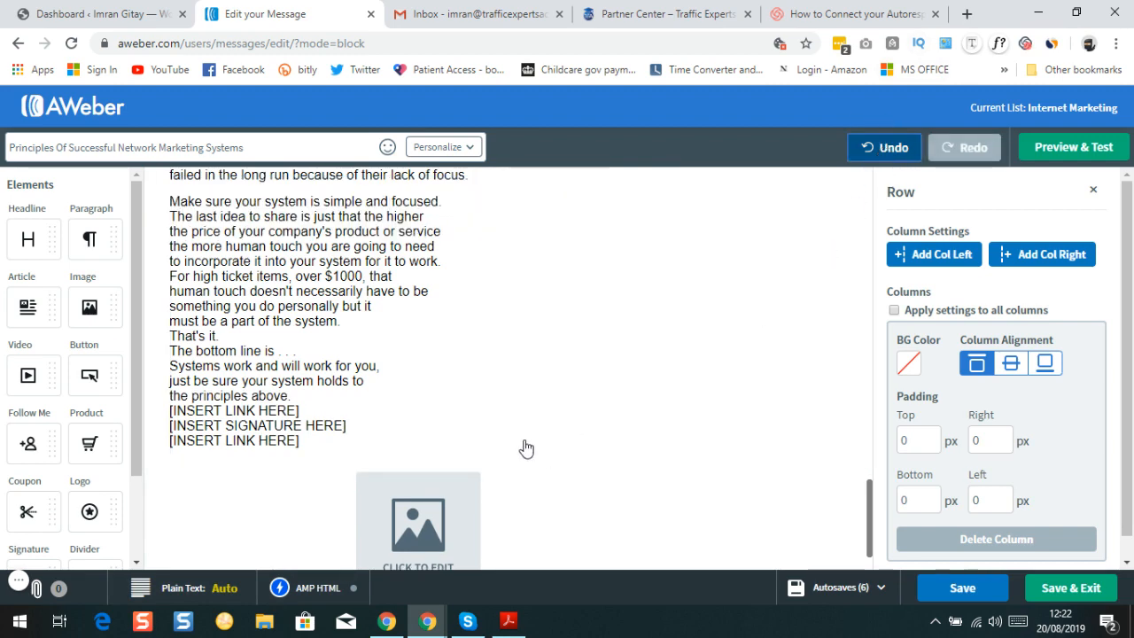
Add blank lines before the first [INSERT LINK HERE], the signature placeholder and the last link placeholder
left_click(168, 413)
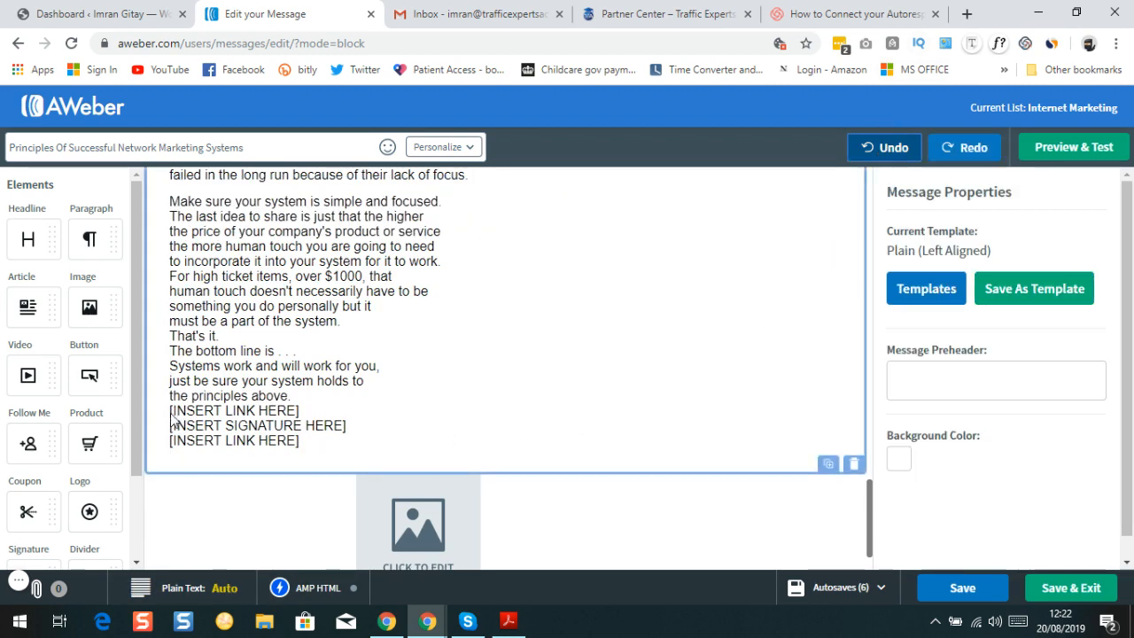
triple_click(309, 398)
key("Right")
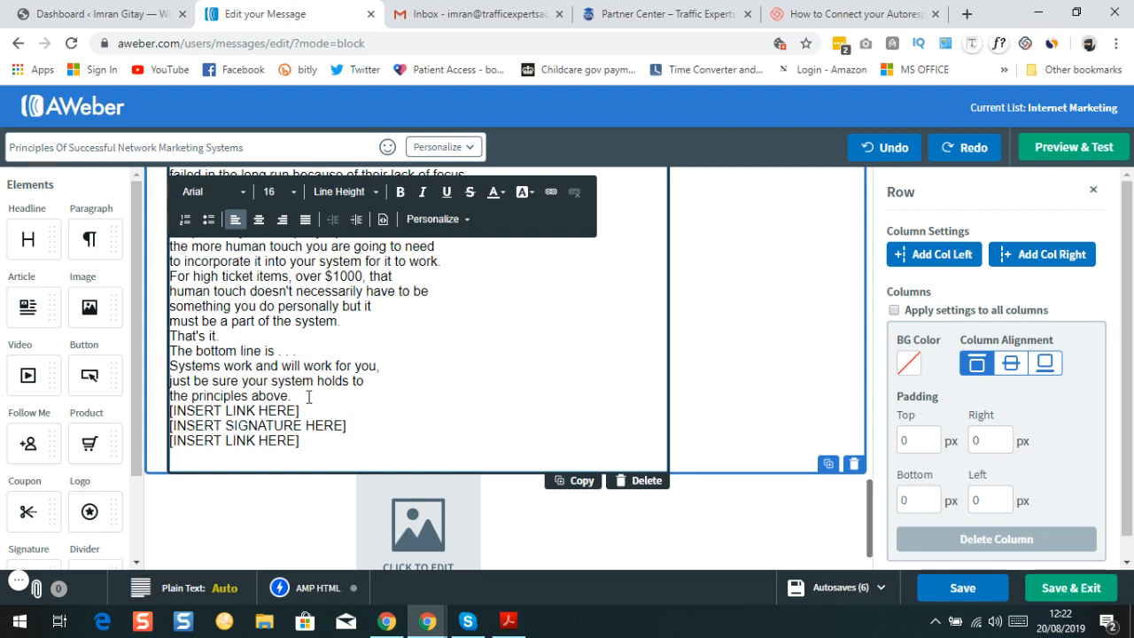
key("Return")
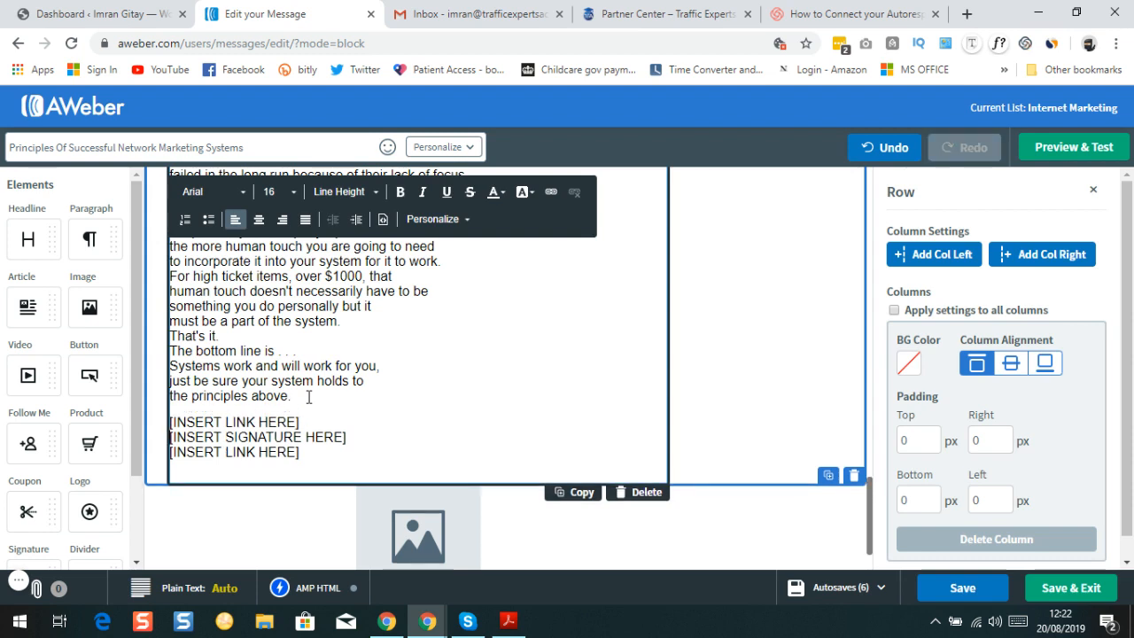
key("Return")
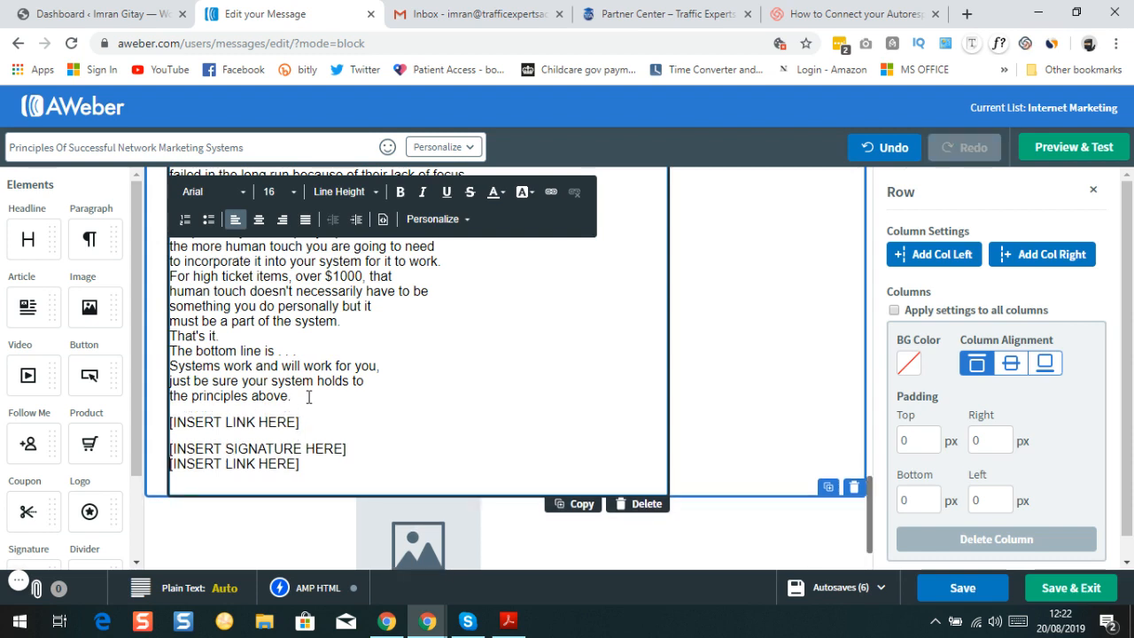
key("Return")
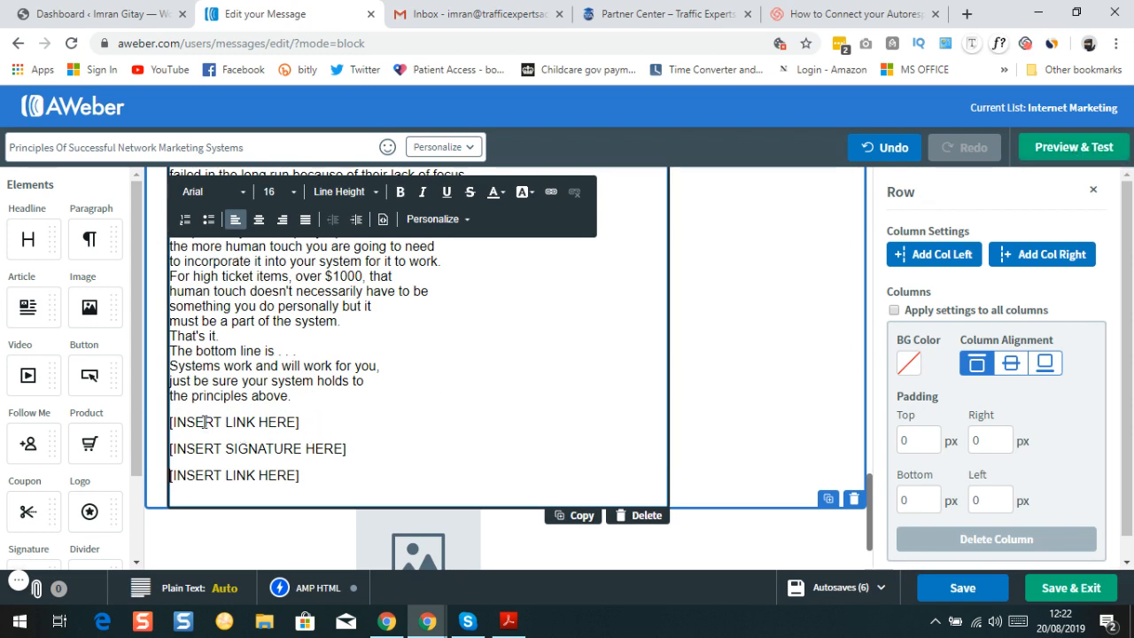
scroll(253, 387, "up", 15)
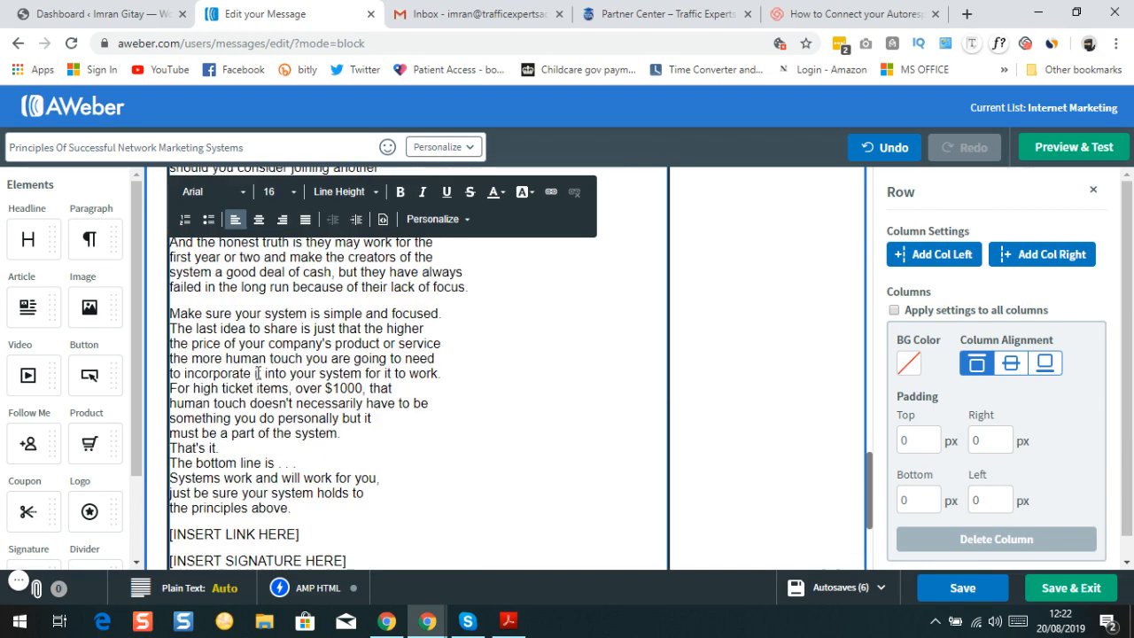
scroll(268, 376, "down", 15)
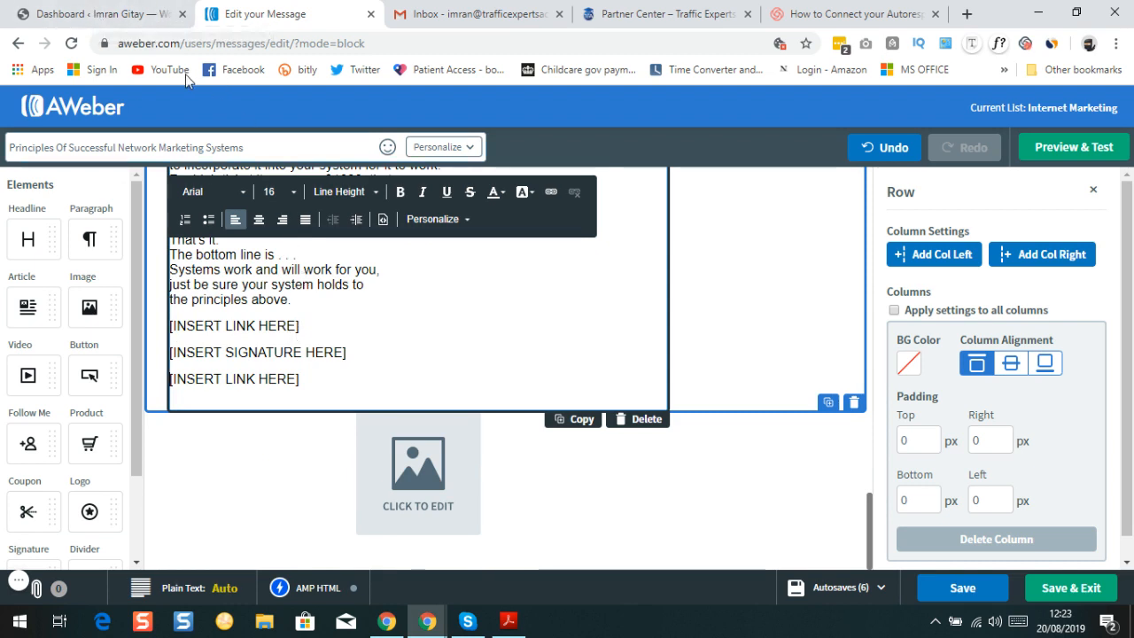
Open the Pretty Links list in WordPress, then switch to the Partner Center affiliate links
left_click(97, 16)
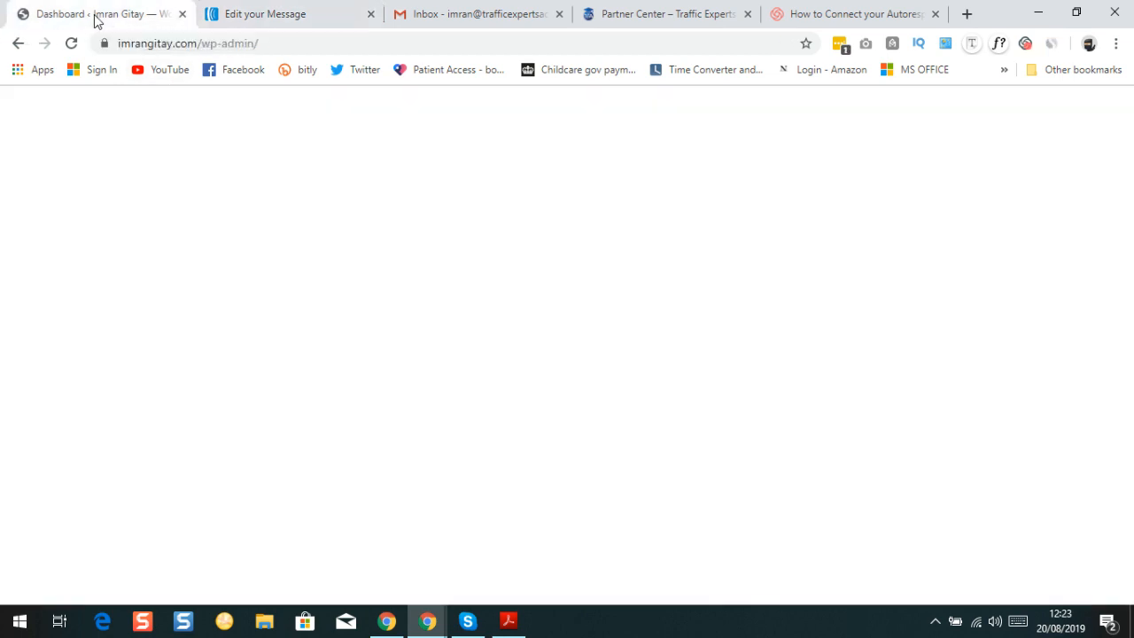
scroll(58, 416, "down", 1)
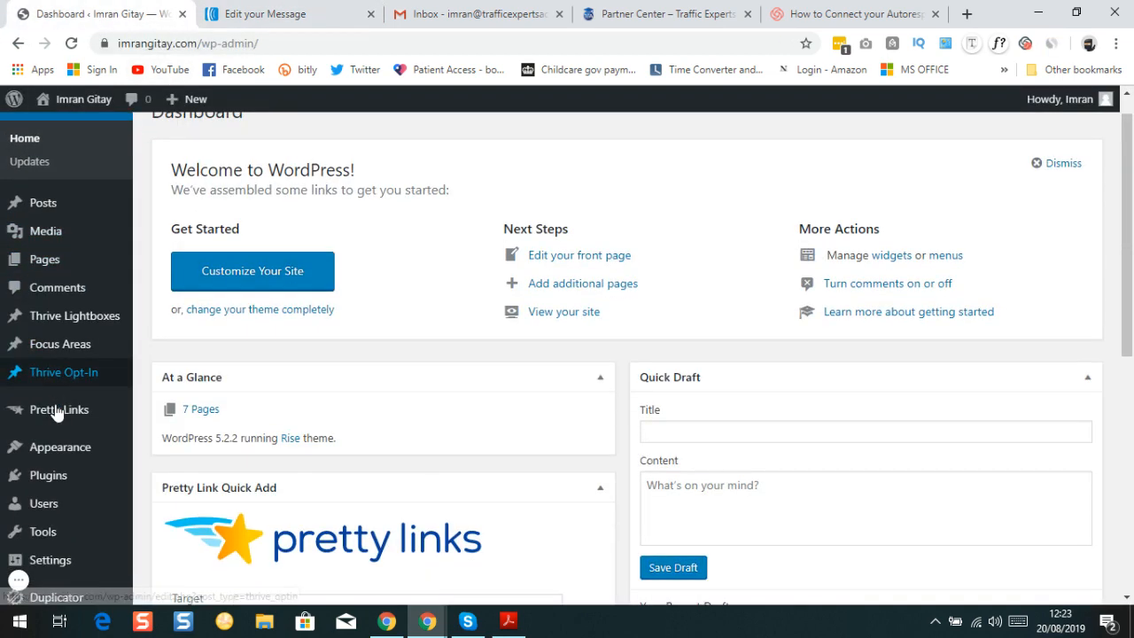
mouse_move(54, 365)
left_click(177, 347)
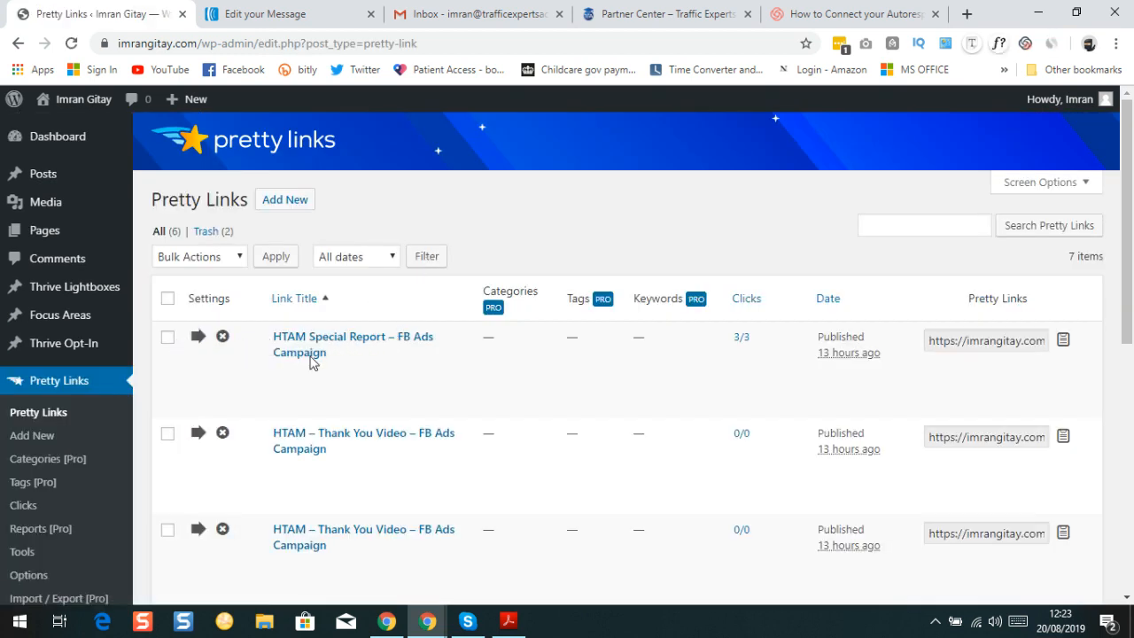
scroll(314, 399, "down", 1)
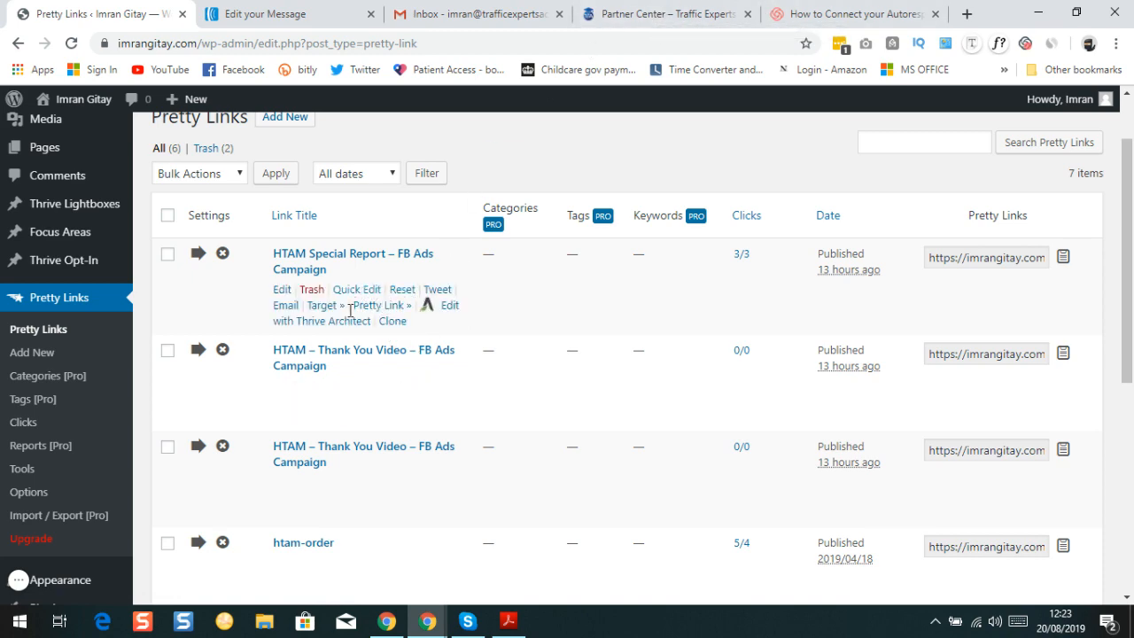
left_click(636, 15)
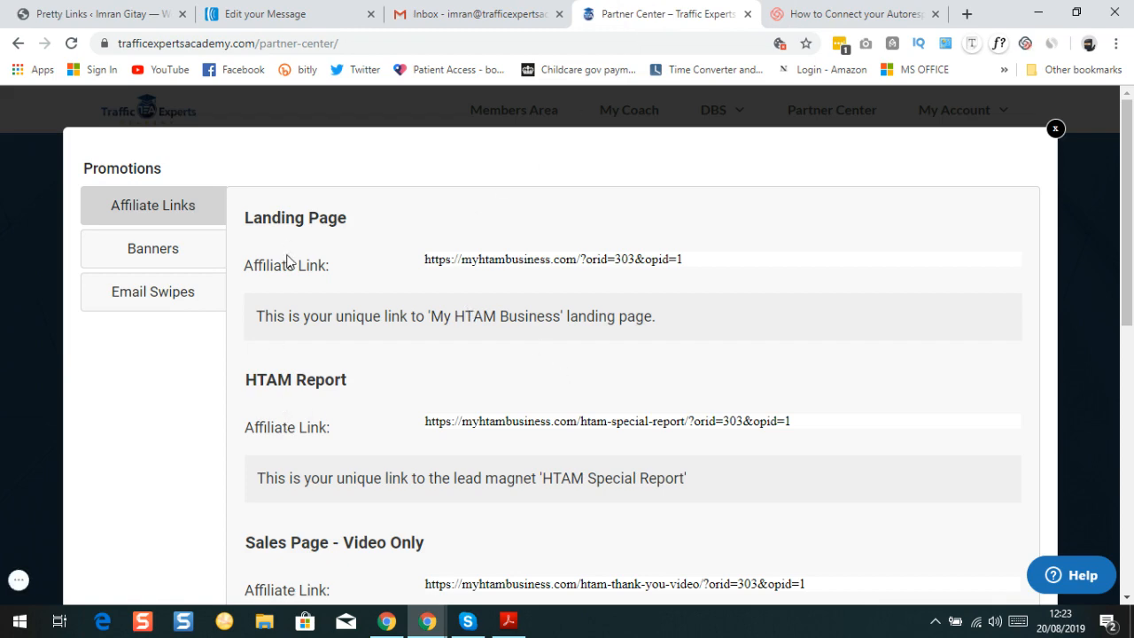
Review the affiliate links, copy the 'HTAM Thank You hybrid' Pretty Link, and return to the AWeber editor
scroll(291, 310, "down", 4)
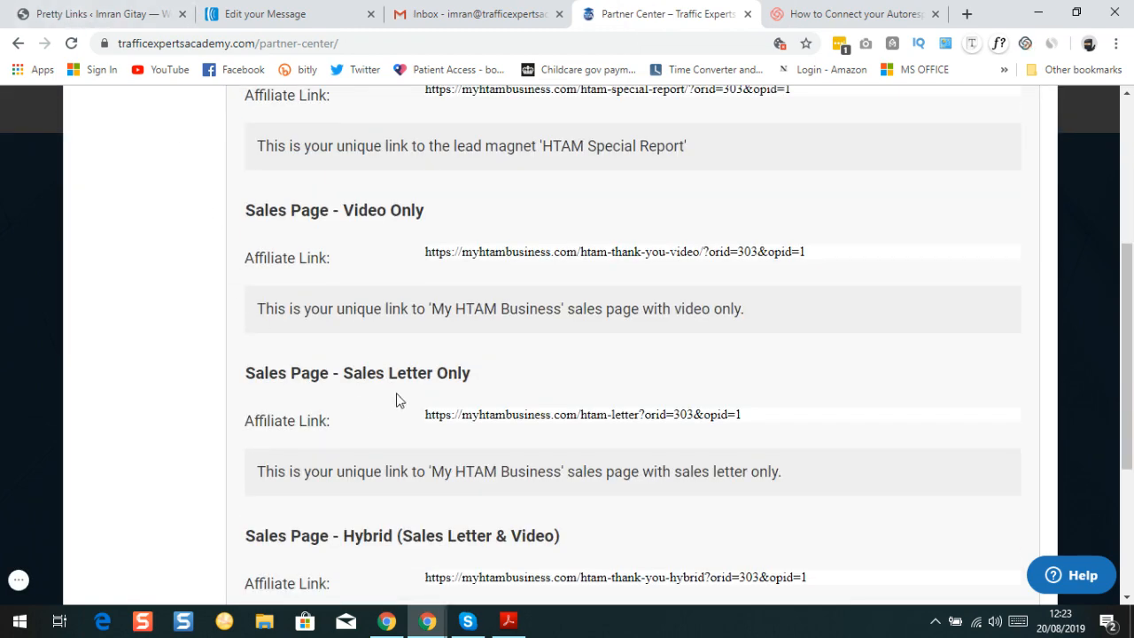
scroll(359, 403, "down", 3)
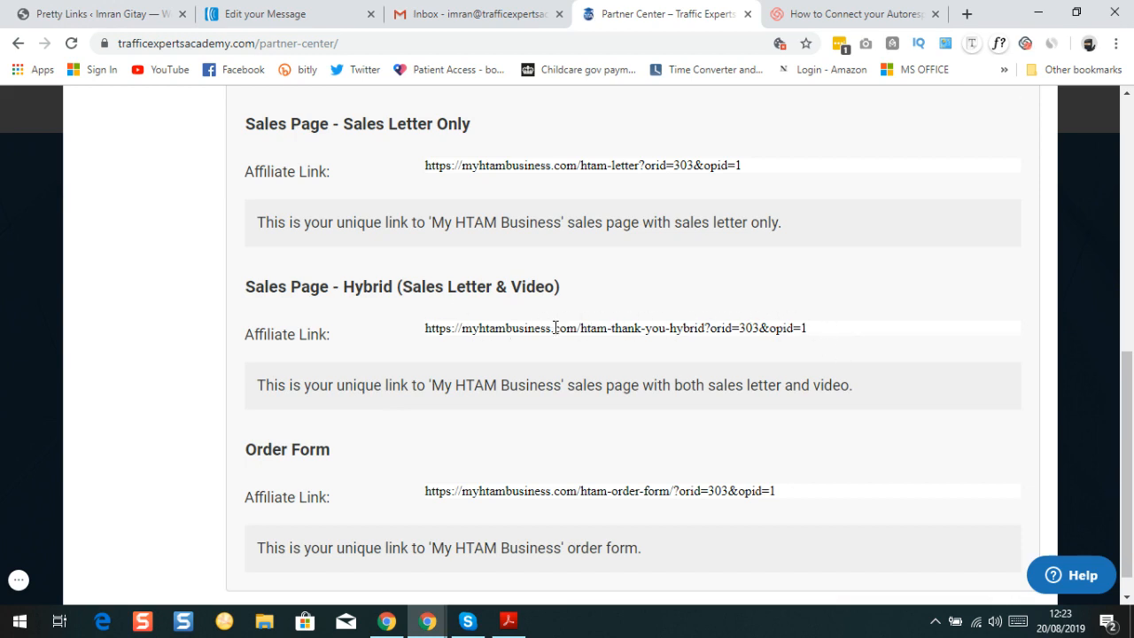
left_click(90, 19)
scroll(355, 372, "down", 5)
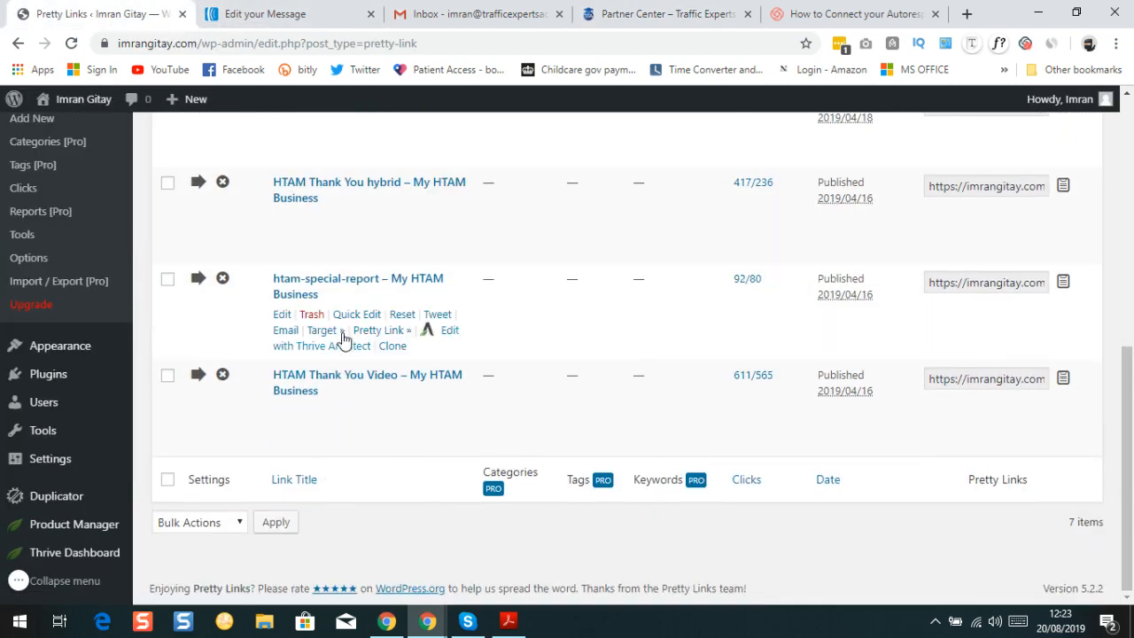
scroll(328, 297, "up", 1)
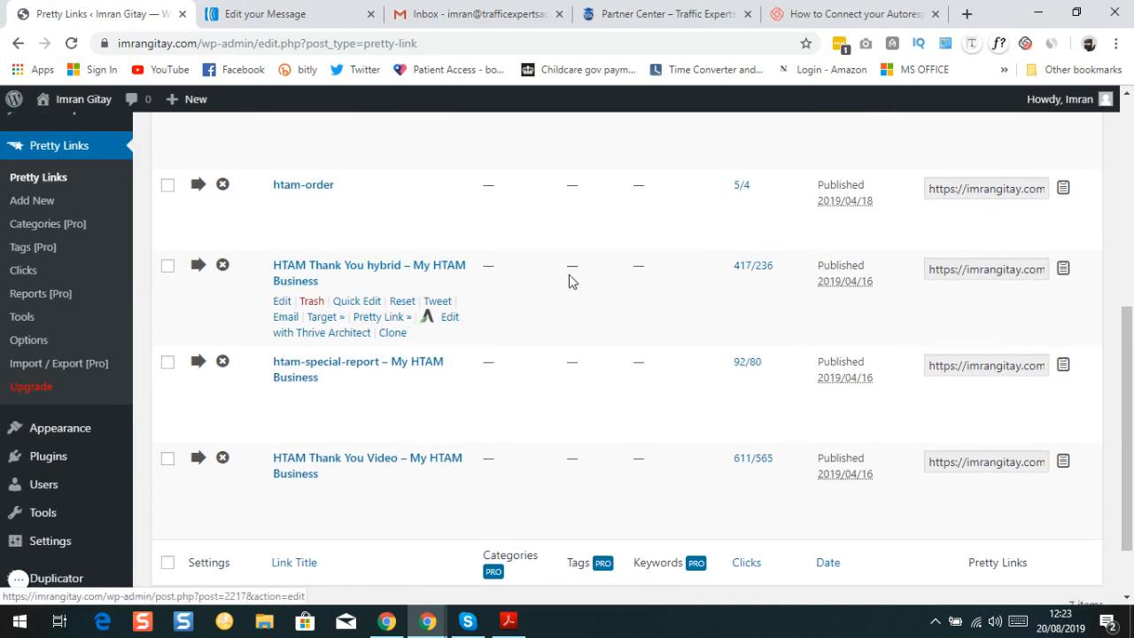
left_click(987, 270)
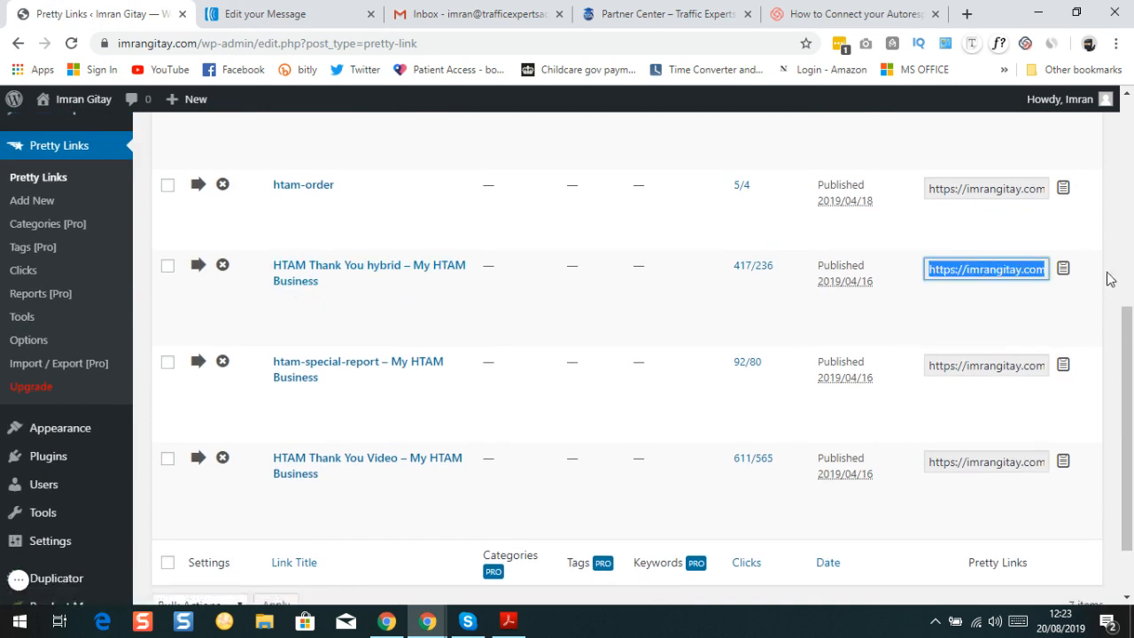
left_click(1064, 273)
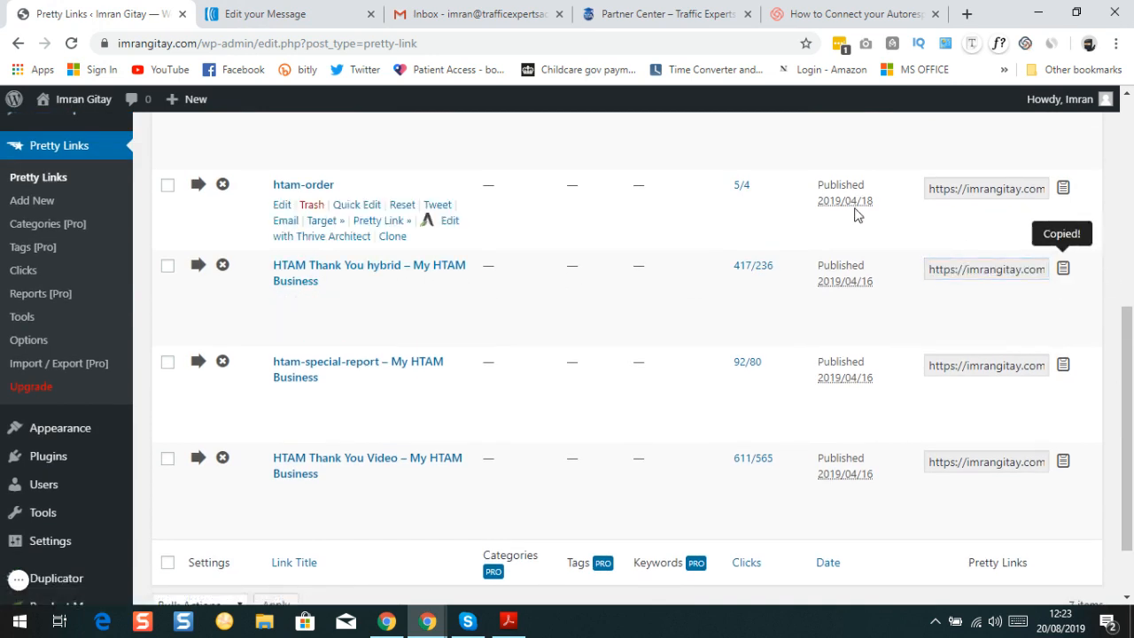
left_click(266, 15)
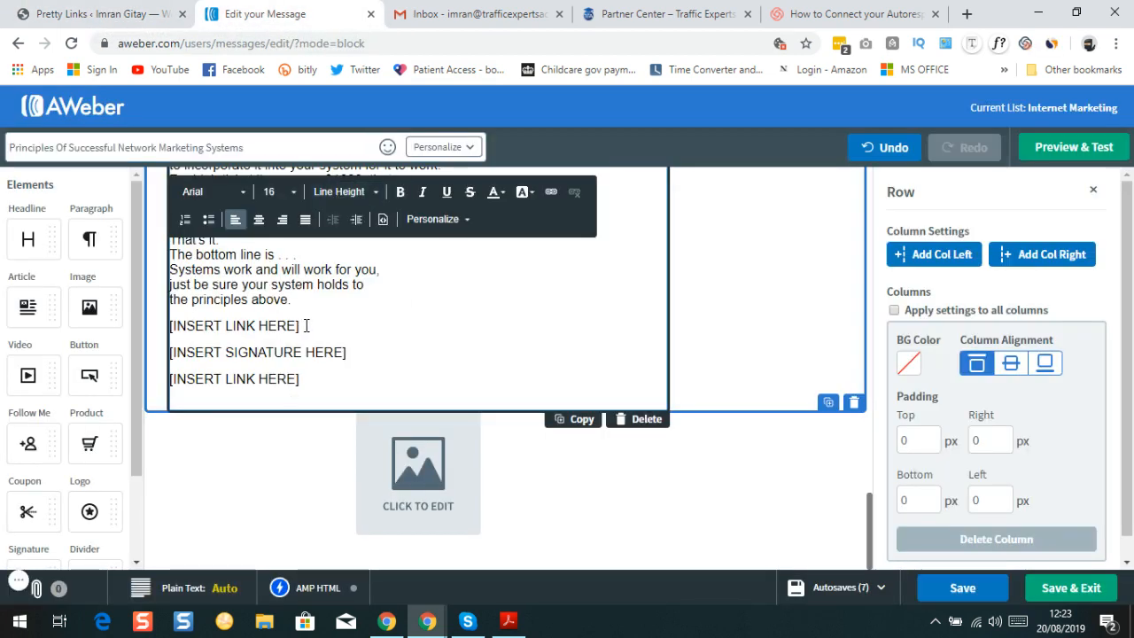
left_click(247, 327)
triple_click(302, 326)
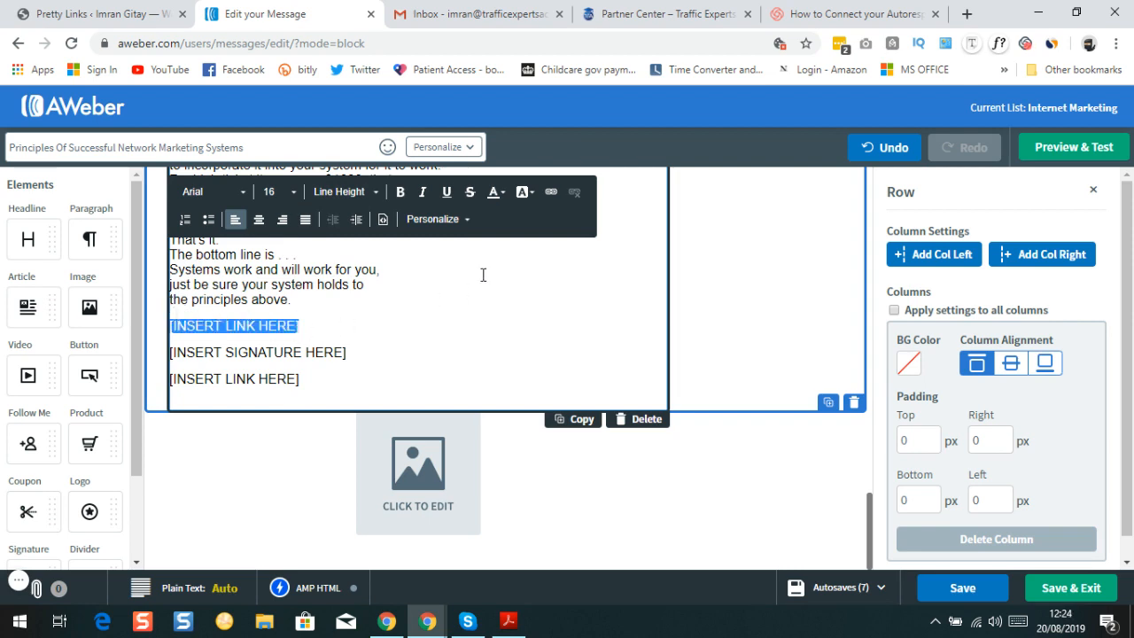
right_click(232, 320)
left_click(272, 101)
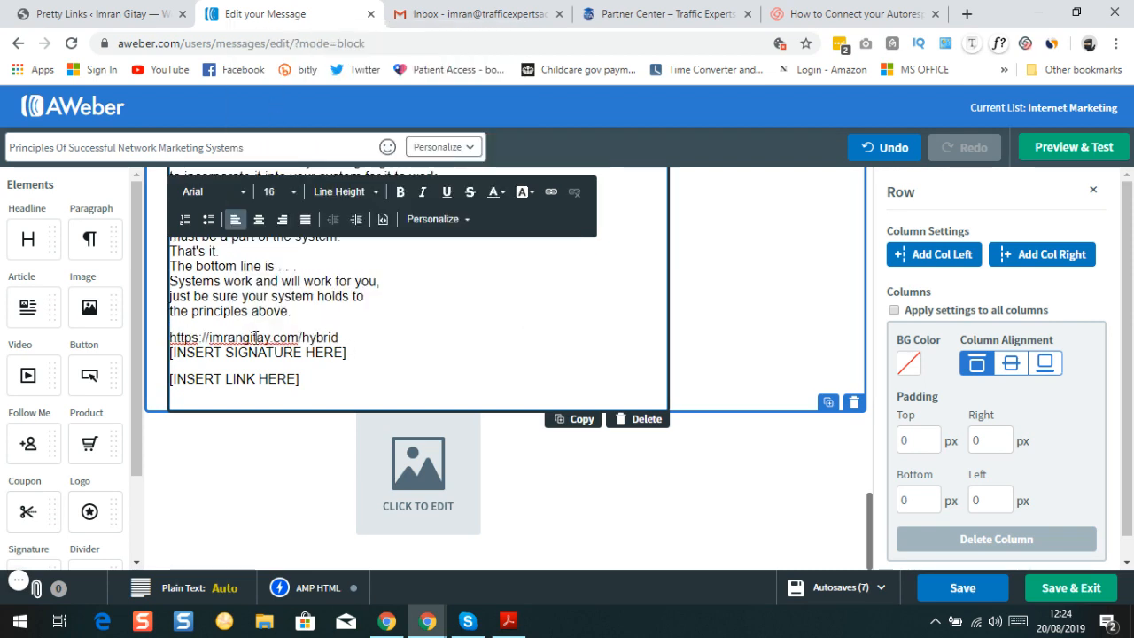
triple_click(349, 337)
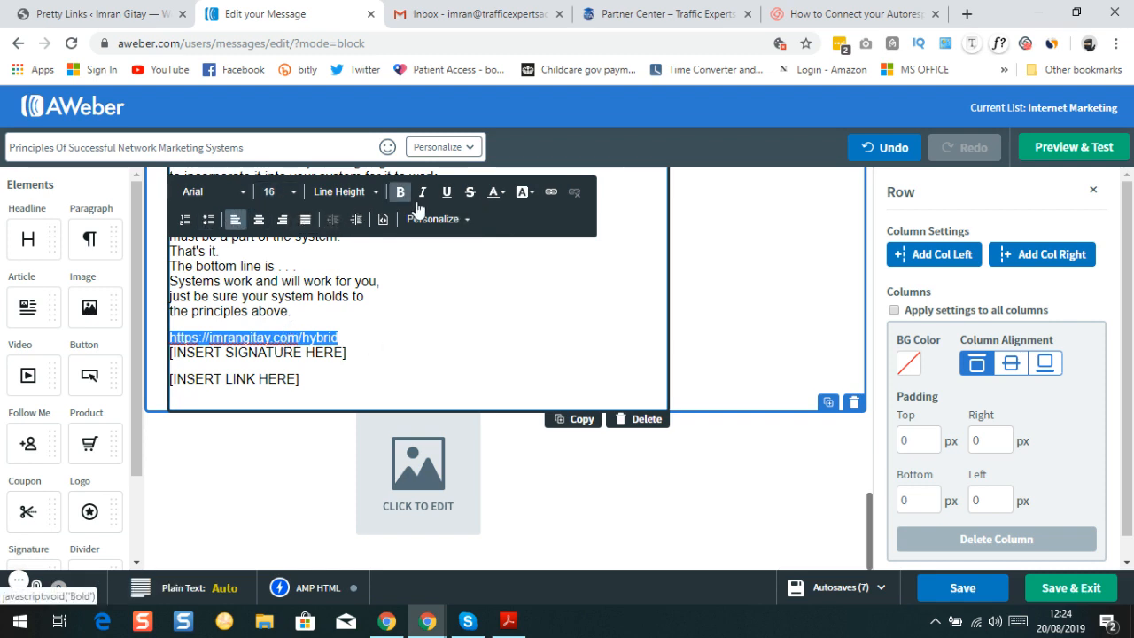
Make the hybrid URL line size 20 and bold, leaving its colour unchanged
left_click(295, 193)
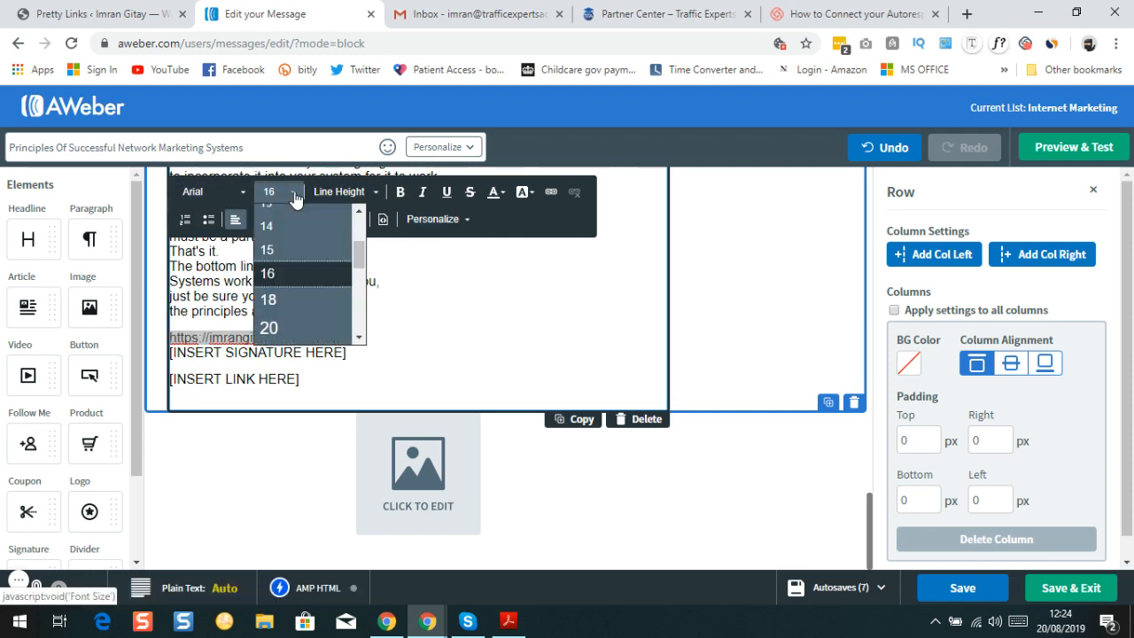
left_click(288, 329)
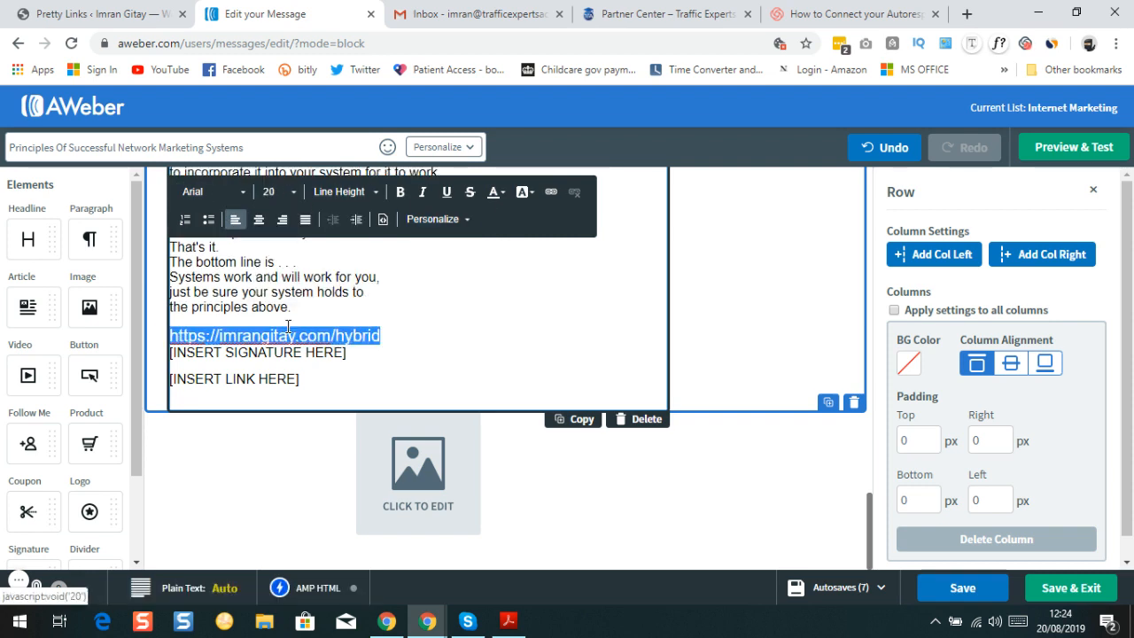
left_click(400, 191)
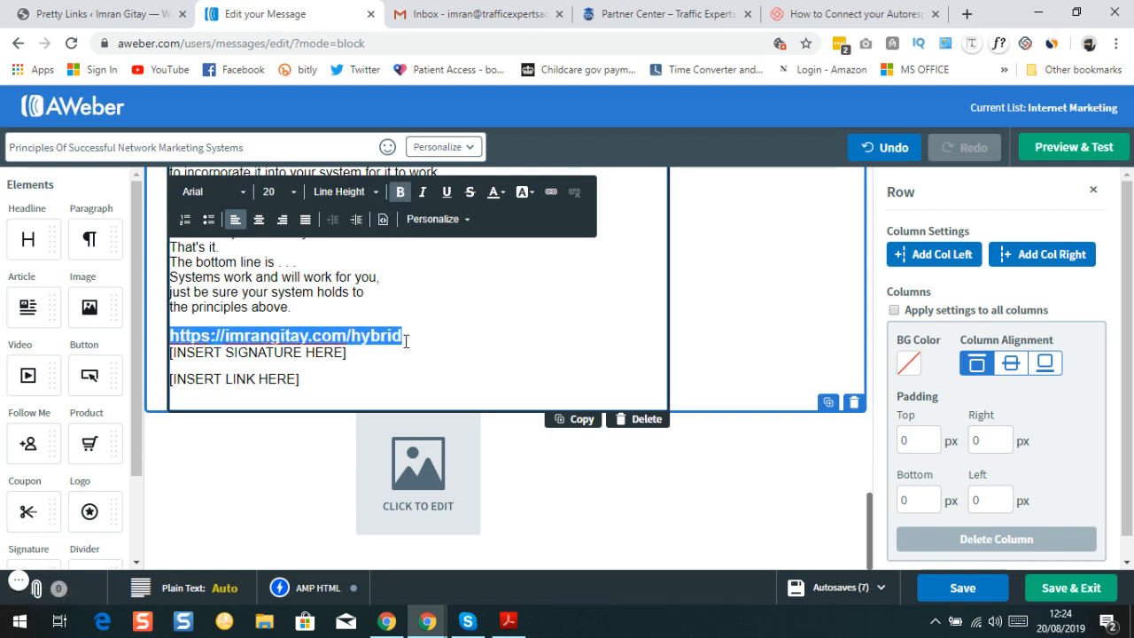
left_click(494, 193)
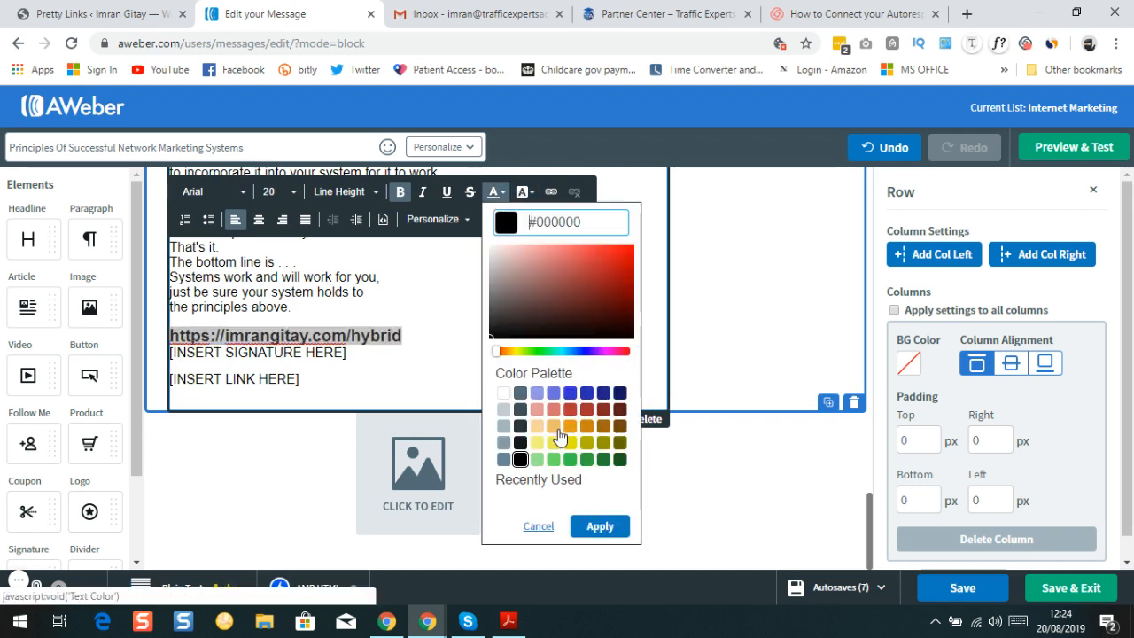
left_click(539, 526)
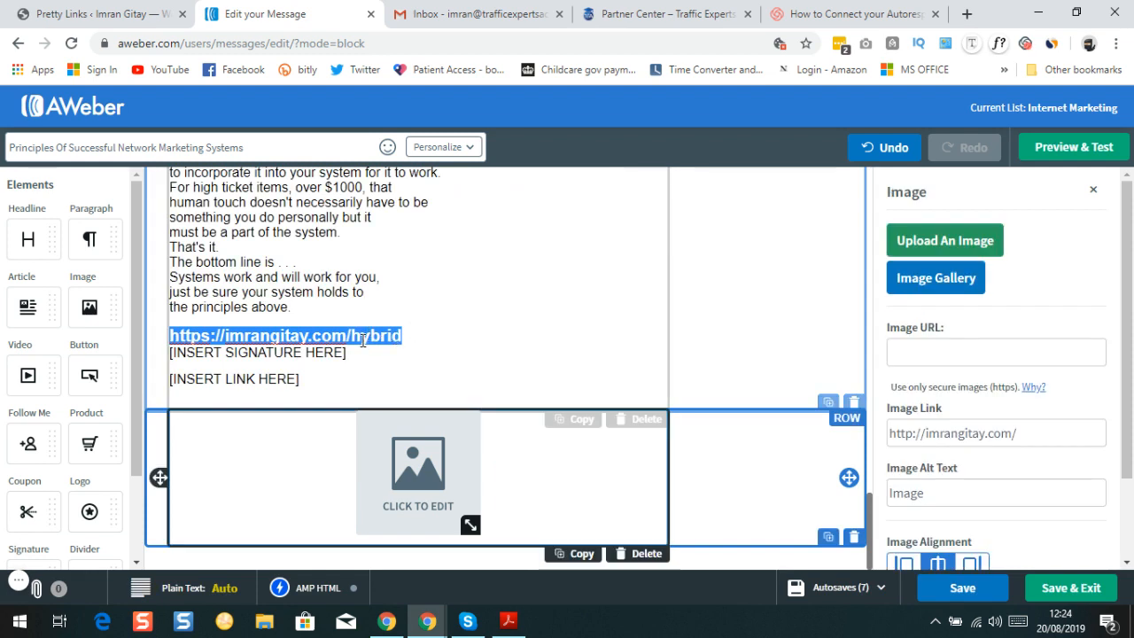
triple_click(362, 339)
key("ctrl+c")
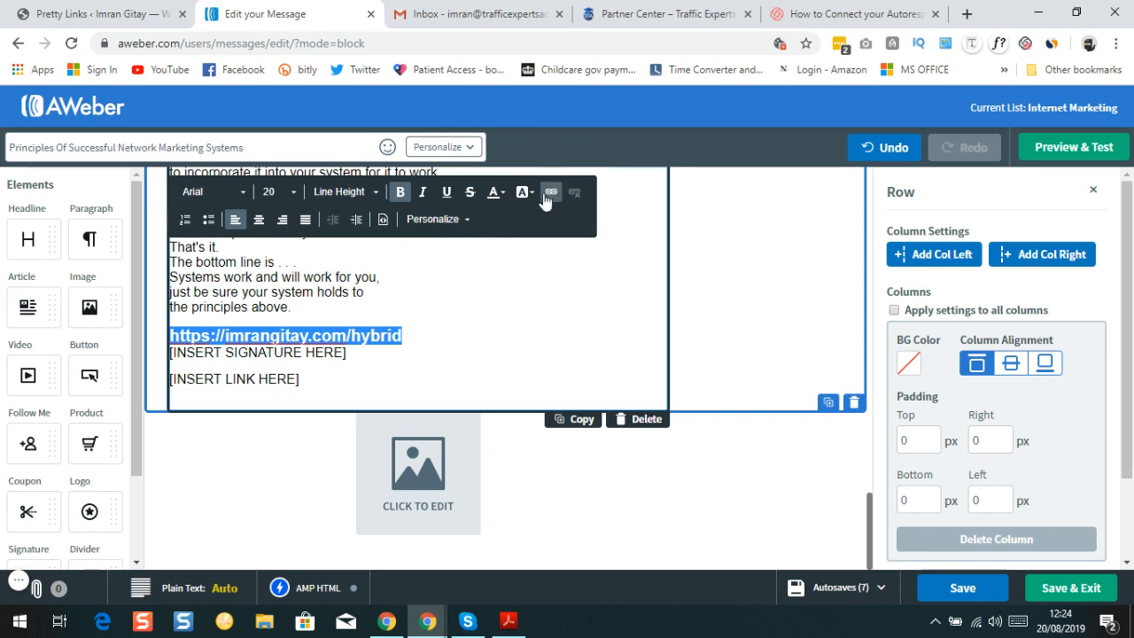
left_click(549, 191)
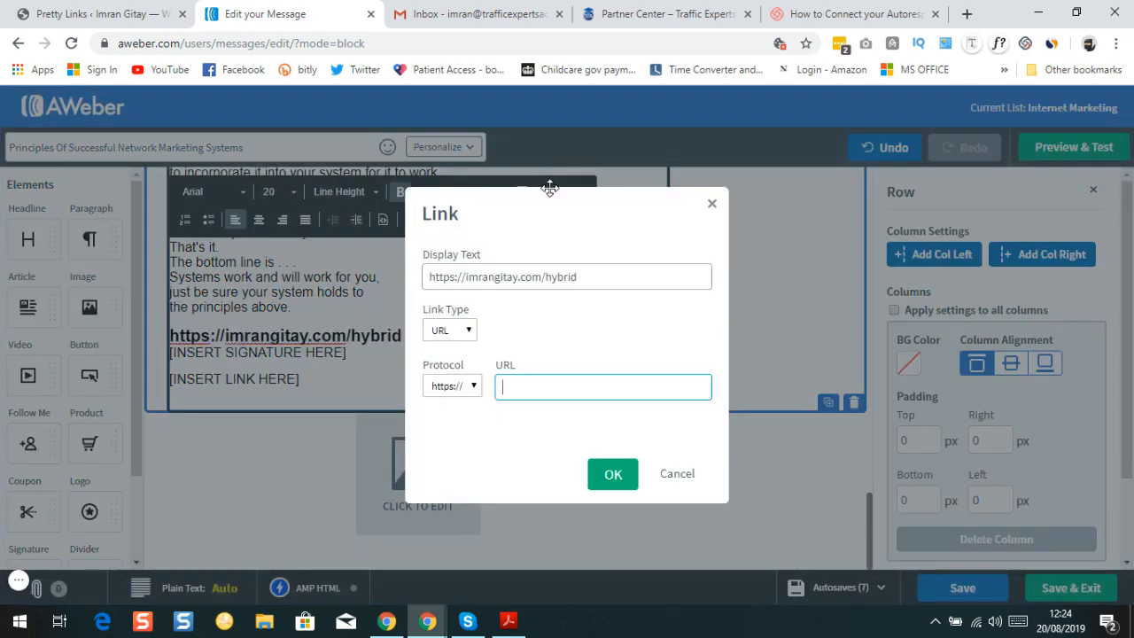
right_click(514, 387)
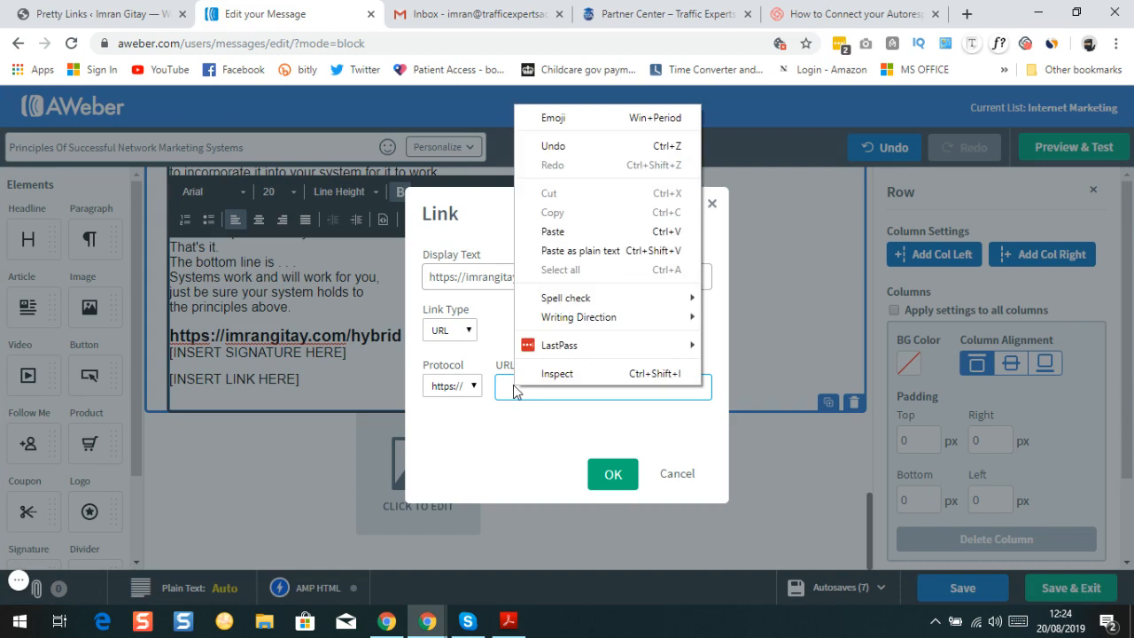
left_click(547, 250)
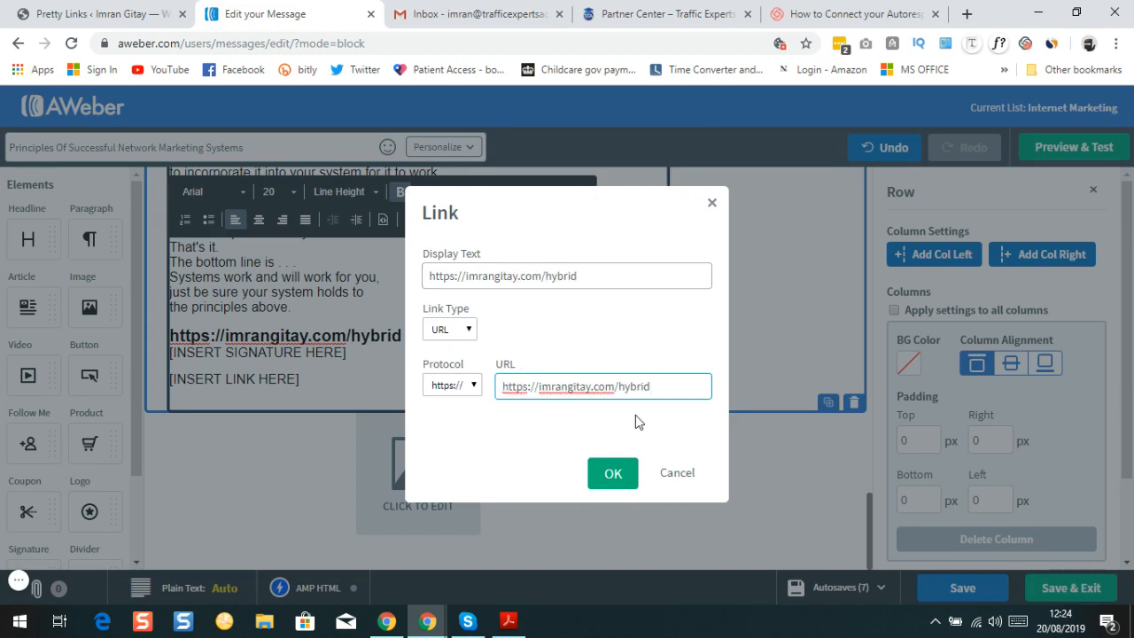
left_click(613, 471)
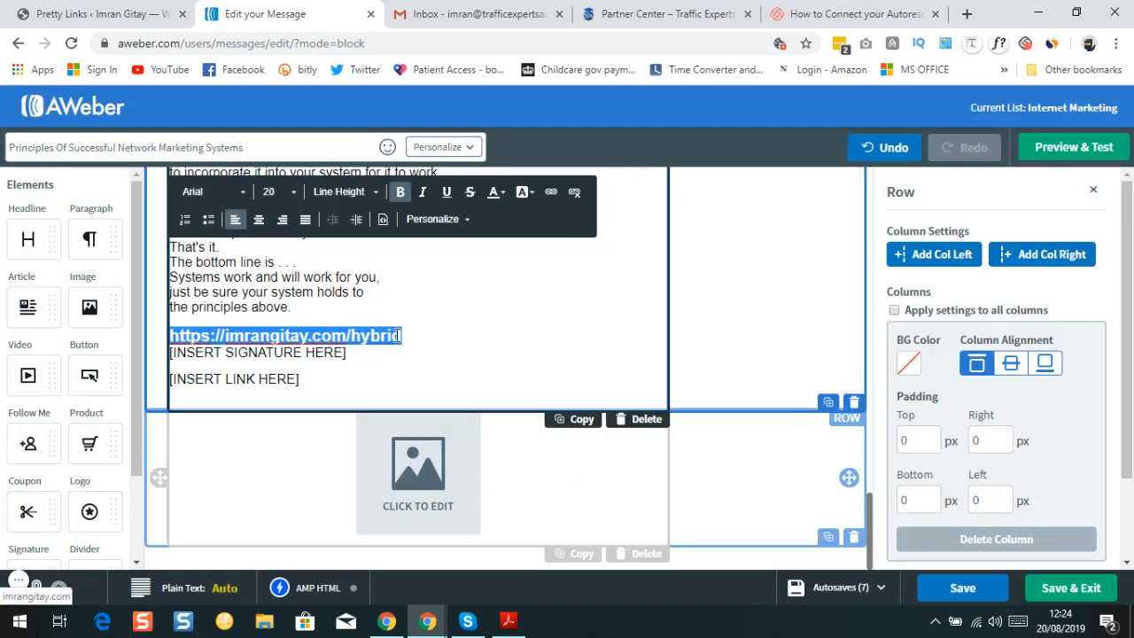
left_click(399, 344)
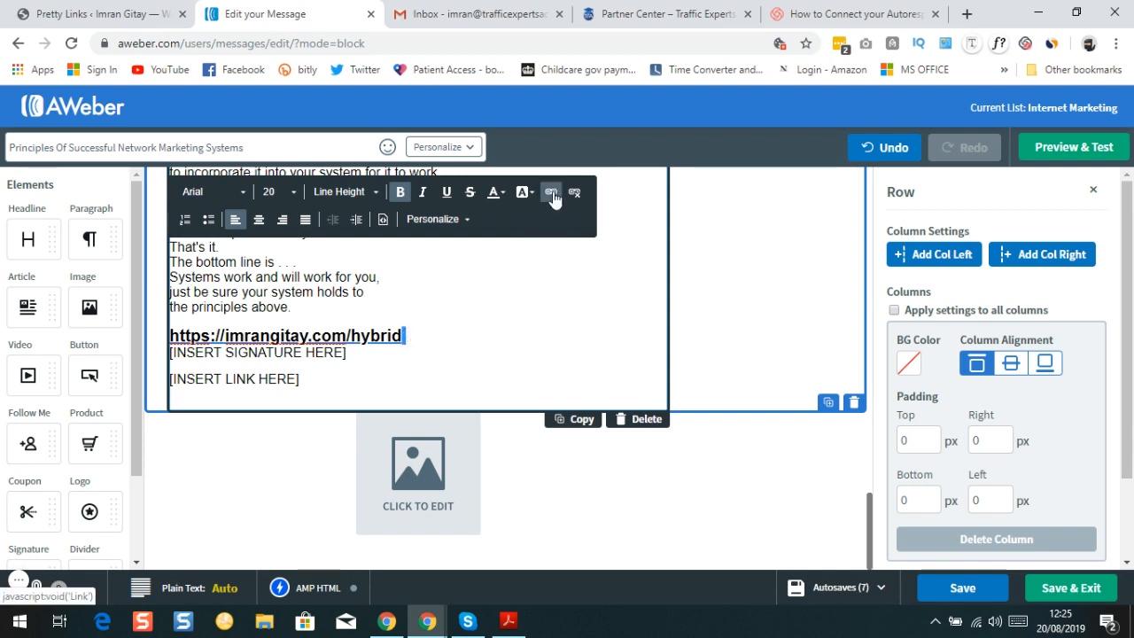
left_click(413, 336)
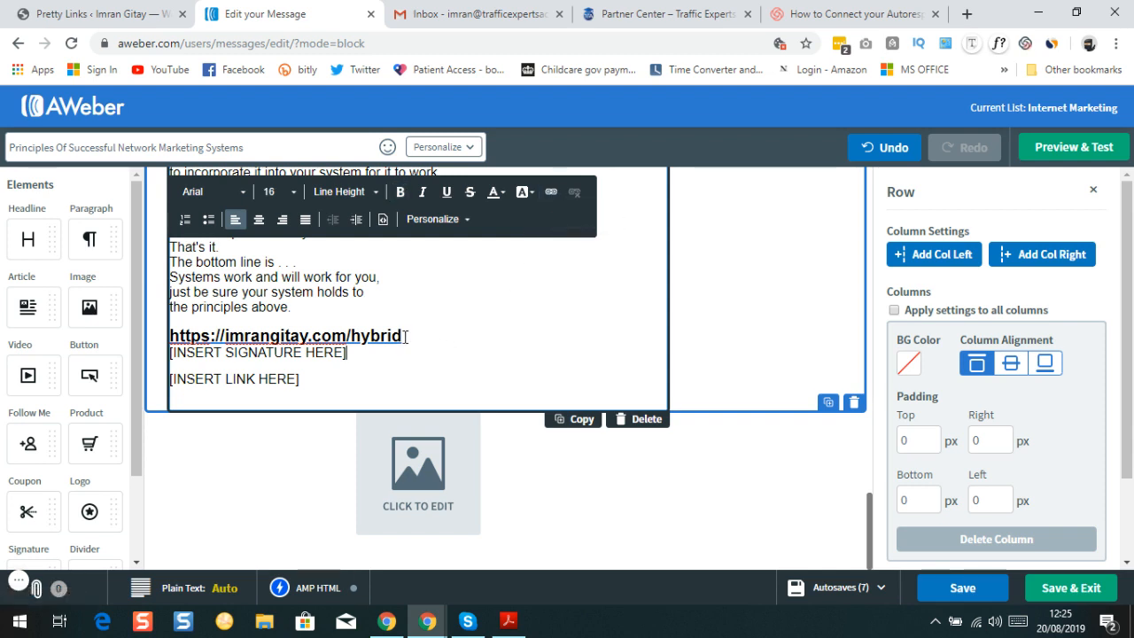
triple_click(404, 336)
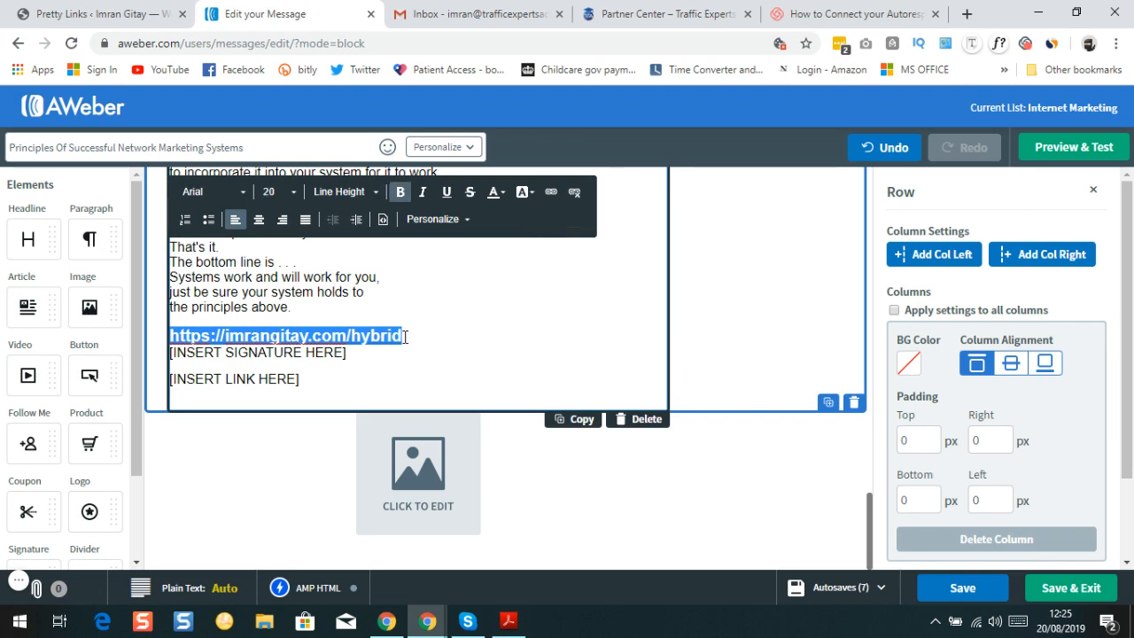
left_click(552, 193)
key("ctrl+c")
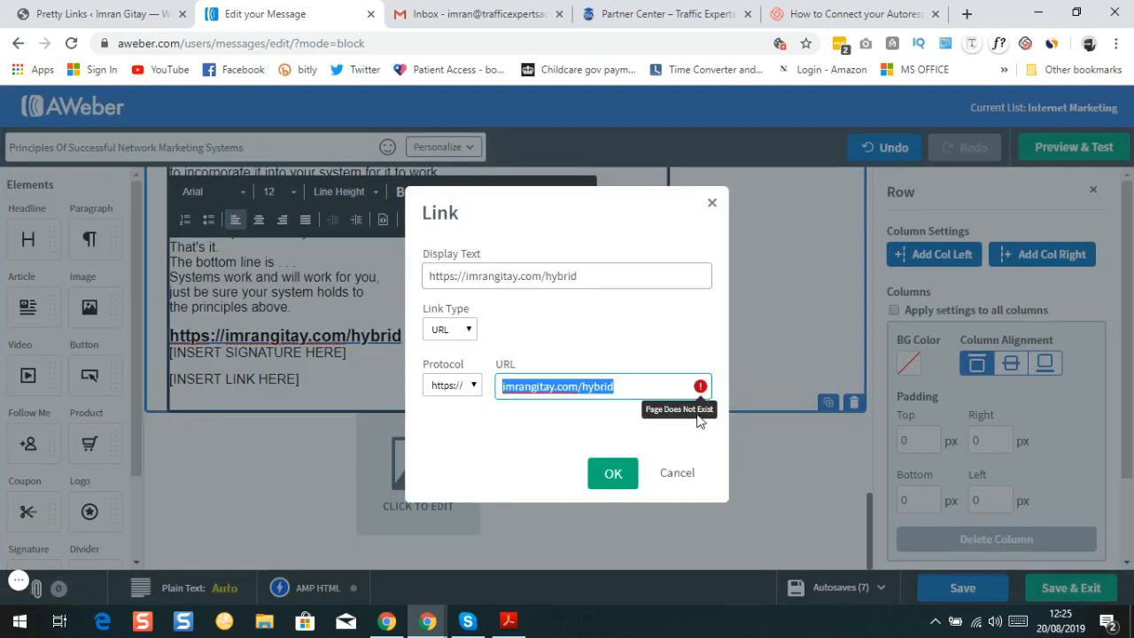
left_click(477, 389)
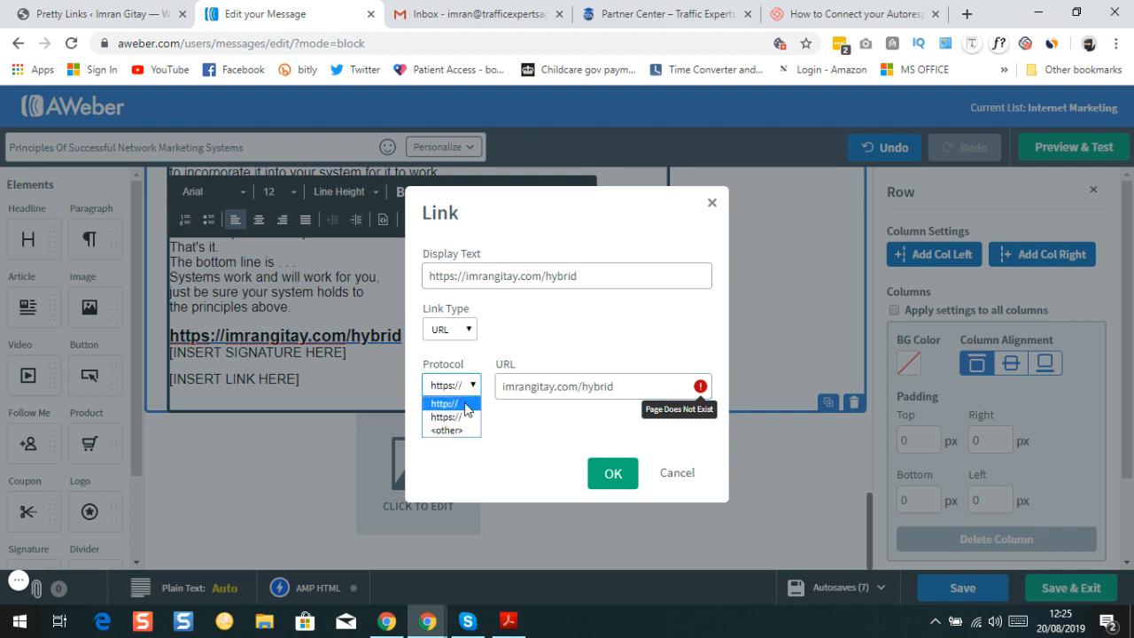
left_click(454, 406)
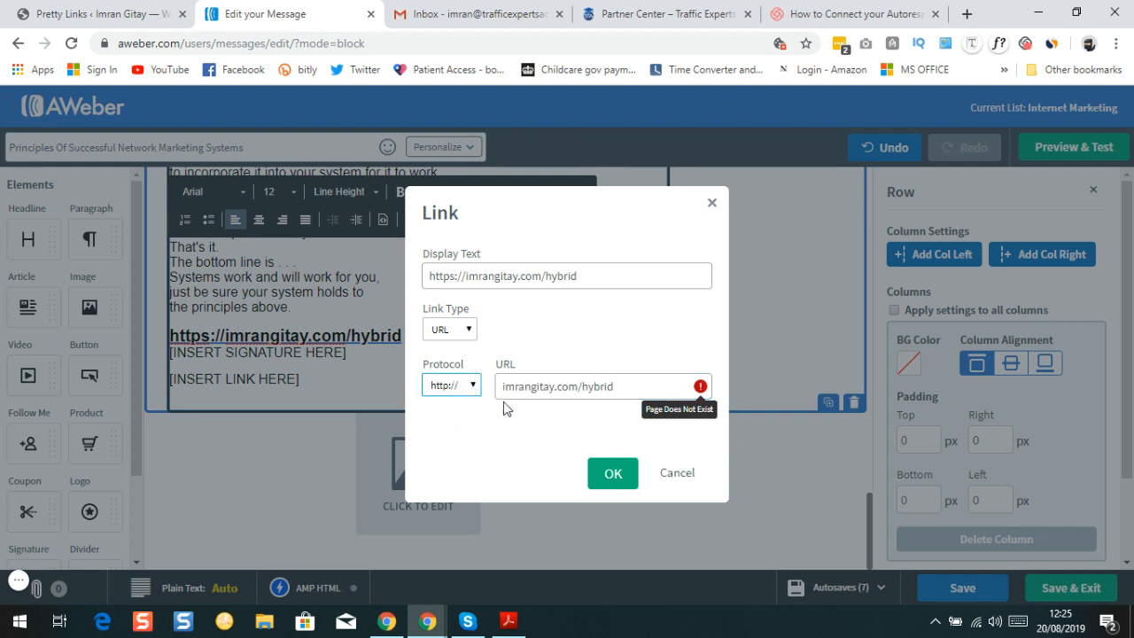
left_click(540, 397)
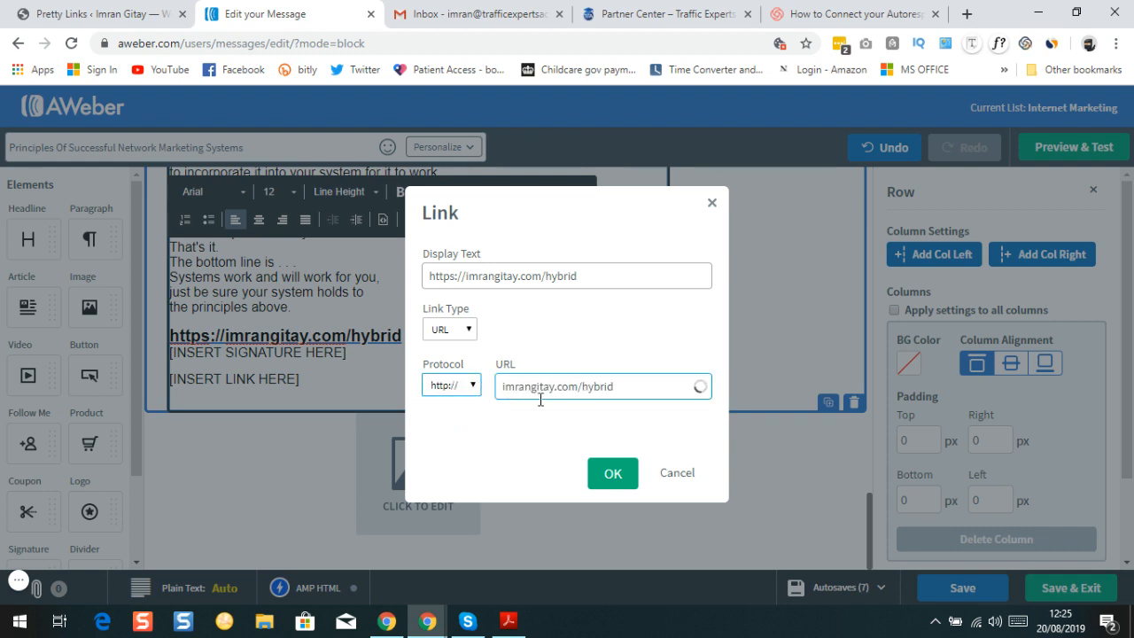
left_click(468, 394)
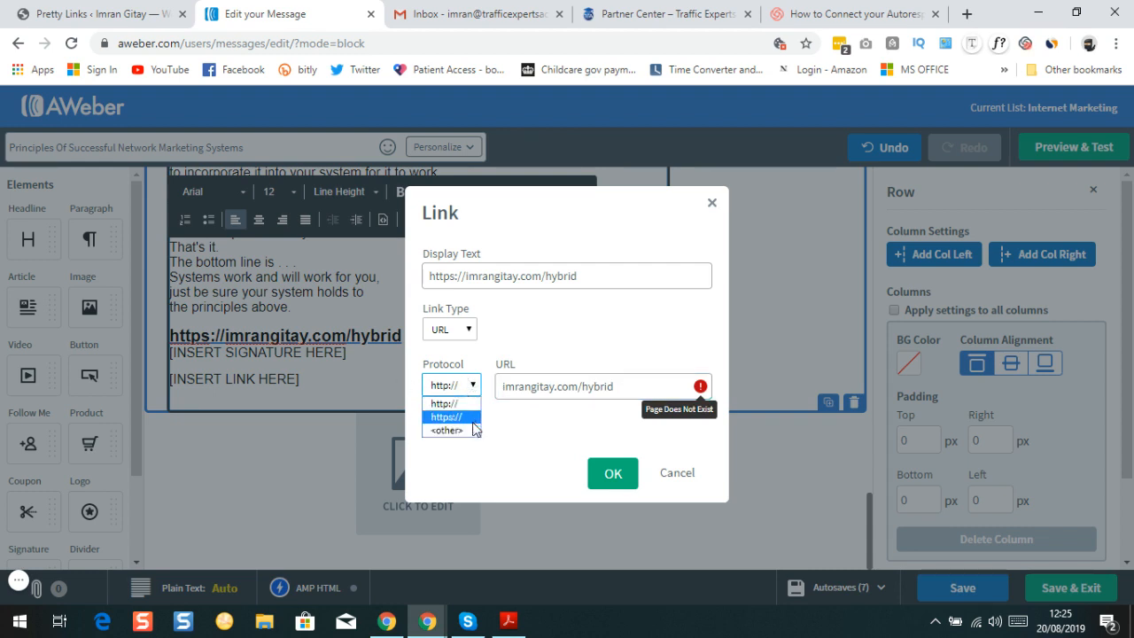
left_click(466, 417)
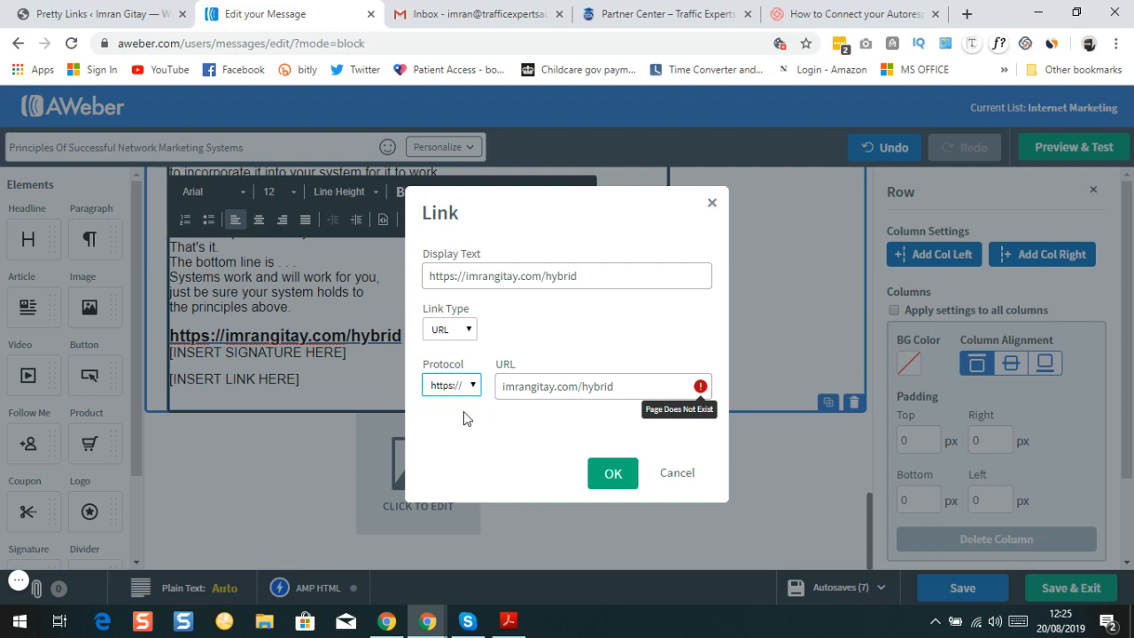
left_click(613, 474)
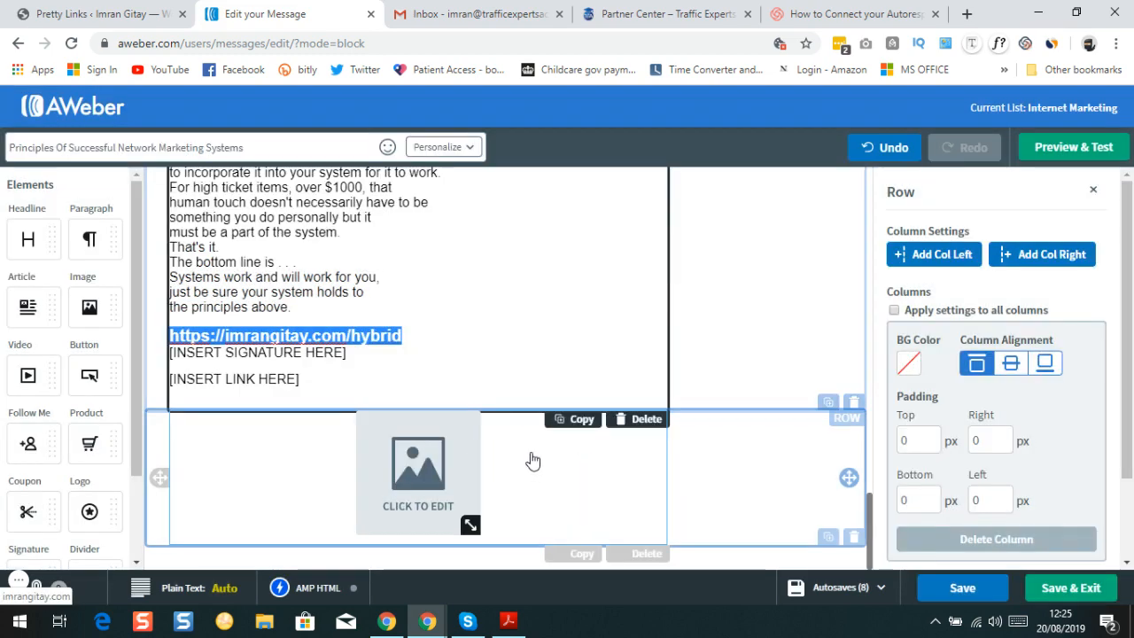
left_click(444, 334)
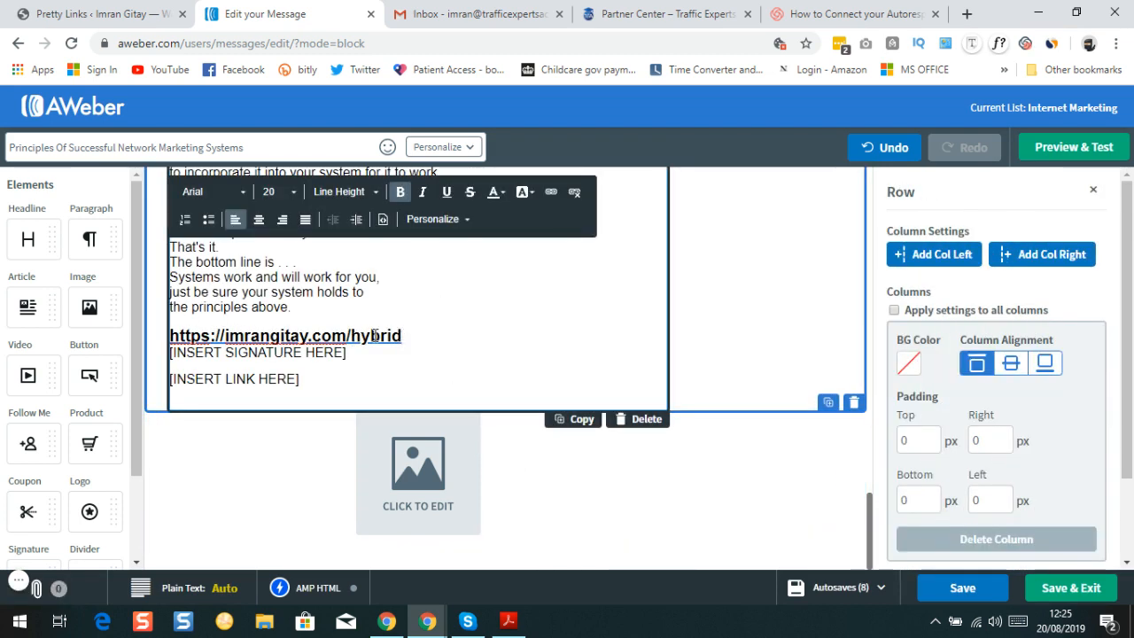
key("Return")
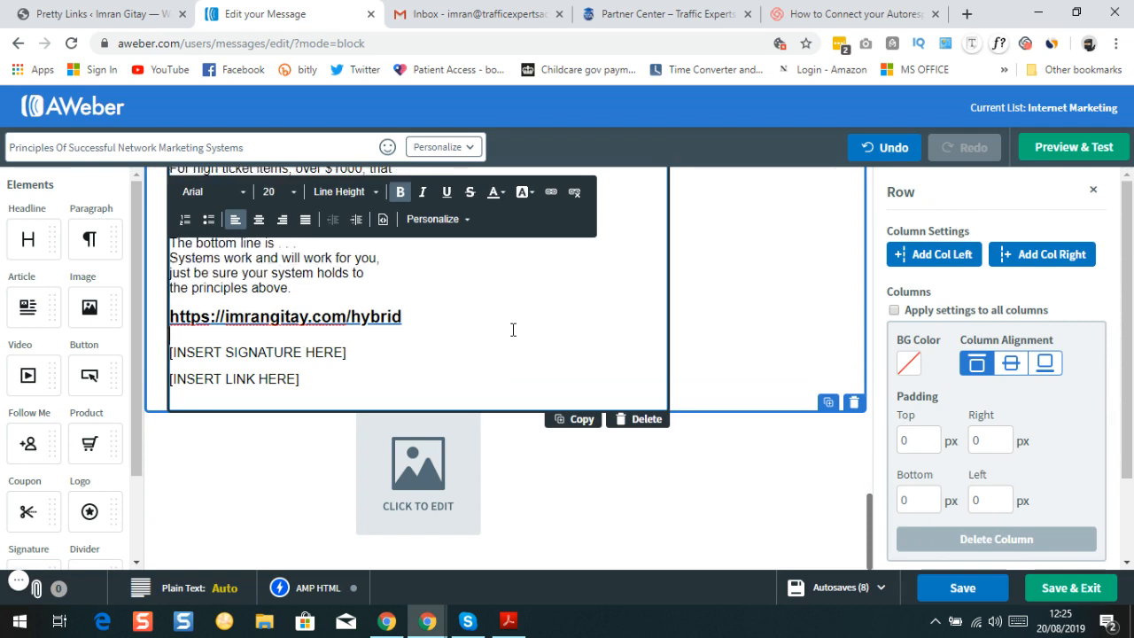
Paste the hybrid URL over the [INSERT LINK HERE] placeholder
left_click(300, 378)
triple_click(300, 378)
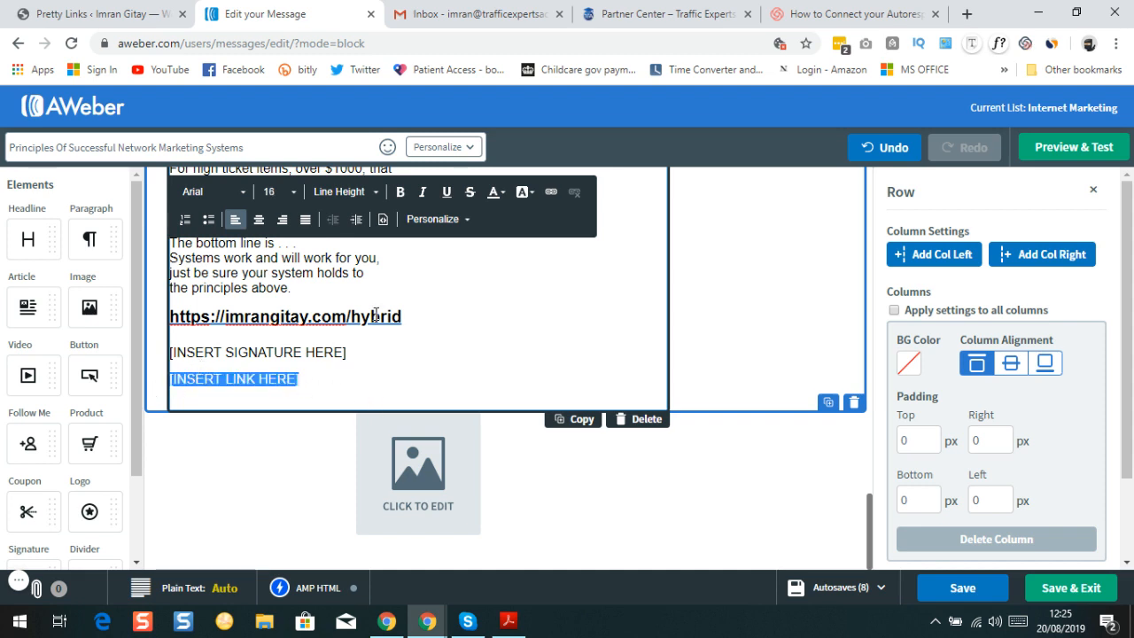
right_click(274, 382)
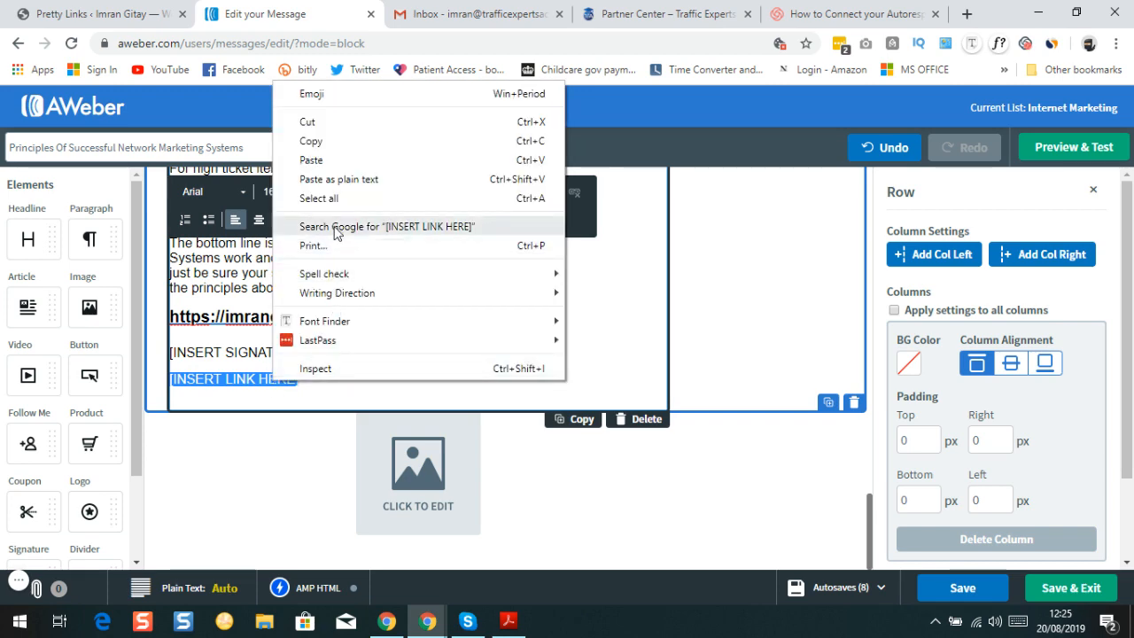
left_click(311, 160)
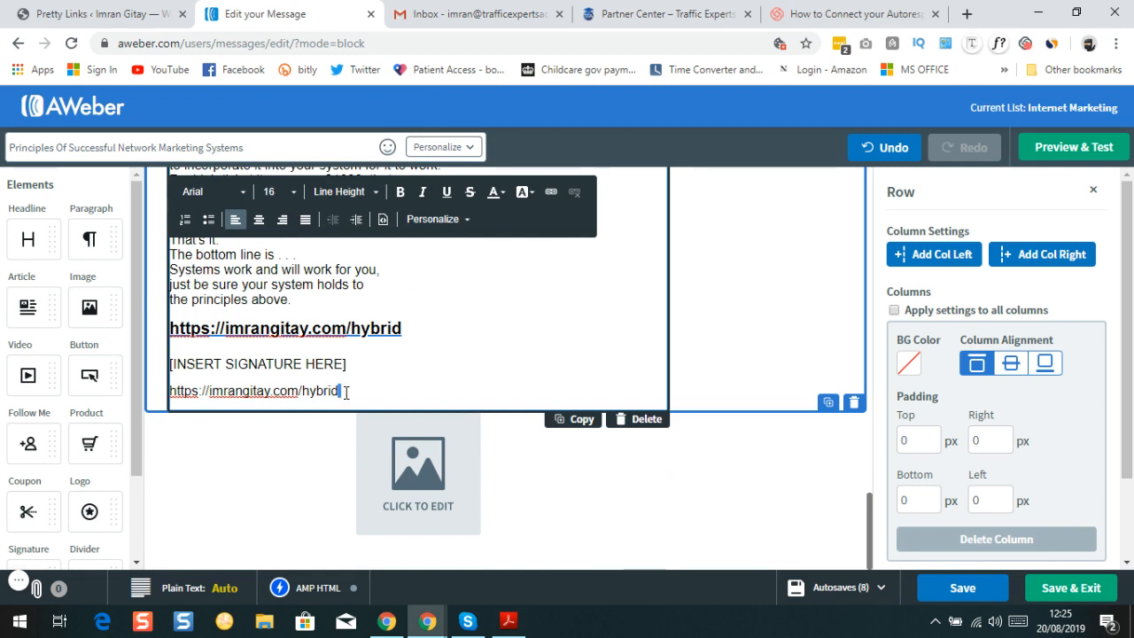
triple_click(347, 393)
double_click(346, 392)
triple_click(343, 391)
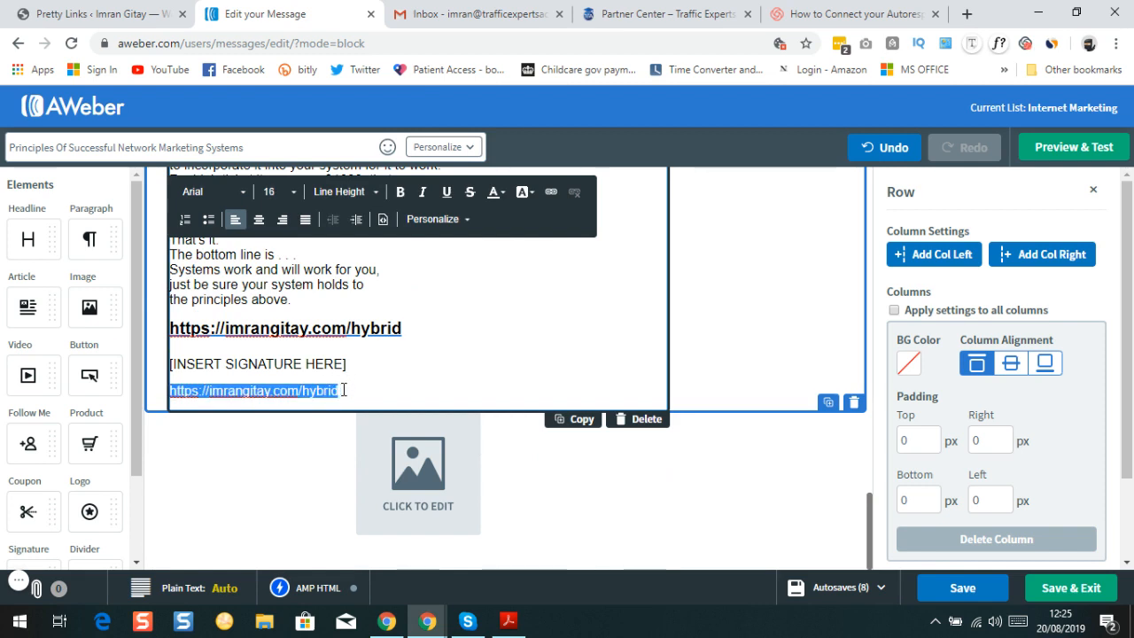
left_click(295, 196)
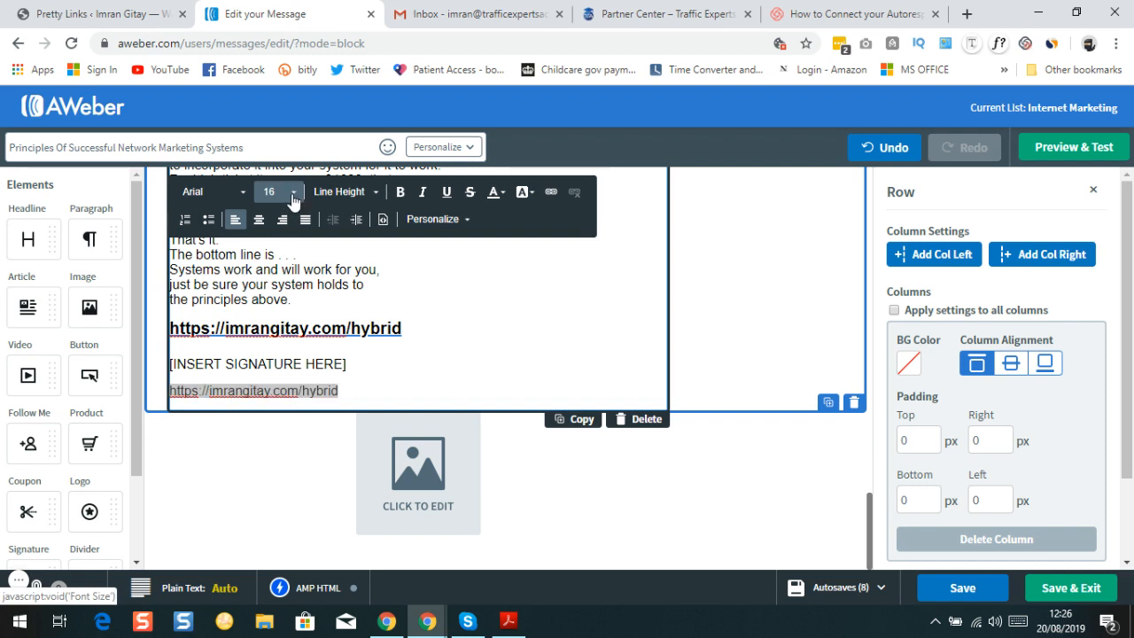
left_click(293, 197)
scroll(285, 295, "down", 3)
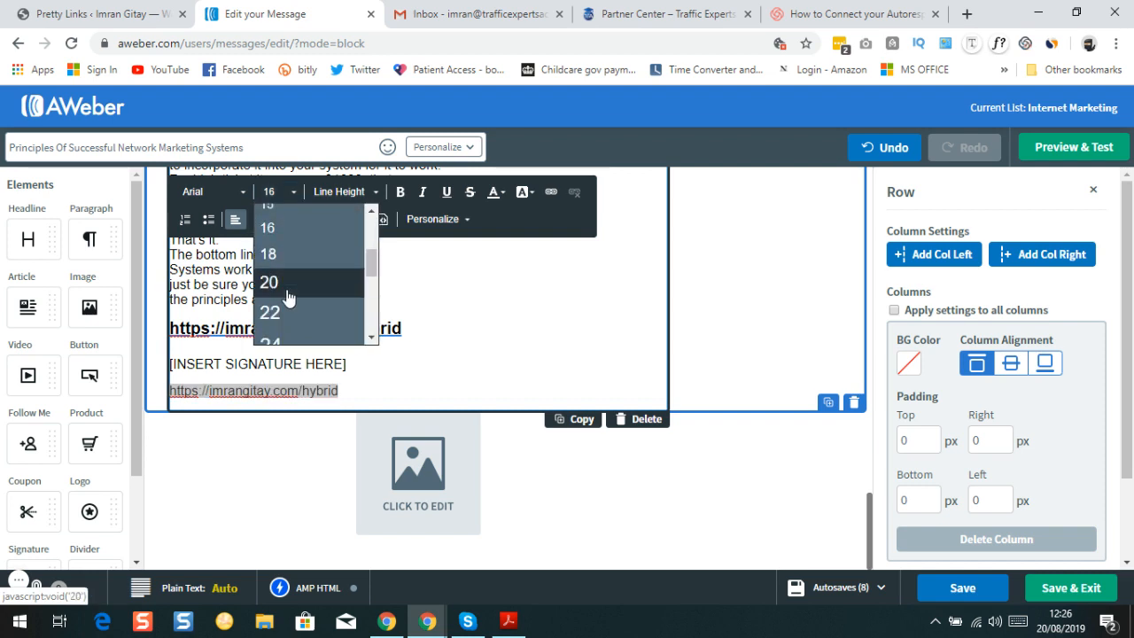
left_click(289, 293)
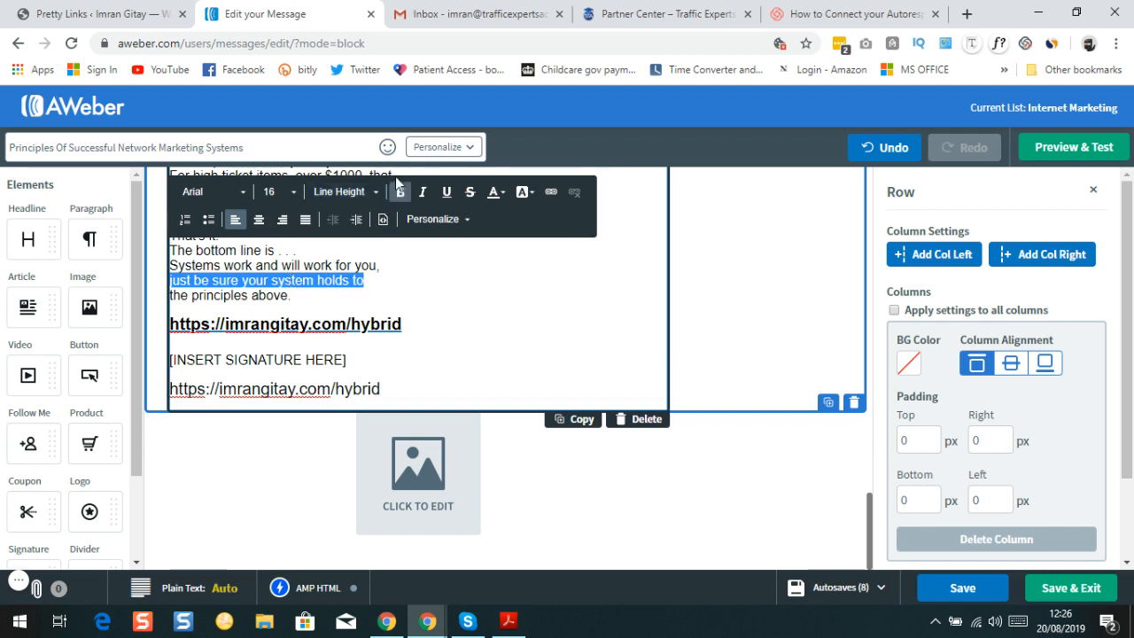
left_click(401, 393)
triple_click(397, 392)
key("ctrl+c")
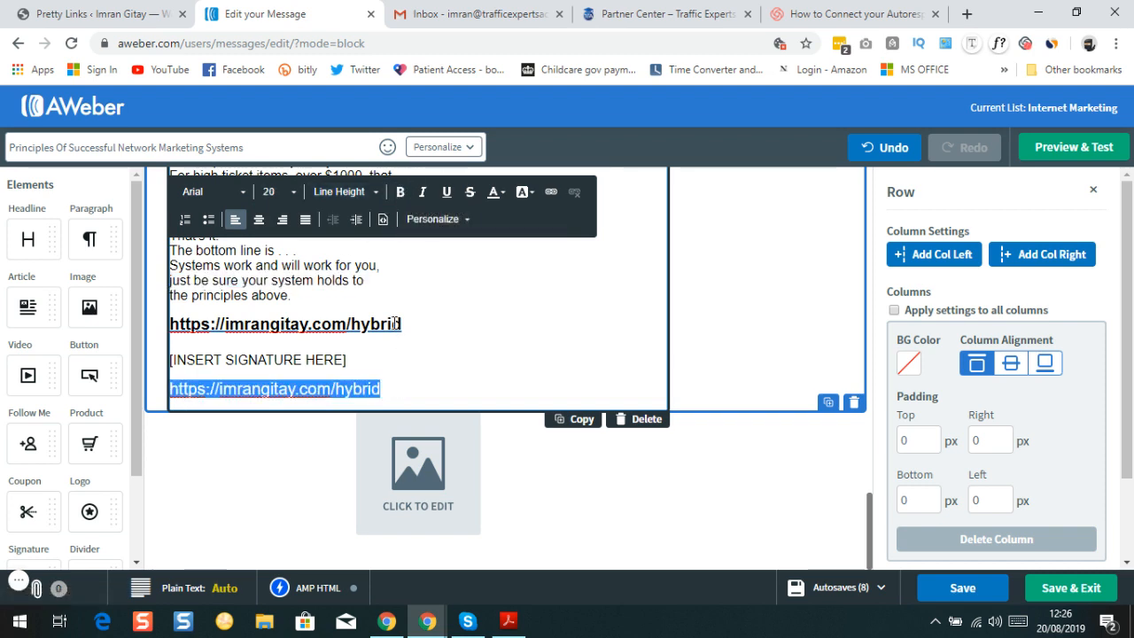
left_click(400, 195)
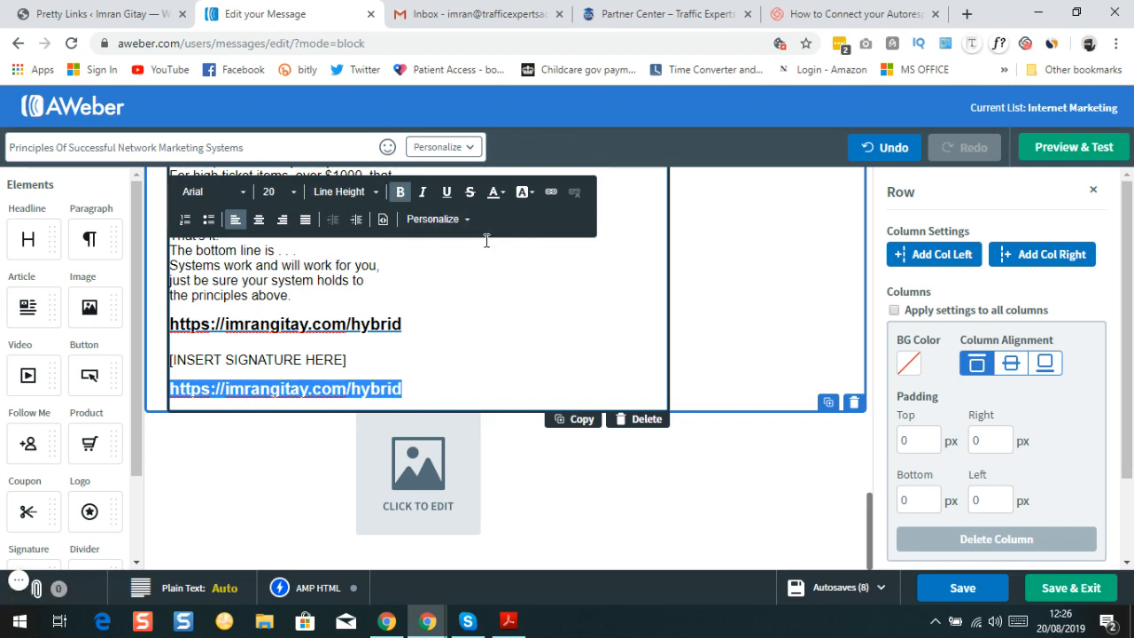
left_click(549, 192)
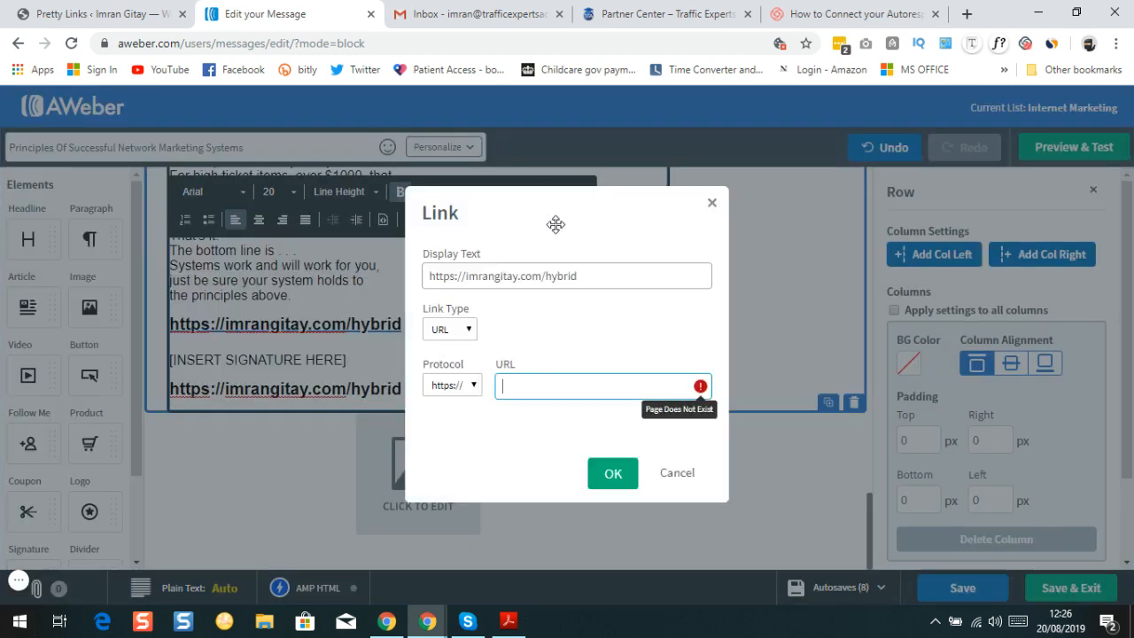
right_click(537, 382)
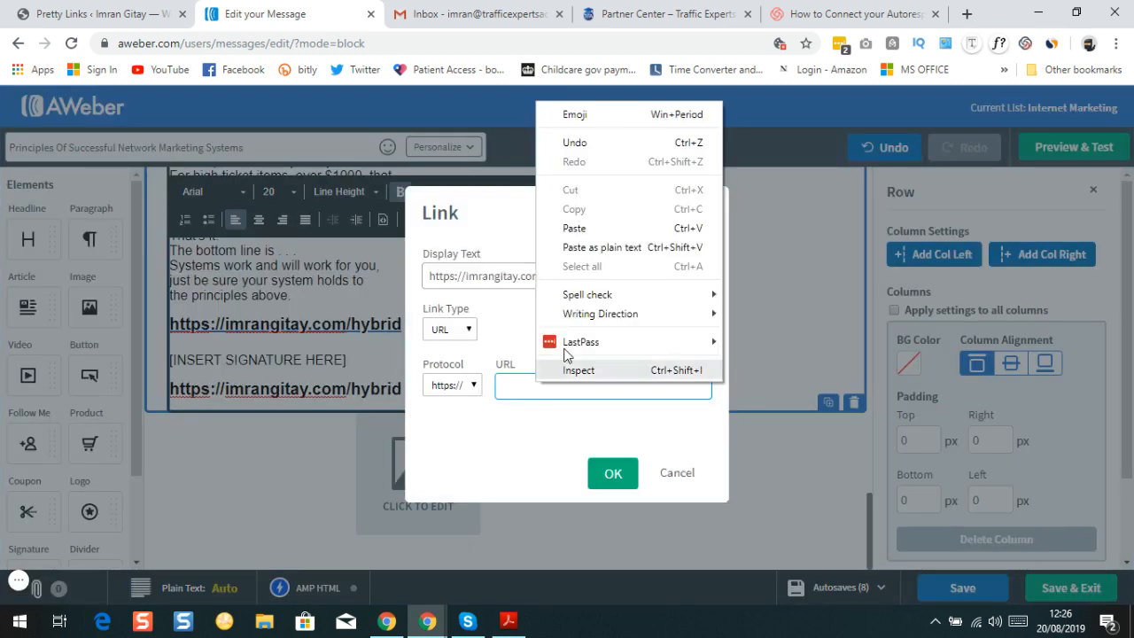
left_click(574, 228)
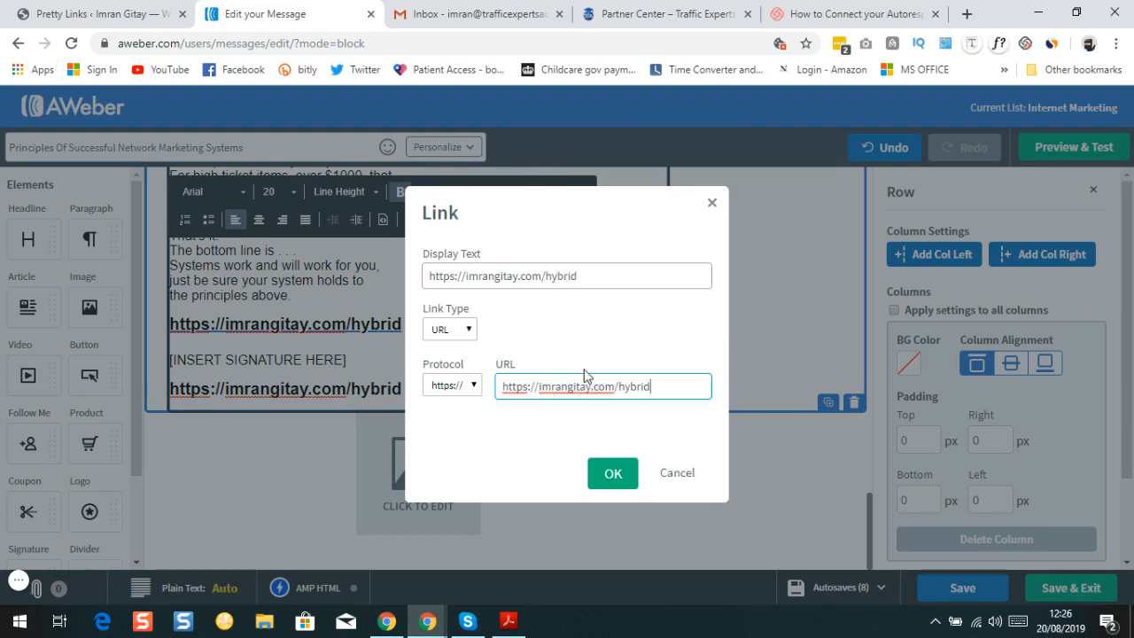
left_click(613, 474)
Check the first URL's link settings and close them without changes
left_click(512, 321)
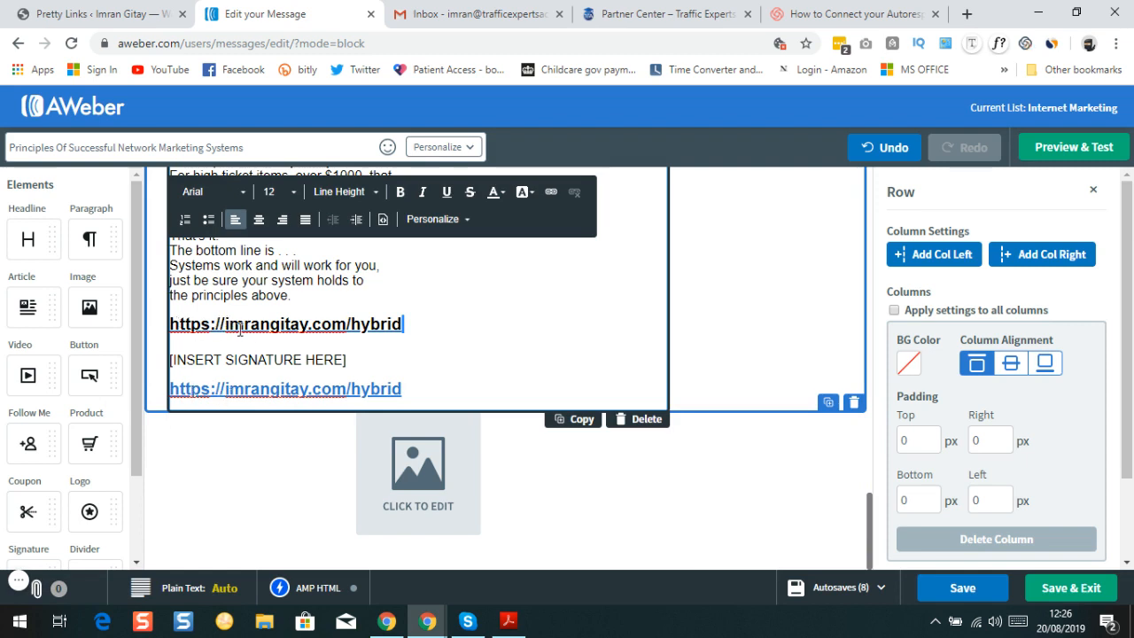
double_click(405, 325)
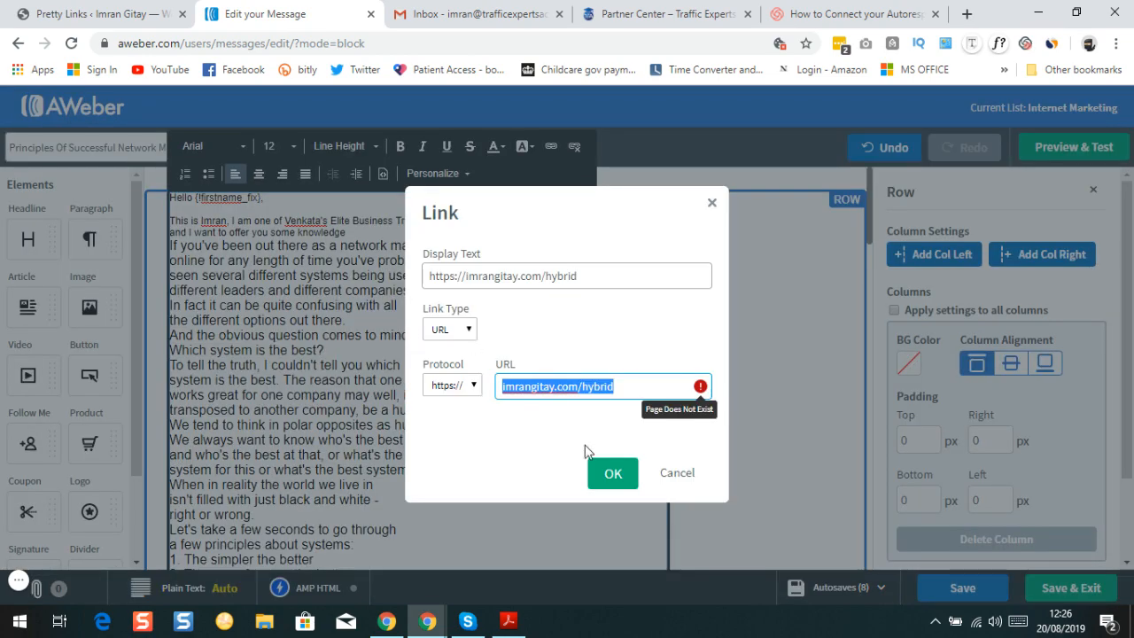
left_click(692, 475)
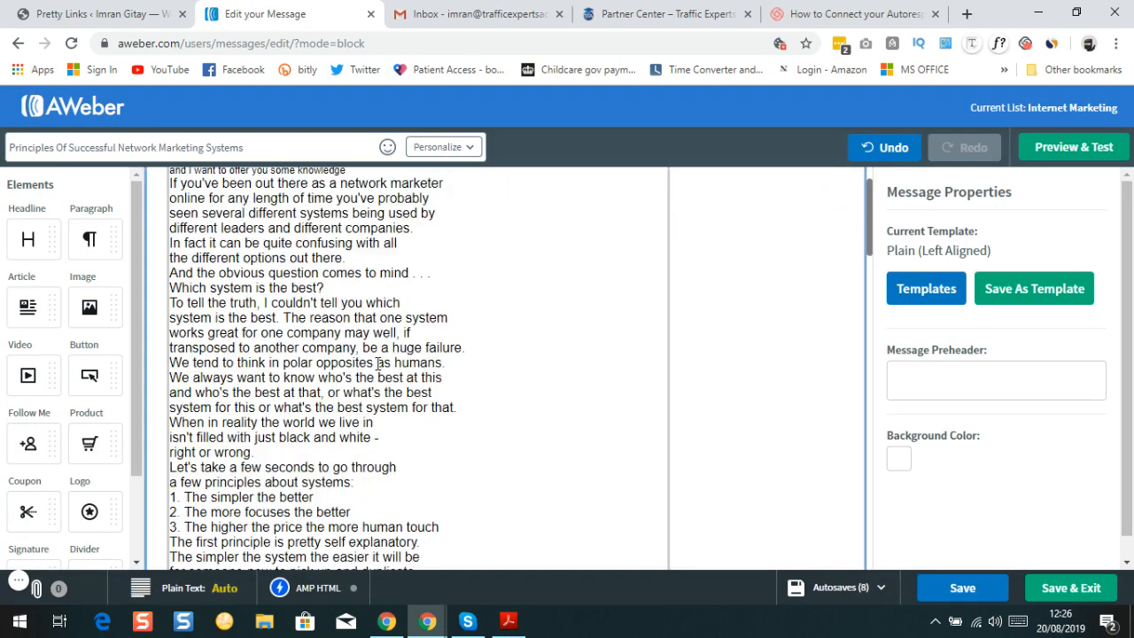
scroll(379, 364, "down", 19)
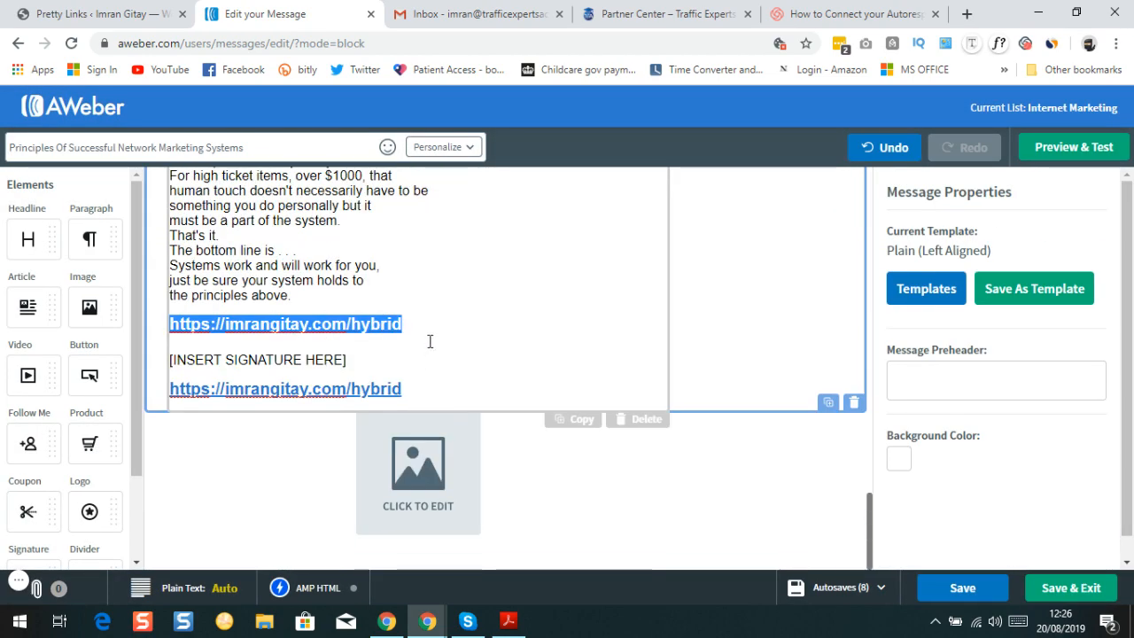
left_click(415, 324)
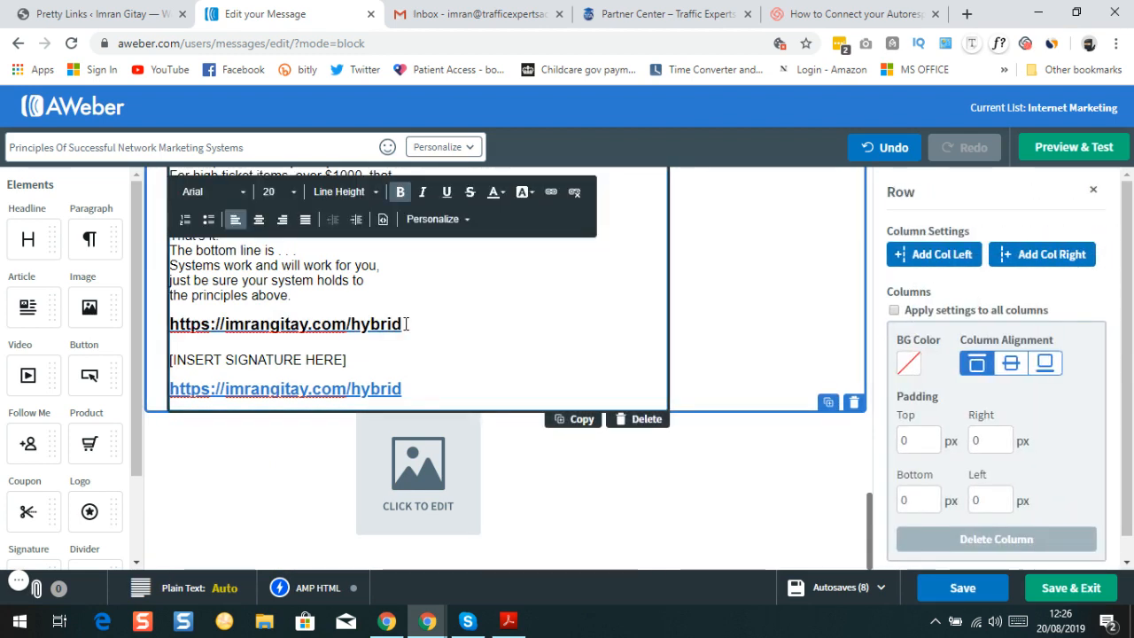
triple_click(406, 324)
left_click(494, 191)
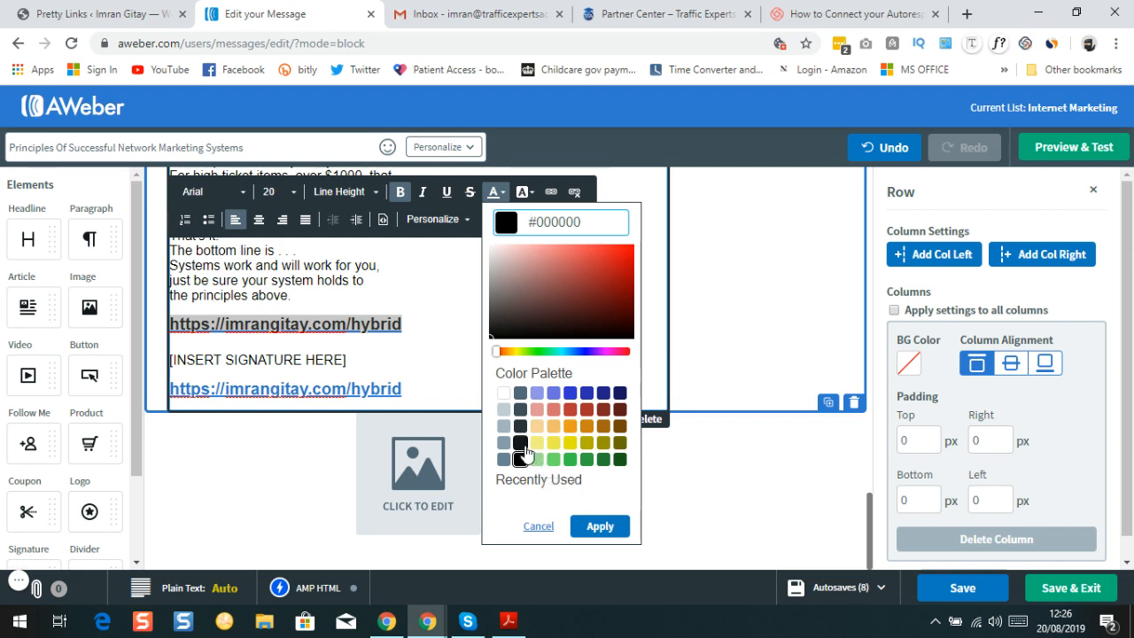
left_click(404, 390)
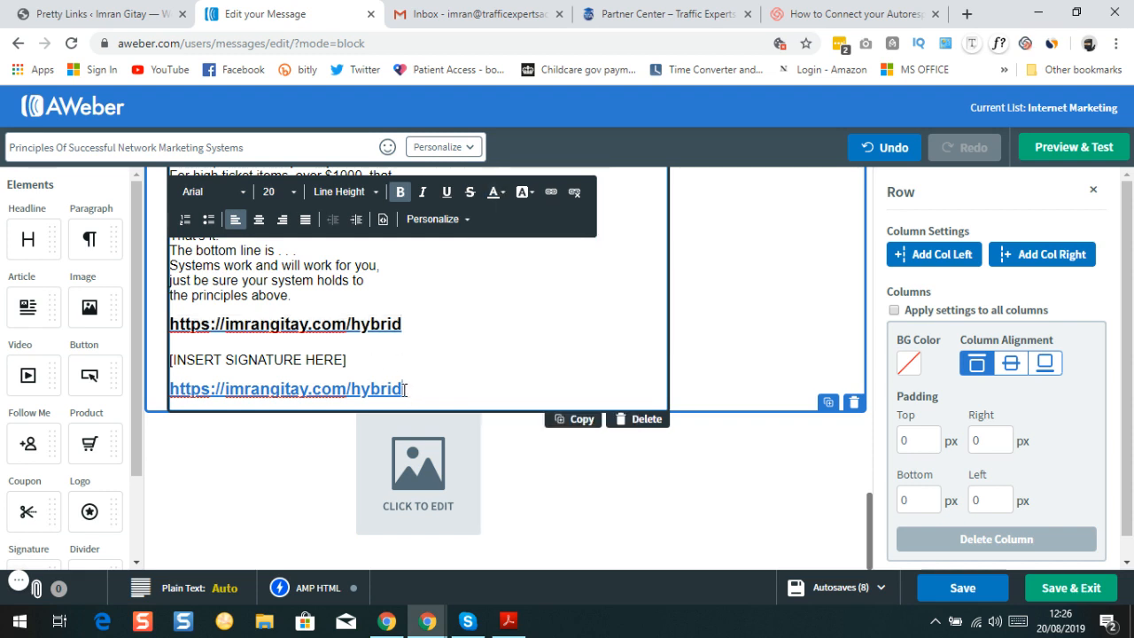
triple_click(404, 390)
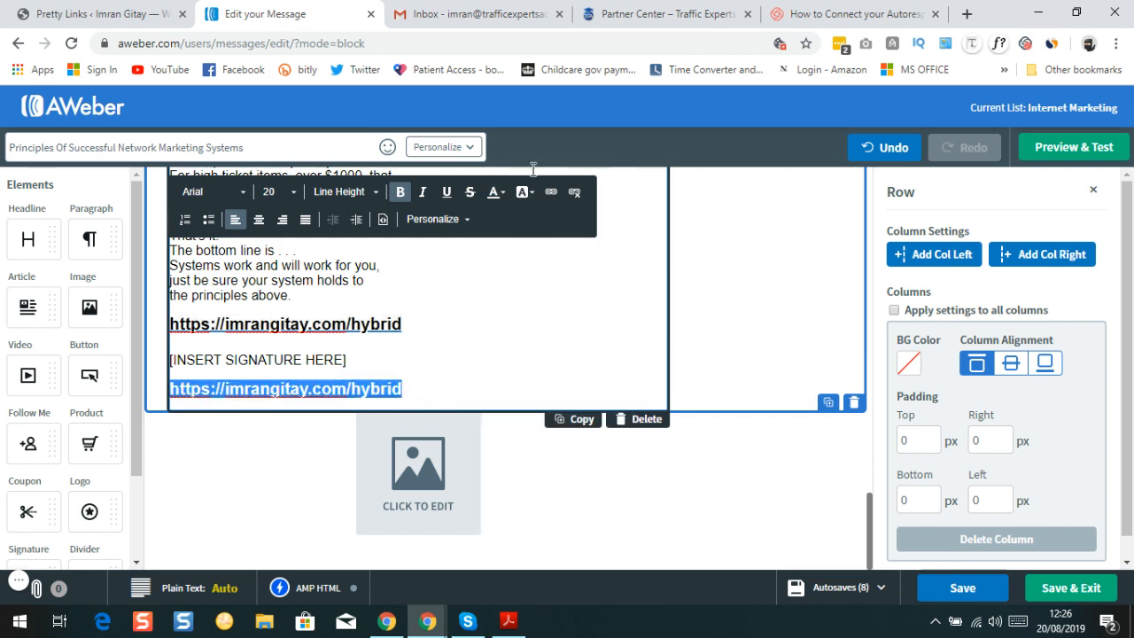
left_click(498, 201)
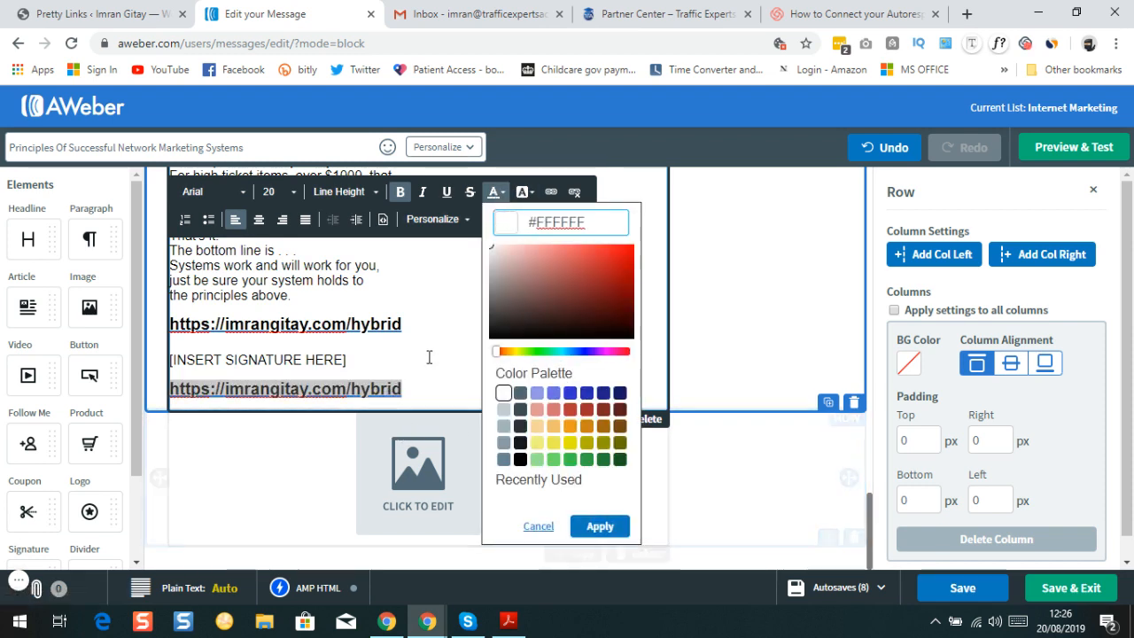
triple_click(410, 321)
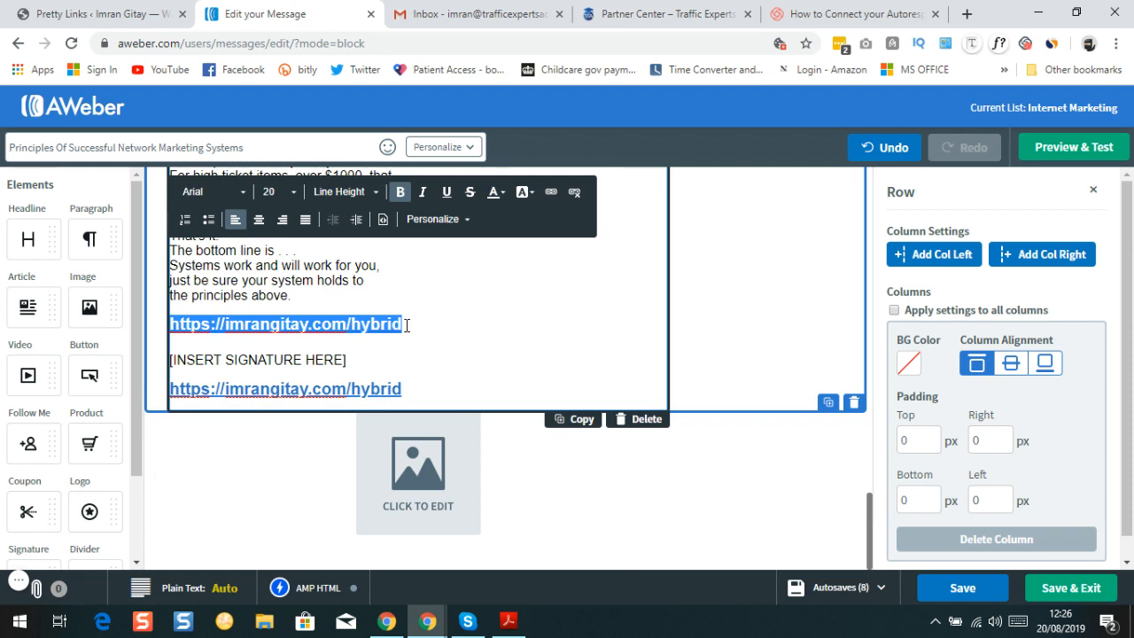
left_click(494, 203)
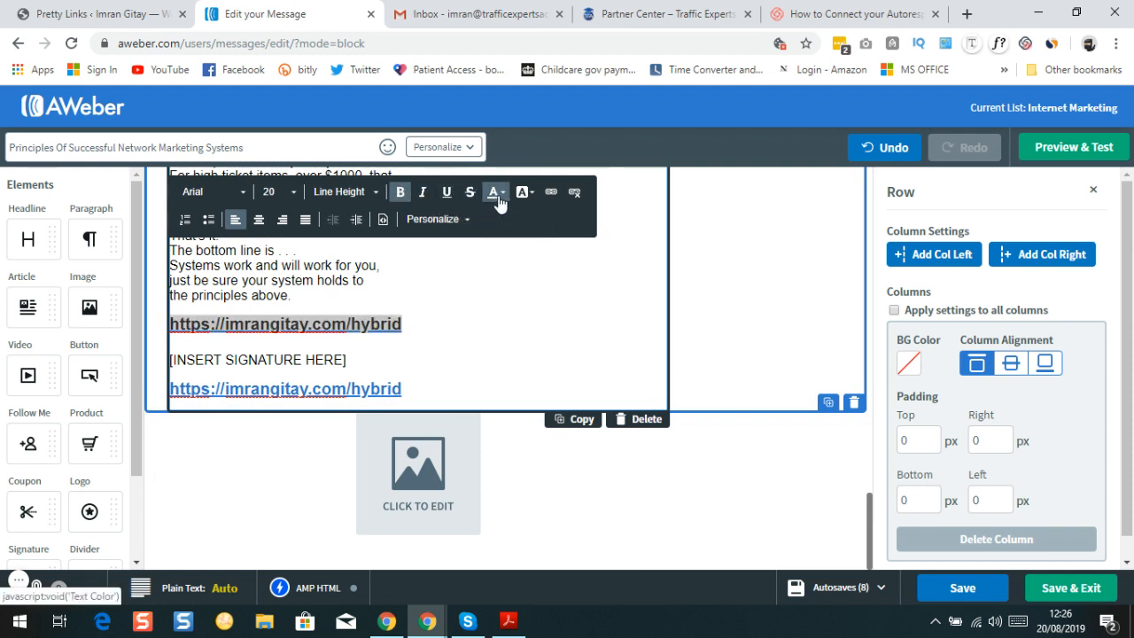
left_click(498, 203)
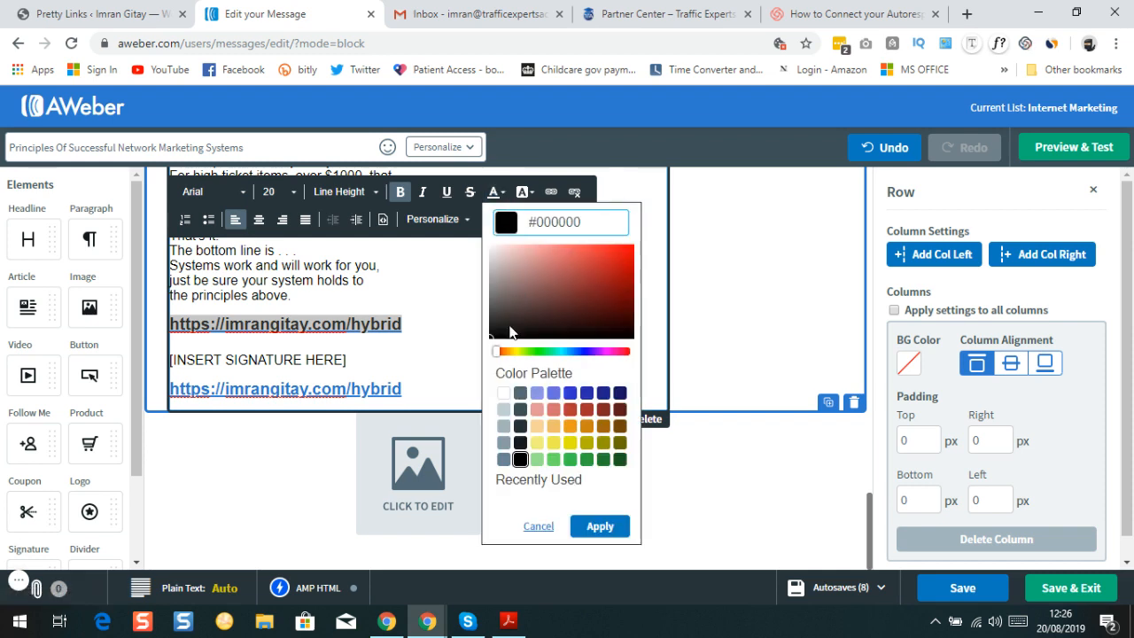
left_click(503, 393)
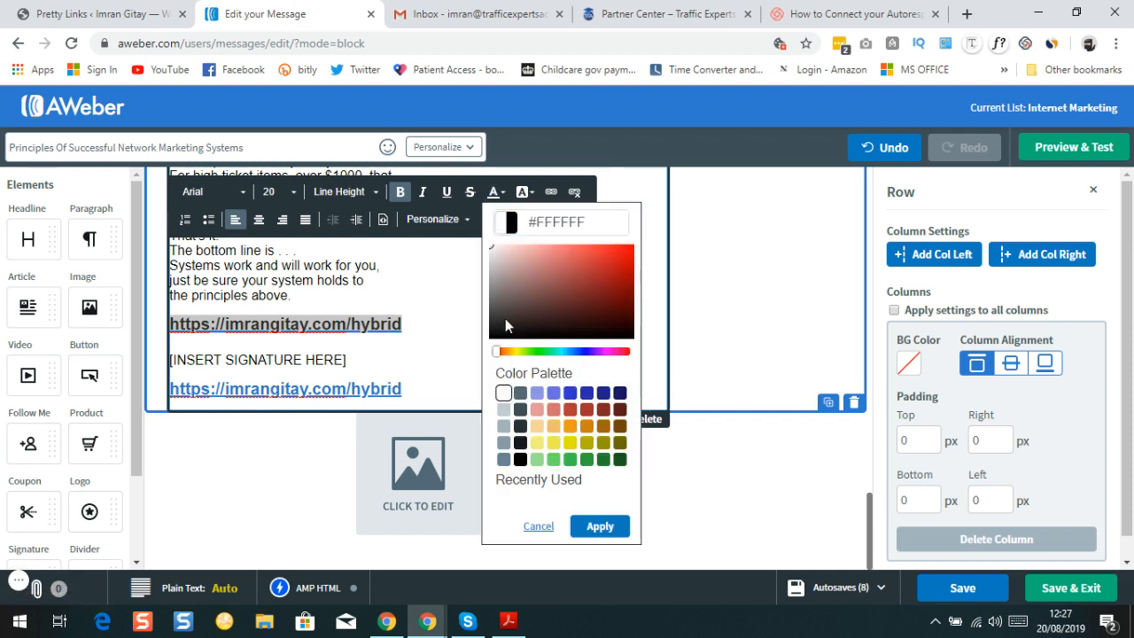
left_click(600, 526)
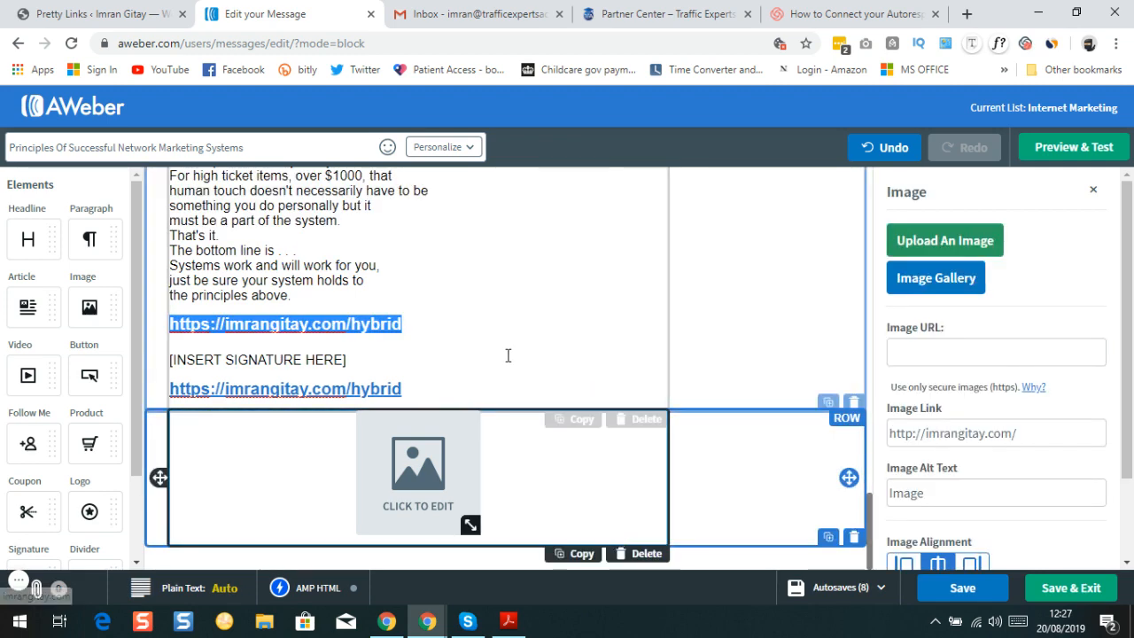
left_click(508, 355)
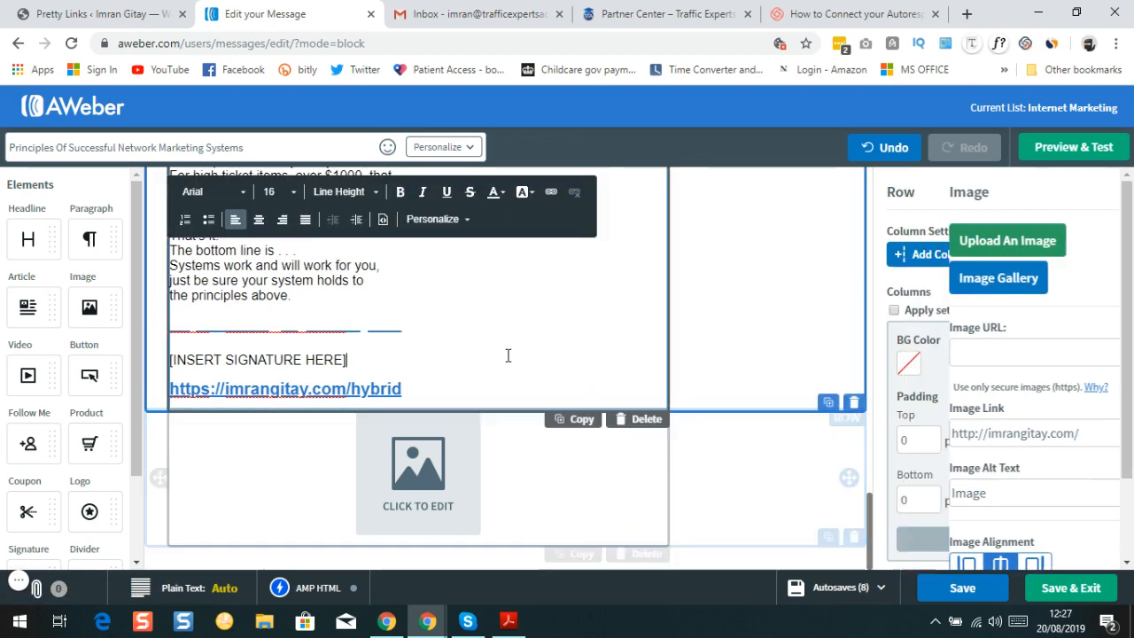
triple_click(416, 326)
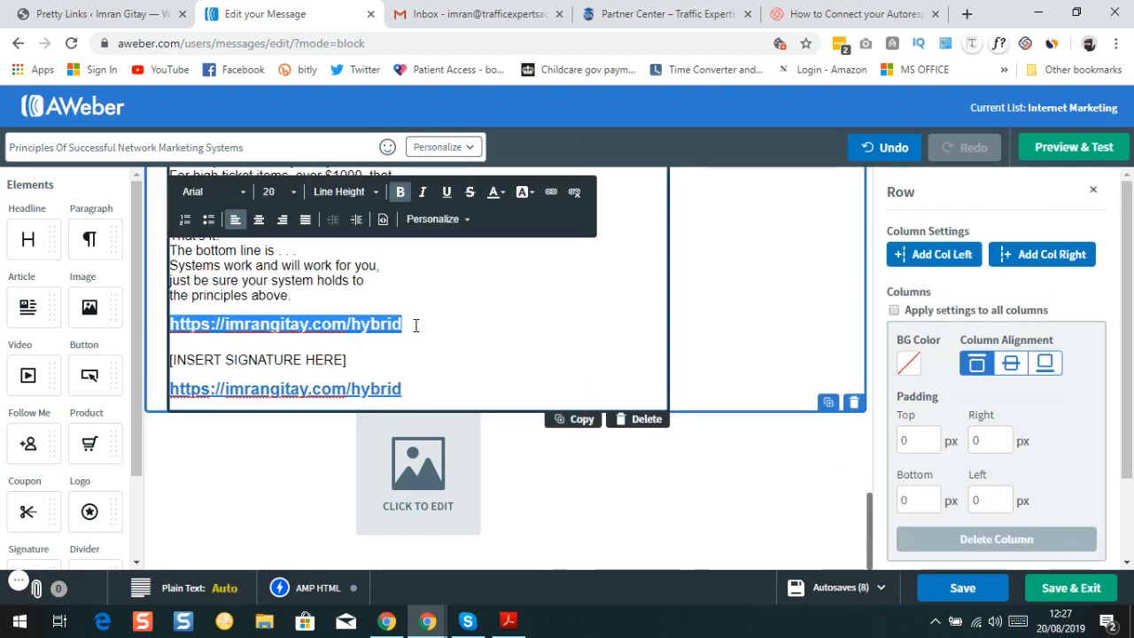
left_click(496, 192)
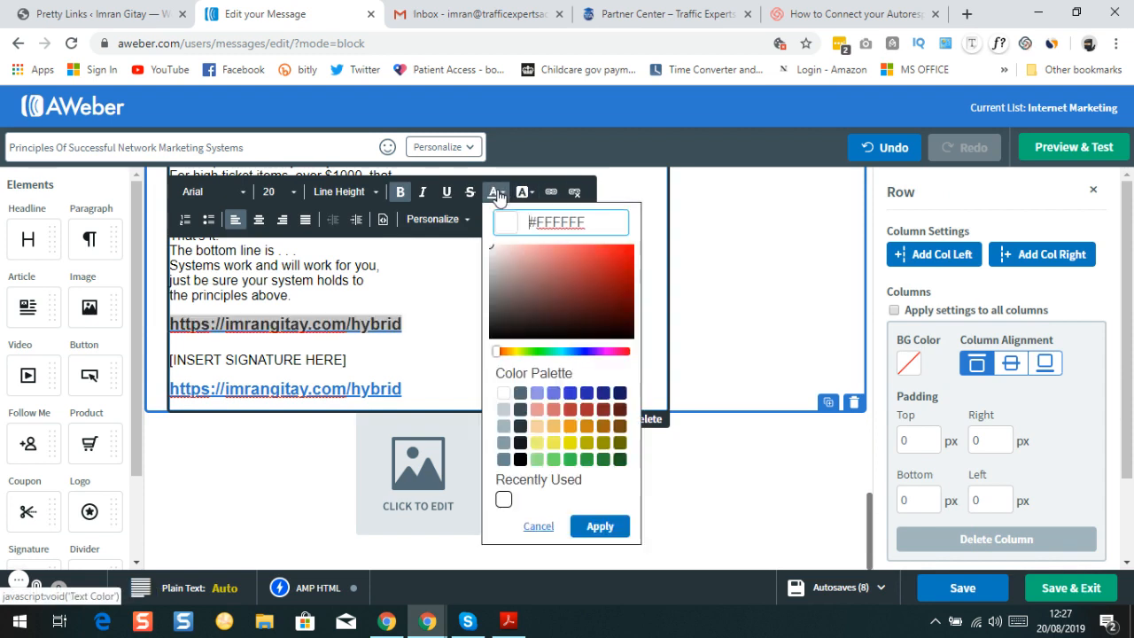
left_click(507, 397)
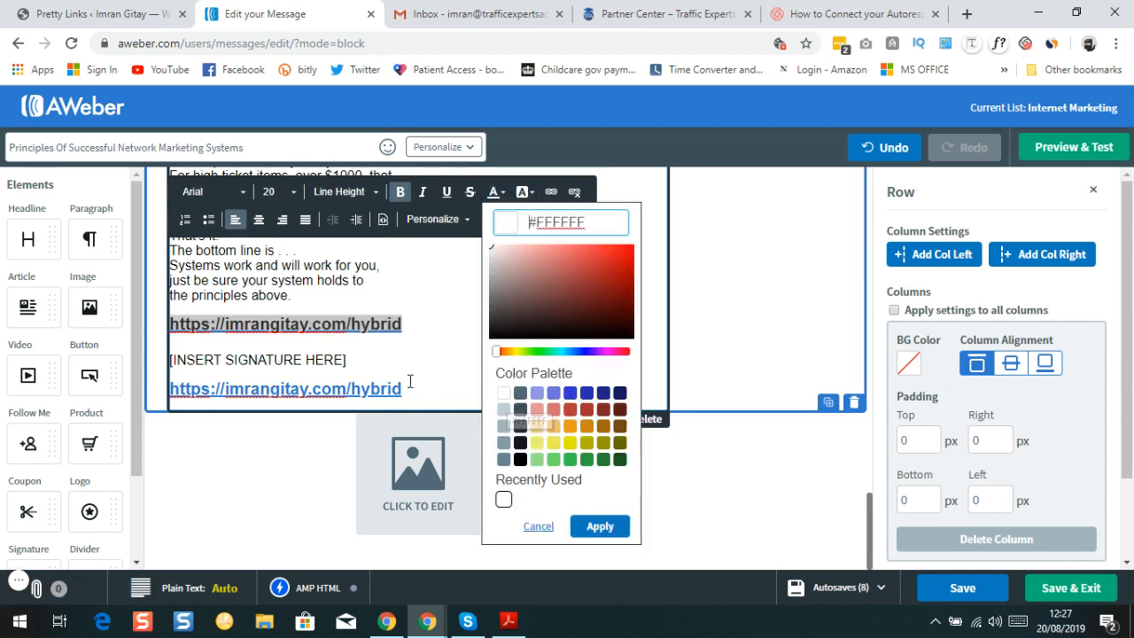
left_click(406, 388)
triple_click(406, 387)
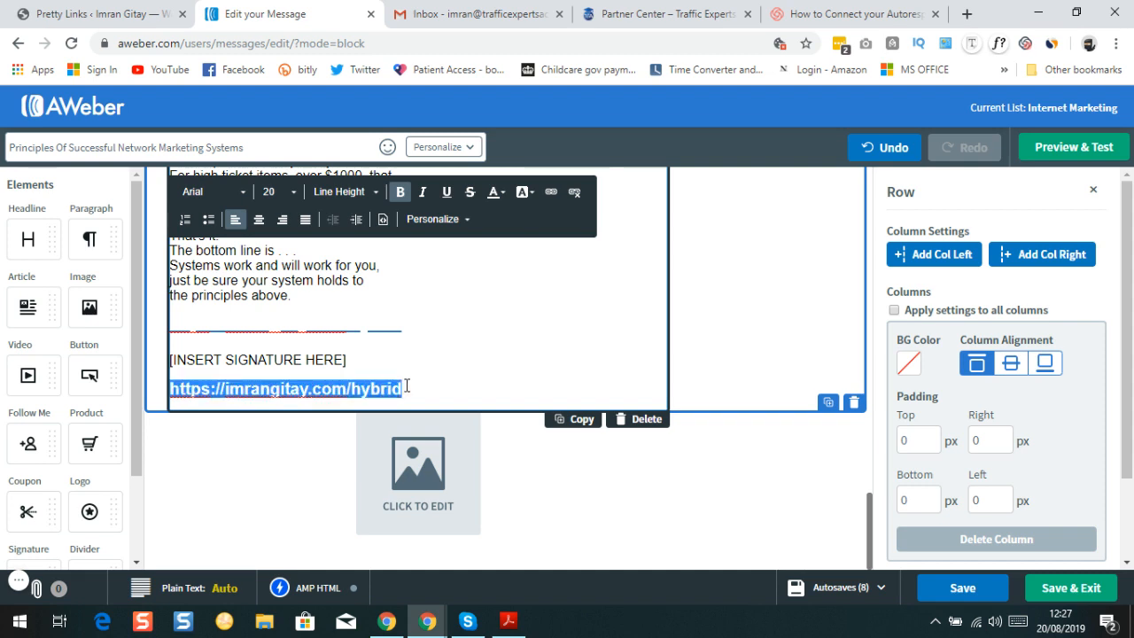
left_click(497, 198)
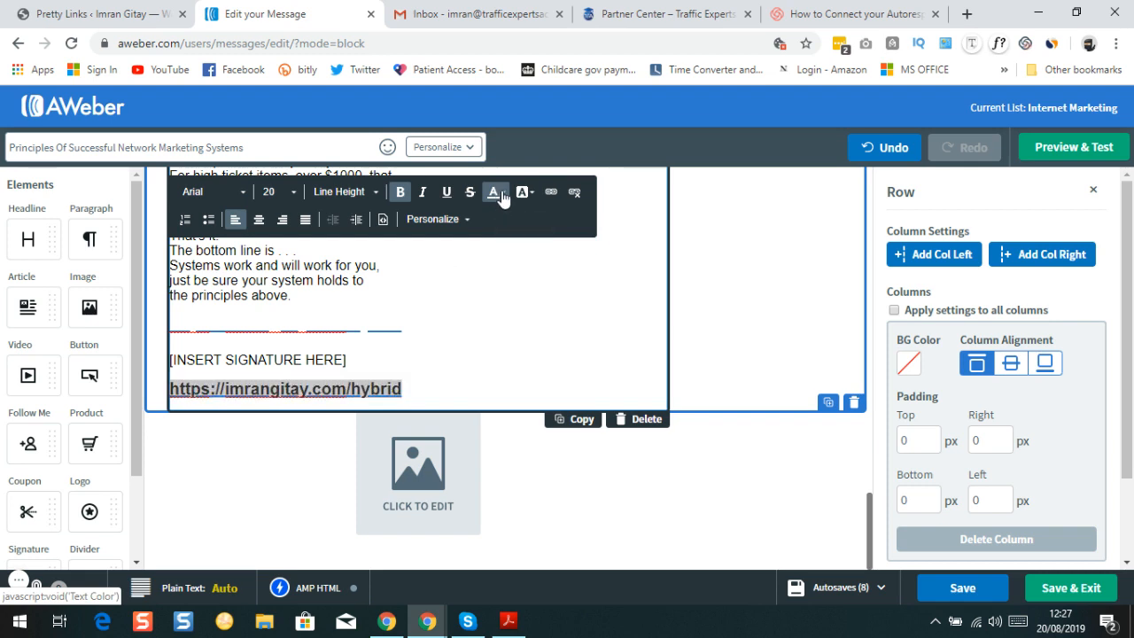
left_click(497, 193)
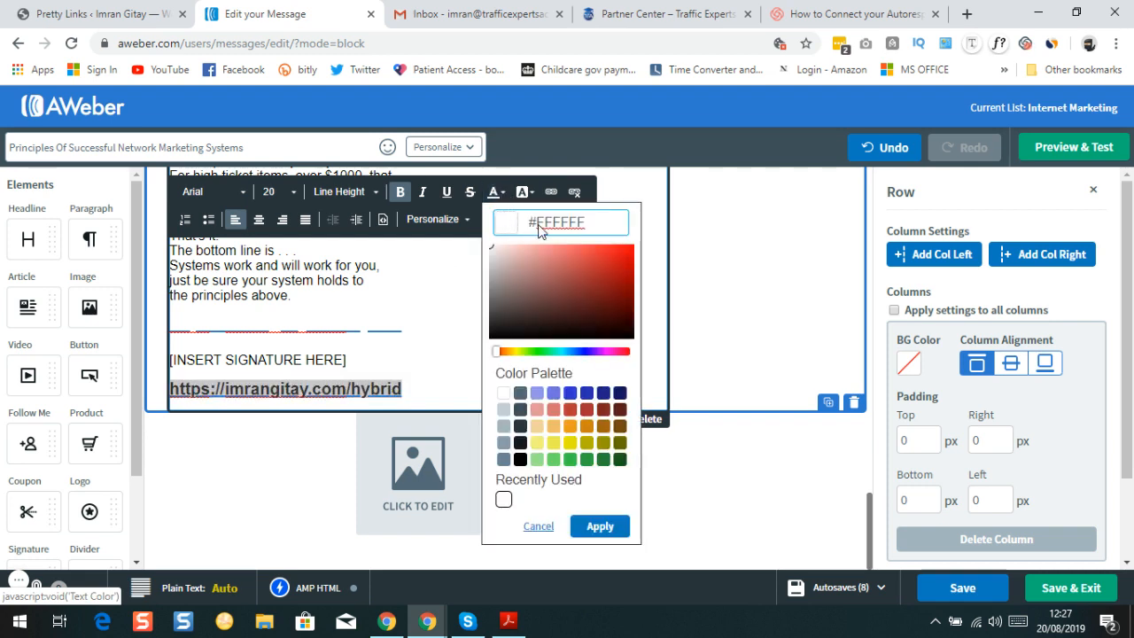
left_click(407, 323)
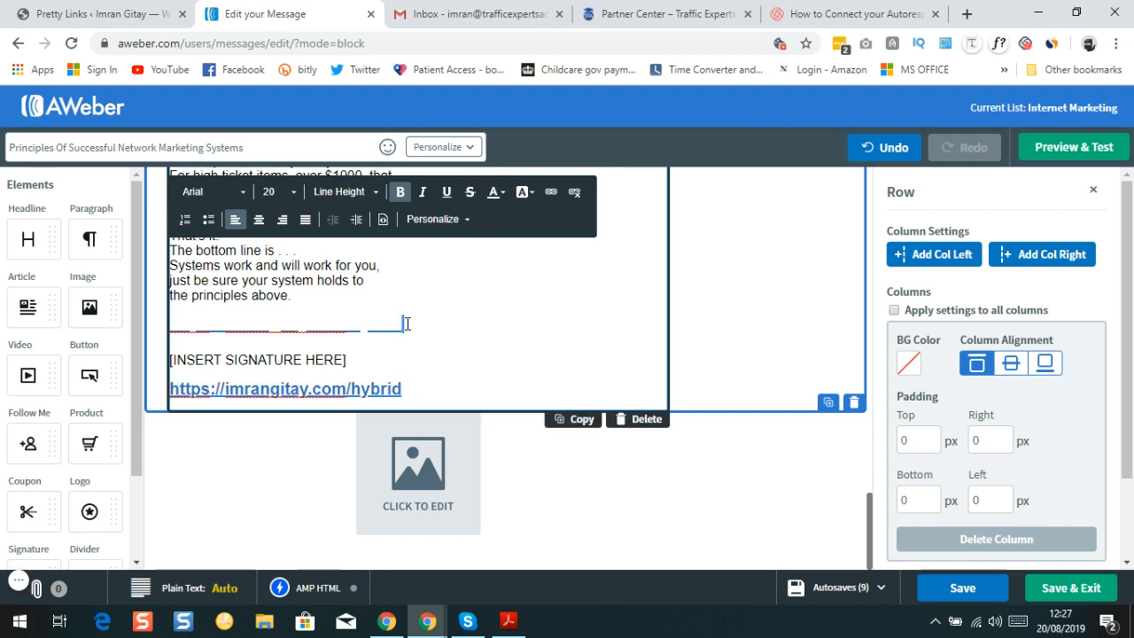
triple_click(408, 324)
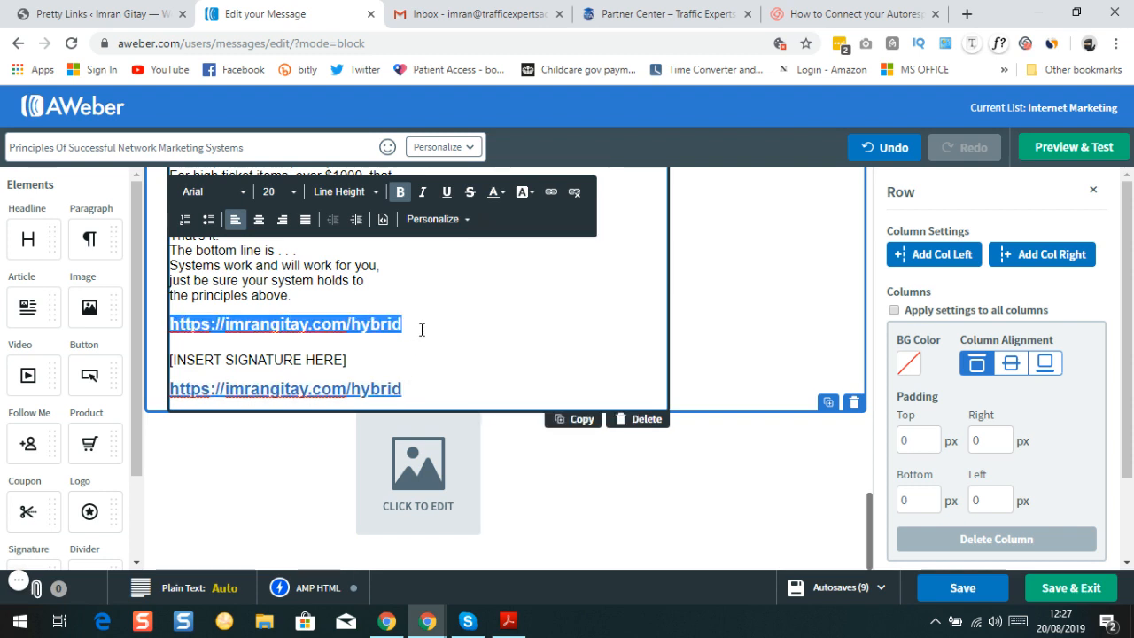
left_click(878, 151)
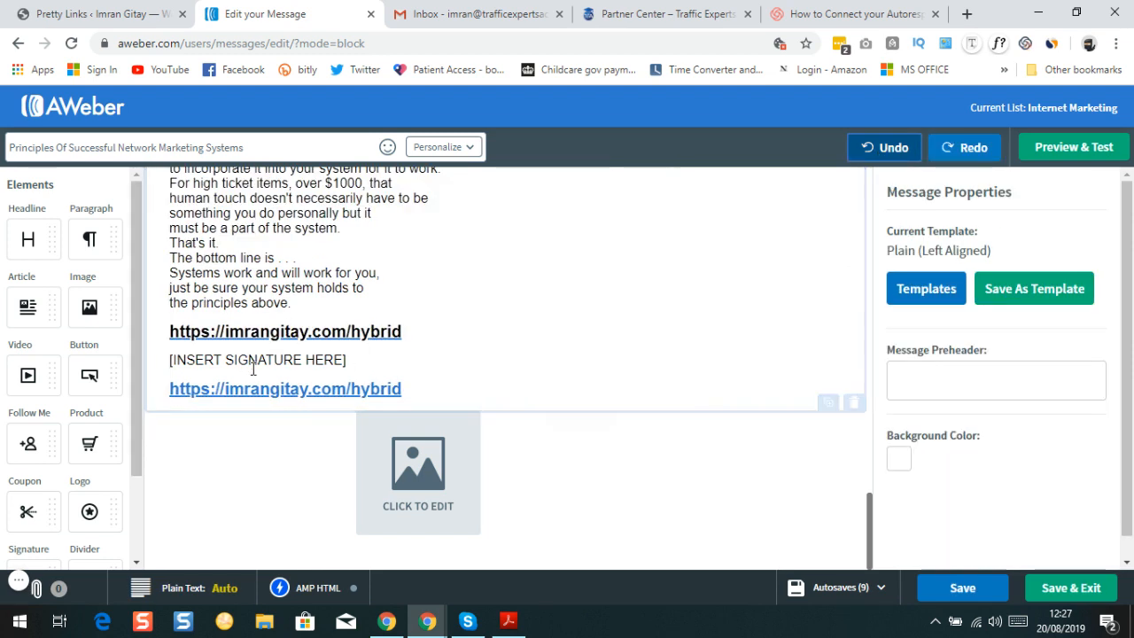
Replace the signature placeholder with 'To Your Success', 'Talk soon' and the sender's first name
left_click(354, 359)
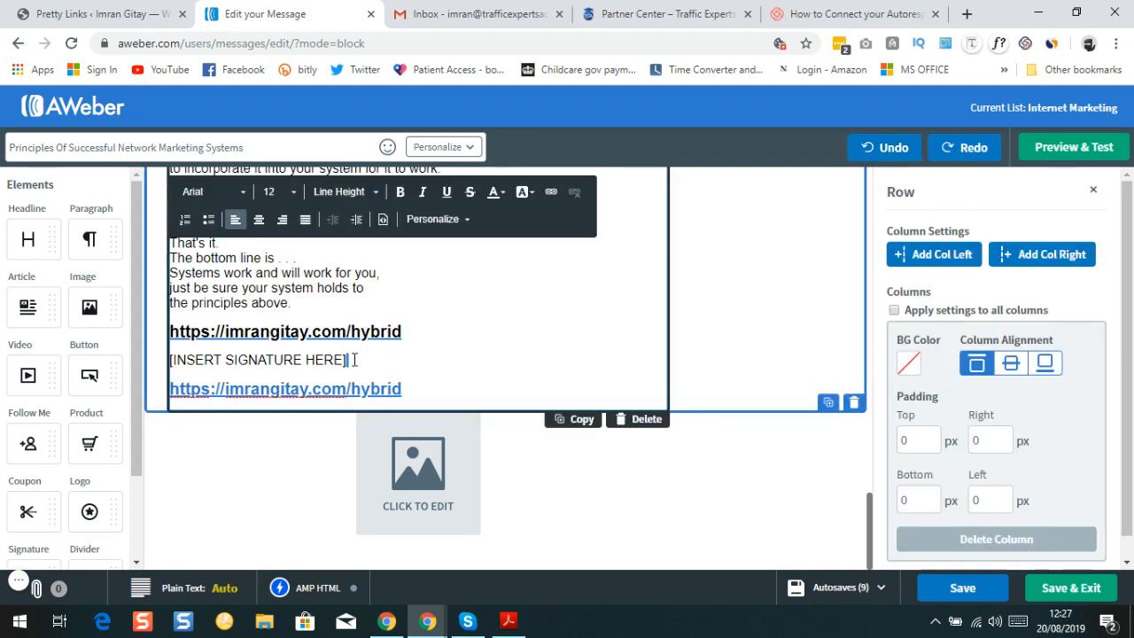
triple_click(354, 359)
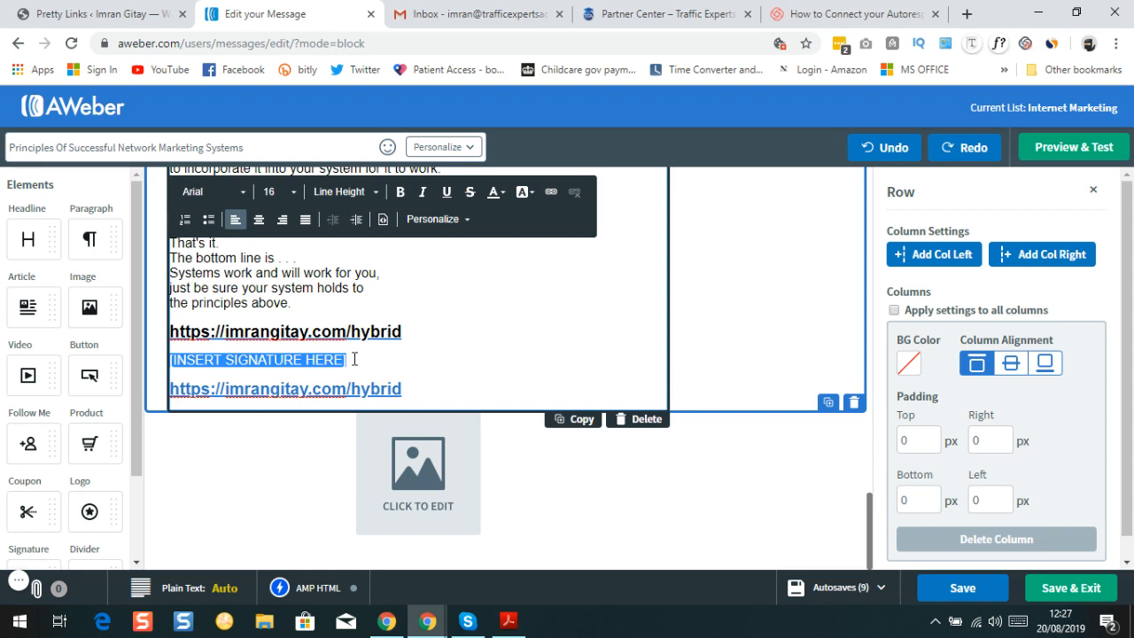
type("T")
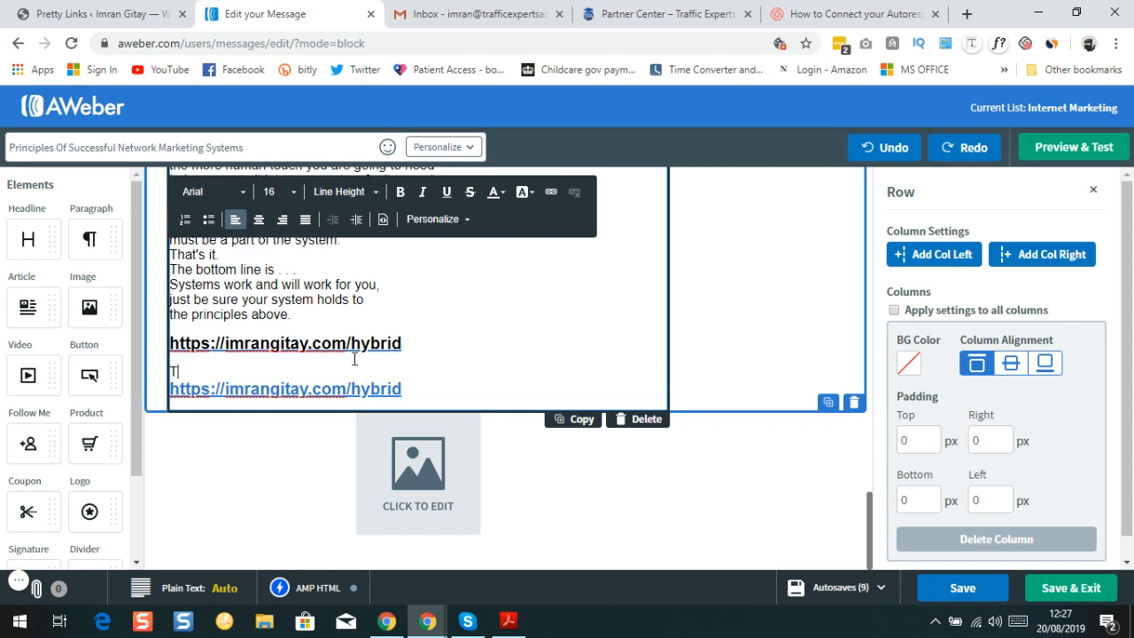
type("o ")
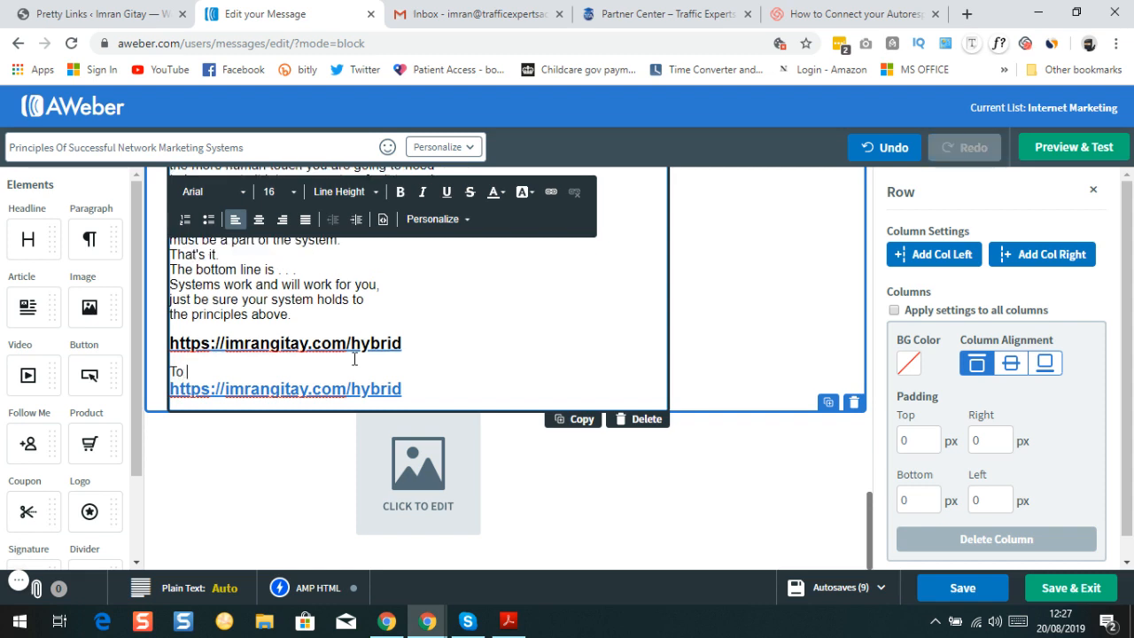
type("Your Success")
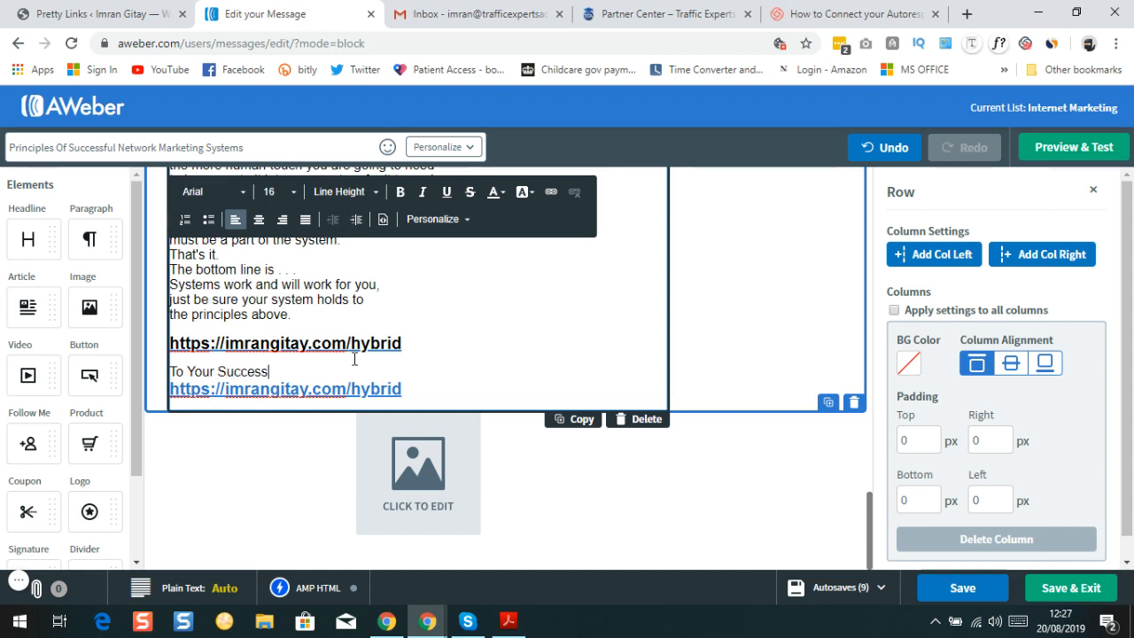
key("Return")
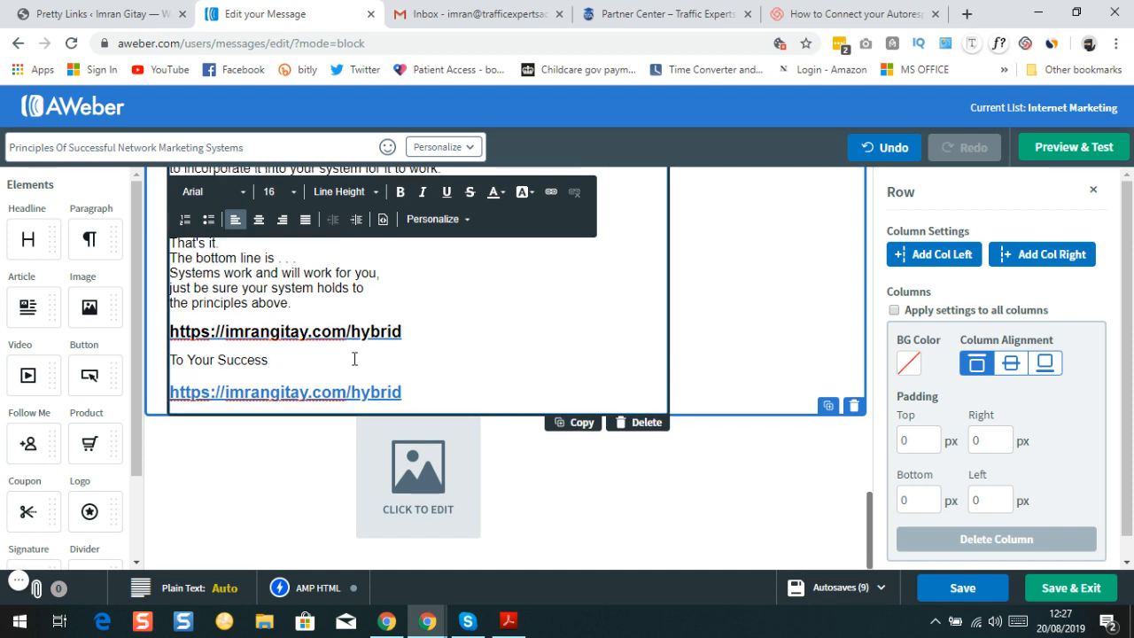
key("Return")
type("Talk")
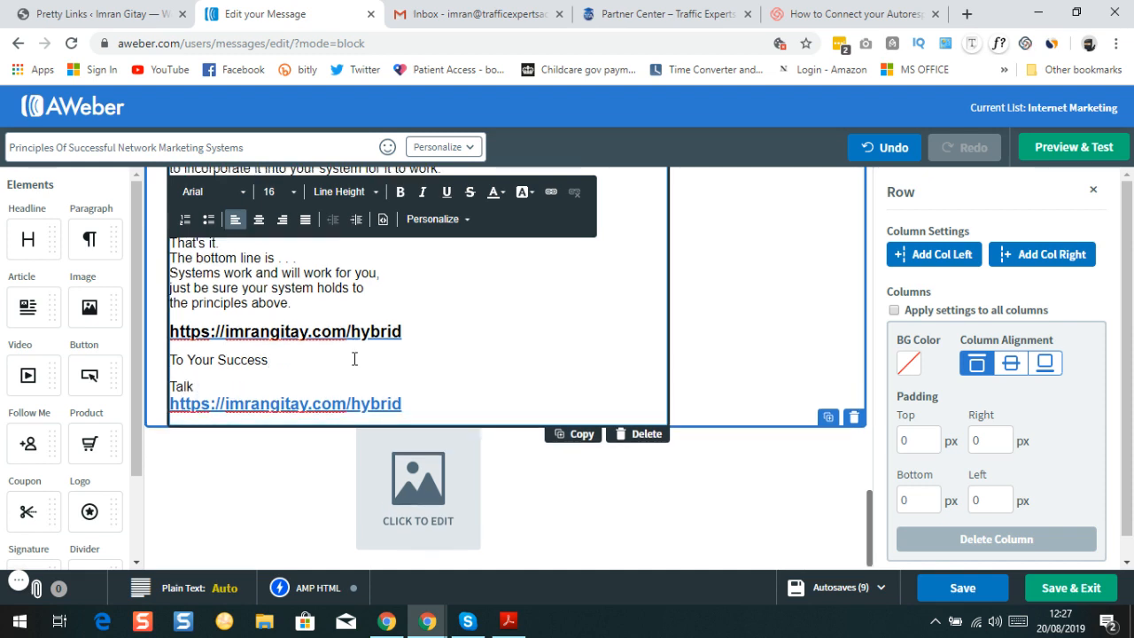
type(" soon")
key("Return")
key("Return")
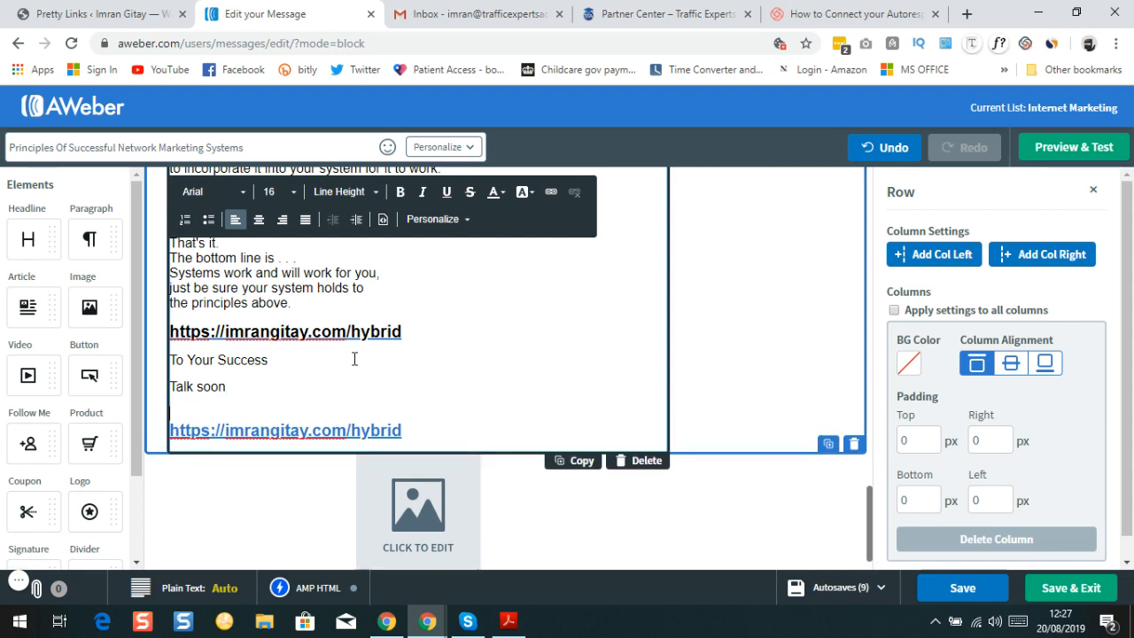
type("Imran")
key("Return")
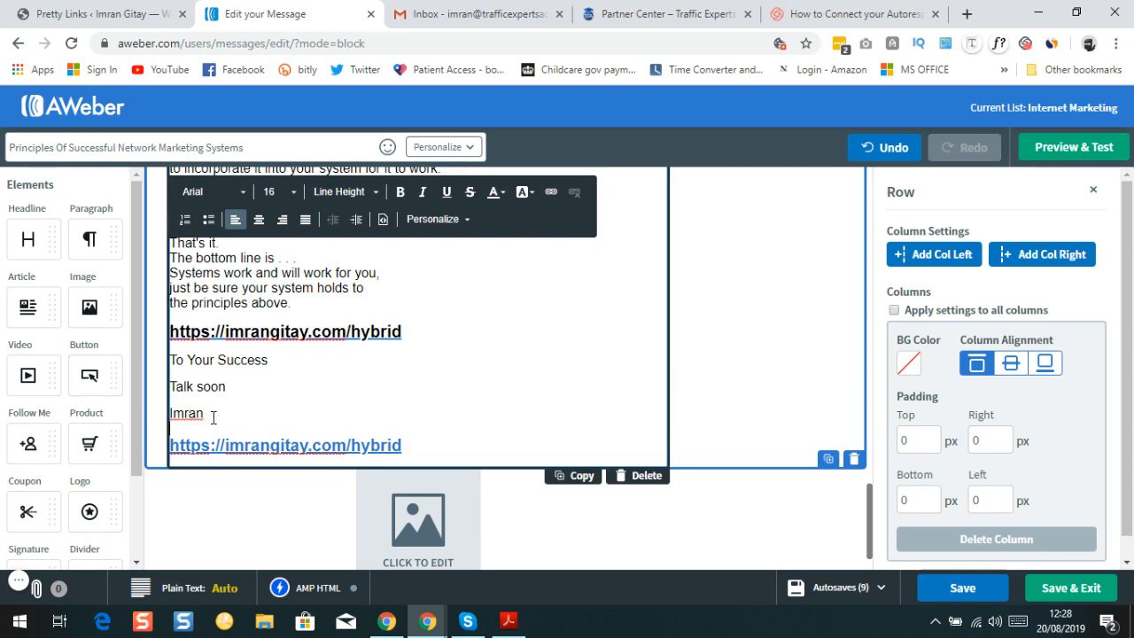
Bold the three sign-off lines and colour the sender's name blue #3136D2
left_click_drag(206, 415, 169, 362)
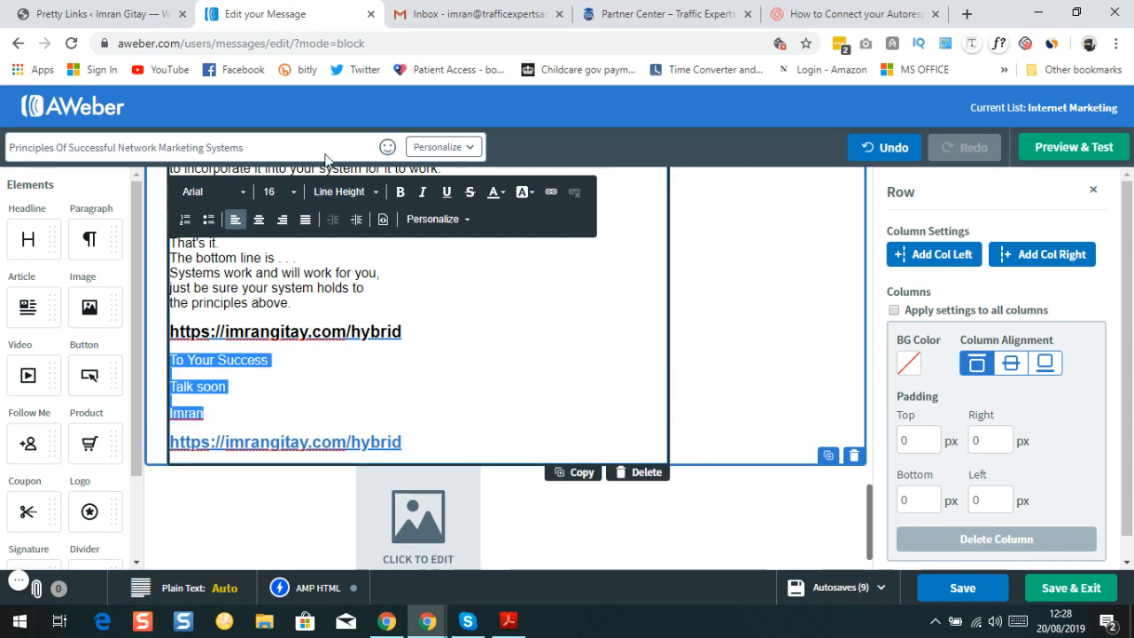
left_click(401, 199)
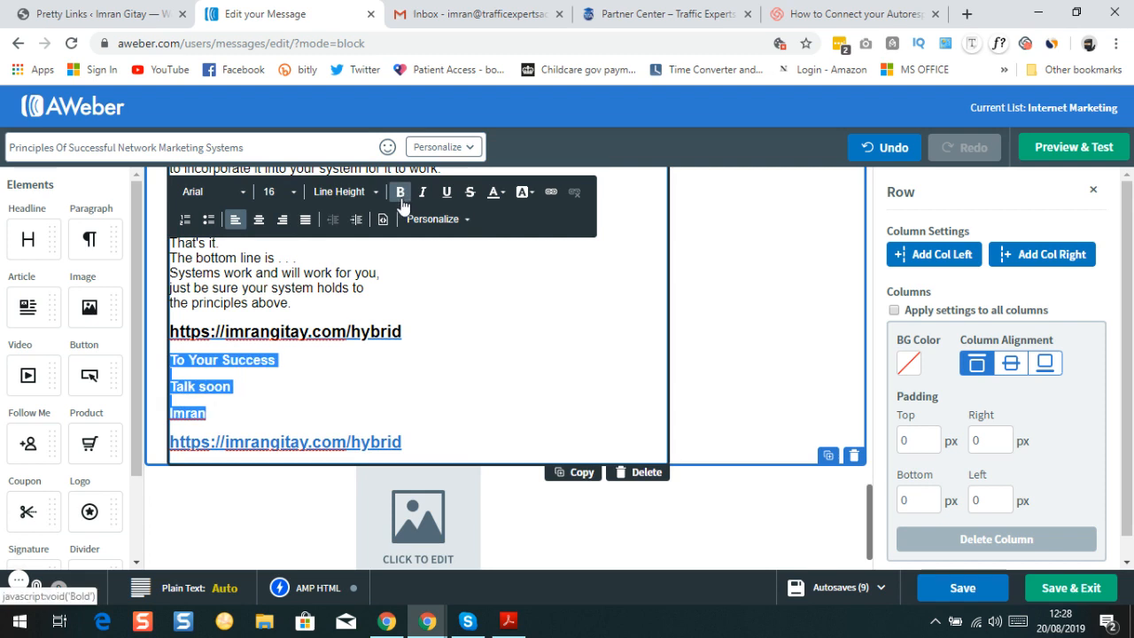
double_click(213, 412)
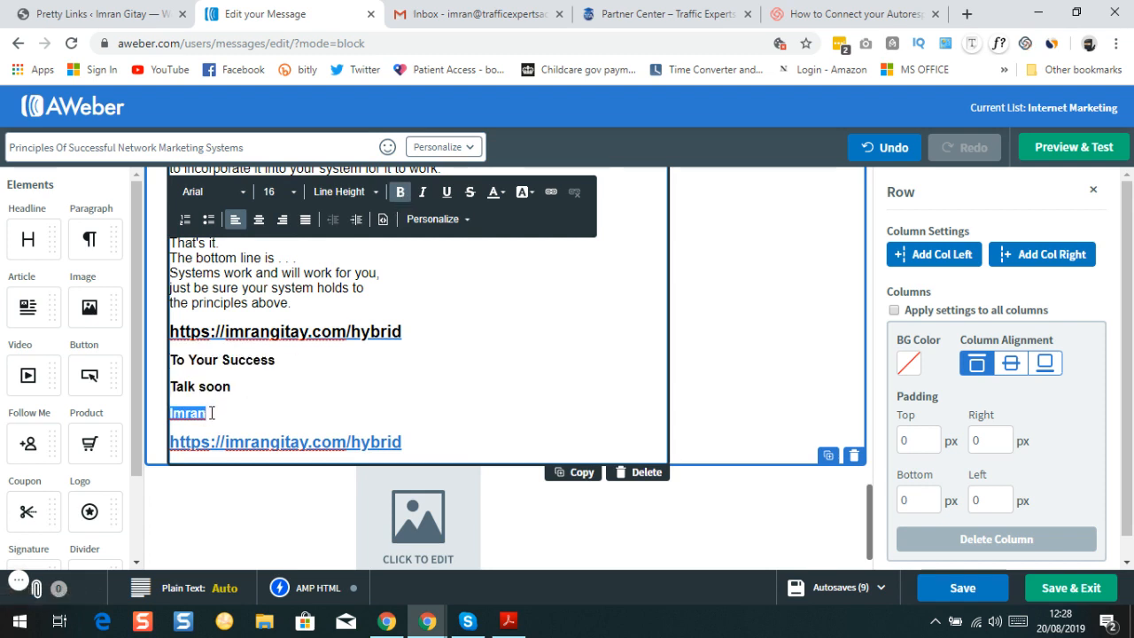
left_click(500, 193)
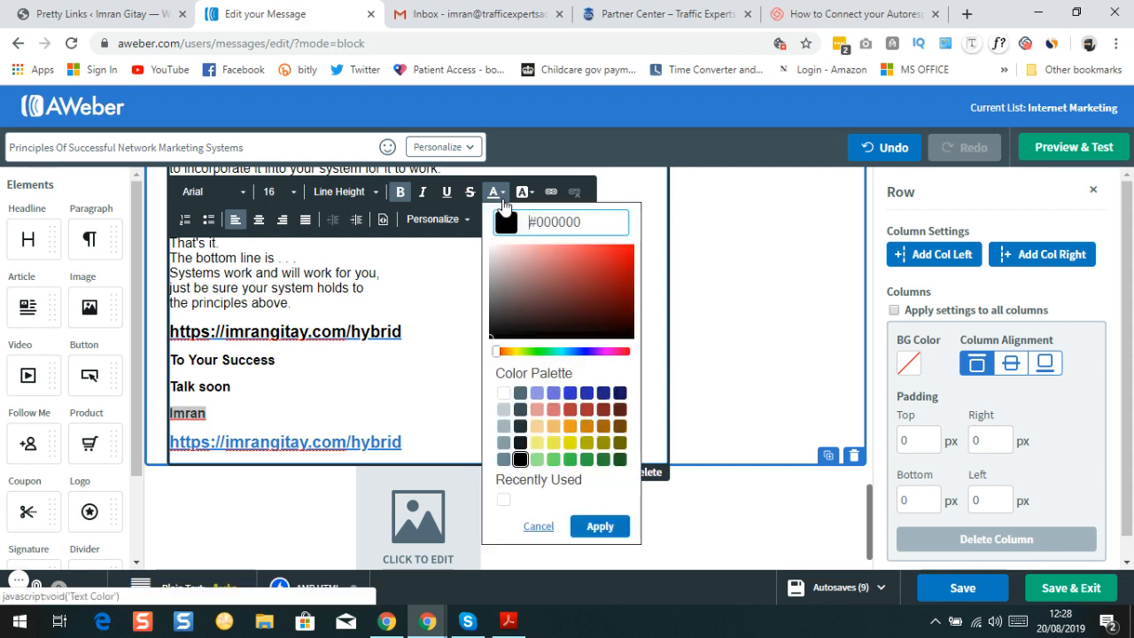
left_click(571, 396)
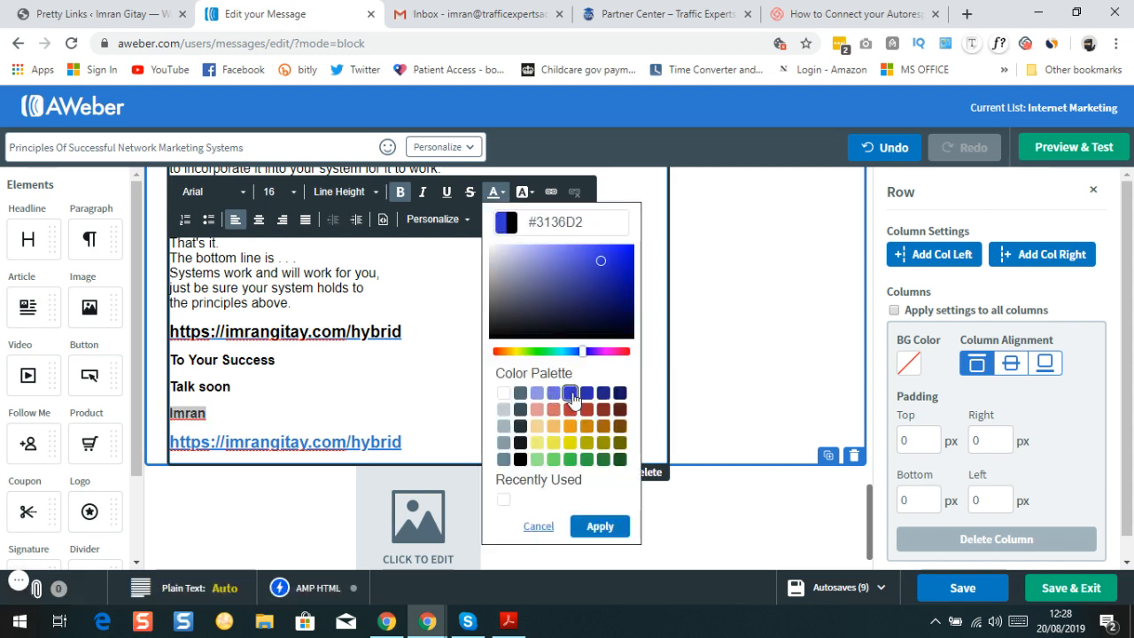
left_click(608, 534)
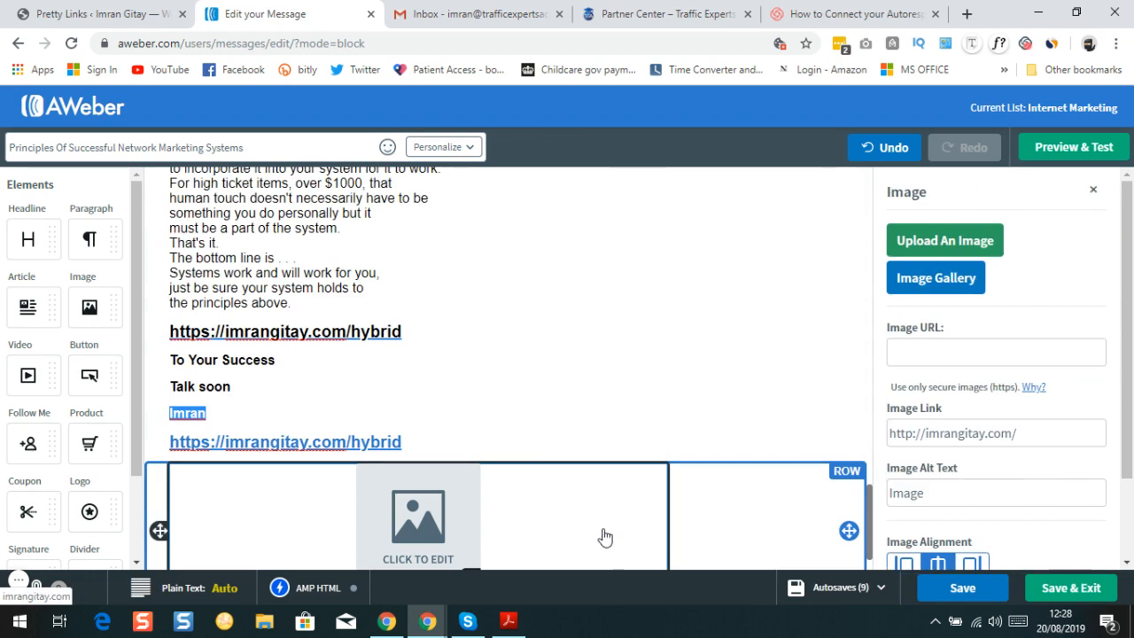
left_click(481, 405)
scroll(251, 399, "up", 2)
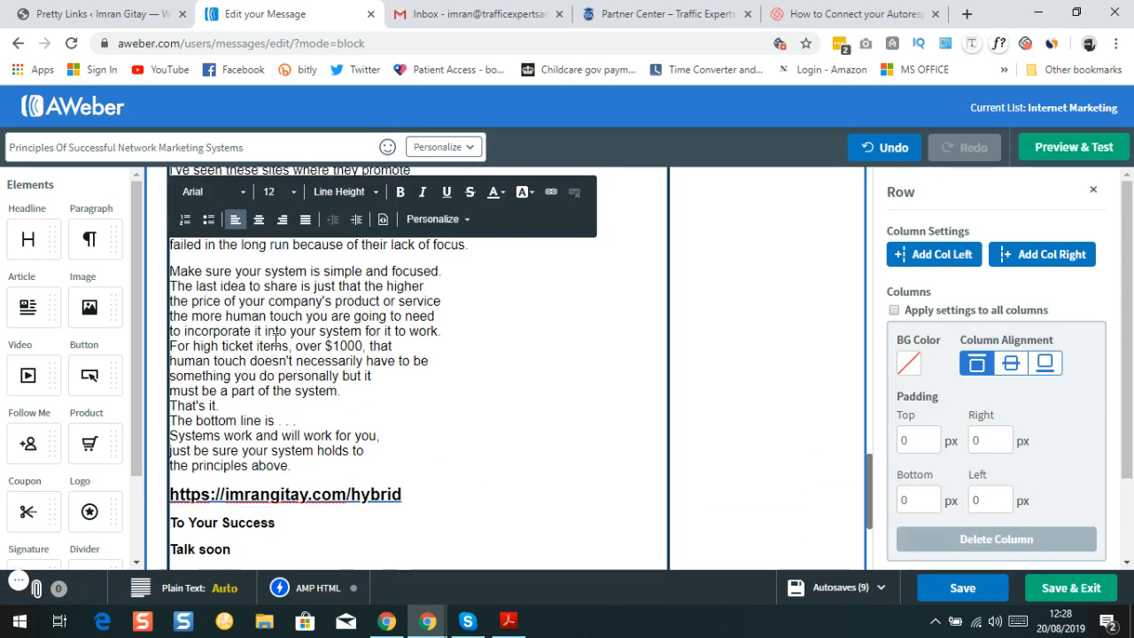
scroll(296, 372, "down", 2)
scroll(393, 390, "up", 3)
scroll(354, 390, "down", 5)
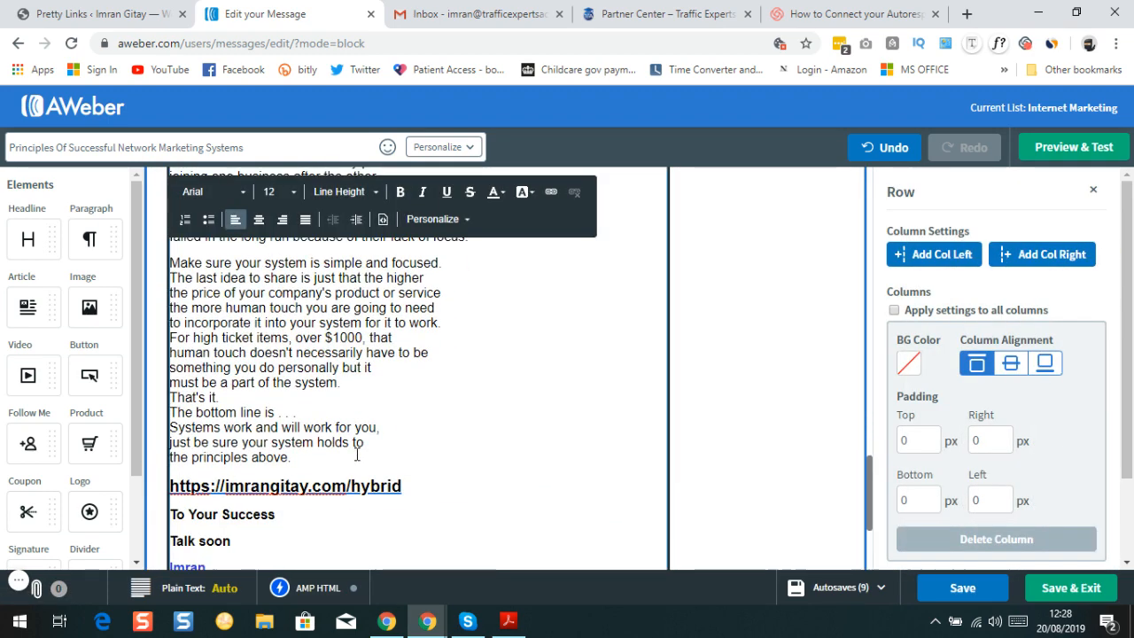
scroll(325, 381, "up", 10)
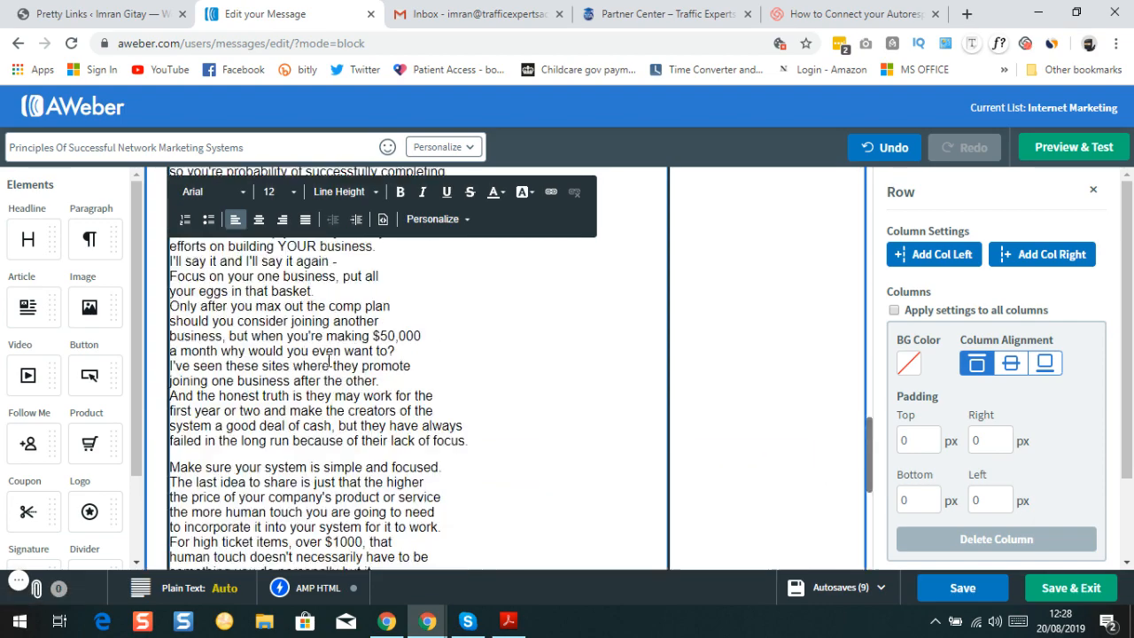
scroll(323, 360, "up", 10)
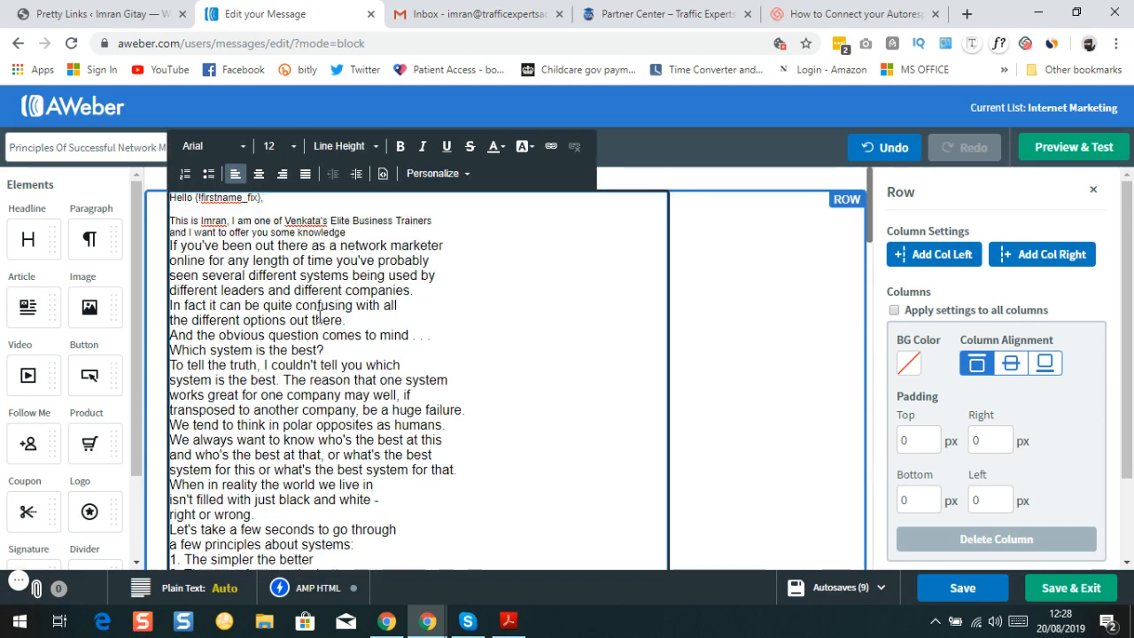
scroll(278, 263, "down", 5)
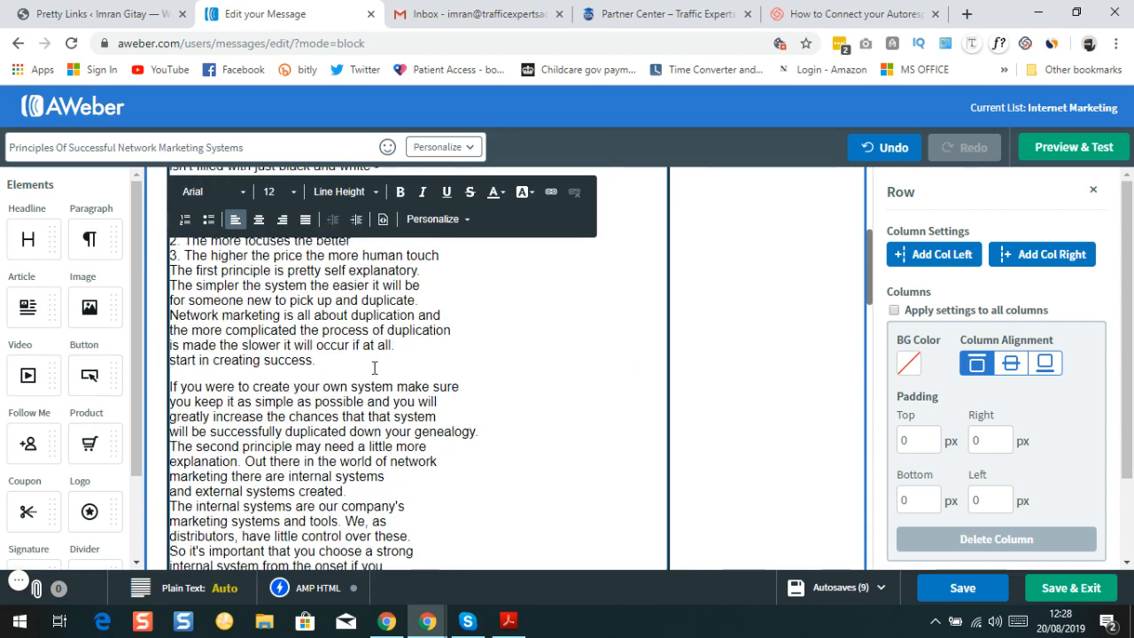
scroll(375, 370, "down", 1)
scroll(437, 276, "down", 15)
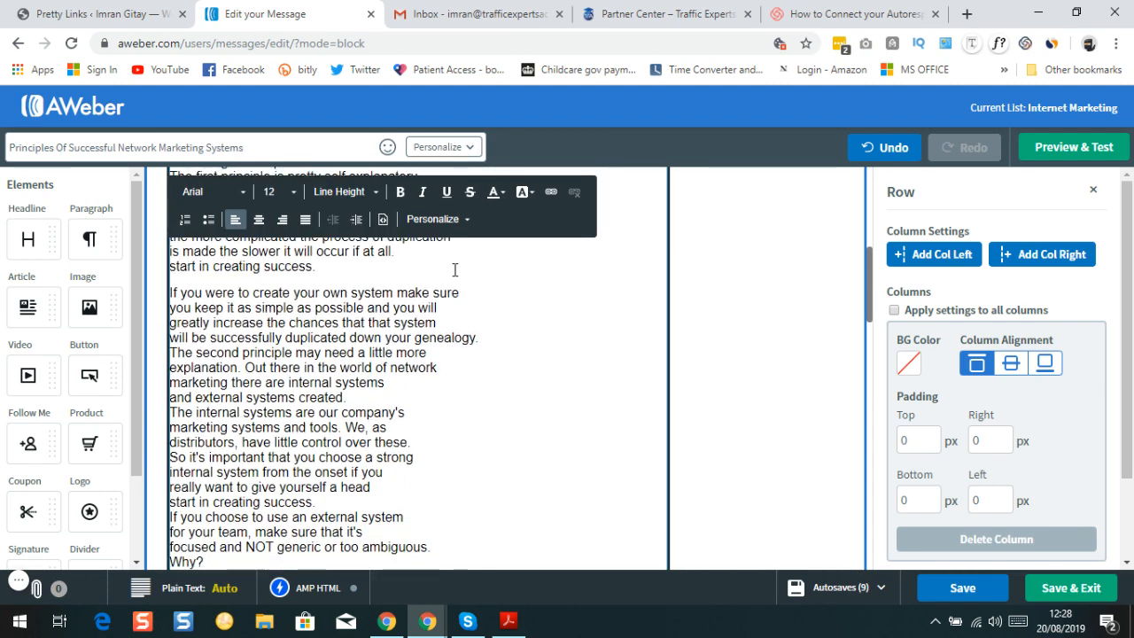
scroll(364, 357, "down", 4)
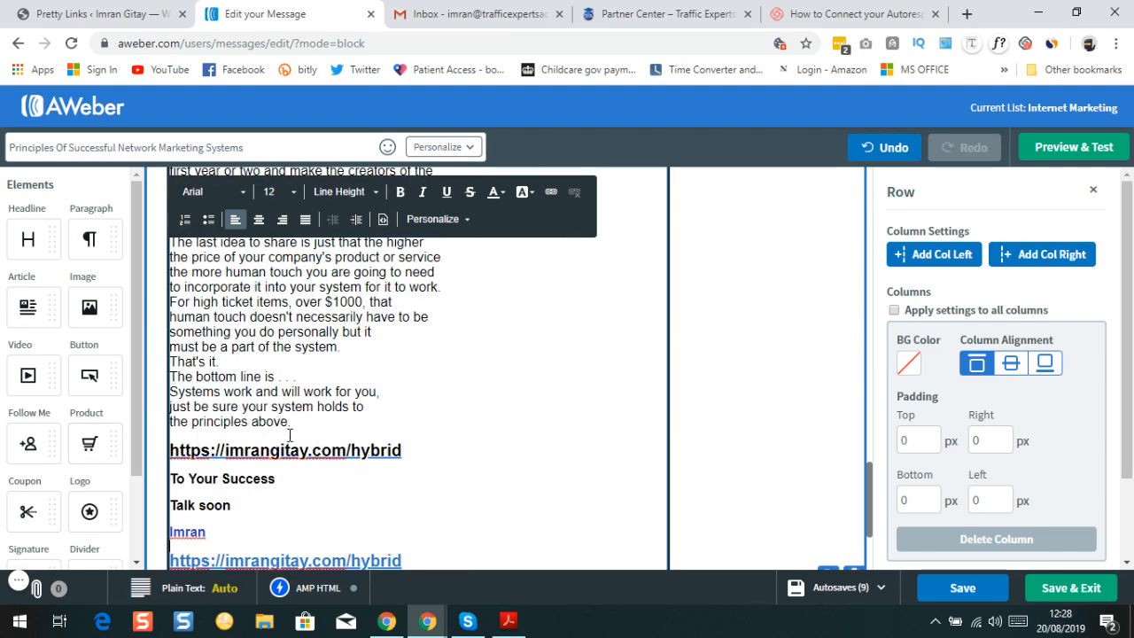
scroll(346, 486, "down", 2)
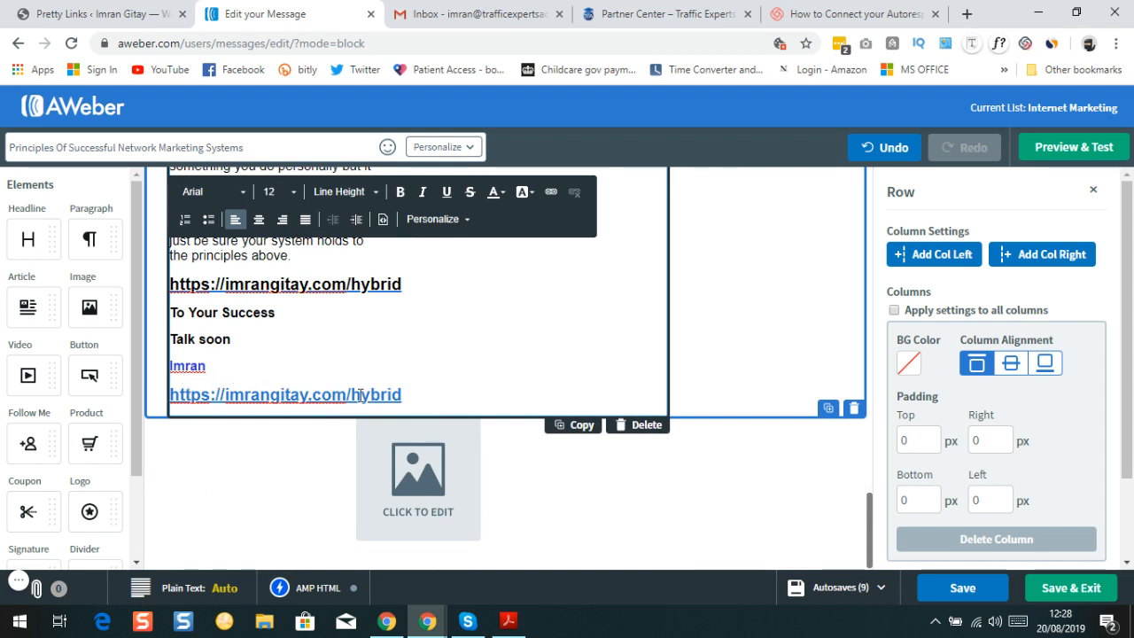
scroll(360, 394, "up", 2)
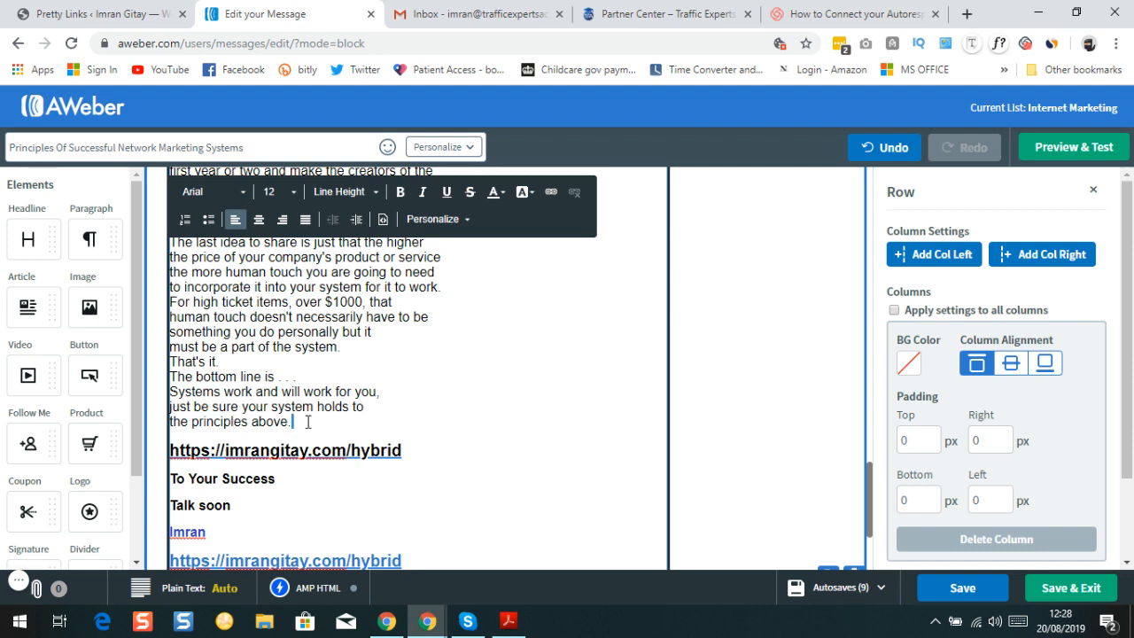
triple_click(297, 424)
key("BackSpace")
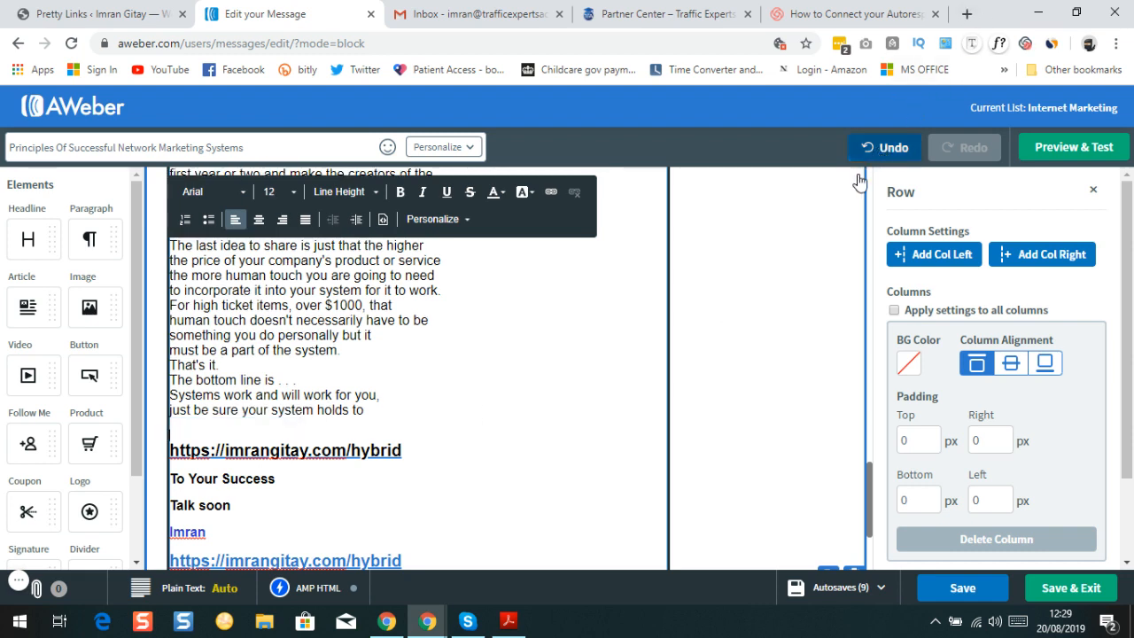
left_click(886, 147)
left_click(310, 430)
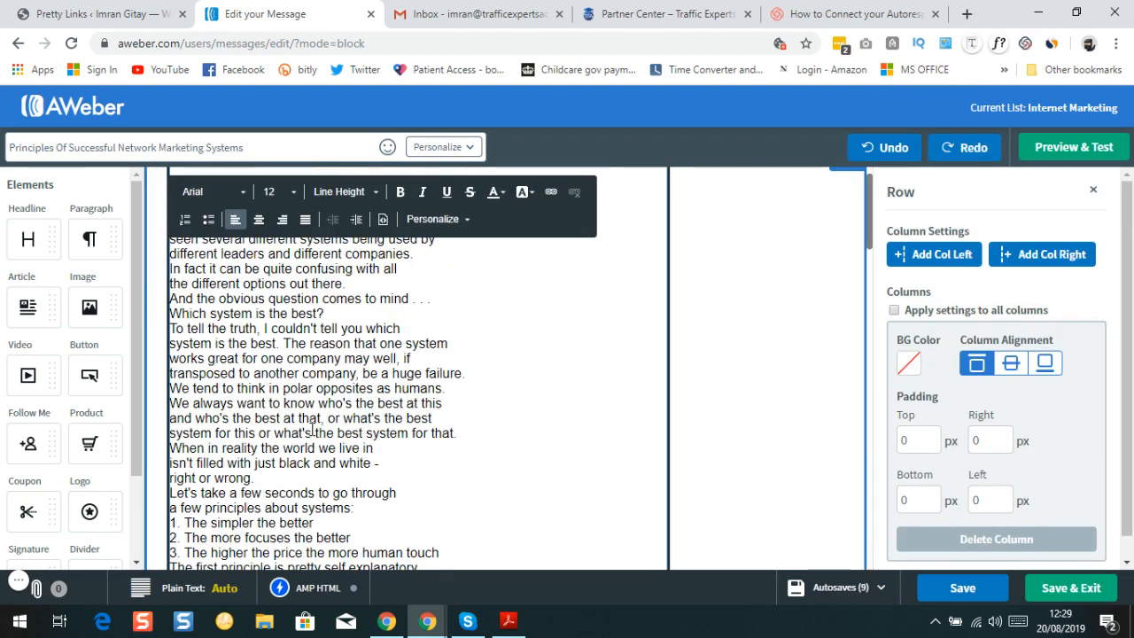
scroll(459, 419, "down", 15)
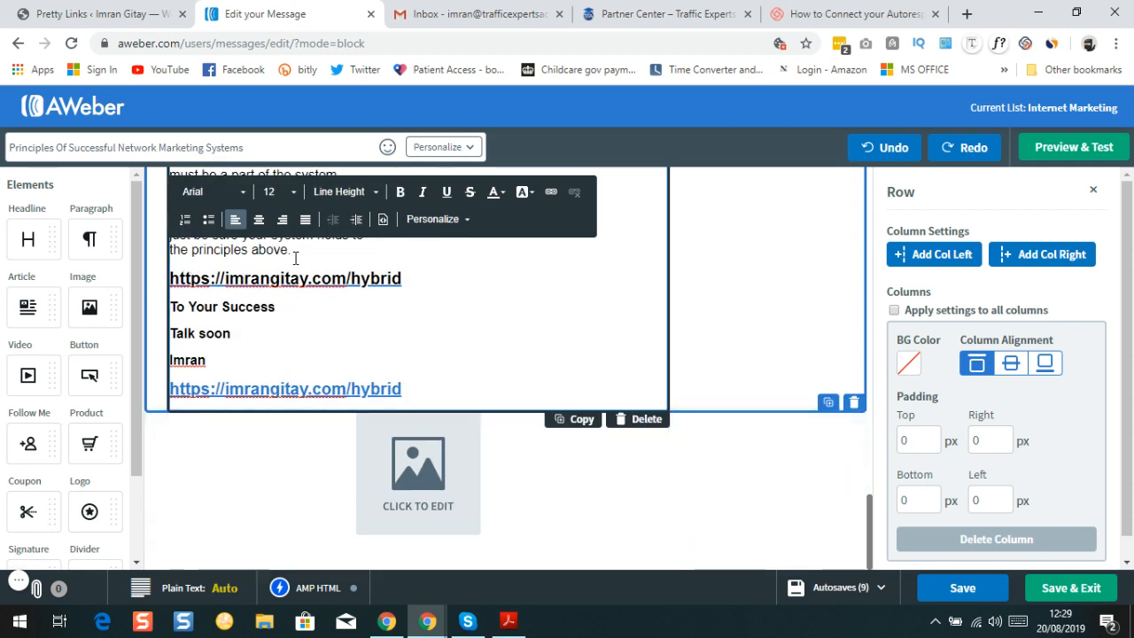
left_click(295, 258)
left_click_drag(303, 255, 177, 266)
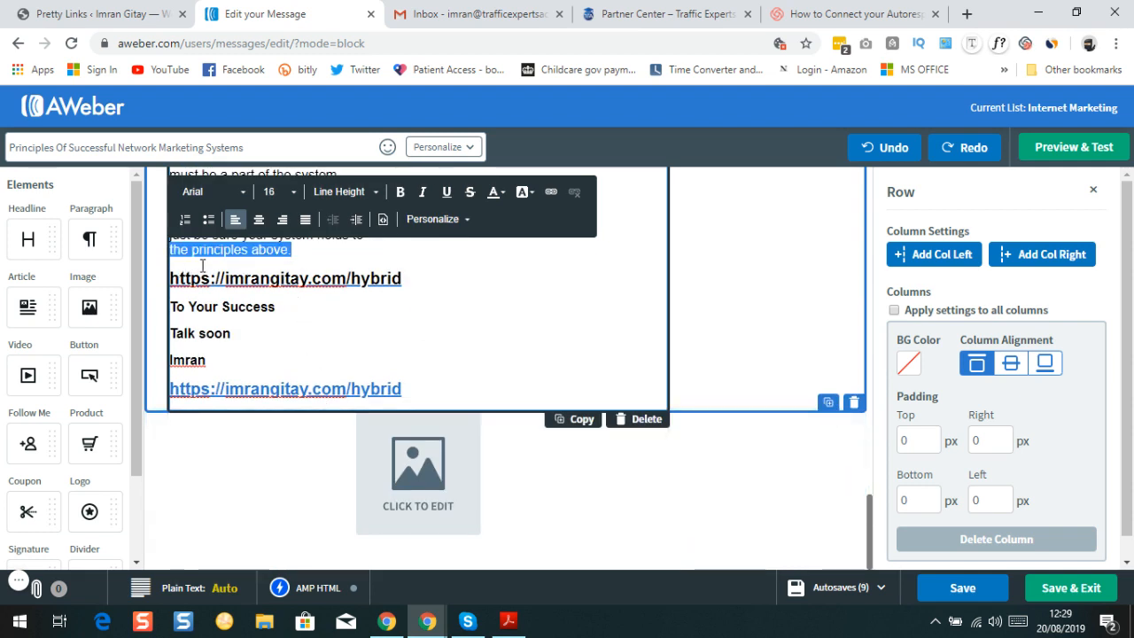
left_click(232, 265)
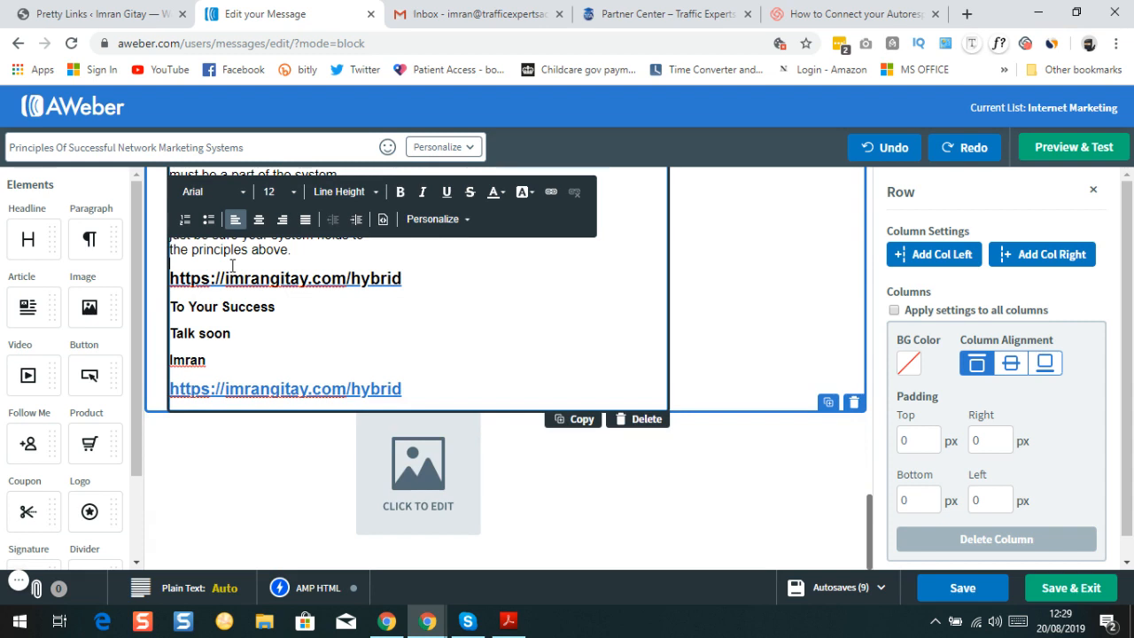
key("Return")
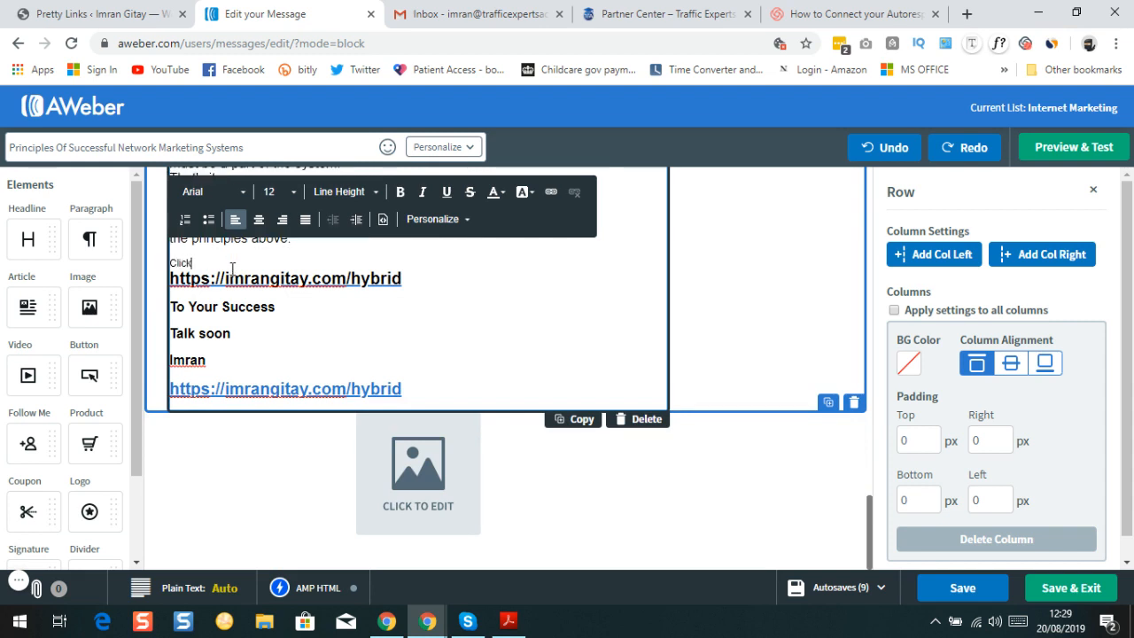
type("Click On the link be")
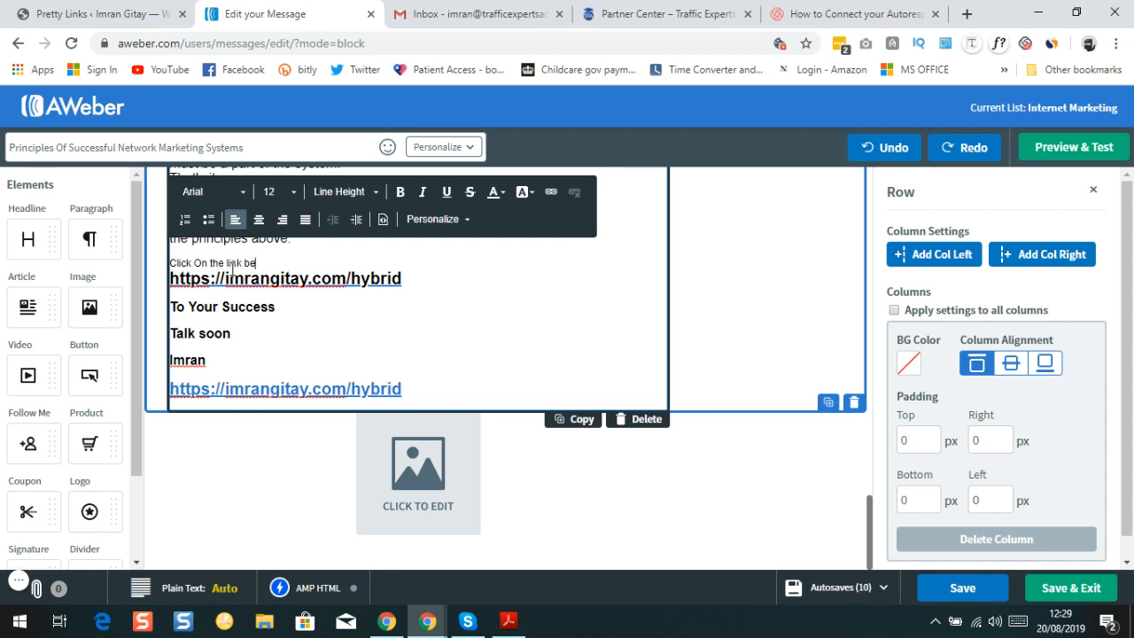
type("low to find a s")
type("ystem that works")
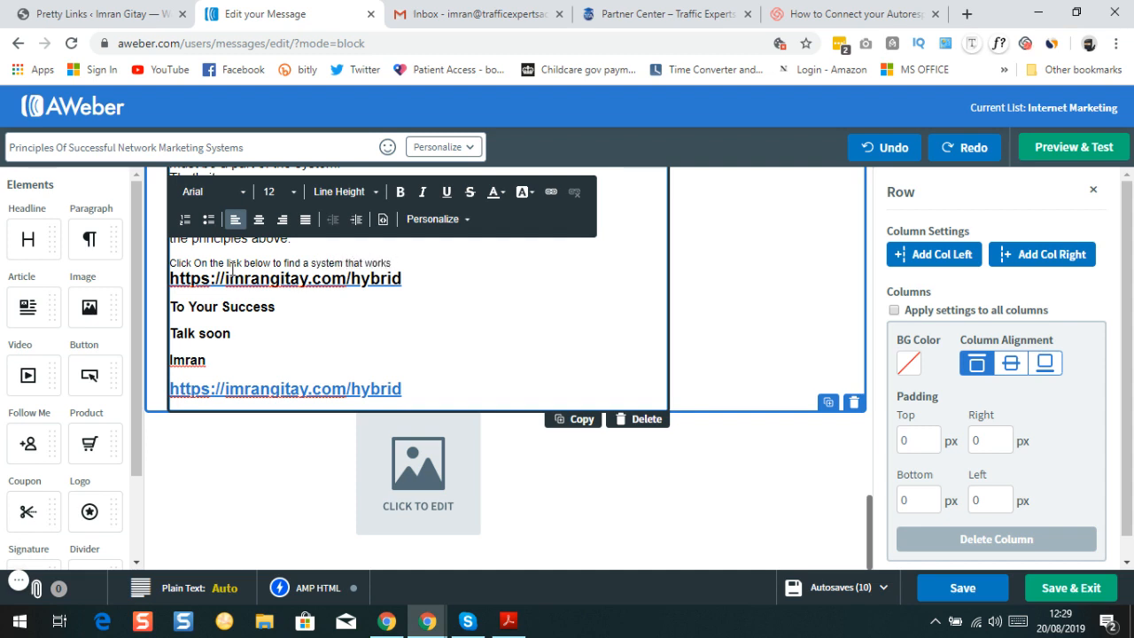
type(".")
triple_click(395, 263)
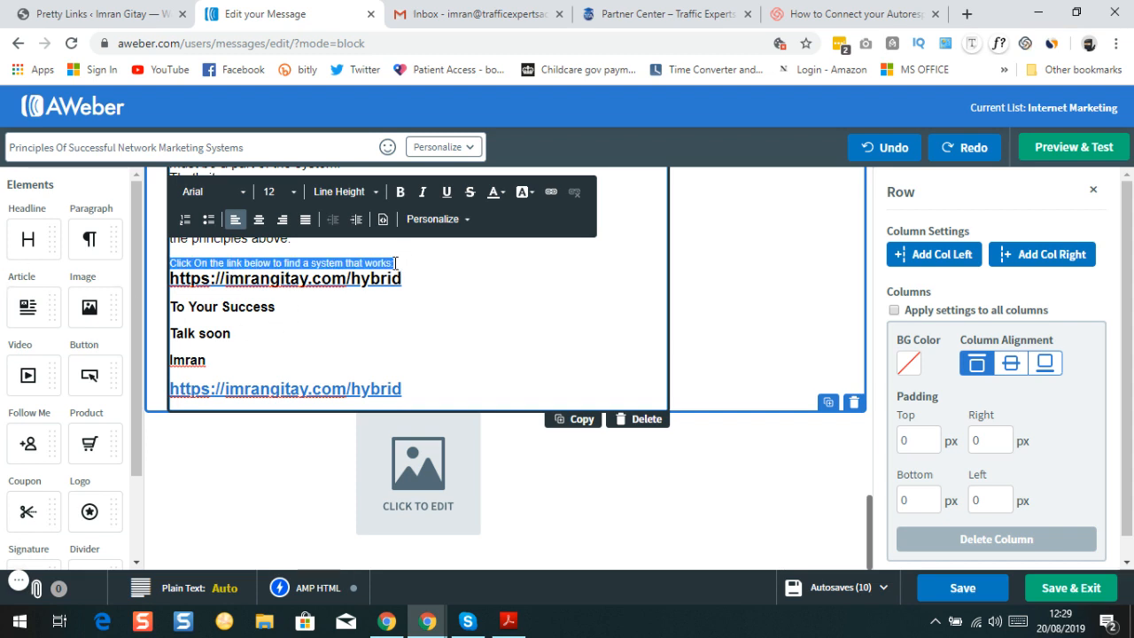
left_click(297, 199)
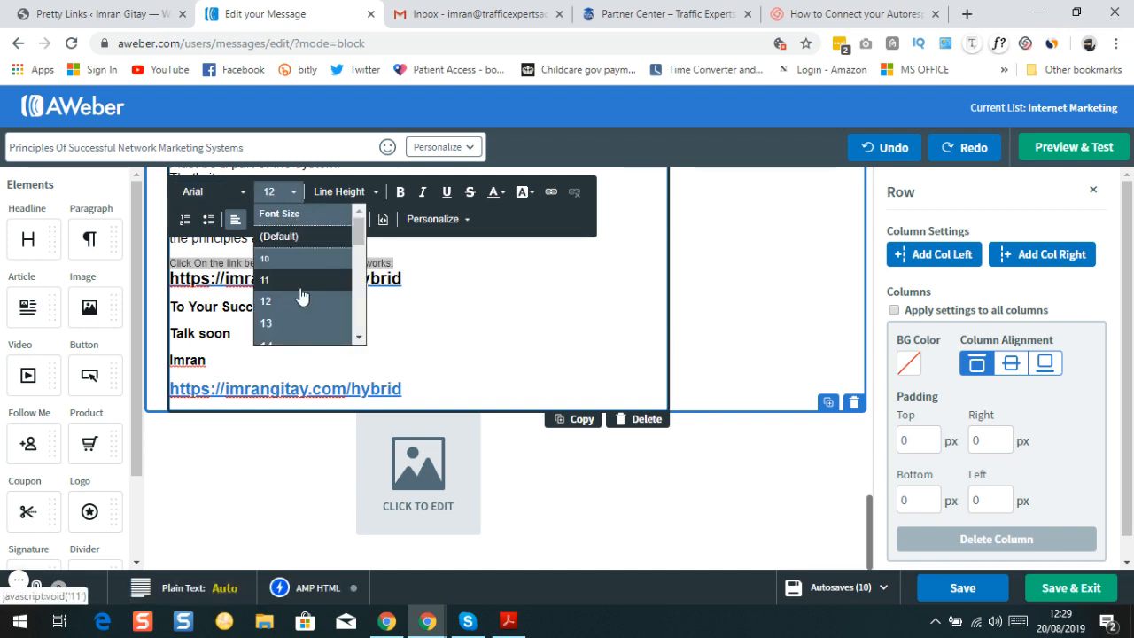
scroll(299, 296, "down", 5)
scroll(301, 292, "up", 3)
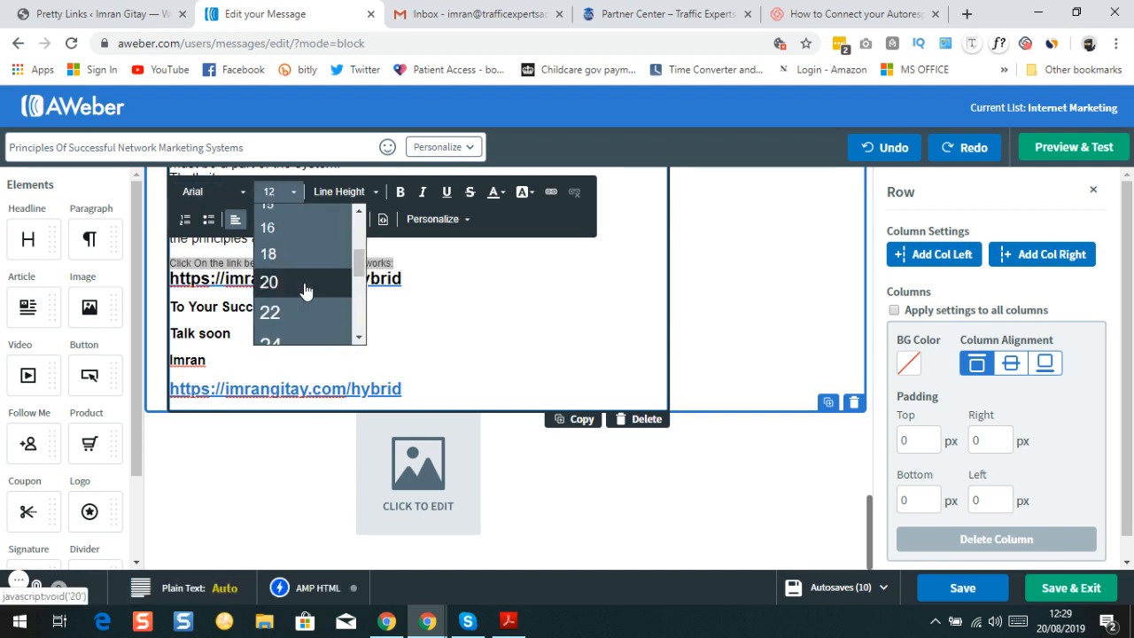
left_click(300, 229)
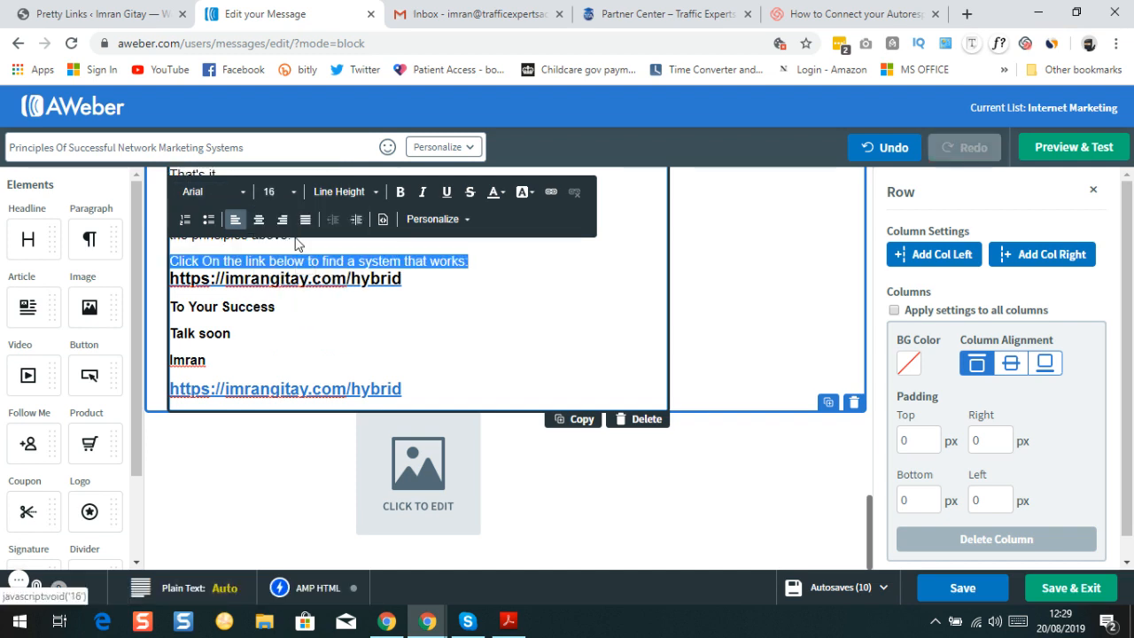
left_click(407, 193)
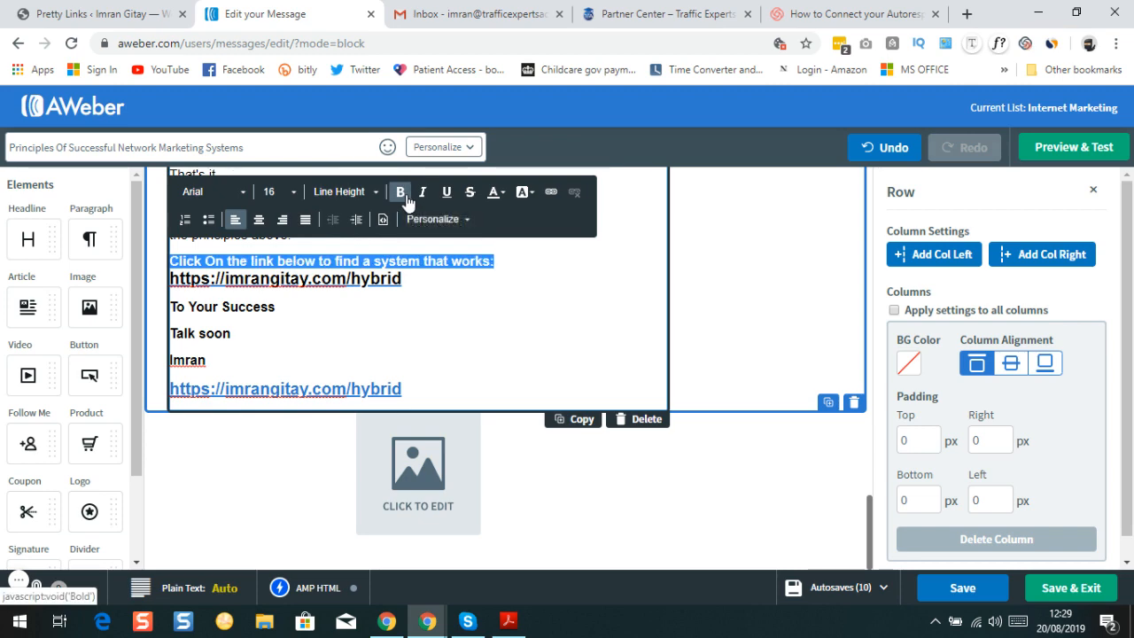
left_click(529, 326)
scroll(530, 326, "up", 5)
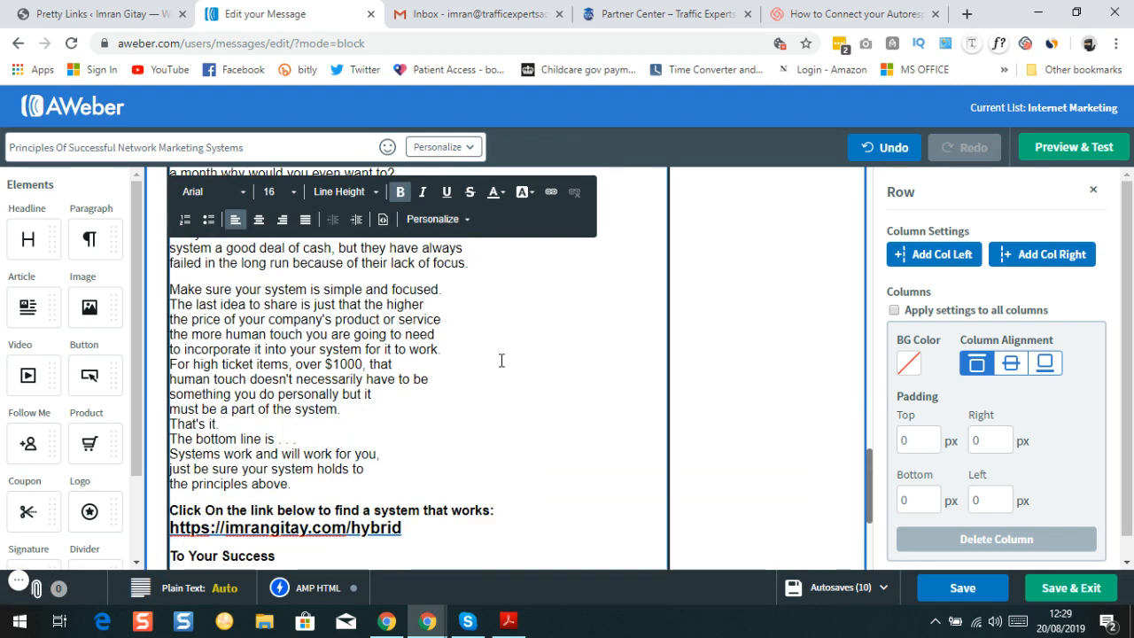
scroll(313, 425, "up", 10)
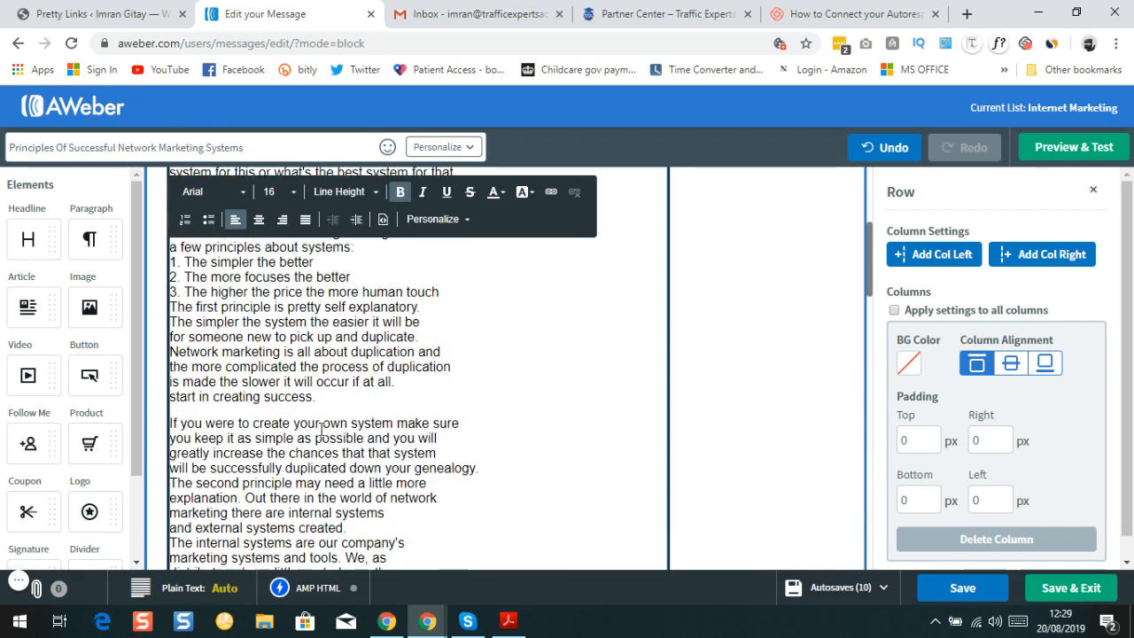
scroll(306, 447, "down", 1)
Undo the accidental move of the 'some knowledge' line, restoring the original intro
scroll(306, 447, "up", 1)
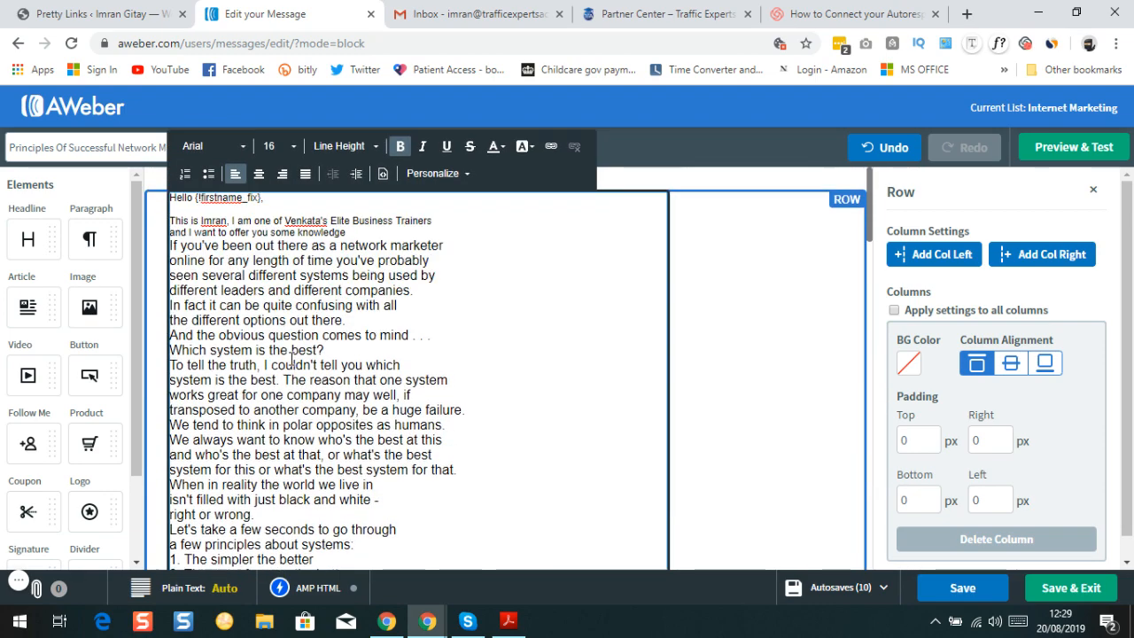
triple_click(348, 231)
left_click_drag(348, 231, 321, 217)
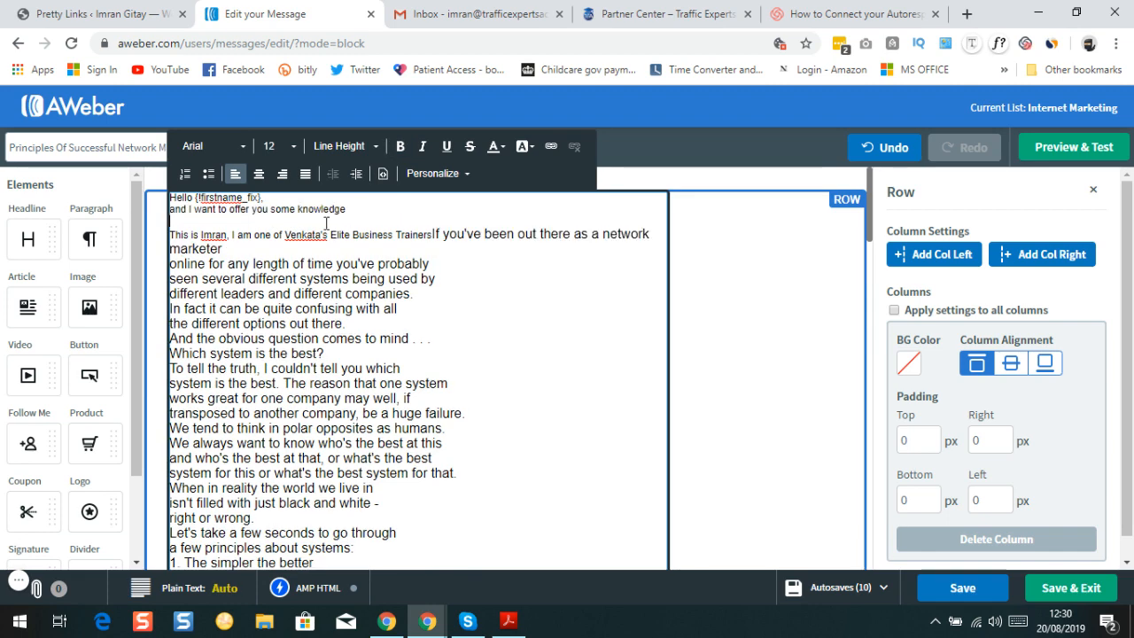
left_click(884, 149)
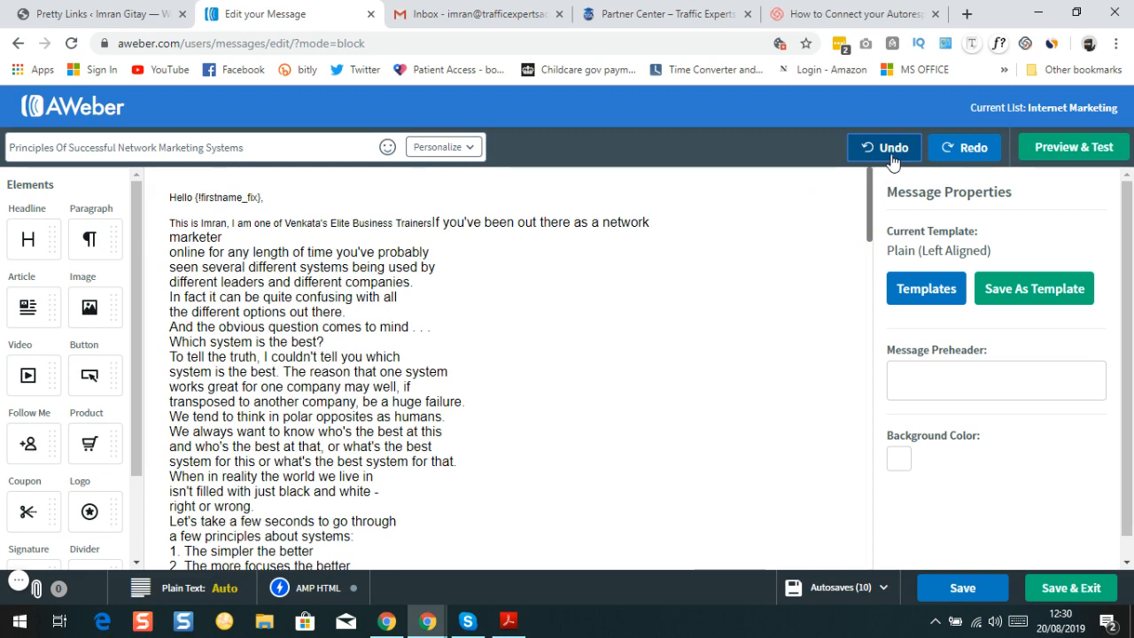
left_click(891, 150)
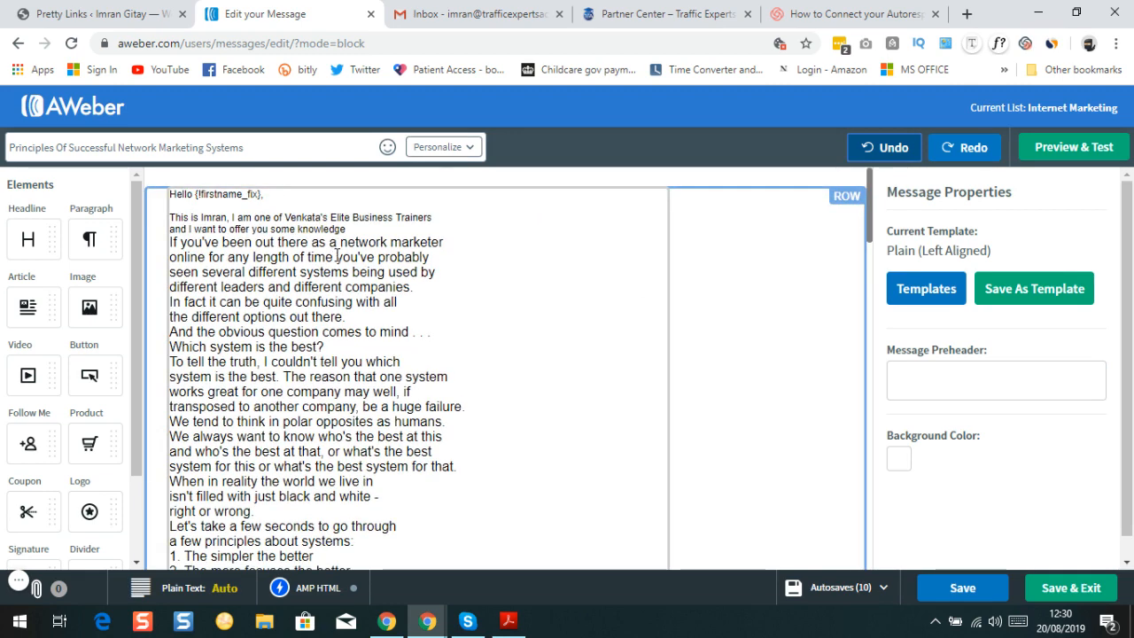
scroll(337, 256, "down", 15)
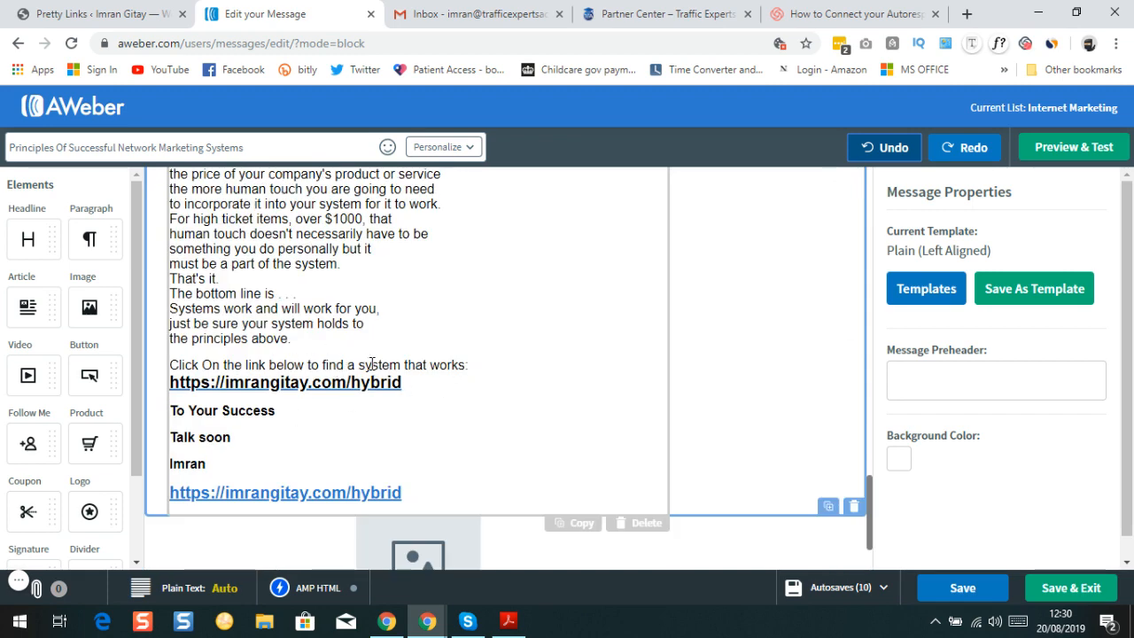
scroll(372, 363, "up", 10)
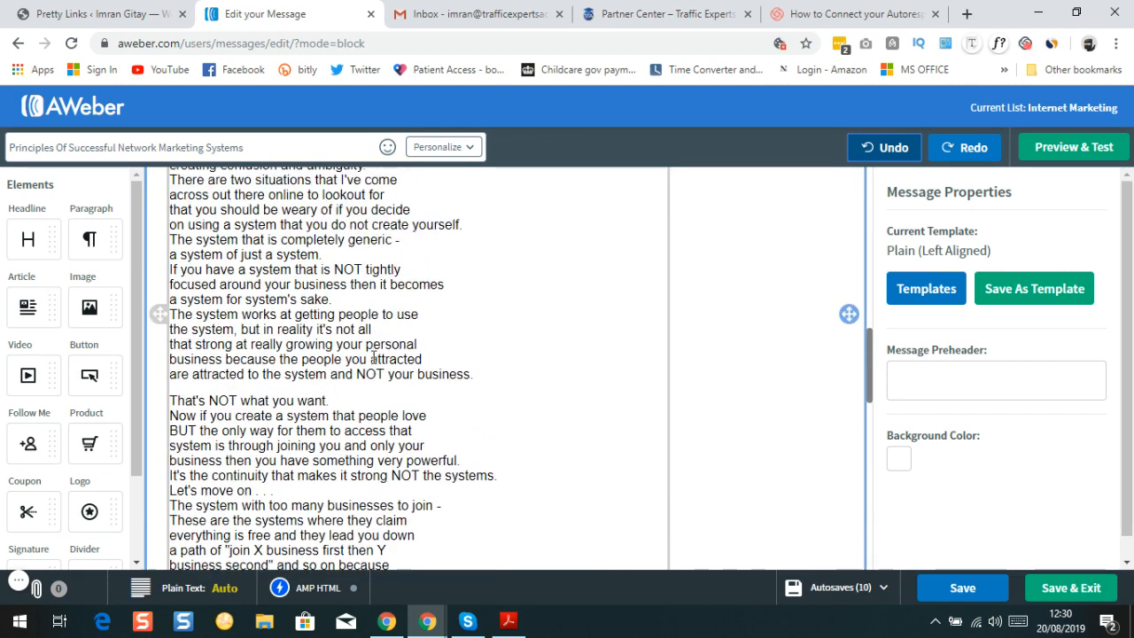
scroll(374, 357, "up", 12)
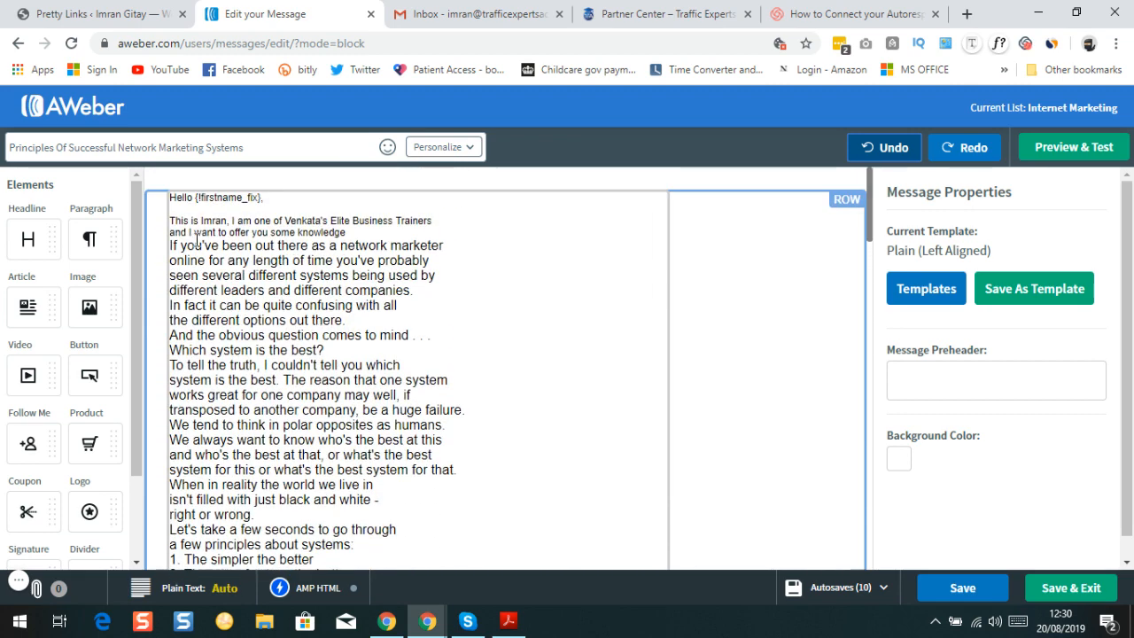
Set the greeting and intro lines to font size 16
double_click(173, 197)
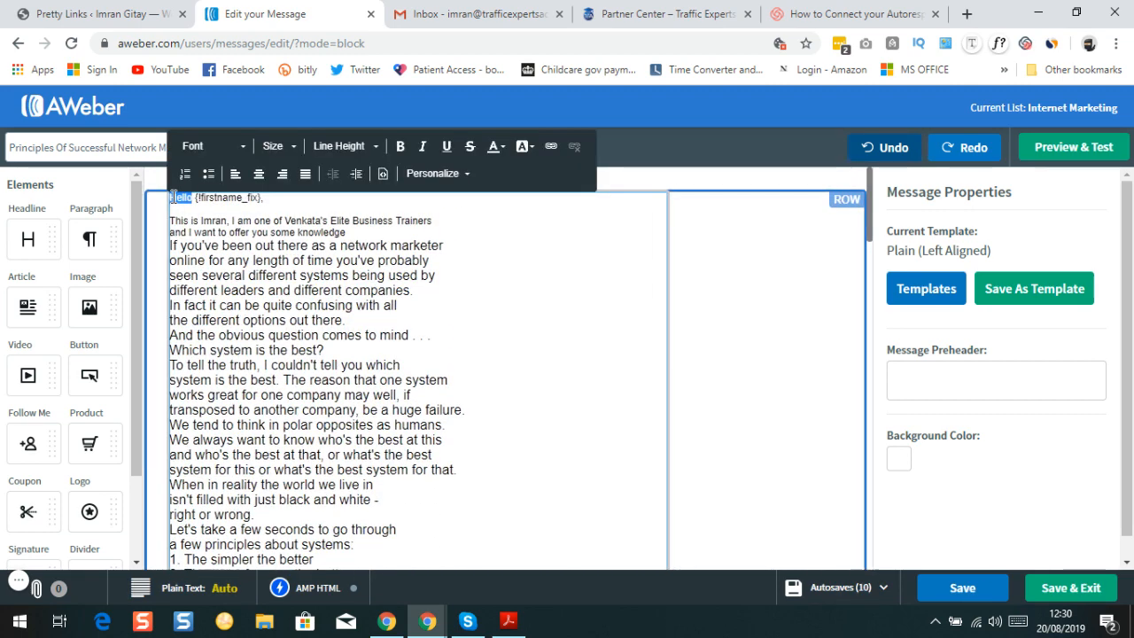
left_click(178, 208)
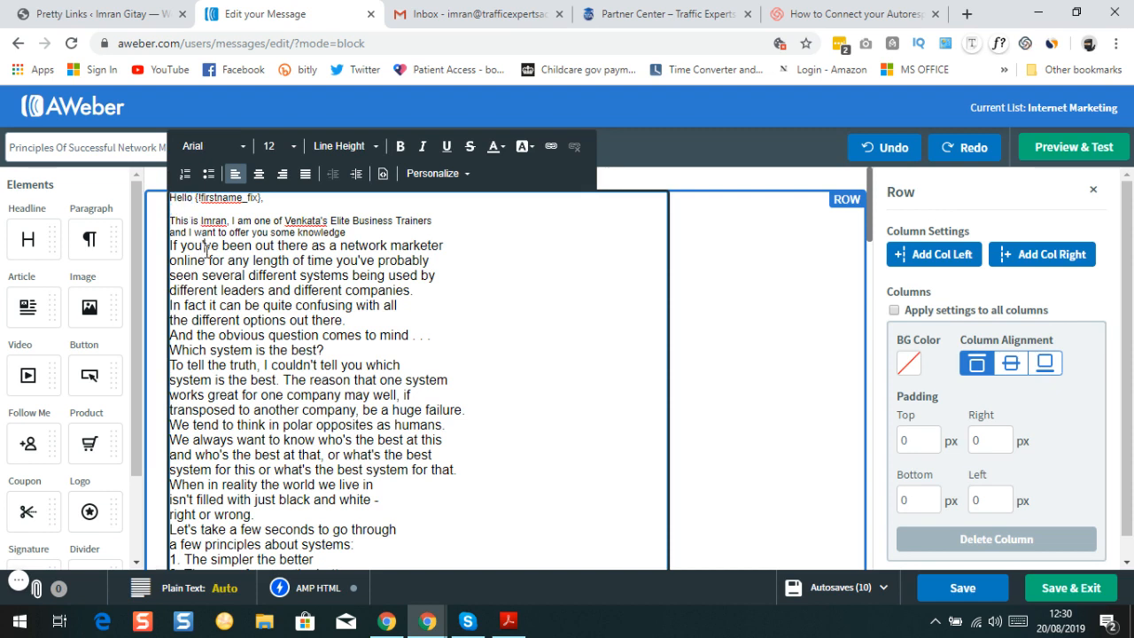
mouse_move(205, 250)
left_mouse_down()
mouse_move(239, 260)
mouse_move(216, 234)
left_mouse_up()
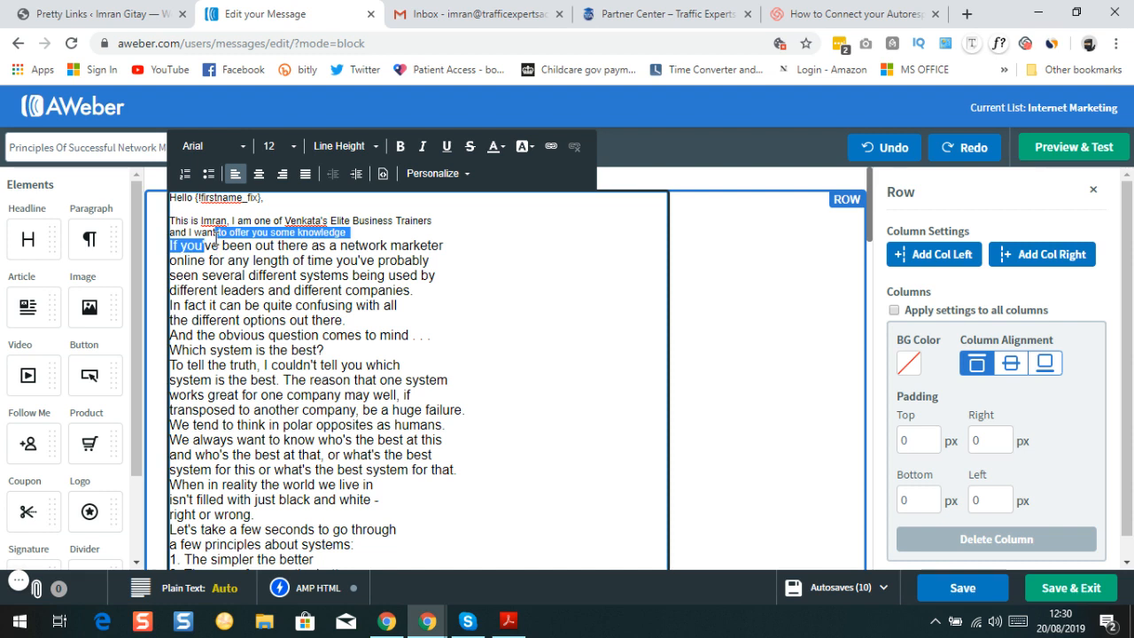
left_click(176, 198)
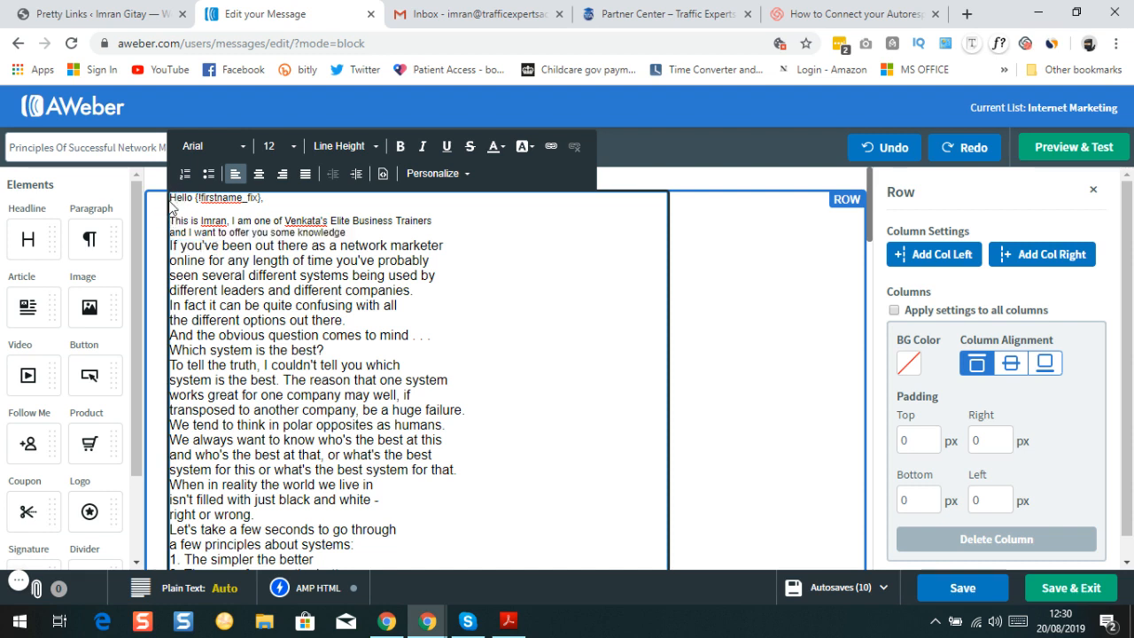
left_click(171, 204)
left_click(172, 201)
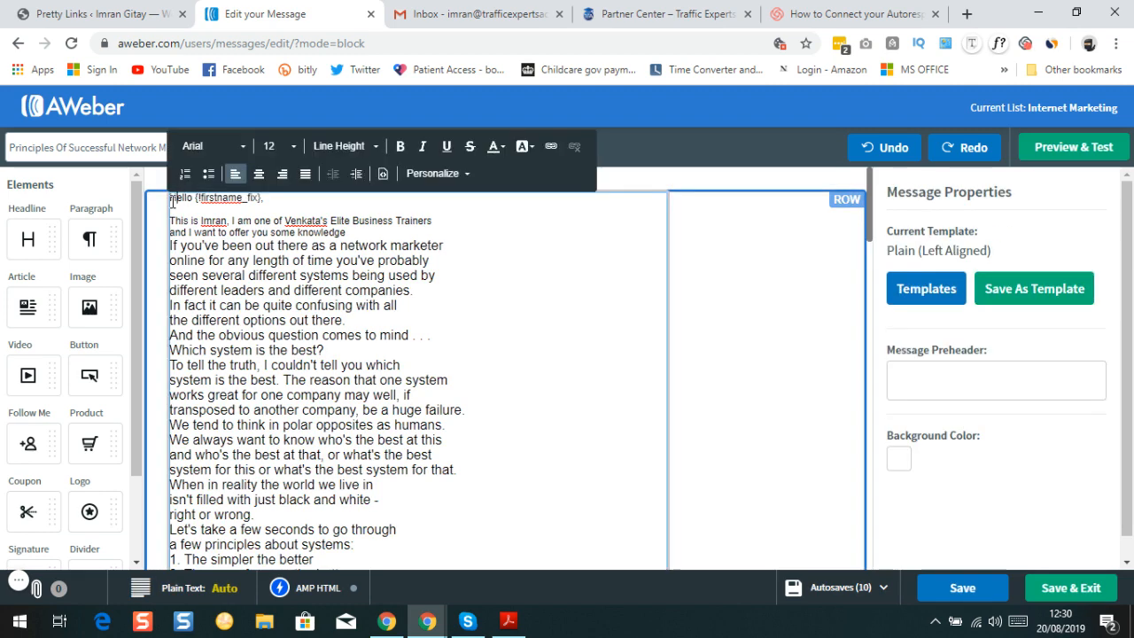
left_click_drag(173, 200, 357, 230)
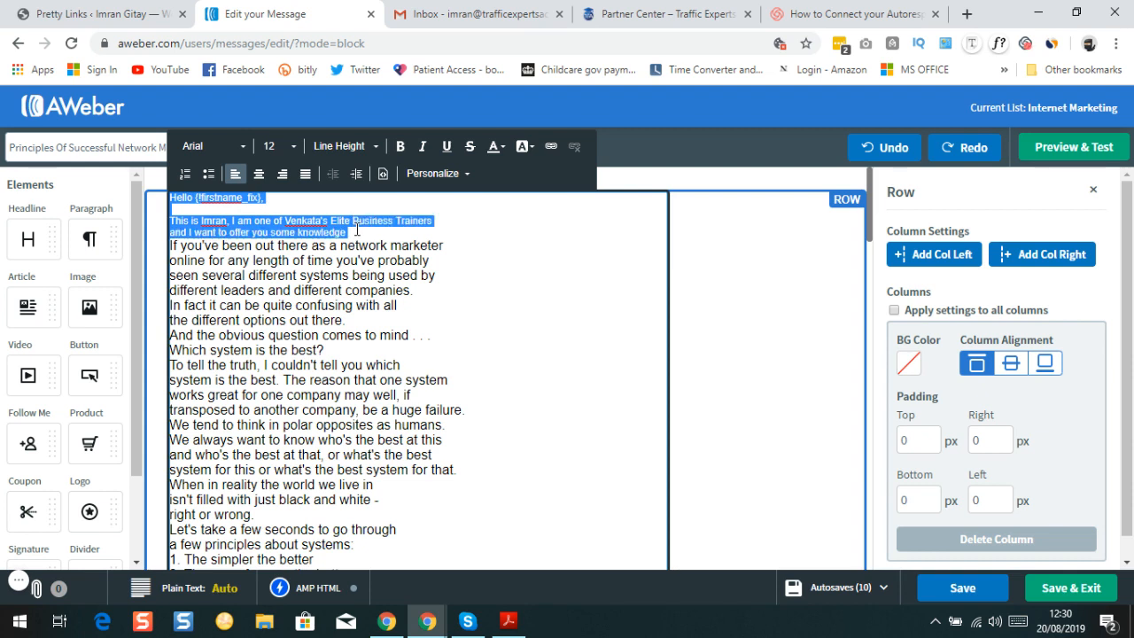
left_click(293, 148)
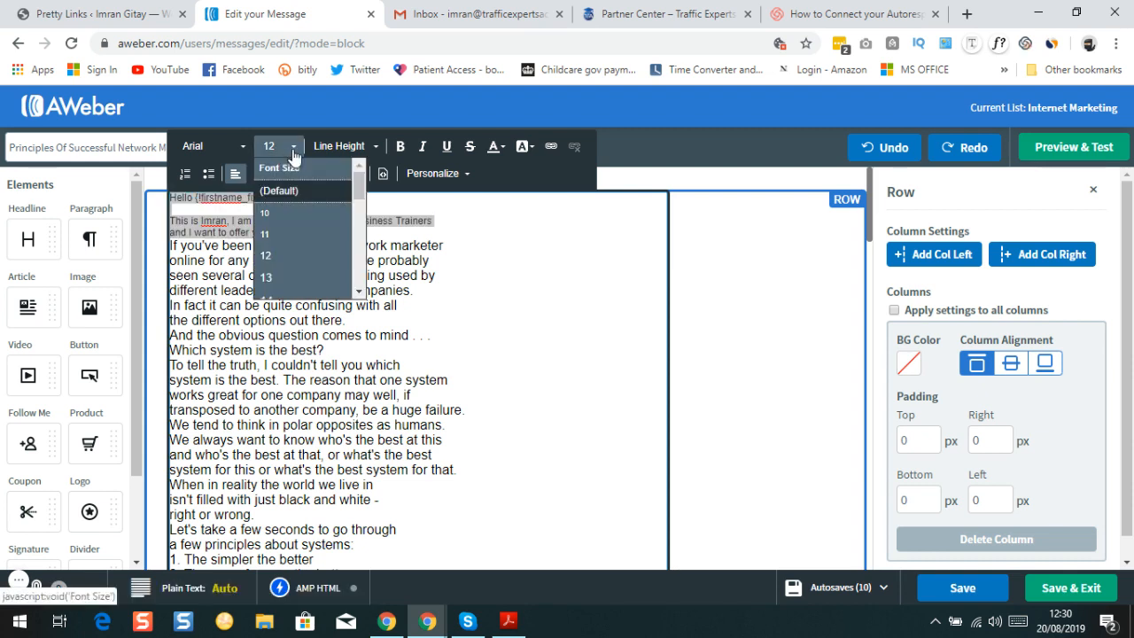
left_click(358, 291)
scroll(310, 279, "down", 1)
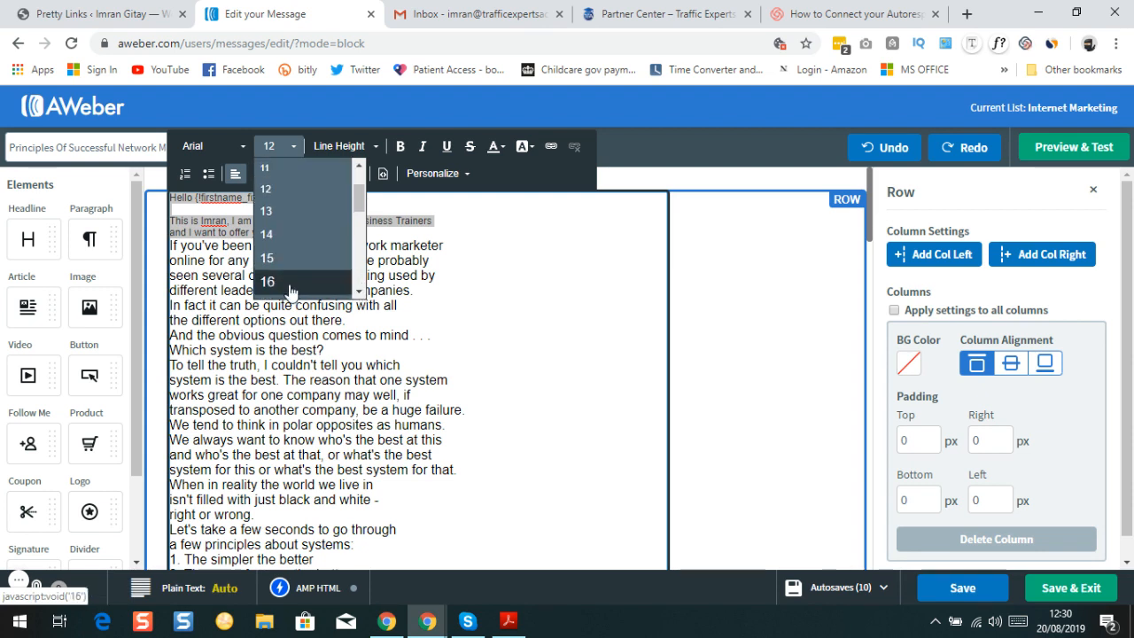
left_click(291, 288)
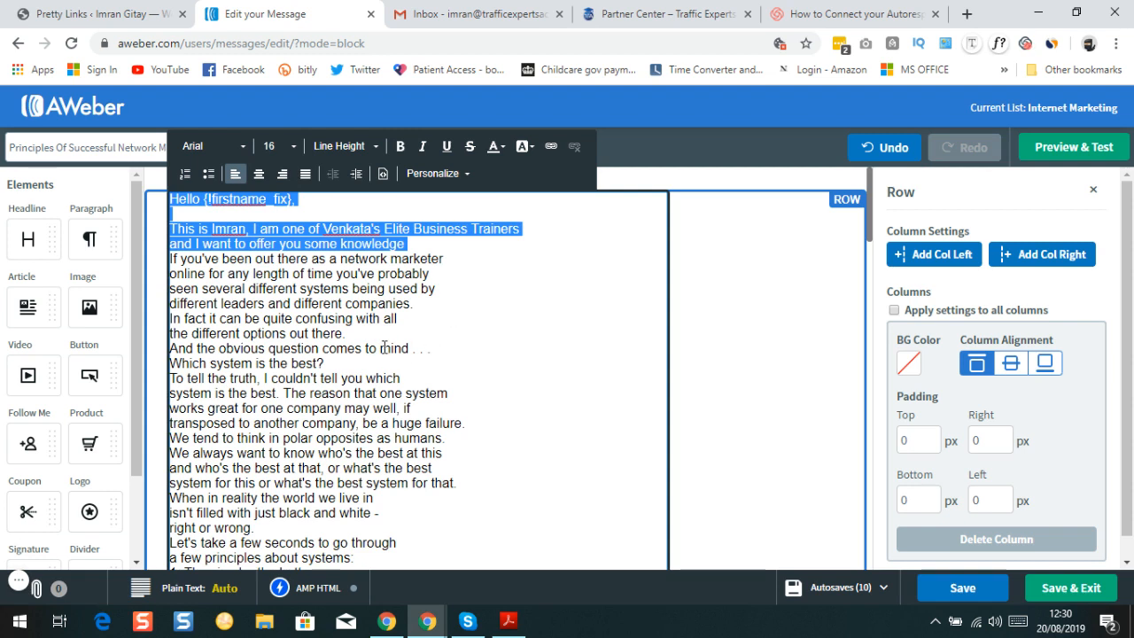
End the intro with 'on Internet marketing.' followed by a blank line
left_click(433, 241)
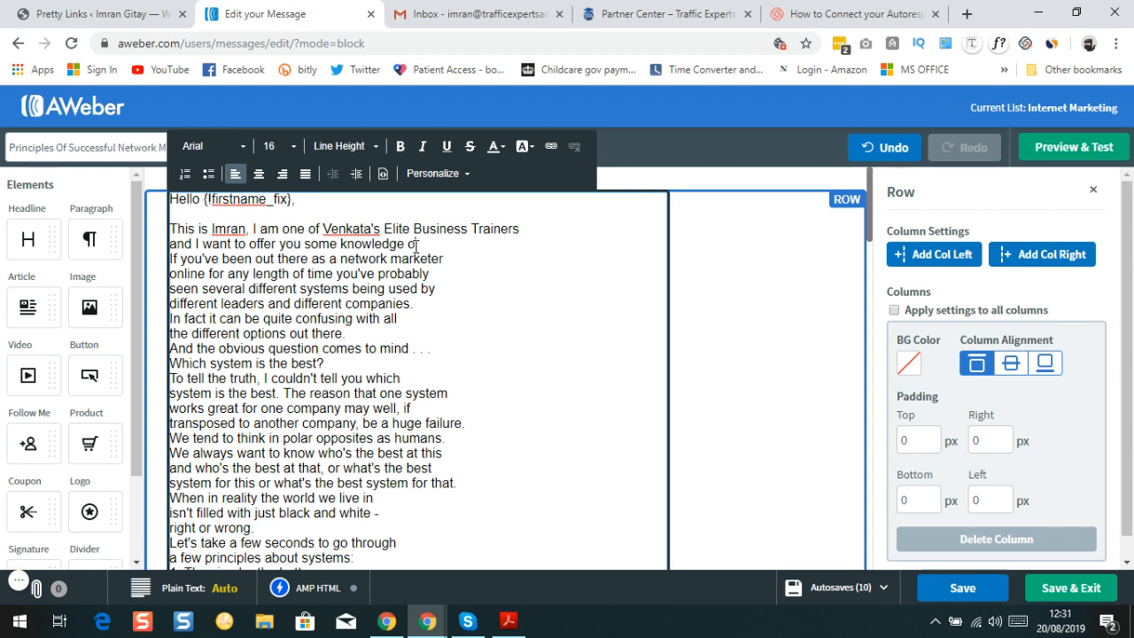
type("Internet marketing")
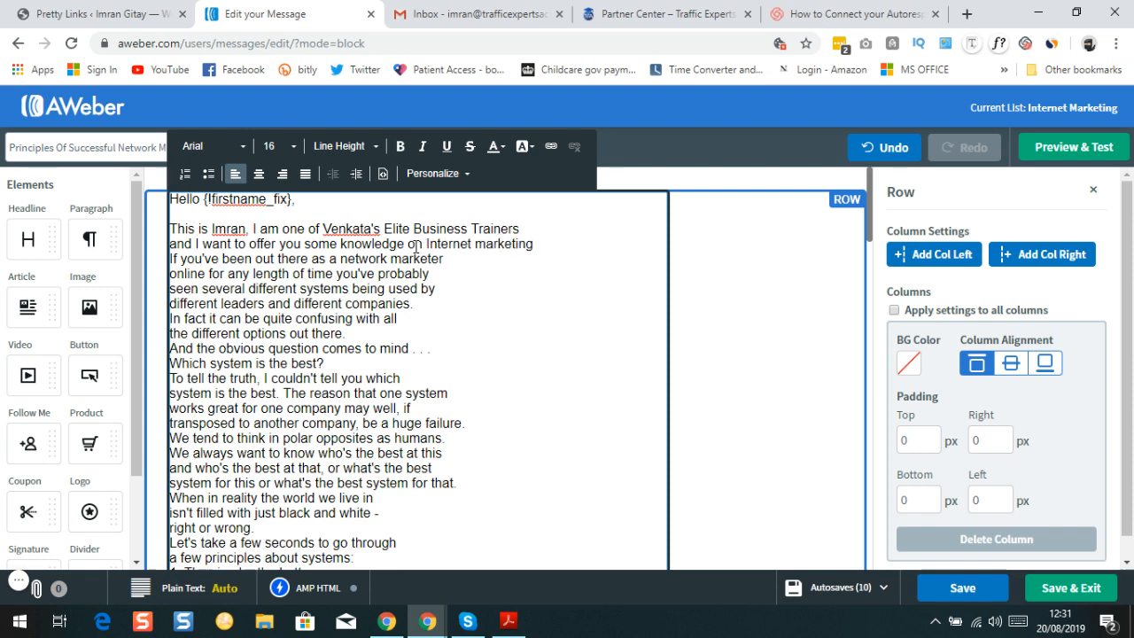
type(".")
key("Return")
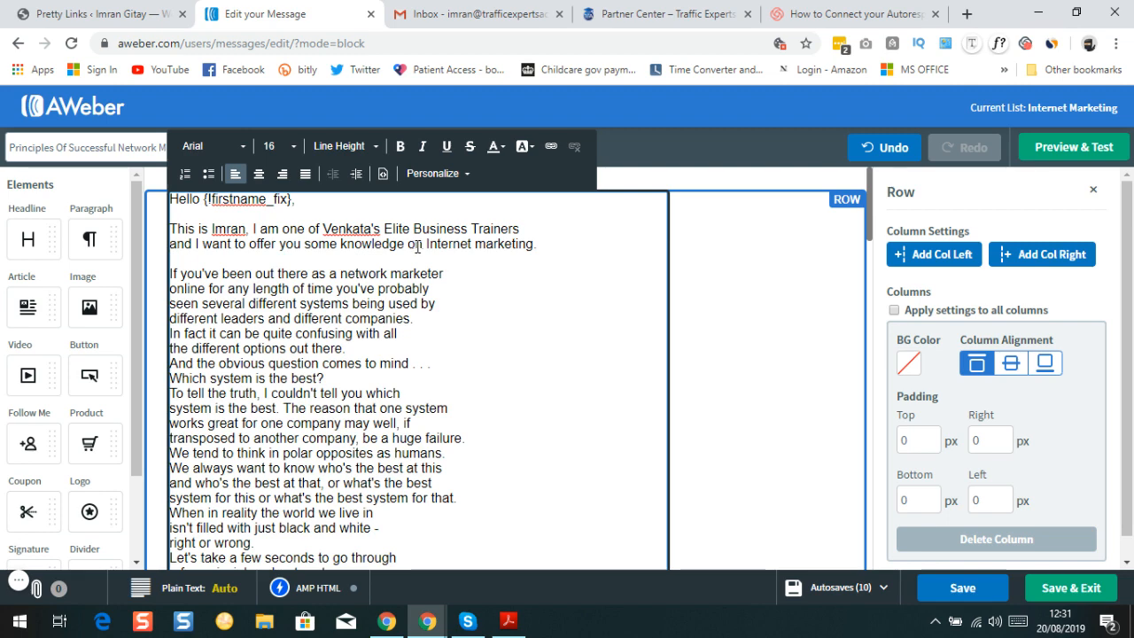
Bold the three numbered principles in the article body
scroll(302, 395, "down", 5)
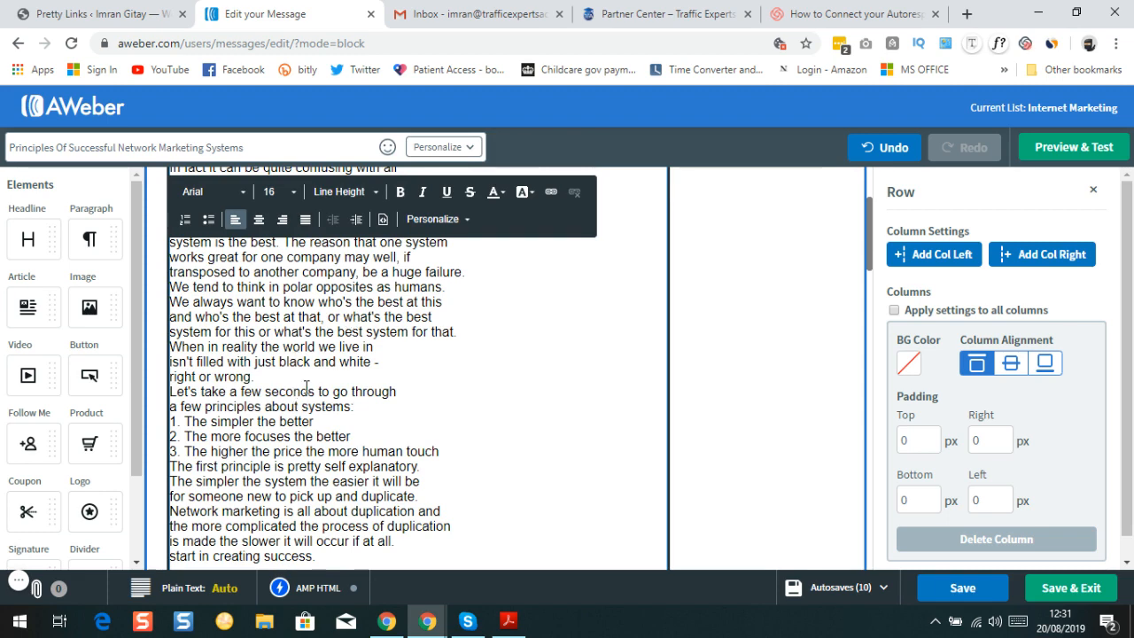
scroll(210, 391, "down", 1)
scroll(210, 391, "down", 2)
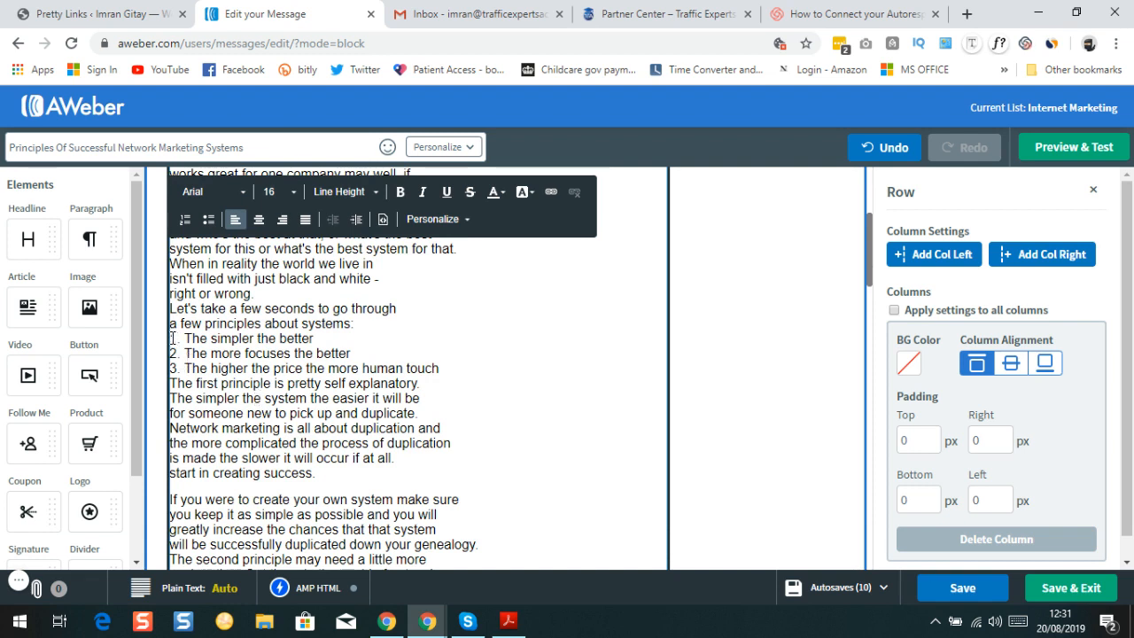
left_click_drag(172, 338, 445, 364)
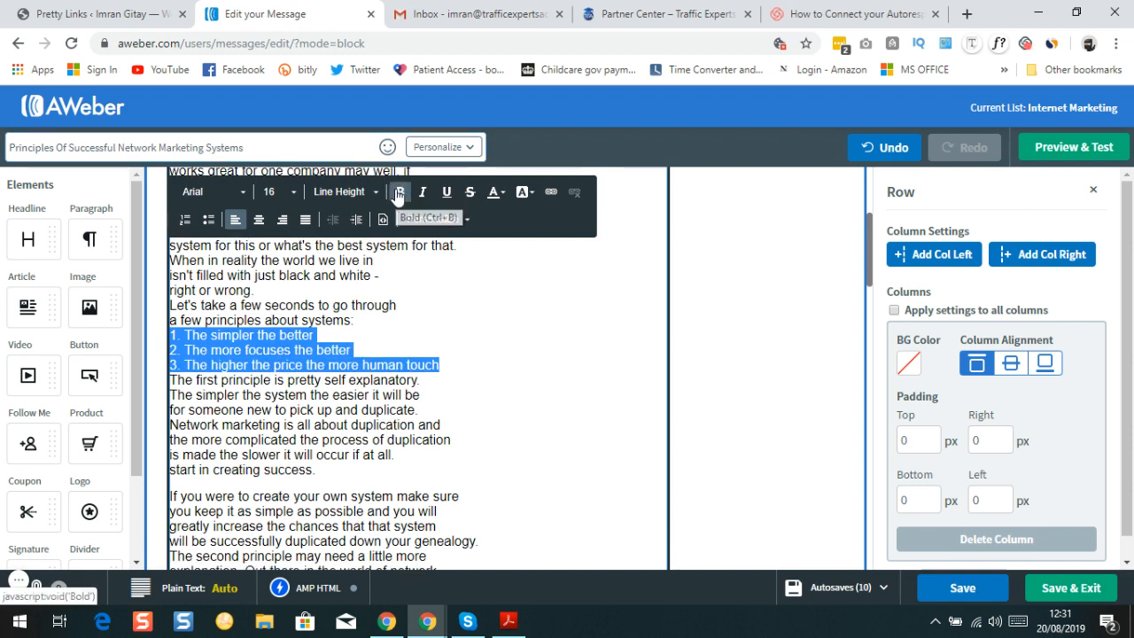
left_click(399, 192)
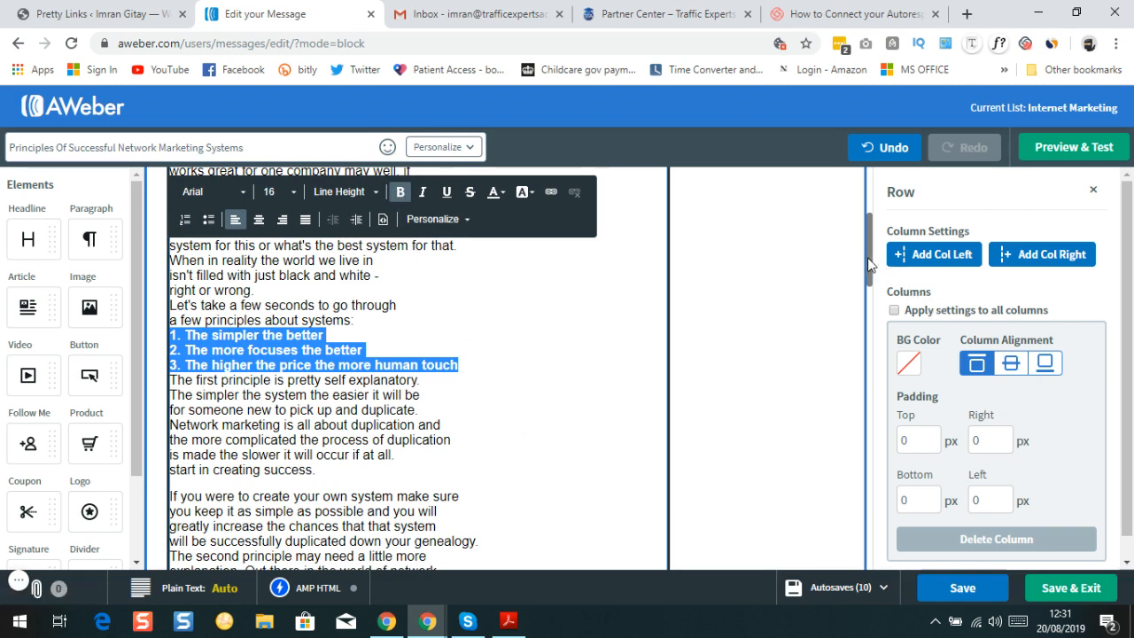
Bold the emphasis words NOT and MUST
left_click_drag(869, 264, 881, 336)
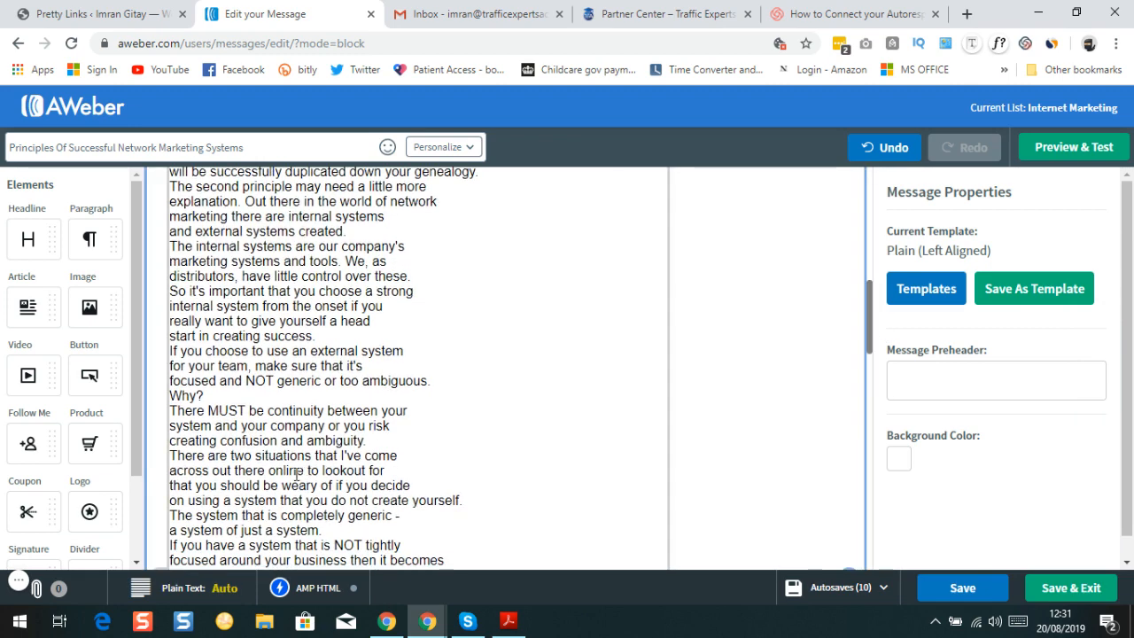
left_click_drag(248, 381, 274, 381)
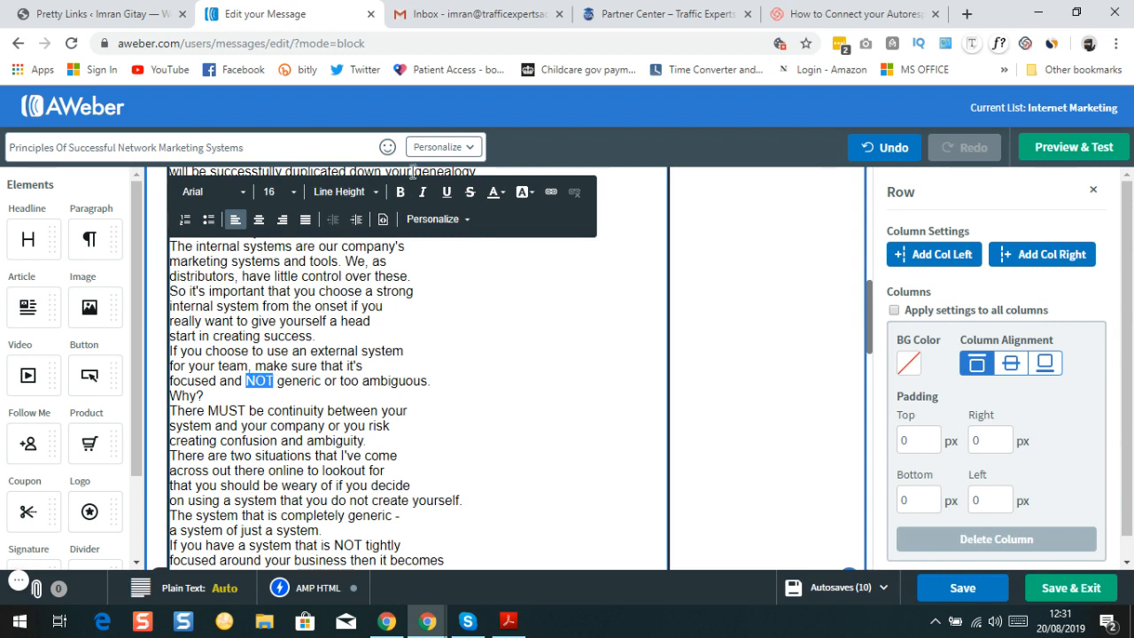
left_click(399, 193)
left_click_drag(210, 411, 247, 407)
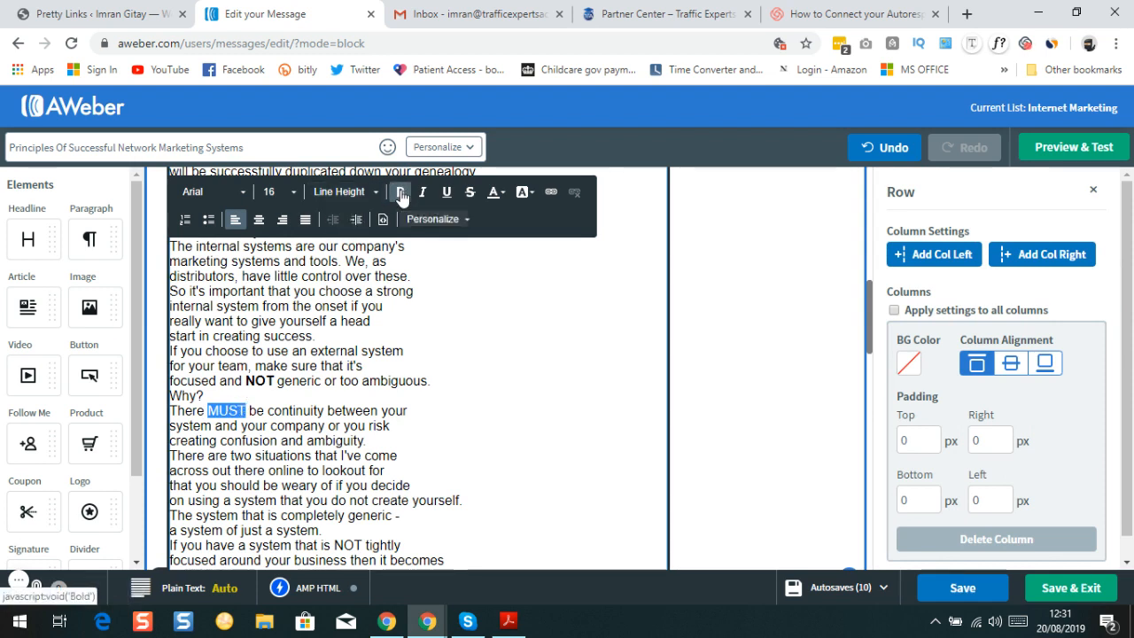
left_click(401, 195)
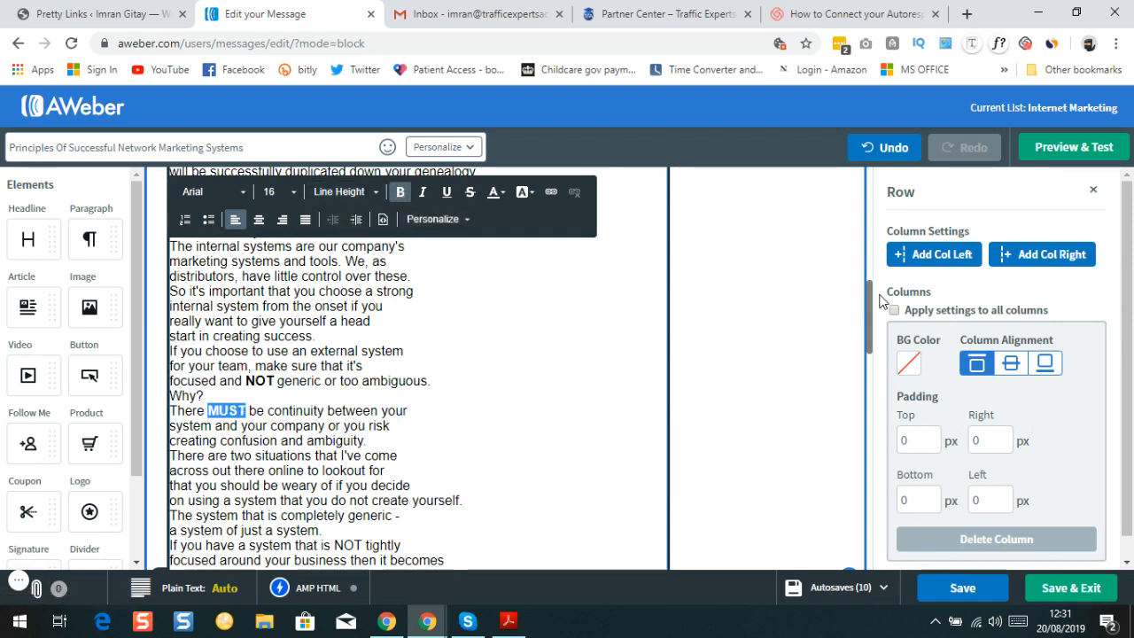
left_click_drag(869, 311, 870, 339)
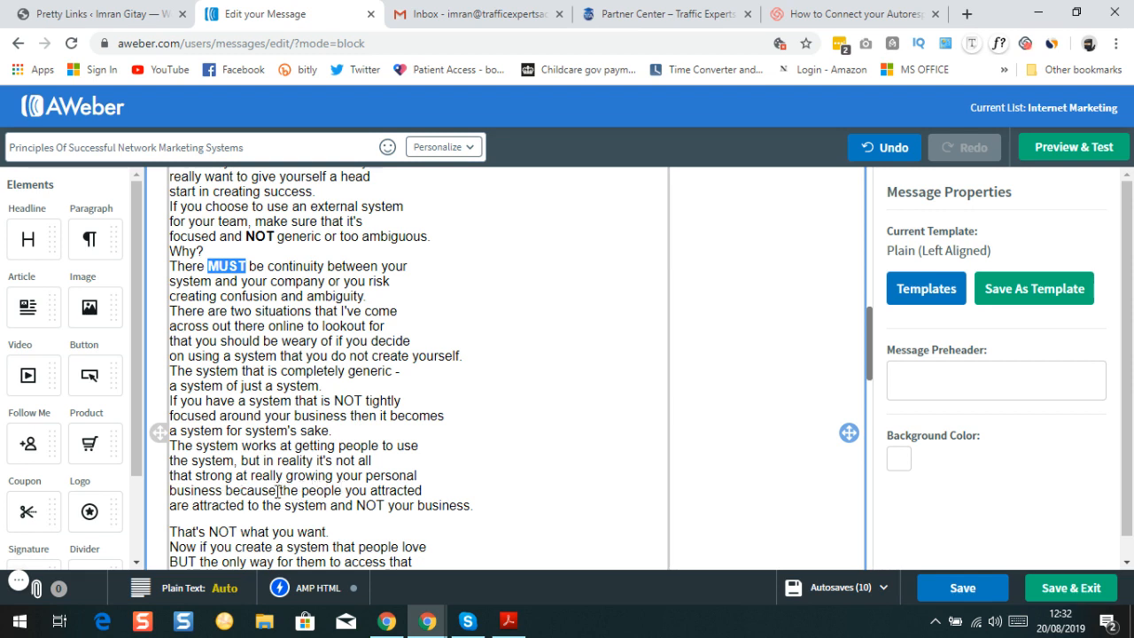
Bold the sentence ending "and NOT your business." in the message body
left_click(279, 490)
left_click_drag(280, 490, 324, 503)
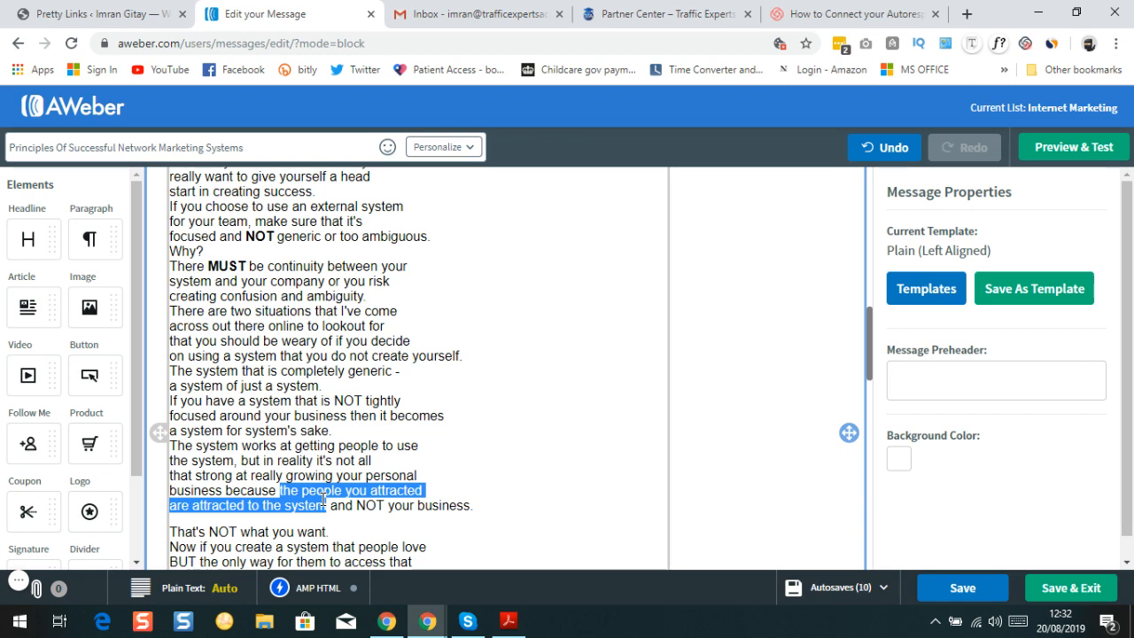
left_click_drag(280, 490, 484, 507)
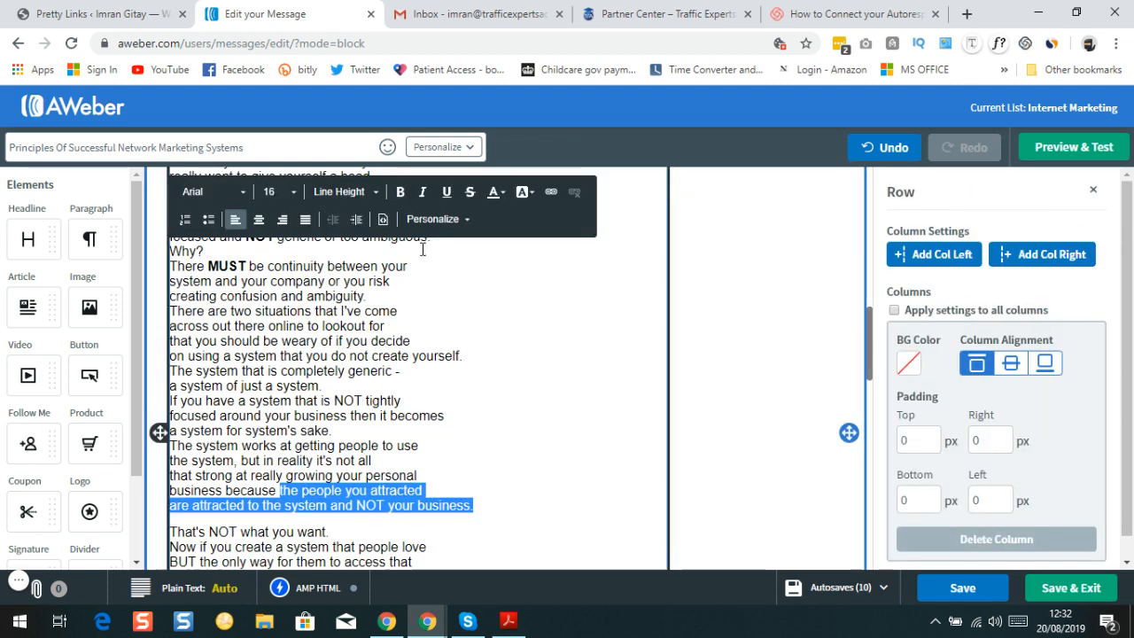
left_click(400, 193)
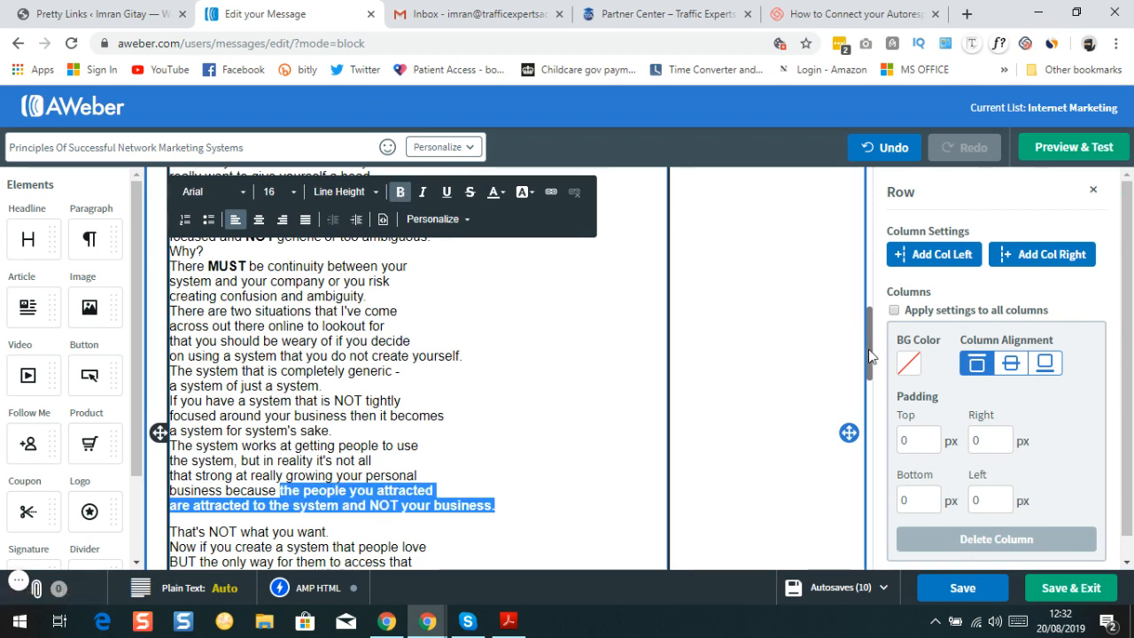
Bold the word "SYSTEM." further down the body
left_click_drag(876, 353, 876, 398)
scroll(874, 401, "down", 2)
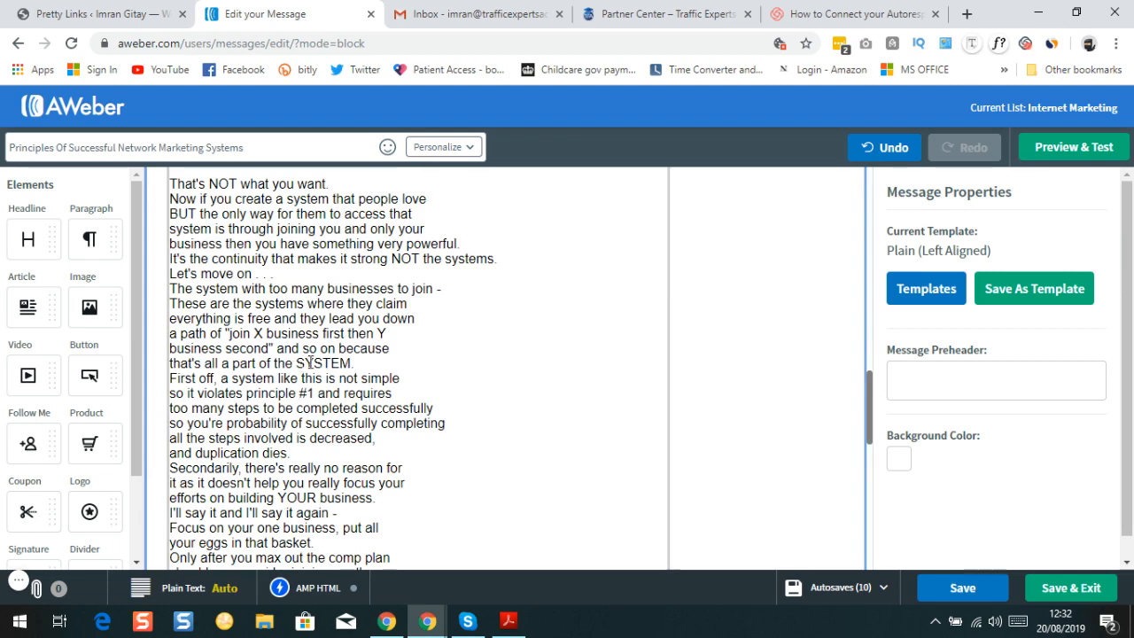
left_click_drag(296, 363, 355, 364)
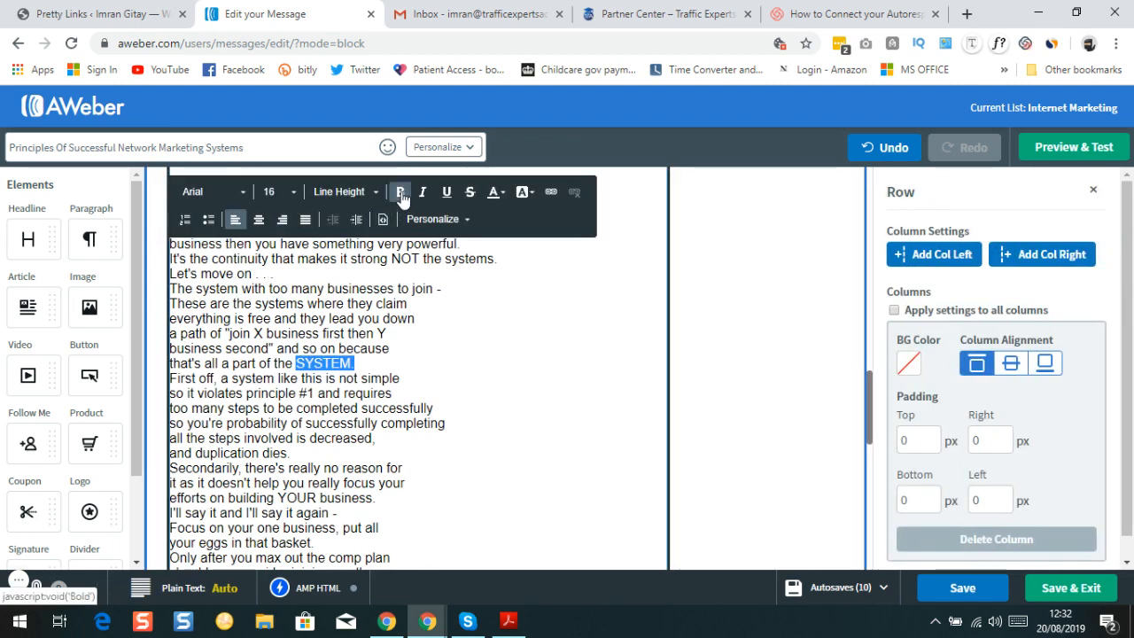
left_click(401, 193)
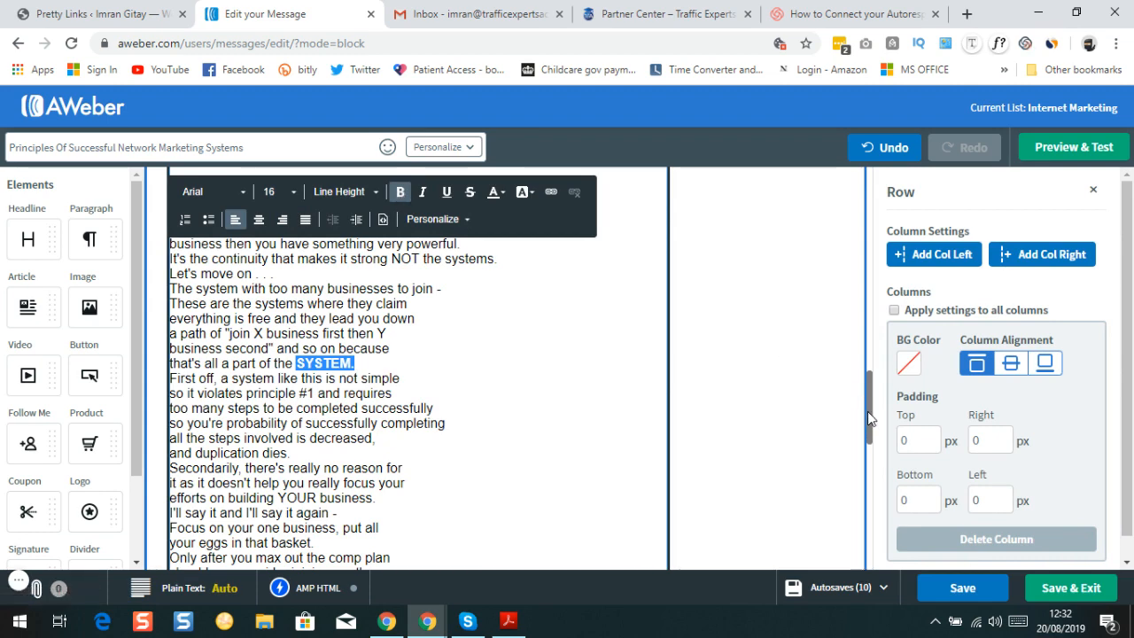
left_click_drag(868, 413, 882, 533)
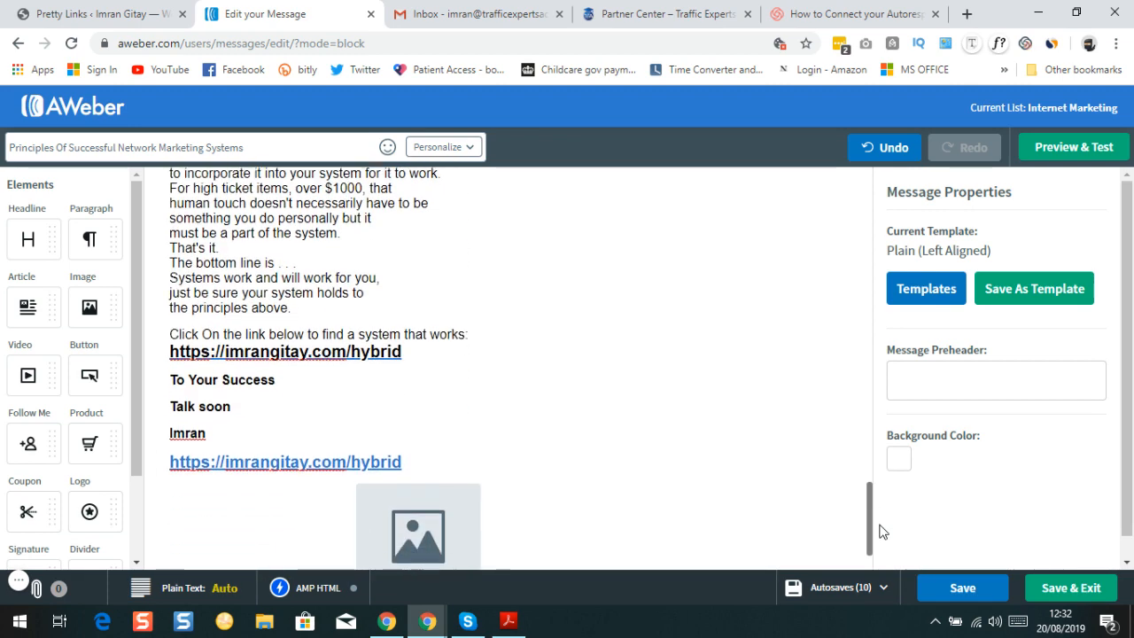
Insert a blank line after "works:" and select the empty image block below
left_click(472, 326)
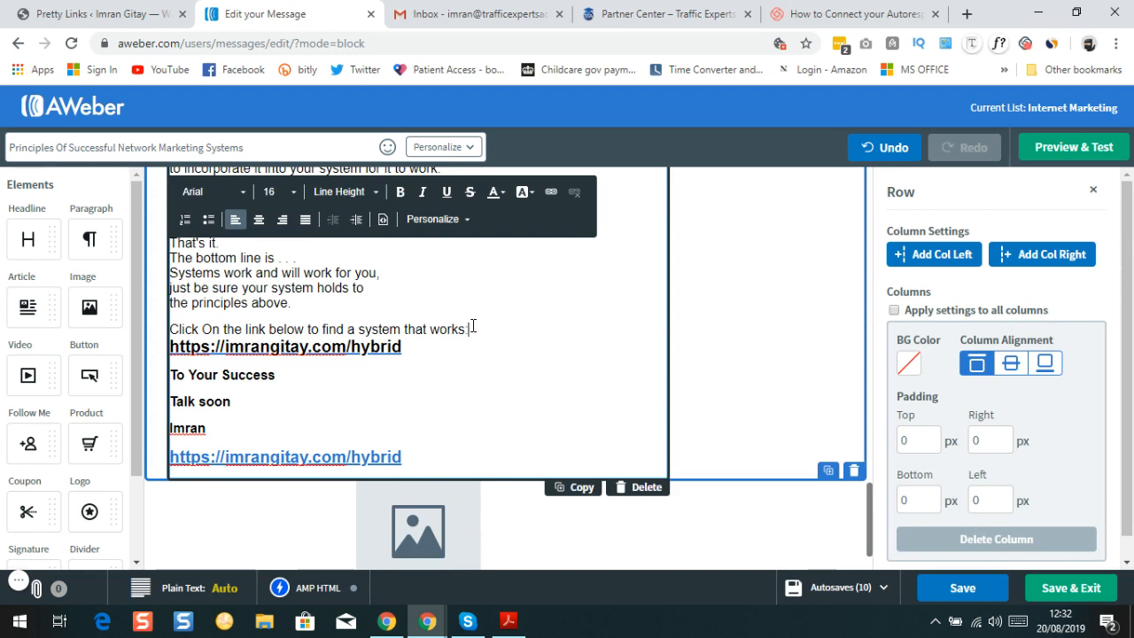
key("Return")
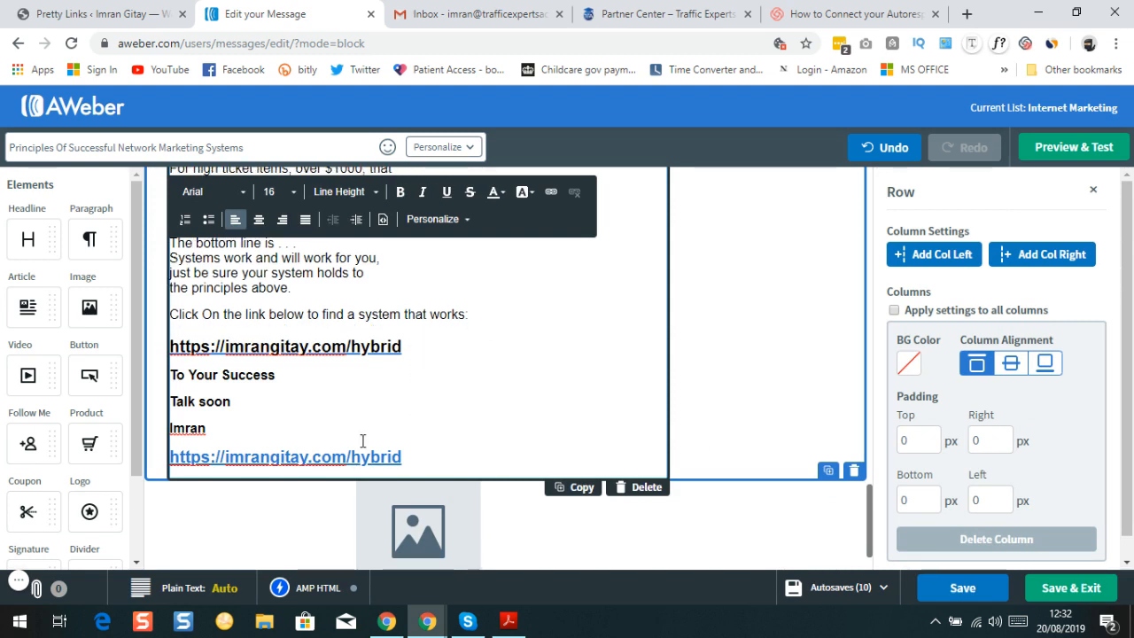
scroll(314, 324, "down", 2)
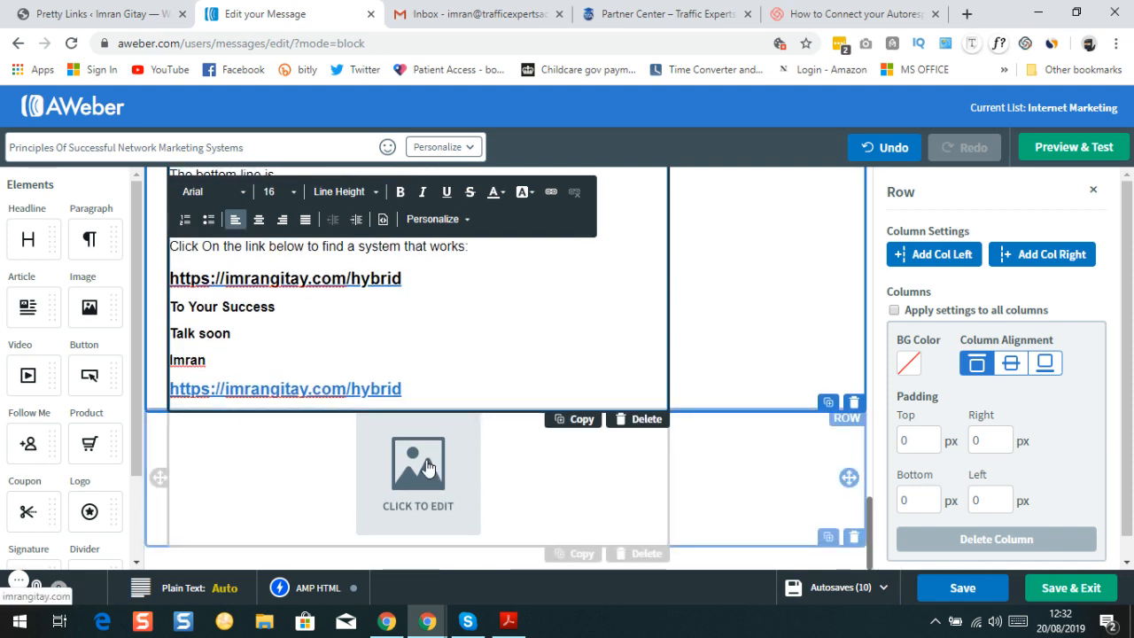
left_click(426, 467)
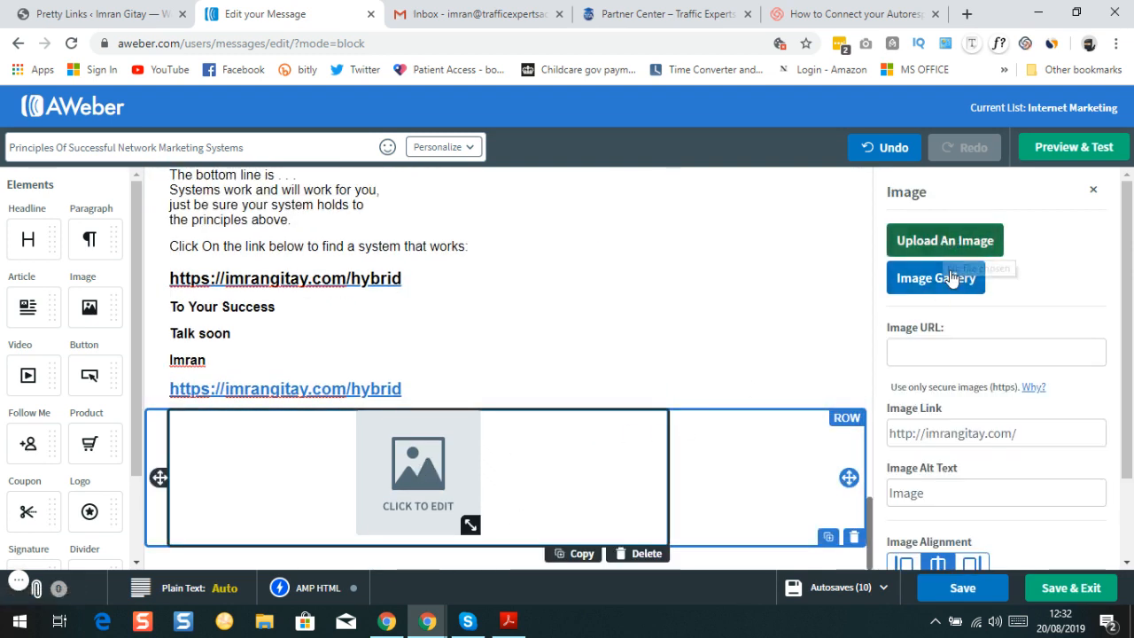
Fill the image block with the portrait photo from page 3 of the uploaded images
left_click(964, 280)
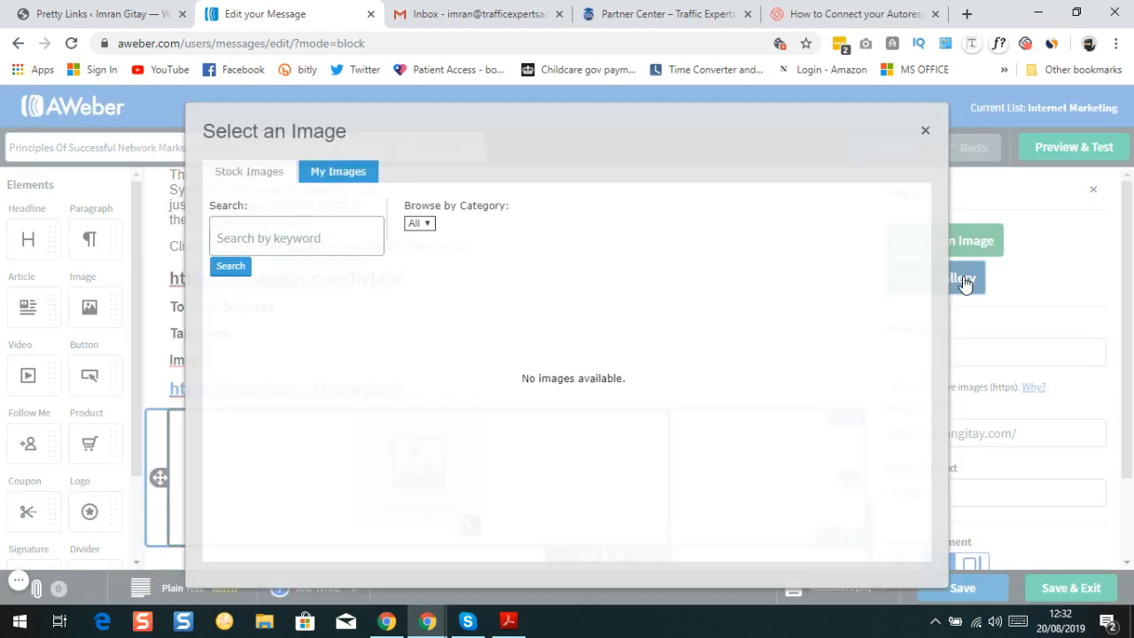
left_click(333, 172)
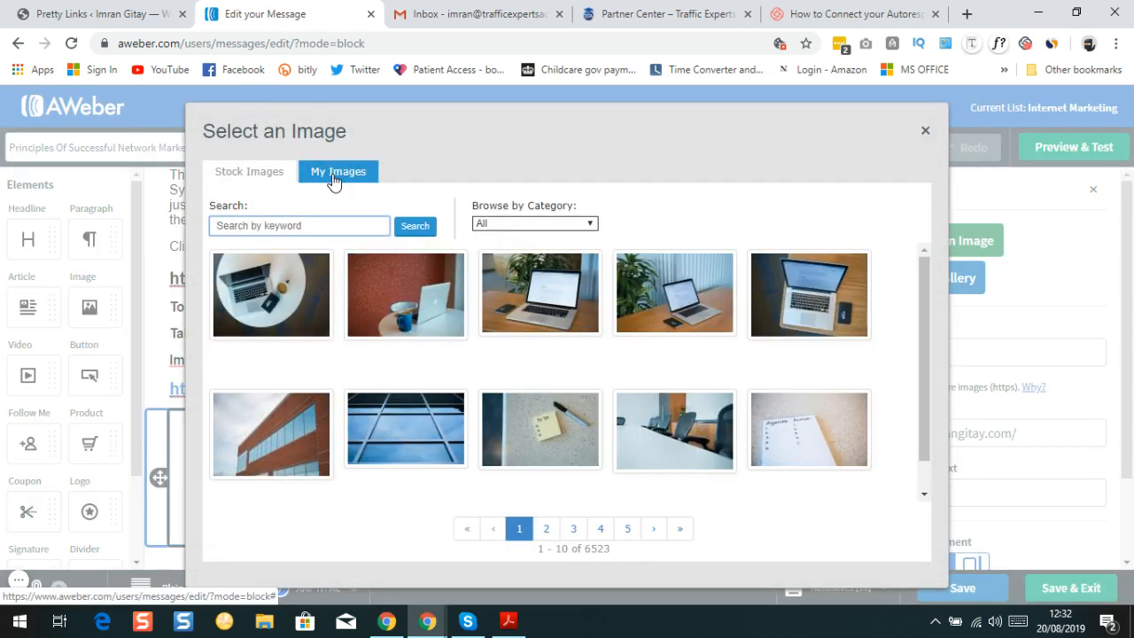
left_click(330, 173)
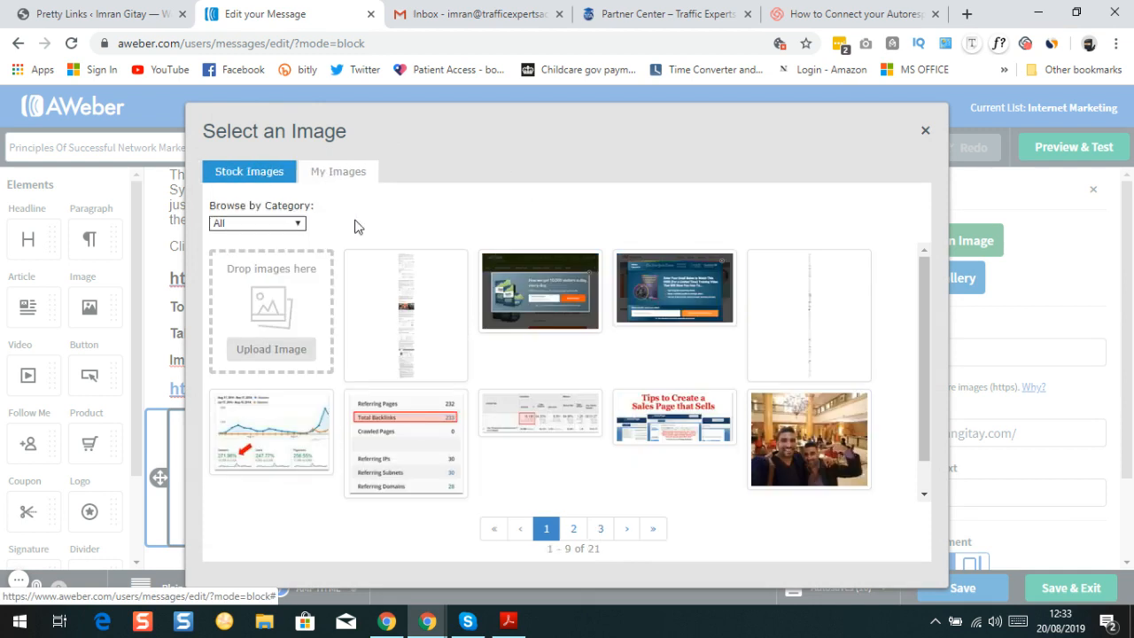
left_click(600, 531)
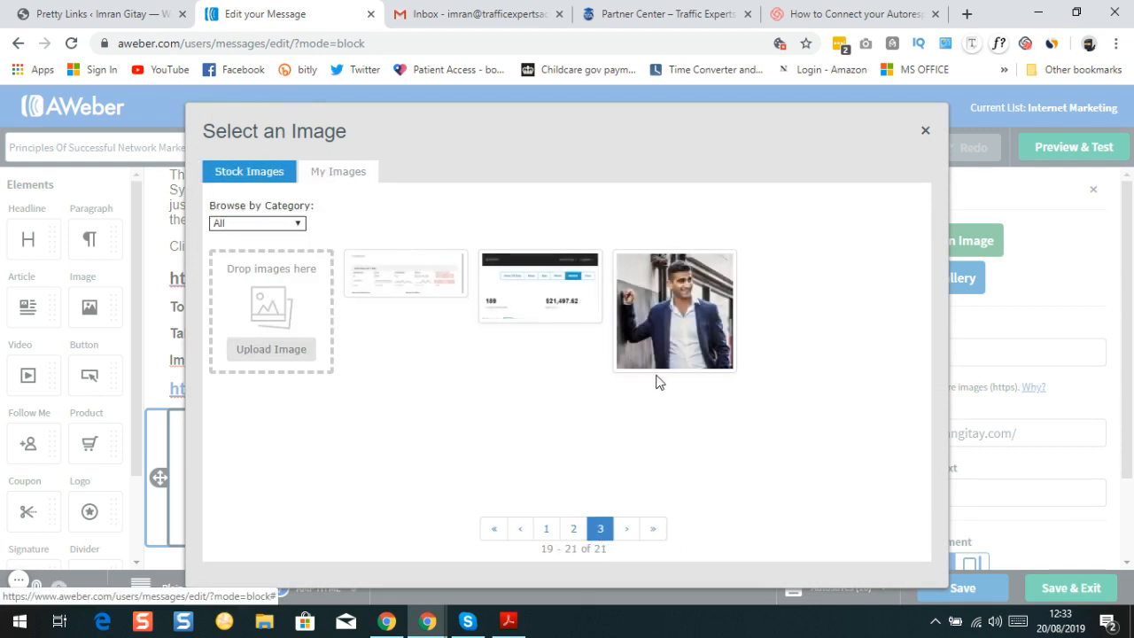
left_click(678, 338)
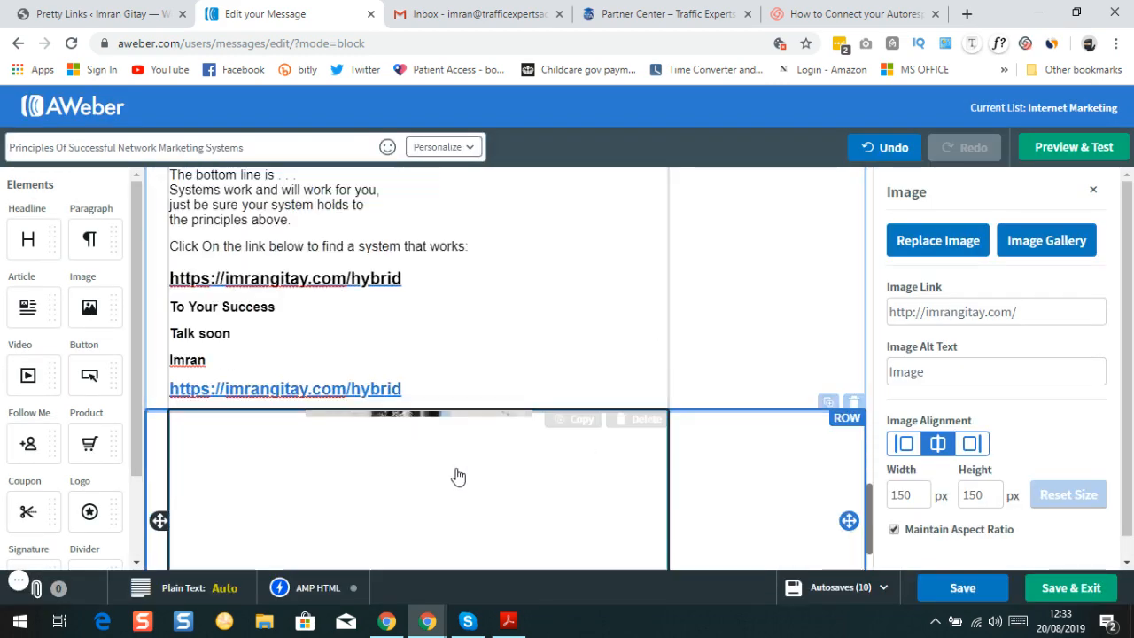
Left-align the portrait photo and resize it to Thumbnail, 150 × 139 px
scroll(464, 398, "down", 2)
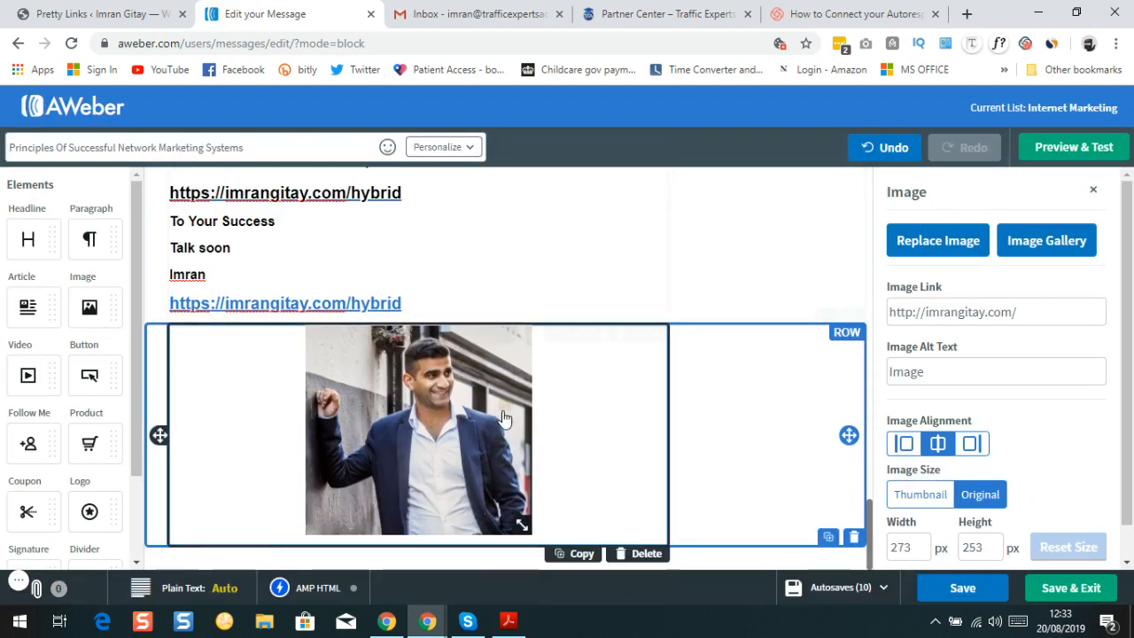
left_click(918, 440)
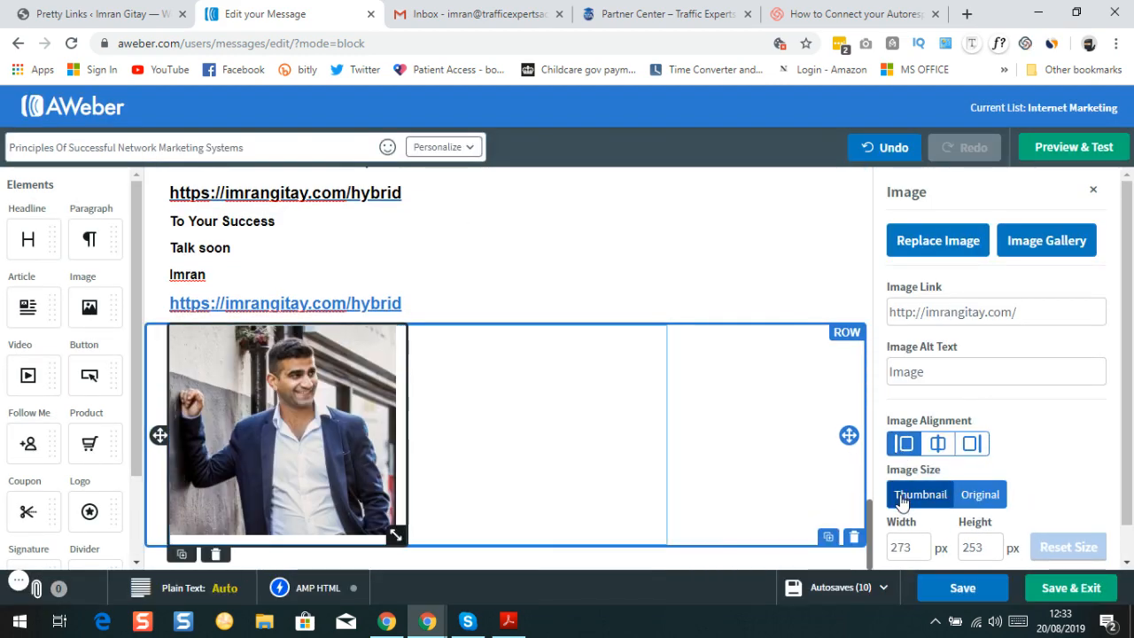
left_click(901, 498)
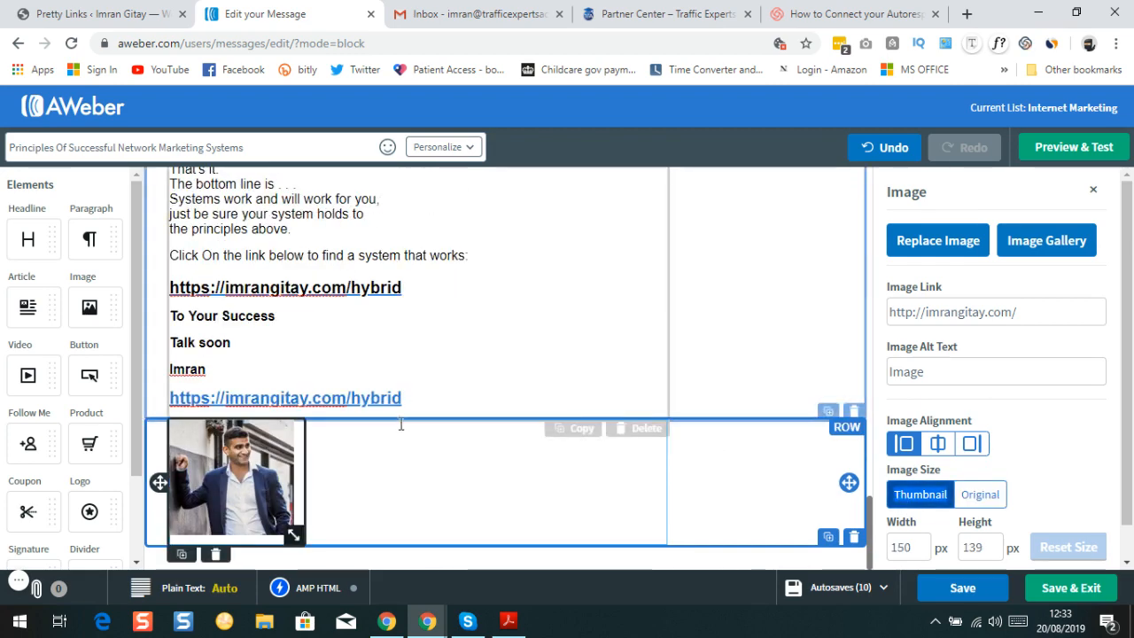
scroll(395, 454, "up", 5)
scroll(400, 421, "down", 5)
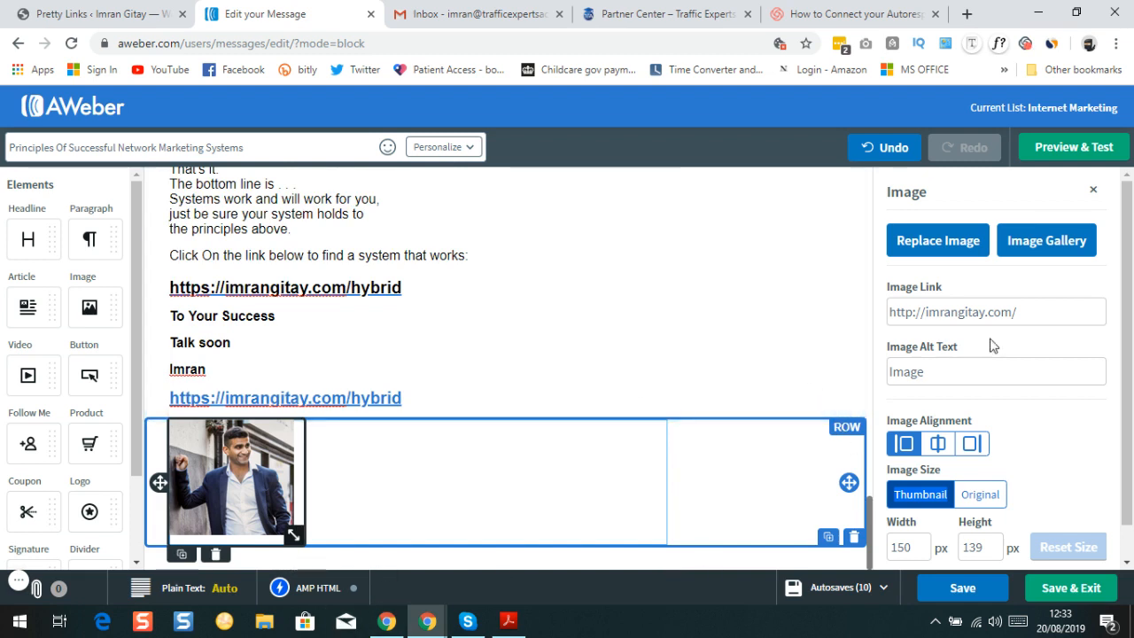
scroll(1129, 330, "down", 1)
scroll(1129, 330, "down", 2)
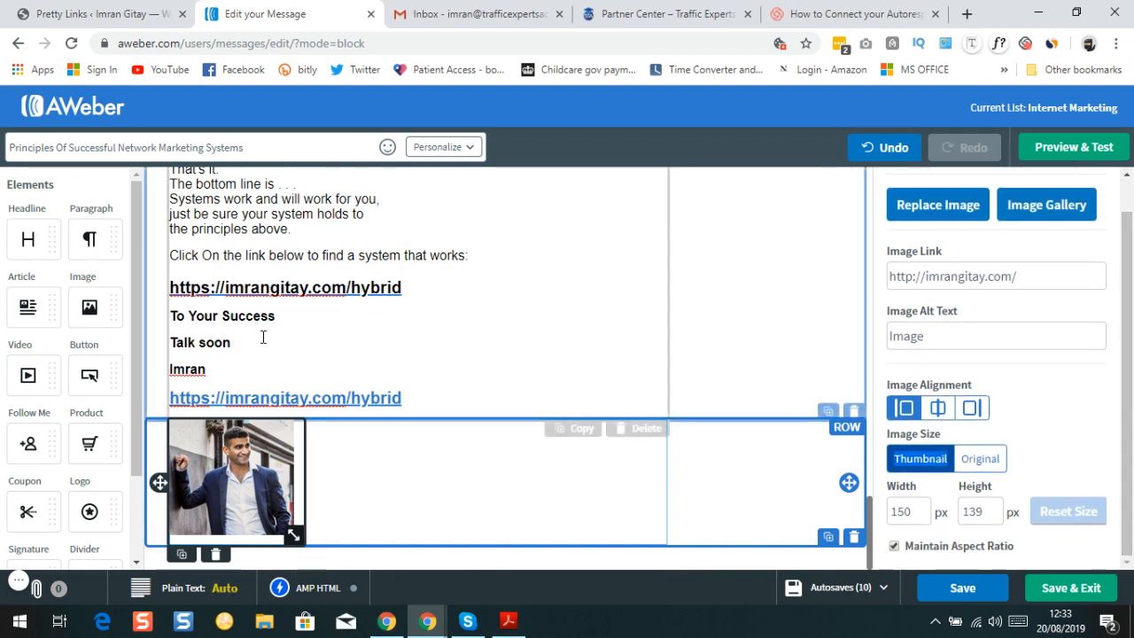
scroll(74, 355, "down", 2)
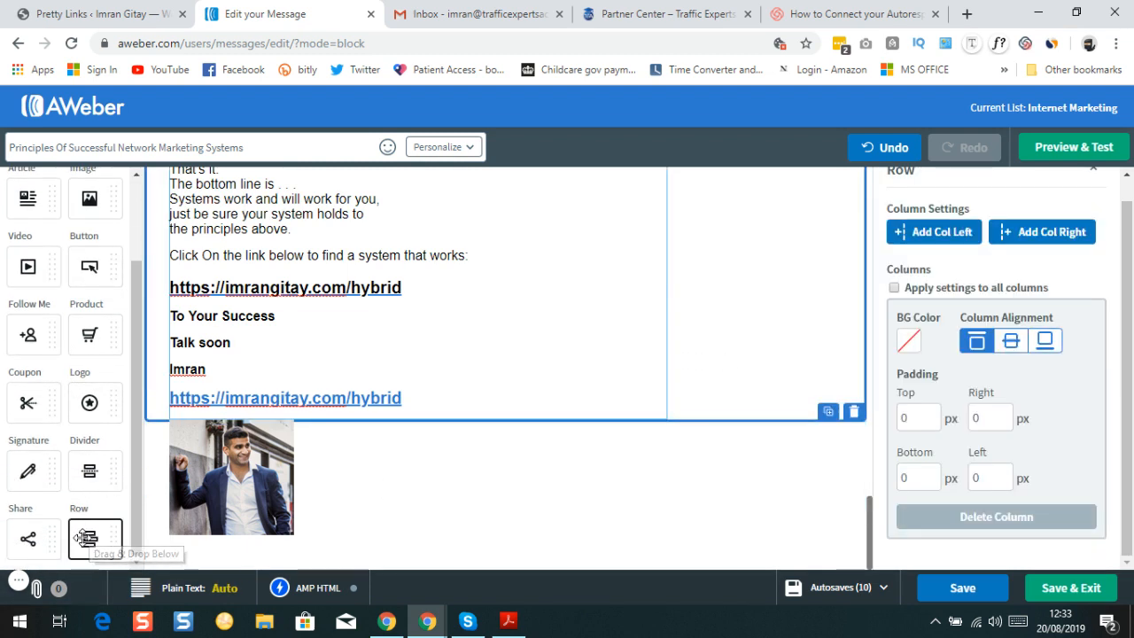
Drop a new row with a Paragraph block under the photo and select the sign-off lines
left_click_drag(88, 537, 287, 520)
scroll(322, 453, "down", 1)
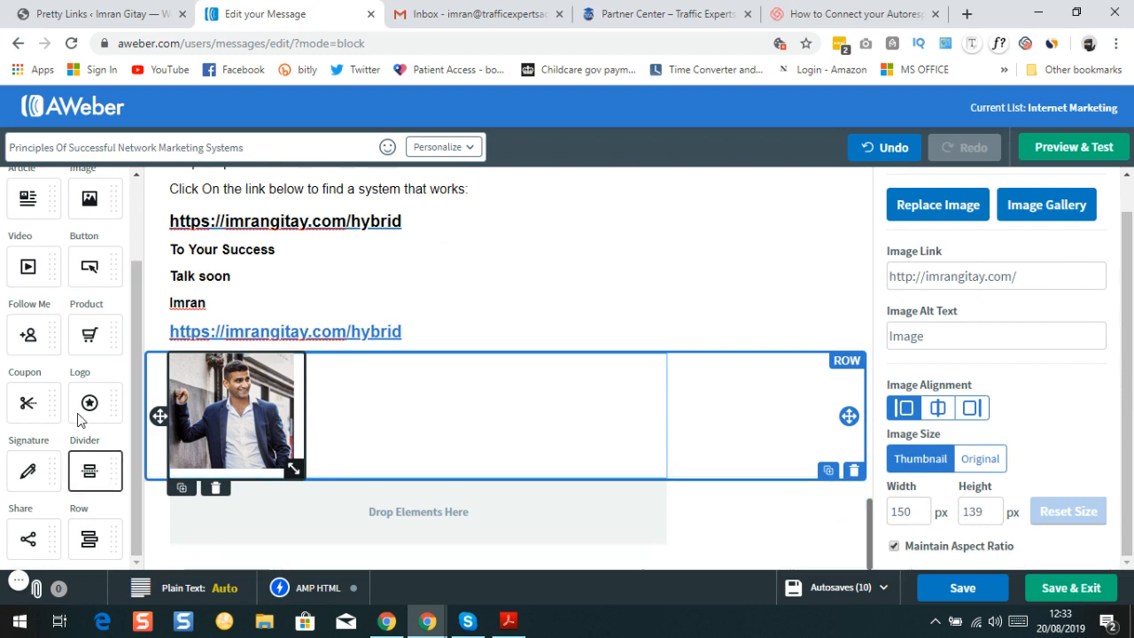
scroll(64, 315, "up", 2)
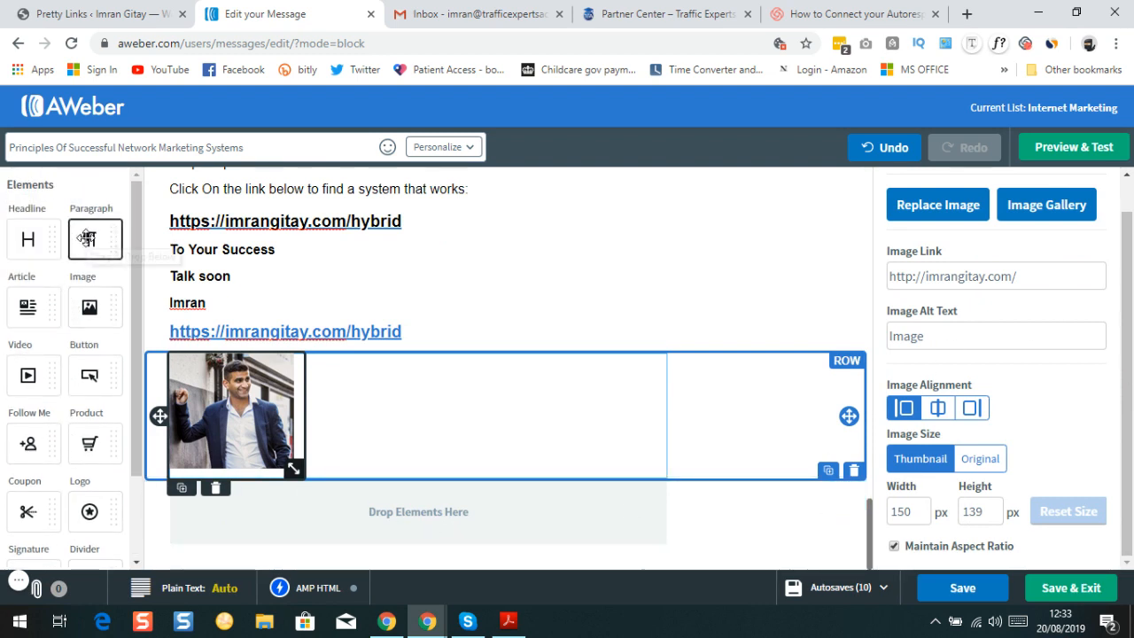
left_click_drag(88, 239, 355, 516)
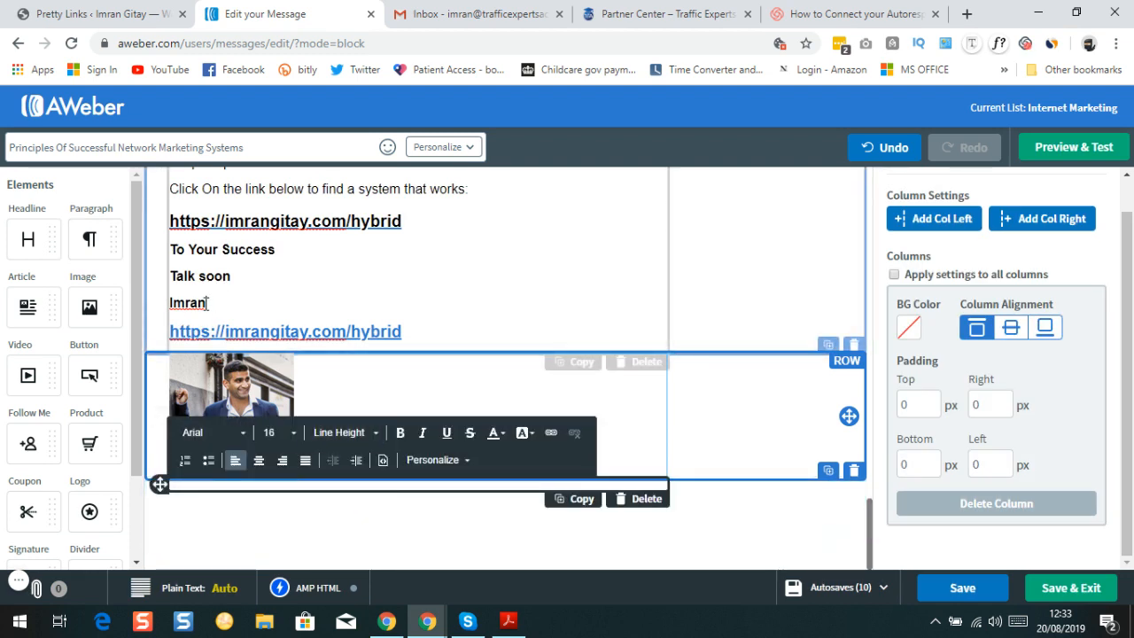
left_click_drag(206, 303, 171, 251)
key("ctrl+c")
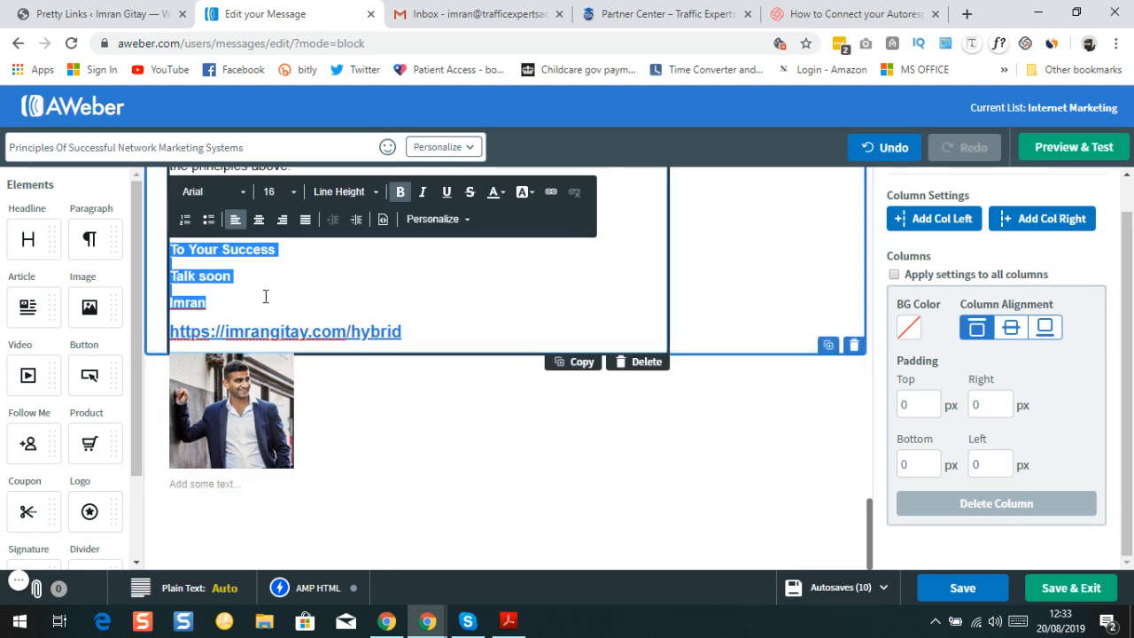
left_click(264, 505)
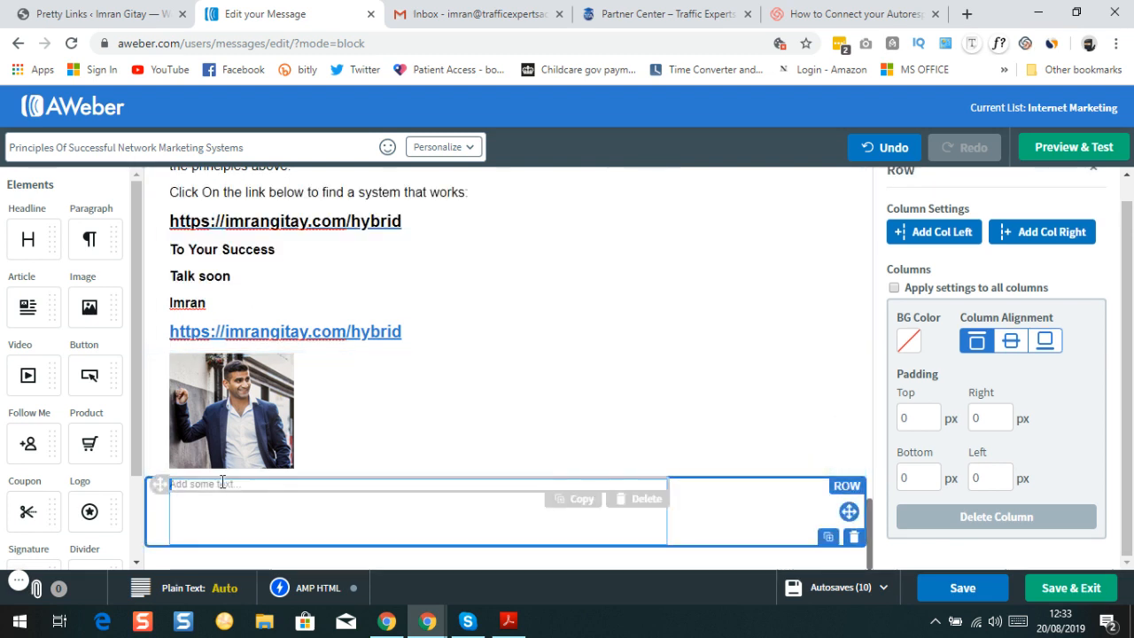
left_click(228, 494)
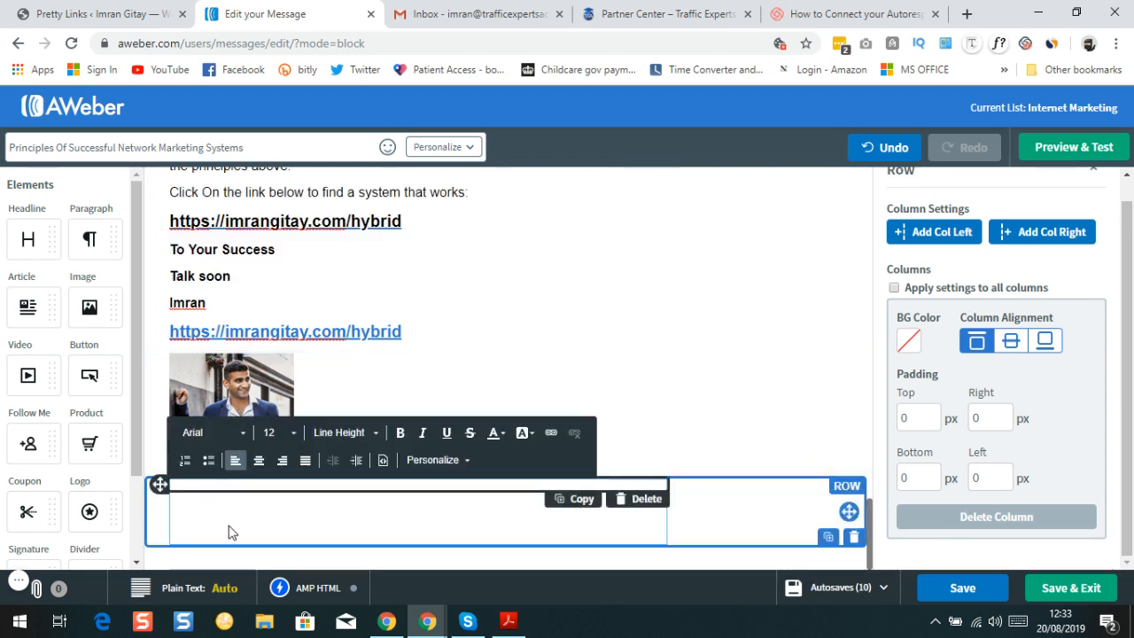
Paste the sign-off into the new block and erase the stray sign-off lines from the body
key("ctrl+v")
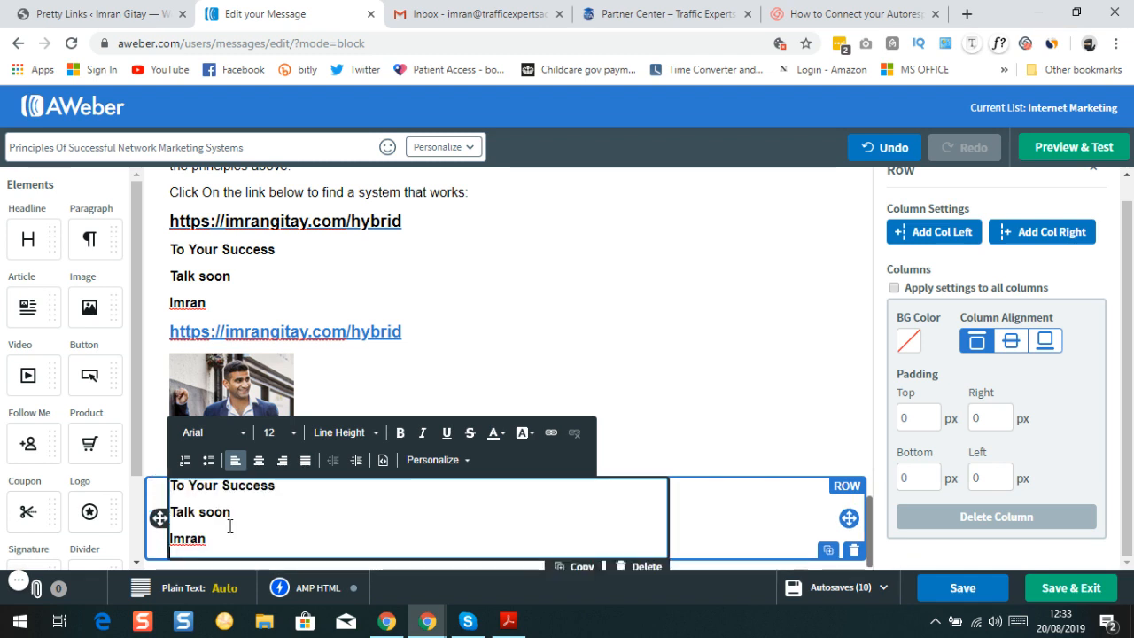
left_click(213, 306)
double_click(209, 303)
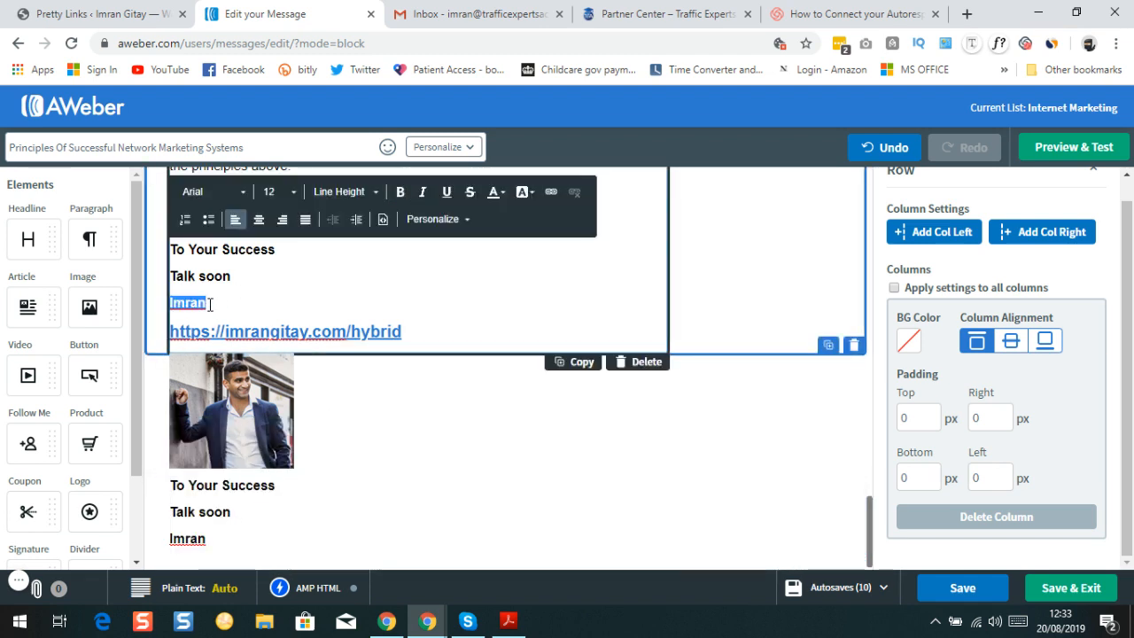
key("BackSpace")
key("BackSpace")
key("BackSpace")
key("BackSpace")
key("BackSpace")
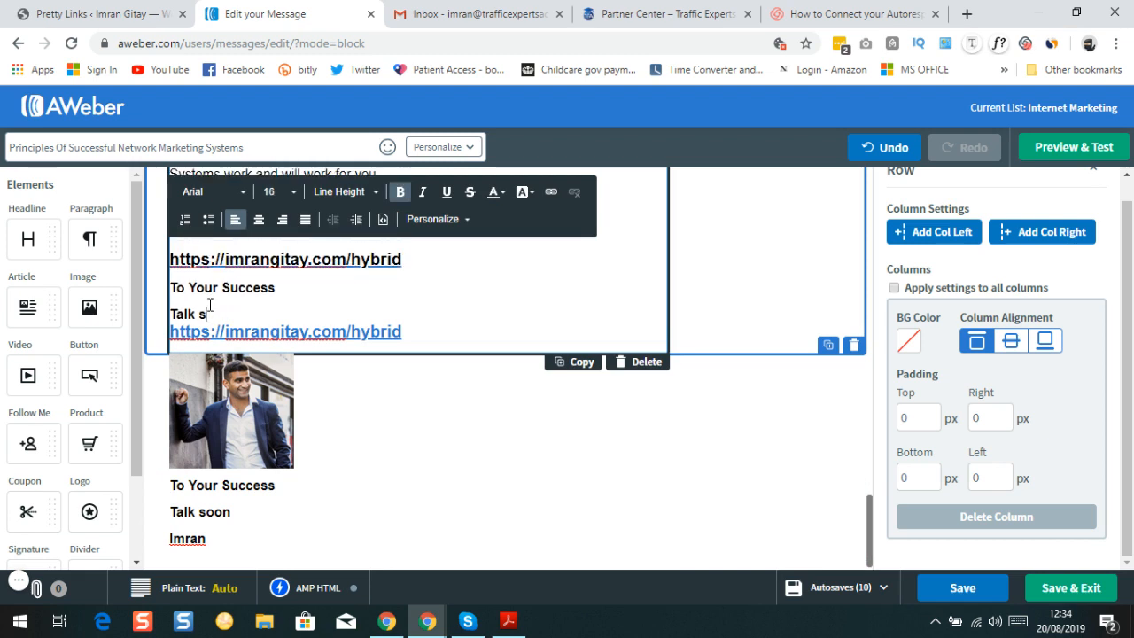
key("BackSpace")
key("BackSpace")
key("BackSpace")
key("BackSpace")
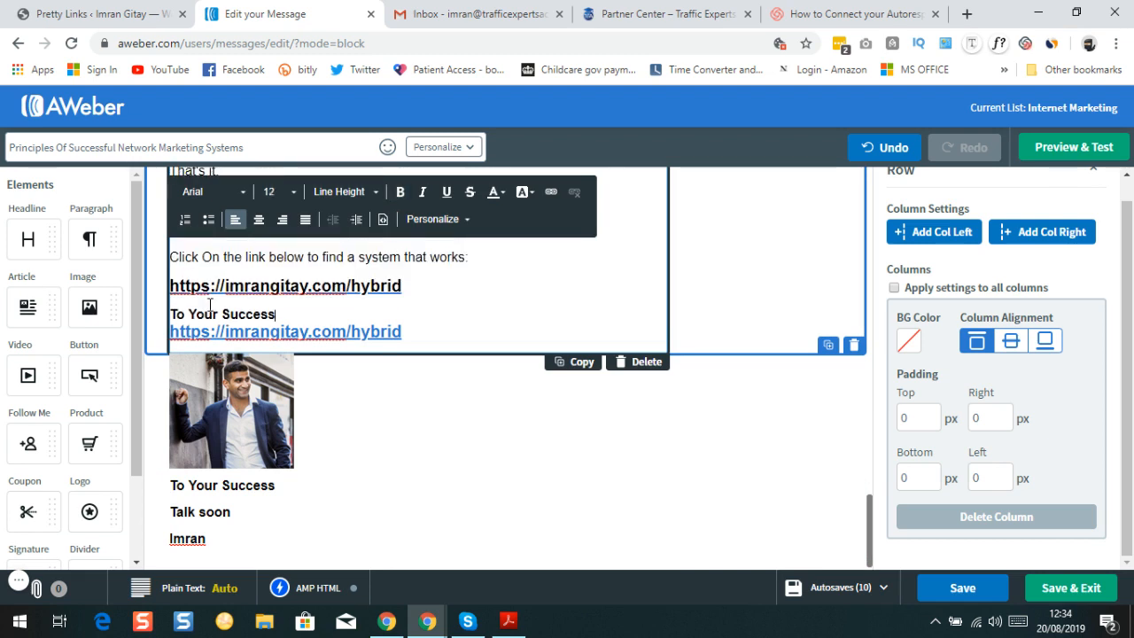
key("BackSpace")
key("BackSpace")
key("BackSpace")
key("BackSpace")
key("BackSpace")
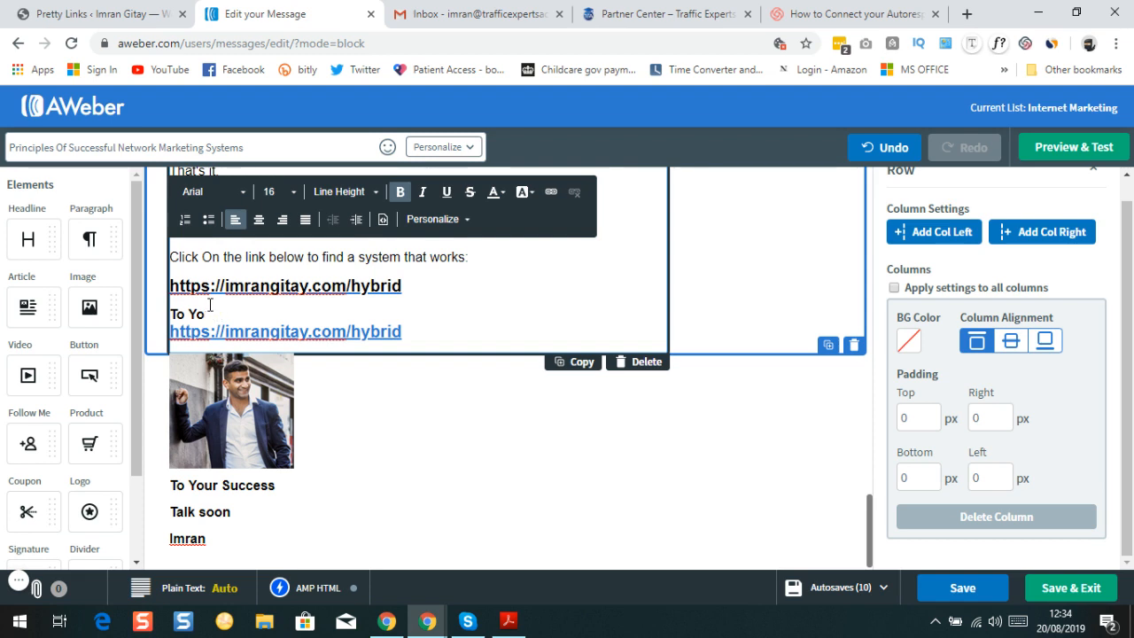
key("BackSpace")
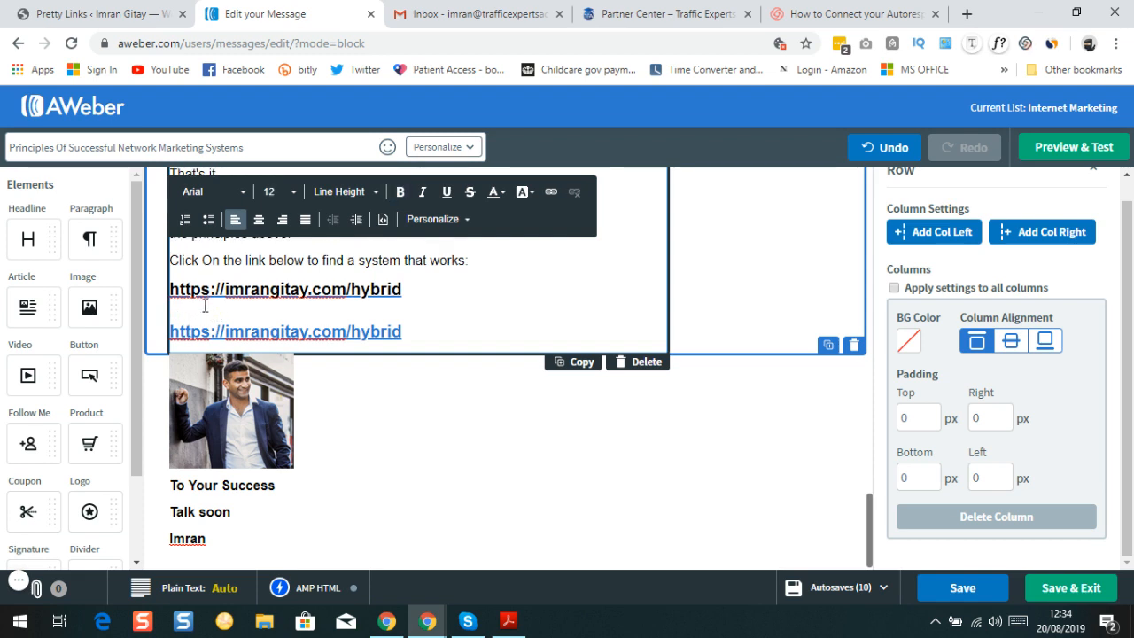
Copy the blue hybrid link and paste it on a new line under the signature name
triple_click(403, 331)
key("ctrl+c")
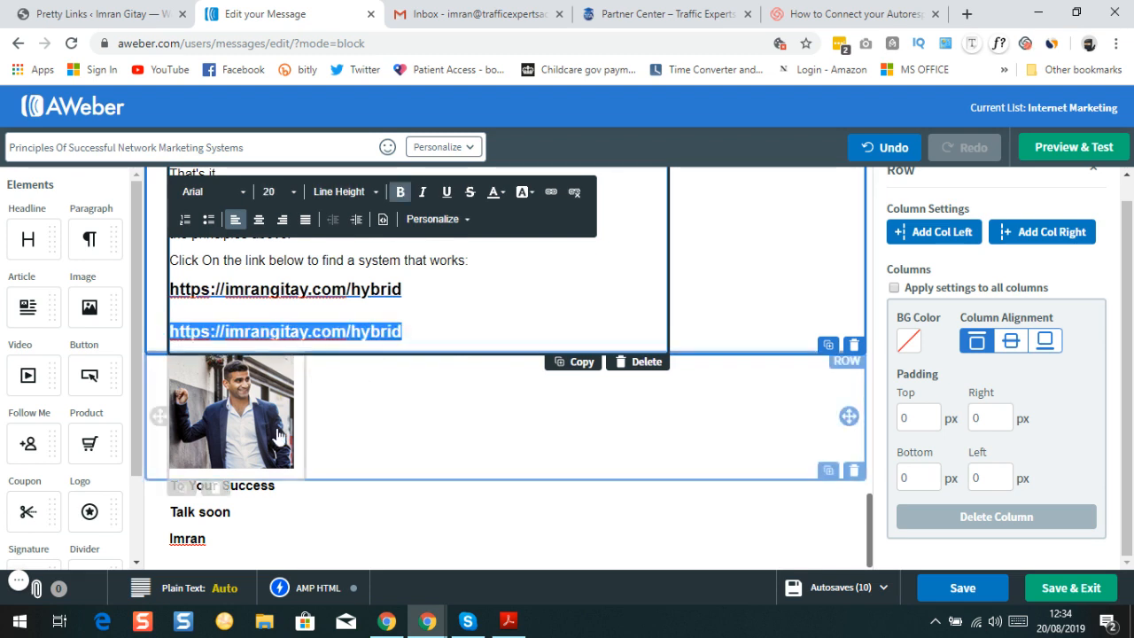
left_click(235, 524)
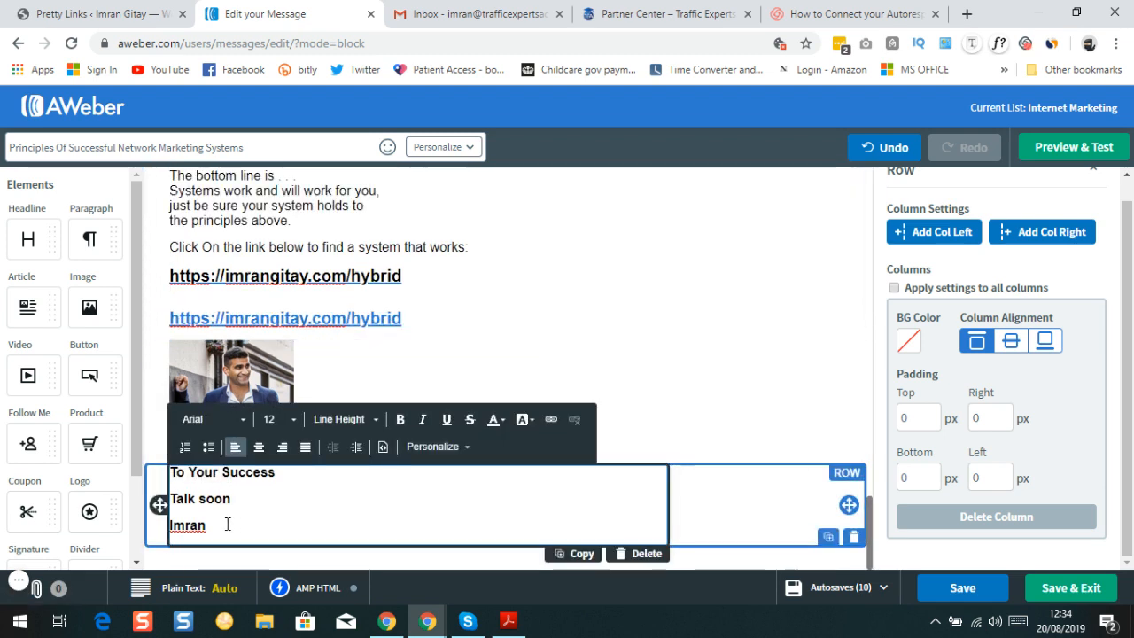
left_click(218, 525)
key("Return")
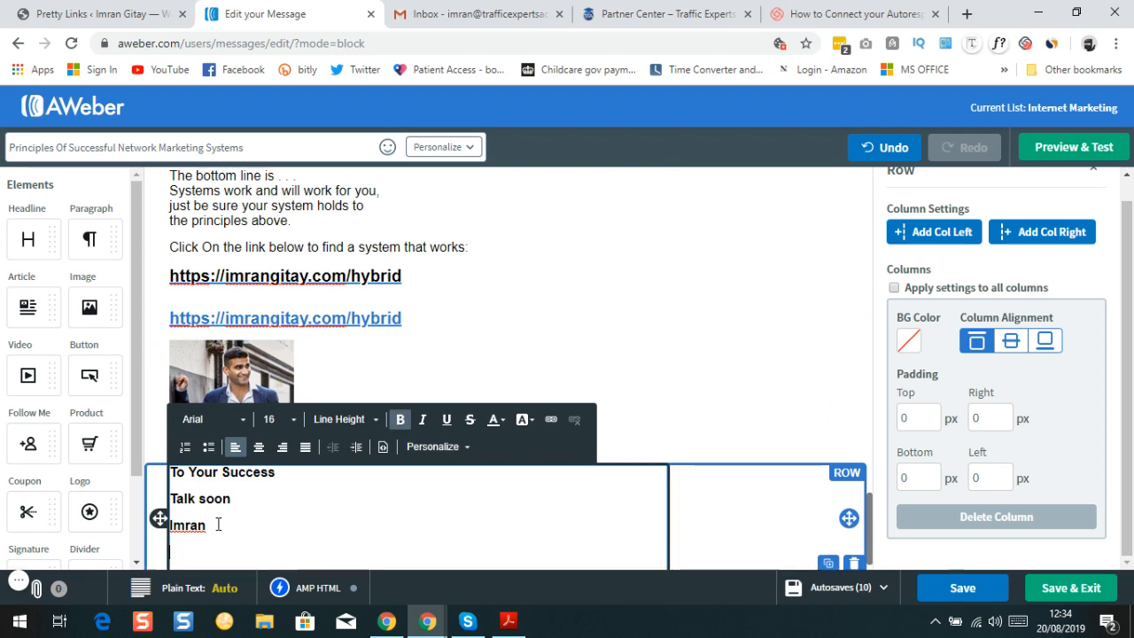
key("ctrl+v")
Delete the bold duplicate link line and the empty line above it
scroll(398, 523, "down", 1)
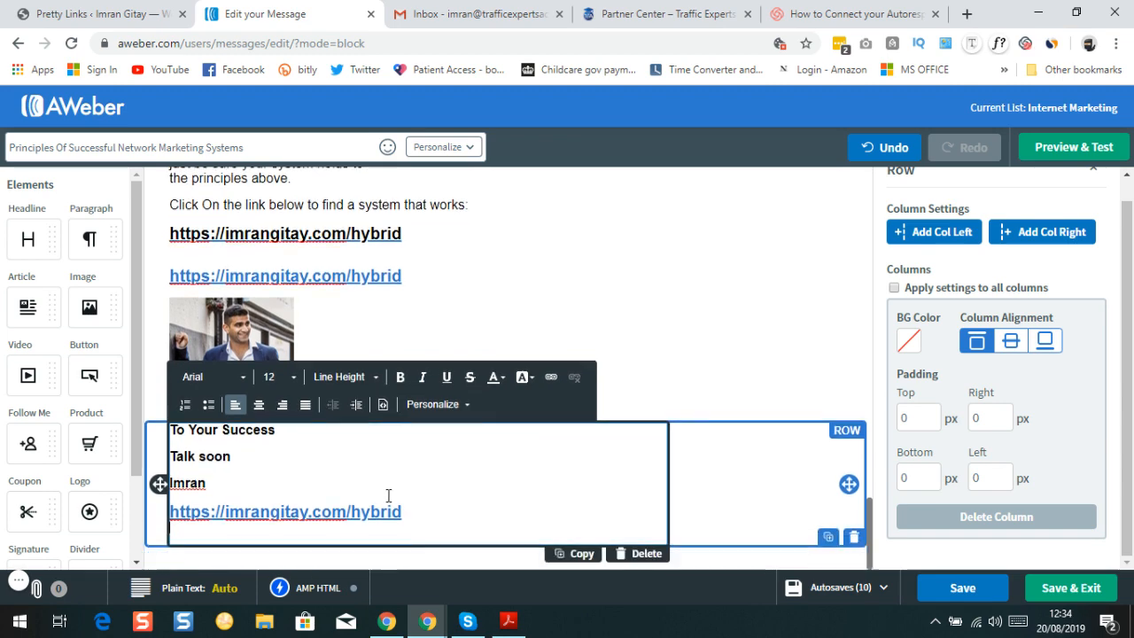
scroll(249, 477, "up", 3)
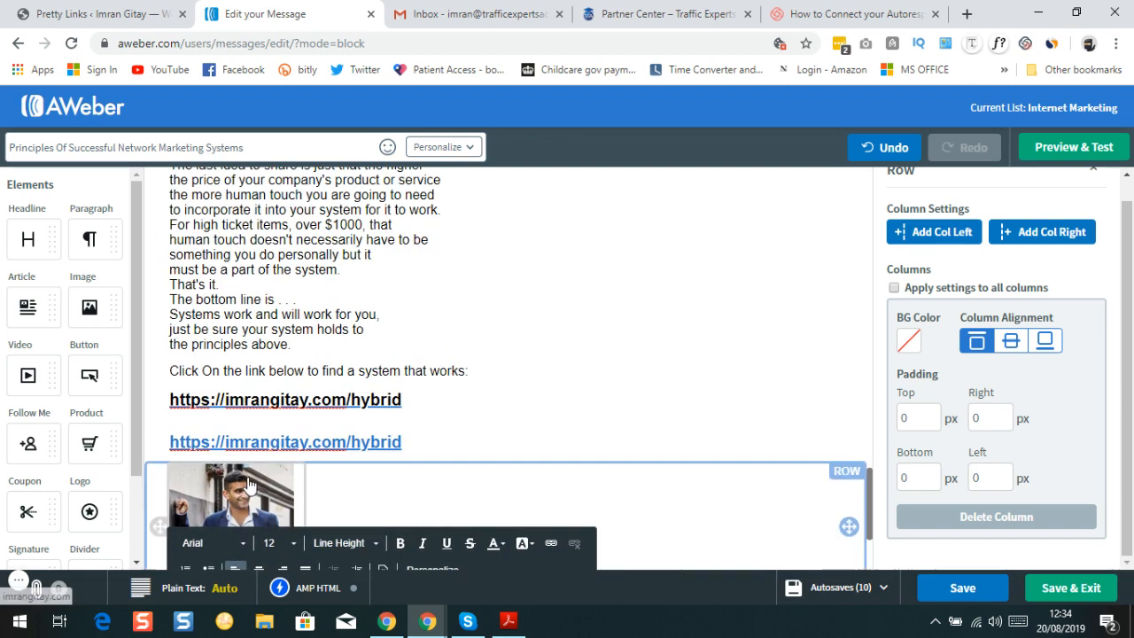
triple_click(409, 398)
key("BackSpace")
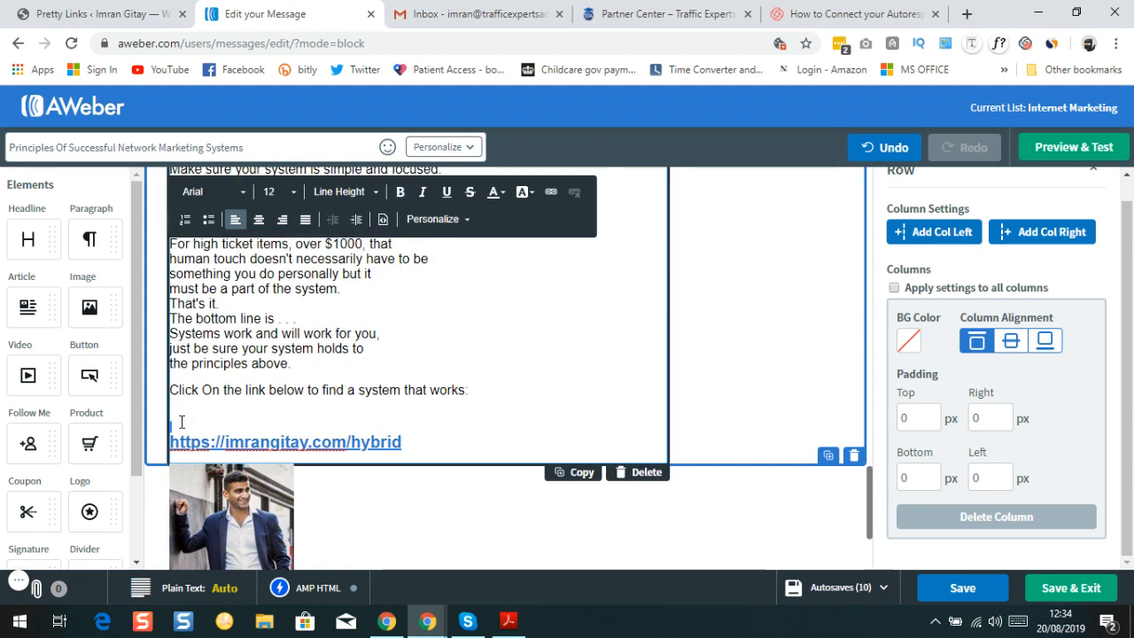
key("BackSpace")
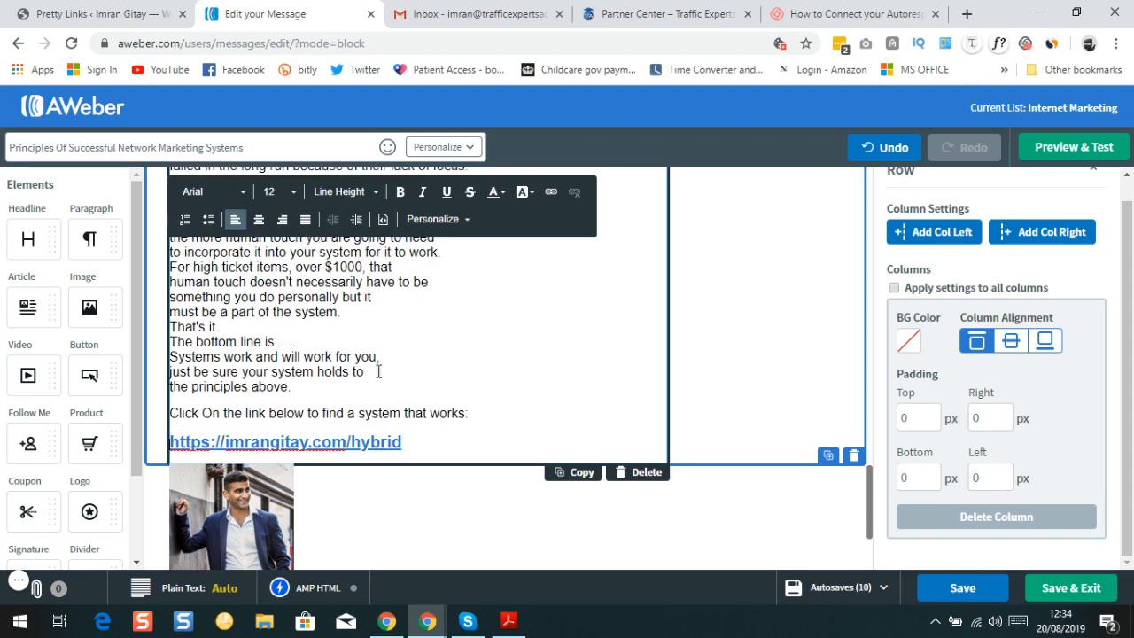
scroll(410, 314, "down", 2)
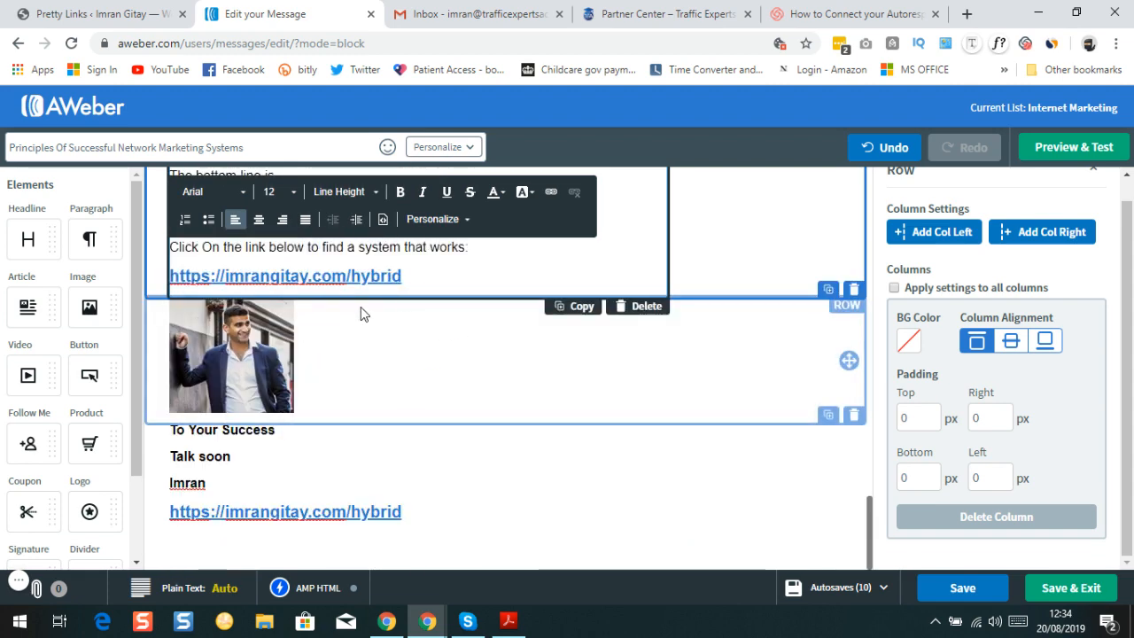
Color the sender's name in the signature with the recently used blue
double_click(208, 487)
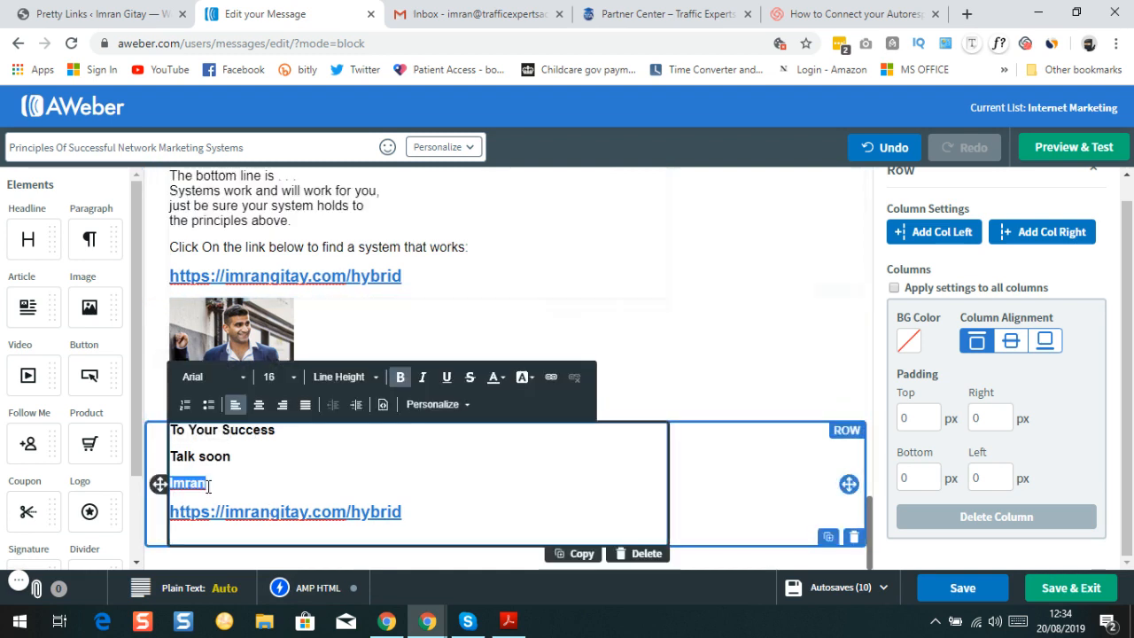
left_click(497, 381)
left_click(503, 559)
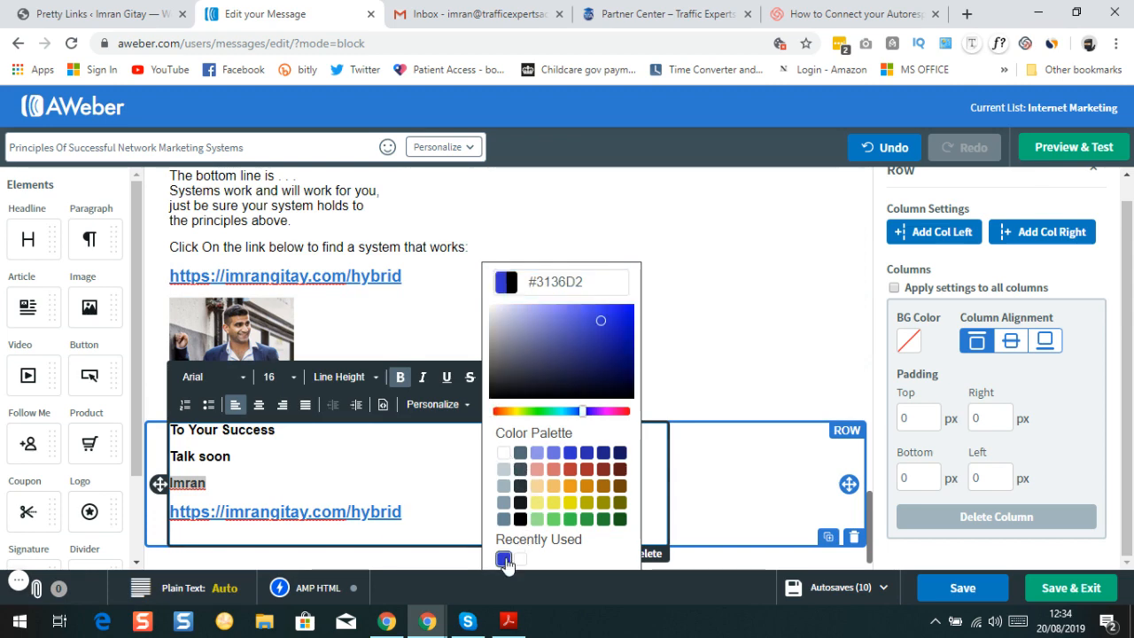
left_click(595, 551)
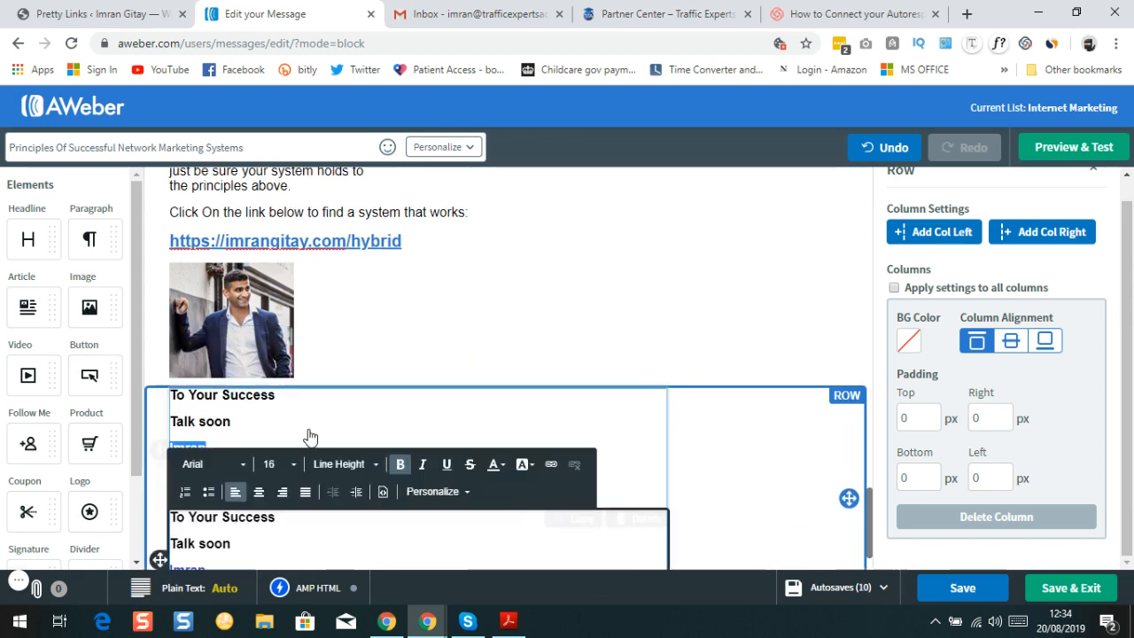
left_click(385, 420)
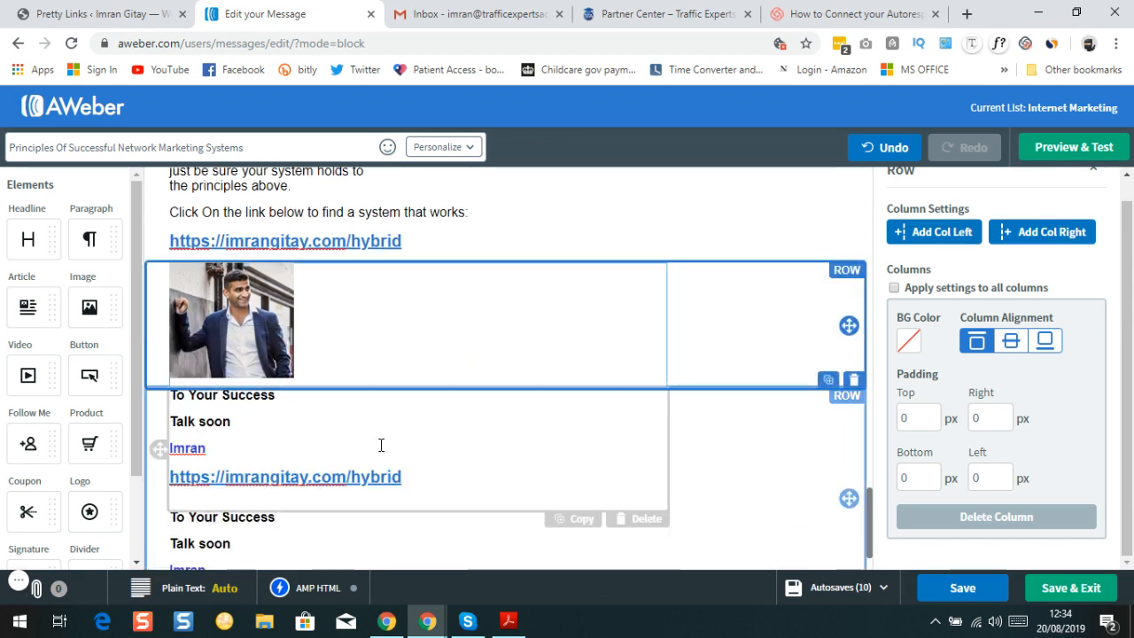
Delete the duplicated signature text block
scroll(283, 488, "down", 1)
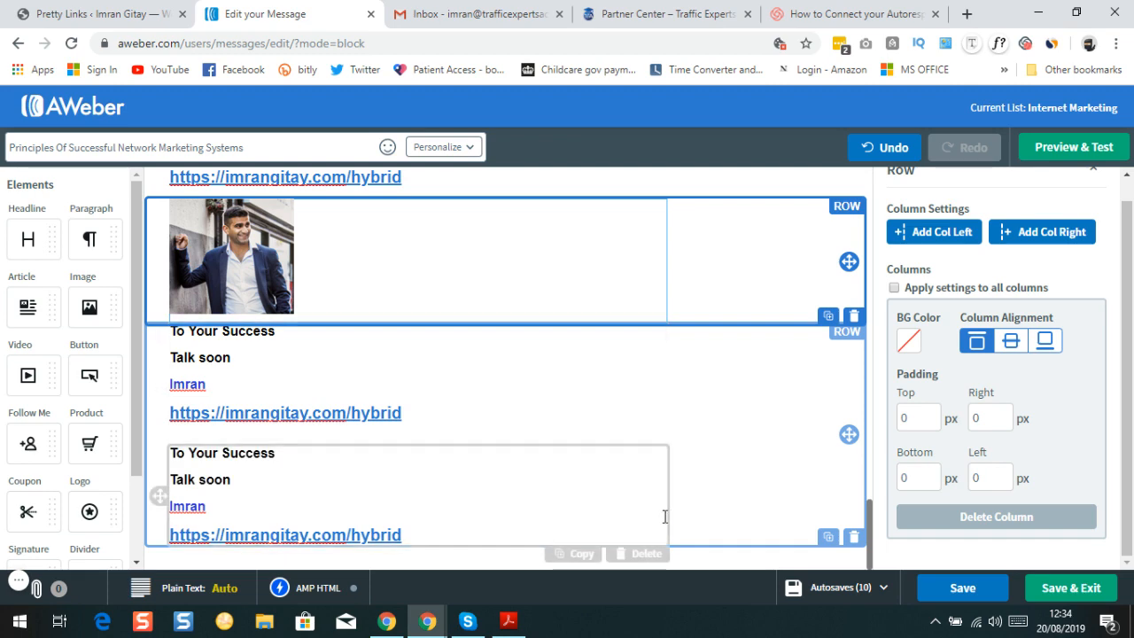
left_click(640, 554)
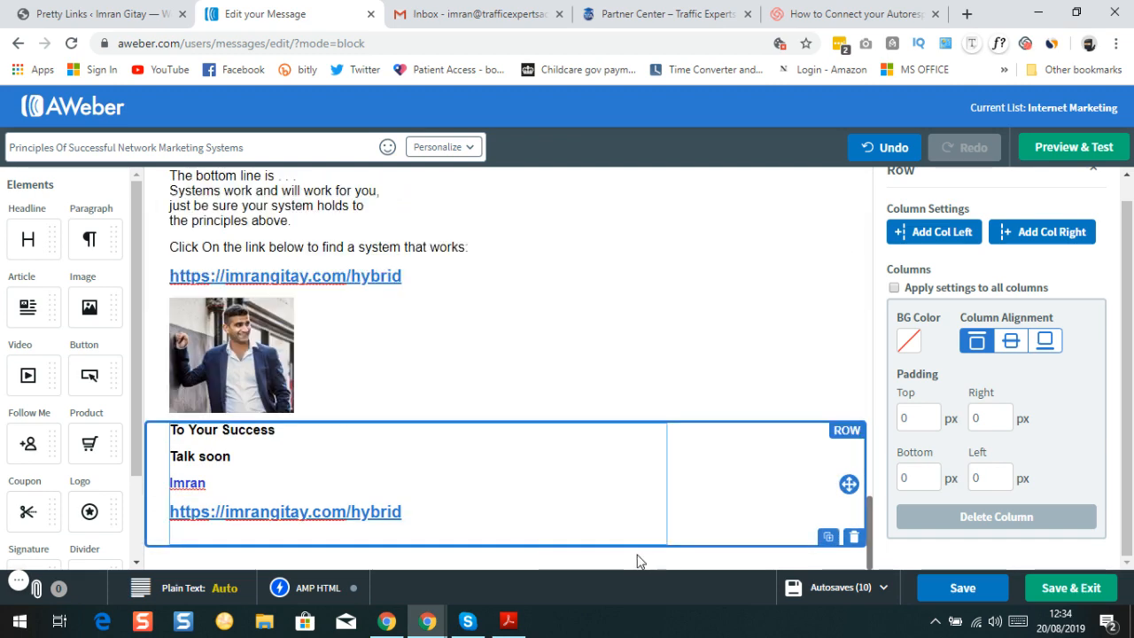
scroll(365, 476, "up", 7)
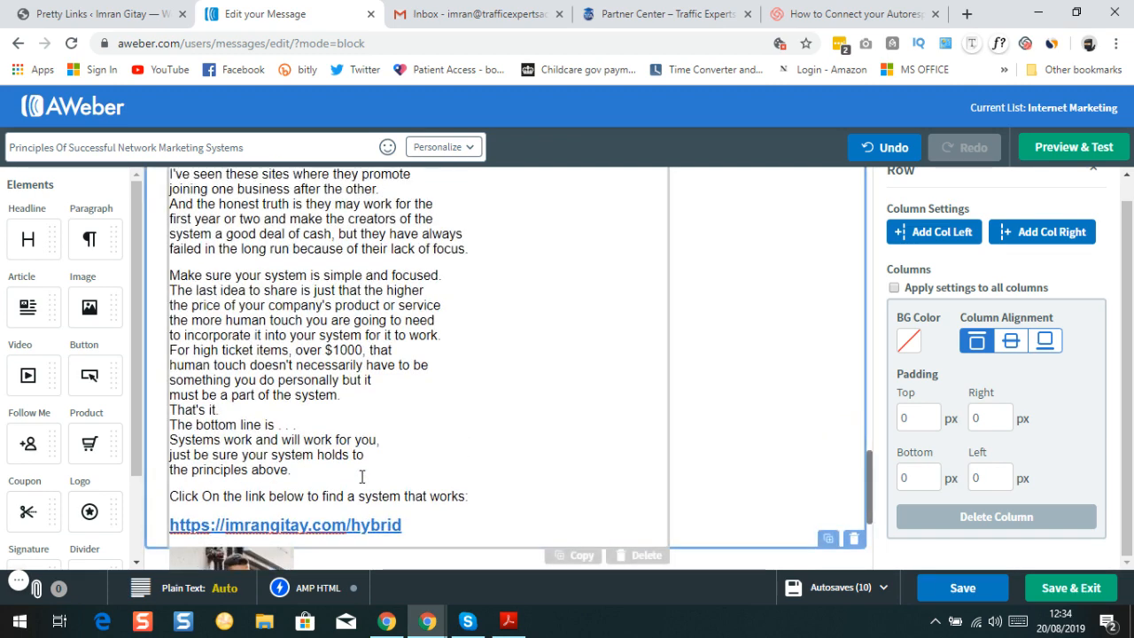
scroll(361, 476, "up", 10)
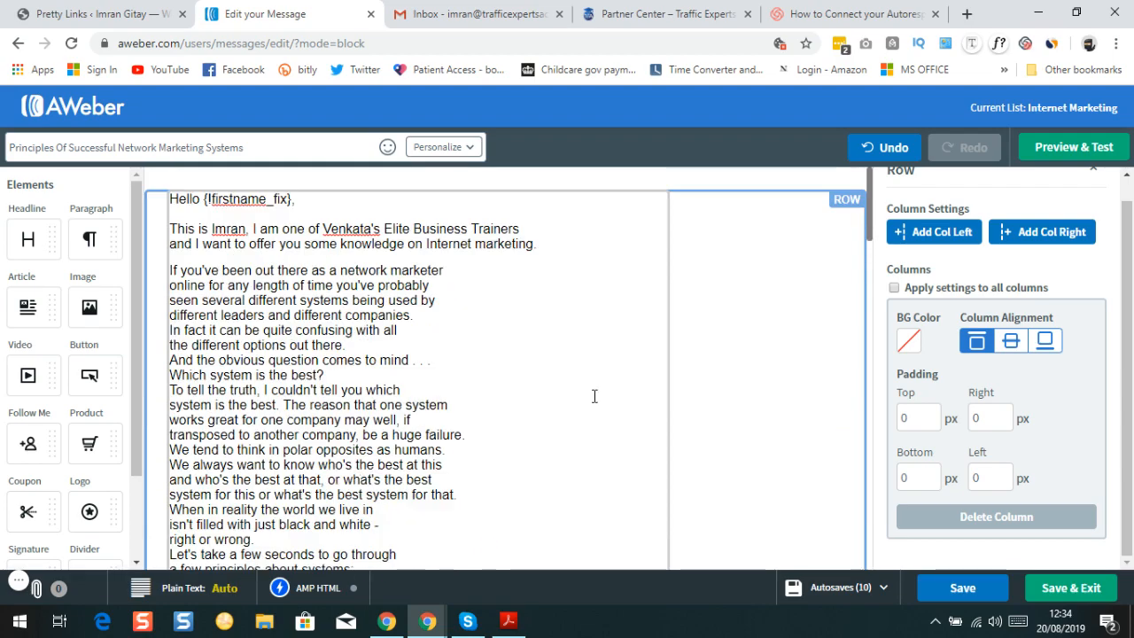
scroll(382, 363, "down", 3)
scroll(382, 363, "up", 3)
scroll(382, 364, "down", 8)
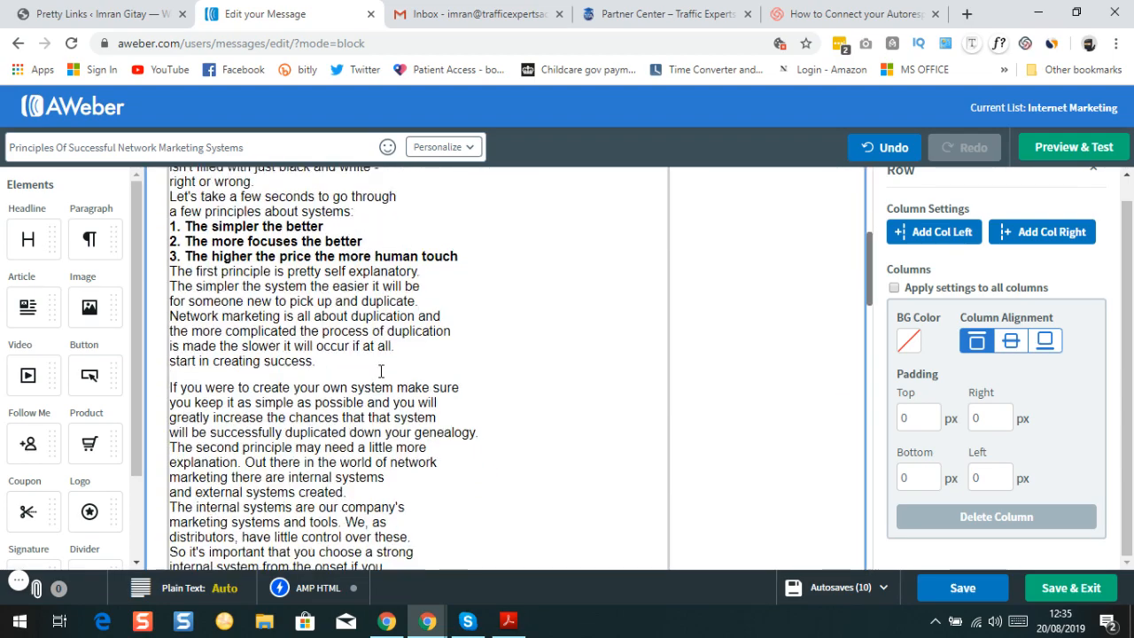
scroll(382, 366, "down", 10)
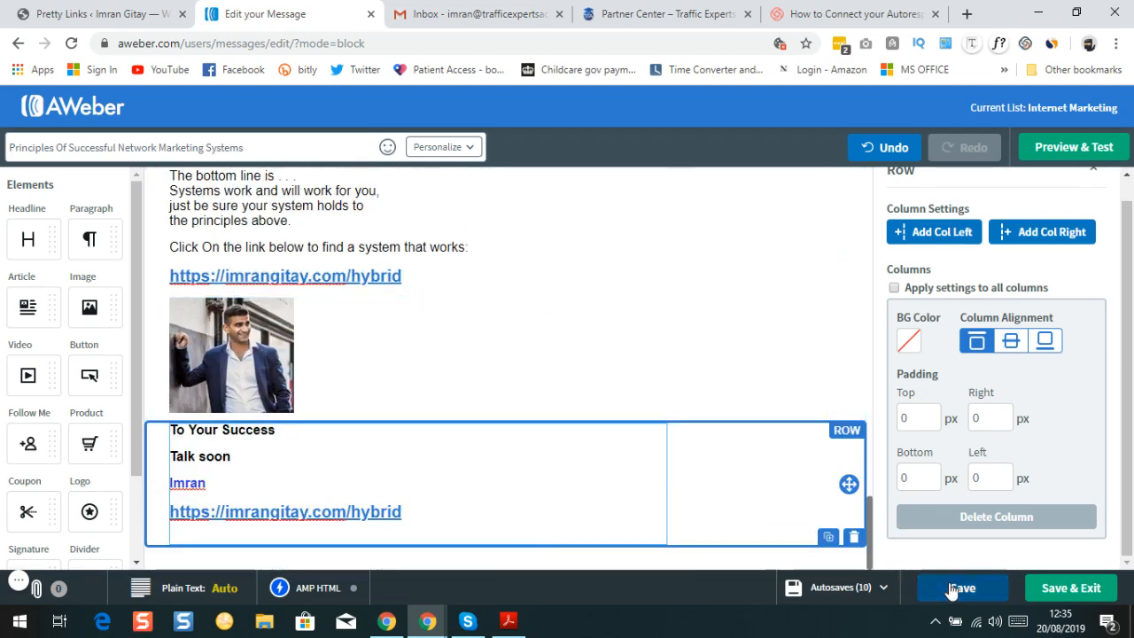
Save the draft and set the sender's name in the signature to font size 20
left_click(949, 589)
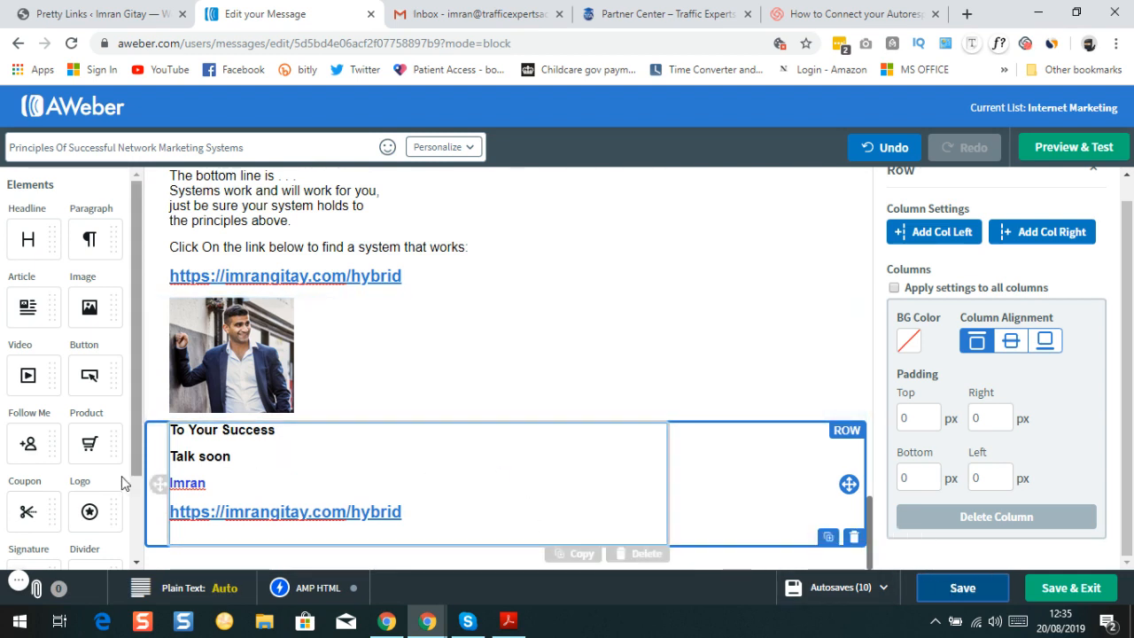
left_click(210, 487)
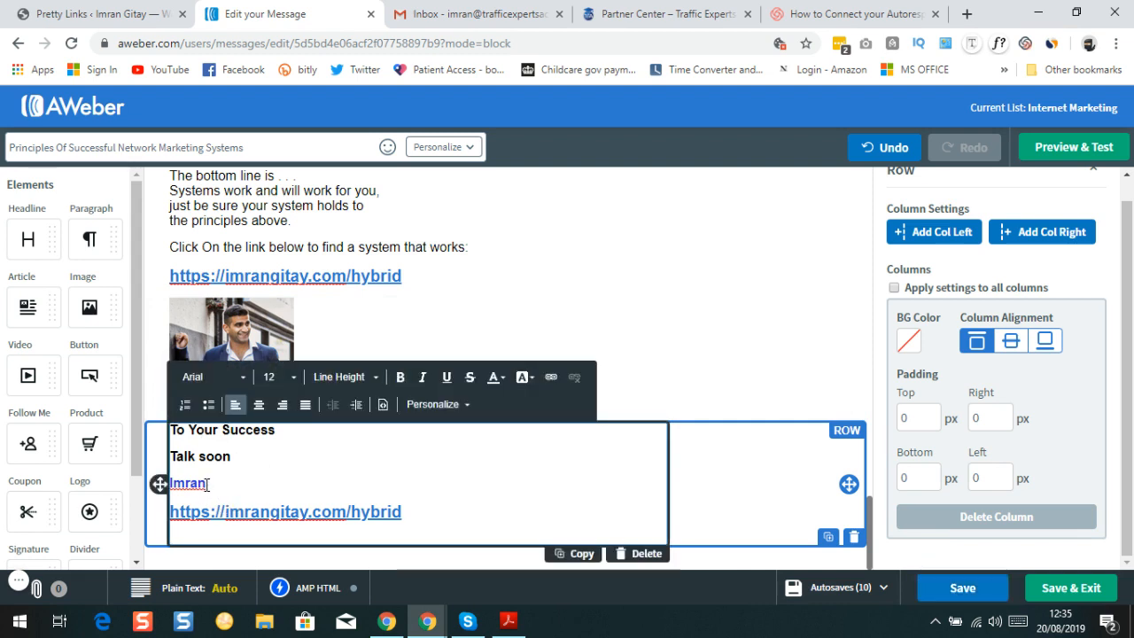
double_click(207, 484)
left_click(294, 383)
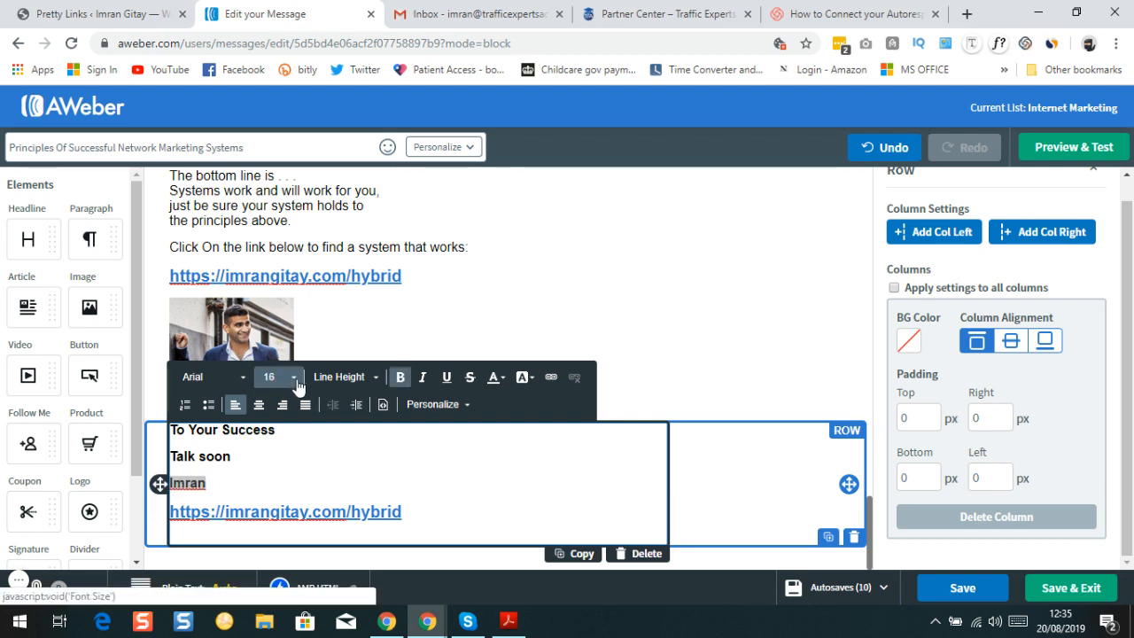
left_click(297, 386)
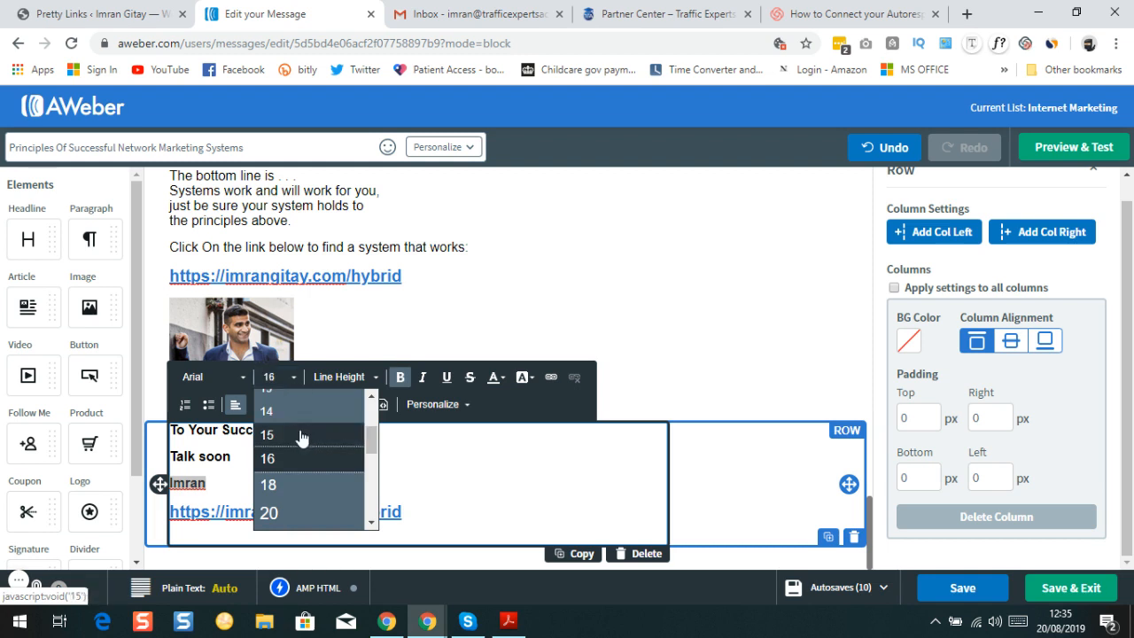
scroll(301, 438, "down", 1)
left_click(296, 429)
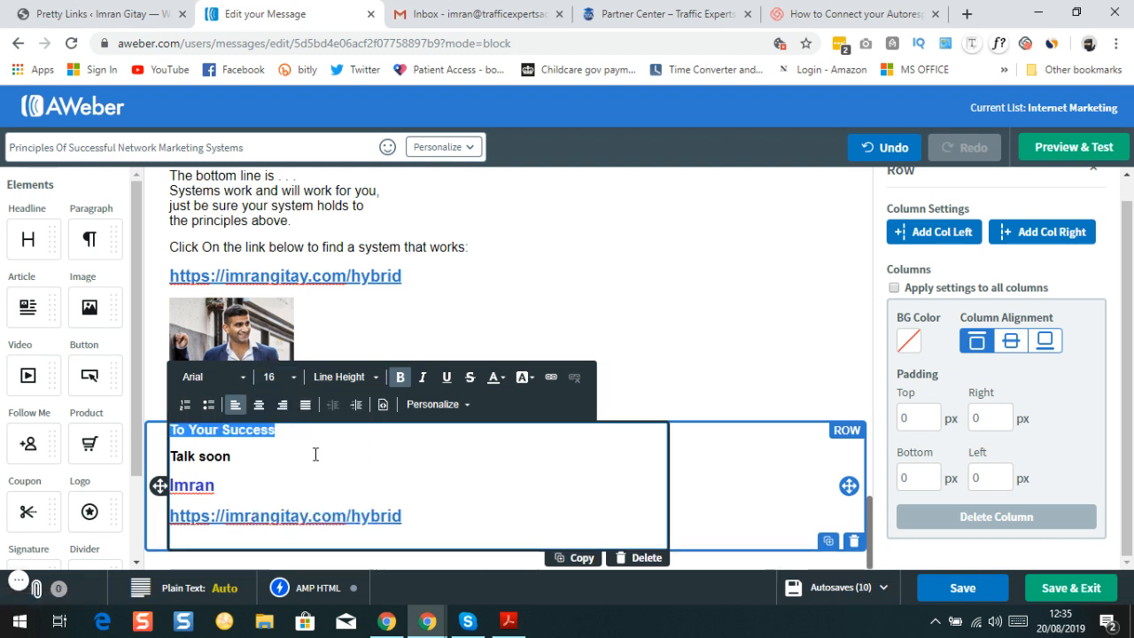
left_click(555, 503)
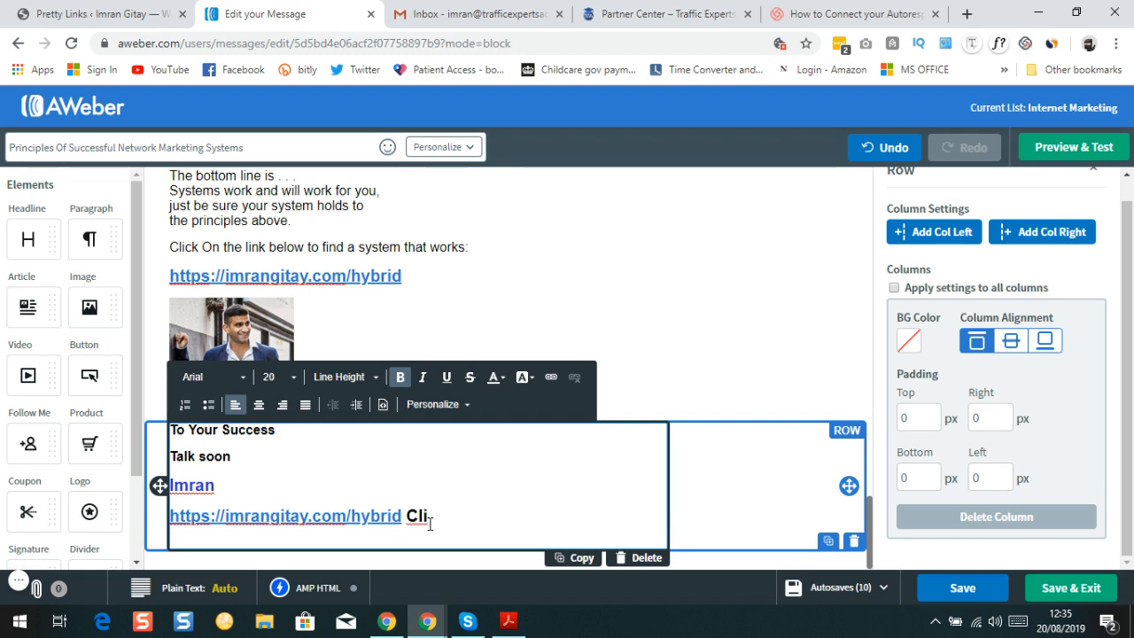
Remove the stray letters and add a "CLICK THE LINK BELOW" line under the sender's name
key("BackSpace")
key("BackSpace")
left_click(255, 483)
key("Return")
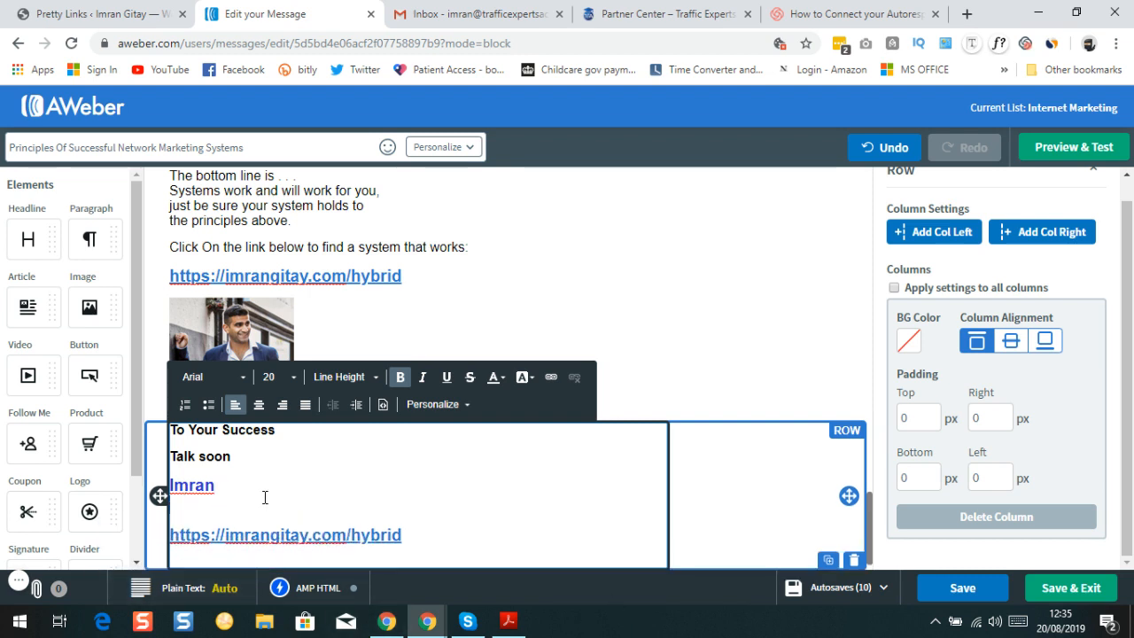
key("Return")
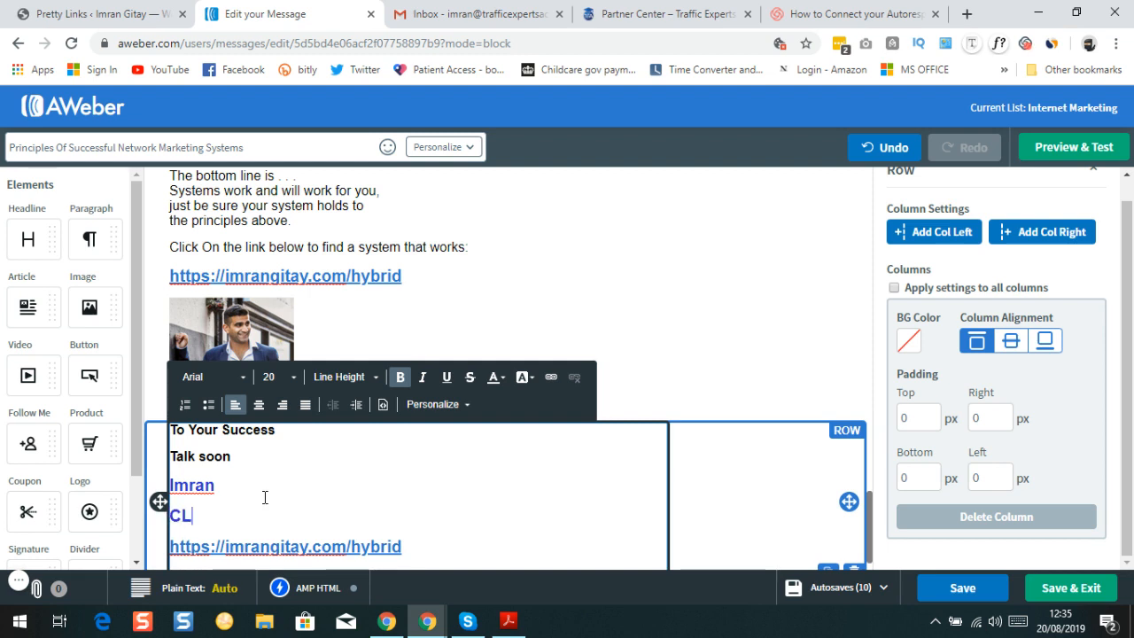
type("CLICK THE LINK BELOW")
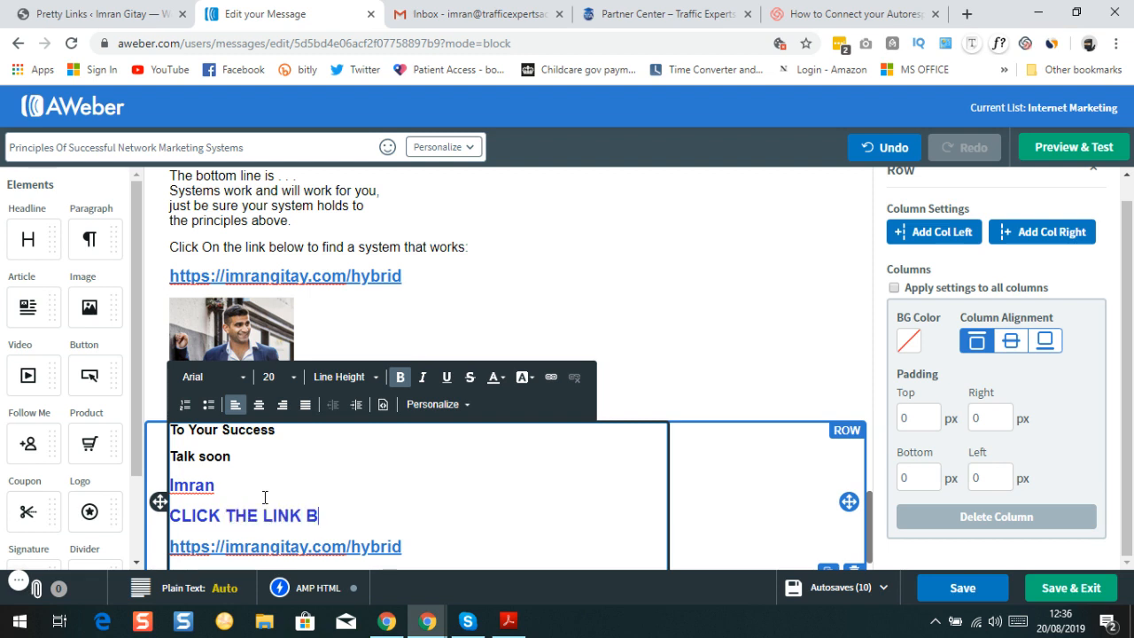
Make the "CLICK THE LINK BELOW" line black
triple_click(372, 511)
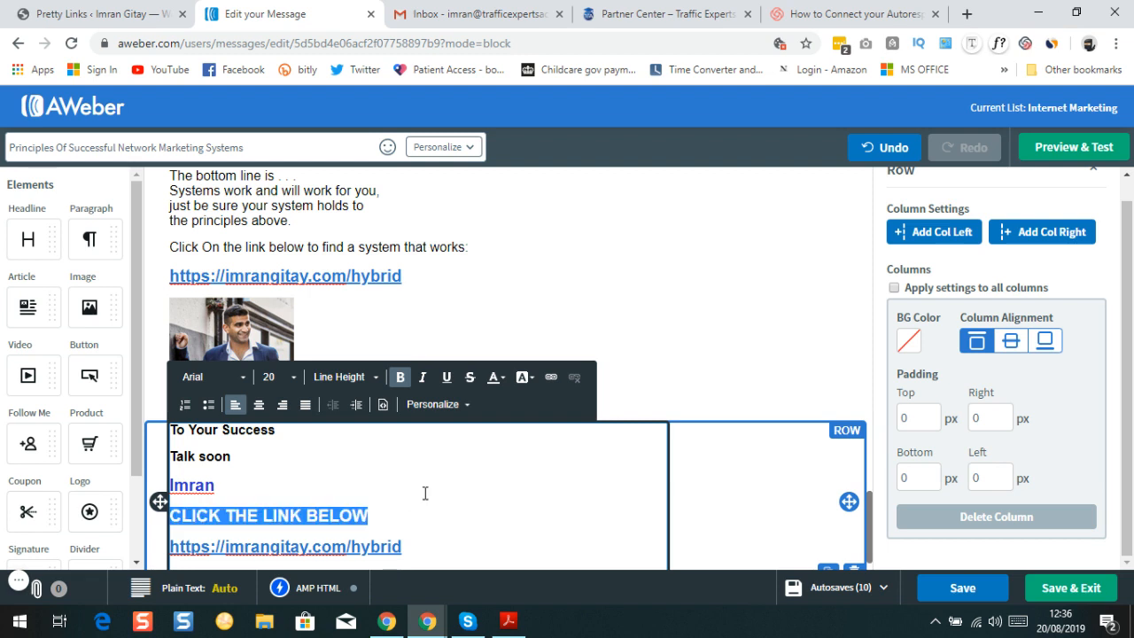
left_click(497, 377)
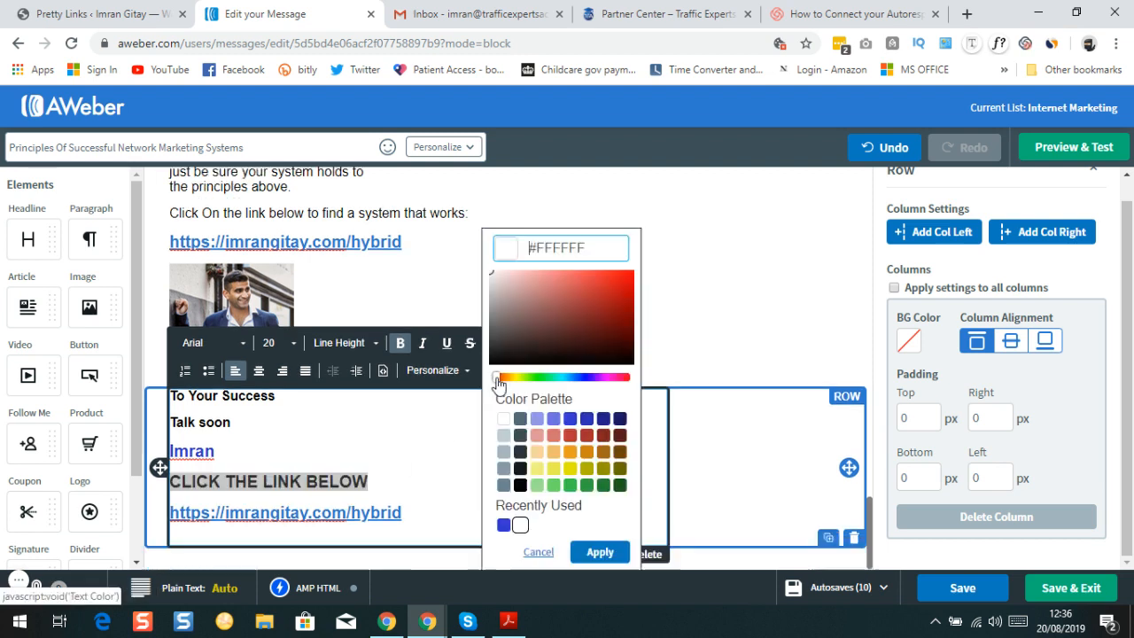
left_click(520, 526)
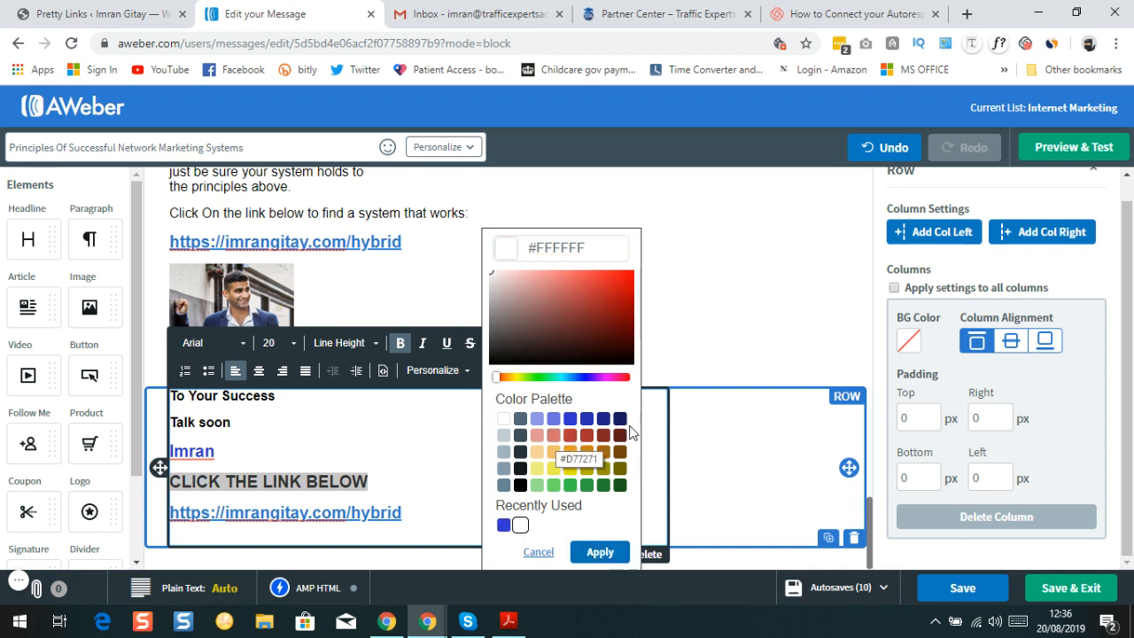
left_click(520, 485)
left_click(600, 553)
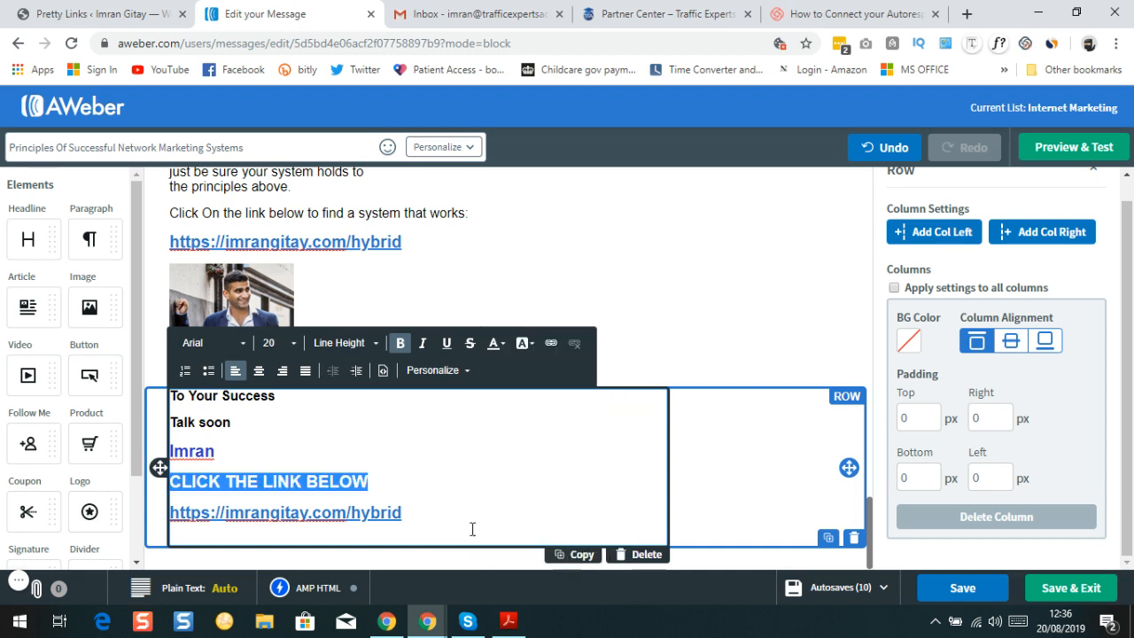
Flank the hybrid link with arrows: ">>>>>>" before it and "<<<<<<" after
left_click(425, 515)
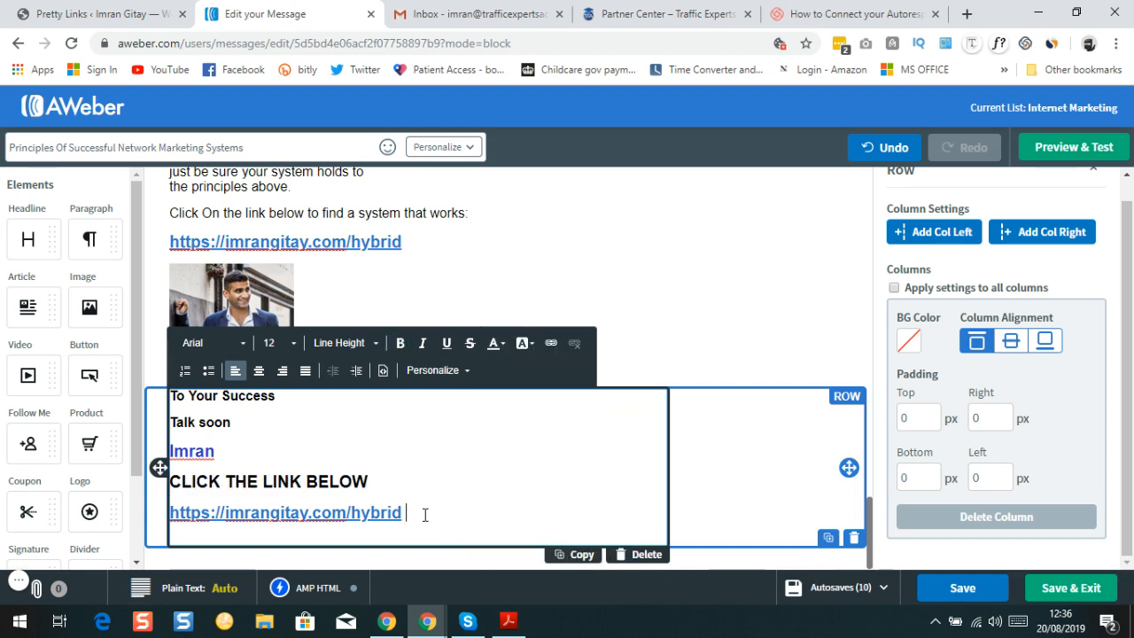
triple_click(426, 515)
left_click(415, 513)
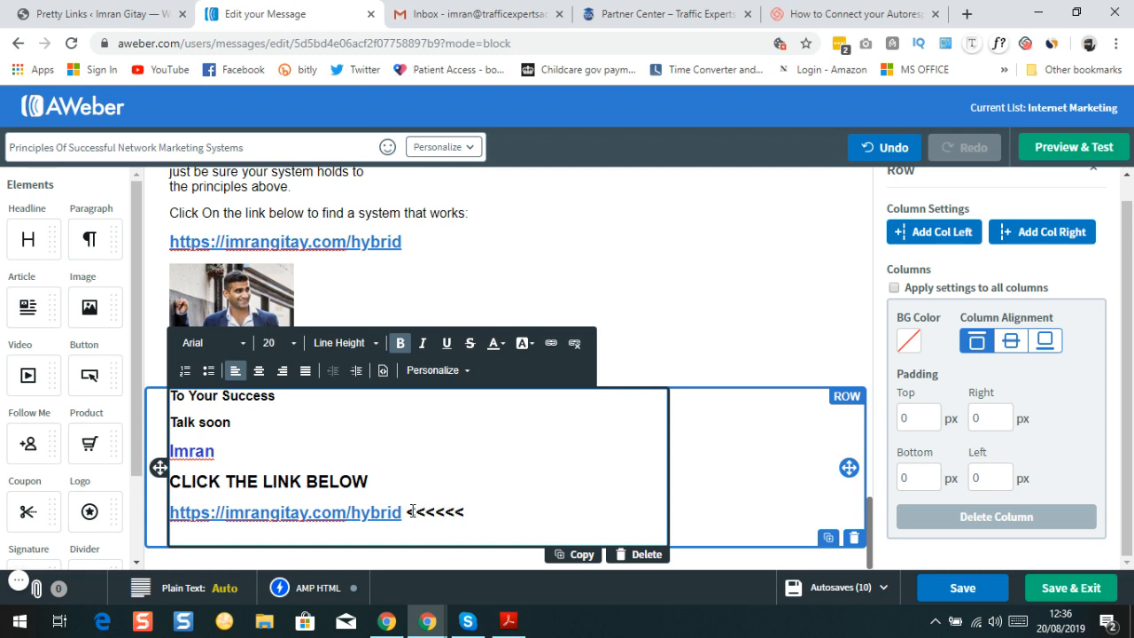
key("Home")
type(">>>>>")
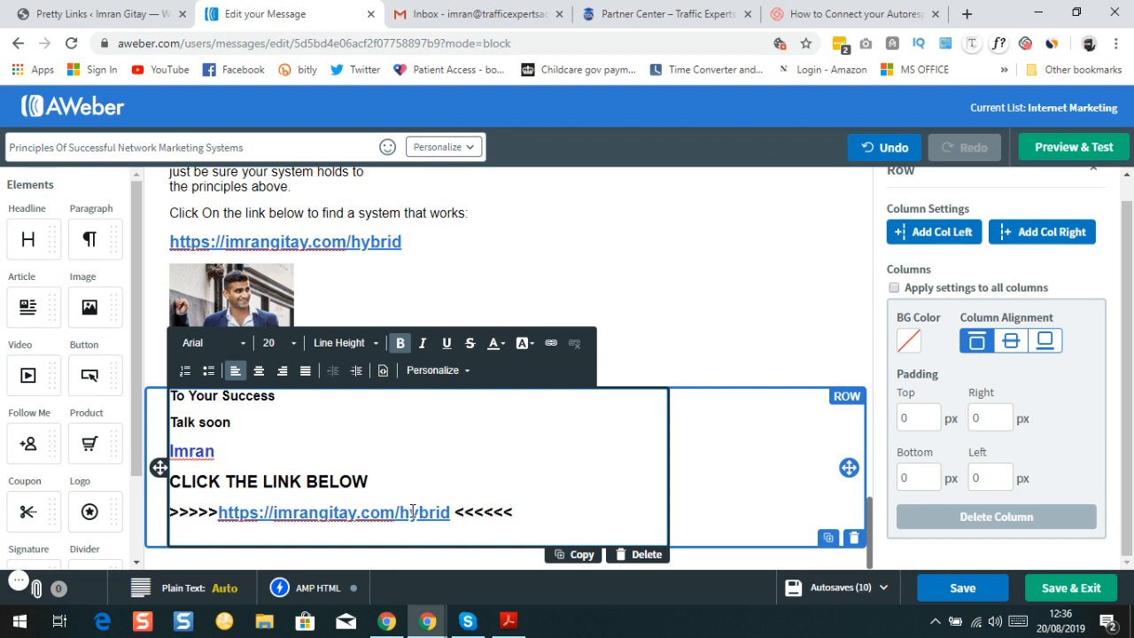
type(">")
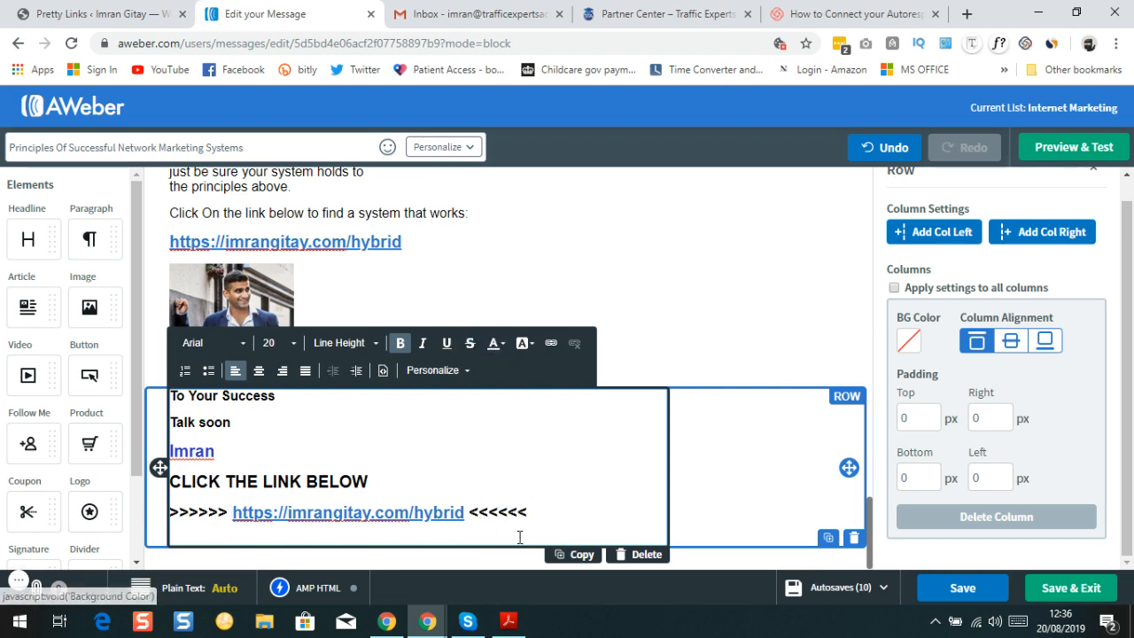
scroll(220, 425, "up", 1)
Save the draft with the arrow-framed link signature and close editing of that text block
scroll(220, 425, "up", 2)
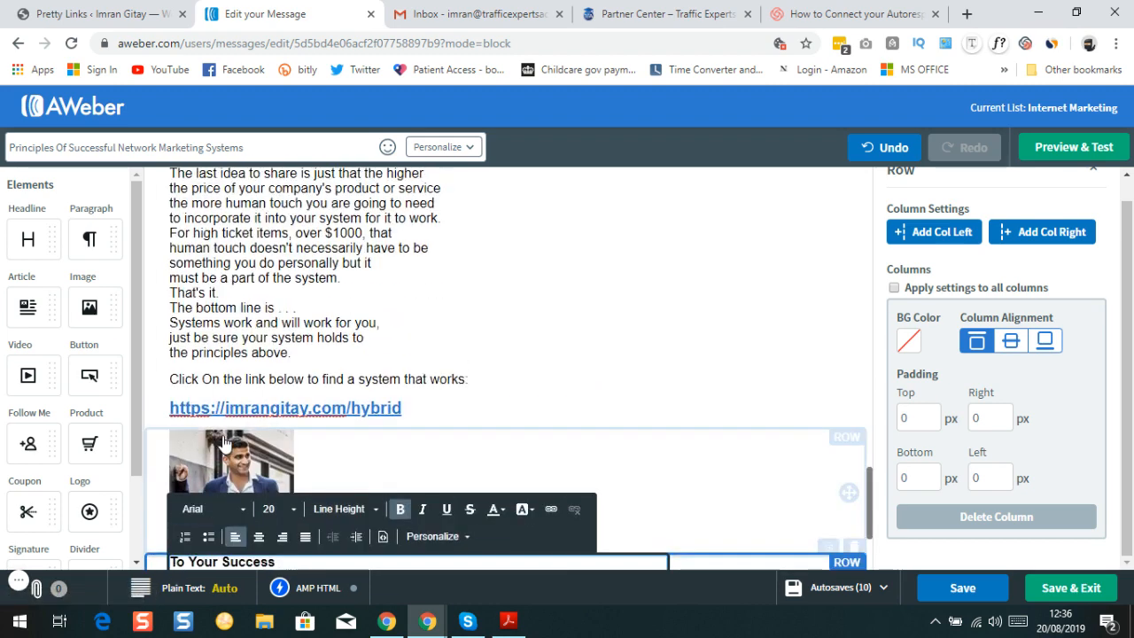
scroll(219, 425, "down", 2)
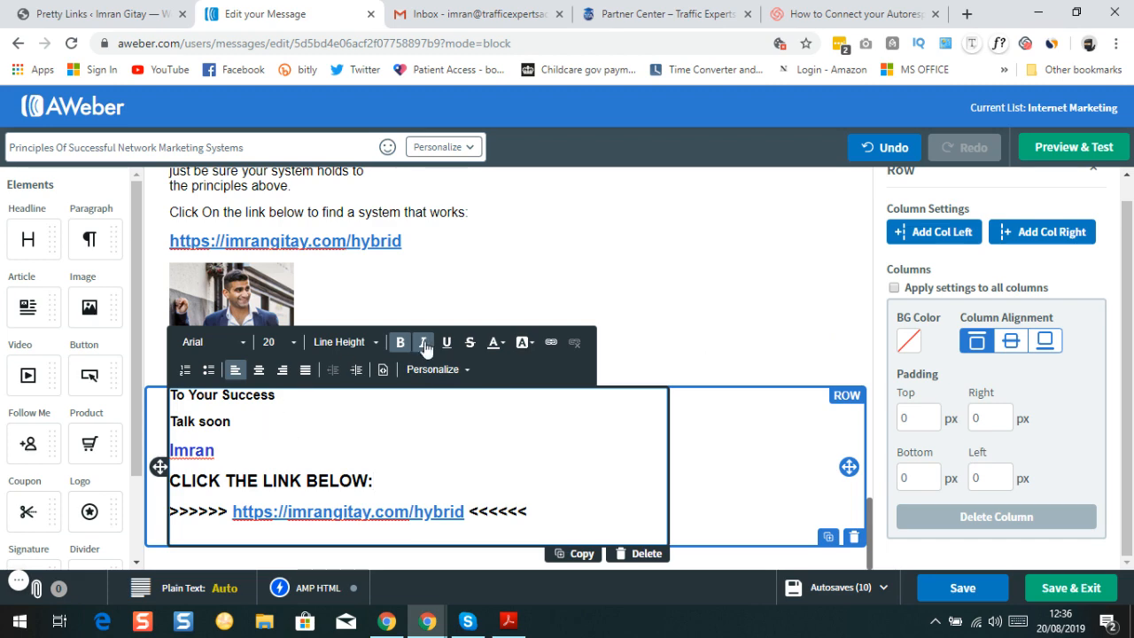
scroll(434, 342, "up", 3)
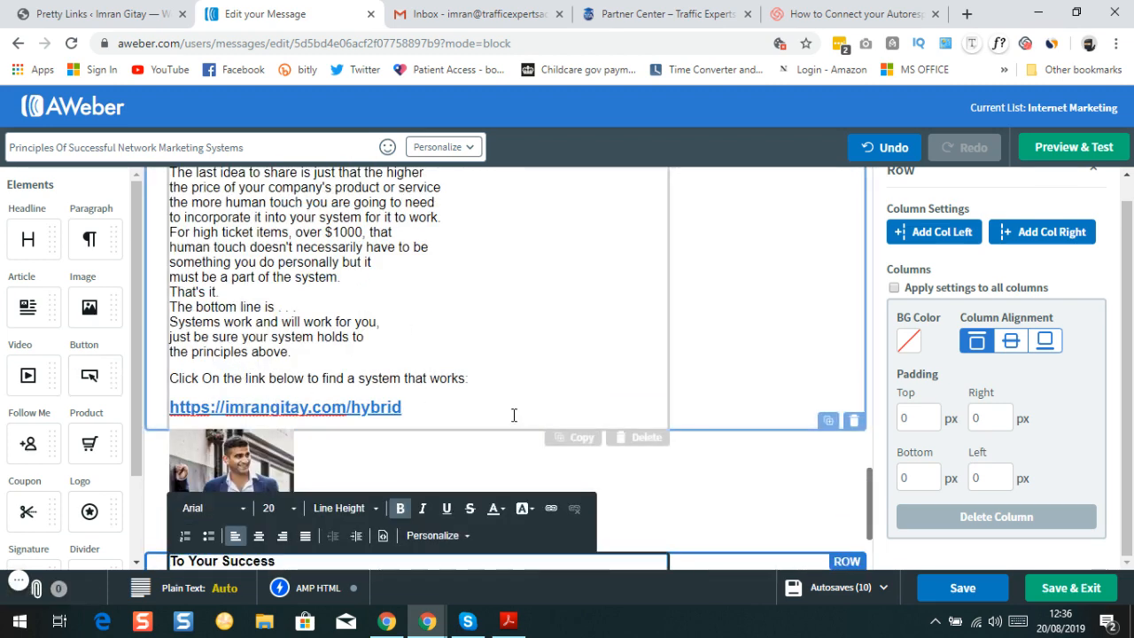
scroll(458, 380, "down", 3)
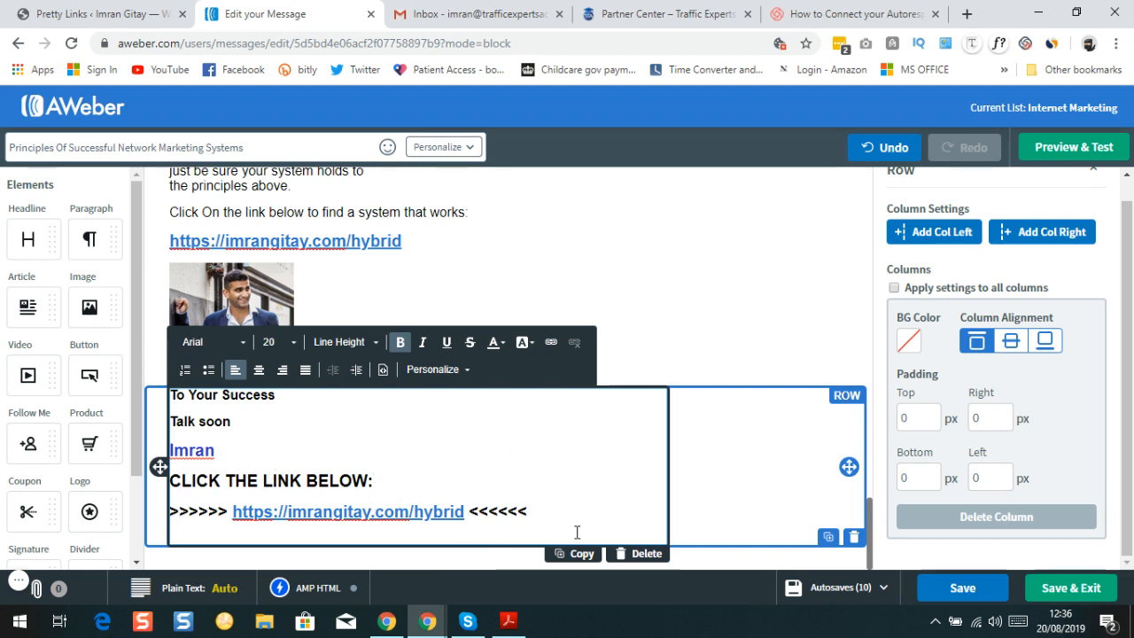
left_click(950, 597)
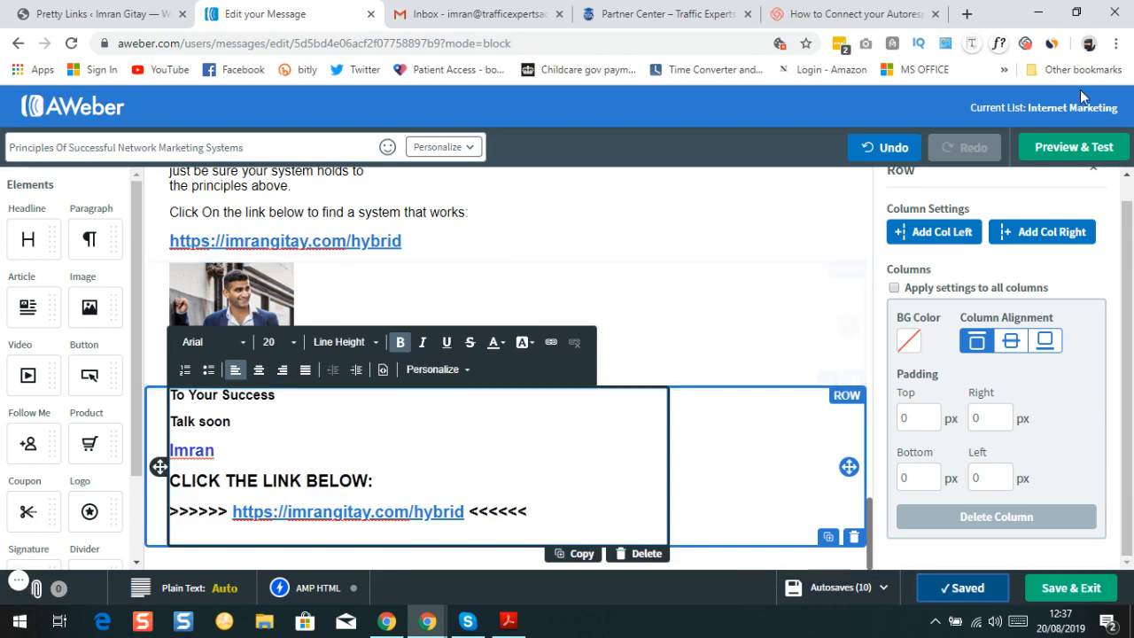
left_click(1076, 157)
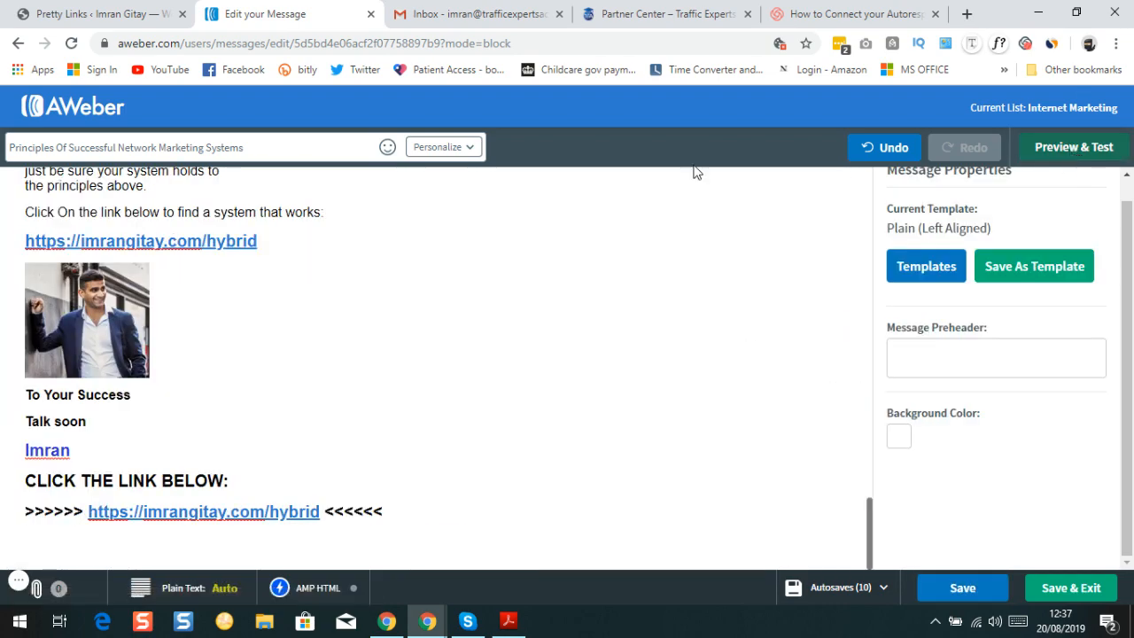
Scroll to the message top and show Preview & Test with the rendered message and test fields
scroll(283, 359, "up", 20)
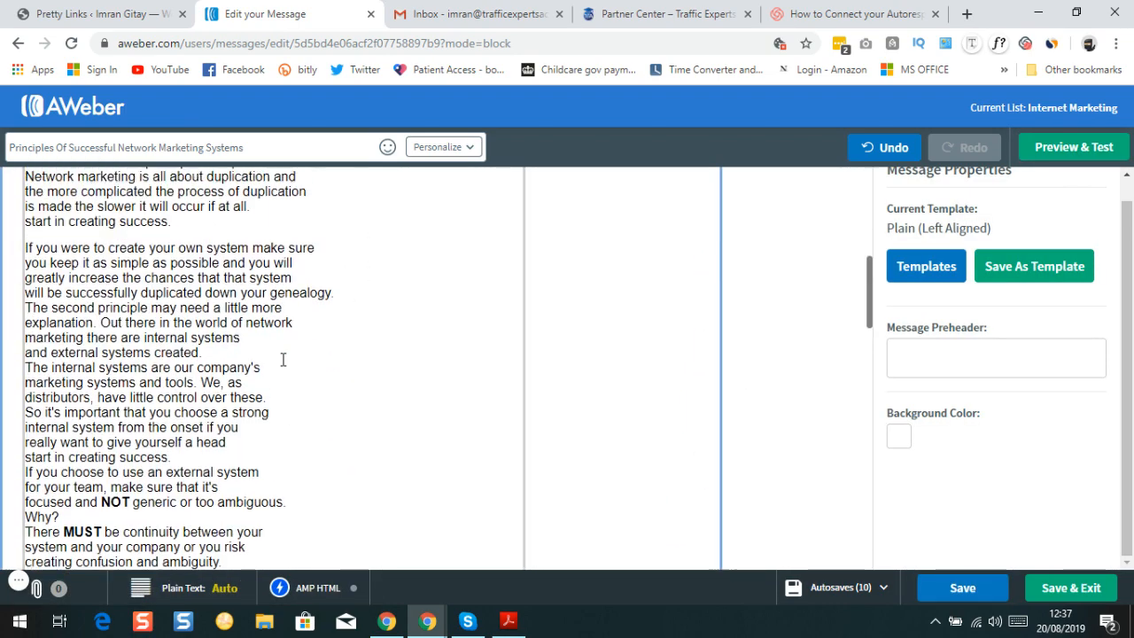
scroll(282, 359, "up", 2)
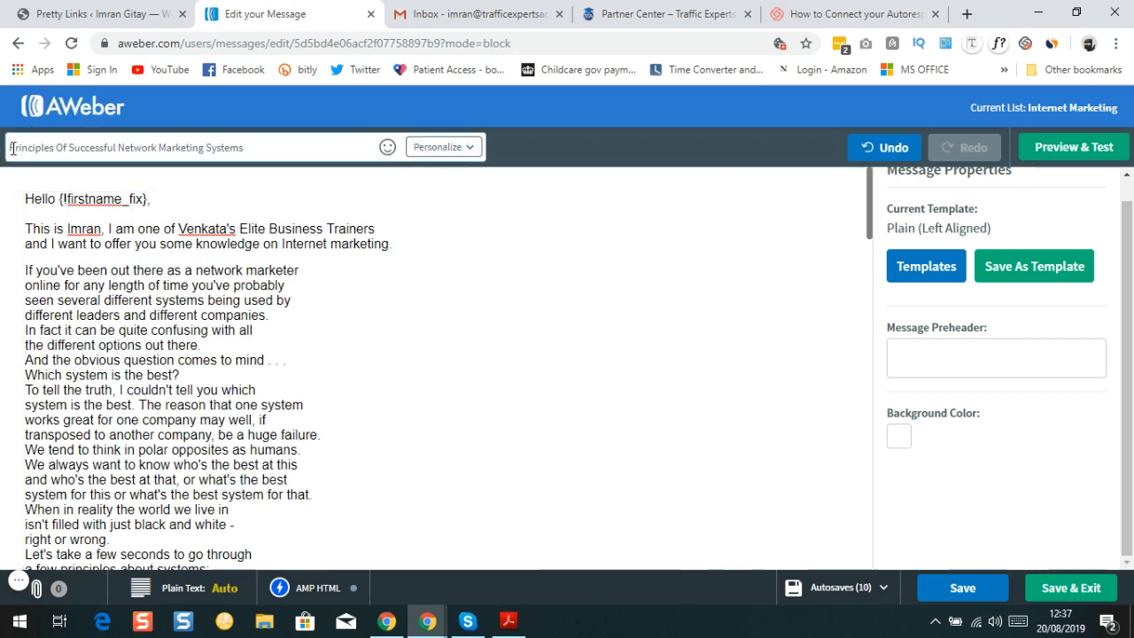
left_click(1073, 148)
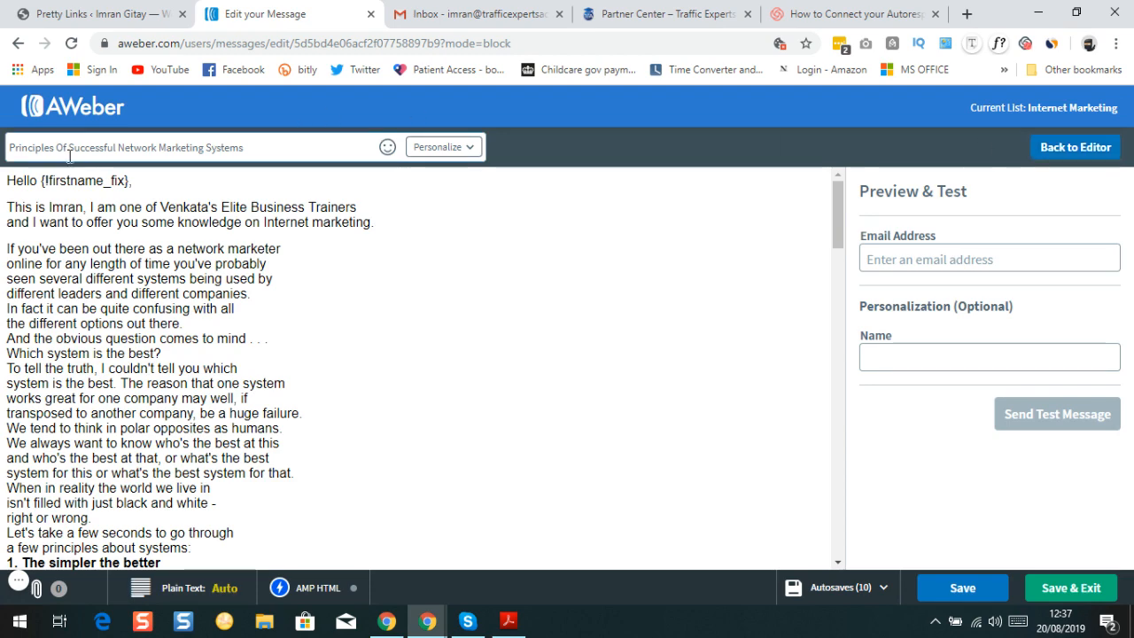
scroll(78, 242, "down", 4)
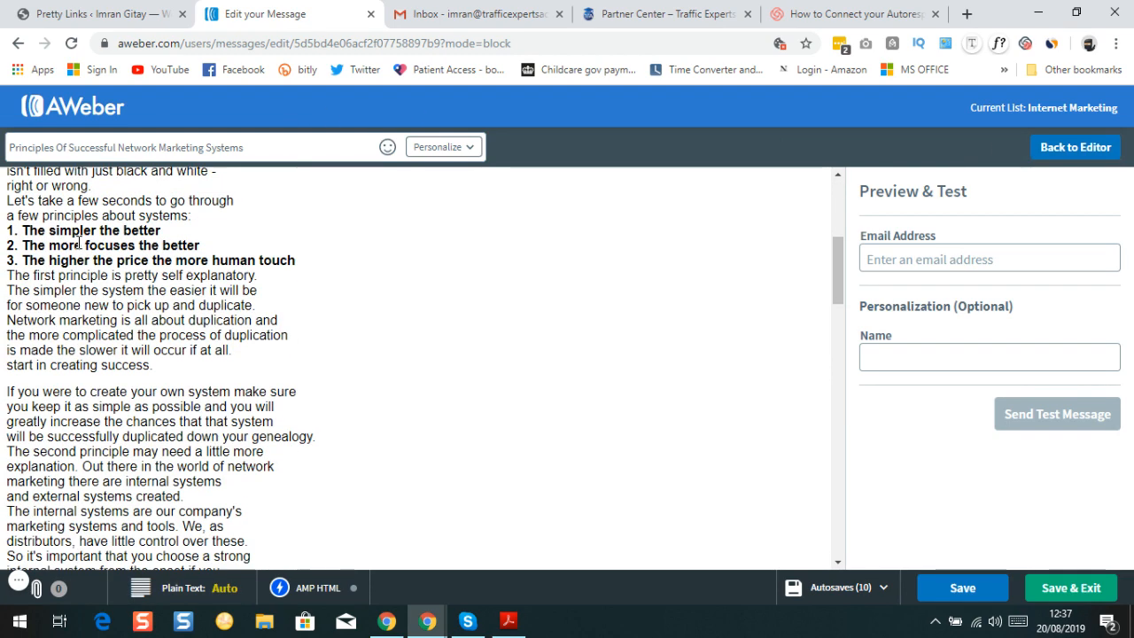
scroll(79, 268, "down", 5)
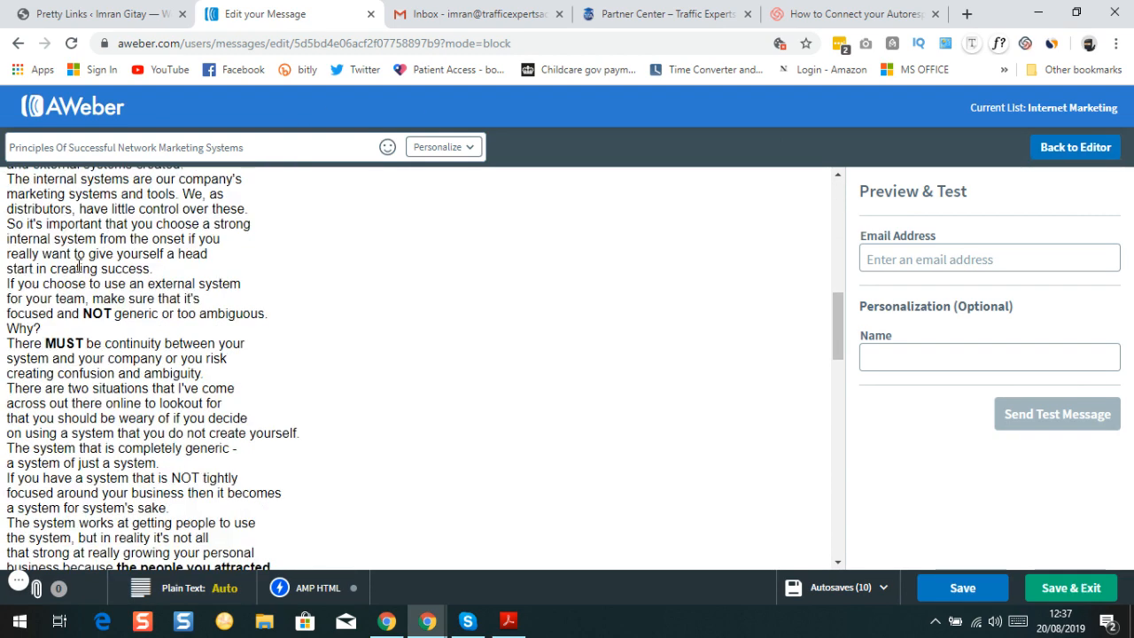
scroll(67, 255, "down", 7)
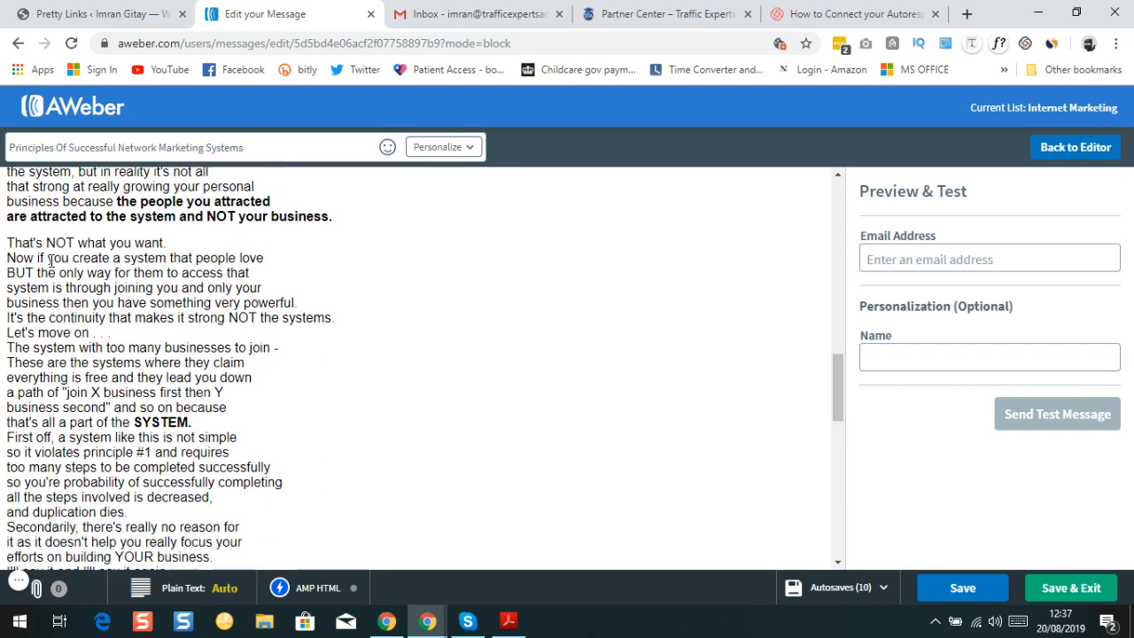
scroll(51, 301, "down", 3)
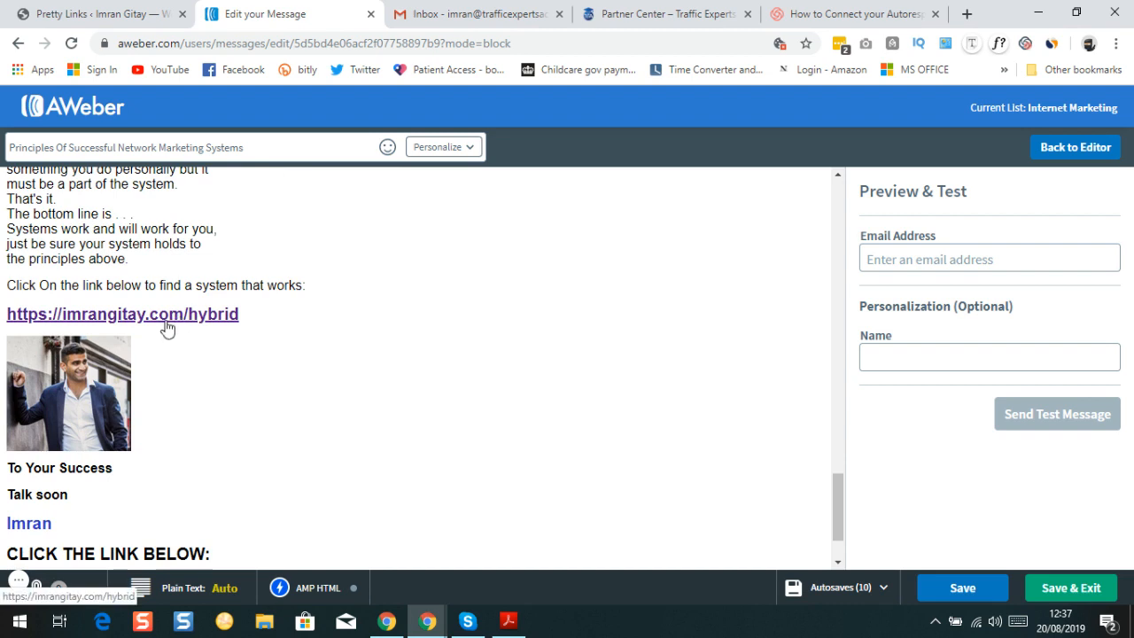
scroll(157, 317, "down", 1)
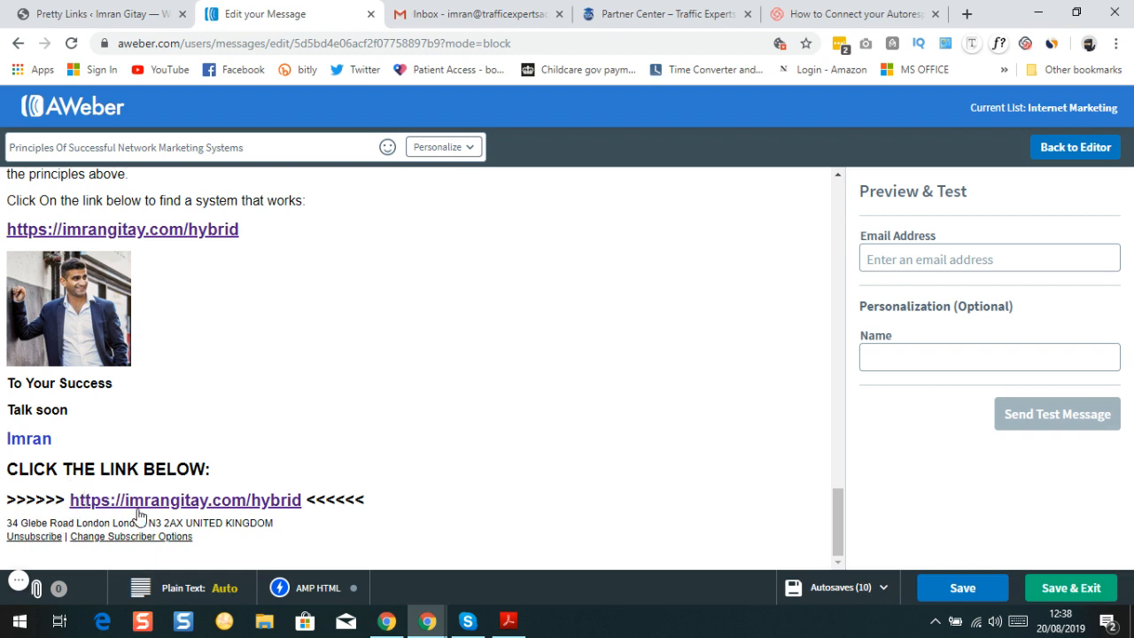
scroll(80, 492, "up", 2)
scroll(81, 490, "down", 2)
scroll(82, 490, "up", 12)
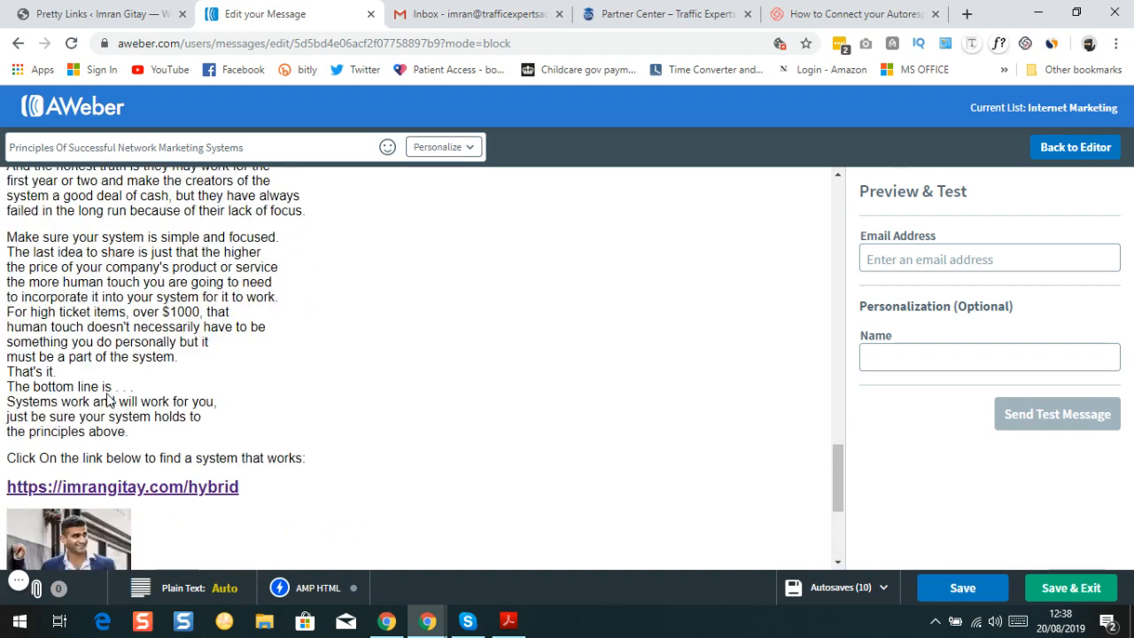
scroll(105, 318, "up", 10)
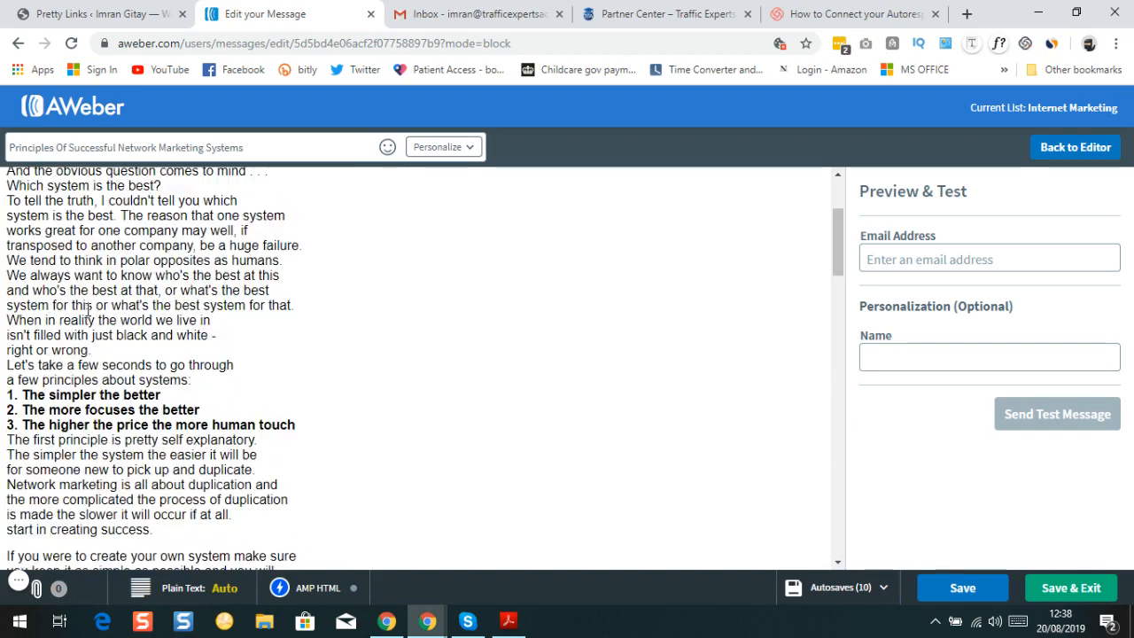
double_click(1074, 157)
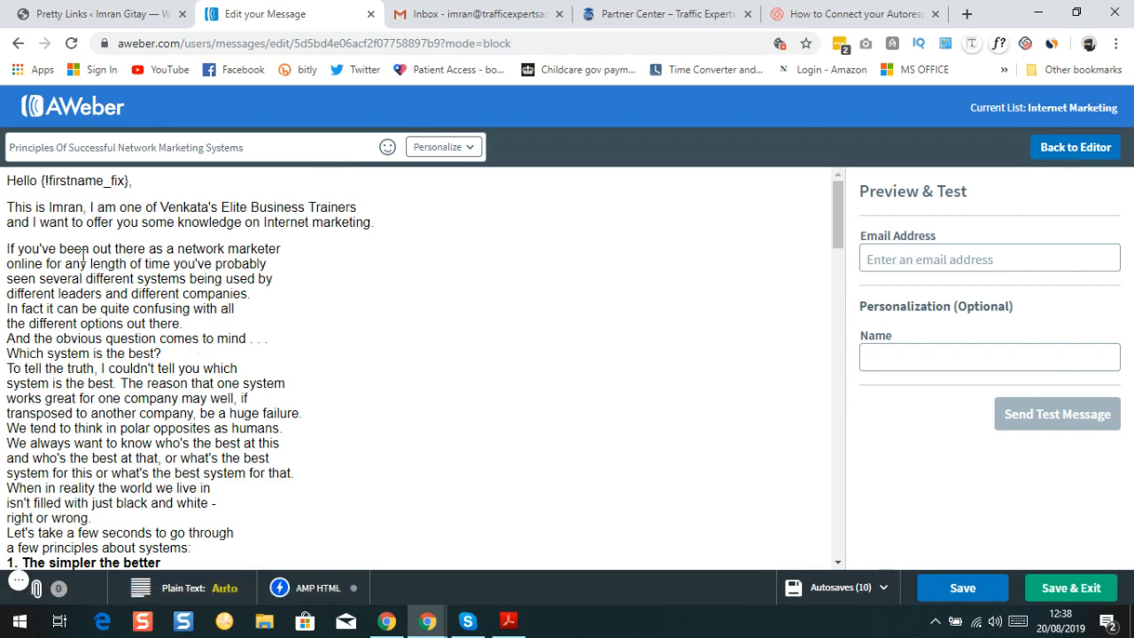
scroll(83, 256, "down", 1)
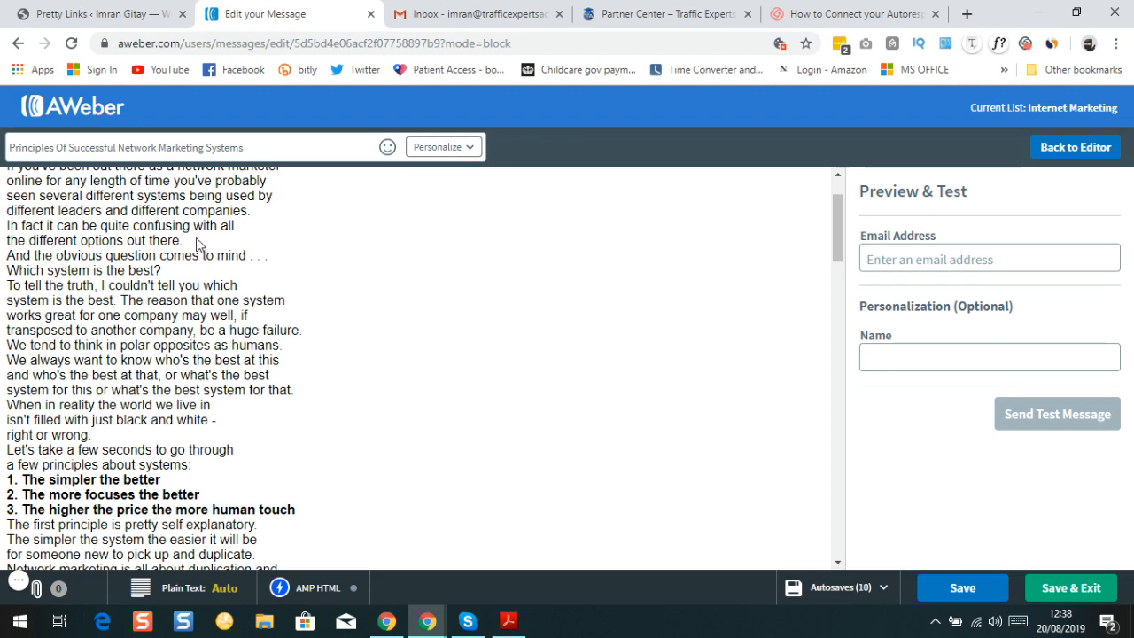
left_click(1096, 147)
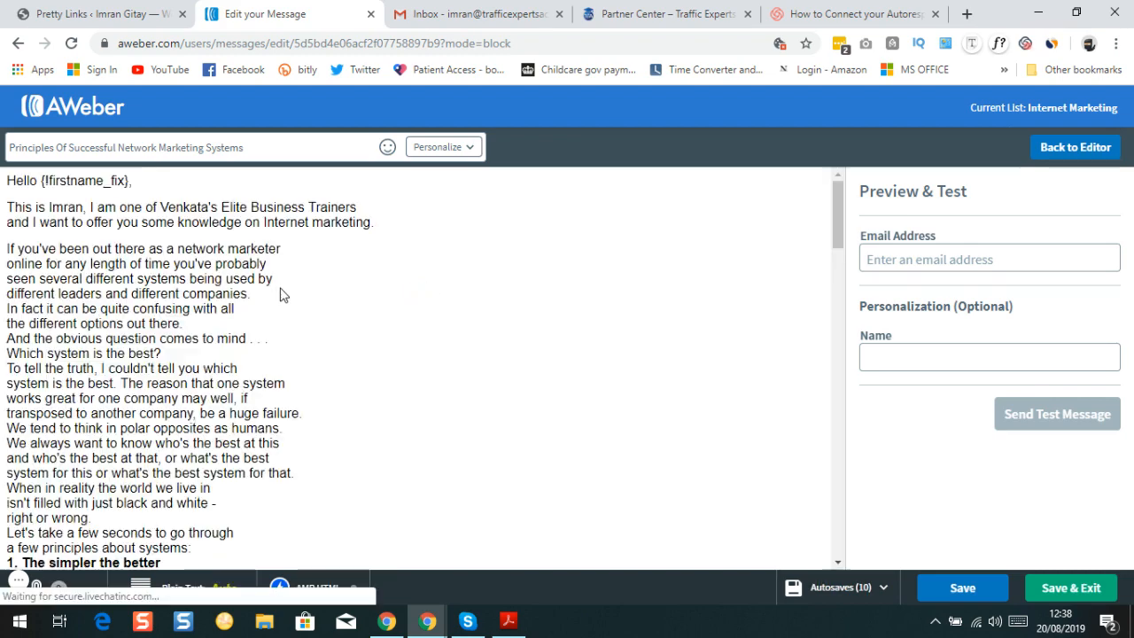
Insert the {!firstname_fix} first-name tag before 'Principles Of Successful Network Marketing Systems' in the subject
left_click(1063, 147)
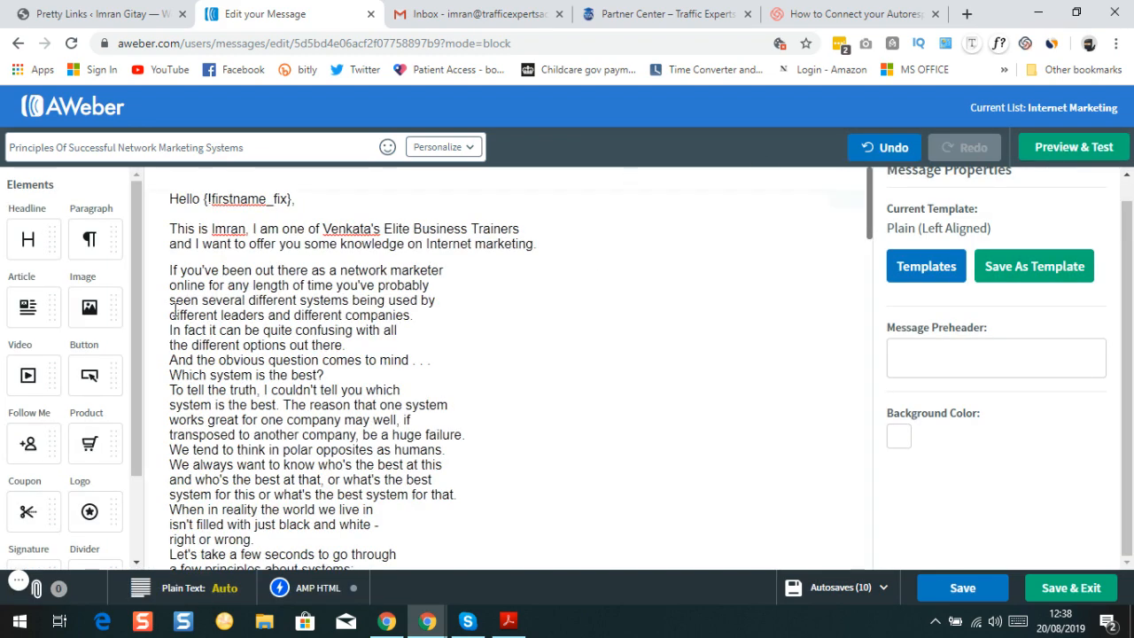
left_click(264, 314)
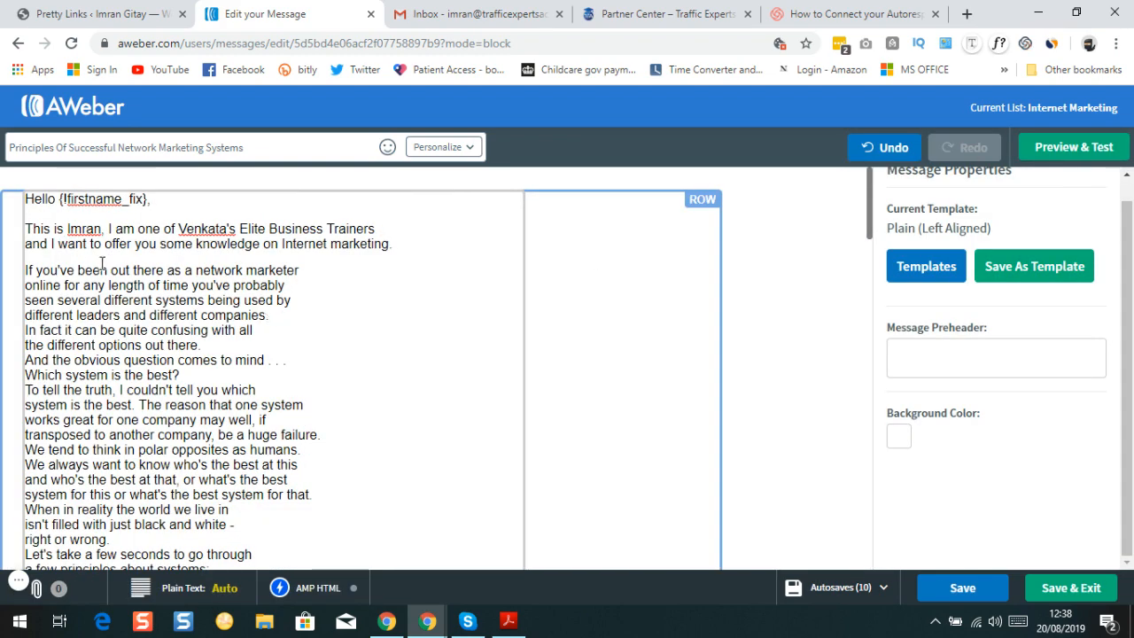
double_click(13, 147)
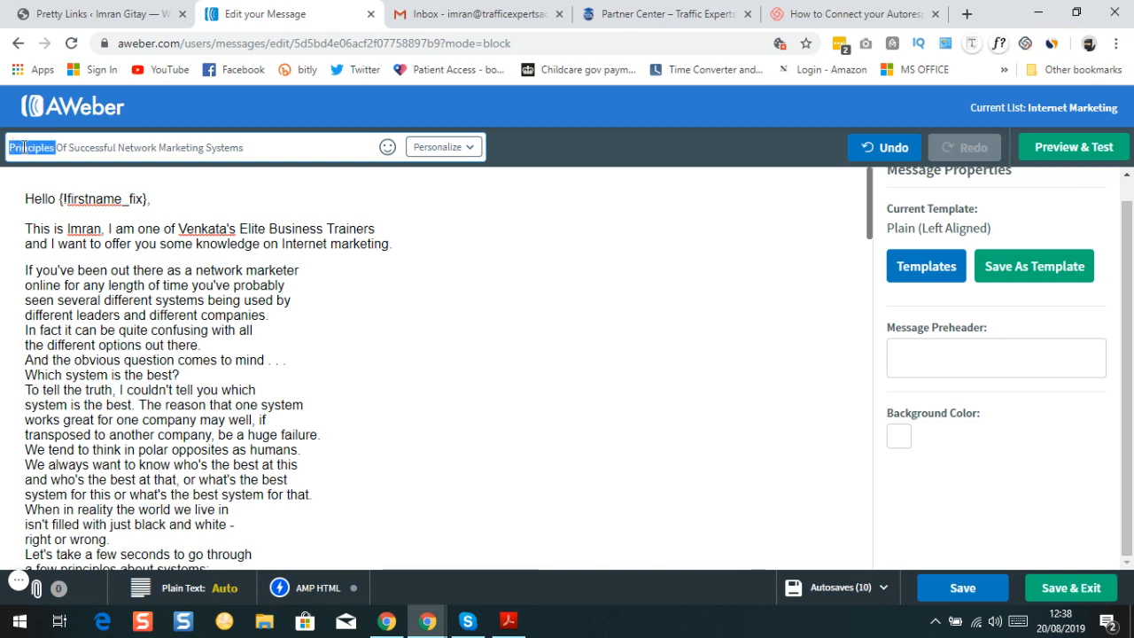
left_click(12, 147)
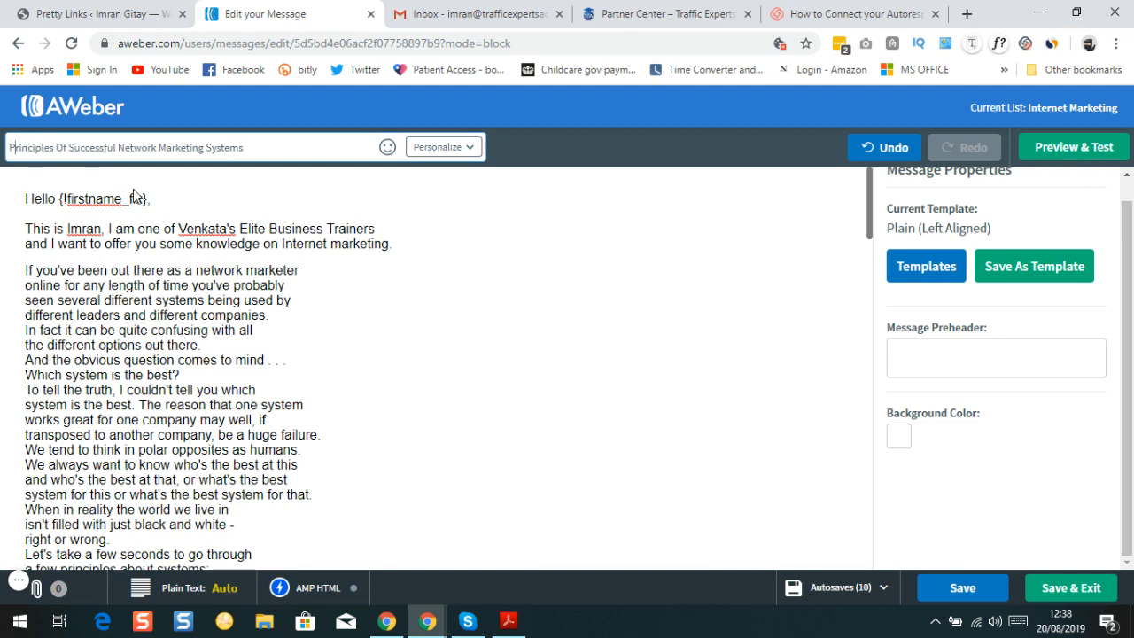
left_click(439, 149)
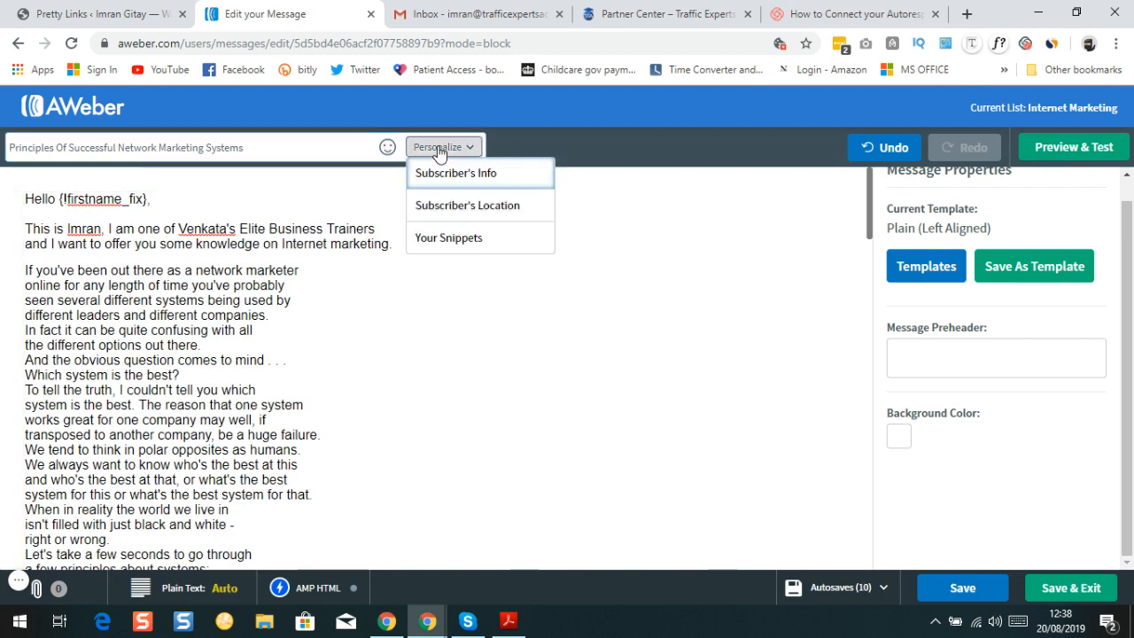
left_click(448, 174)
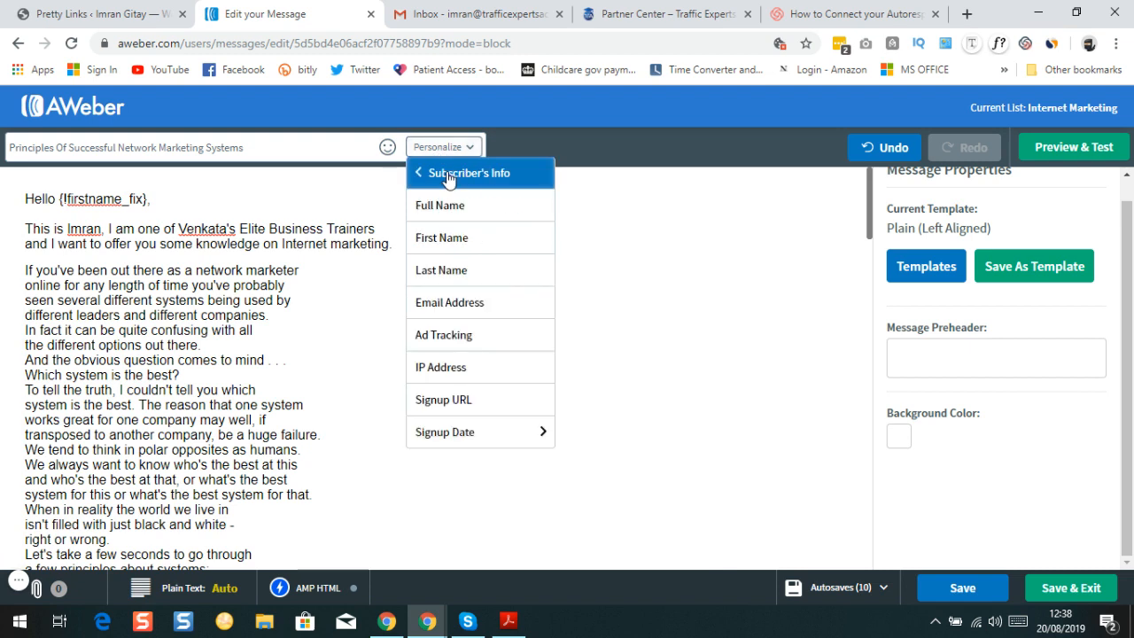
left_click(449, 237)
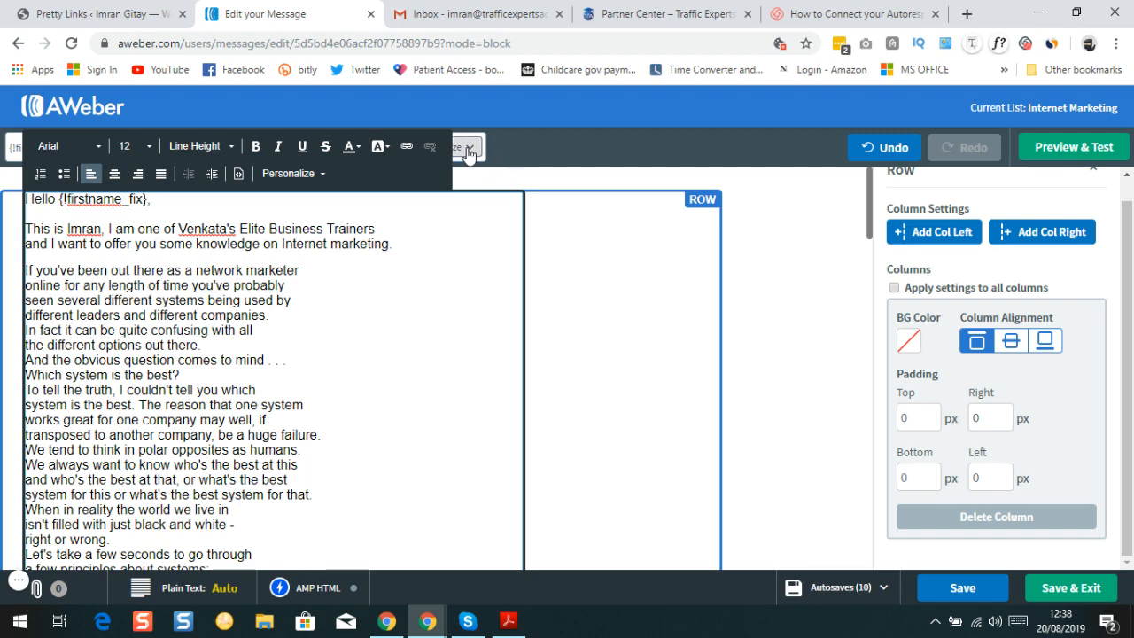
left_click(605, 217)
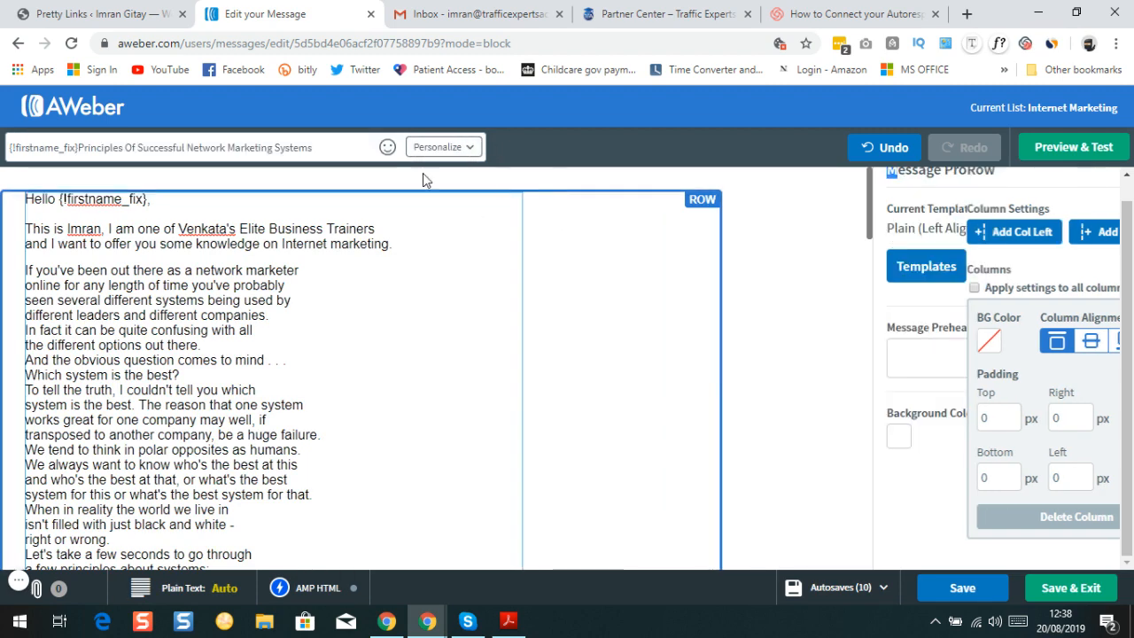
triple_click(80, 139)
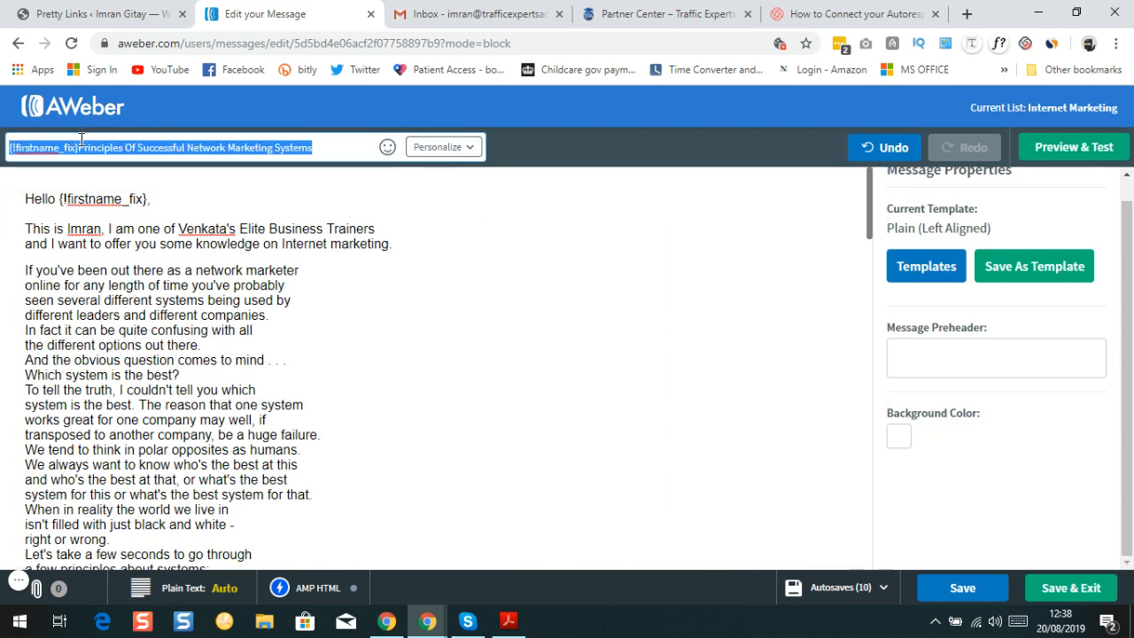
left_click(81, 139)
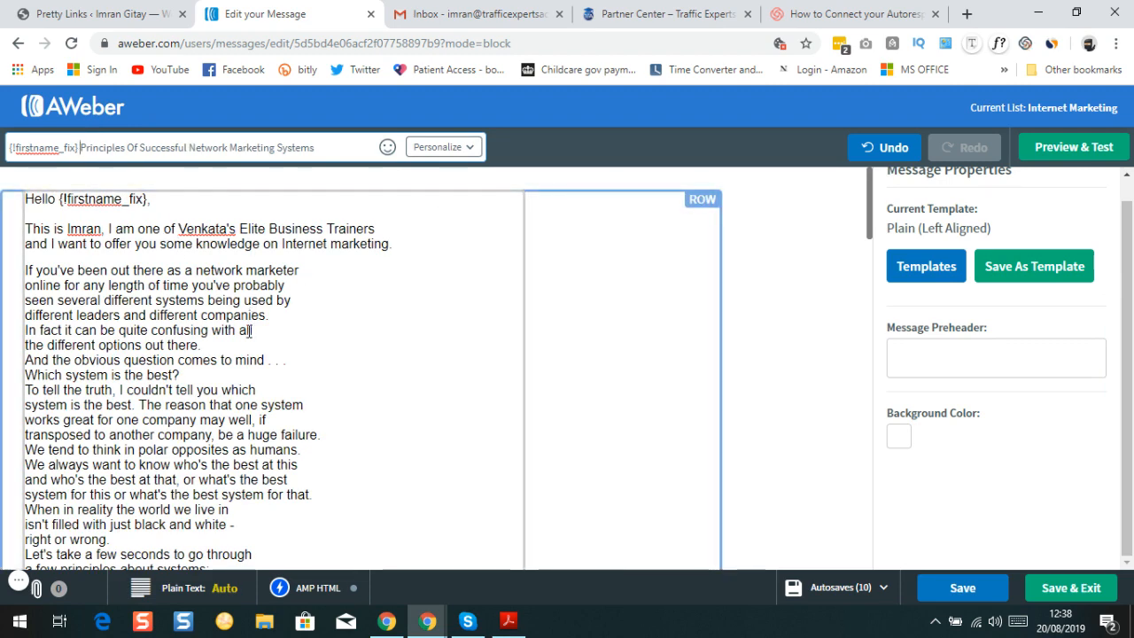
Add blank lines after 'the different options out there.' and after 'Which system is the best?'
scroll(397, 213, "down", 1)
left_click(136, 322)
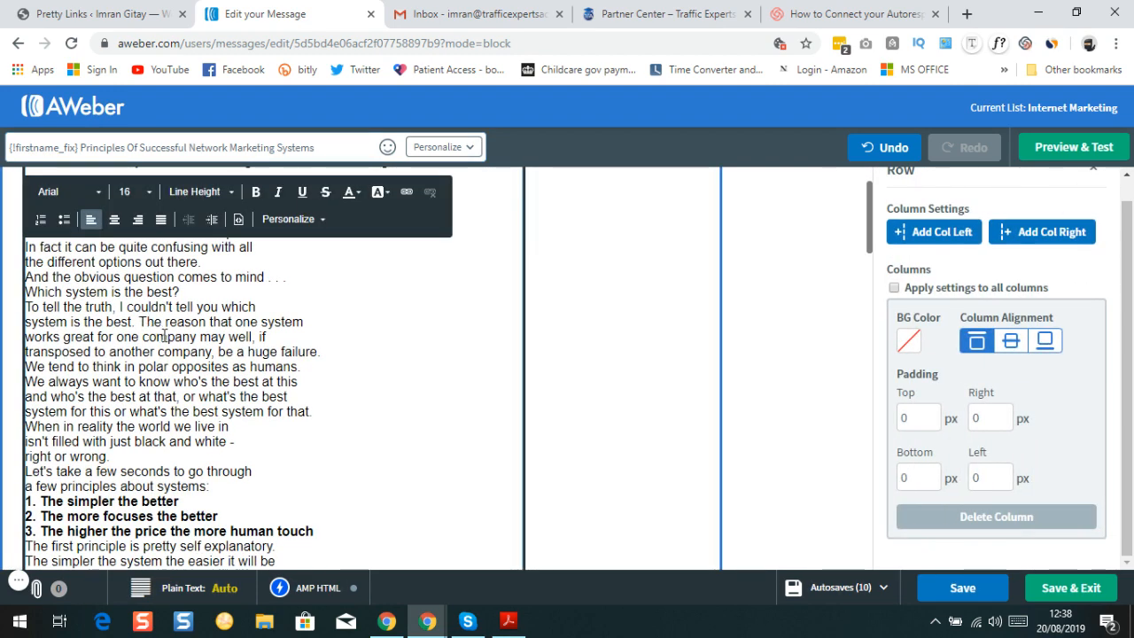
scroll(238, 352, "down", 2)
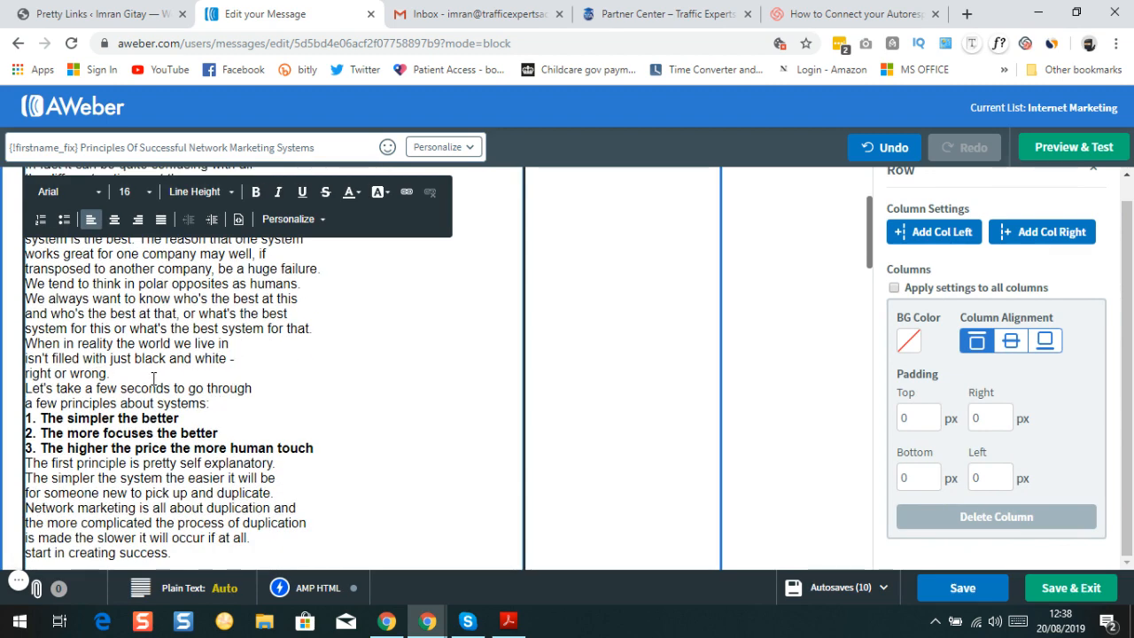
scroll(154, 379, "up", 3)
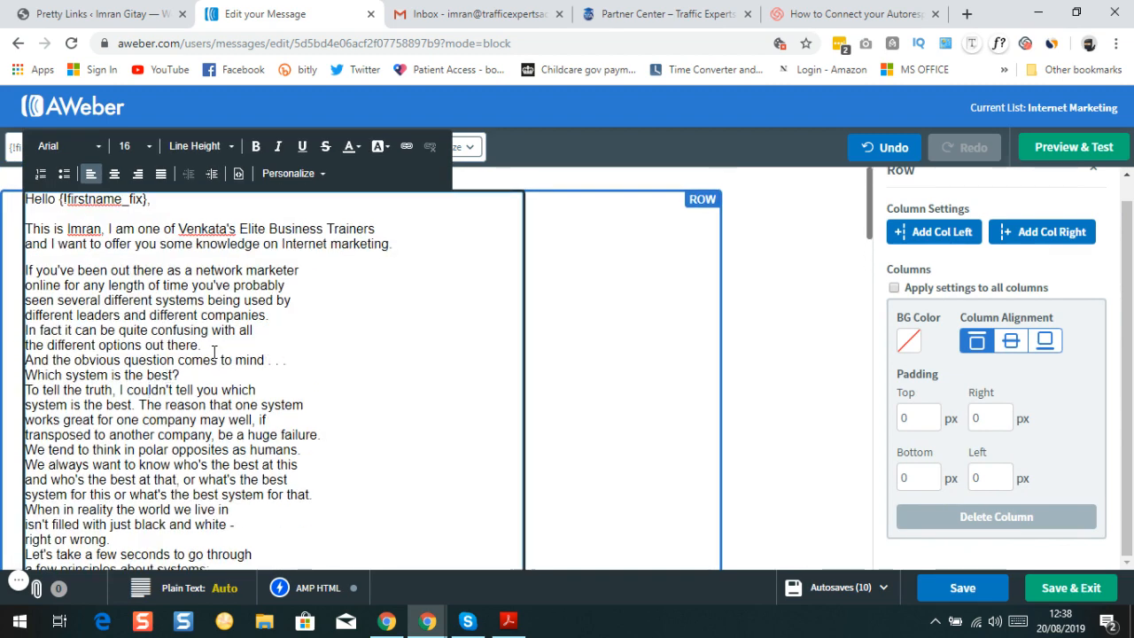
left_click(217, 345)
key("Return")
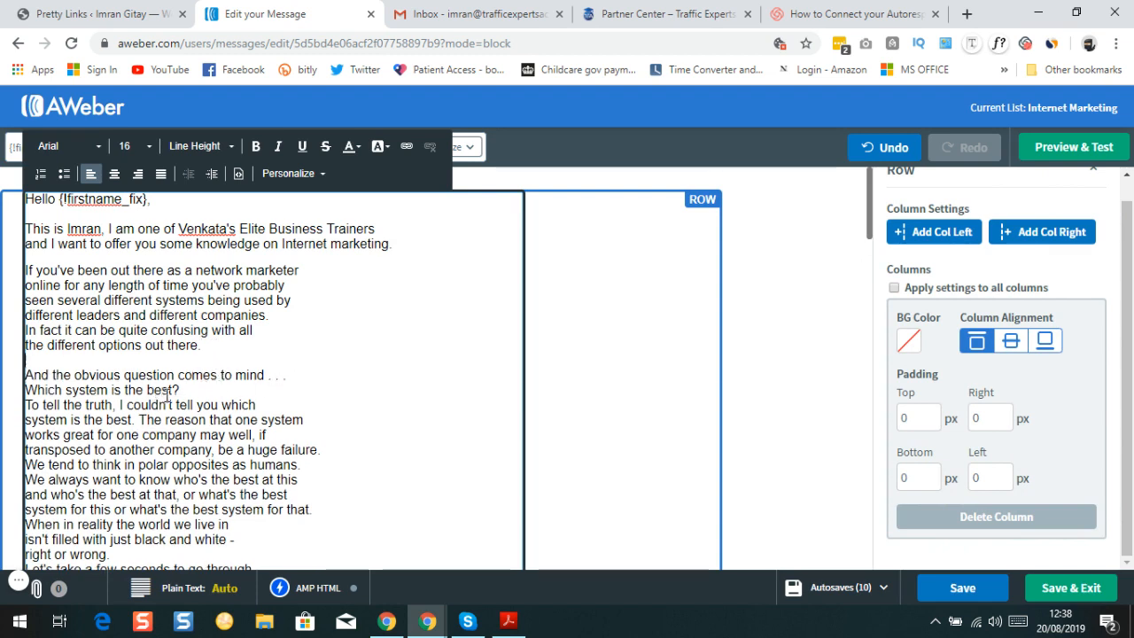
key("Return")
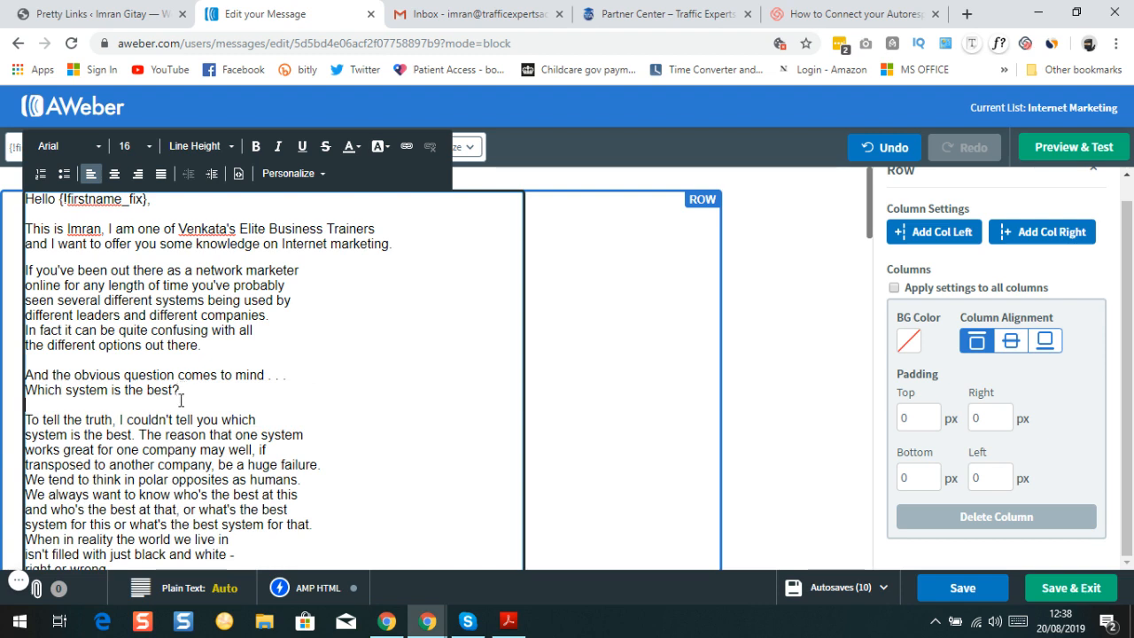
Undo the accidental move of 'the best' so the question line reads whole again
left_click_drag(153, 390, 173, 391)
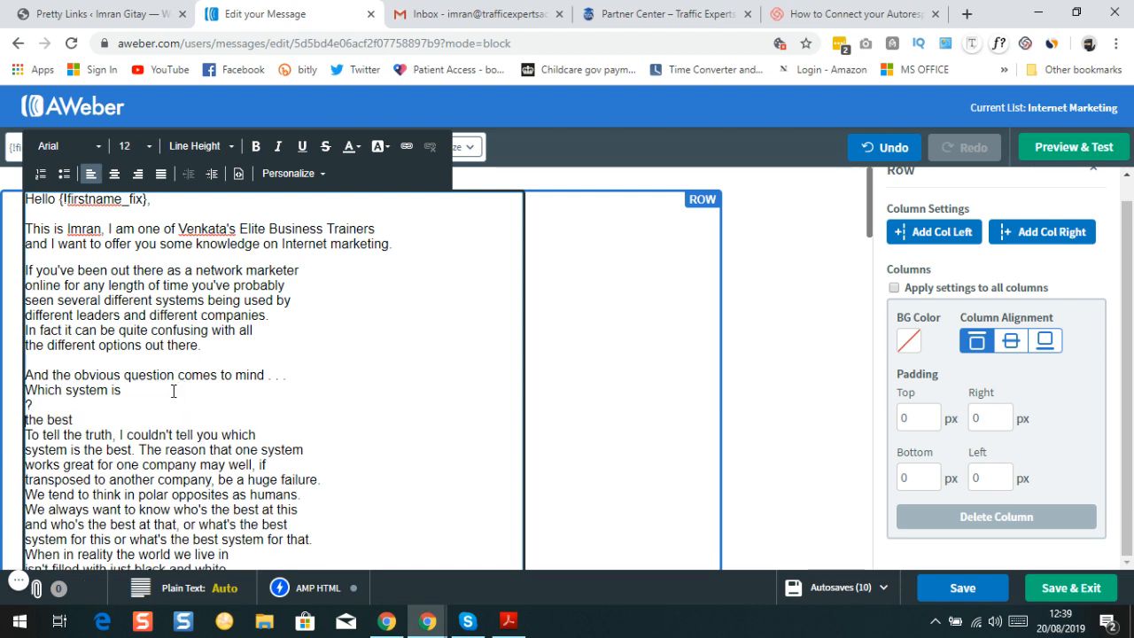
left_click(862, 138)
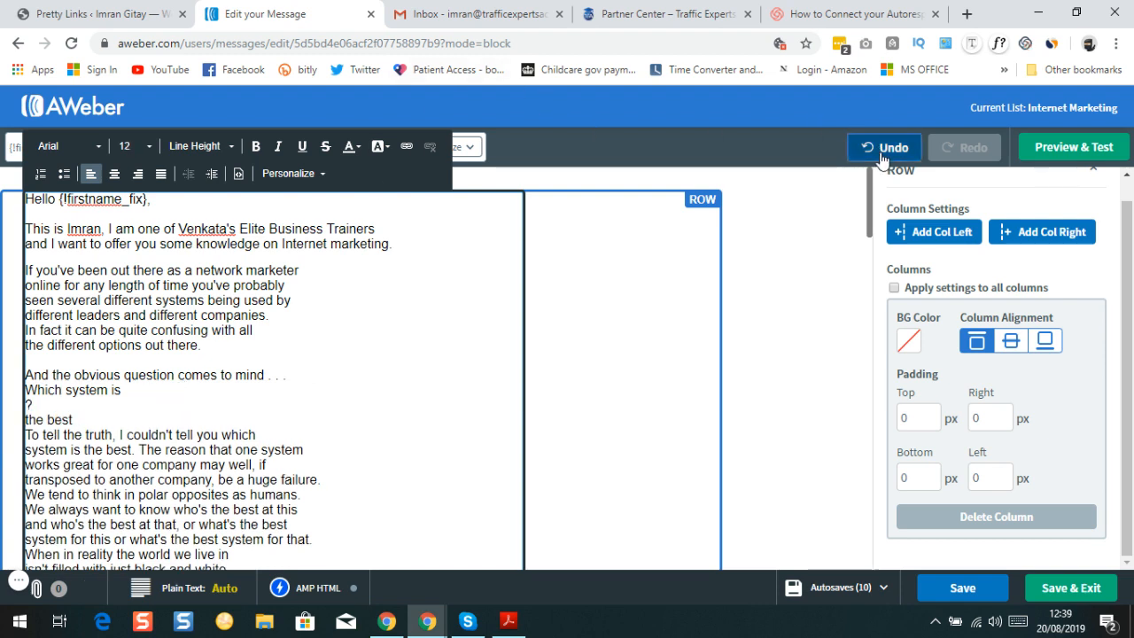
scroll(161, 429, "down", 2)
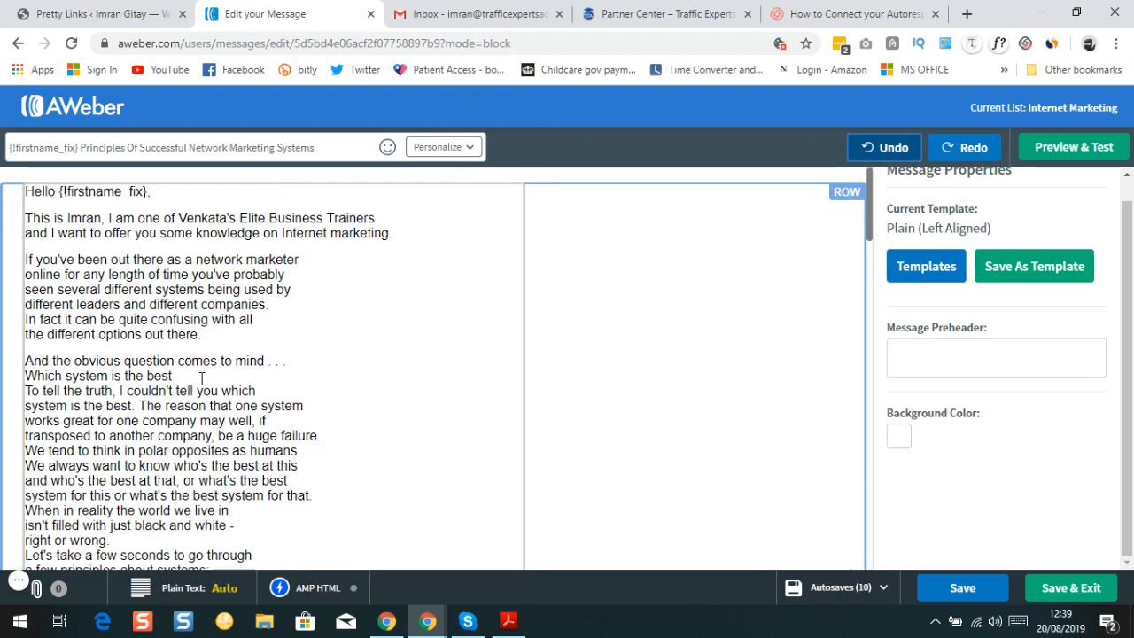
scroll(255, 368, "up", 2)
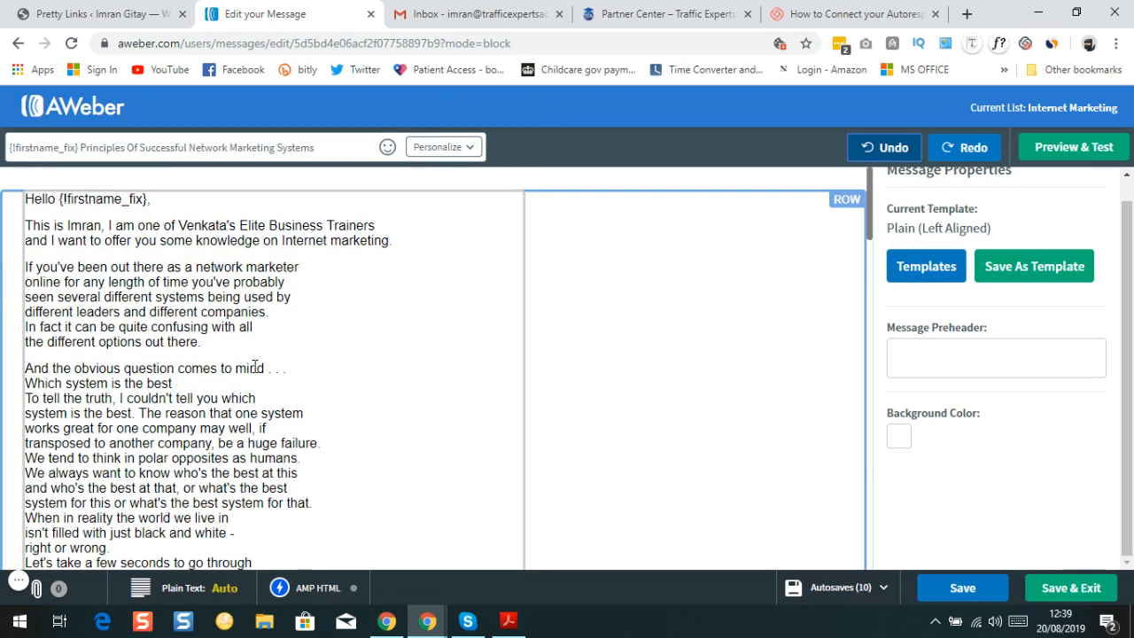
scroll(260, 367, "down", 2)
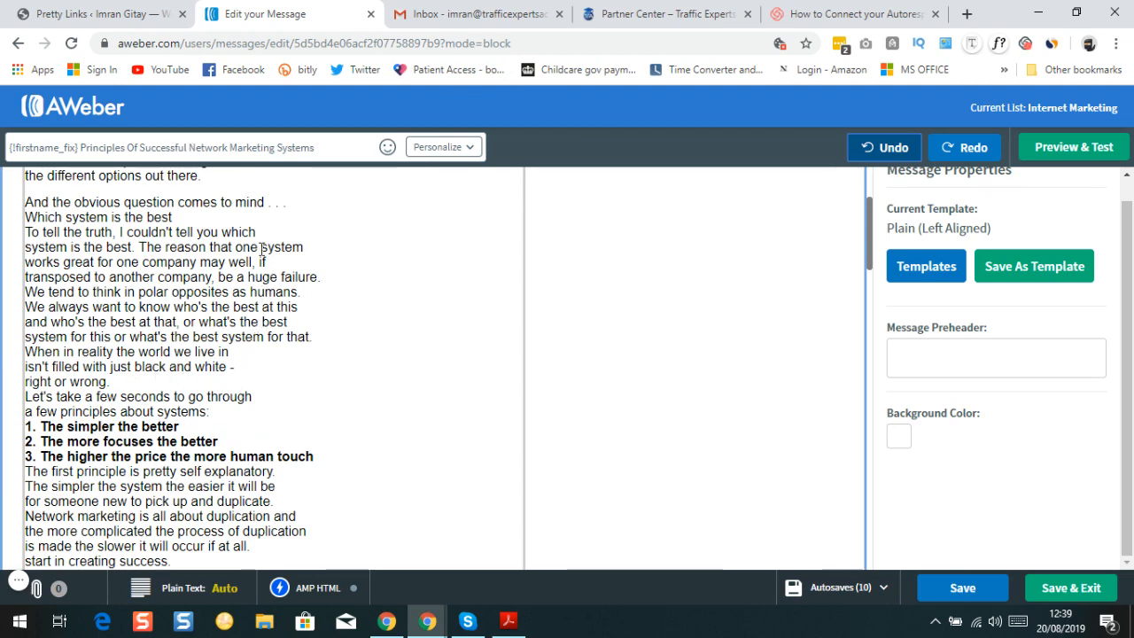
scroll(261, 250, "up", 2)
left_click(187, 299)
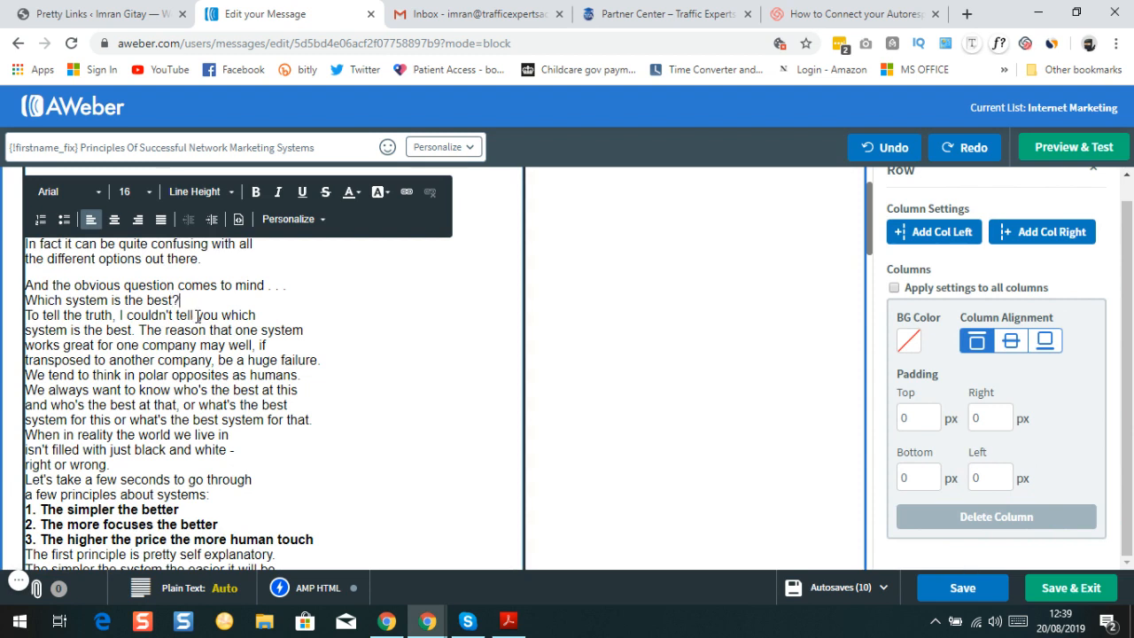
Add a blank line after 'Which system is the best?' and make that question bold
key("Return")
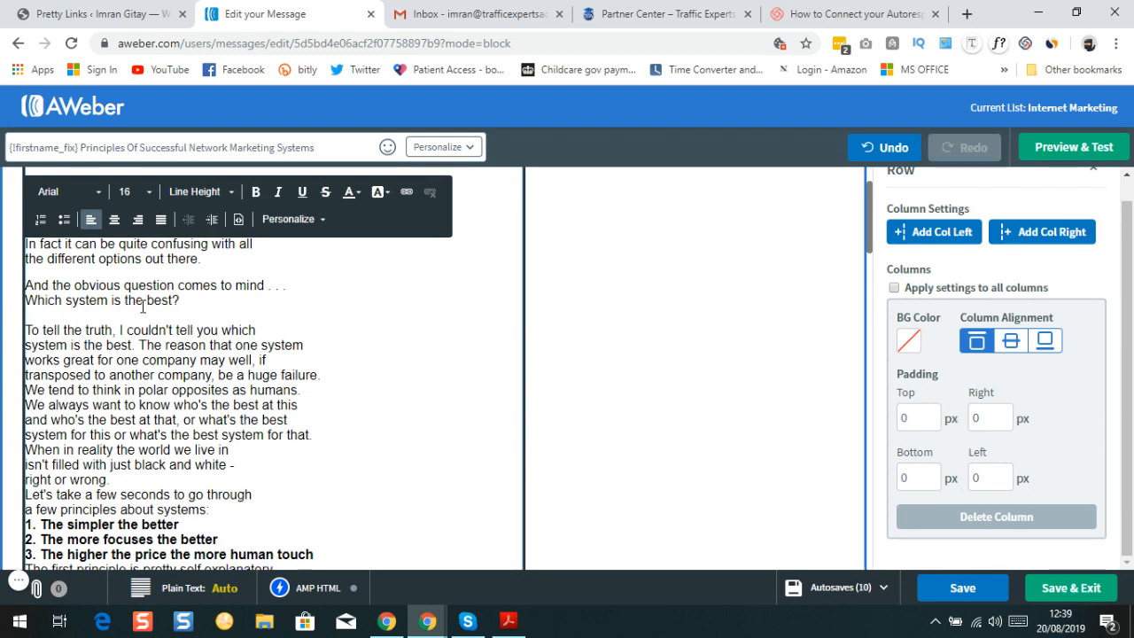
triple_click(188, 300)
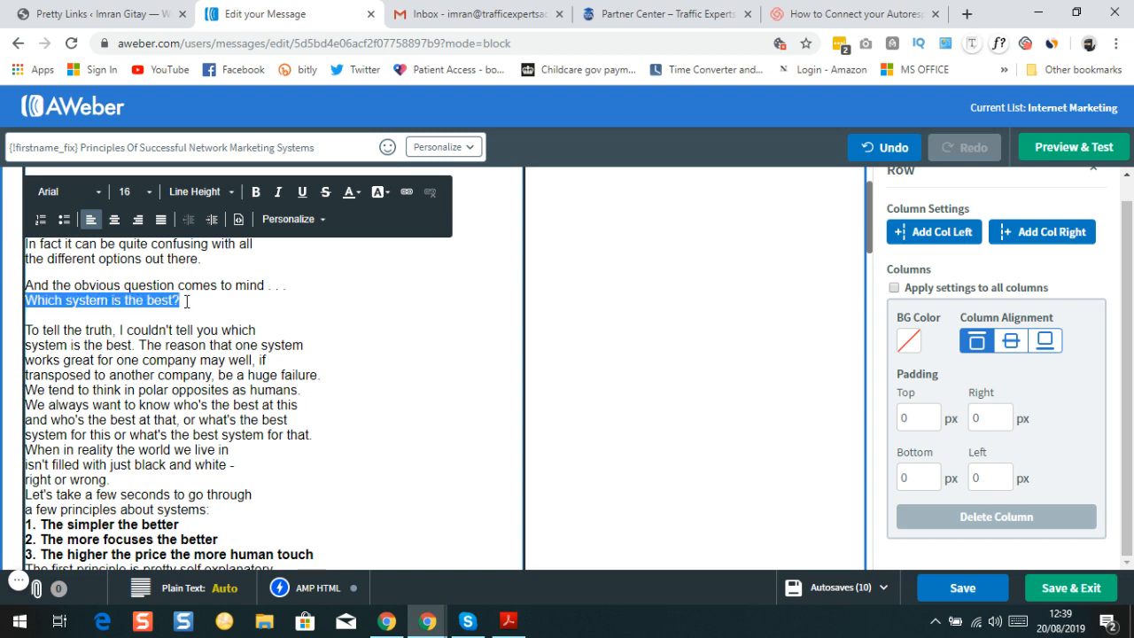
left_click(259, 197)
left_click(233, 316)
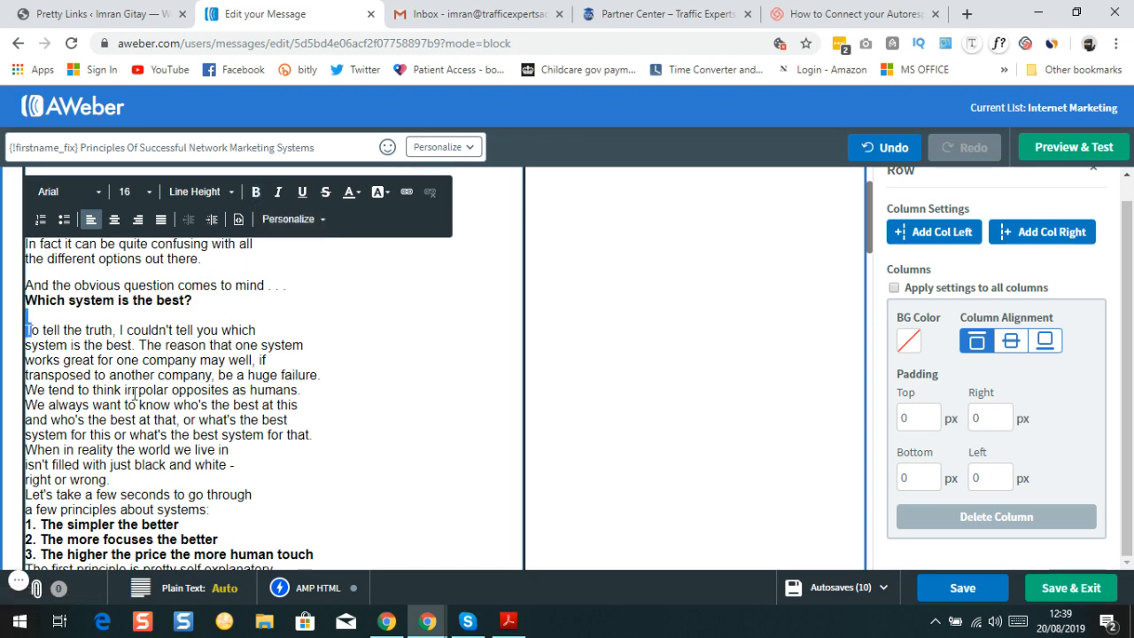
Add blank lines after 'black and white -', 'right or wrong.', and around the numbered principles
scroll(234, 378, "down", 1)
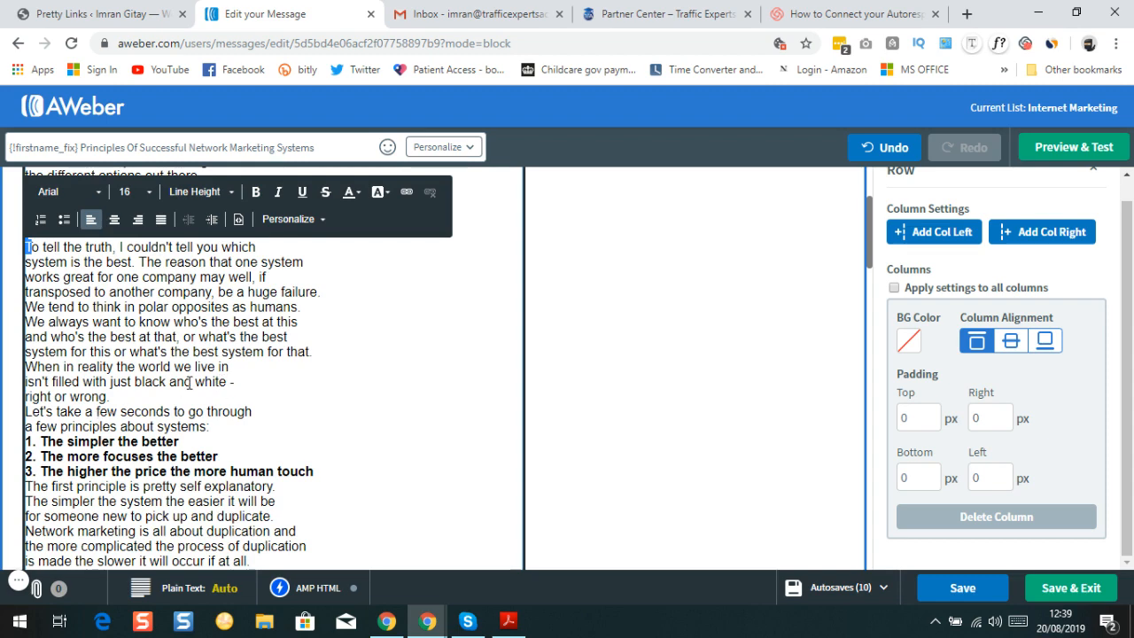
key("Return")
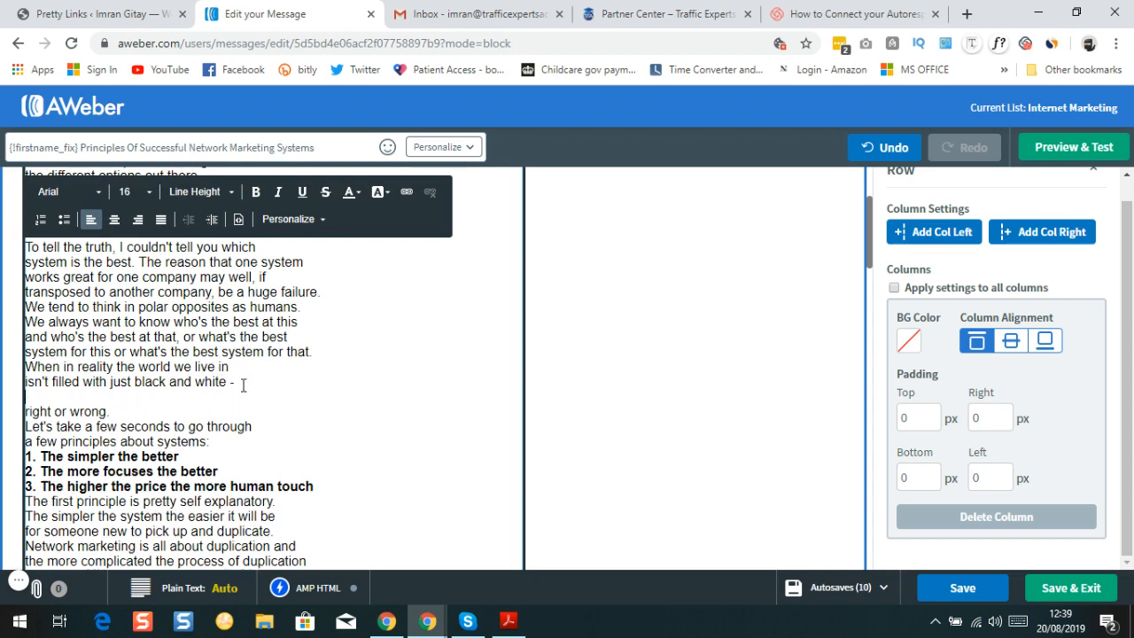
key("Return")
scroll(147, 411, "down", 2)
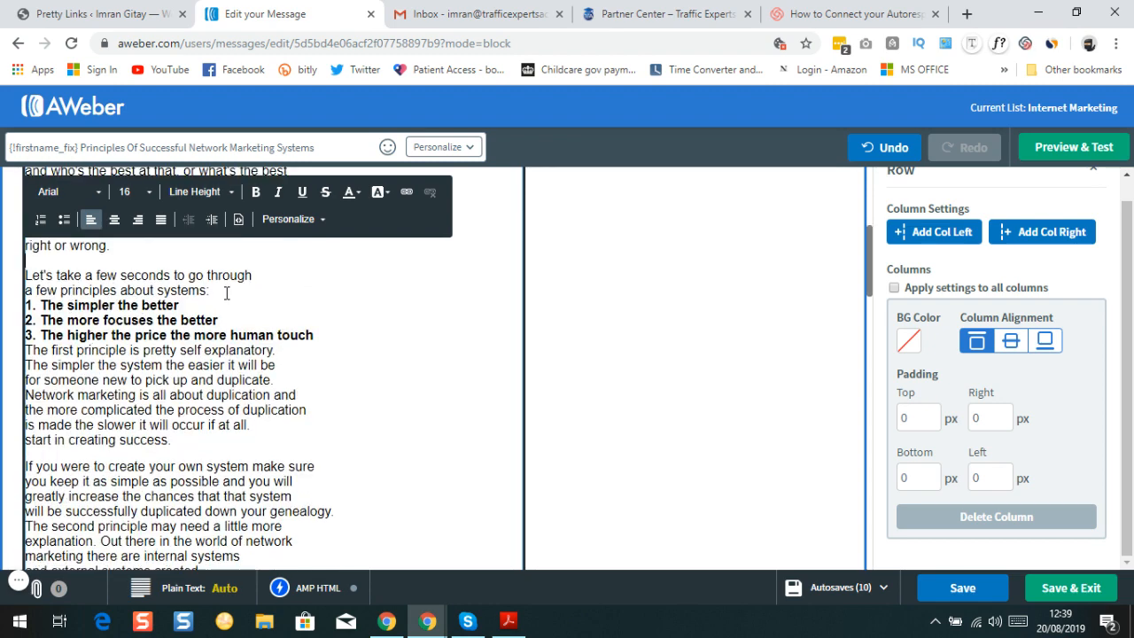
key("Return")
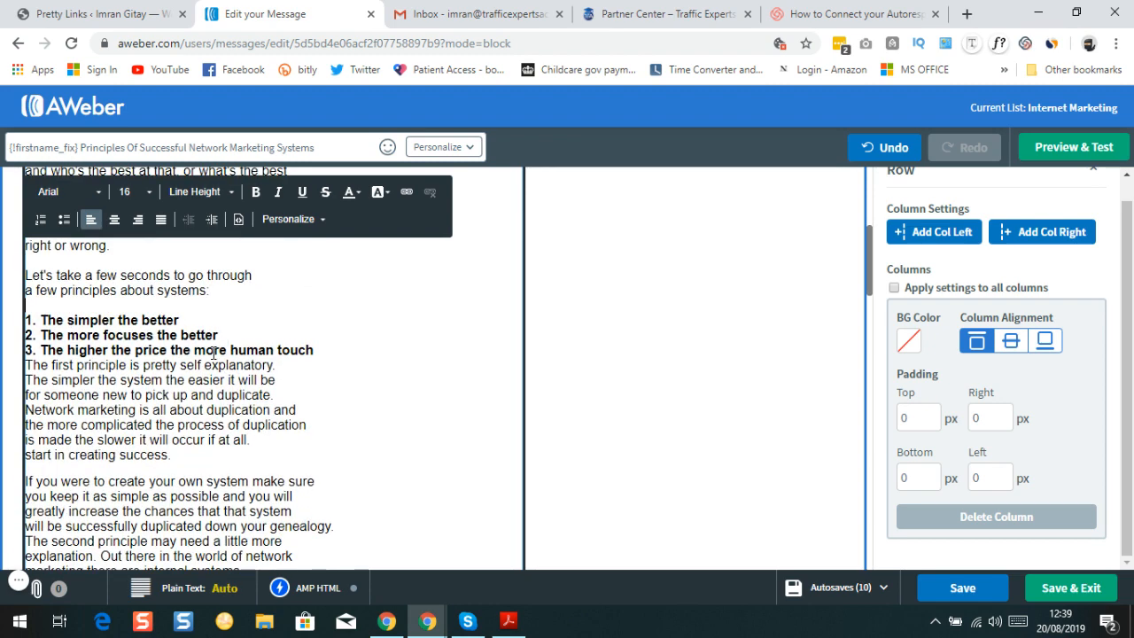
left_click(337, 349)
key("Return")
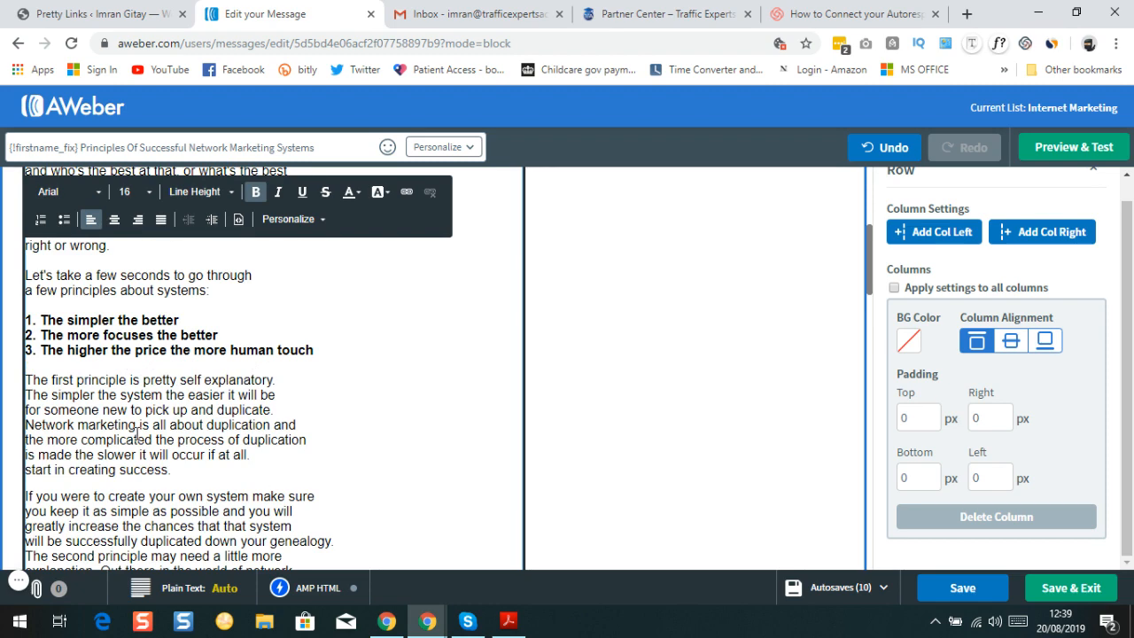
Add blank lines after 'and external systems created.' and 'start in creating success.'
scroll(184, 340, "down", 2)
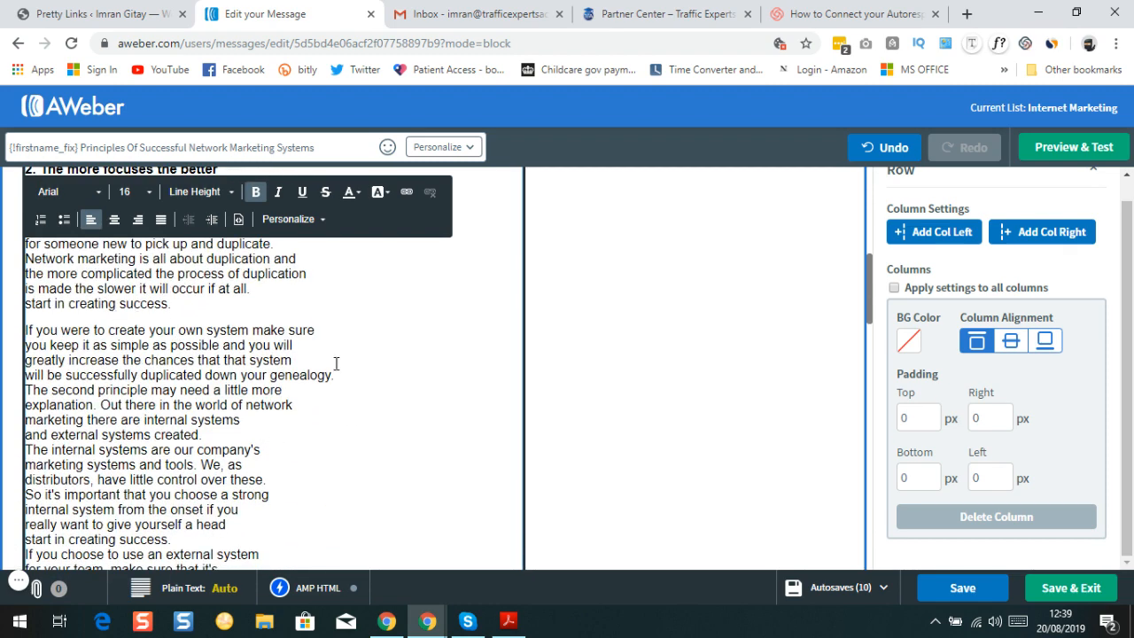
double_click(226, 442)
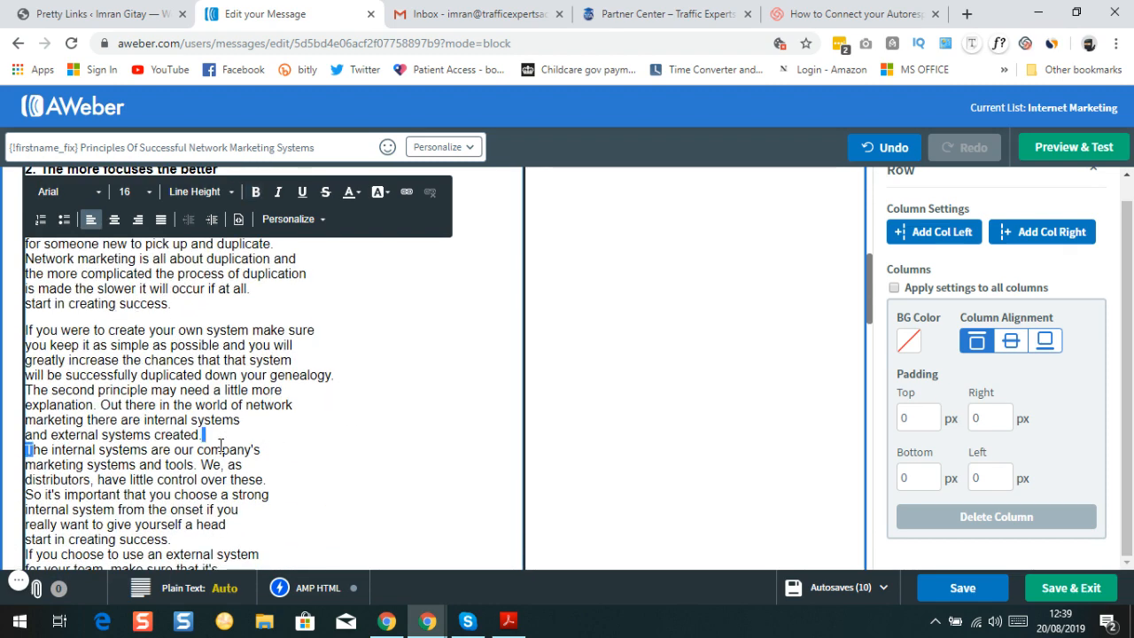
triple_click(226, 436)
left_click(224, 435)
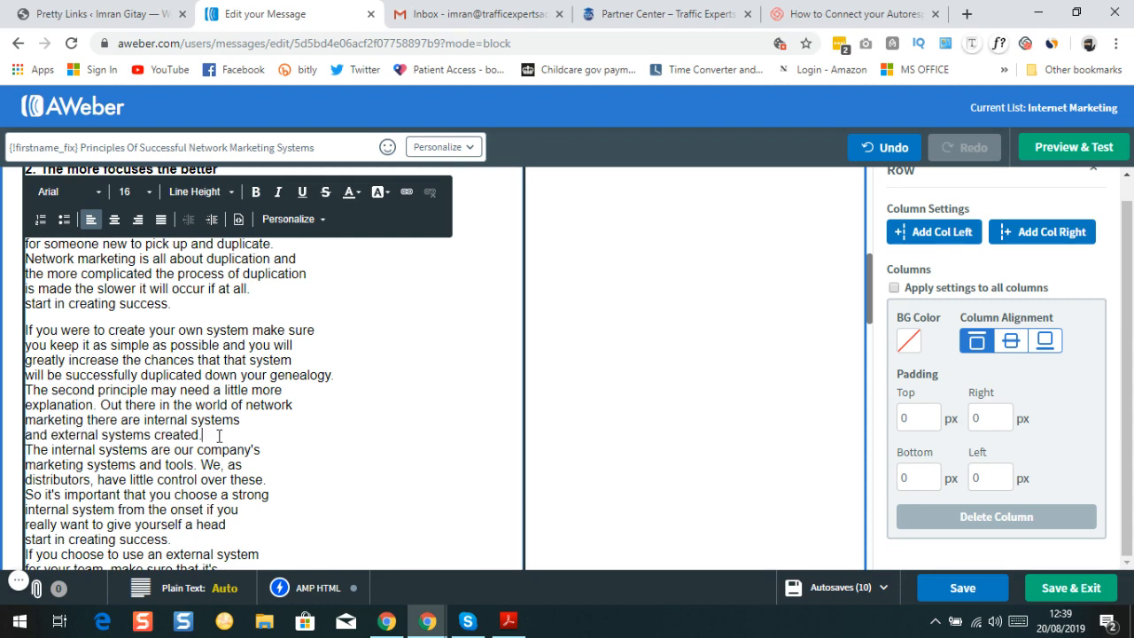
key("Return")
scroll(231, 425, "down", 2)
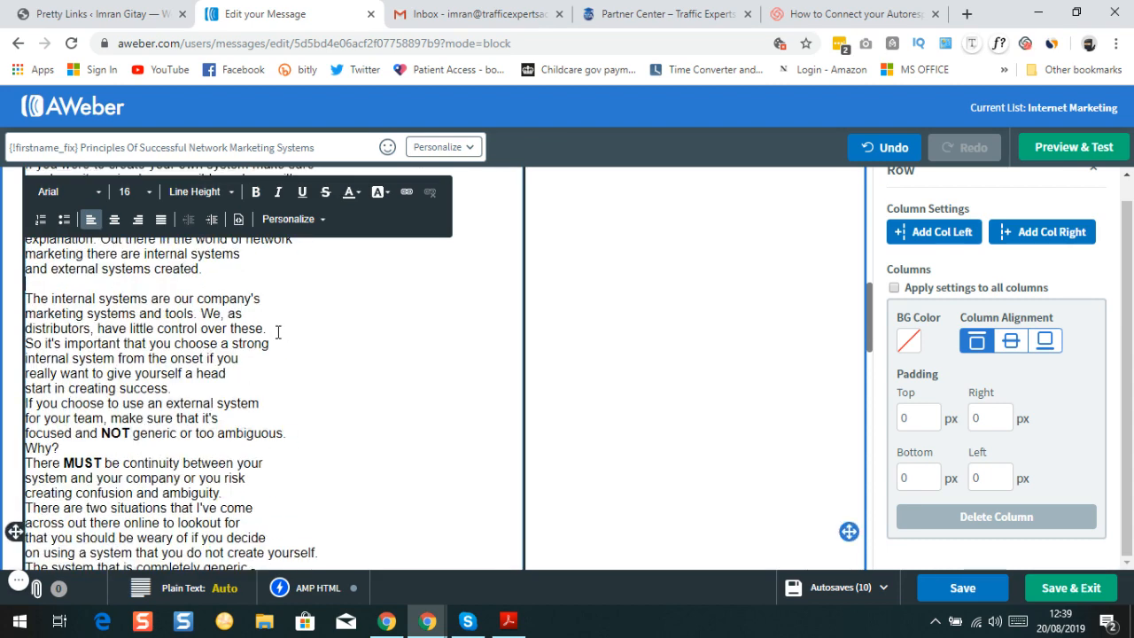
left_click(200, 390)
key("Return")
Add blank lines after 'ambiguous.', 'Why?', and the completely generic line
scroll(225, 390, "down", 1)
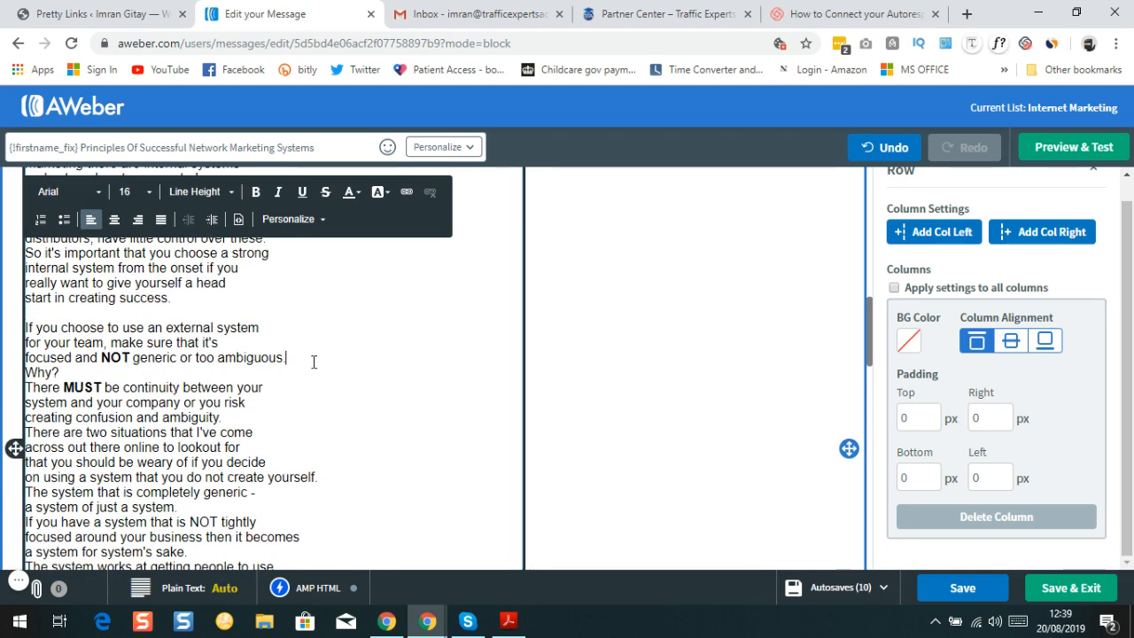
key("Return")
left_click(99, 386)
key("Return")
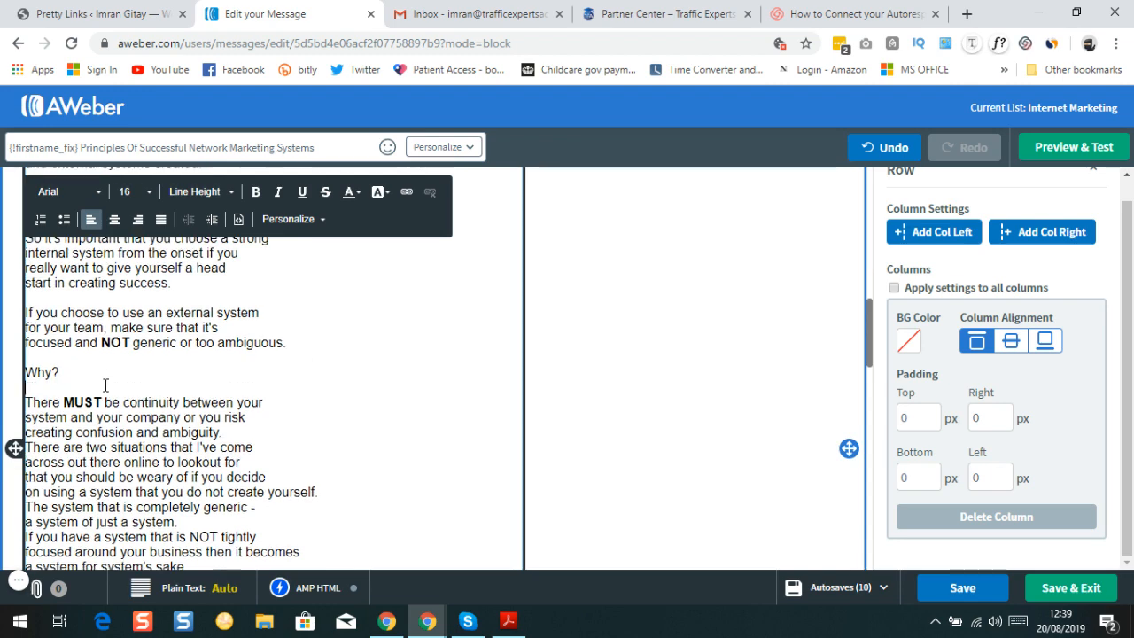
scroll(281, 394, "down", 1)
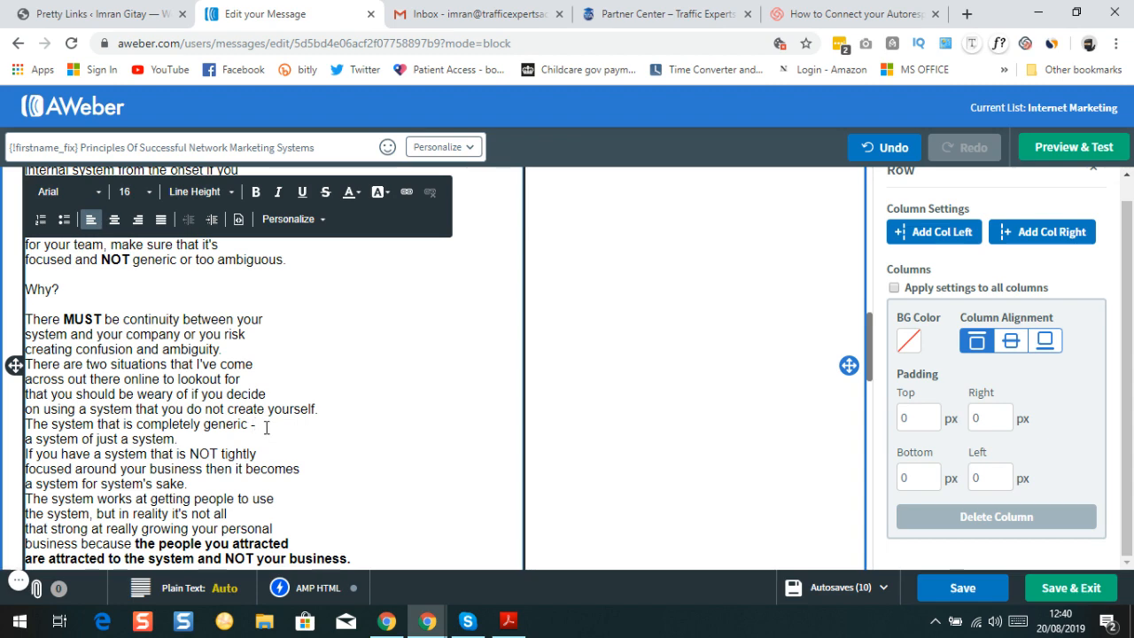
key("Return")
key("Return")
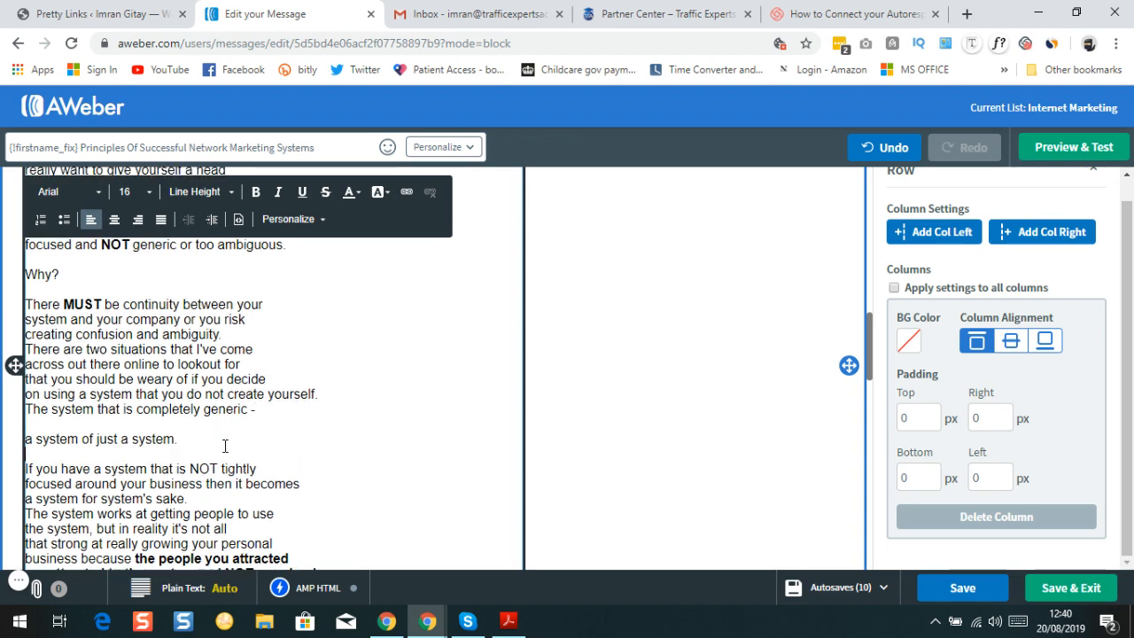
Add blank lines after 'Let's move on . . .', the continuity sentence, and 'SYSTEM.'
scroll(261, 413, "down", 2)
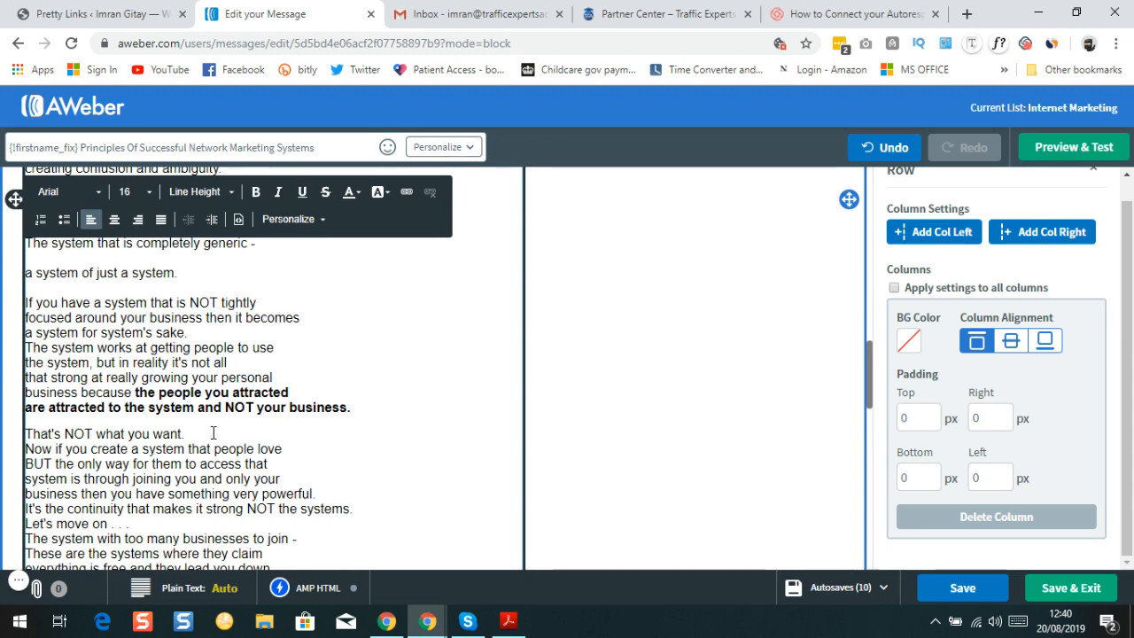
scroll(213, 434, "down", 1)
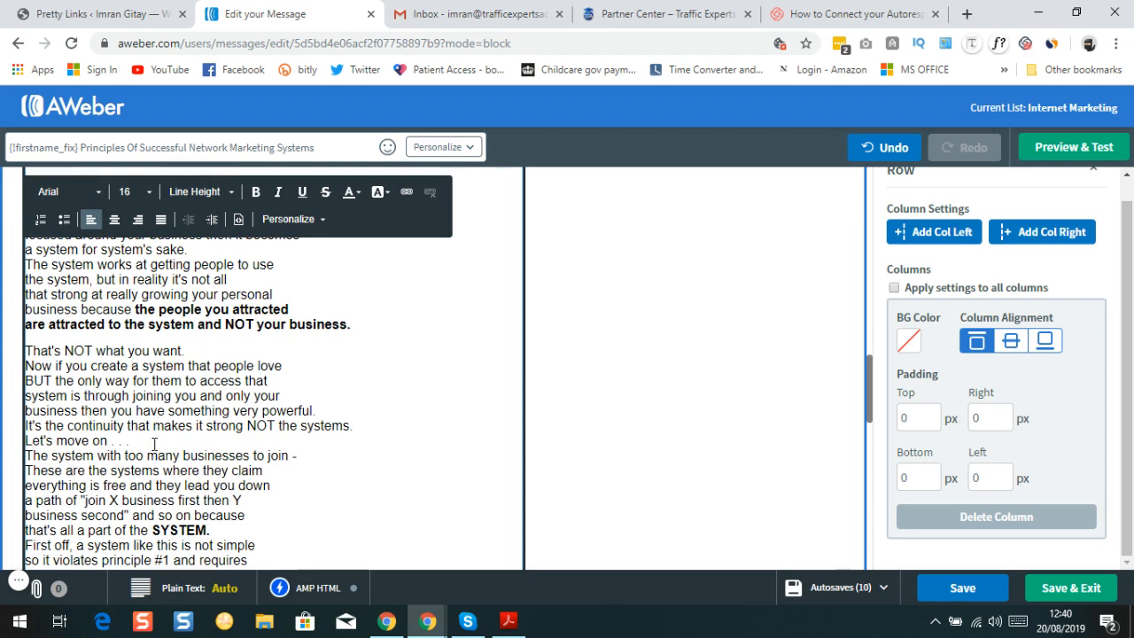
left_click(153, 442)
key("Return")
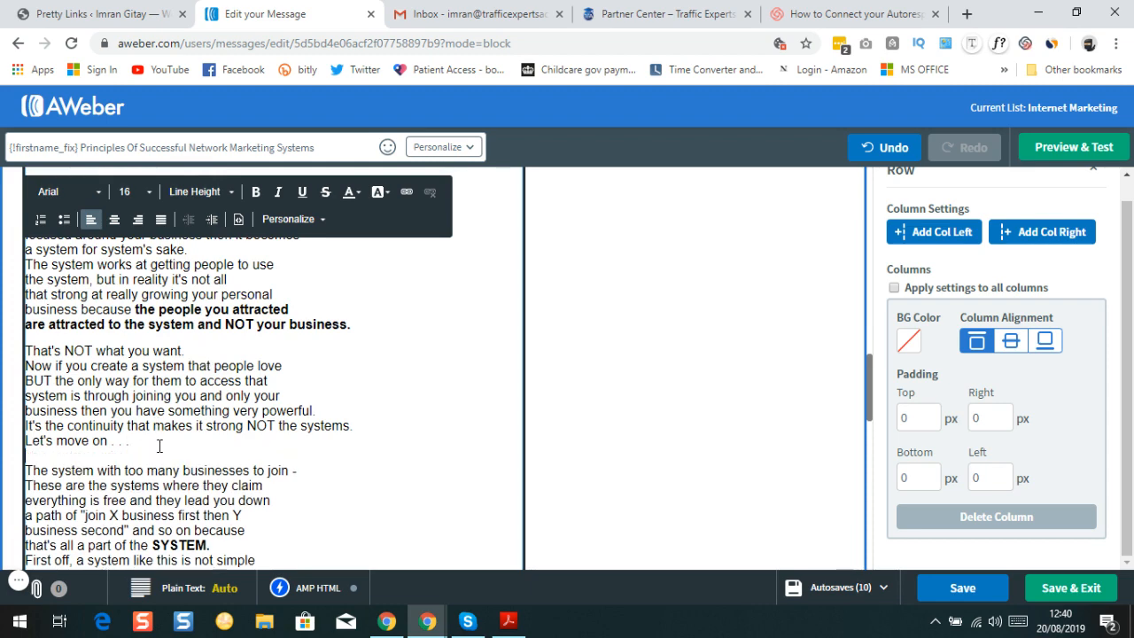
scroll(169, 398, "down", 2)
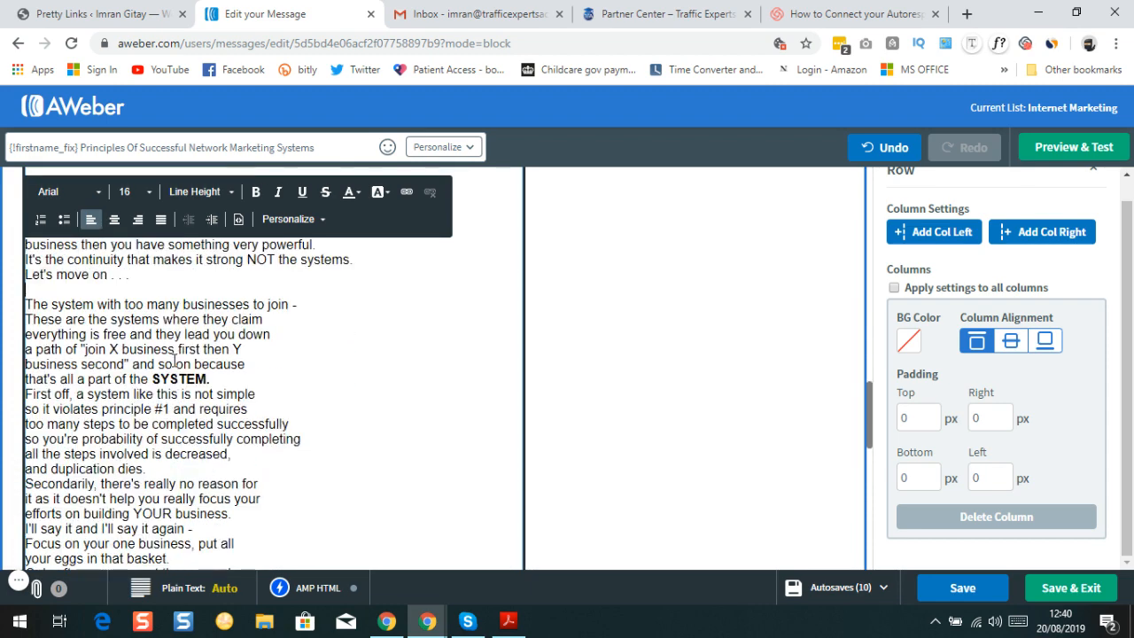
left_click(367, 261)
key("Return")
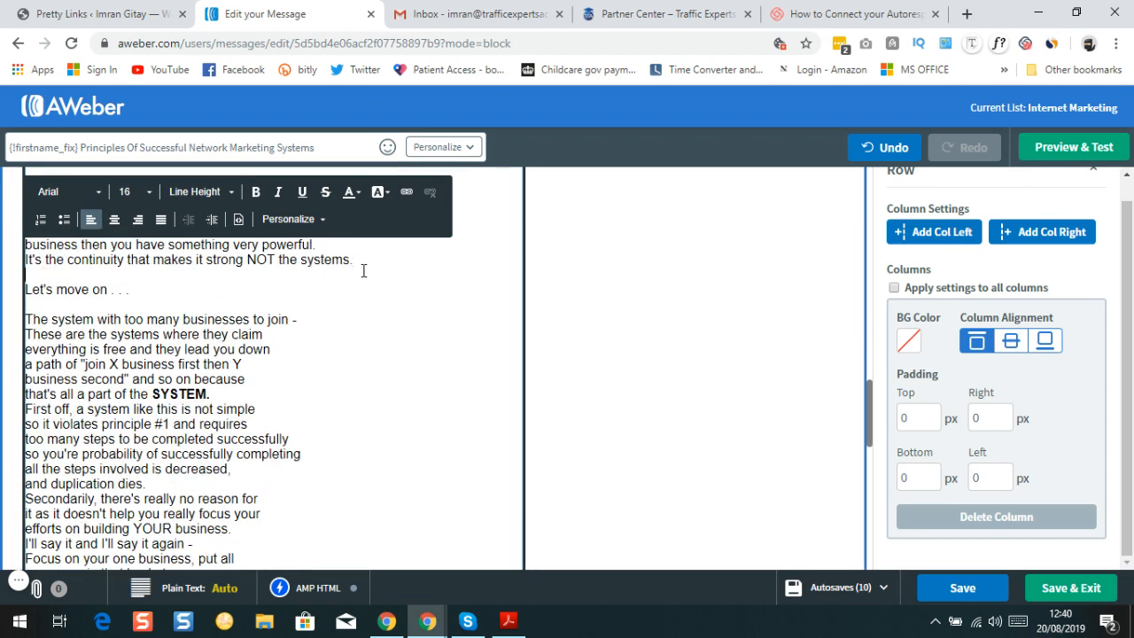
left_click(218, 393)
key("Return")
Add blank lines after 'and duplication dies.' and 'I'll say it again -'
scroll(146, 328, "down", 2)
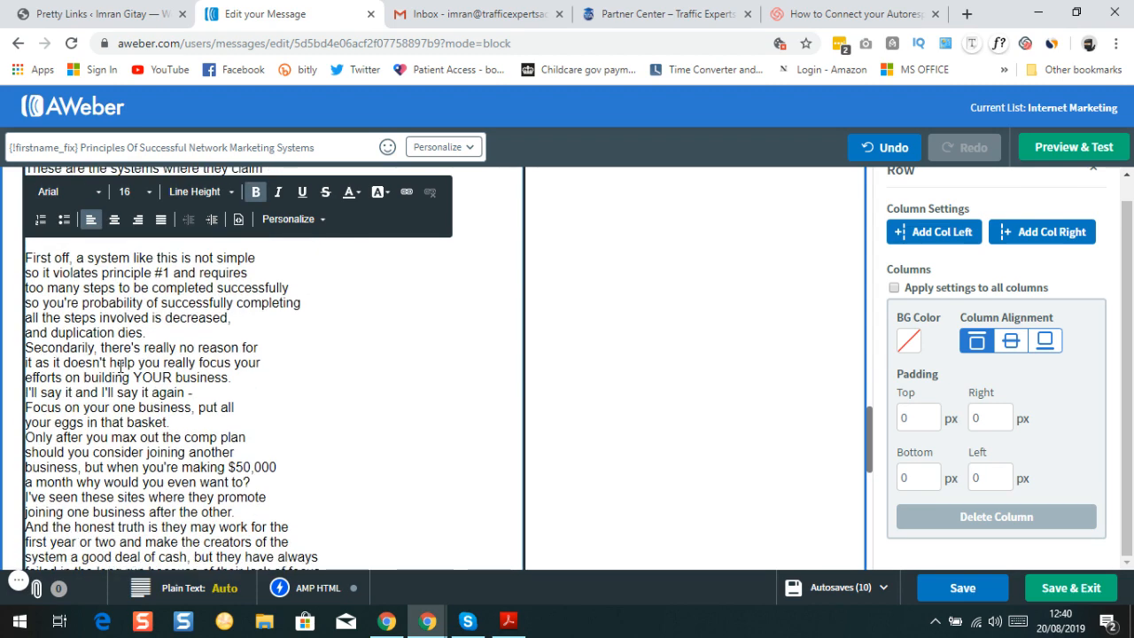
left_click(179, 336)
key("Return")
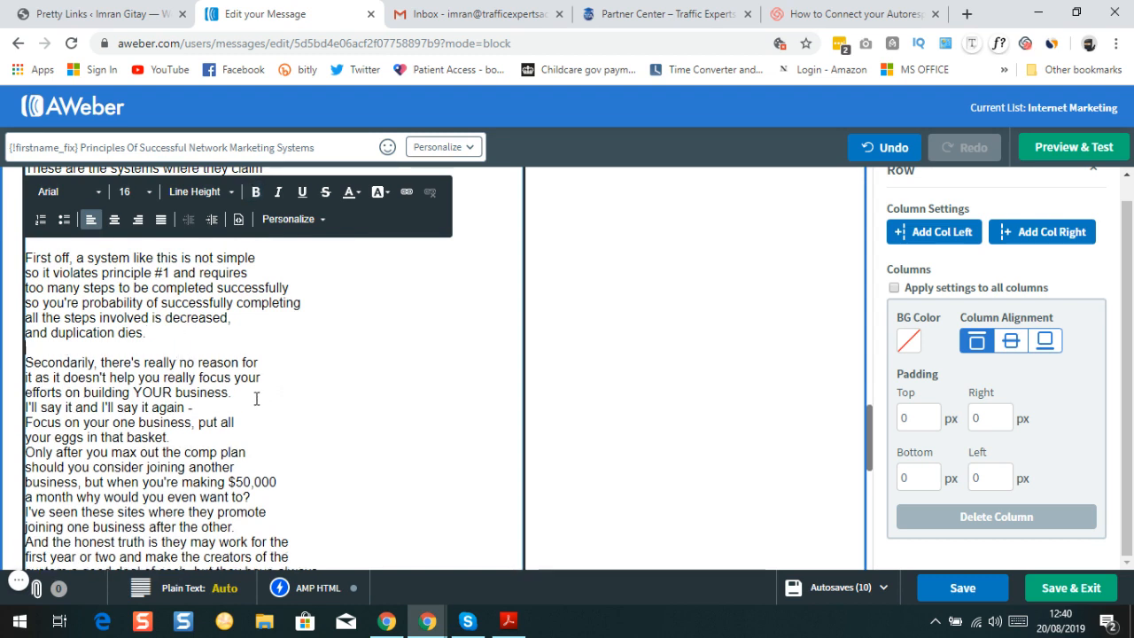
left_click(220, 407)
key("Return")
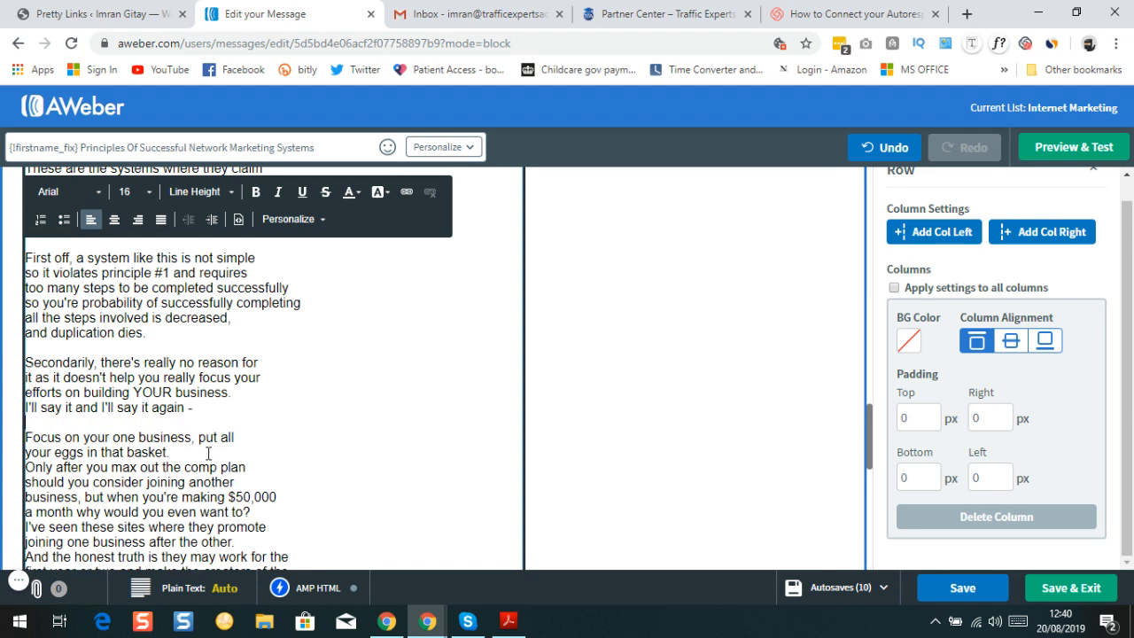
Fix the line break after 'your eggs in that basket.' and add a blank line before 'Only after'
double_click(208, 454)
triple_click(186, 454)
double_click(184, 453)
key("BackSpace")
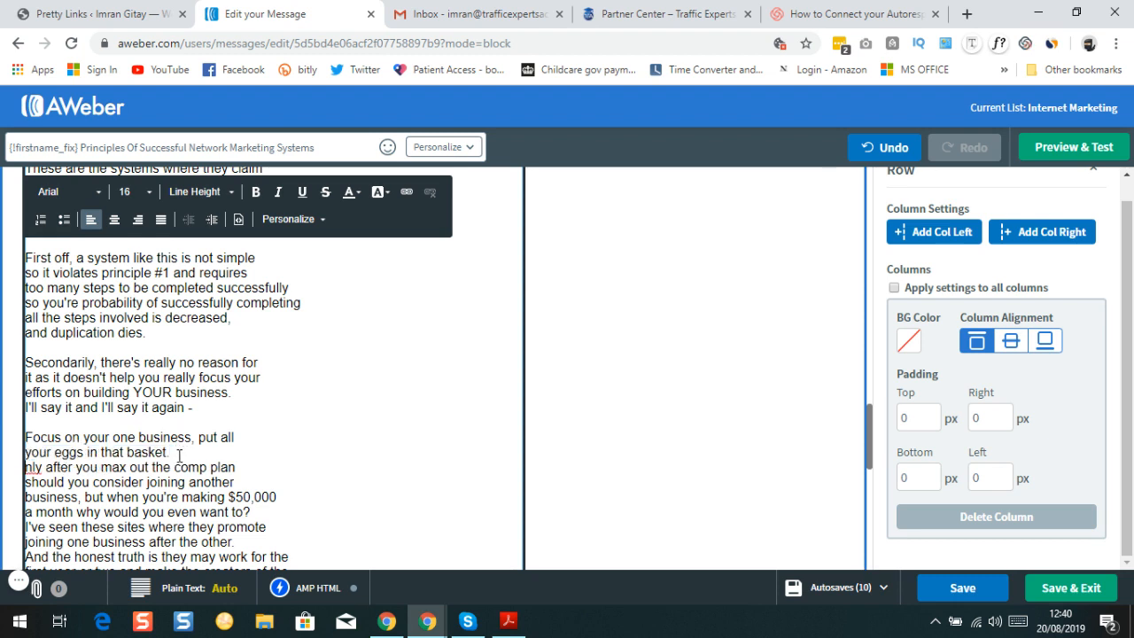
type("O")
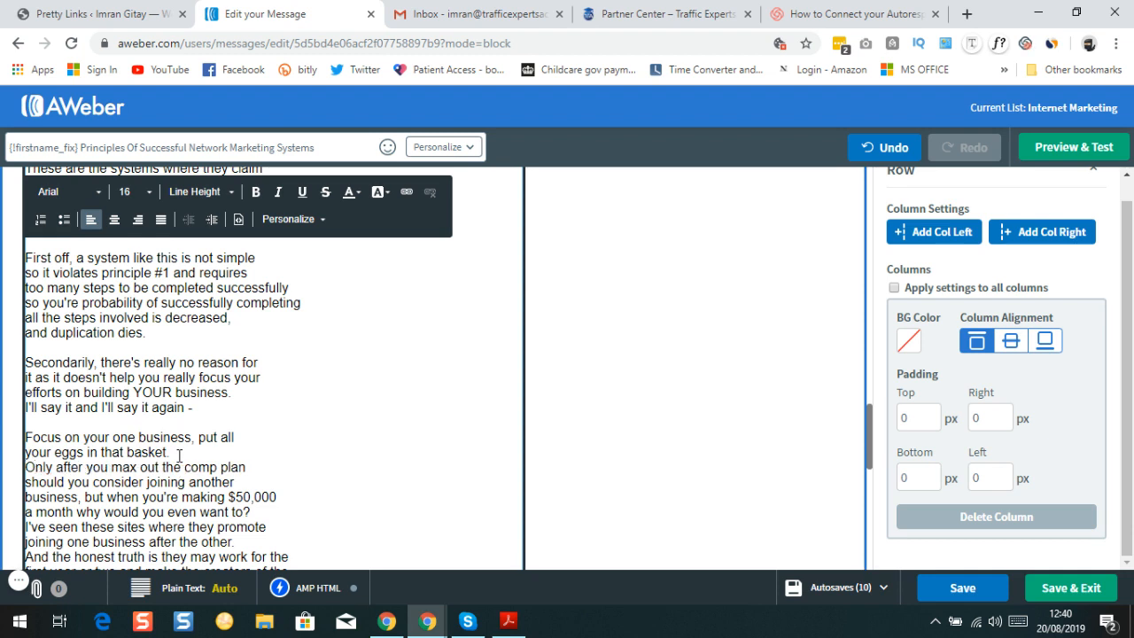
key("Return")
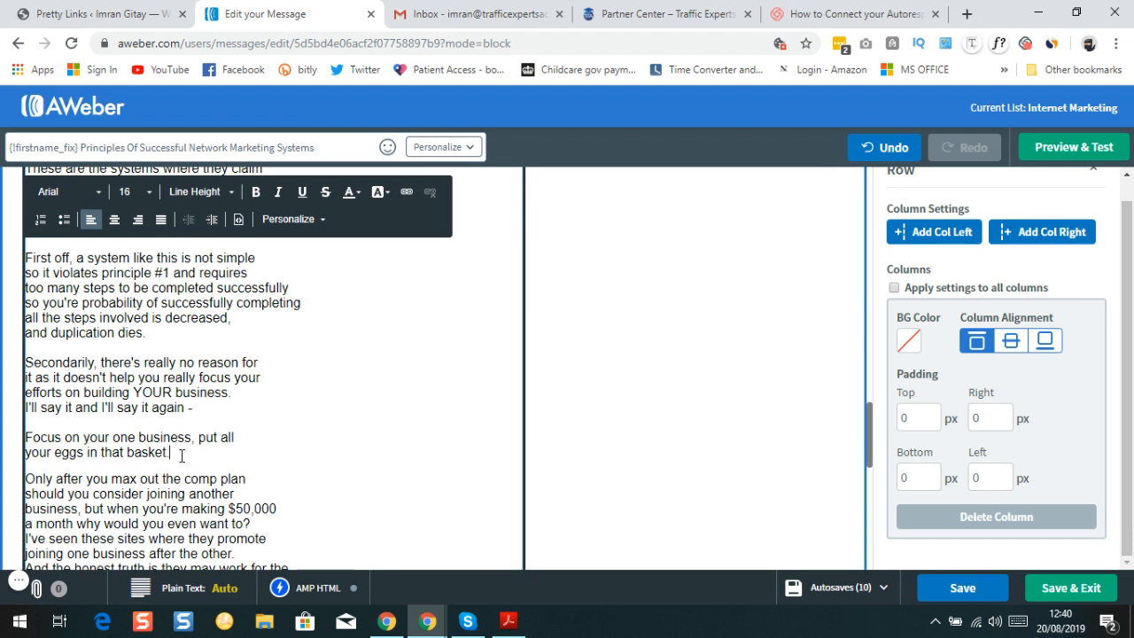
Bold the lines 'Focus on your one business, put all' and 'your eggs in that basket.'
key("shift+Home")
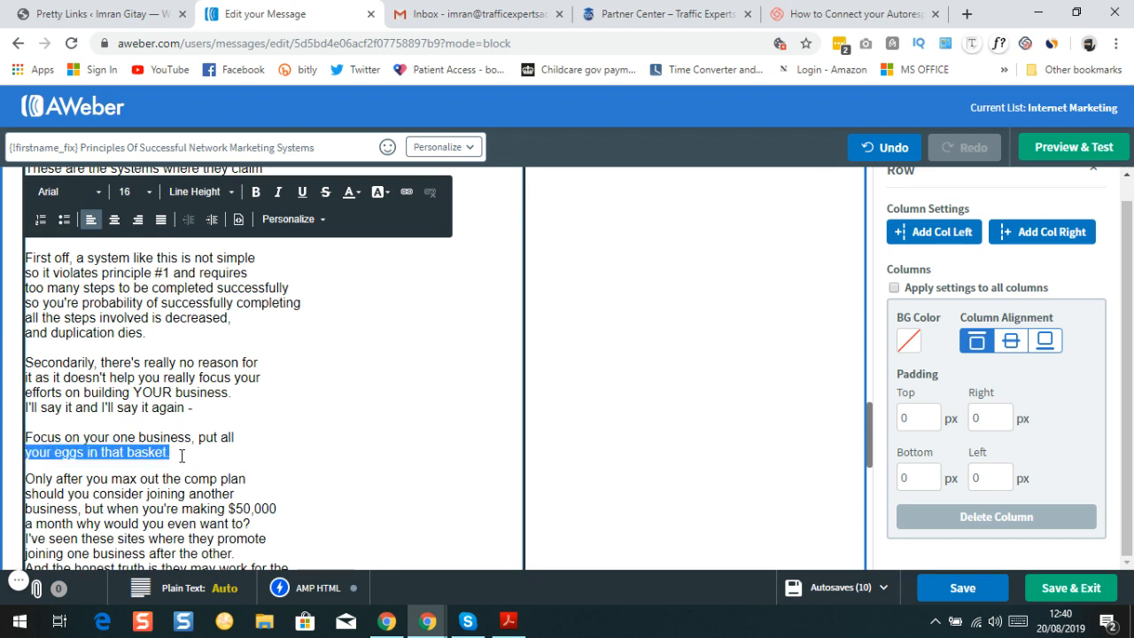
left_click(256, 193)
left_click(237, 438)
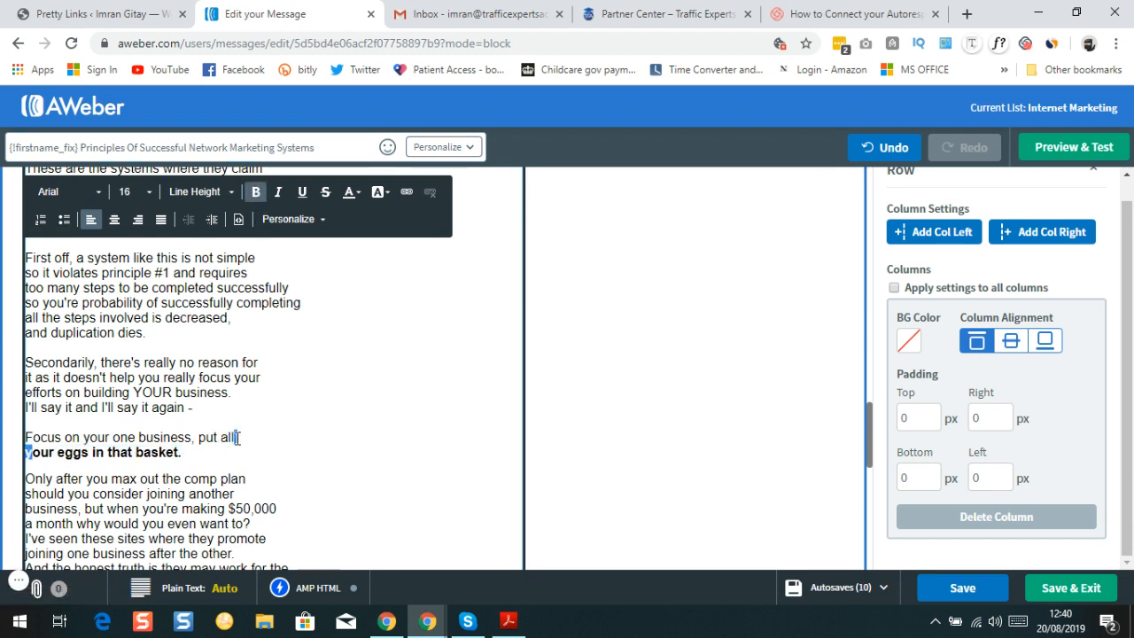
key("shift+Home")
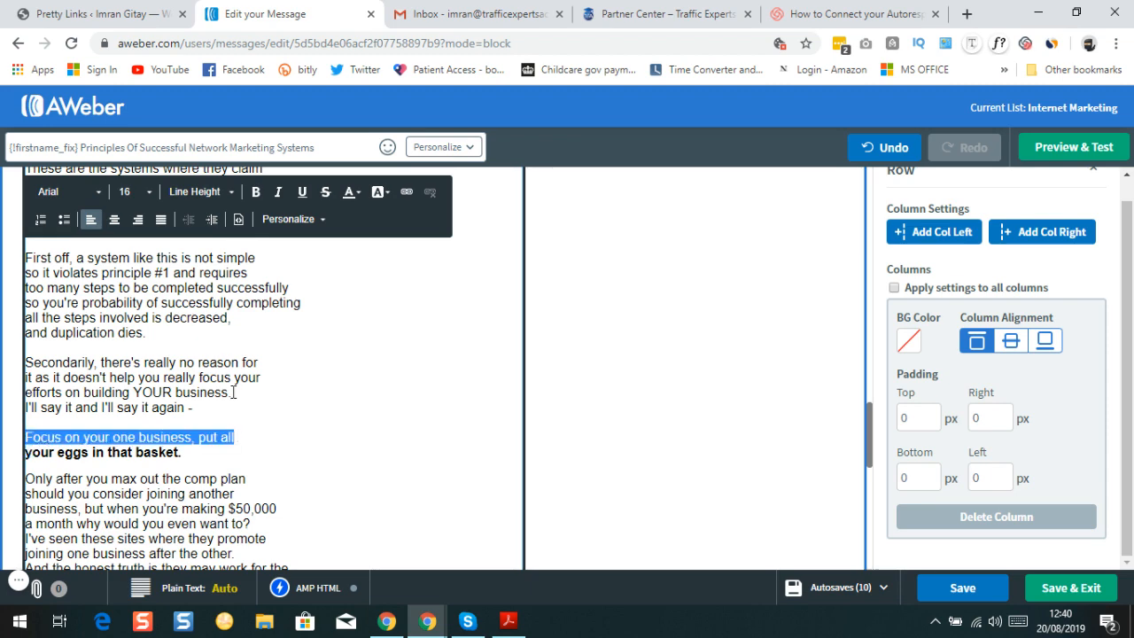
left_click(256, 192)
scroll(146, 414, "down", 3)
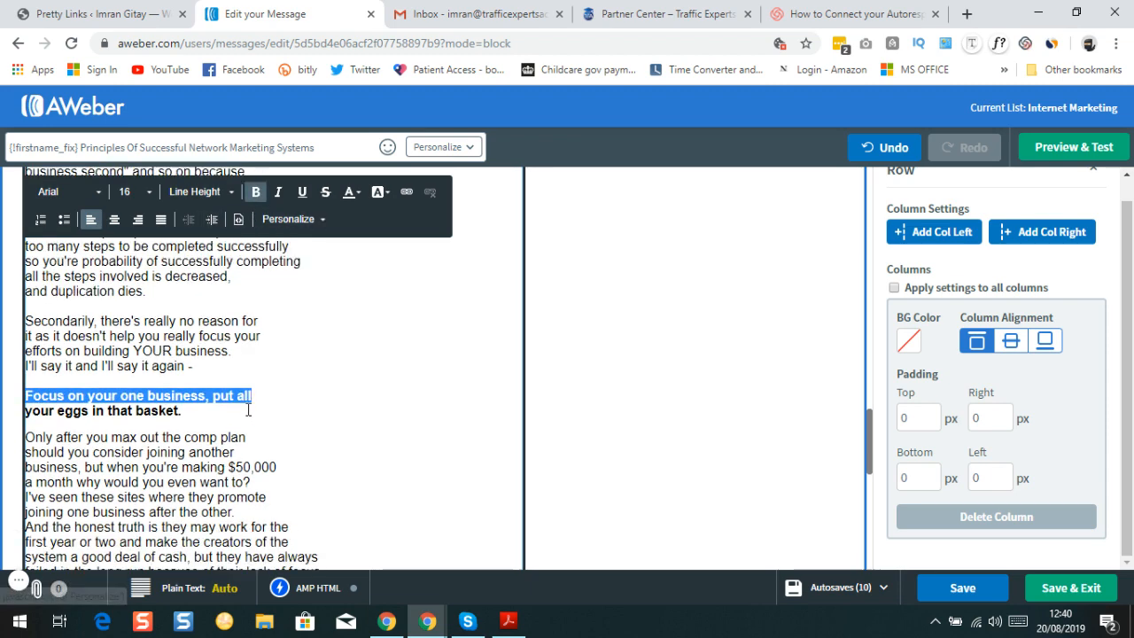
scroll(160, 424, "down", 3)
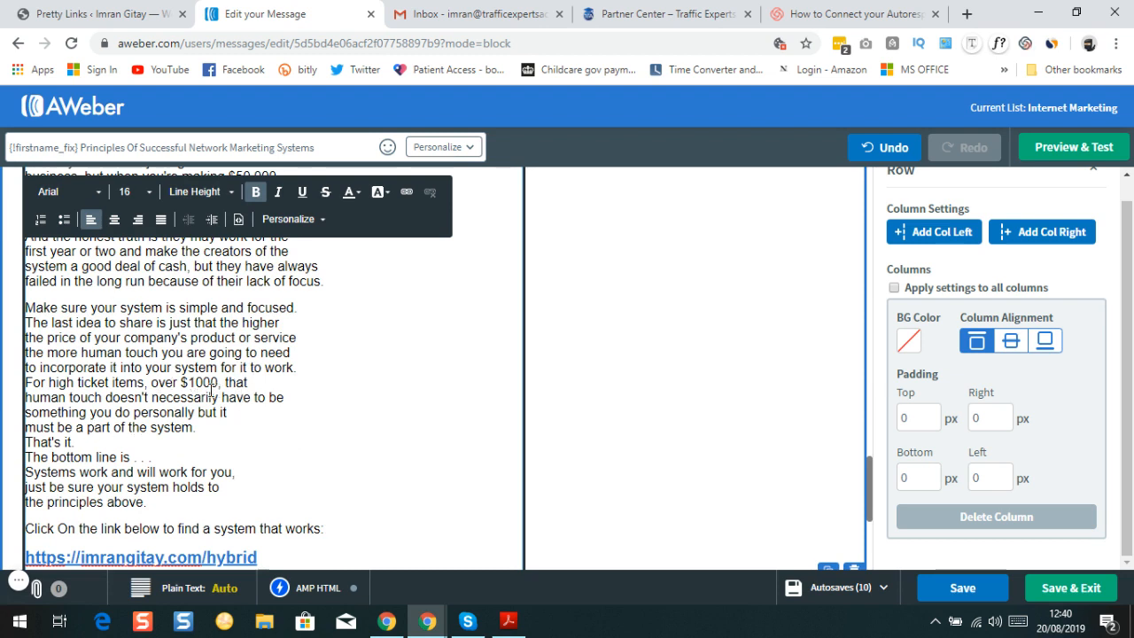
Add a blank line after 'for it to work.' before the 'For high ticket items' paragraph
left_click(310, 371)
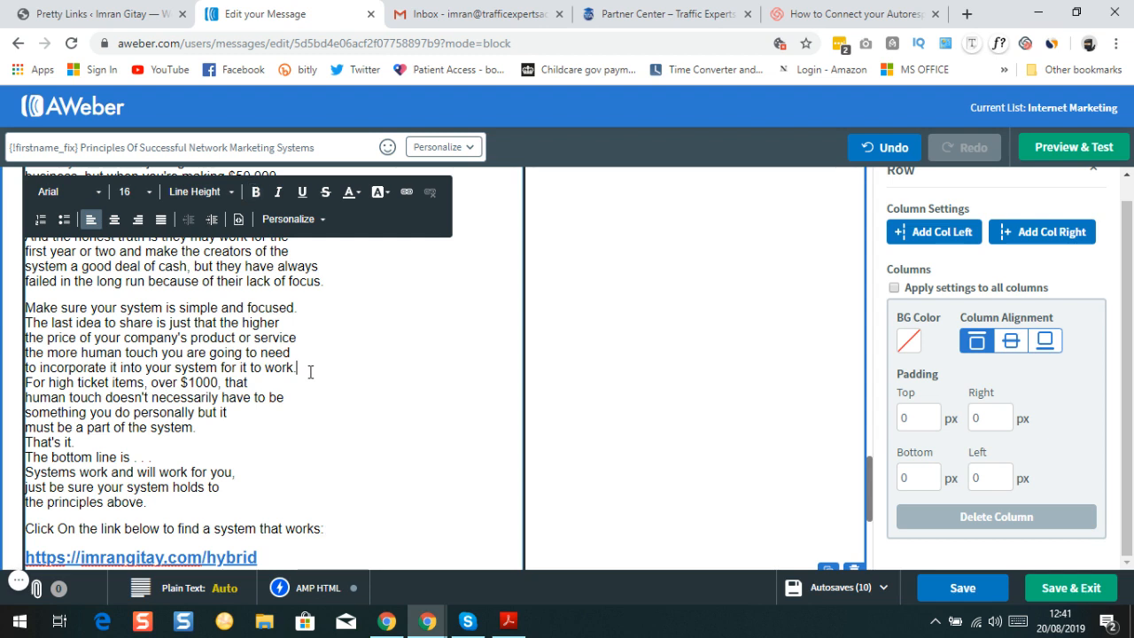
key("Return")
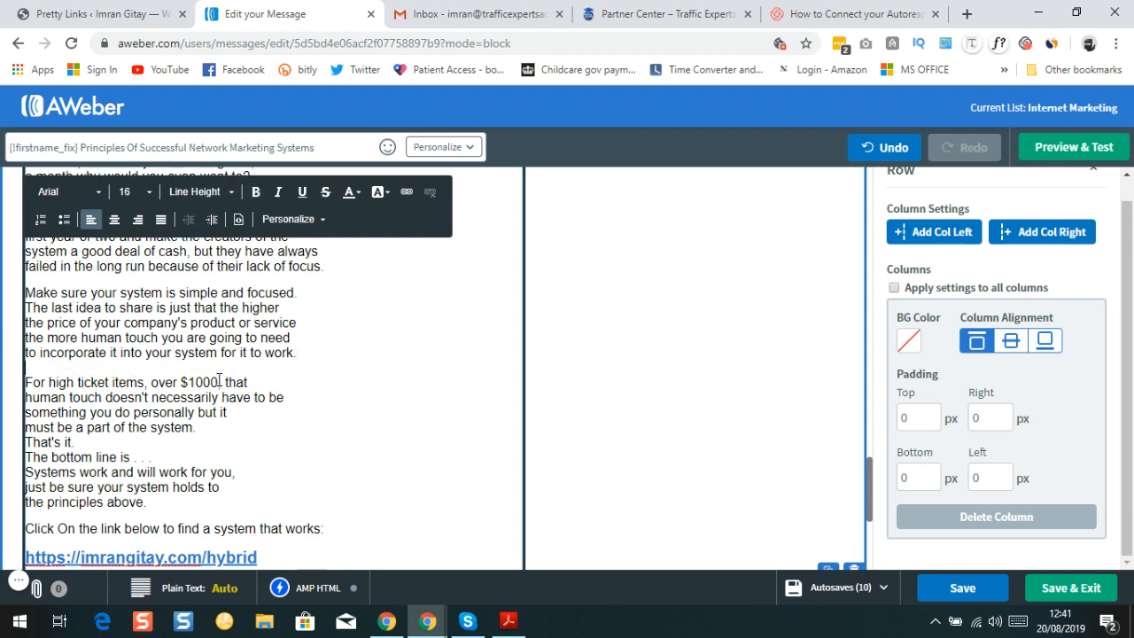
triple_click(178, 381)
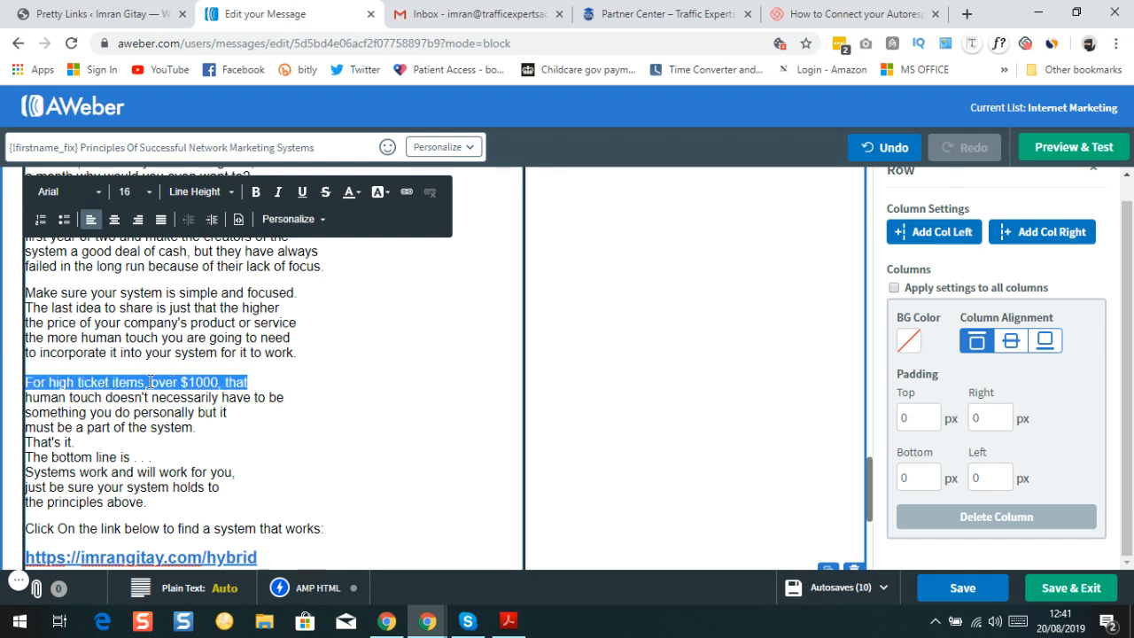
left_click(151, 382)
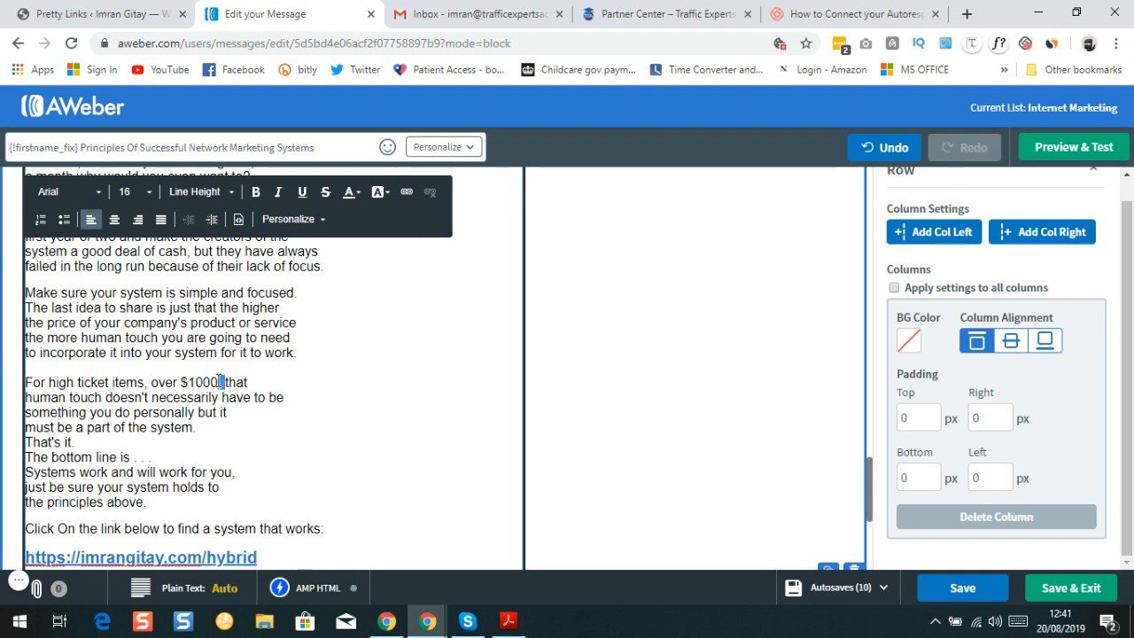
triple_click(220, 381)
left_click(216, 381)
double_click(210, 381)
left_click(135, 378, "shift")
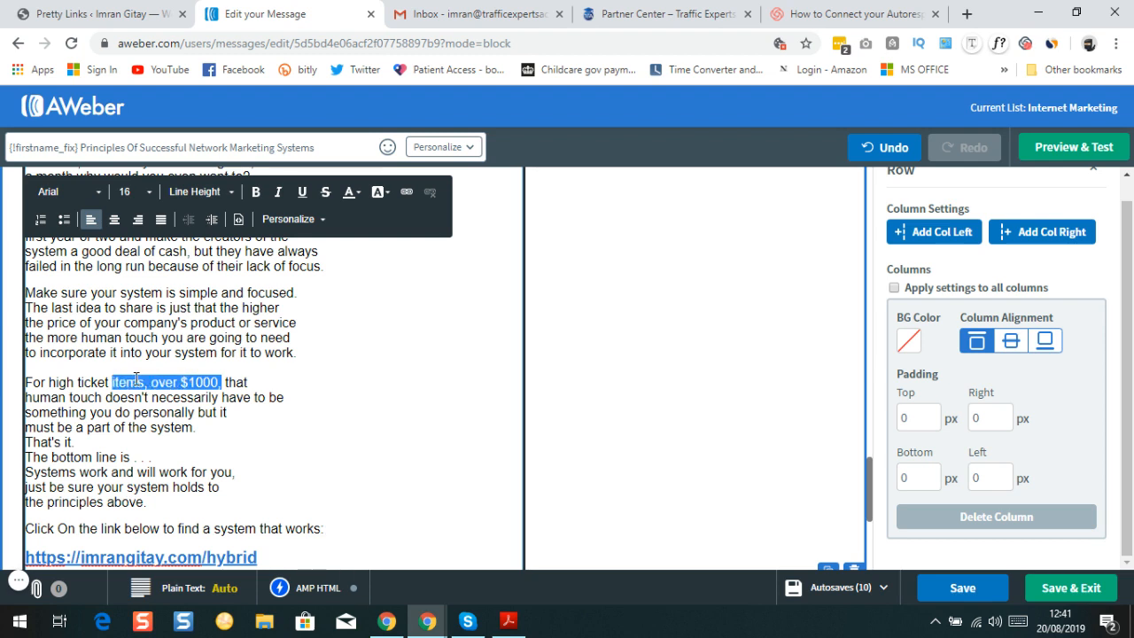
Make 'For high ticket items, over $1000' bold
left_click(29, 380)
double_click(36, 382)
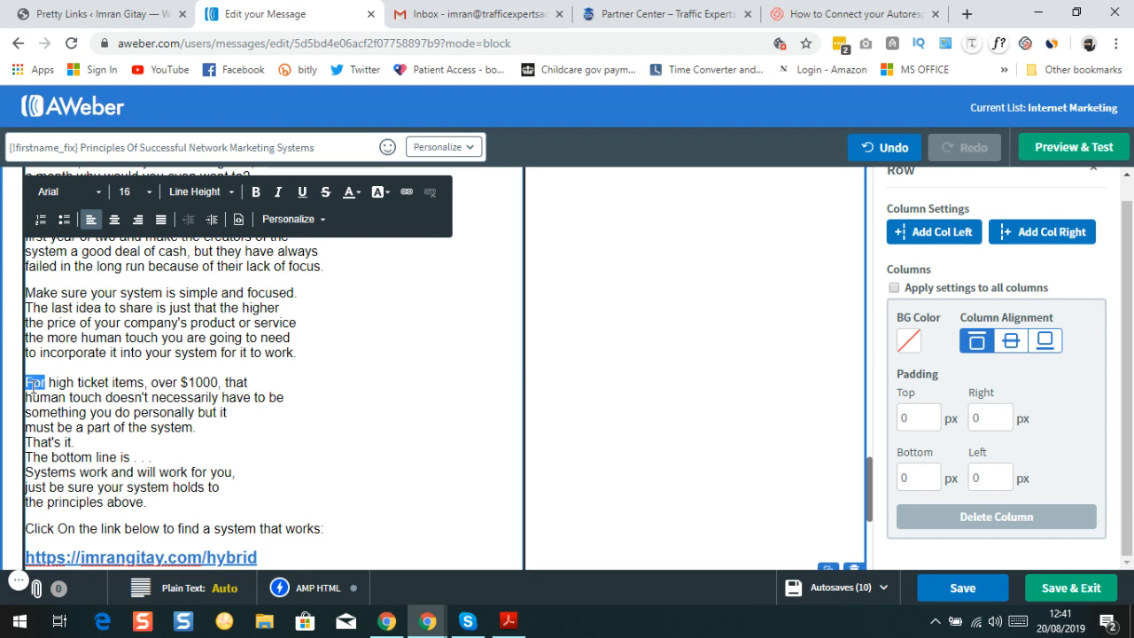
left_click(31, 386)
left_click(26, 382)
left_click(29, 382)
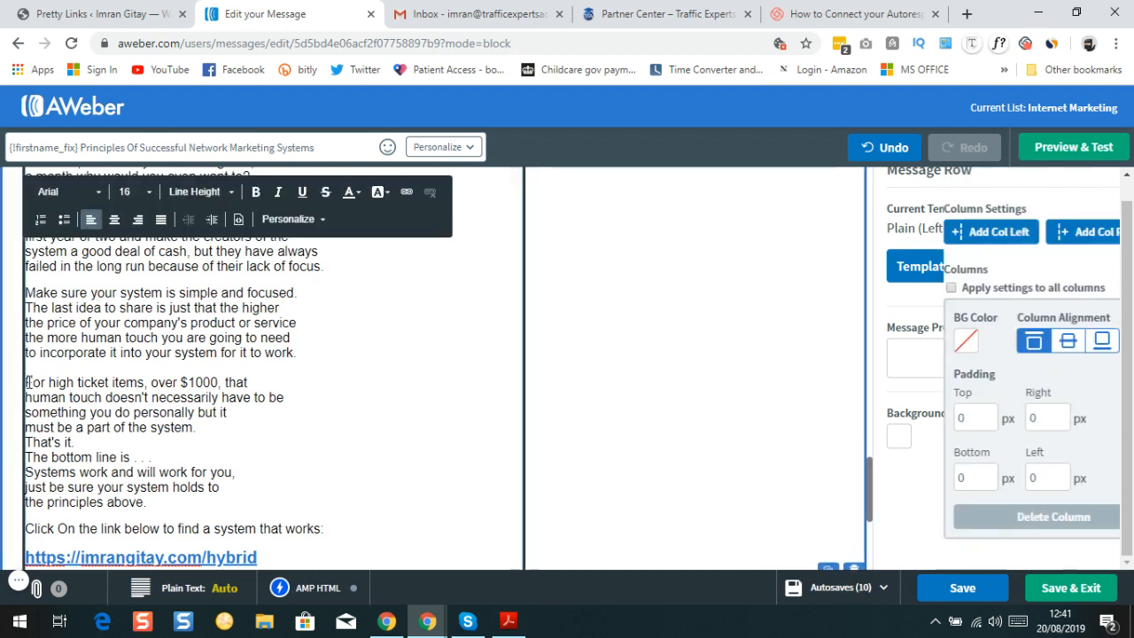
left_click_drag(29, 382, 218, 382)
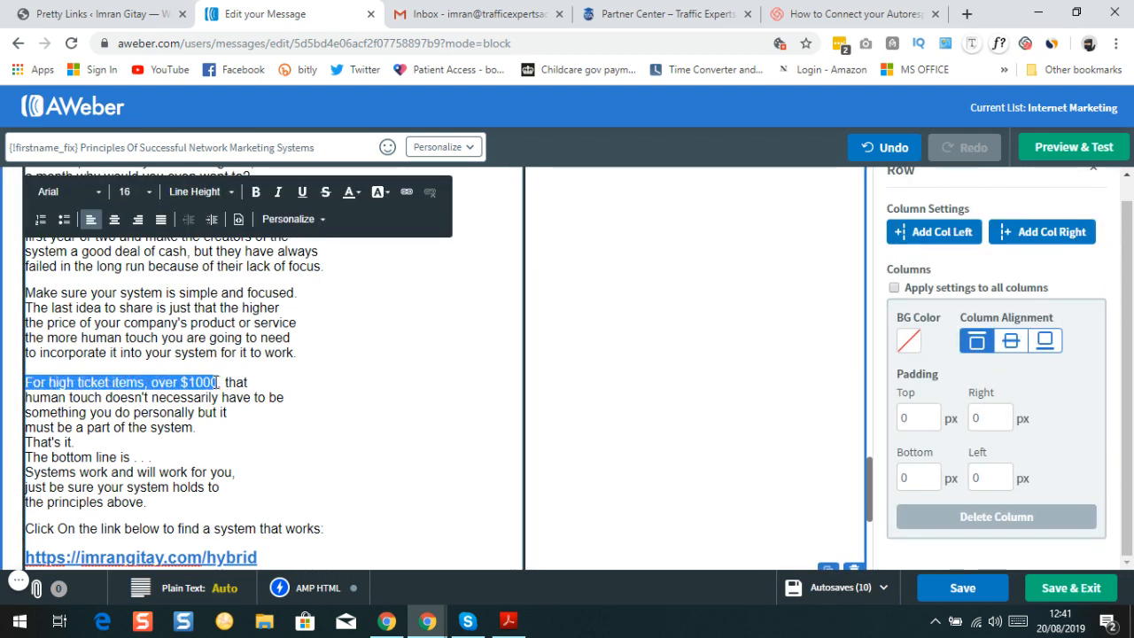
left_click(256, 193)
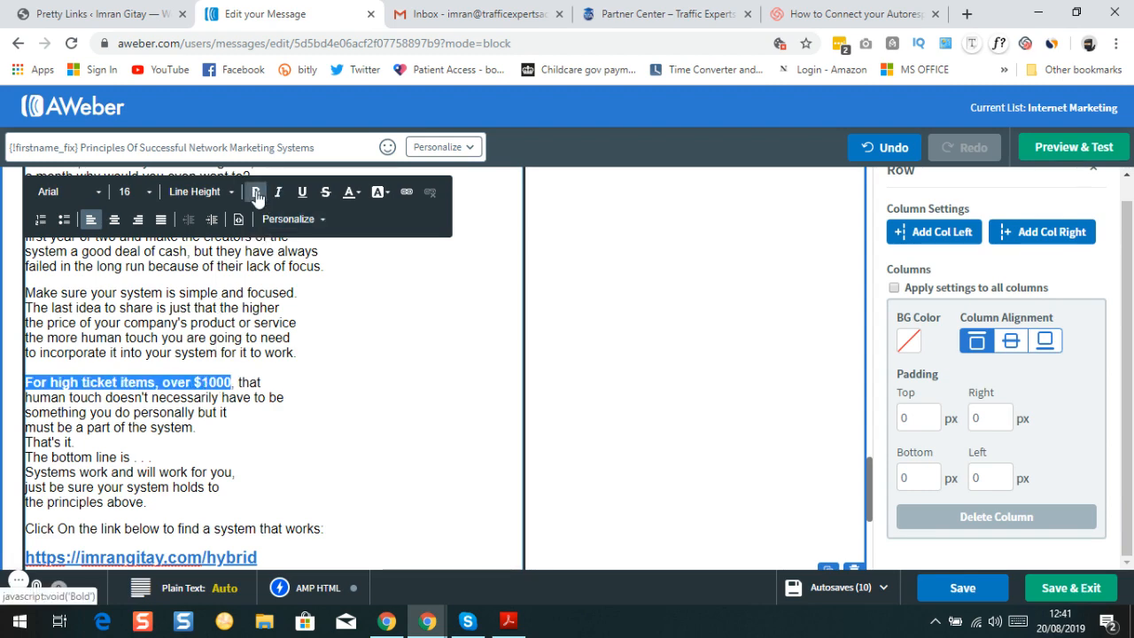
Review the reformatted message body and save the draft
scroll(282, 416, "down", 2)
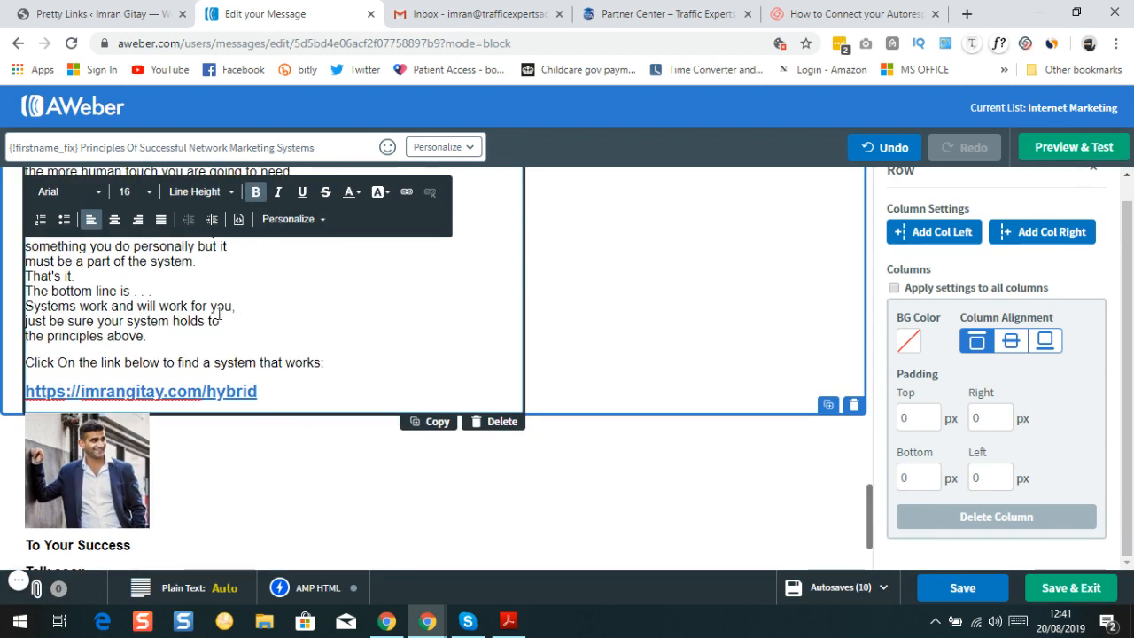
scroll(219, 315, "down", 3)
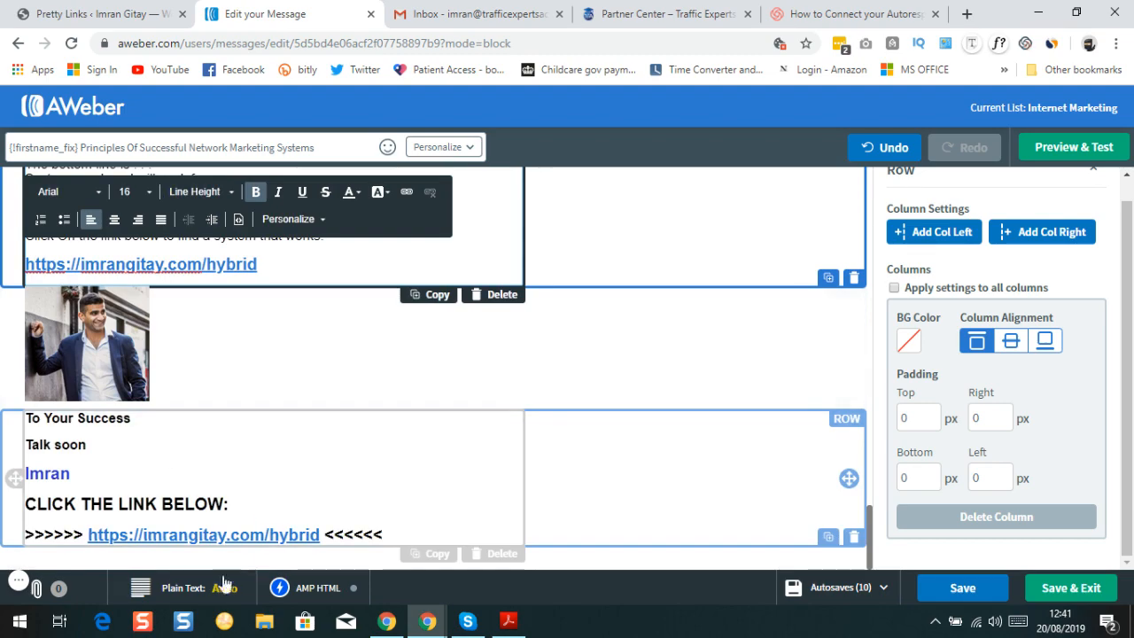
scroll(198, 407, "up", 8)
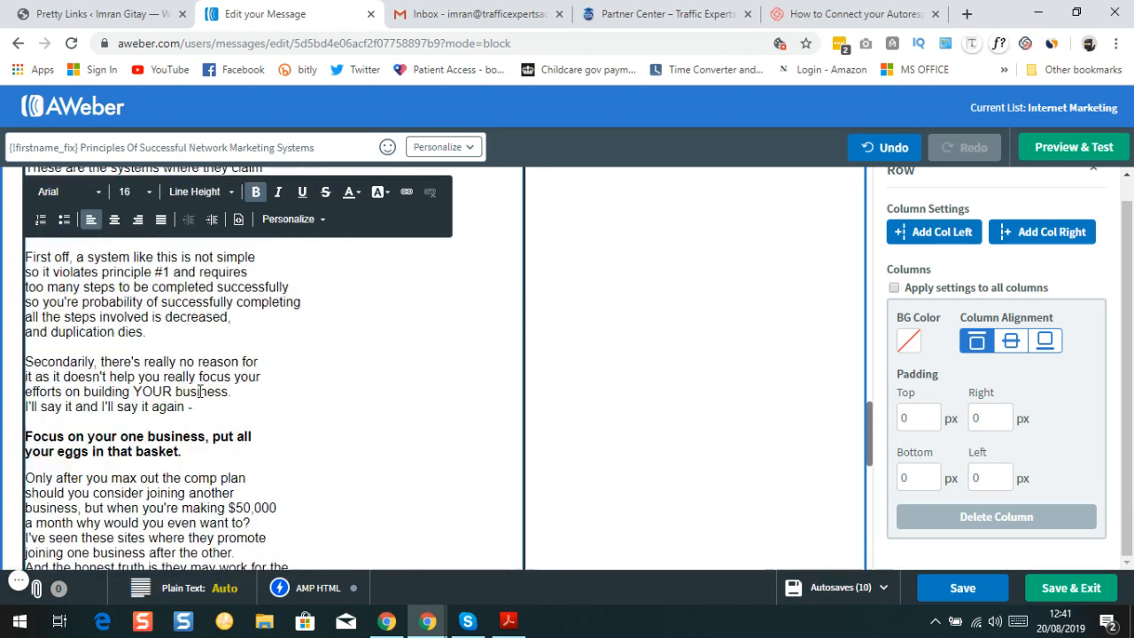
scroll(200, 391, "up", 10)
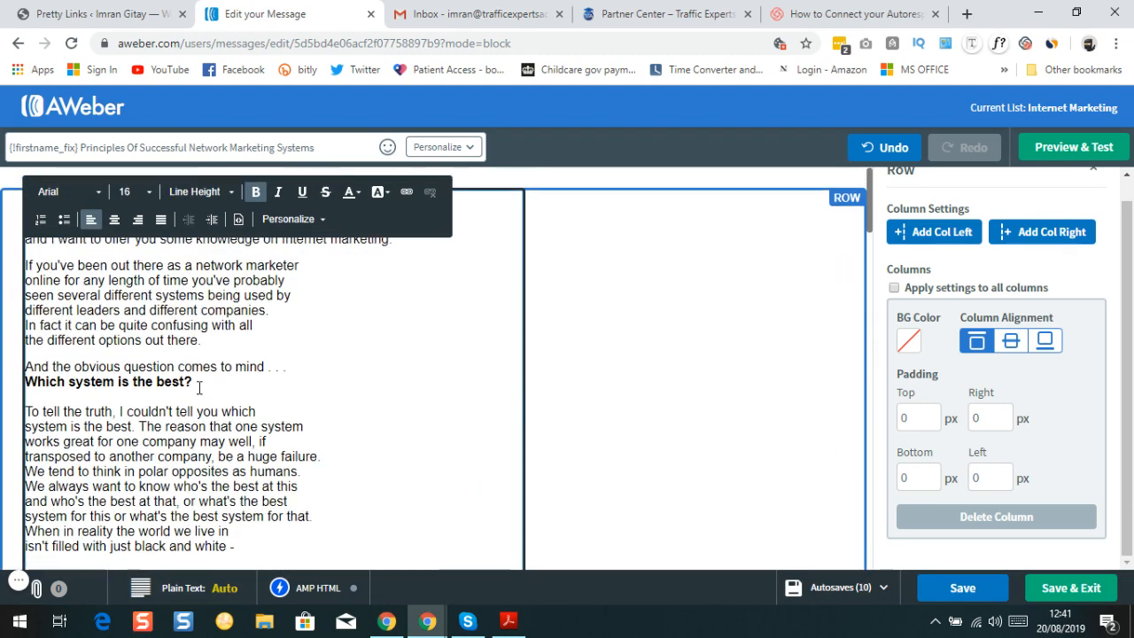
scroll(199, 388, "down", 15)
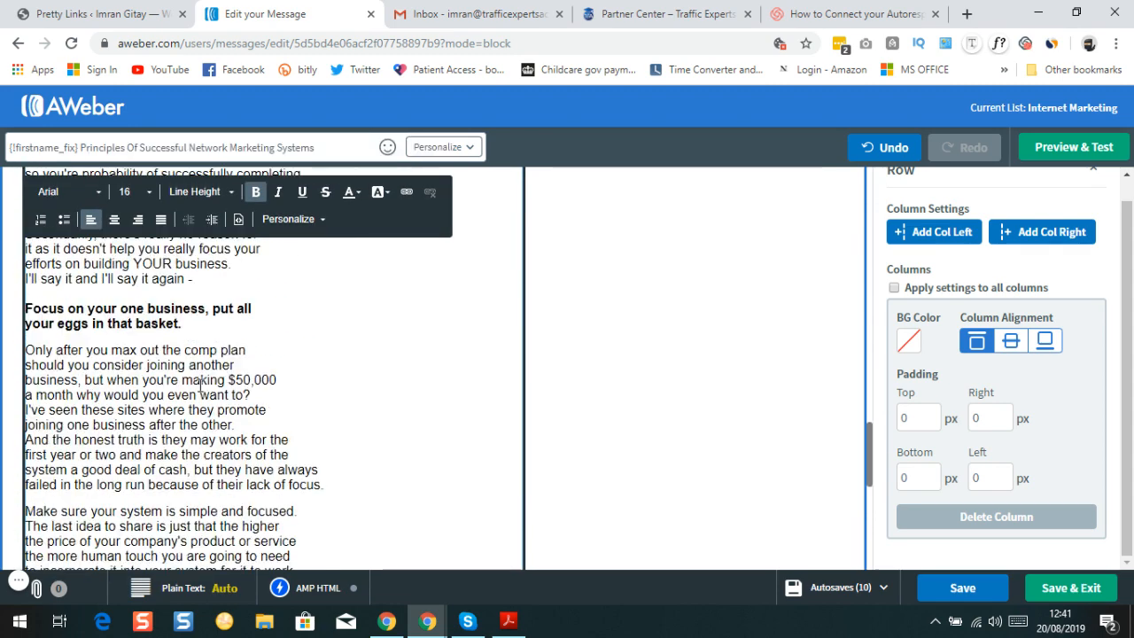
scroll(200, 390, "down", 10)
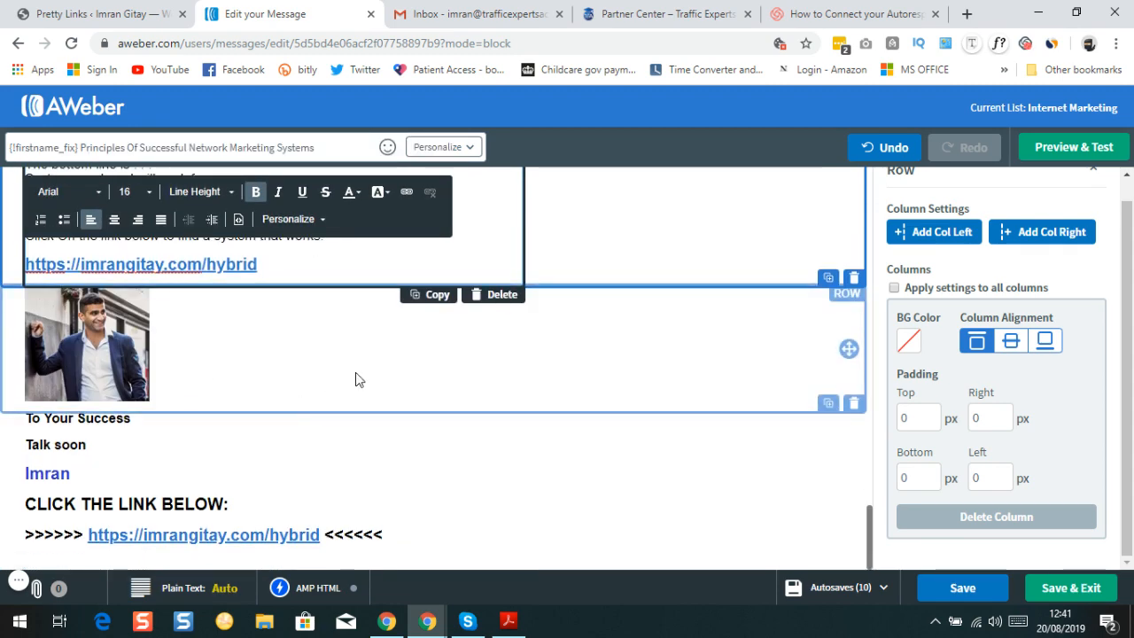
left_click(966, 590)
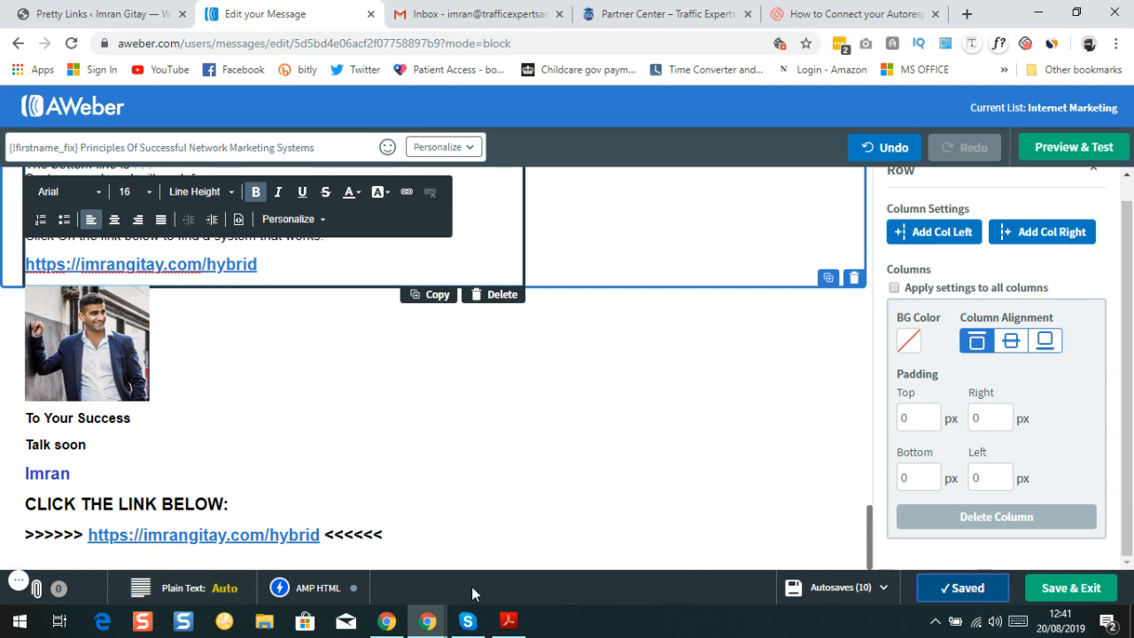
left_click(1084, 150)
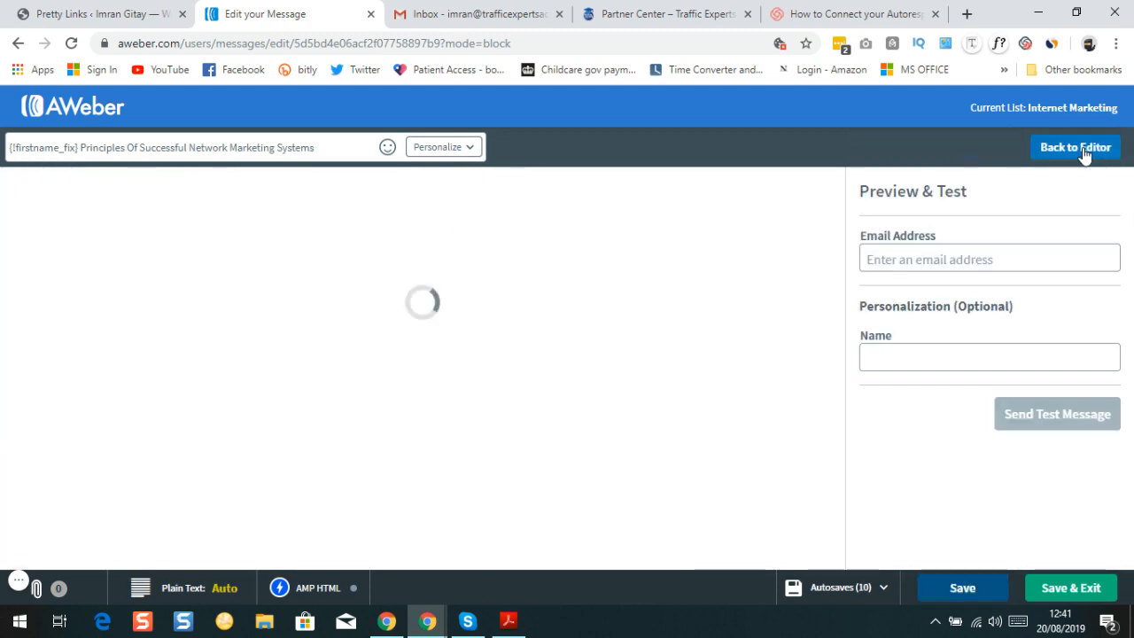
left_click(1075, 148)
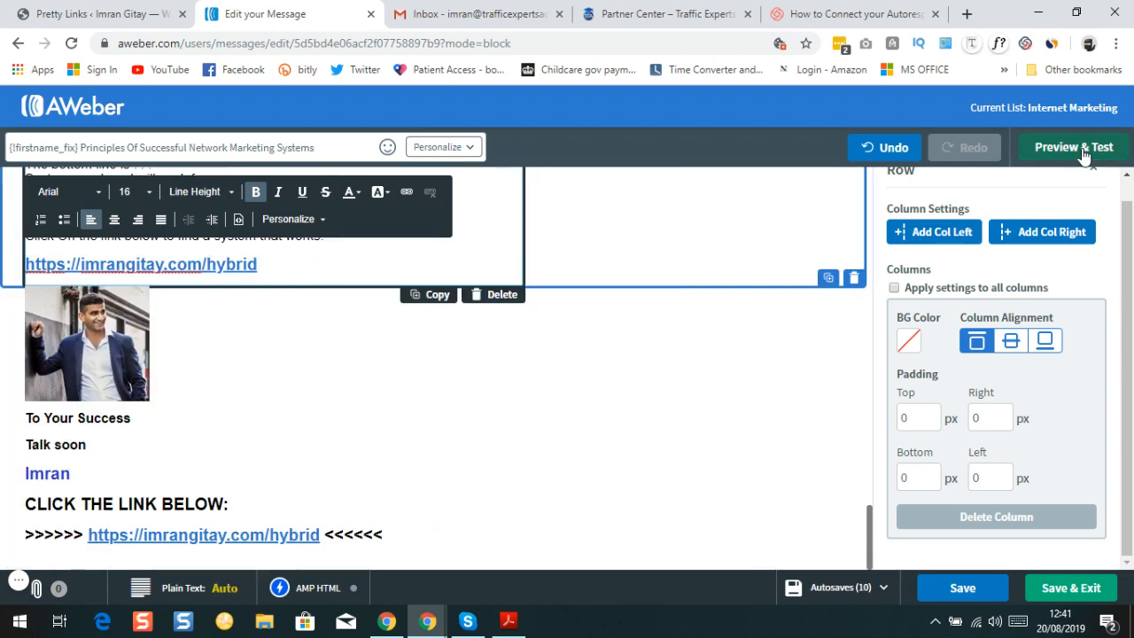
left_click(1083, 151)
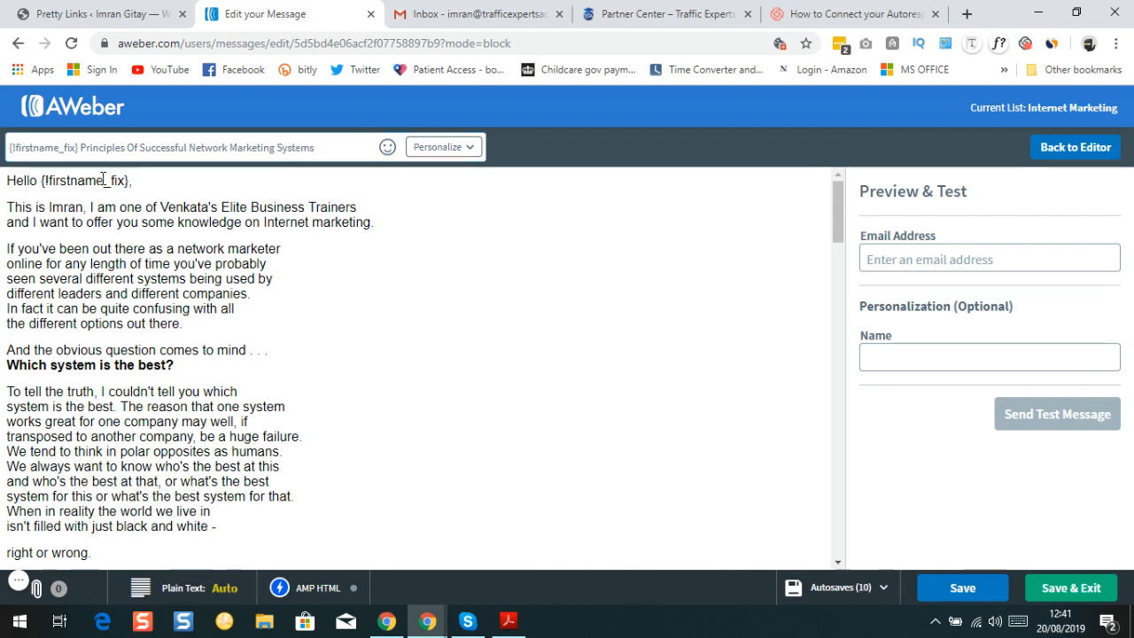
scroll(101, 199, "down", 1)
scroll(101, 200, "down", 1)
scroll(136, 222, "up", 2)
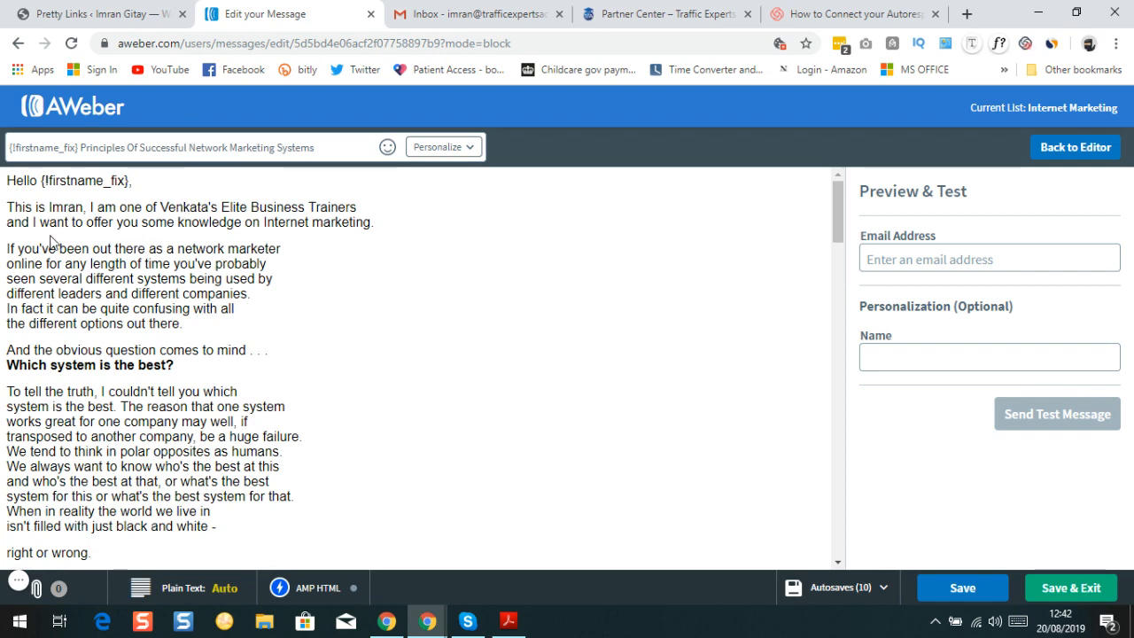
scroll(35, 293, "down", 2)
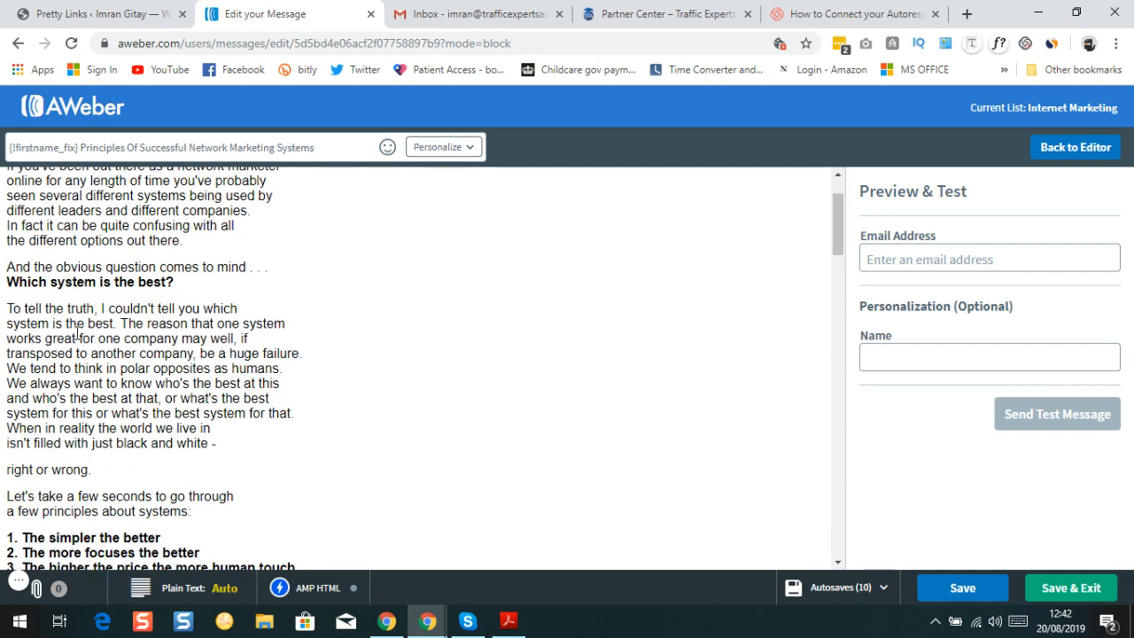
scroll(73, 337, "down", 6)
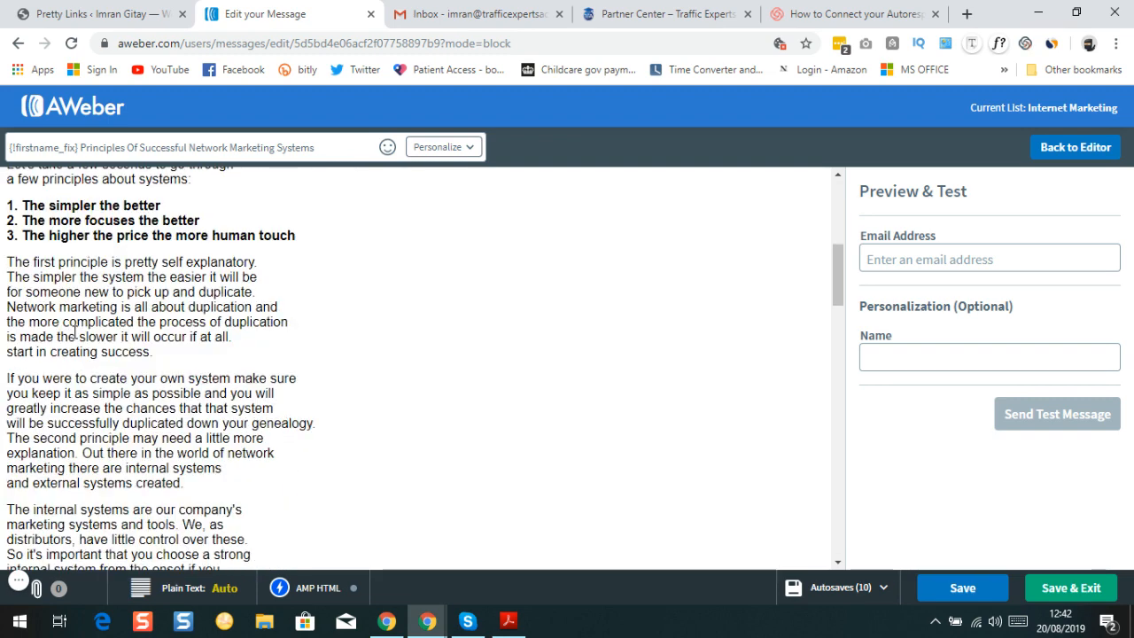
scroll(71, 284, "down", 5)
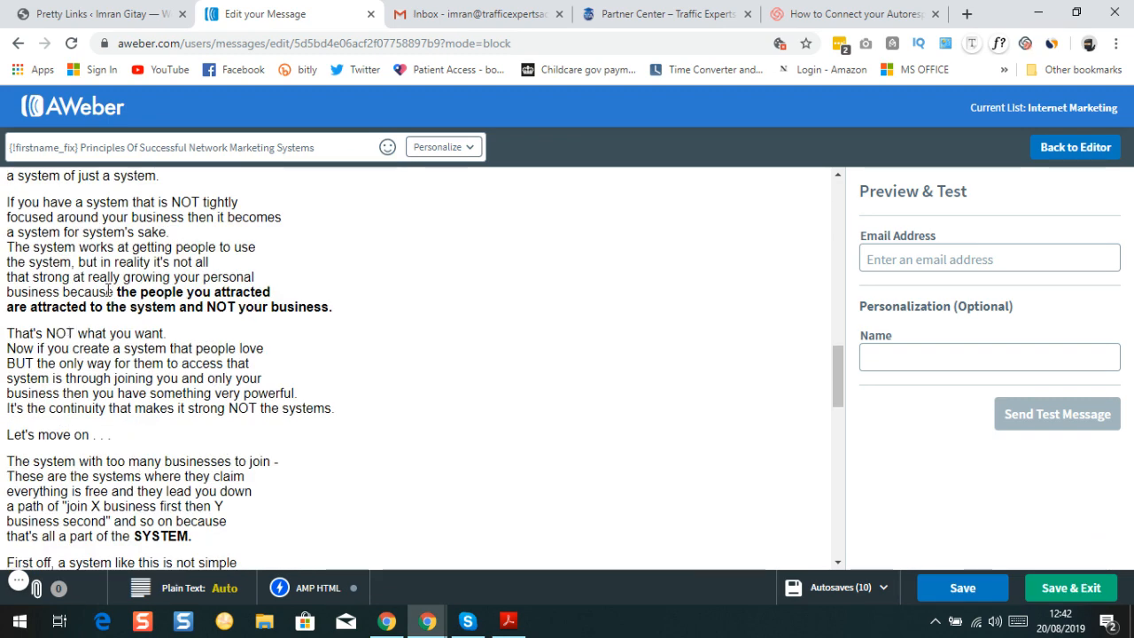
scroll(107, 290, "down", 1)
scroll(107, 290, "down", 3)
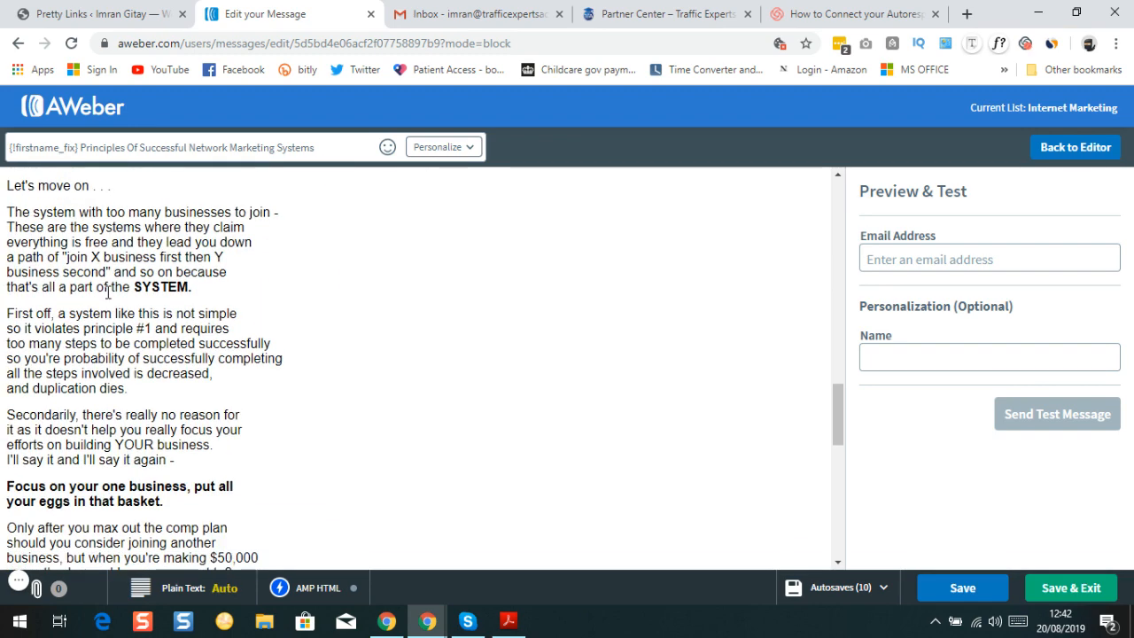
scroll(105, 370, "up", 2)
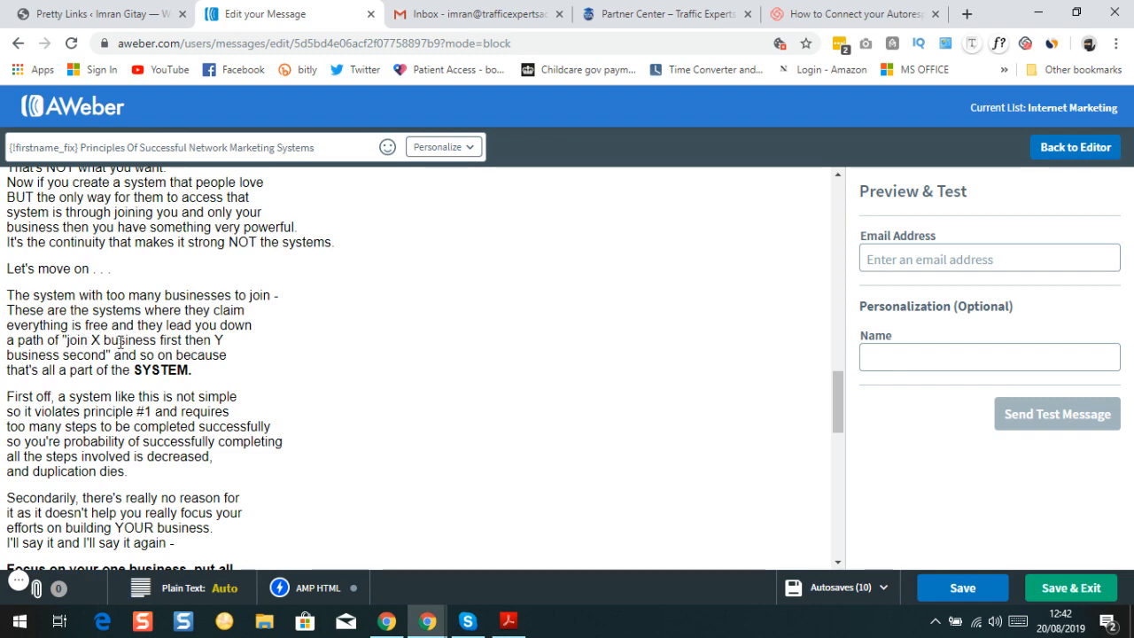
scroll(115, 337, "down", 5)
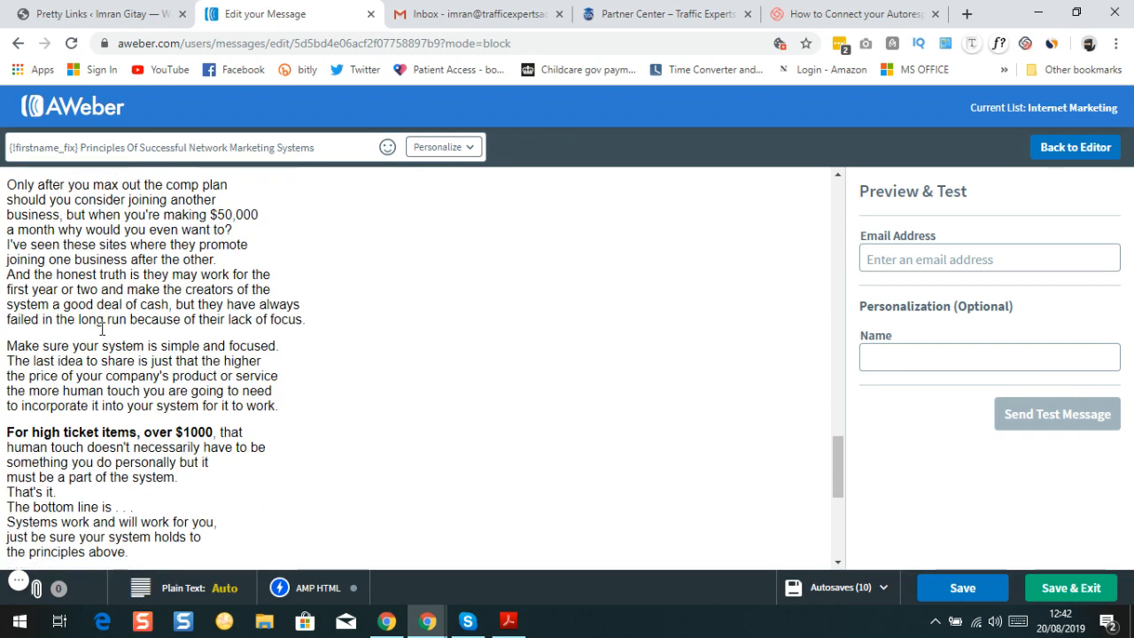
scroll(99, 330, "down", 4)
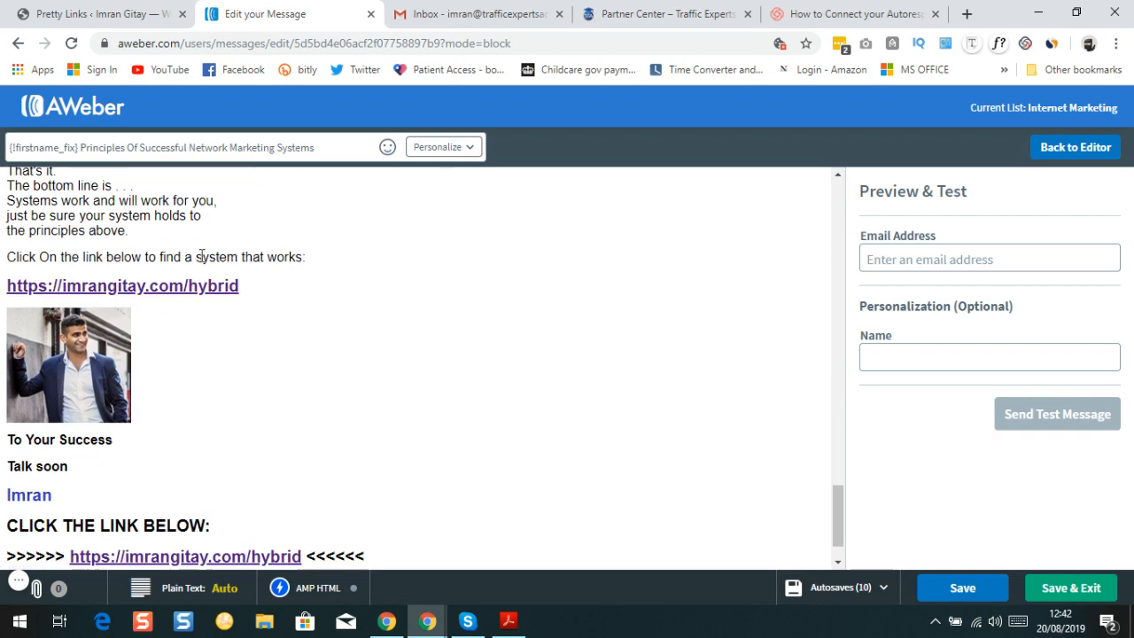
scroll(78, 303, "down", 1)
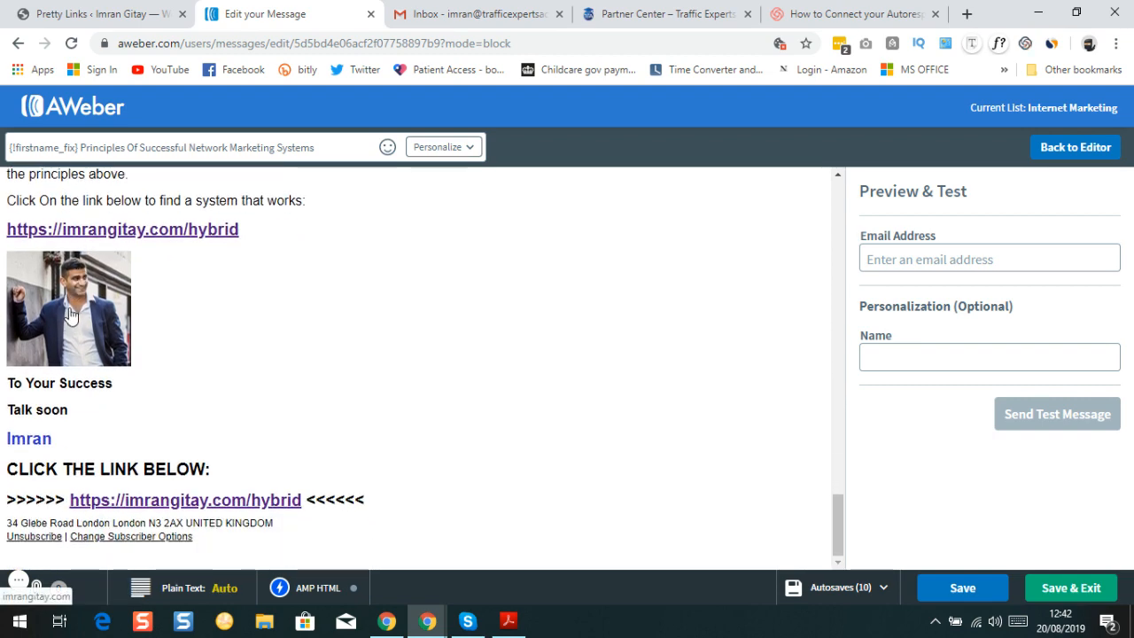
scroll(71, 315, "up", 8)
scroll(73, 301, "down", 8)
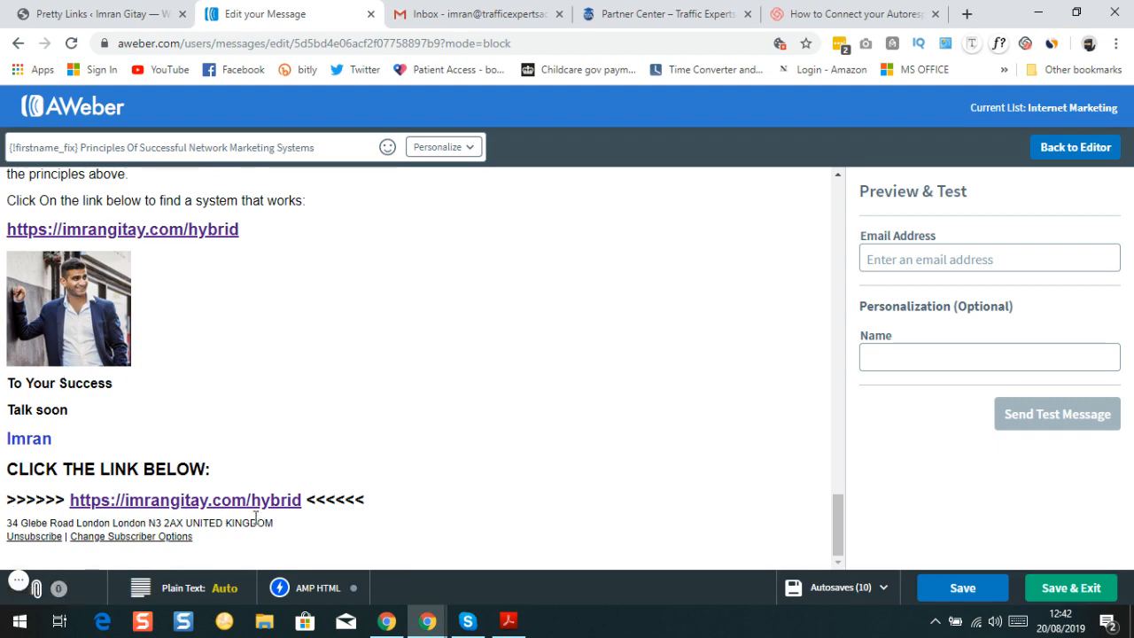
scroll(347, 354, "up", 3)
scroll(367, 346, "down", 3)
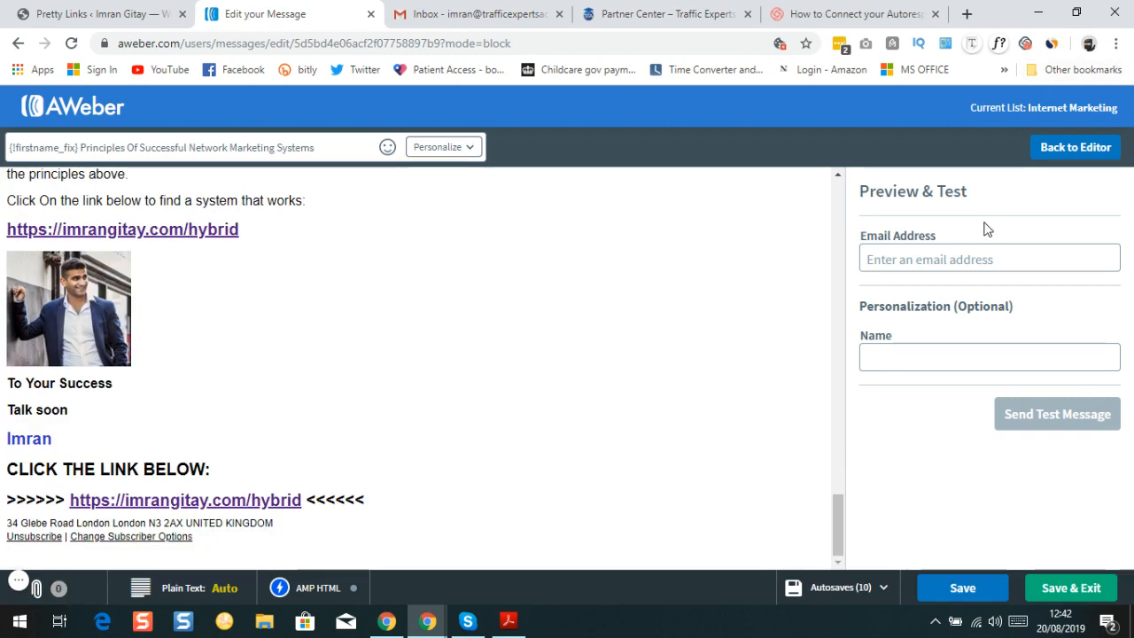
Send a test message to your own e-mail address, personalized with a saved sample name
left_click(915, 264)
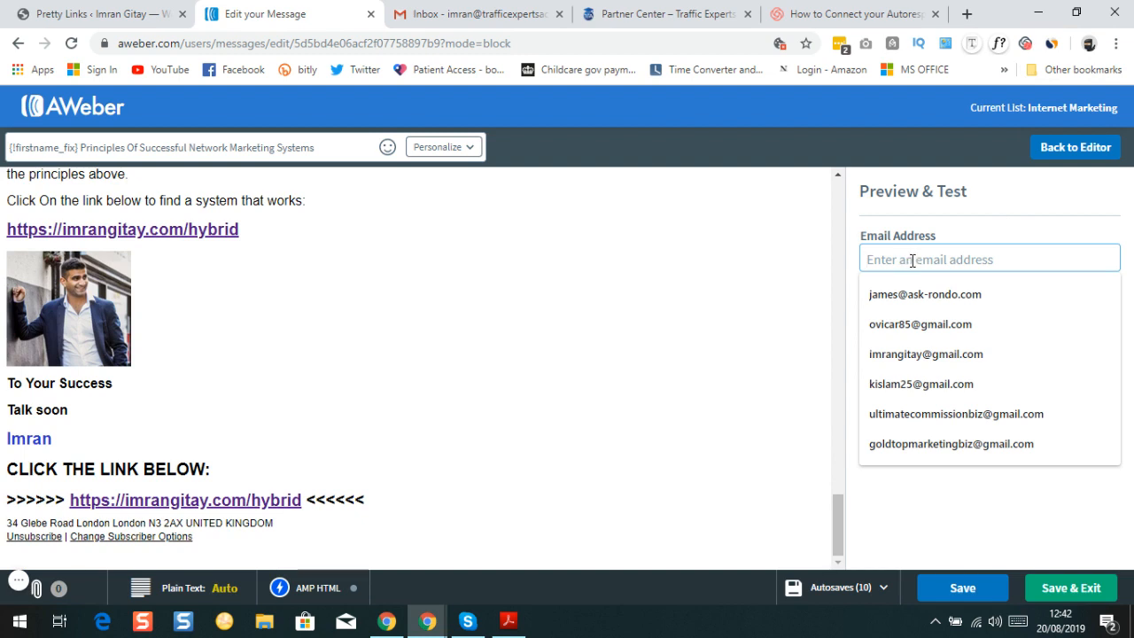
left_click(927, 293)
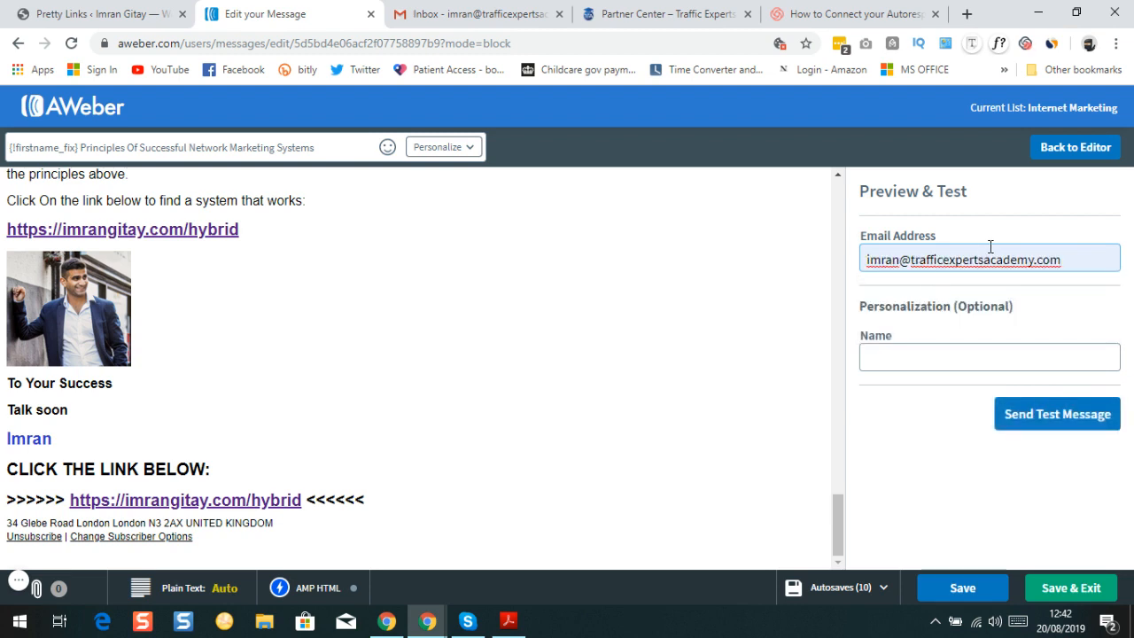
left_click(898, 356)
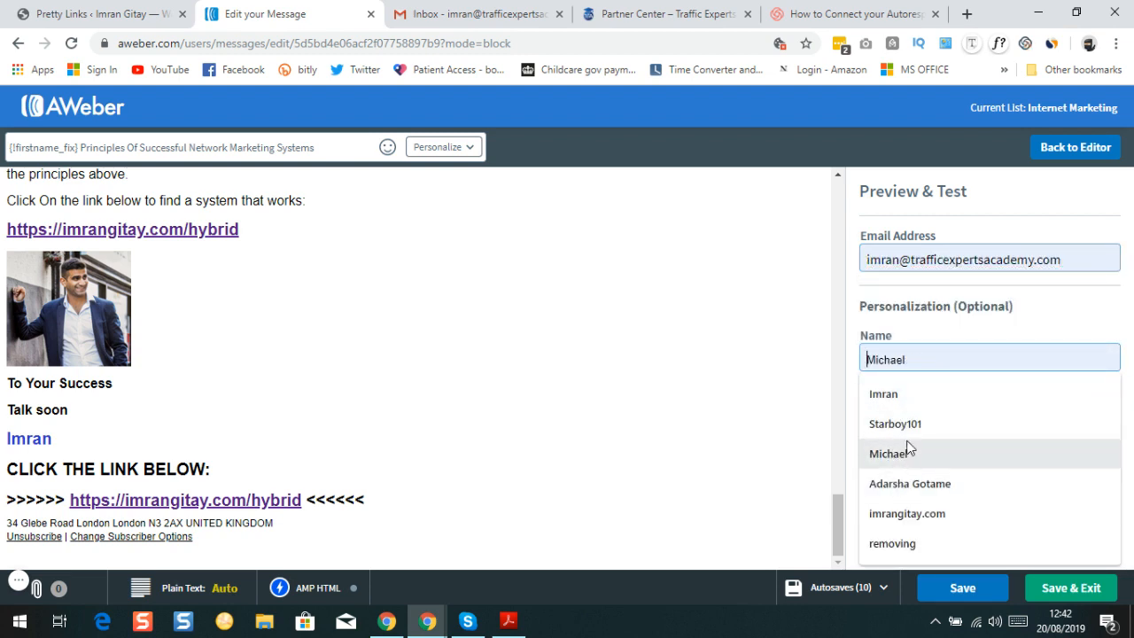
left_click(895, 431)
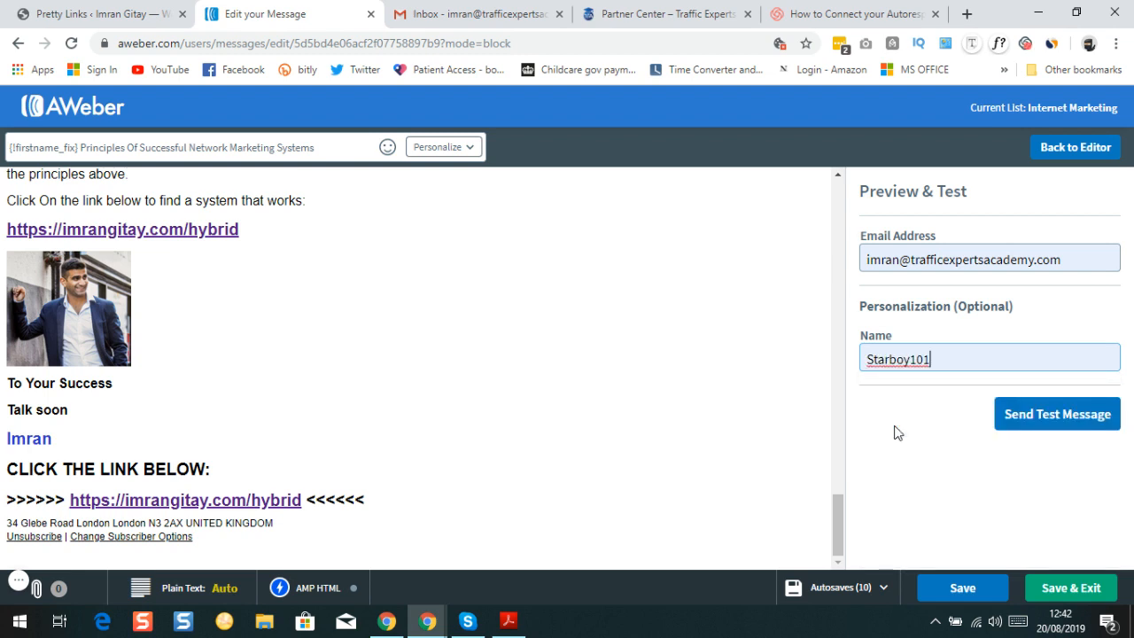
left_click(1037, 422)
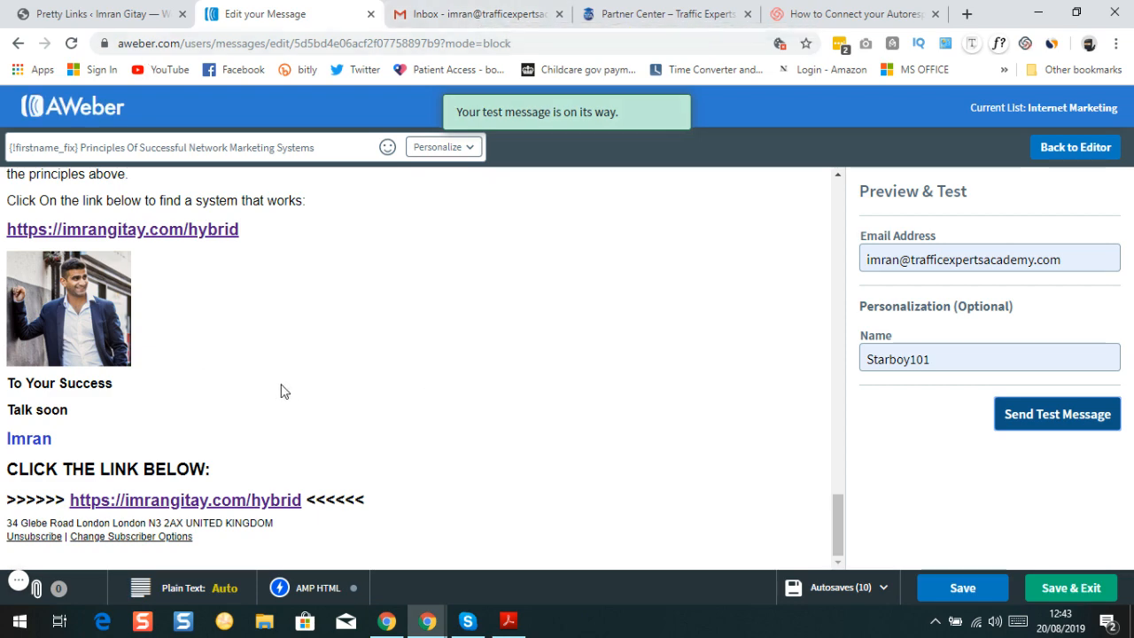
scroll(302, 387, "up", 2)
scroll(390, 283, "down", 2)
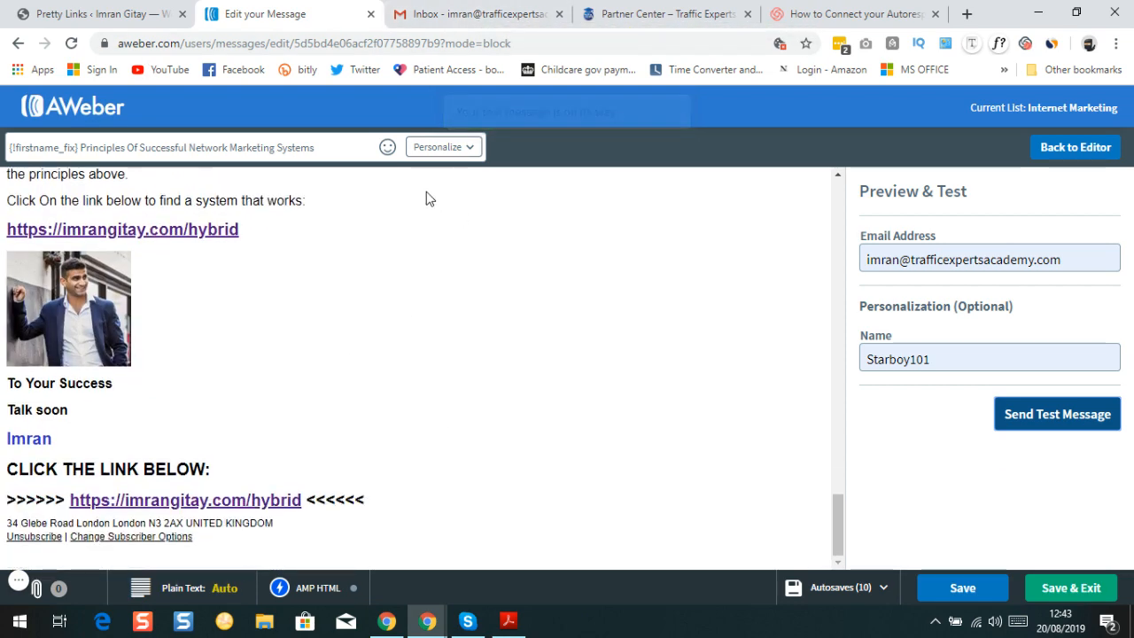
Switch to the Gmail inbox and open the newly arrived AWeber test email
left_click(468, 20)
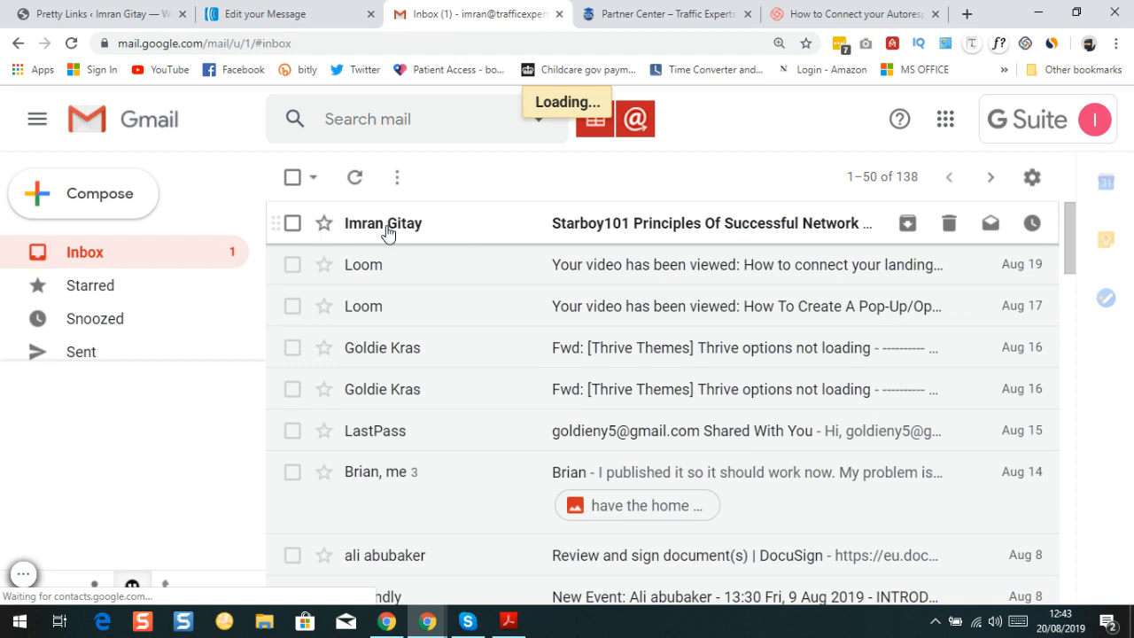
left_click(386, 228)
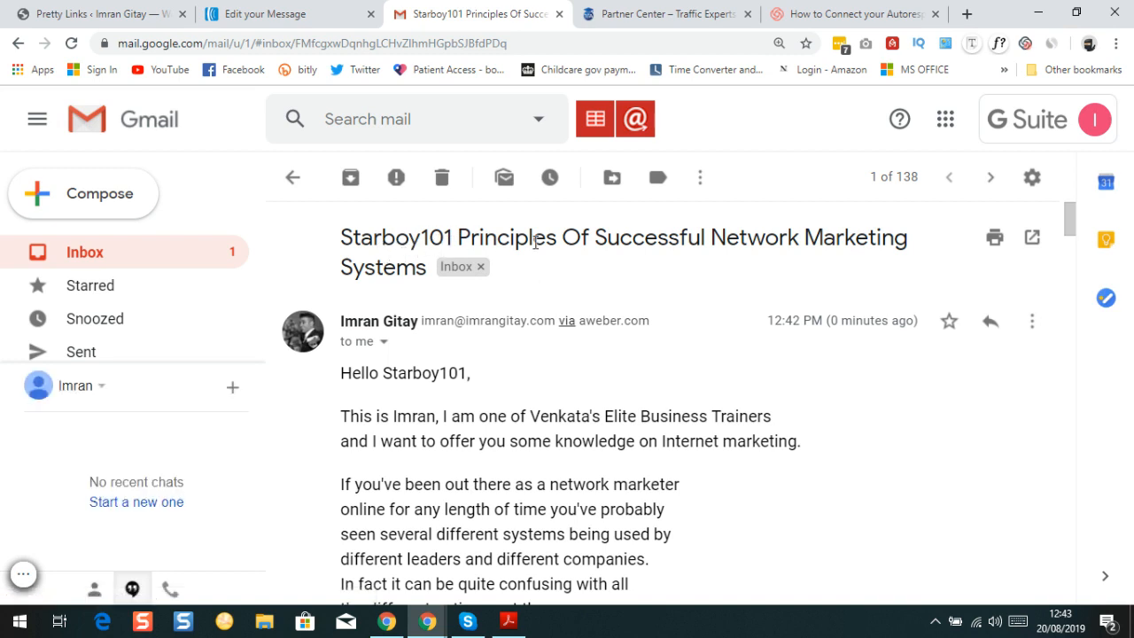
Scroll through the received test email in Gmail down to its footer and back
scroll(417, 316, "down", 2)
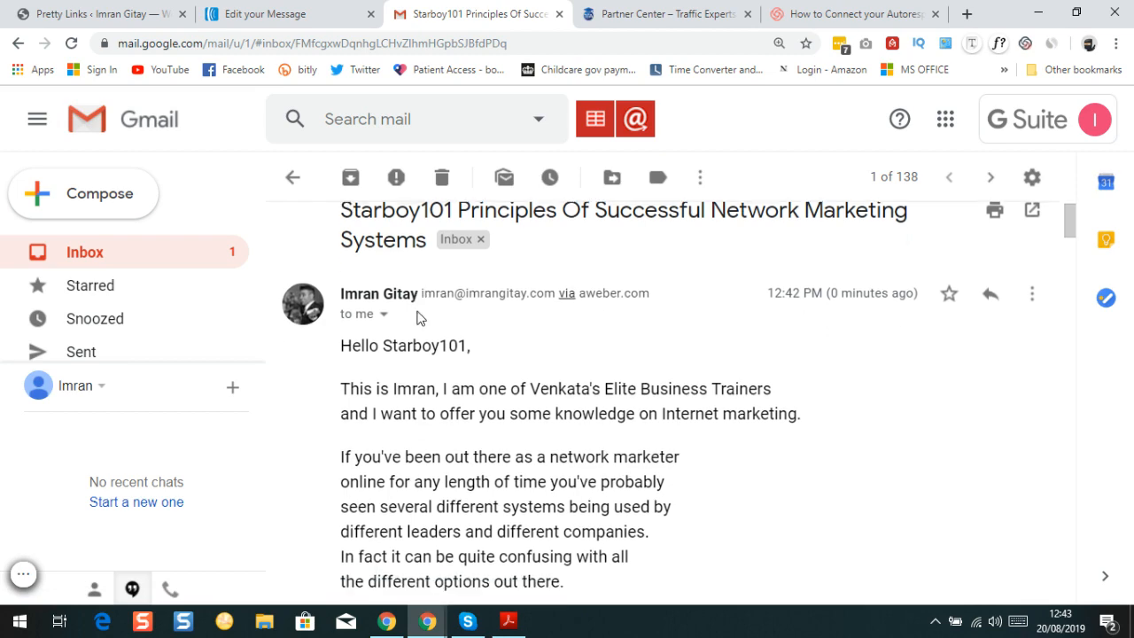
scroll(392, 251, "down", 8)
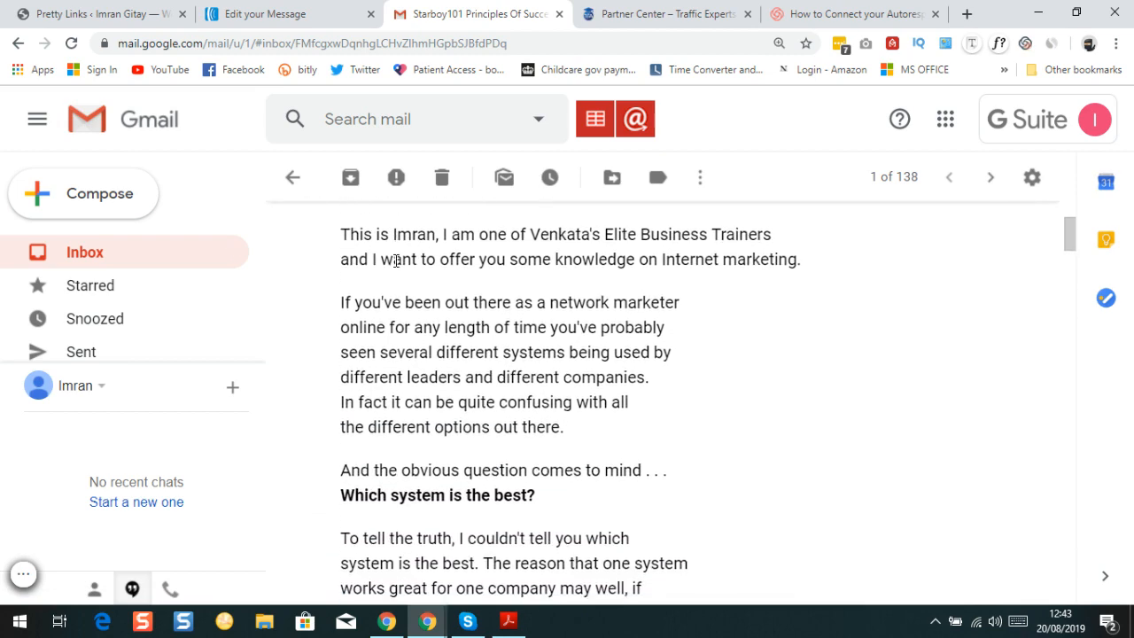
scroll(396, 280, "down", 12)
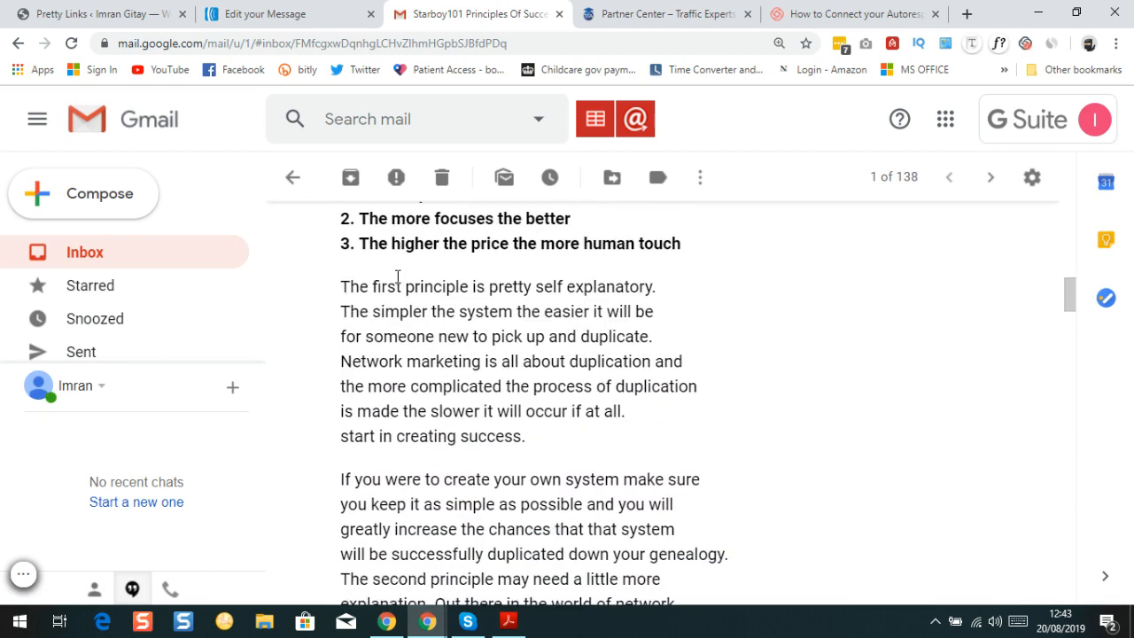
scroll(396, 280, "down", 12)
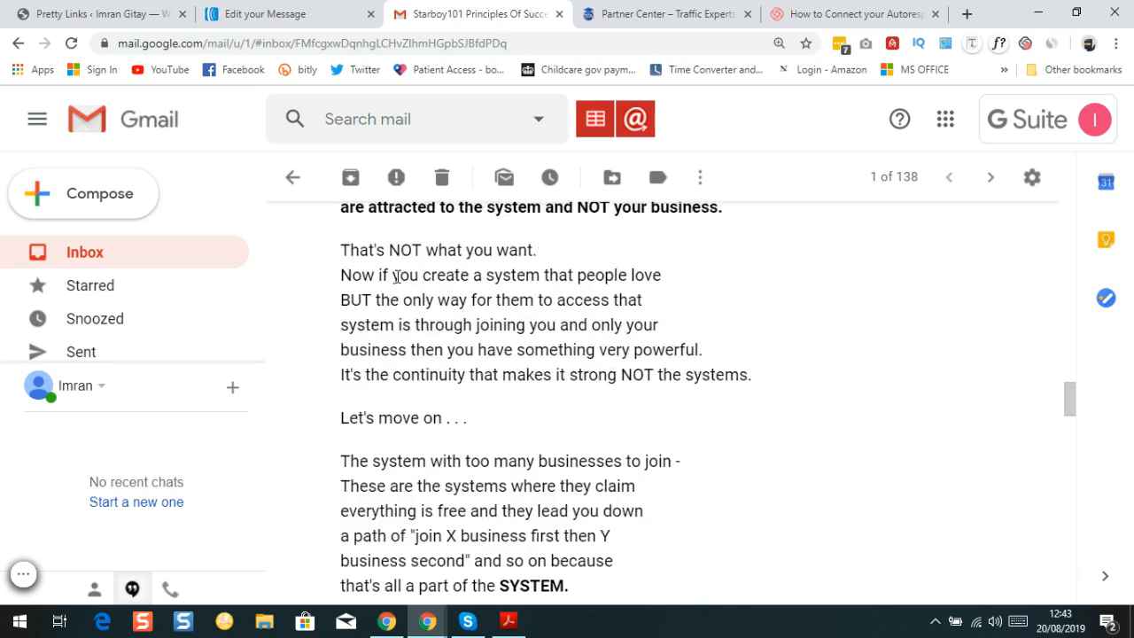
scroll(398, 282, "down", 4)
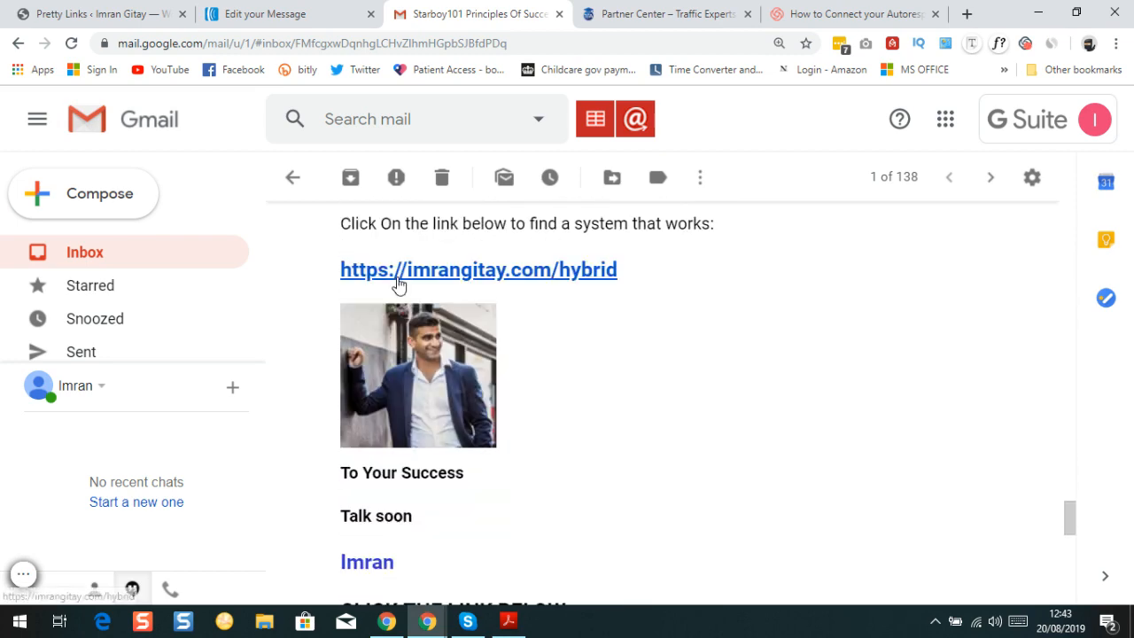
scroll(414, 372, "down", 1)
scroll(413, 390, "down", 1)
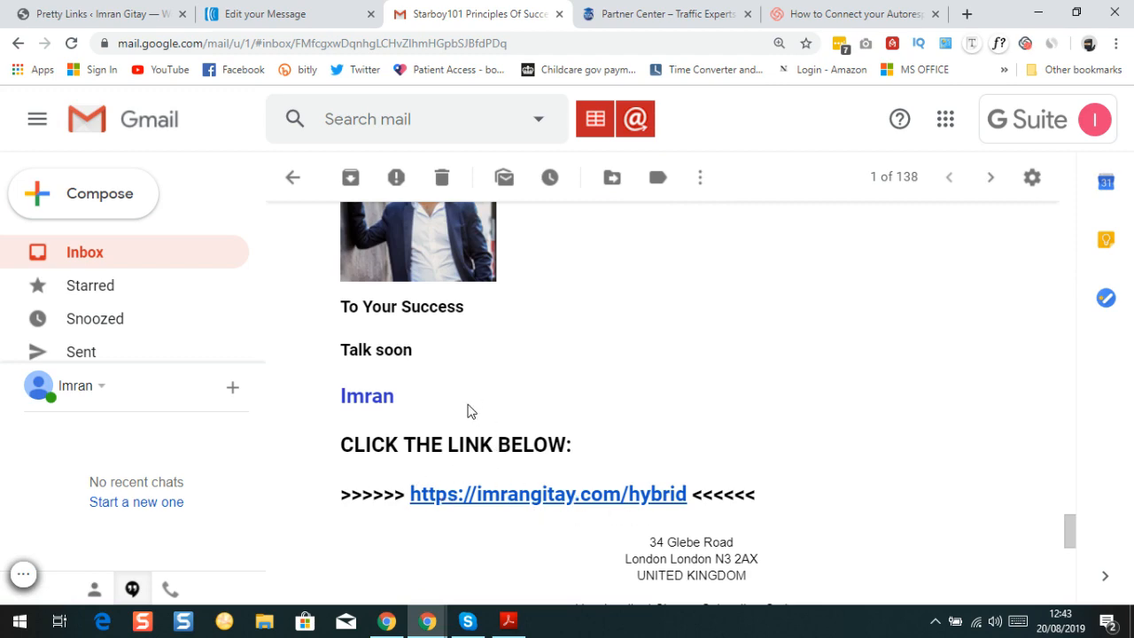
scroll(466, 409, "up", 5)
scroll(468, 413, "down", 3)
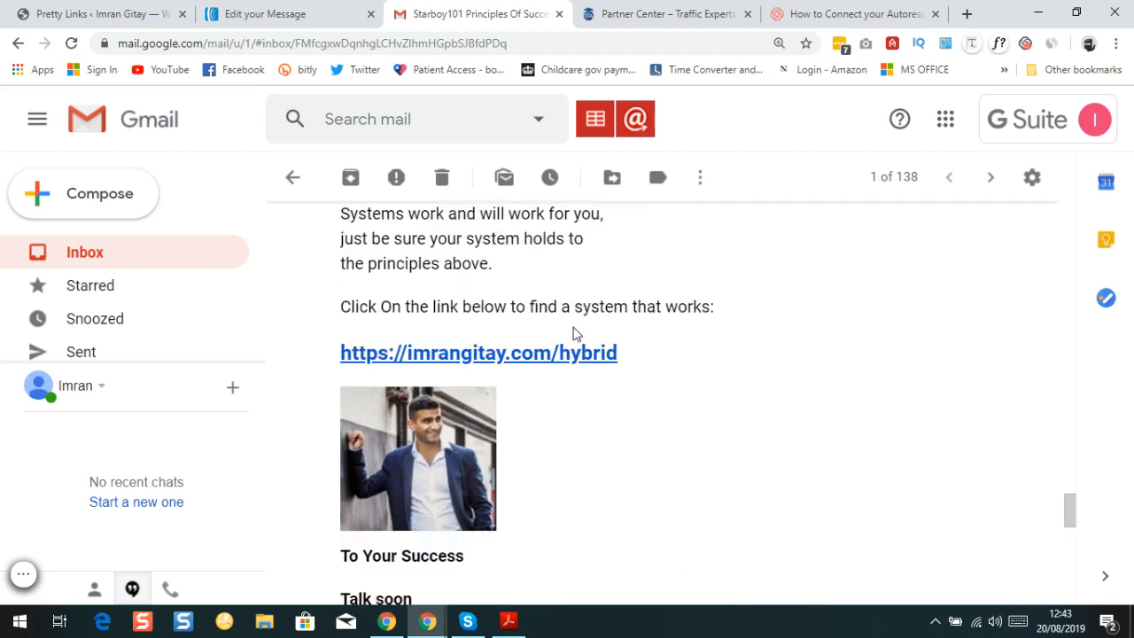
scroll(438, 375, "down", 2)
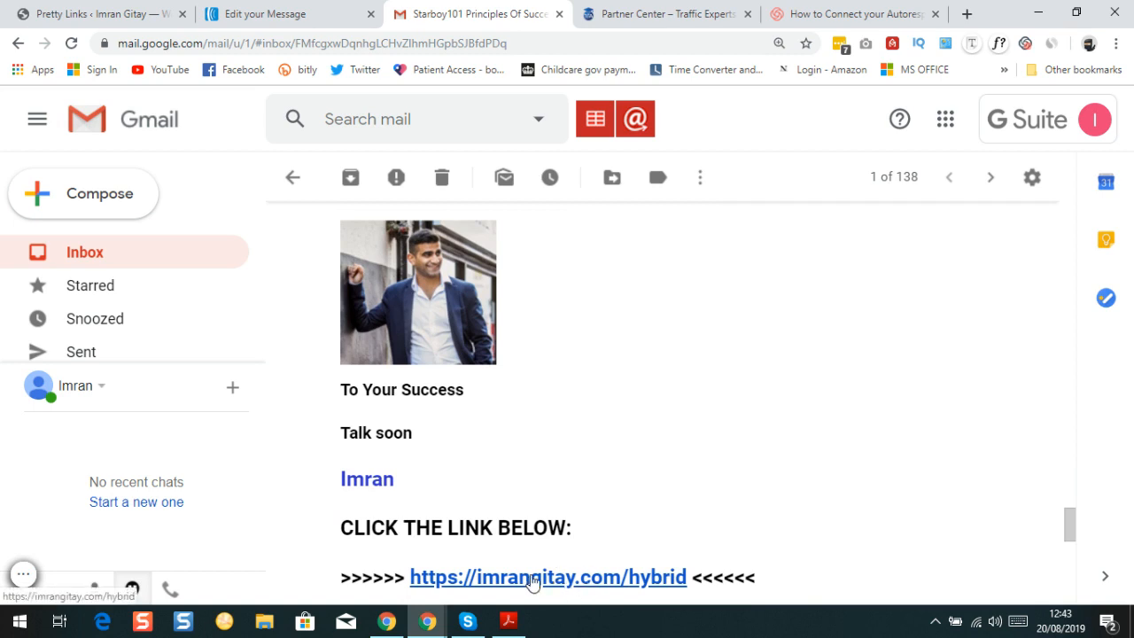
scroll(438, 544, "up", 3)
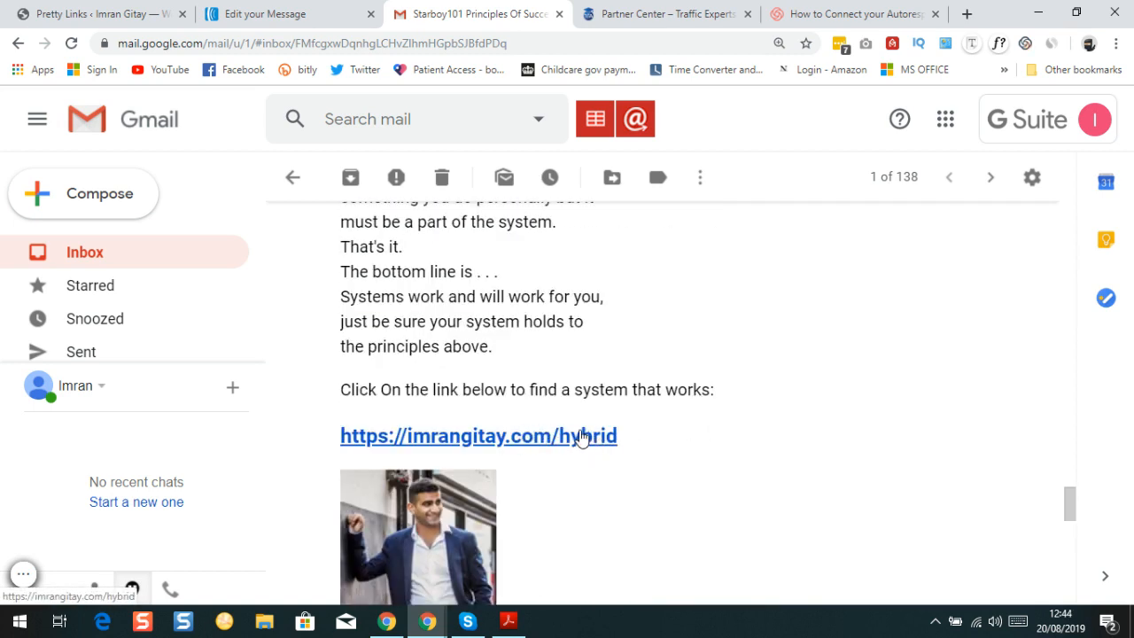
scroll(644, 435, "down", 5)
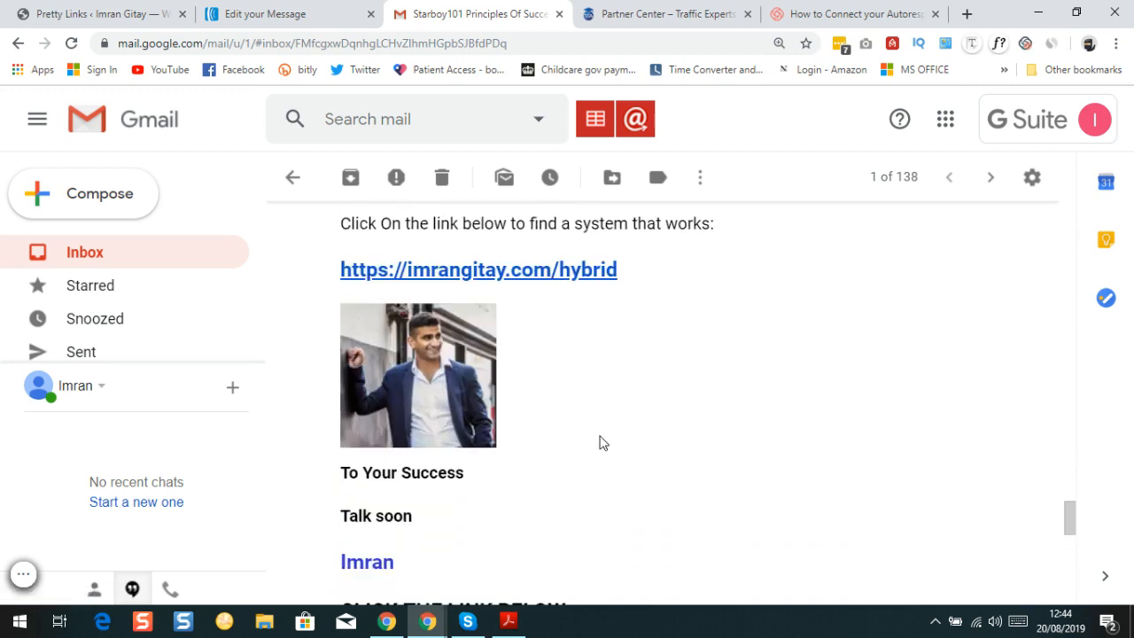
scroll(593, 400, "up", 10)
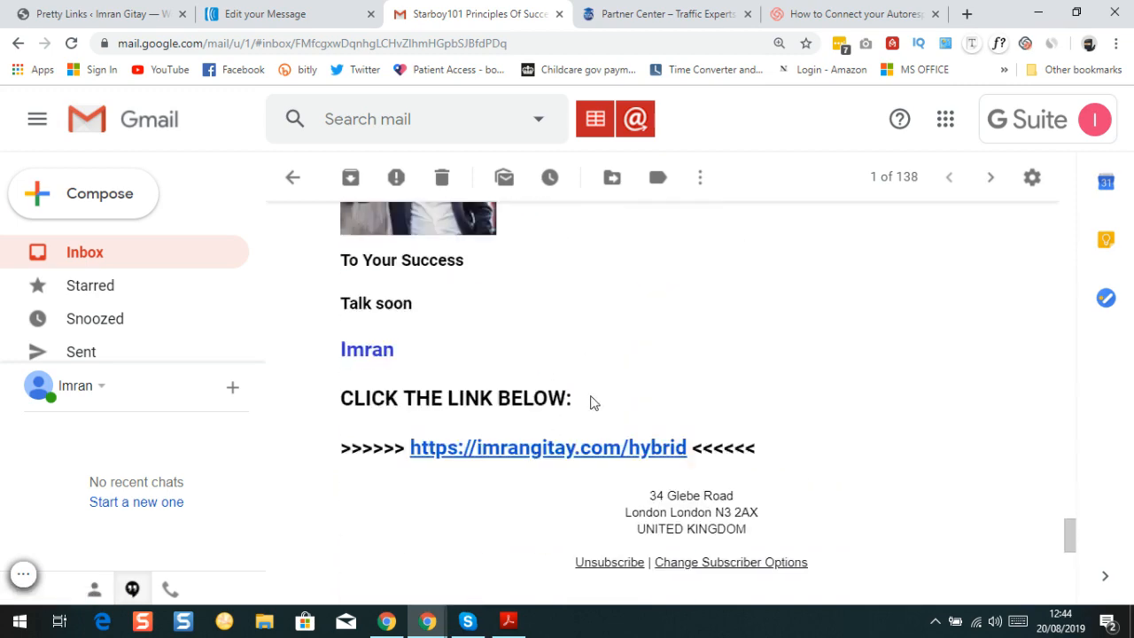
scroll(588, 413, "up", 6)
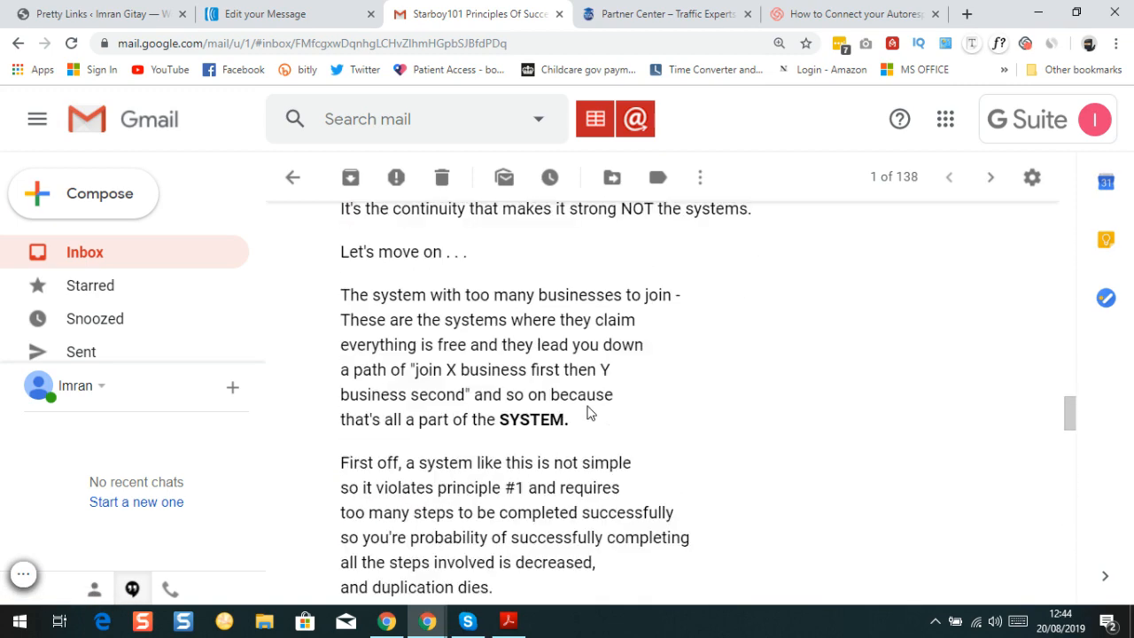
scroll(590, 409, "down", 1)
scroll(591, 406, "up", 3)
scroll(593, 401, "up", 5)
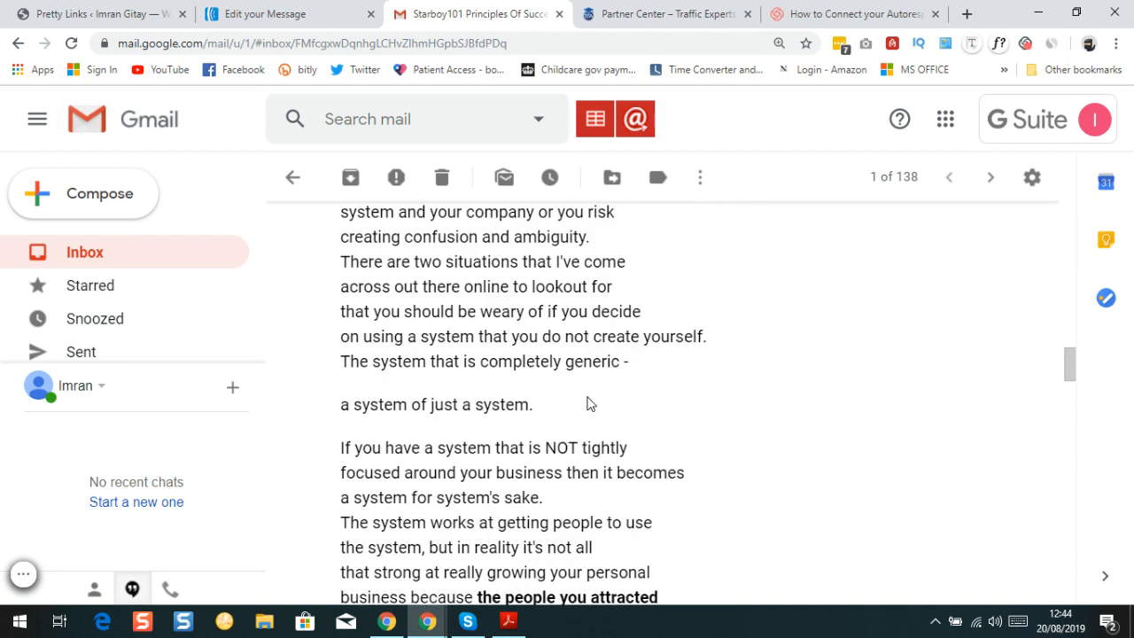
scroll(588, 401, "down", 10)
scroll(589, 421, "down", 1)
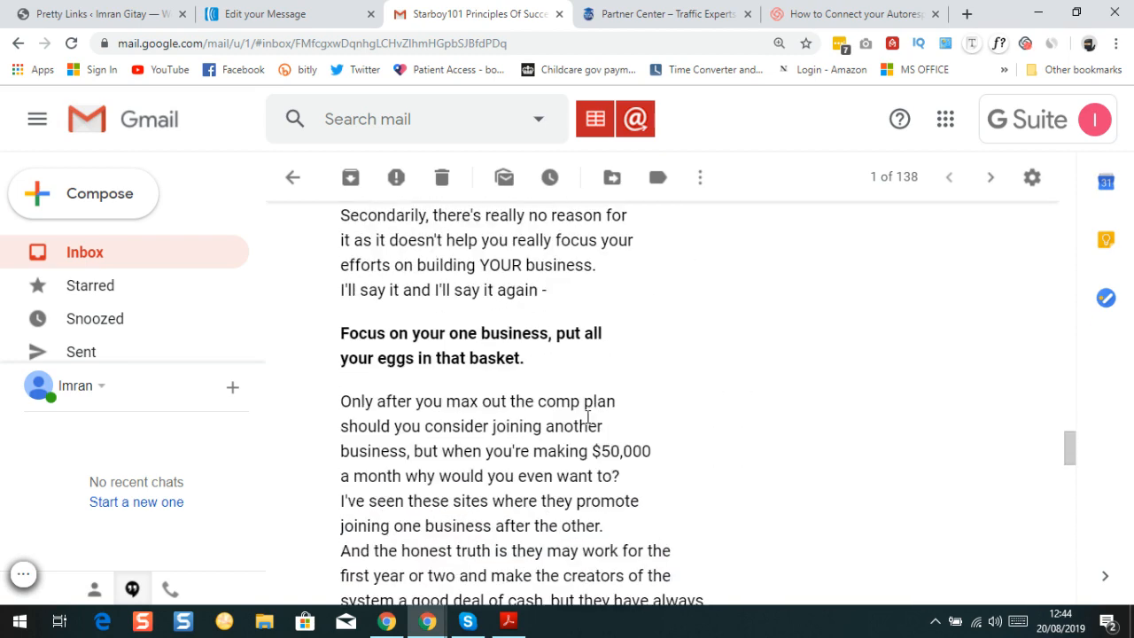
scroll(505, 411, "up", 3)
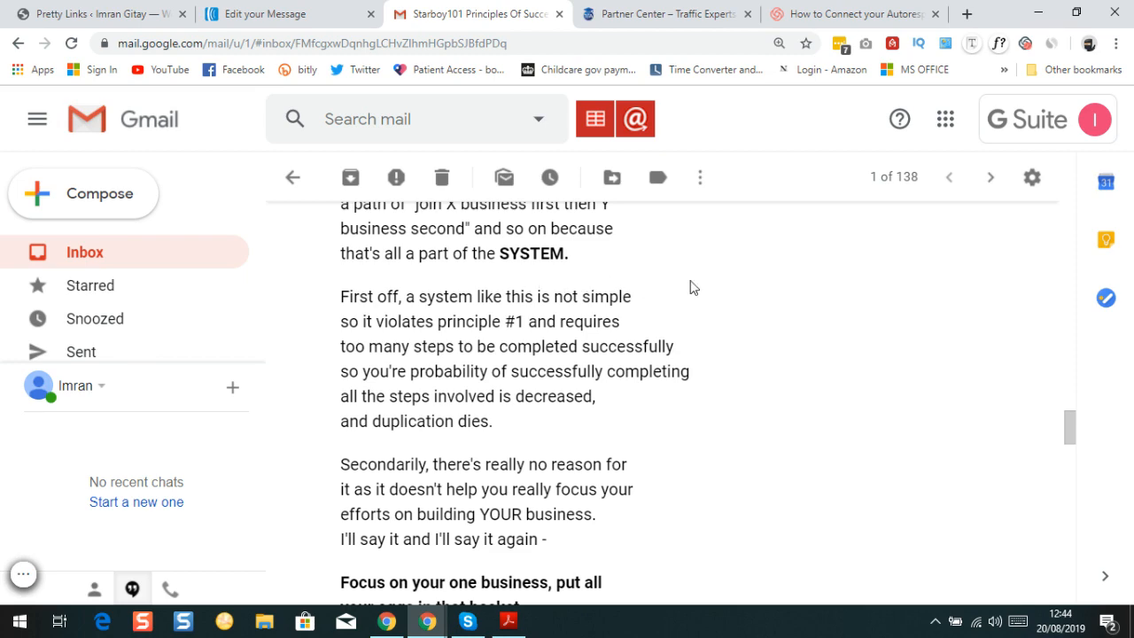
scroll(693, 286, "down", 9)
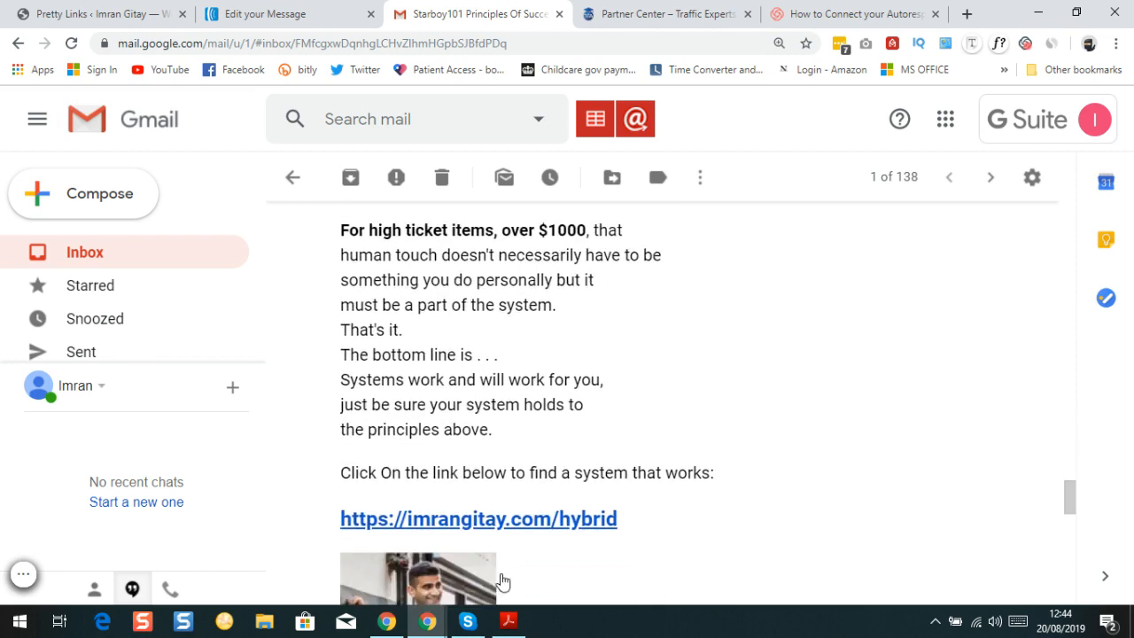
scroll(549, 337, "up", 1)
scroll(567, 349, "down", 8)
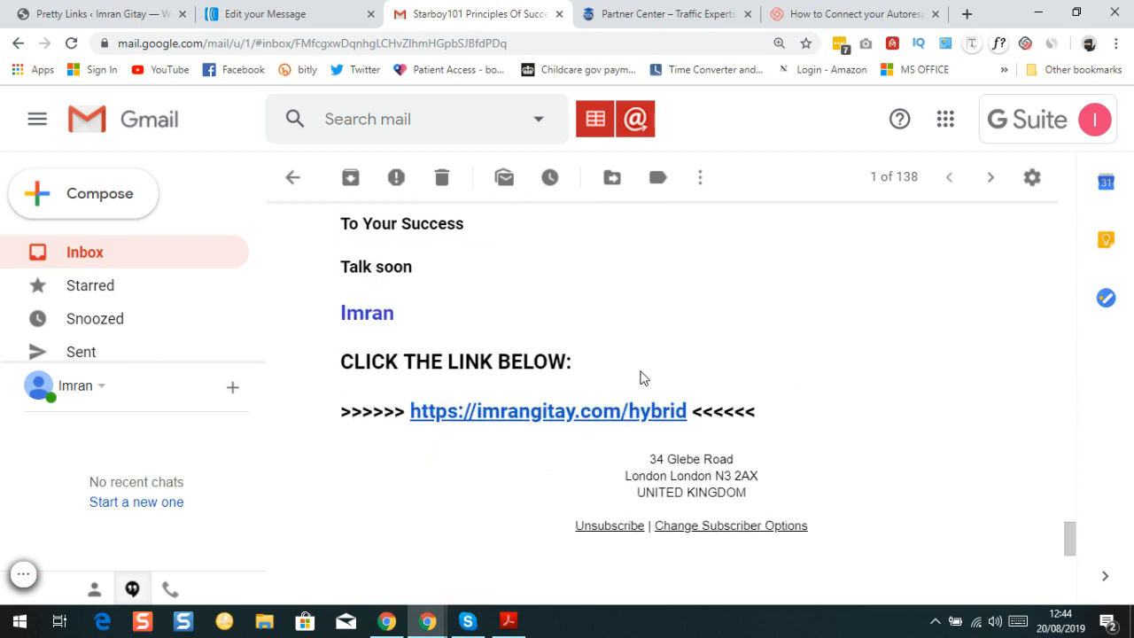
scroll(641, 379, "up", 15)
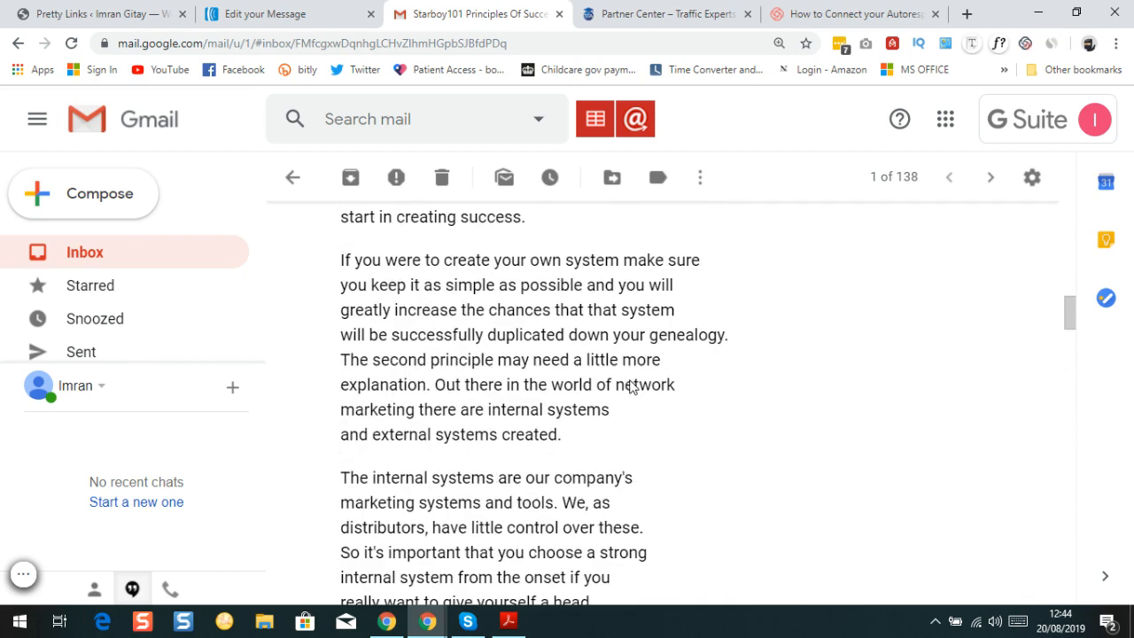
scroll(631, 387, "up", 10)
Back in AWeber, save and exit the Principles message, then show its Send Options in Drafts
left_click(288, 14)
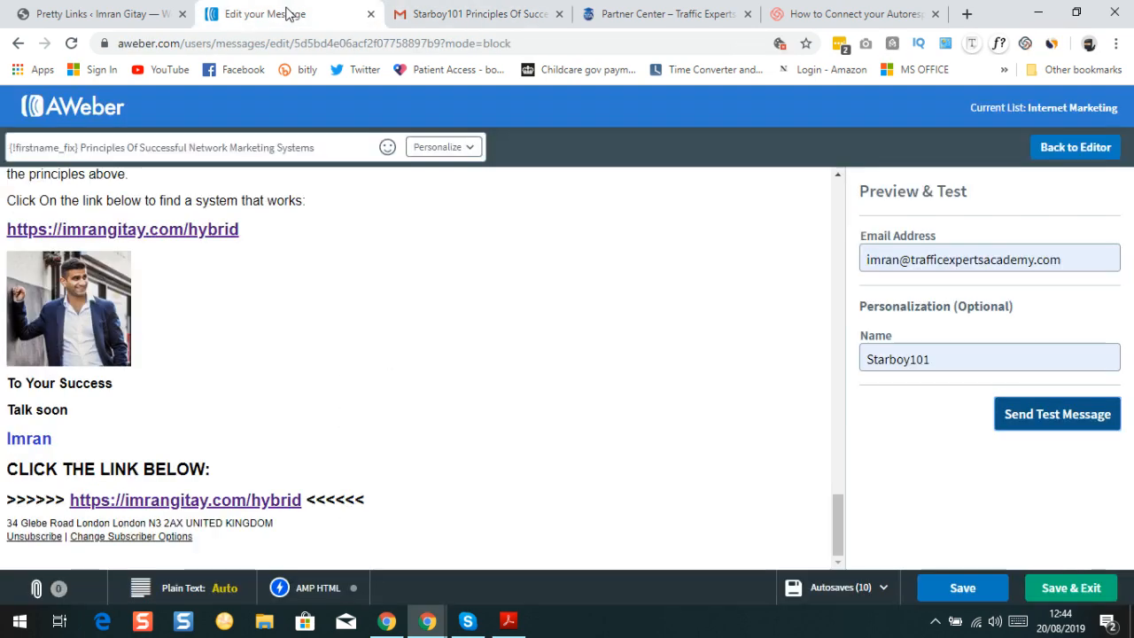
left_click(1072, 591)
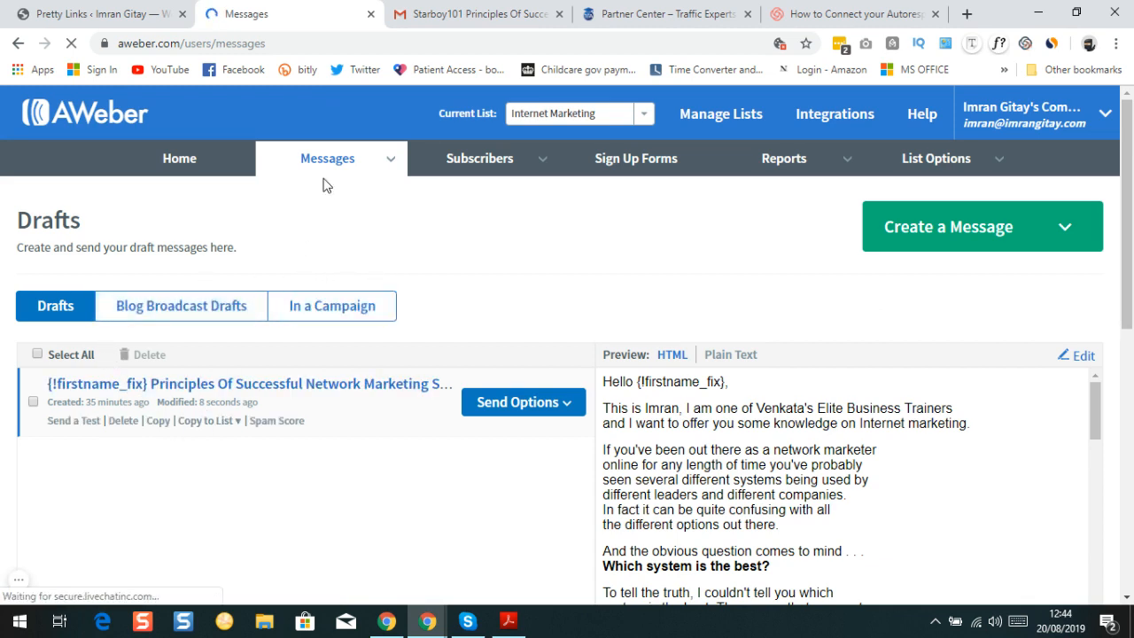
mouse_move(332, 159)
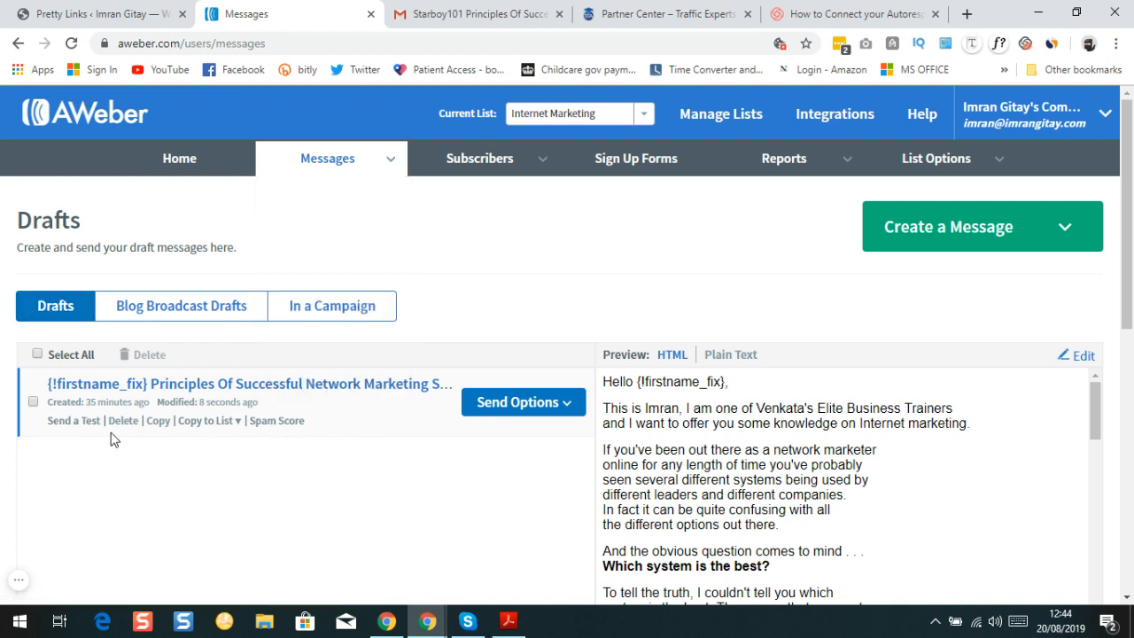
left_click(568, 409)
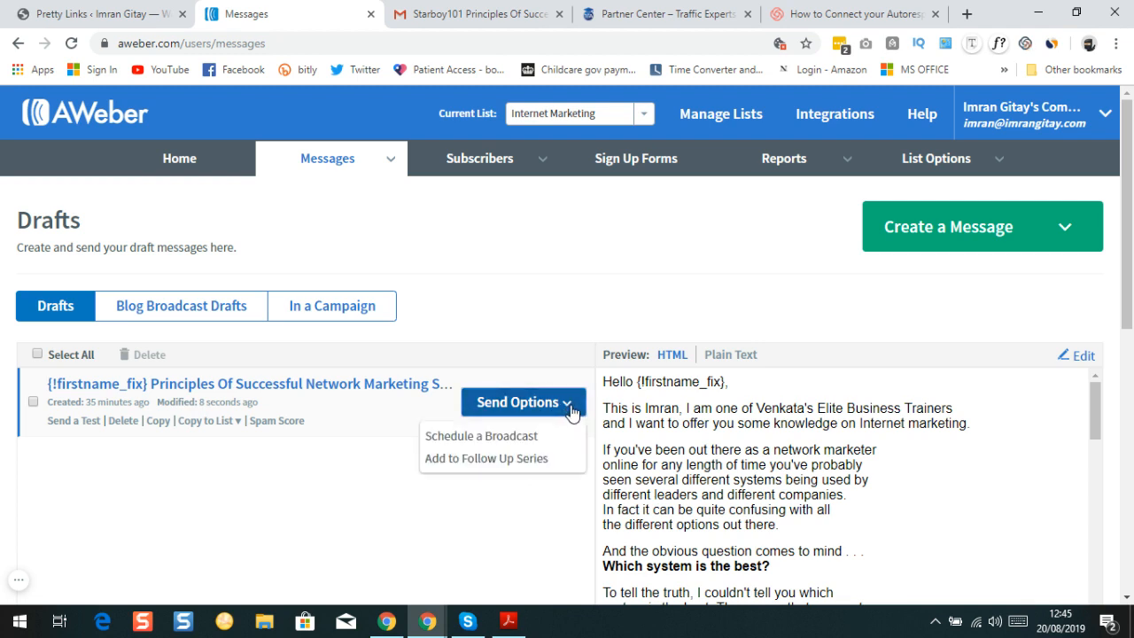
Set the draft as a follow-up sent 1 day after the previous, at subscribers' local time
left_click(501, 459)
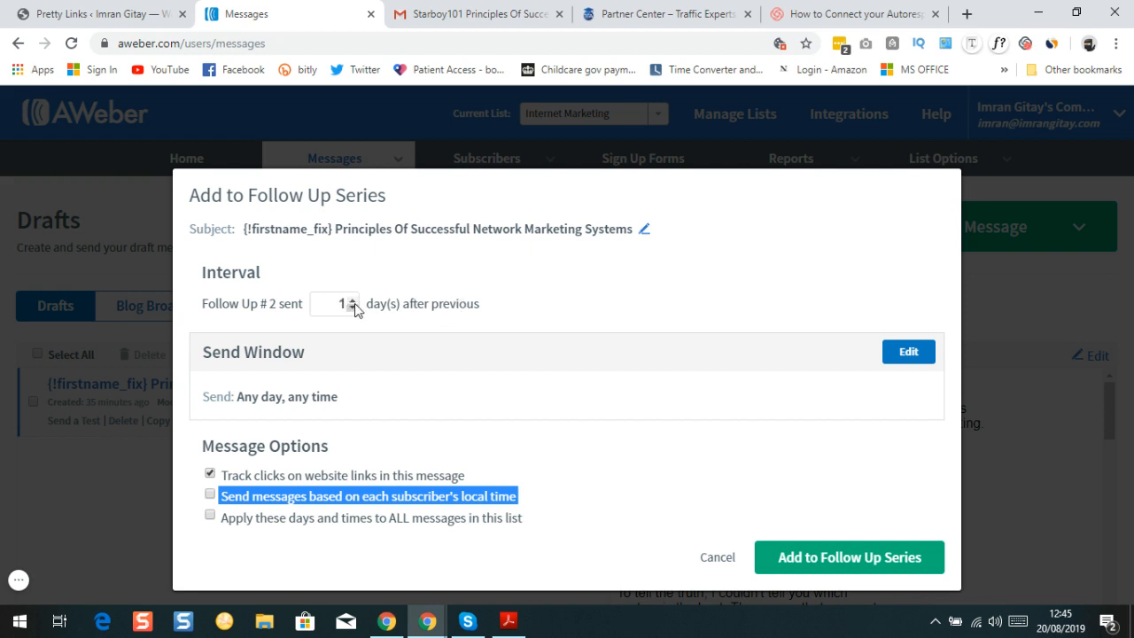
double_click(352, 300)
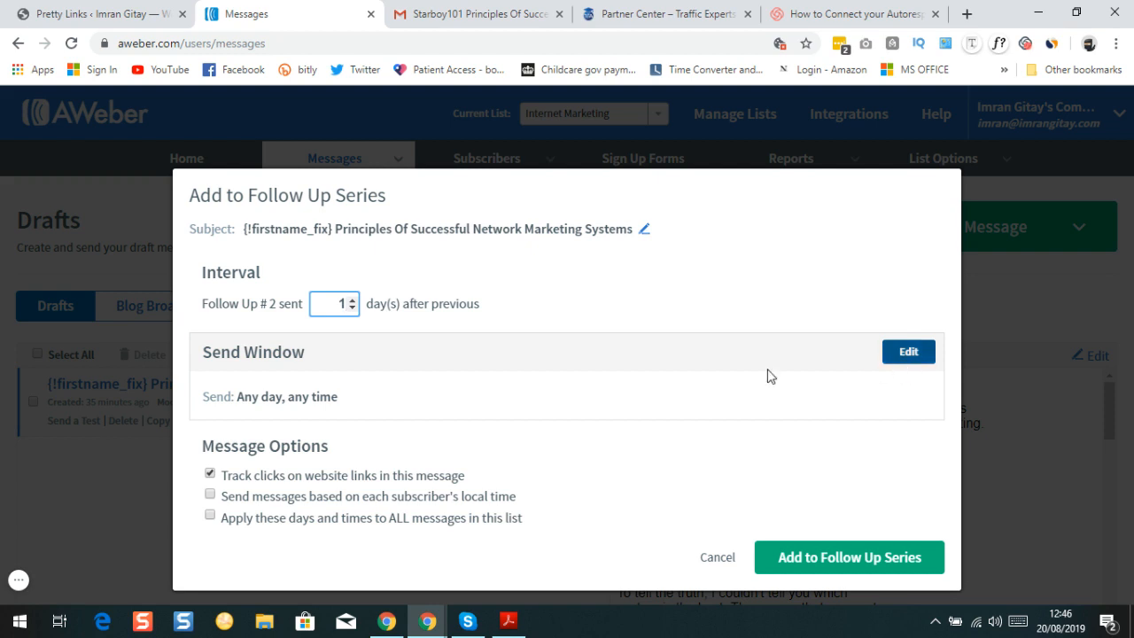
left_click(211, 498)
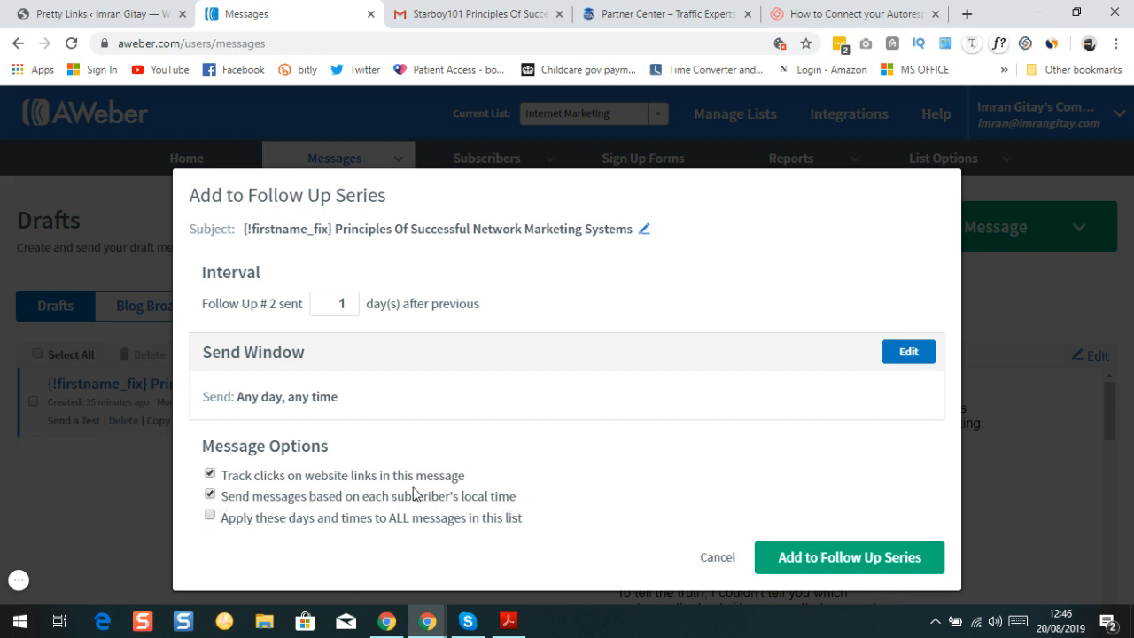
double_click(892, 362)
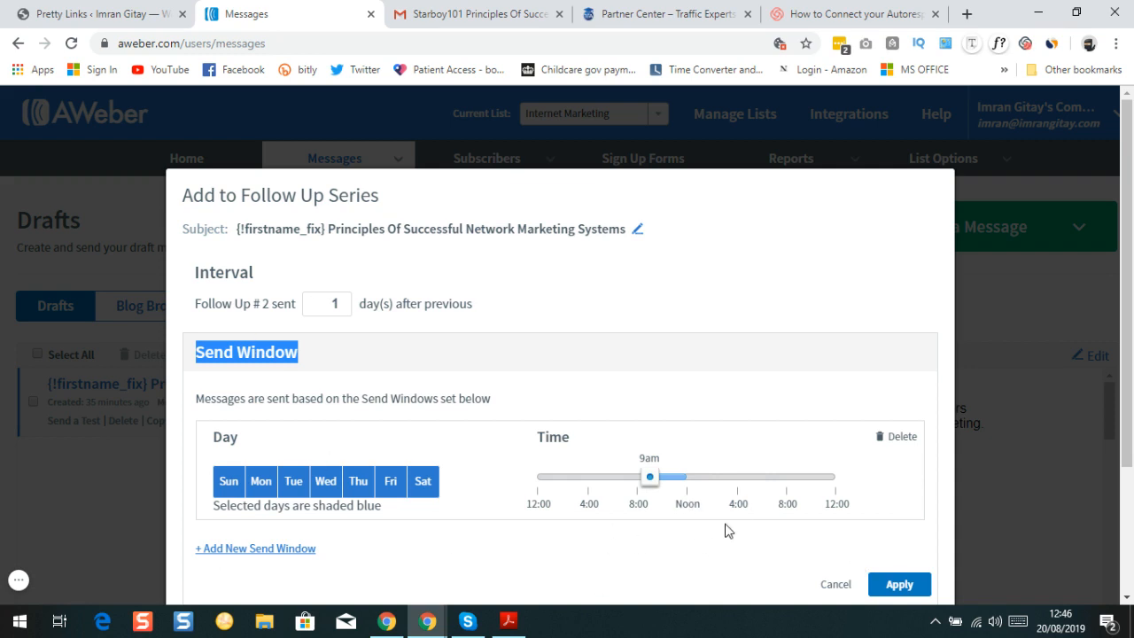
left_click(846, 585)
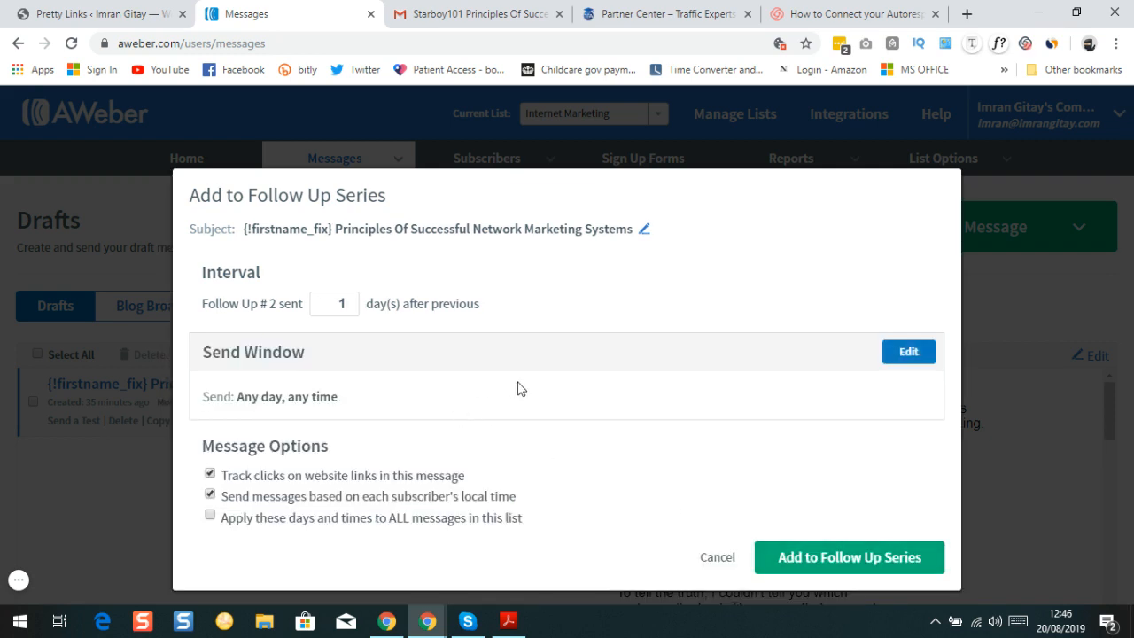
Confirm the Principles message as Follow Up #2, keeping it second in the series order
left_click(838, 557)
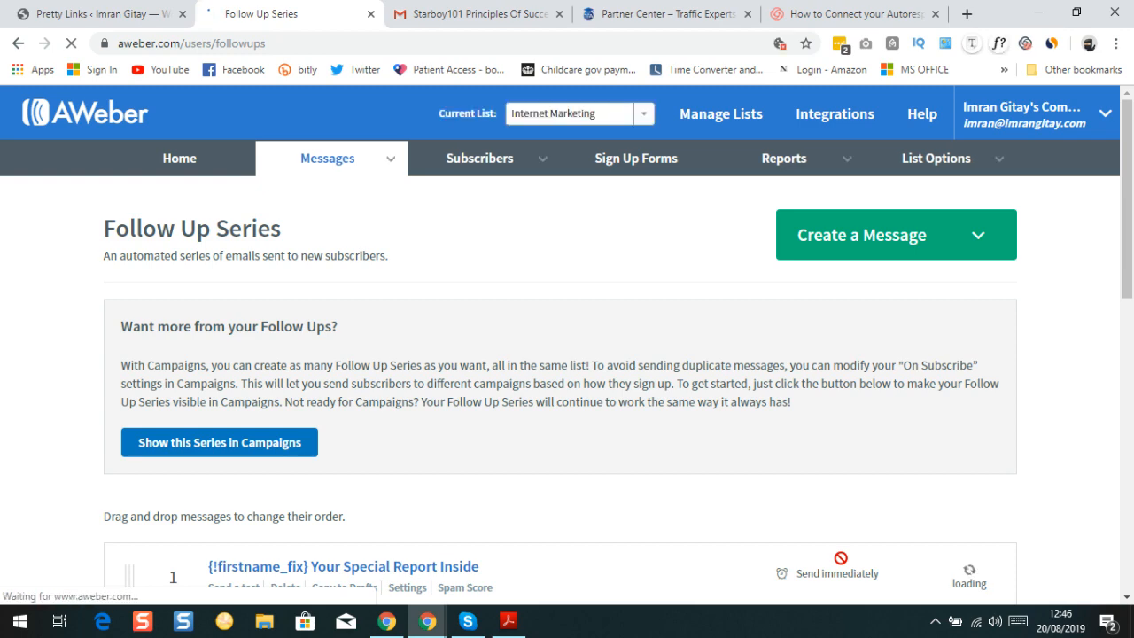
scroll(672, 427, "down", 4)
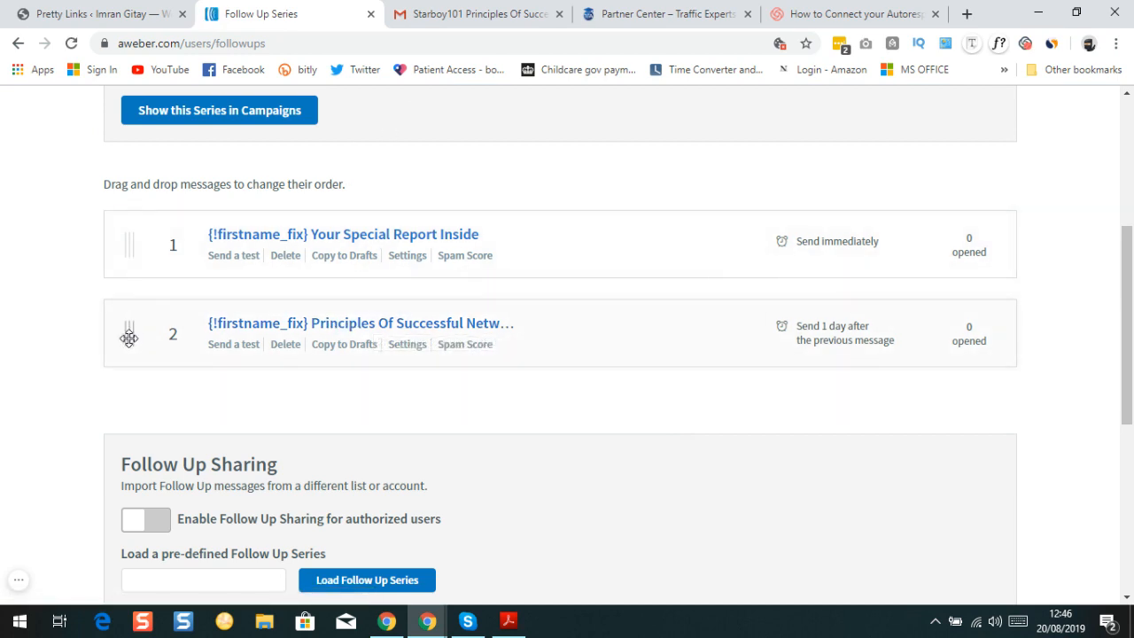
mouse_move(130, 332)
left_mouse_down()
mouse_move(118, 210)
mouse_move(123, 345)
left_mouse_up()
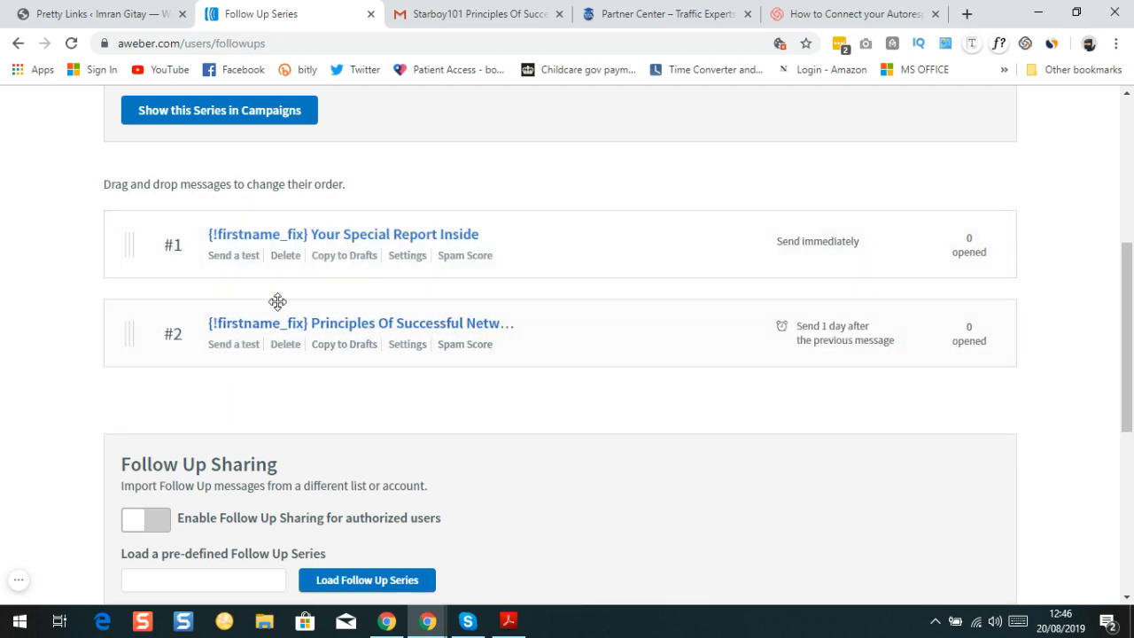
mouse_move(127, 332)
left_mouse_down()
mouse_move(129, 307)
mouse_move(131, 333)
left_mouse_up()
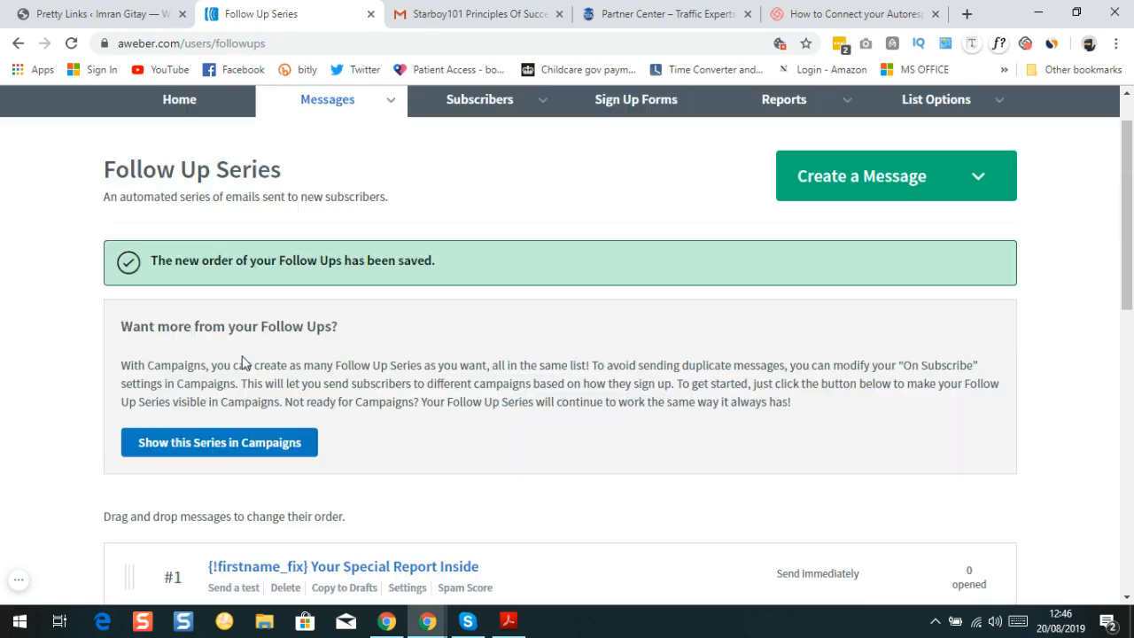
scroll(319, 354, "down", 3)
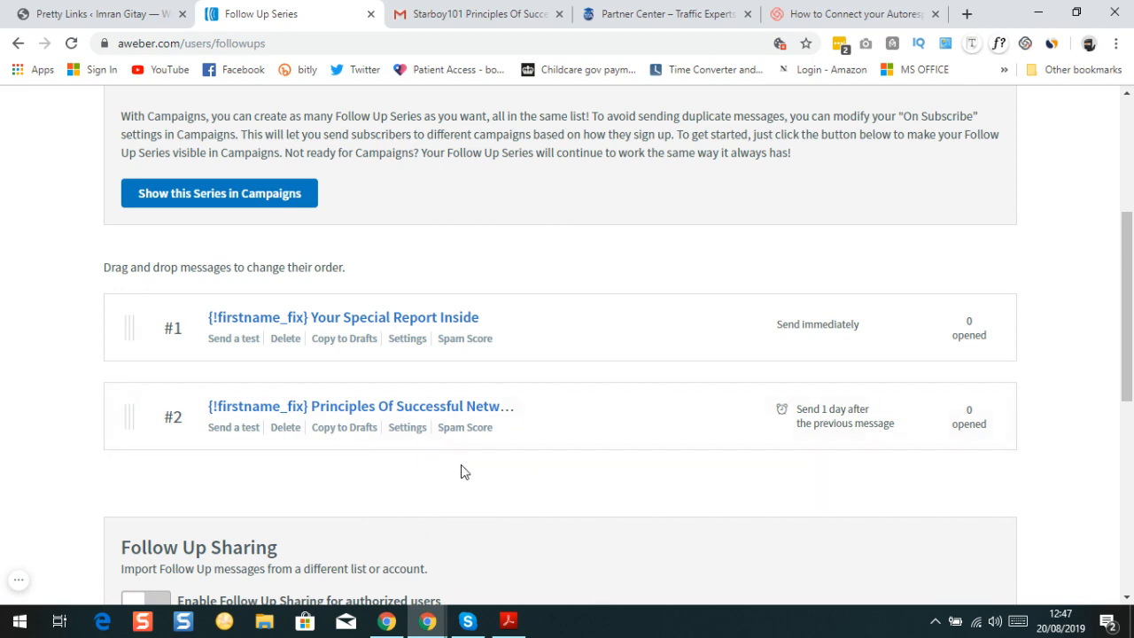
scroll(460, 472, "up", 4)
scroll(446, 398, "down", 6)
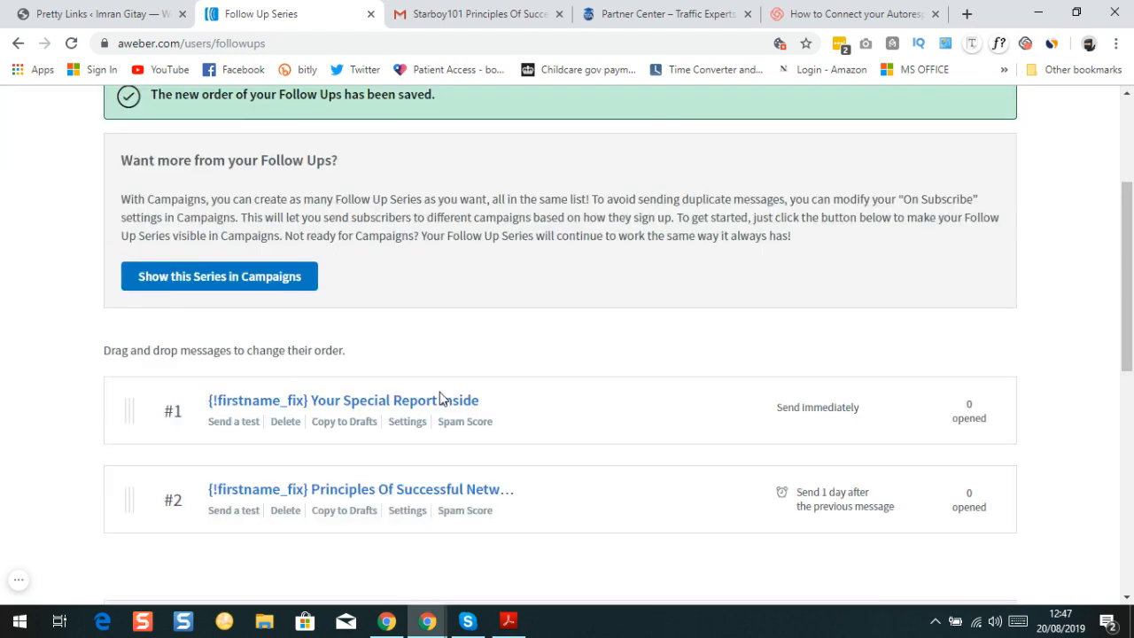
scroll(435, 387, "up", 6)
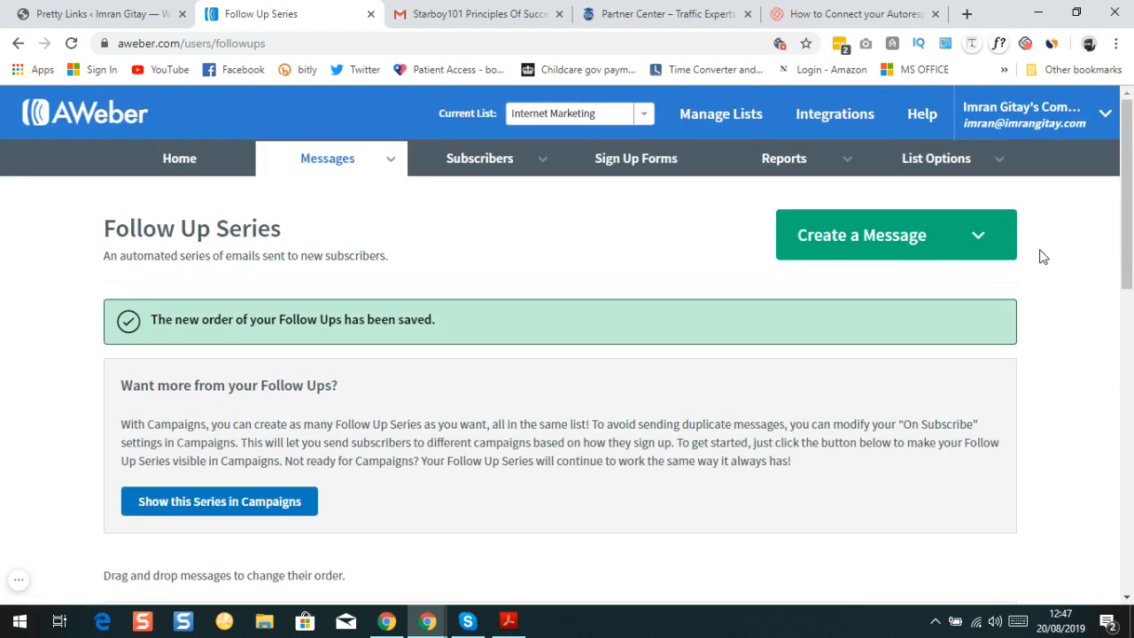
left_click(981, 243)
Start a new drag-and-drop message, add rows with image and paragraph elements, then delete the empty text block
left_click(922, 278)
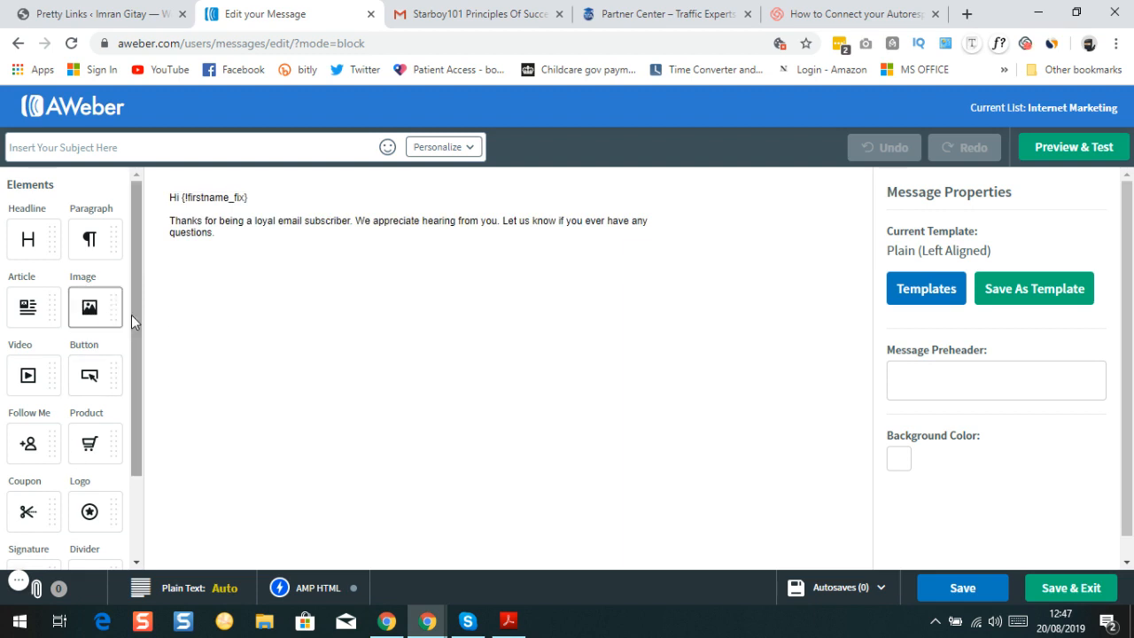
left_click_drag(134, 335, 132, 431)
left_click_drag(88, 537, 273, 257)
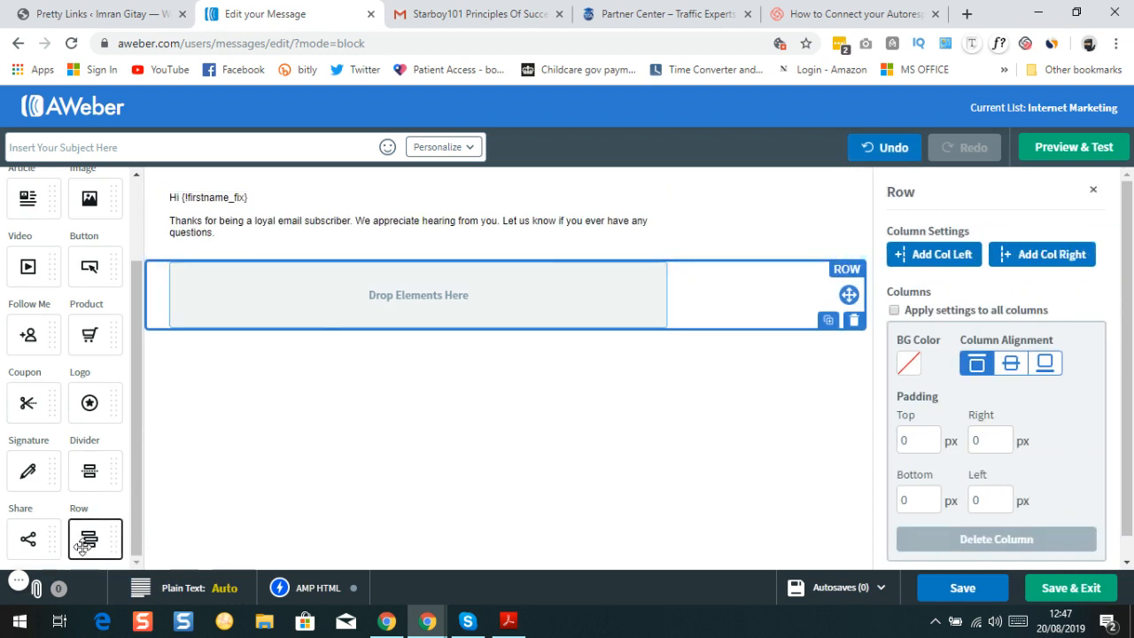
left_click_drag(89, 538, 330, 324)
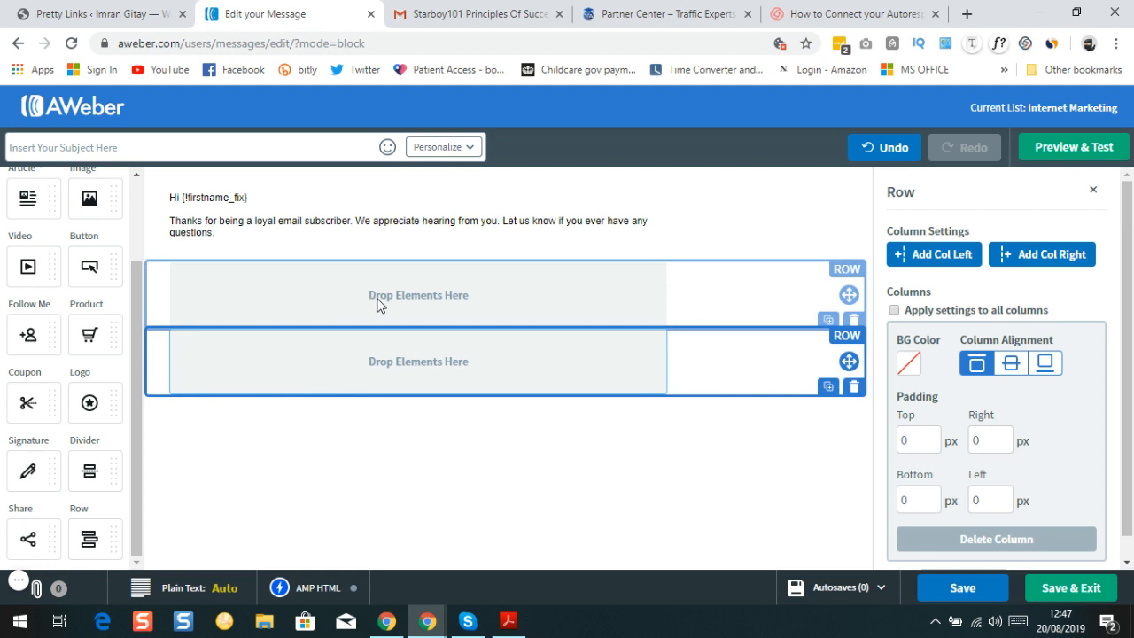
scroll(91, 266, "up", 2)
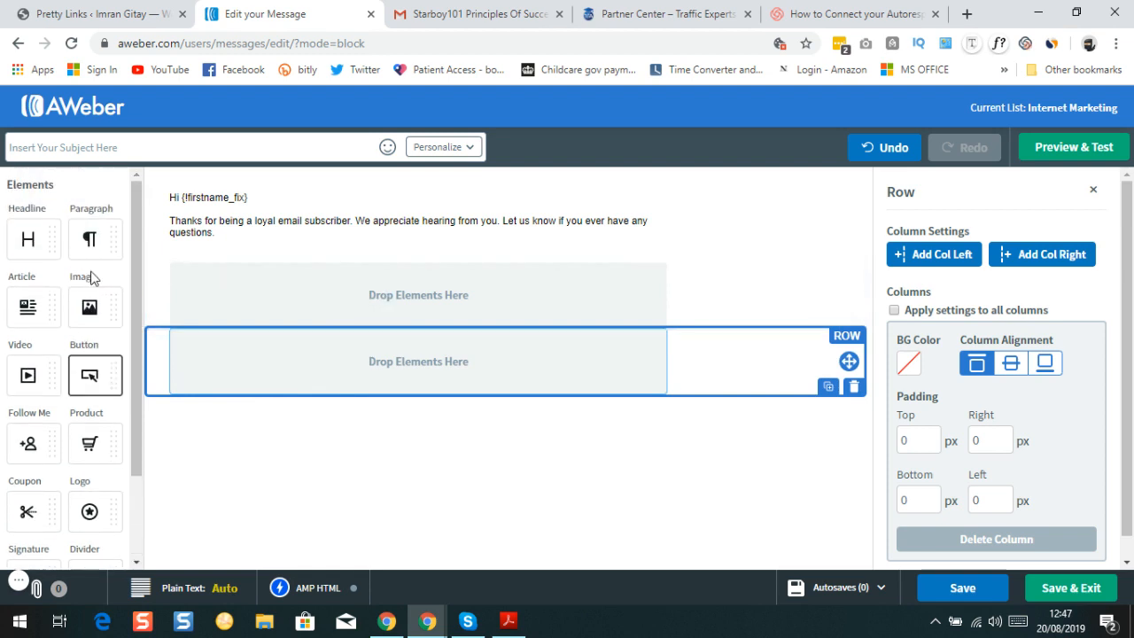
left_click_drag(89, 321, 342, 313)
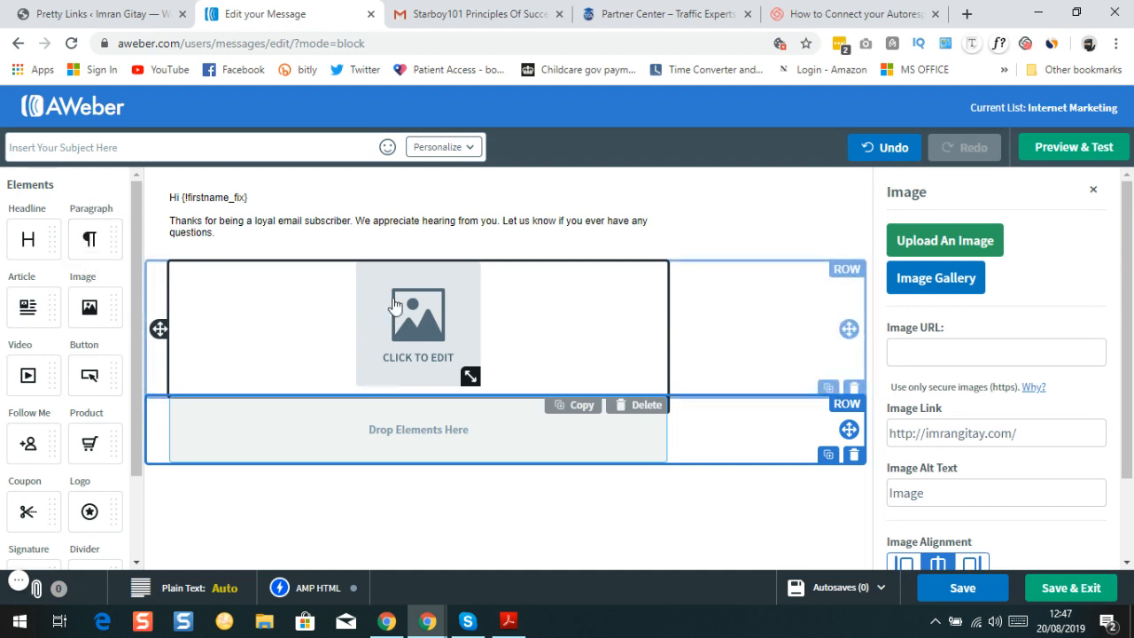
left_click_drag(88, 235, 305, 417)
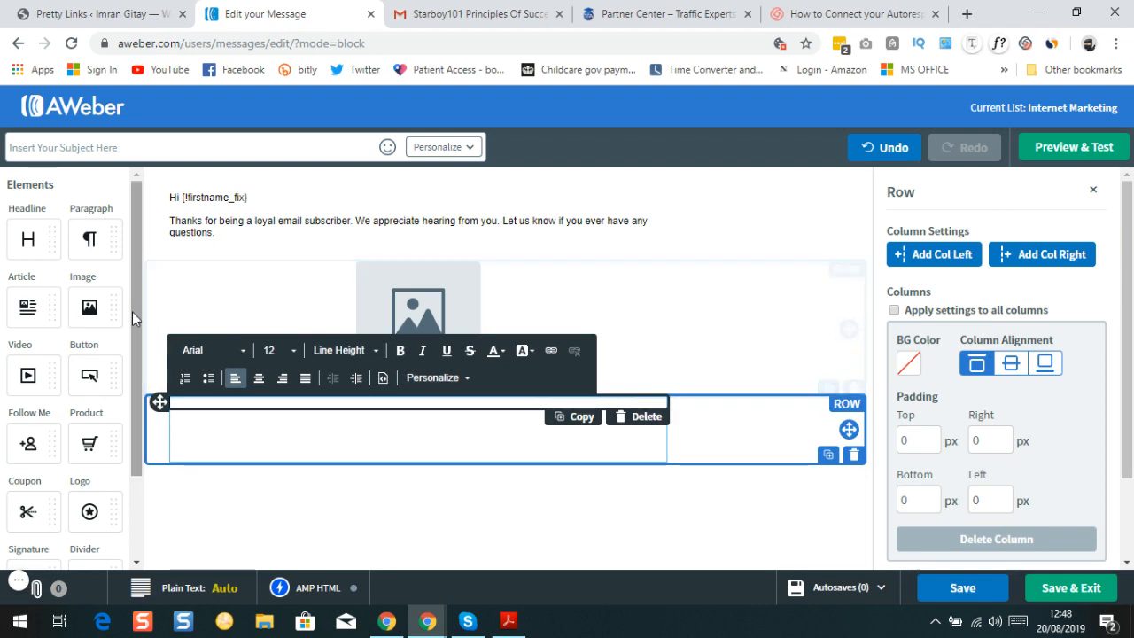
scroll(132, 313, "down", 2)
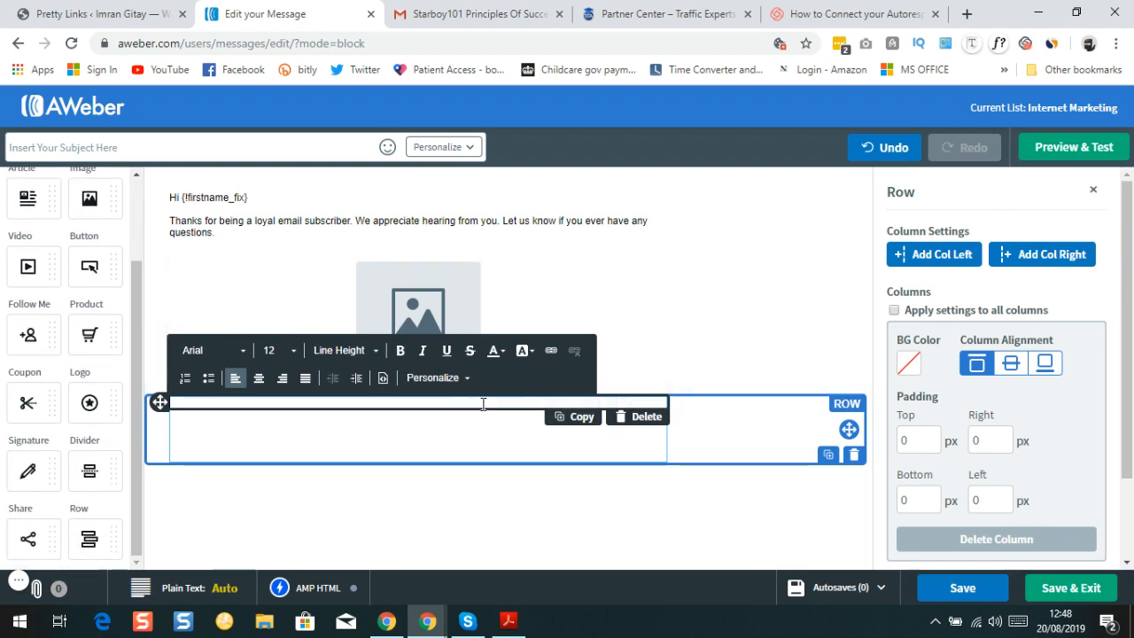
left_click(659, 418)
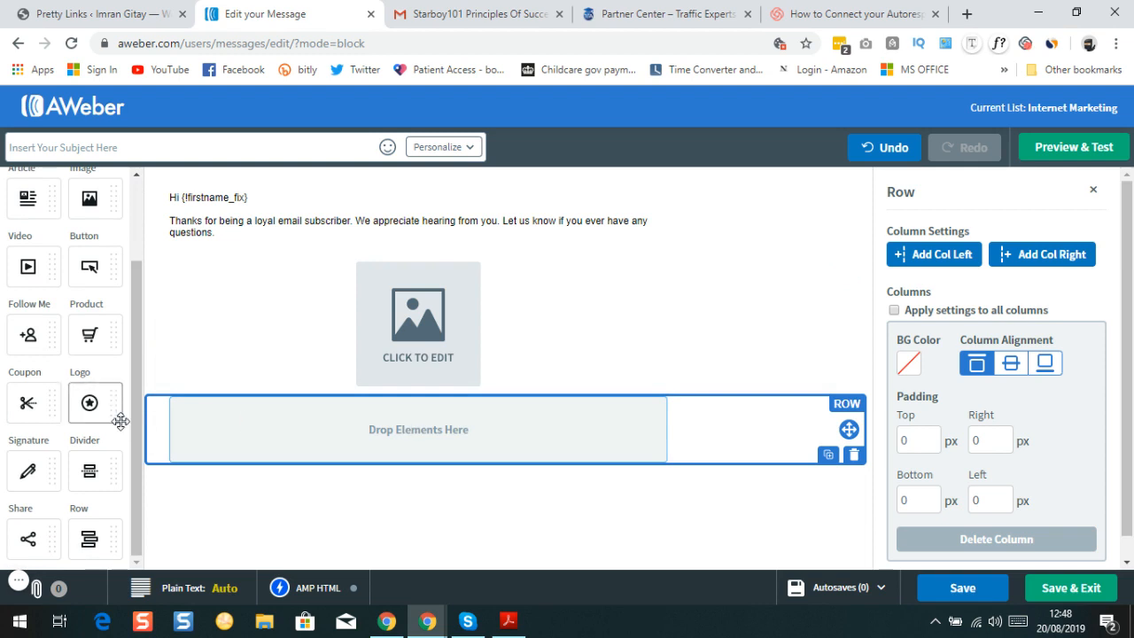
Add a Signature block to the empty row and delete the image and empty top row
mouse_move(35, 457)
left_mouse_down()
mouse_move(296, 435)
mouse_move(315, 446)
left_mouse_up()
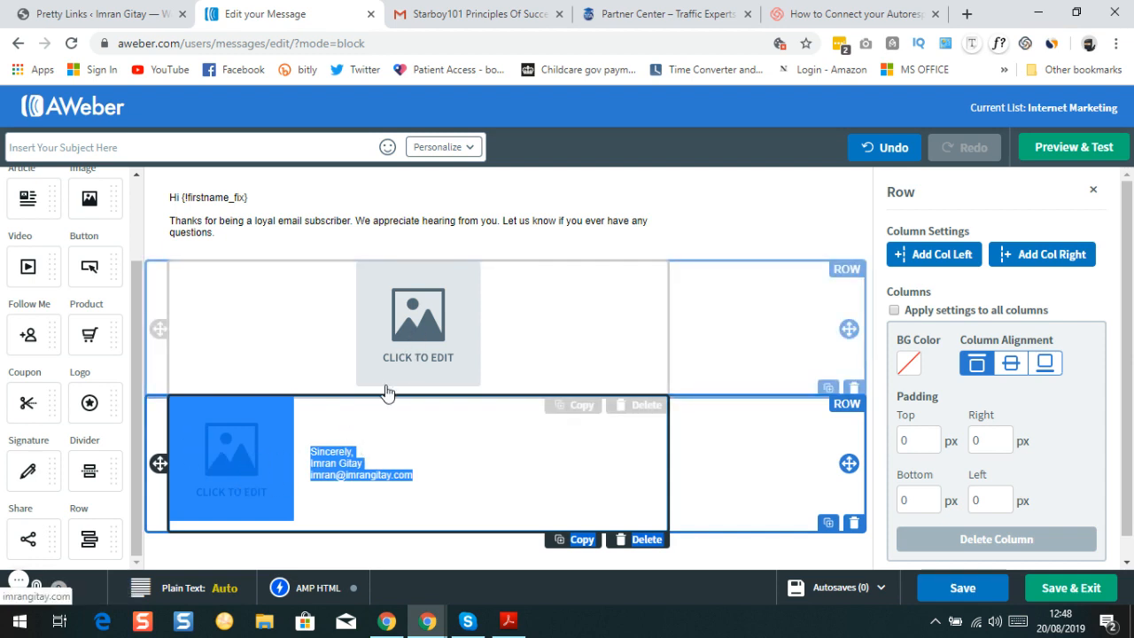
double_click(352, 462)
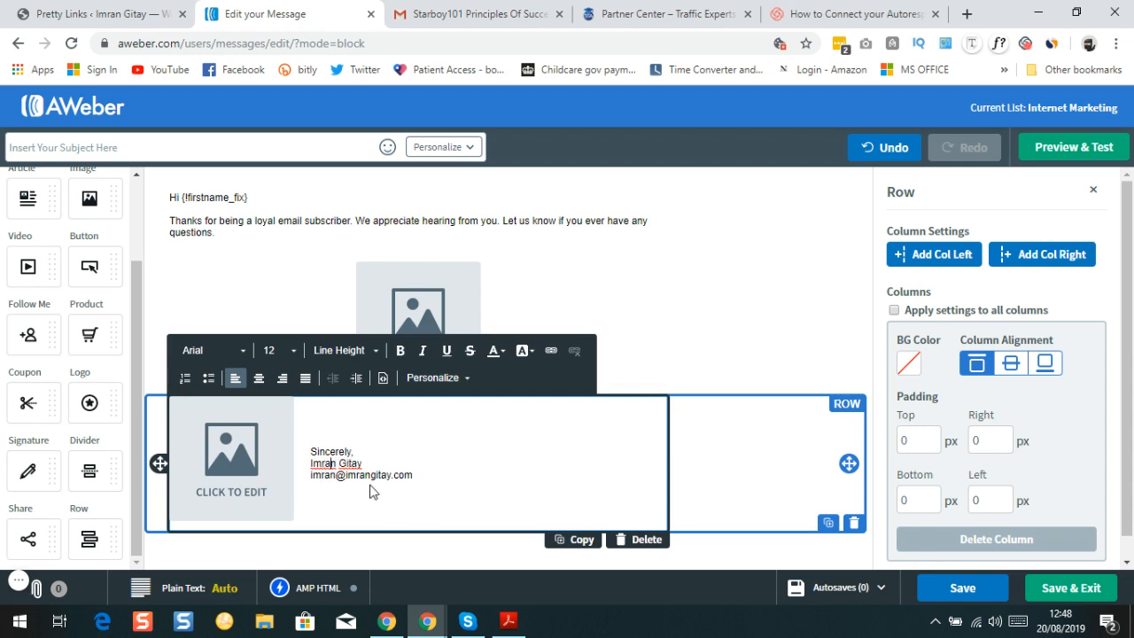
left_click(545, 292)
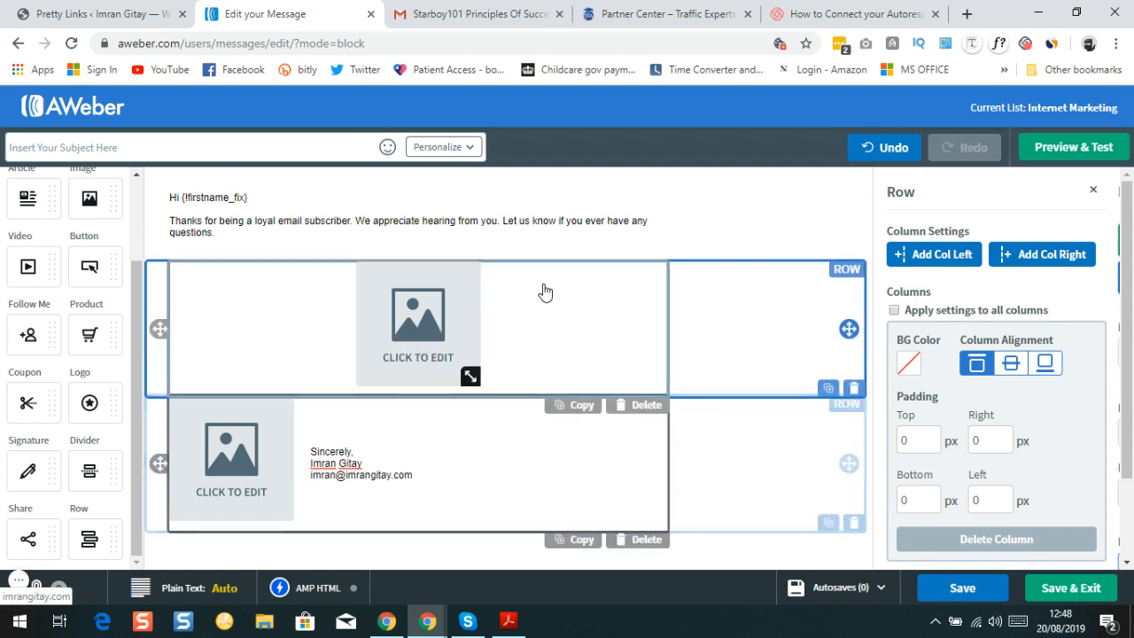
left_click(648, 408)
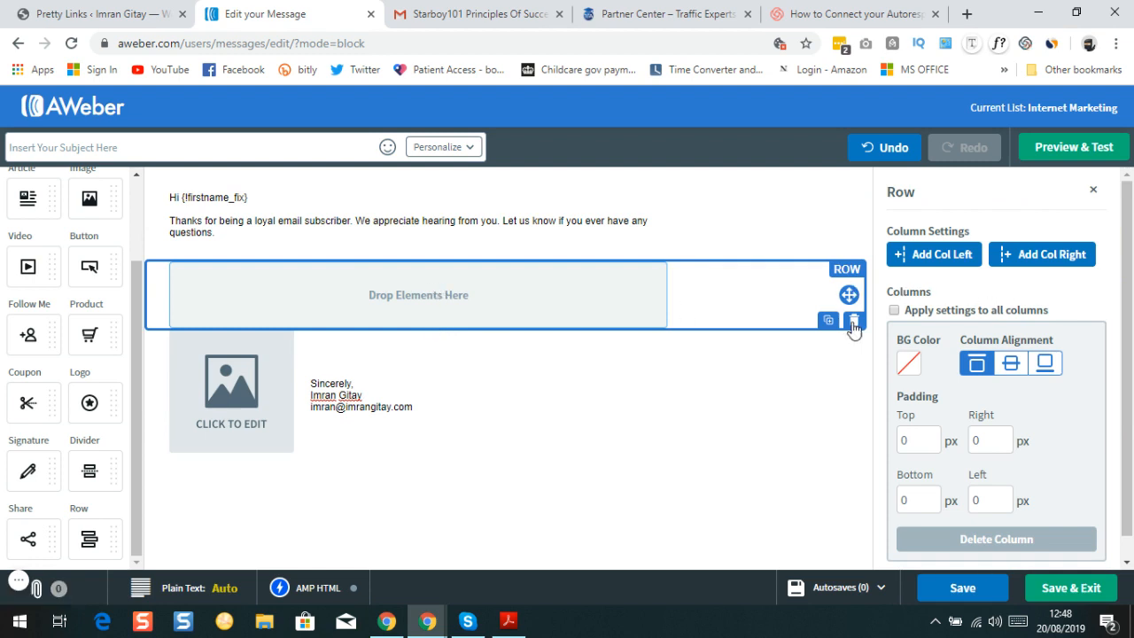
left_click(854, 322)
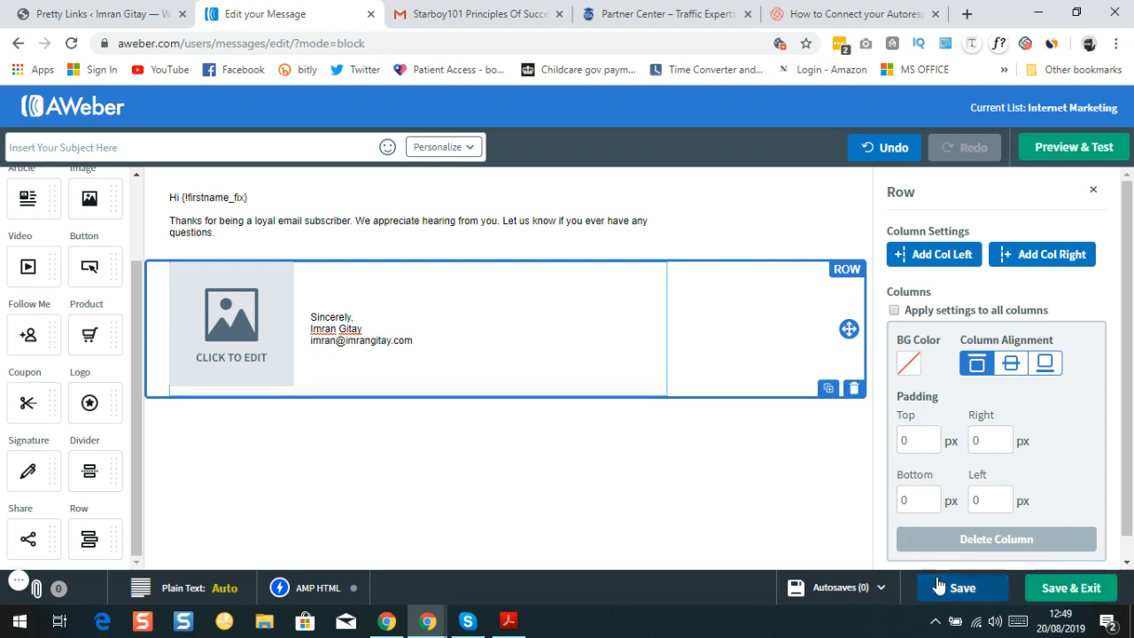
After the missing-subject warning on save, enter the subject 'Test'
left_click(1045, 591)
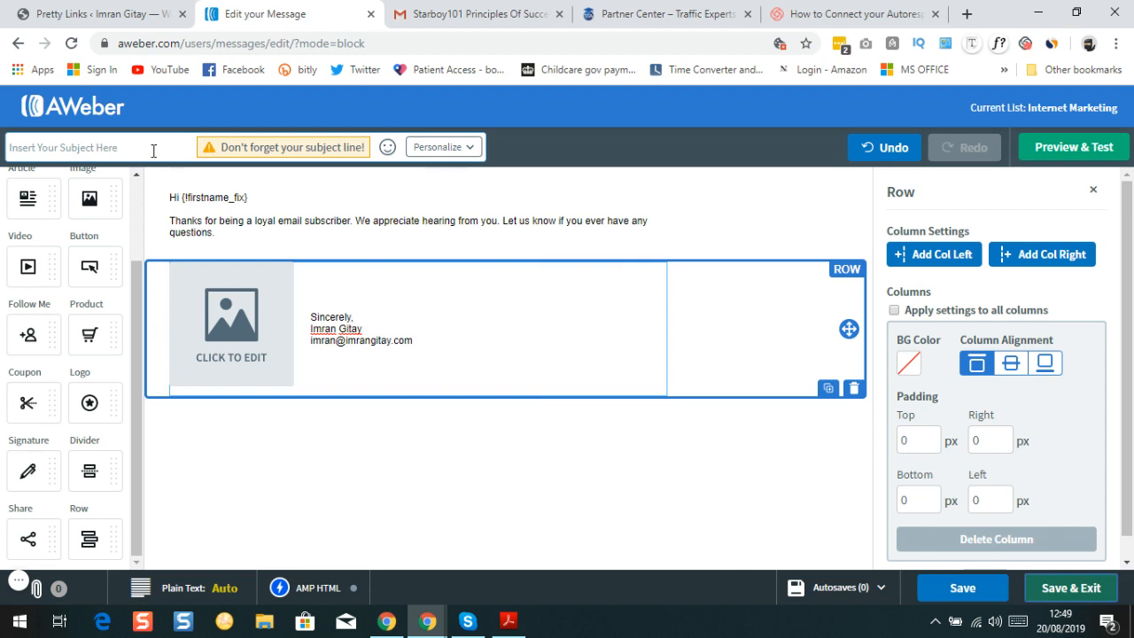
left_click(104, 148)
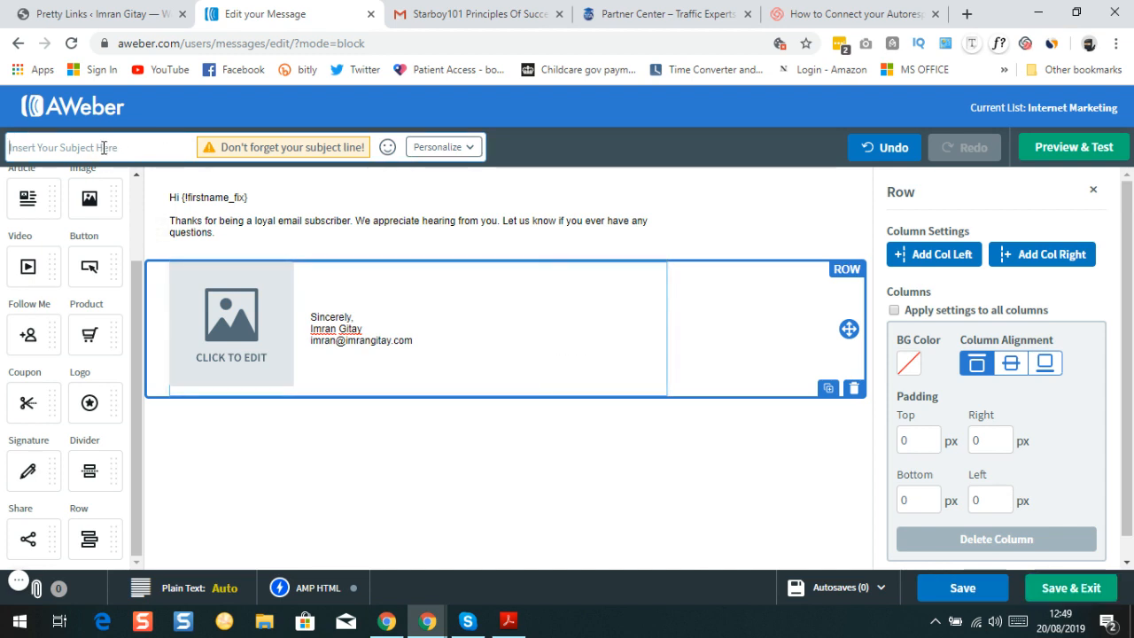
type("Test")
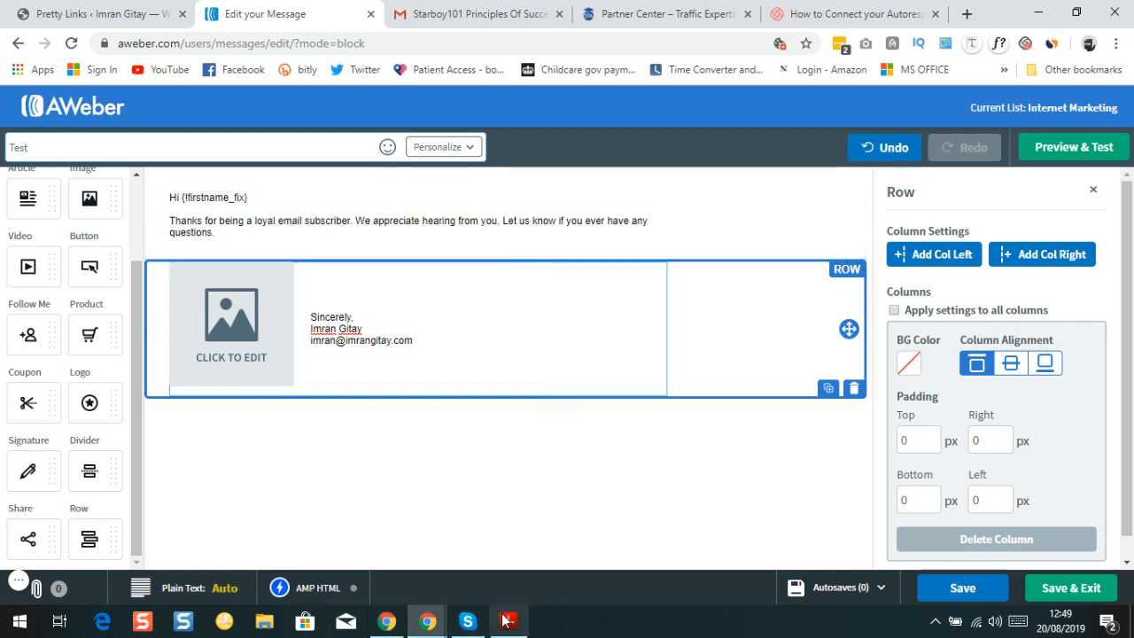
In the swipe PDF, select Email #2's subject 'The Untold Secret To Increasing Your Recruits And Profits' without [First Name]
mouse_move(514, 625)
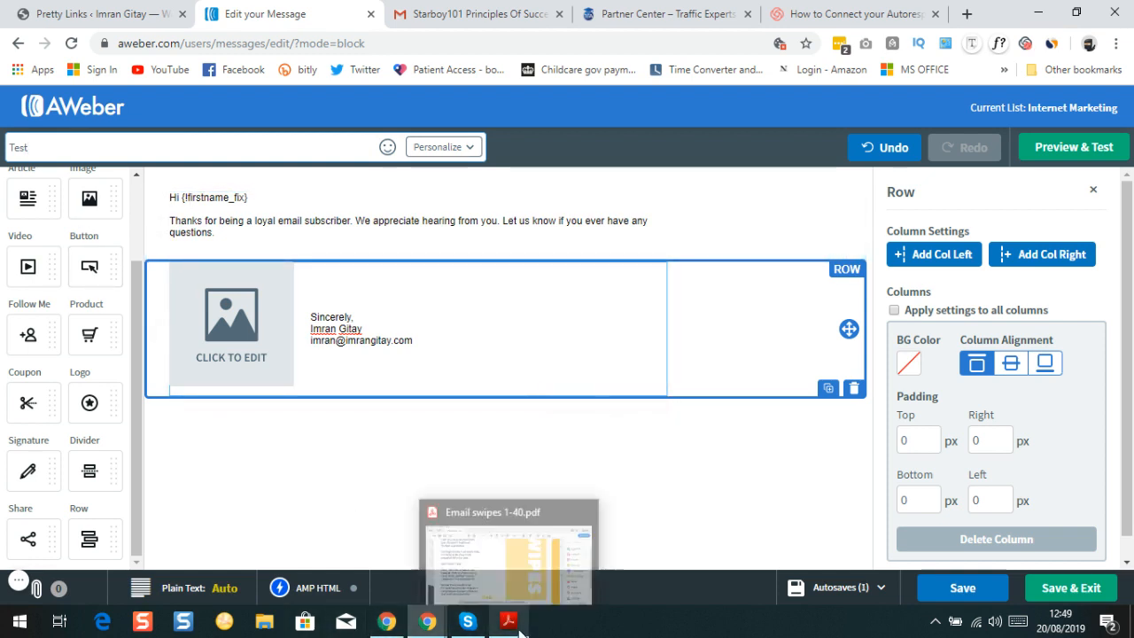
left_click(503, 551)
scroll(411, 341, "down", 5)
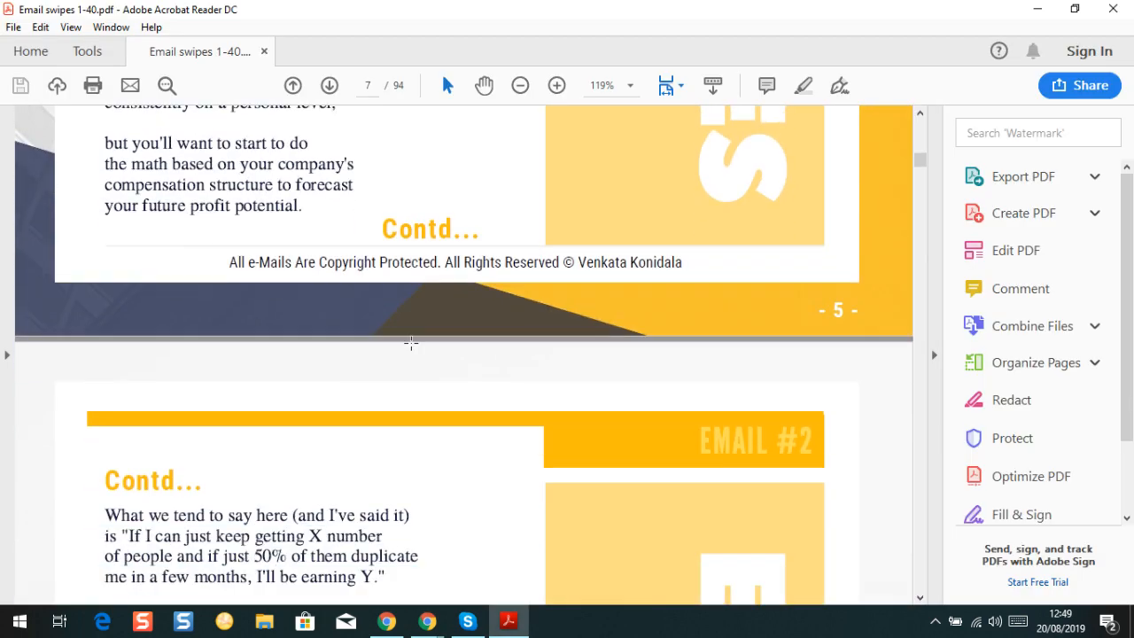
scroll(411, 341, "up", 20)
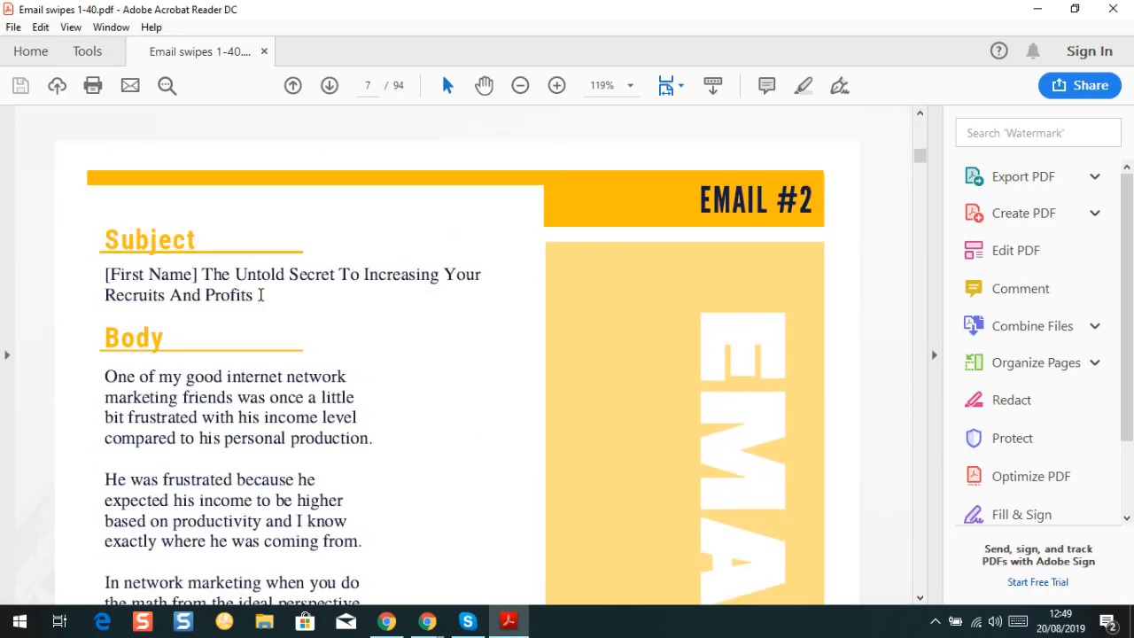
key("ctrl+a")
left_click(252, 293)
double_click(252, 294)
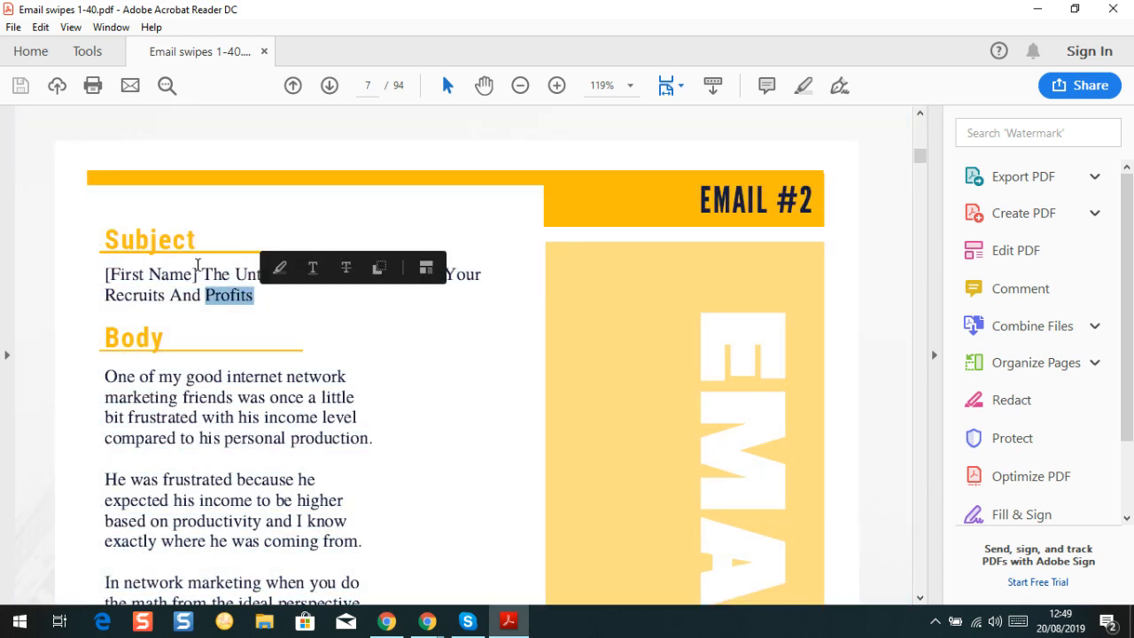
double_click(201, 268)
left_click(132, 274)
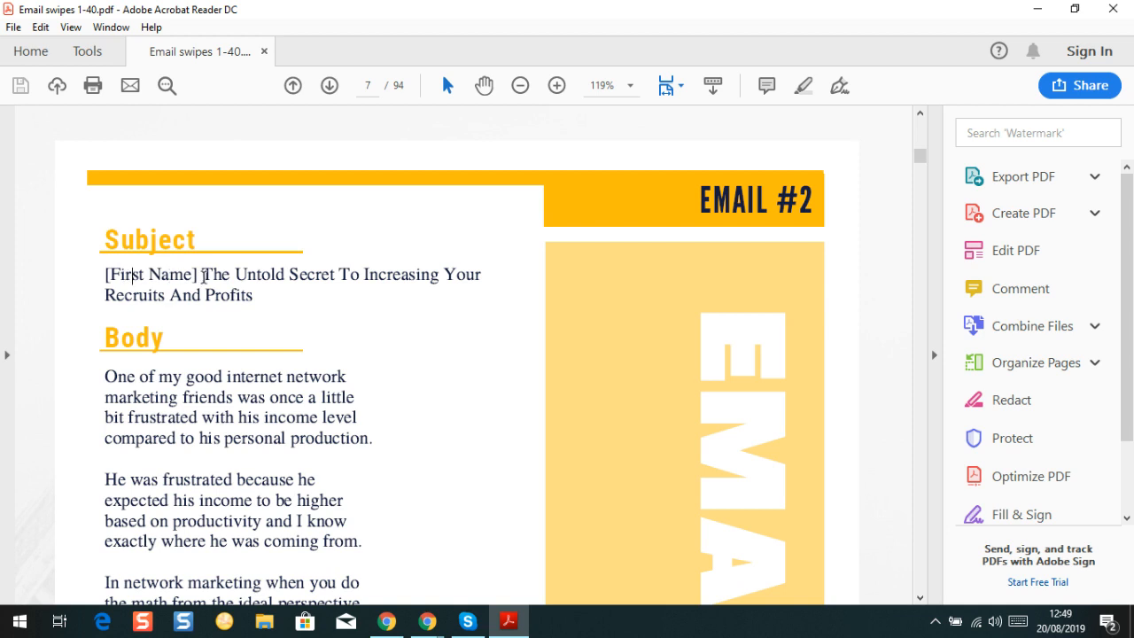
left_click(205, 274)
left_click_drag(205, 274, 263, 296)
key("ctrl+c")
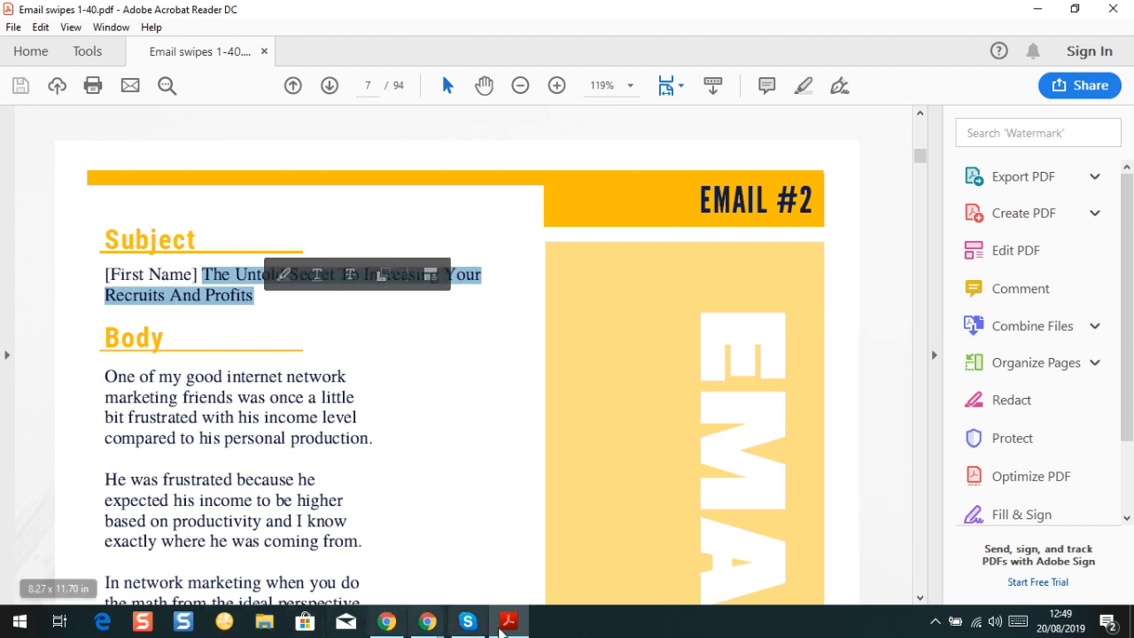
Paste the copied headline into the AWeber subject after 'Test - '
mouse_move(427, 629)
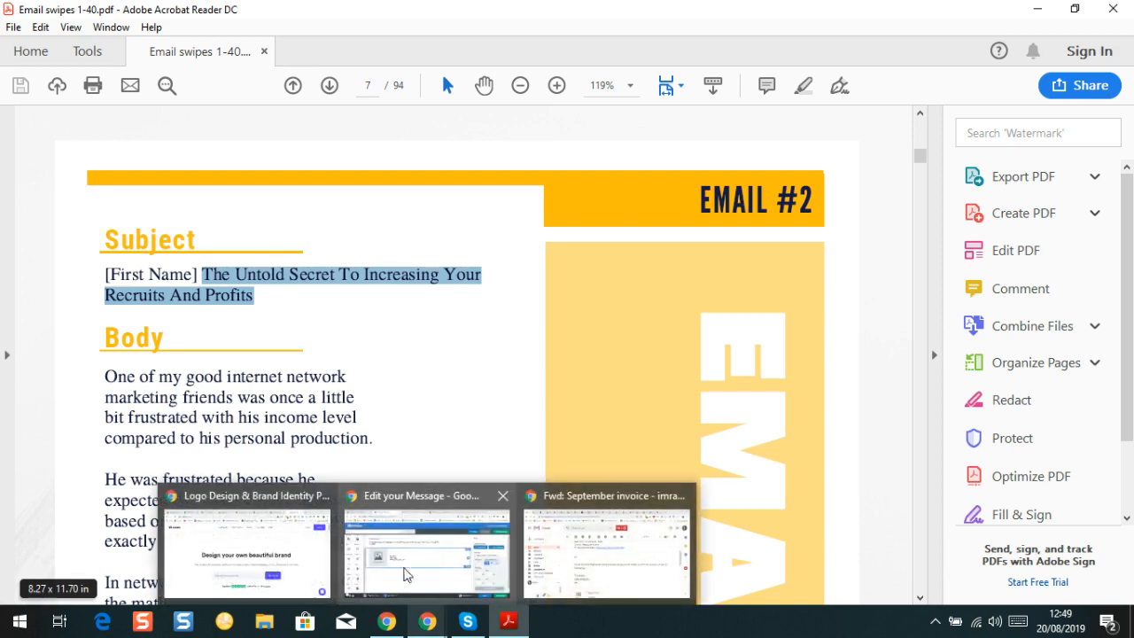
left_click(407, 574)
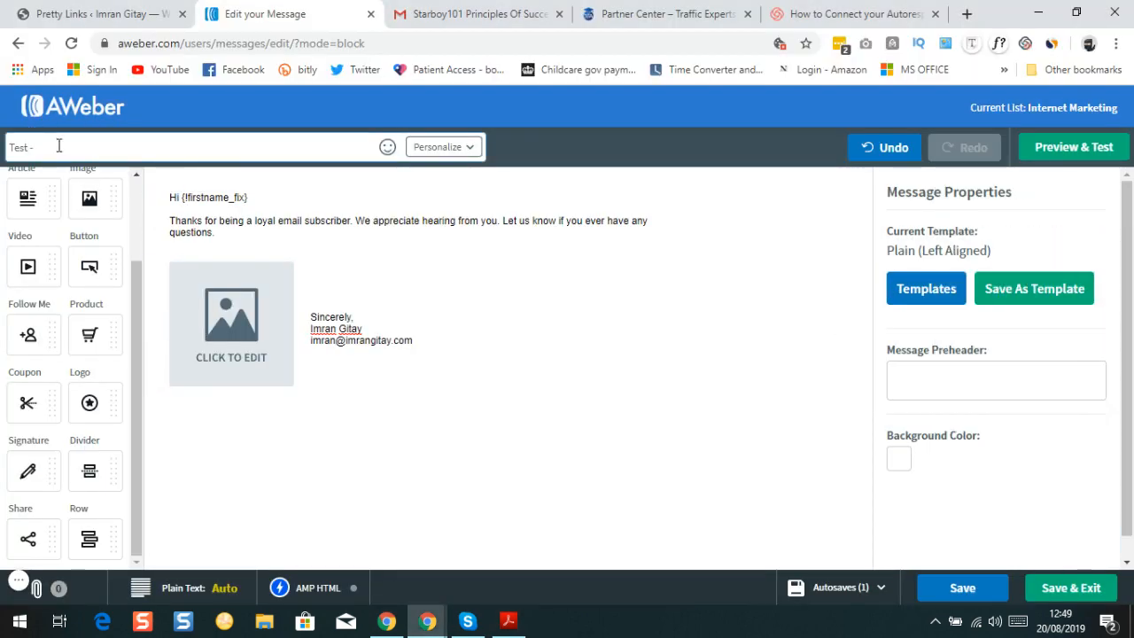
left_click(35, 147)
key("ctrl+v")
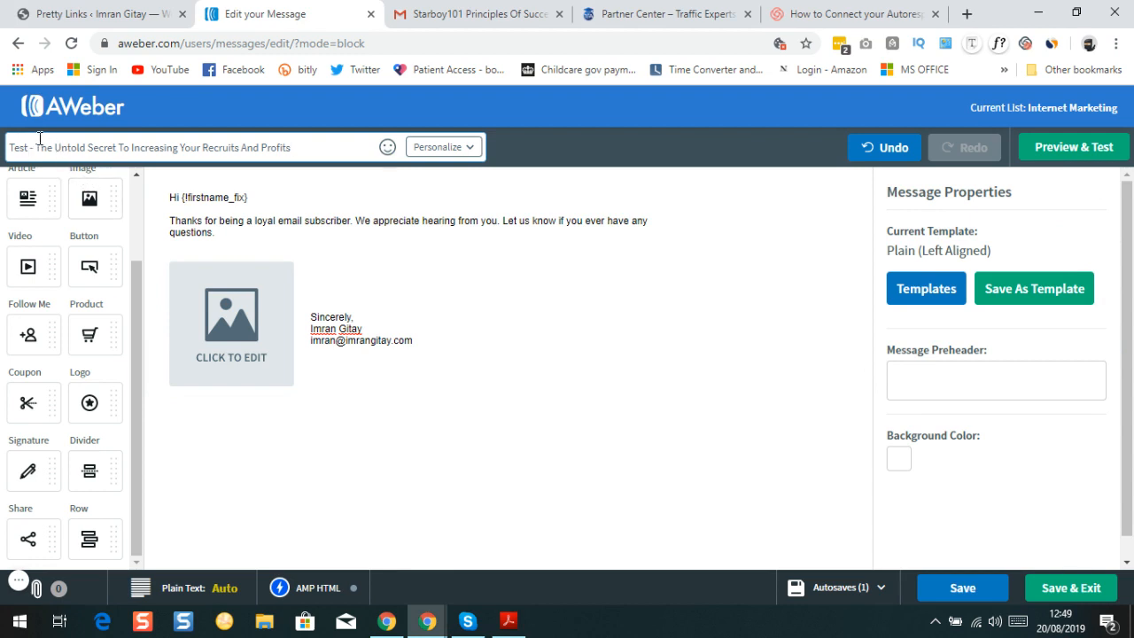
Insert the subscriber's First Name tag before 'The' and save the draft
double_click(35, 147)
left_click(41, 148)
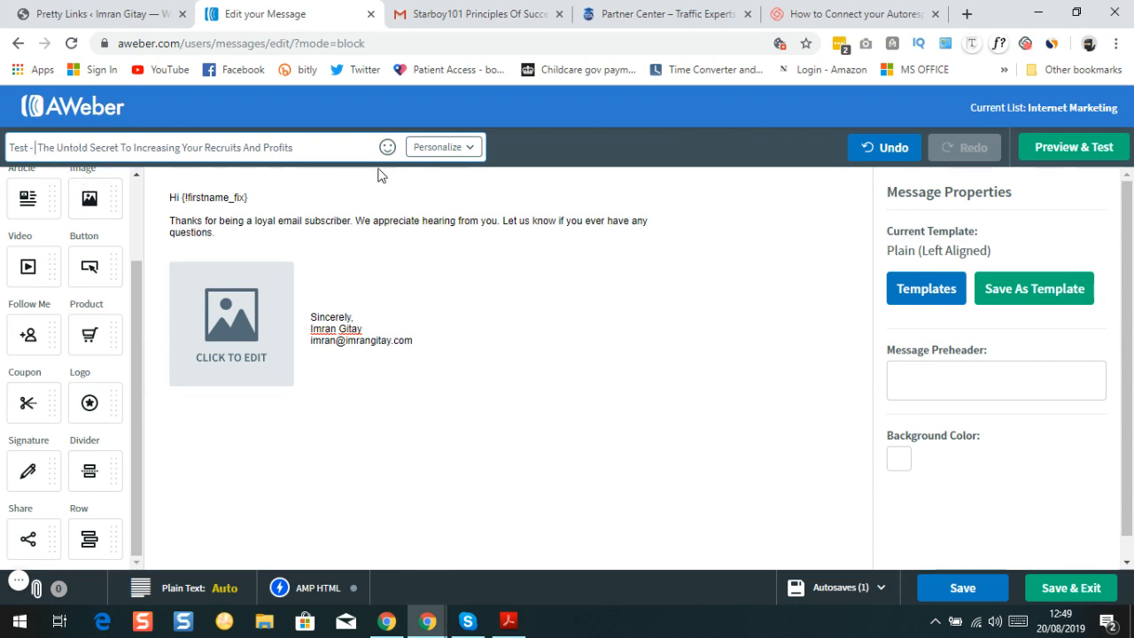
left_click(464, 149)
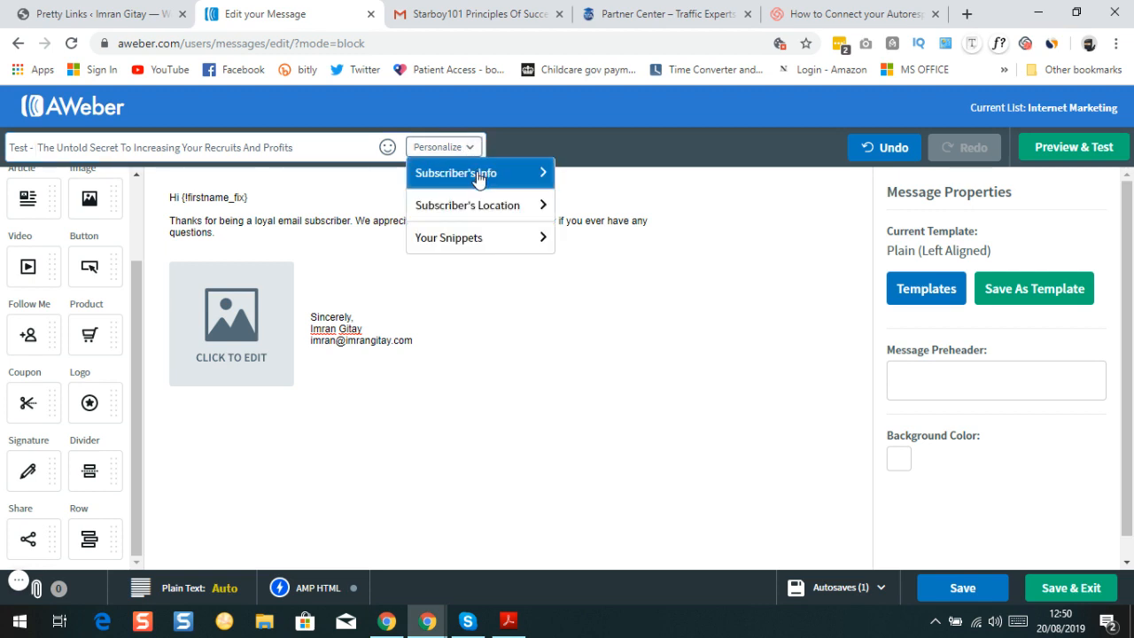
left_click(478, 174)
left_click(467, 236)
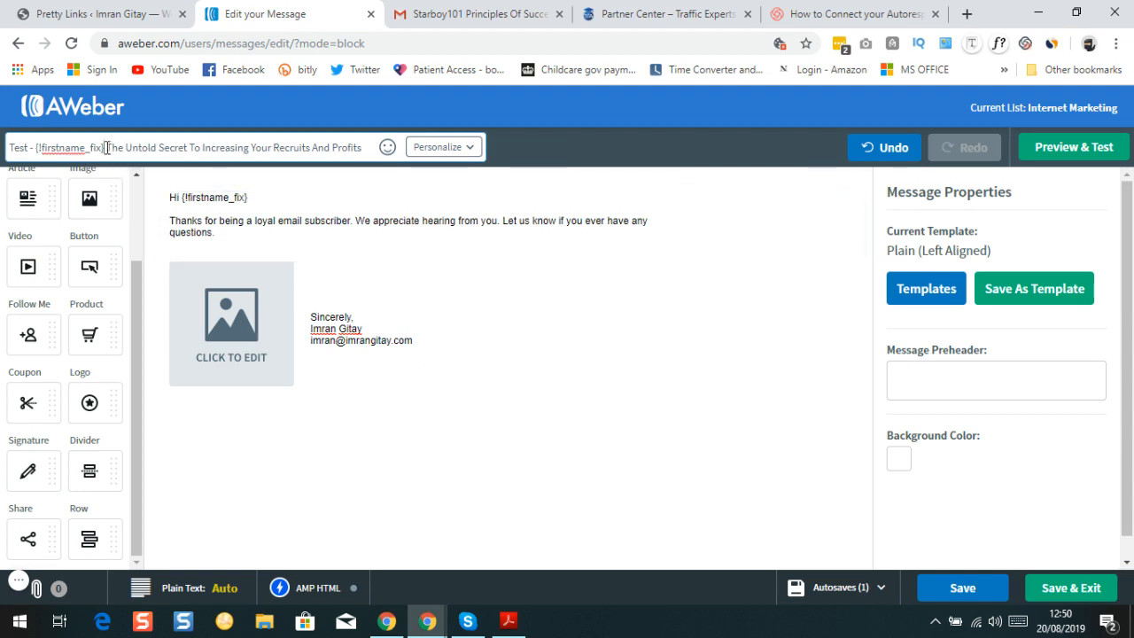
left_click(1067, 593)
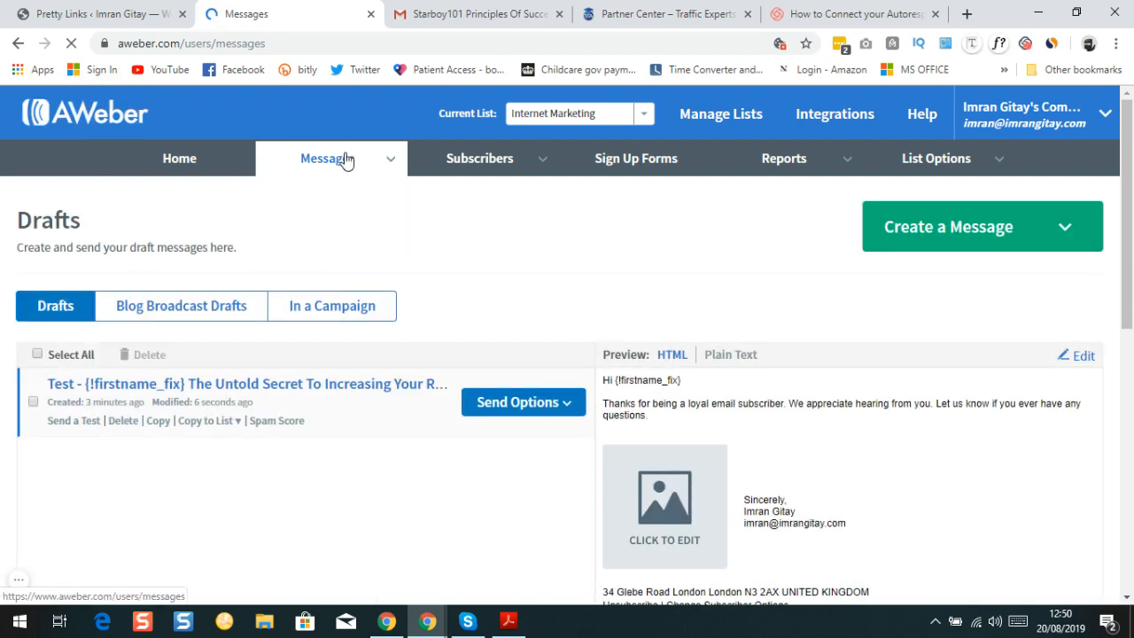
Reopen the 'Test - {!firstname_fix} The Untold Secret…' draft from the Drafts list, then go back
mouse_move(405, 162)
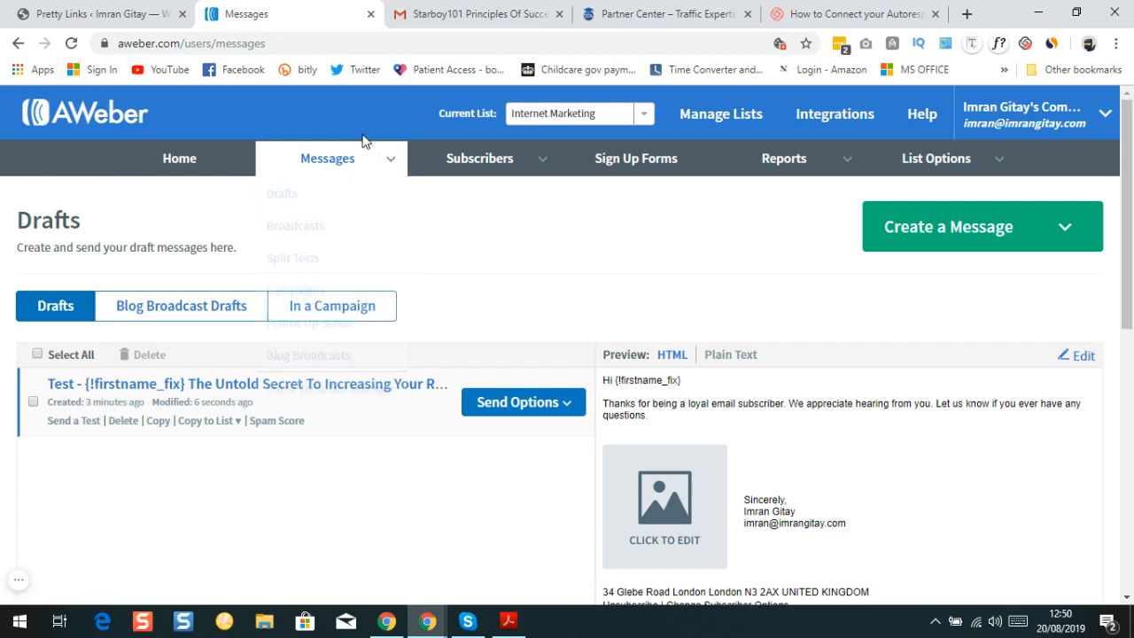
mouse_move(337, 163)
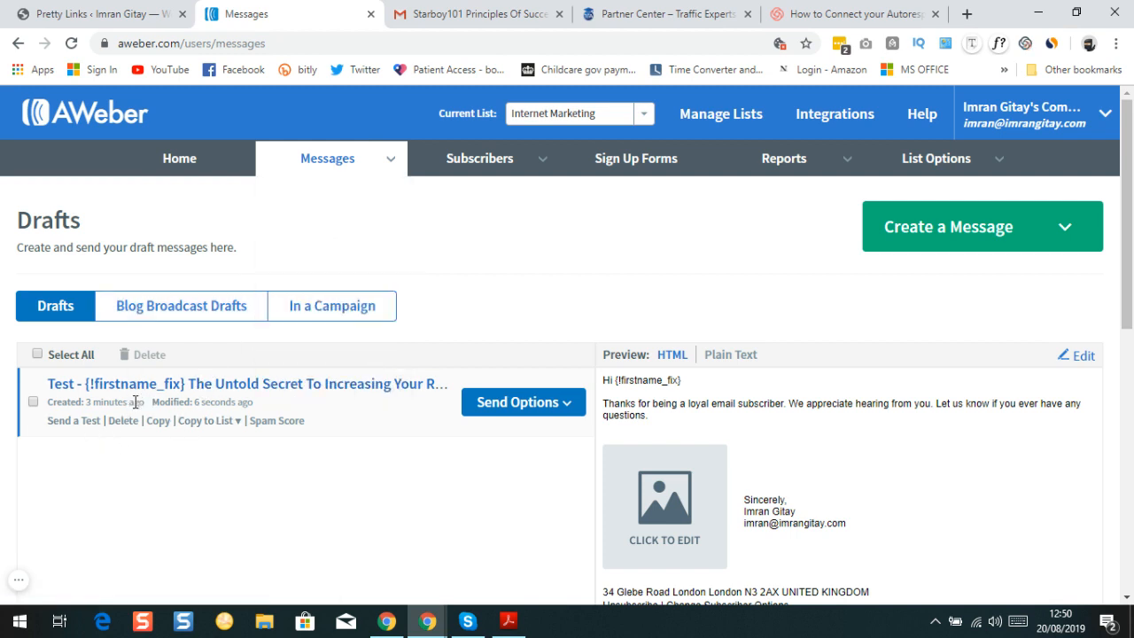
left_click(246, 386)
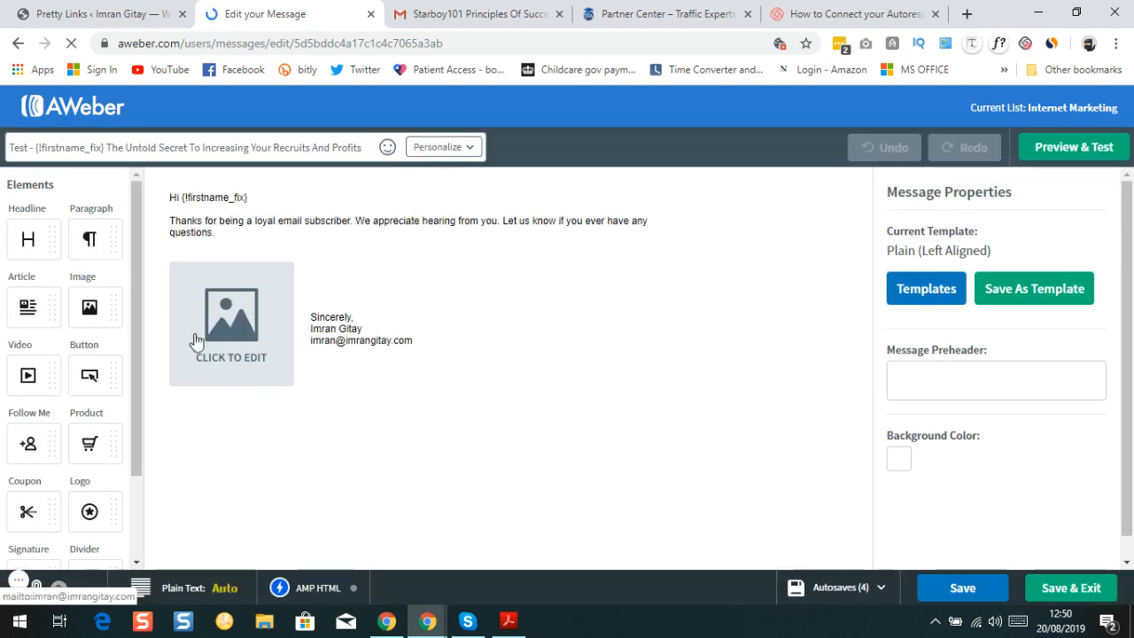
left_click(14, 43)
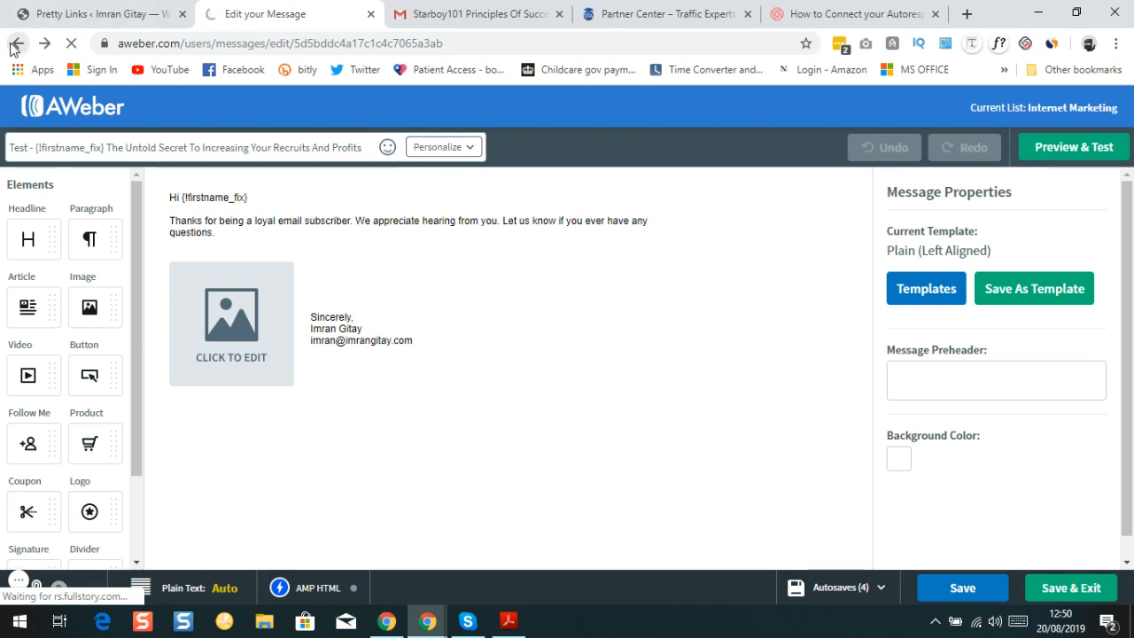